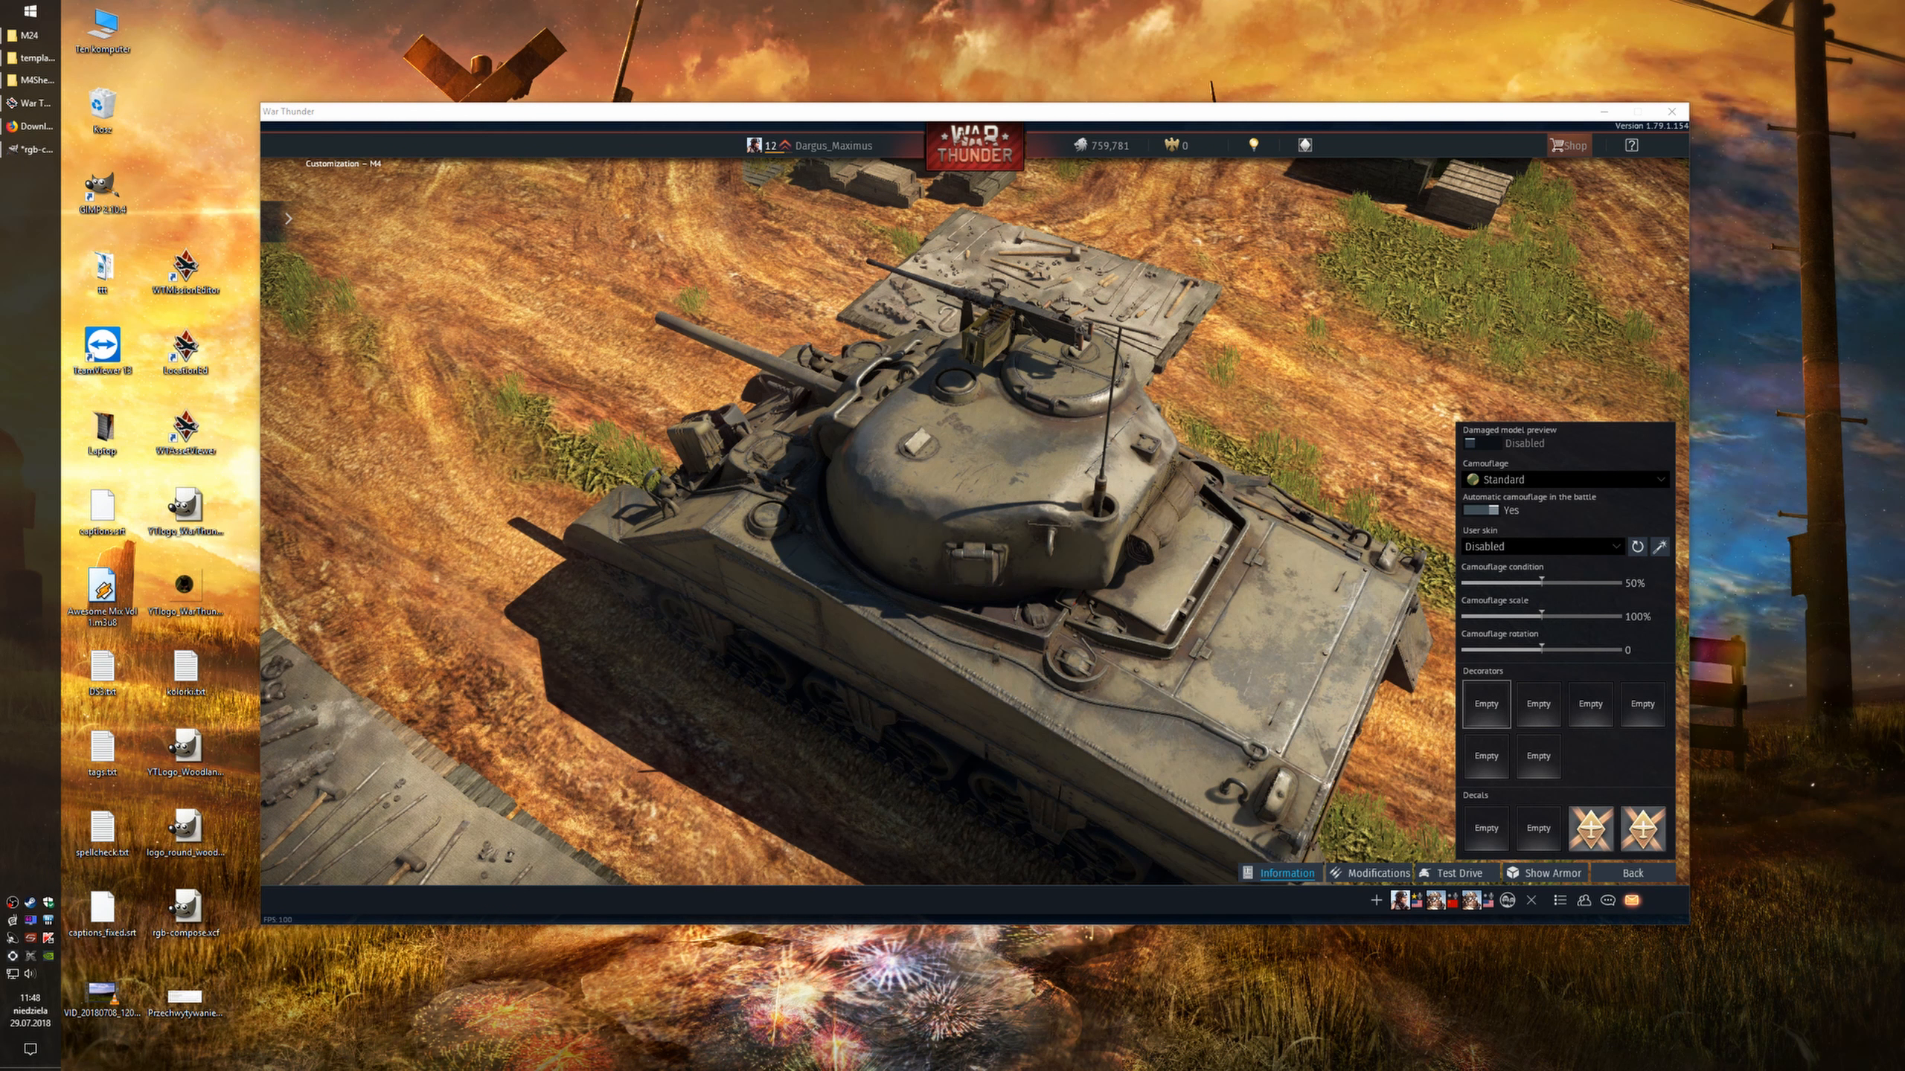
# Return to the hangar and reopen the customization screen of the M4
pyautogui.click(1632, 873)
pyautogui.click(766, 849)
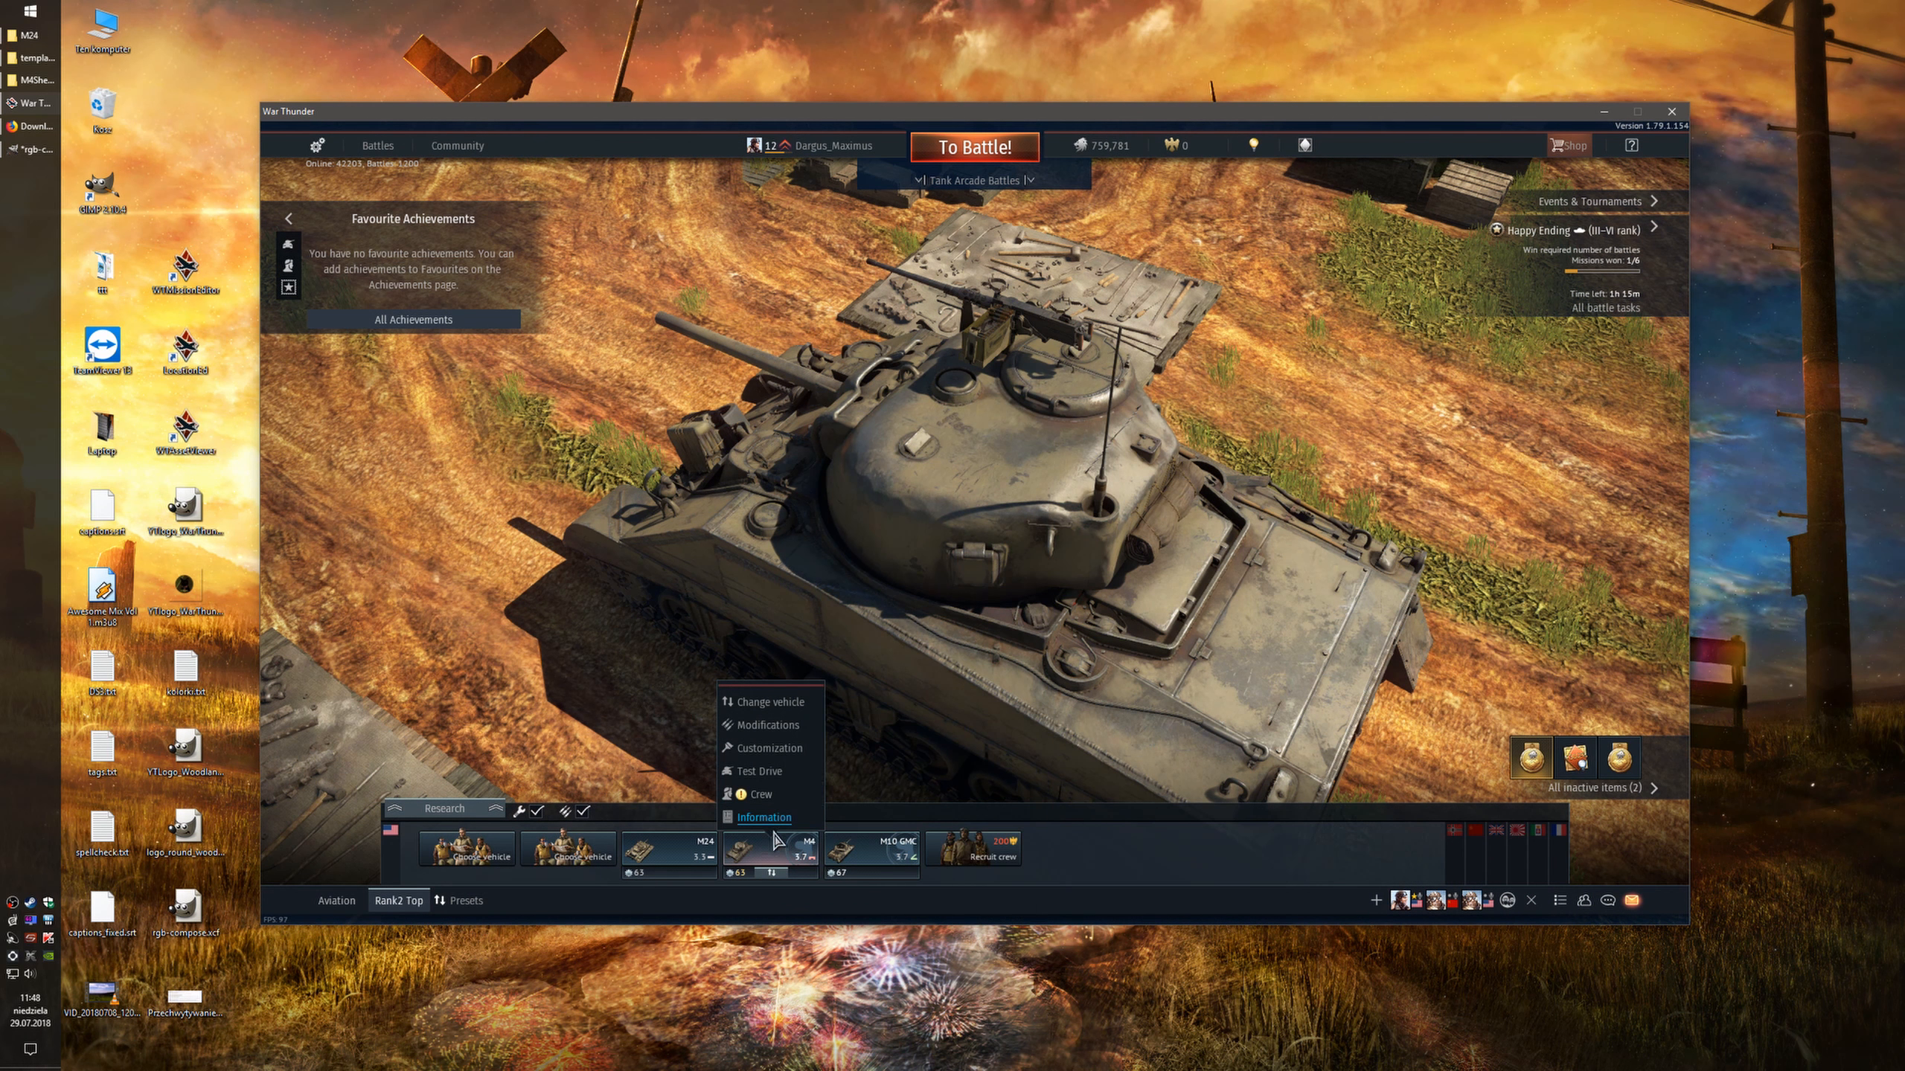
pyautogui.click(769, 748)
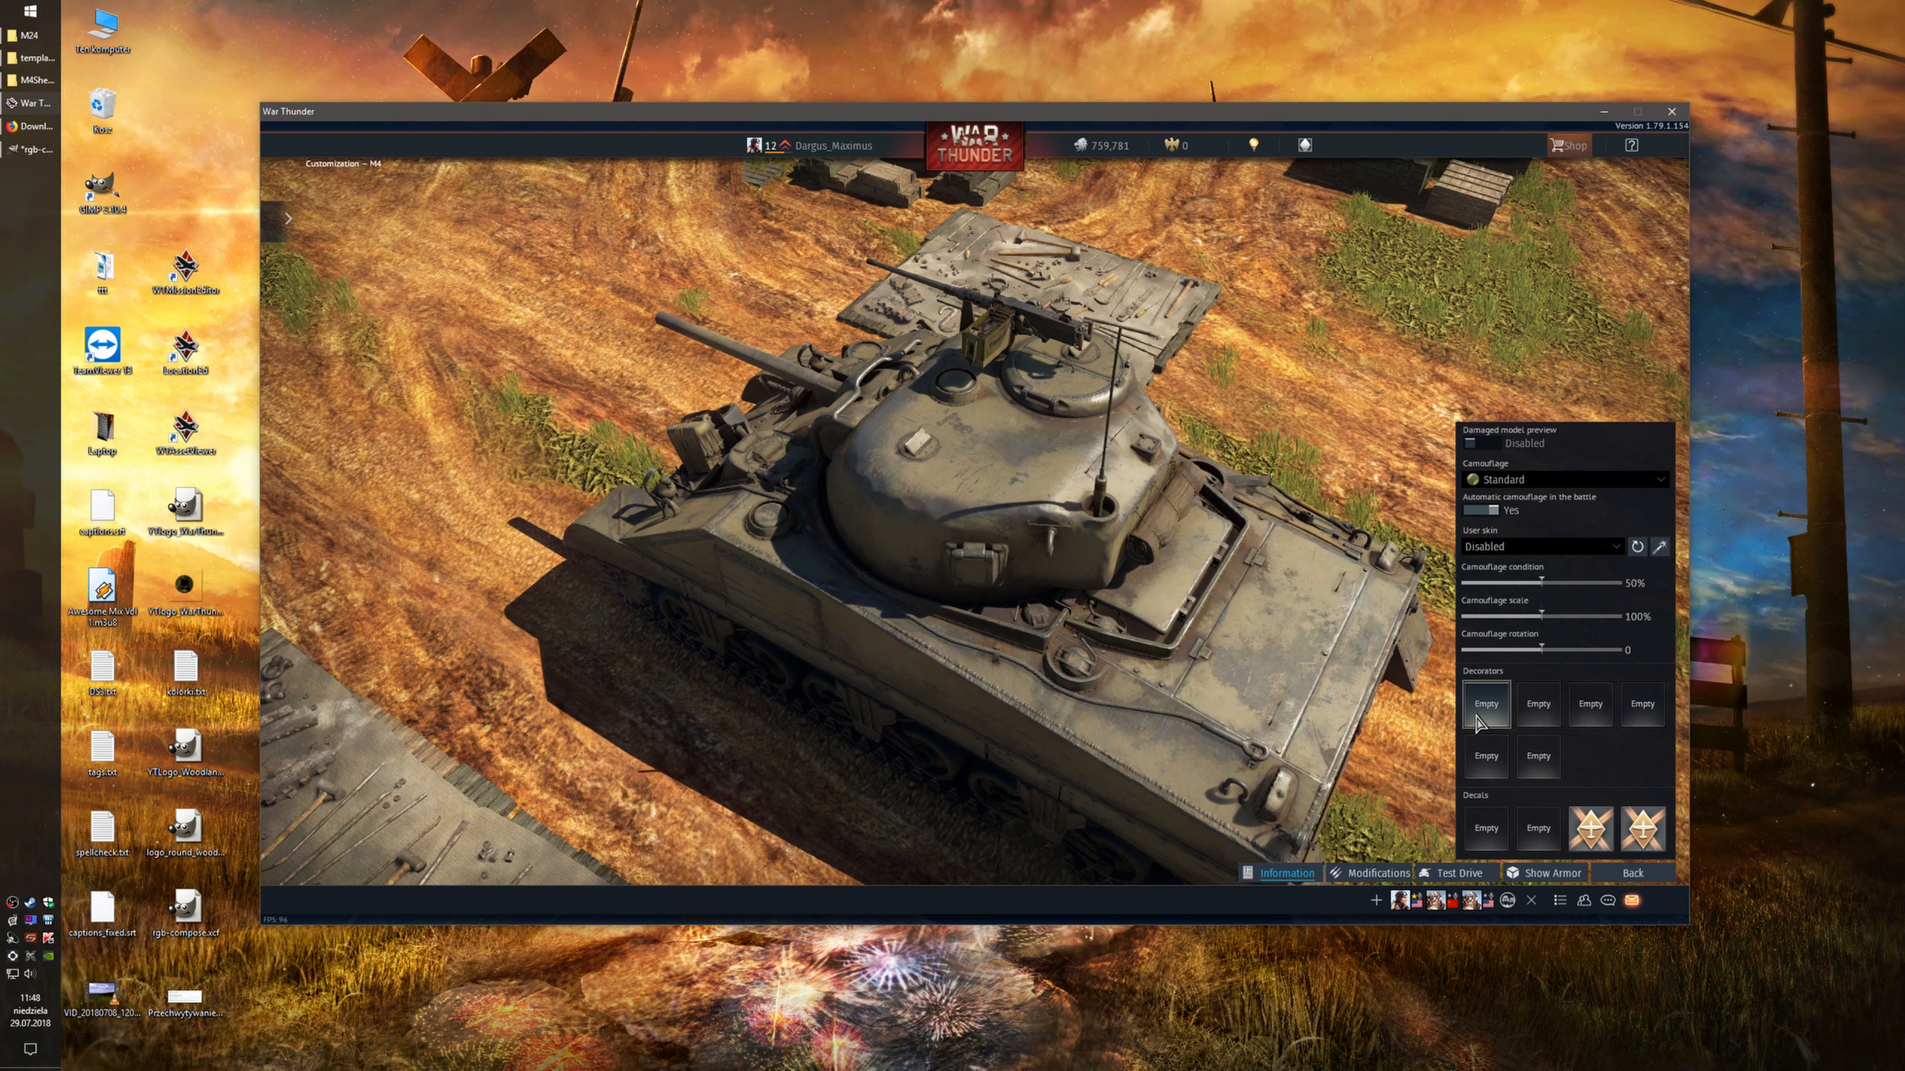
# Check the available camouflages and user skins for the M4 without changing the selection
pyautogui.click(1508, 480)
pyautogui.click(1384, 481)
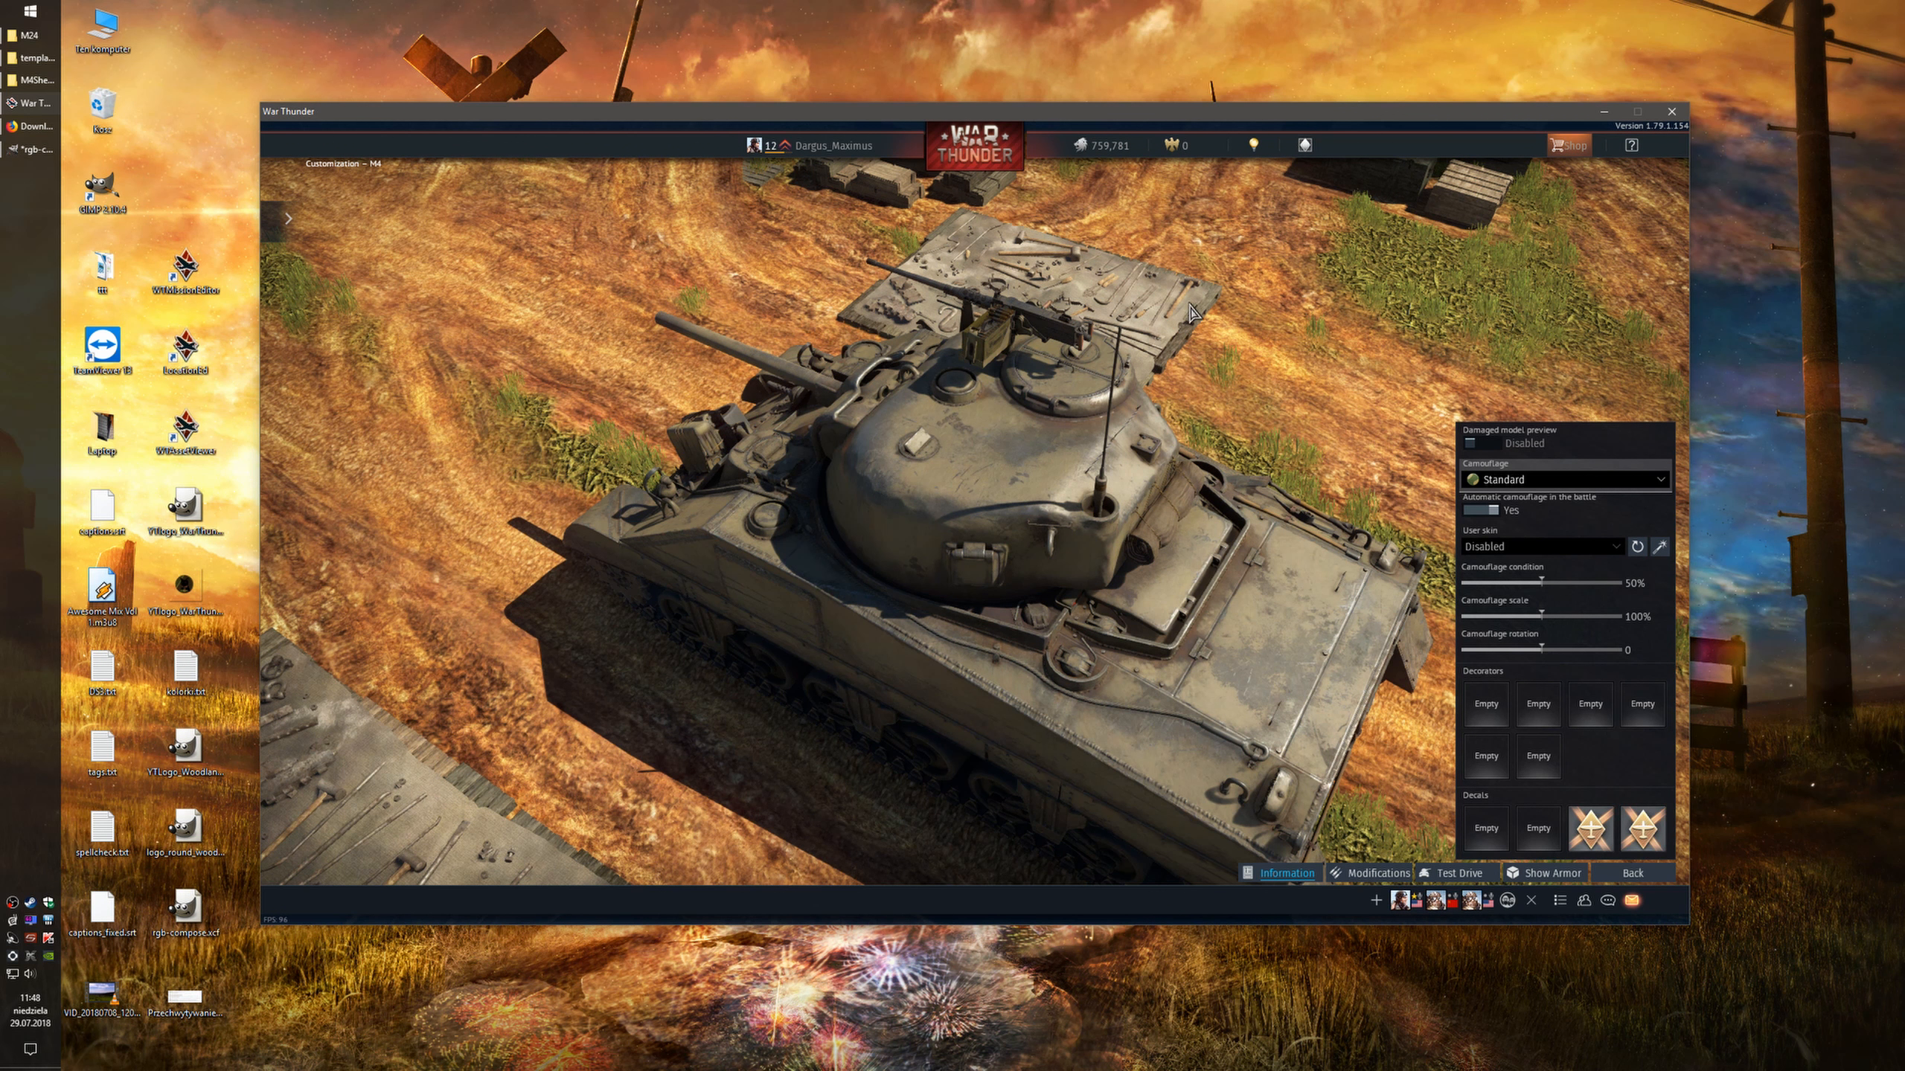
pyautogui.click(1510, 550)
pyautogui.click(1109, 496)
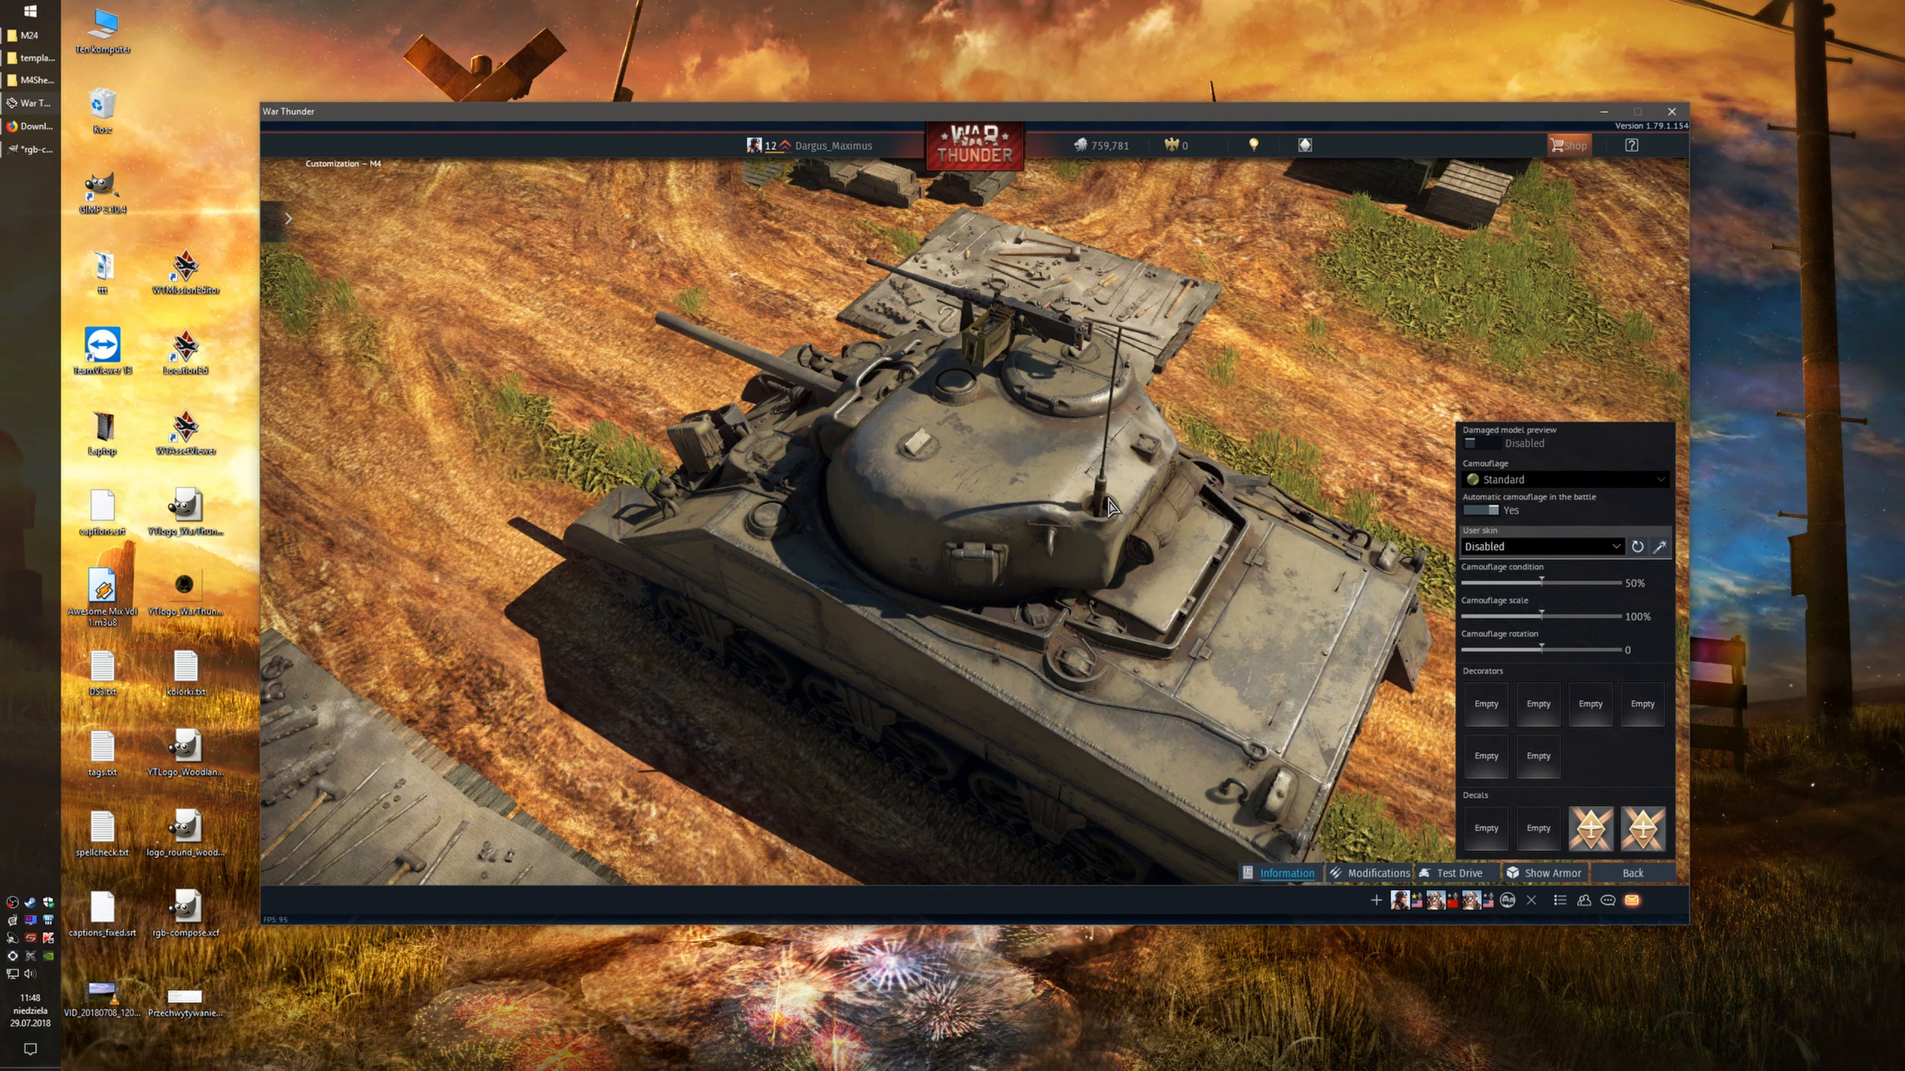
# Examine the M4's hull and turret from the sides, front and rear with its standard camouflage
pyautogui.moveTo(1028, 638); pyautogui.dragTo(1051, 558)
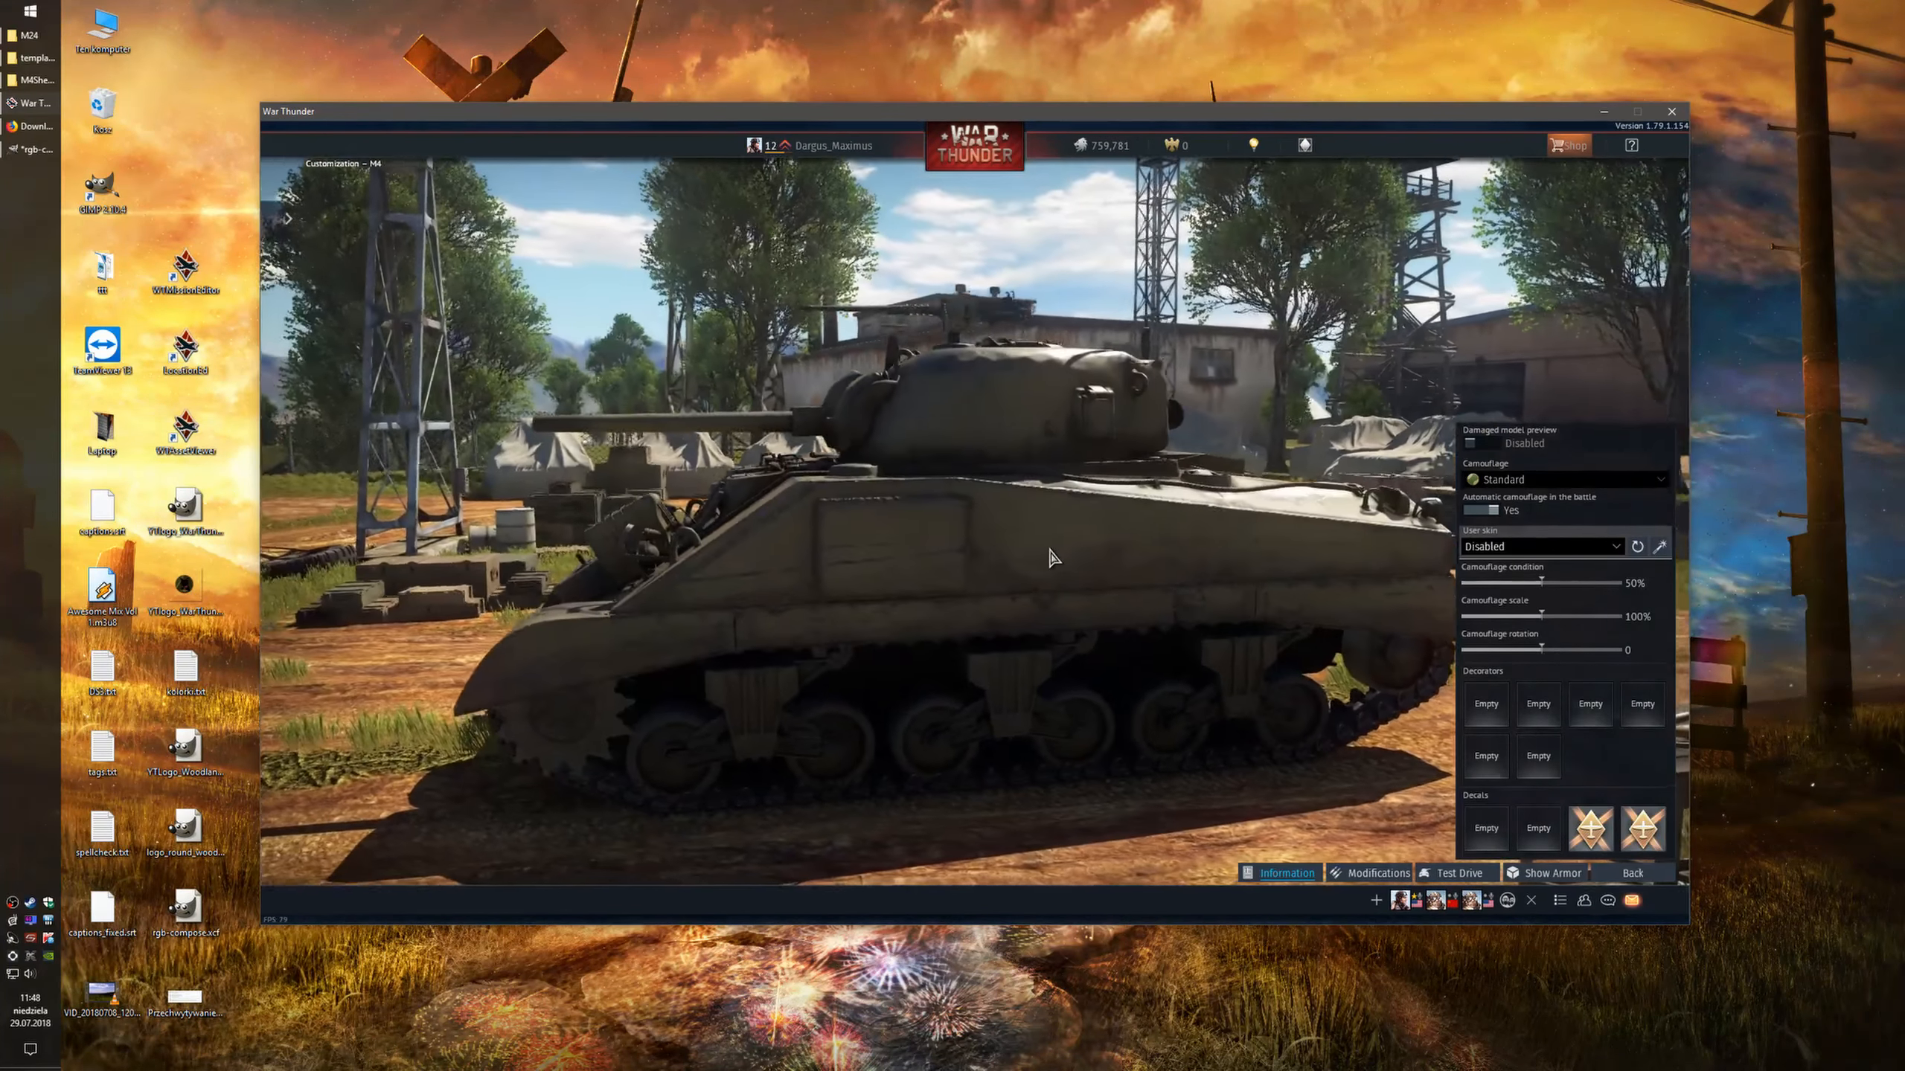
pyautogui.moveTo(536, 705); pyautogui.dragTo(866, 792)
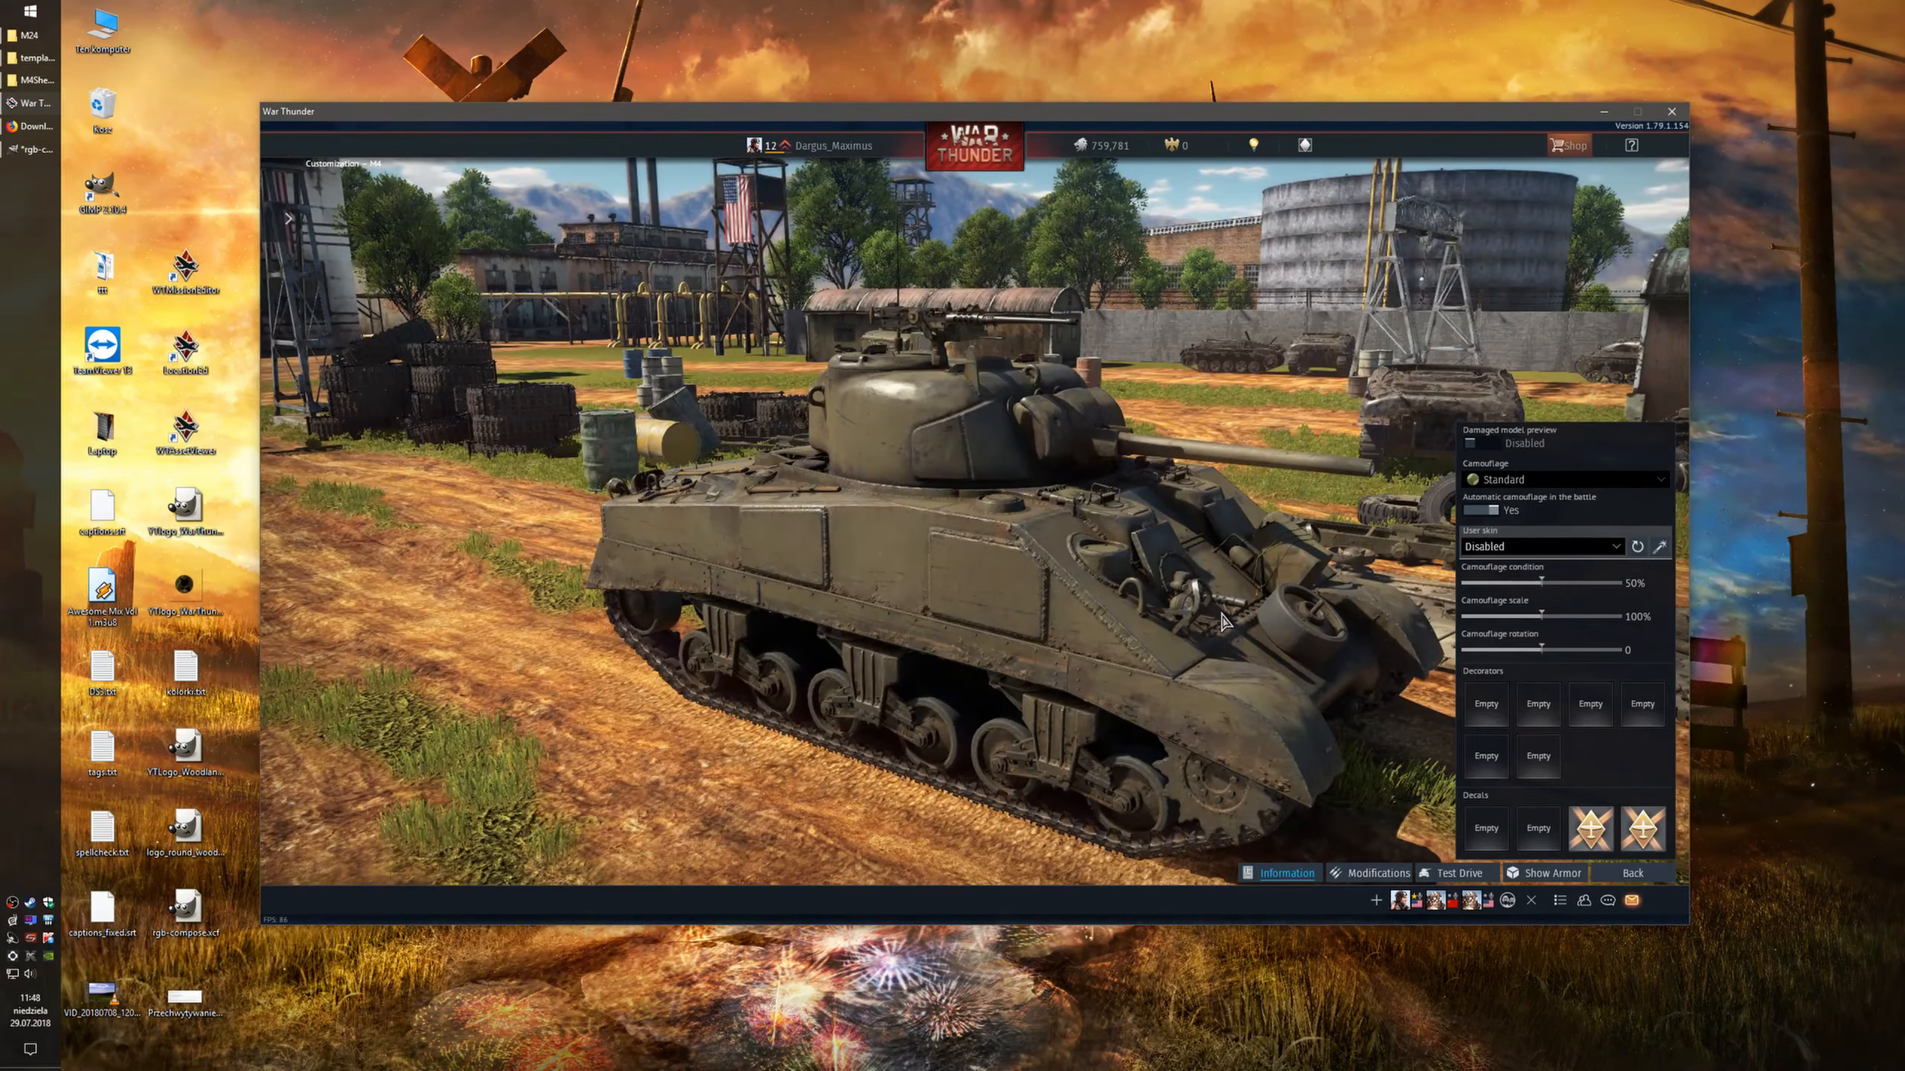
pyautogui.moveTo(1221, 622); pyautogui.dragTo(887, 514)
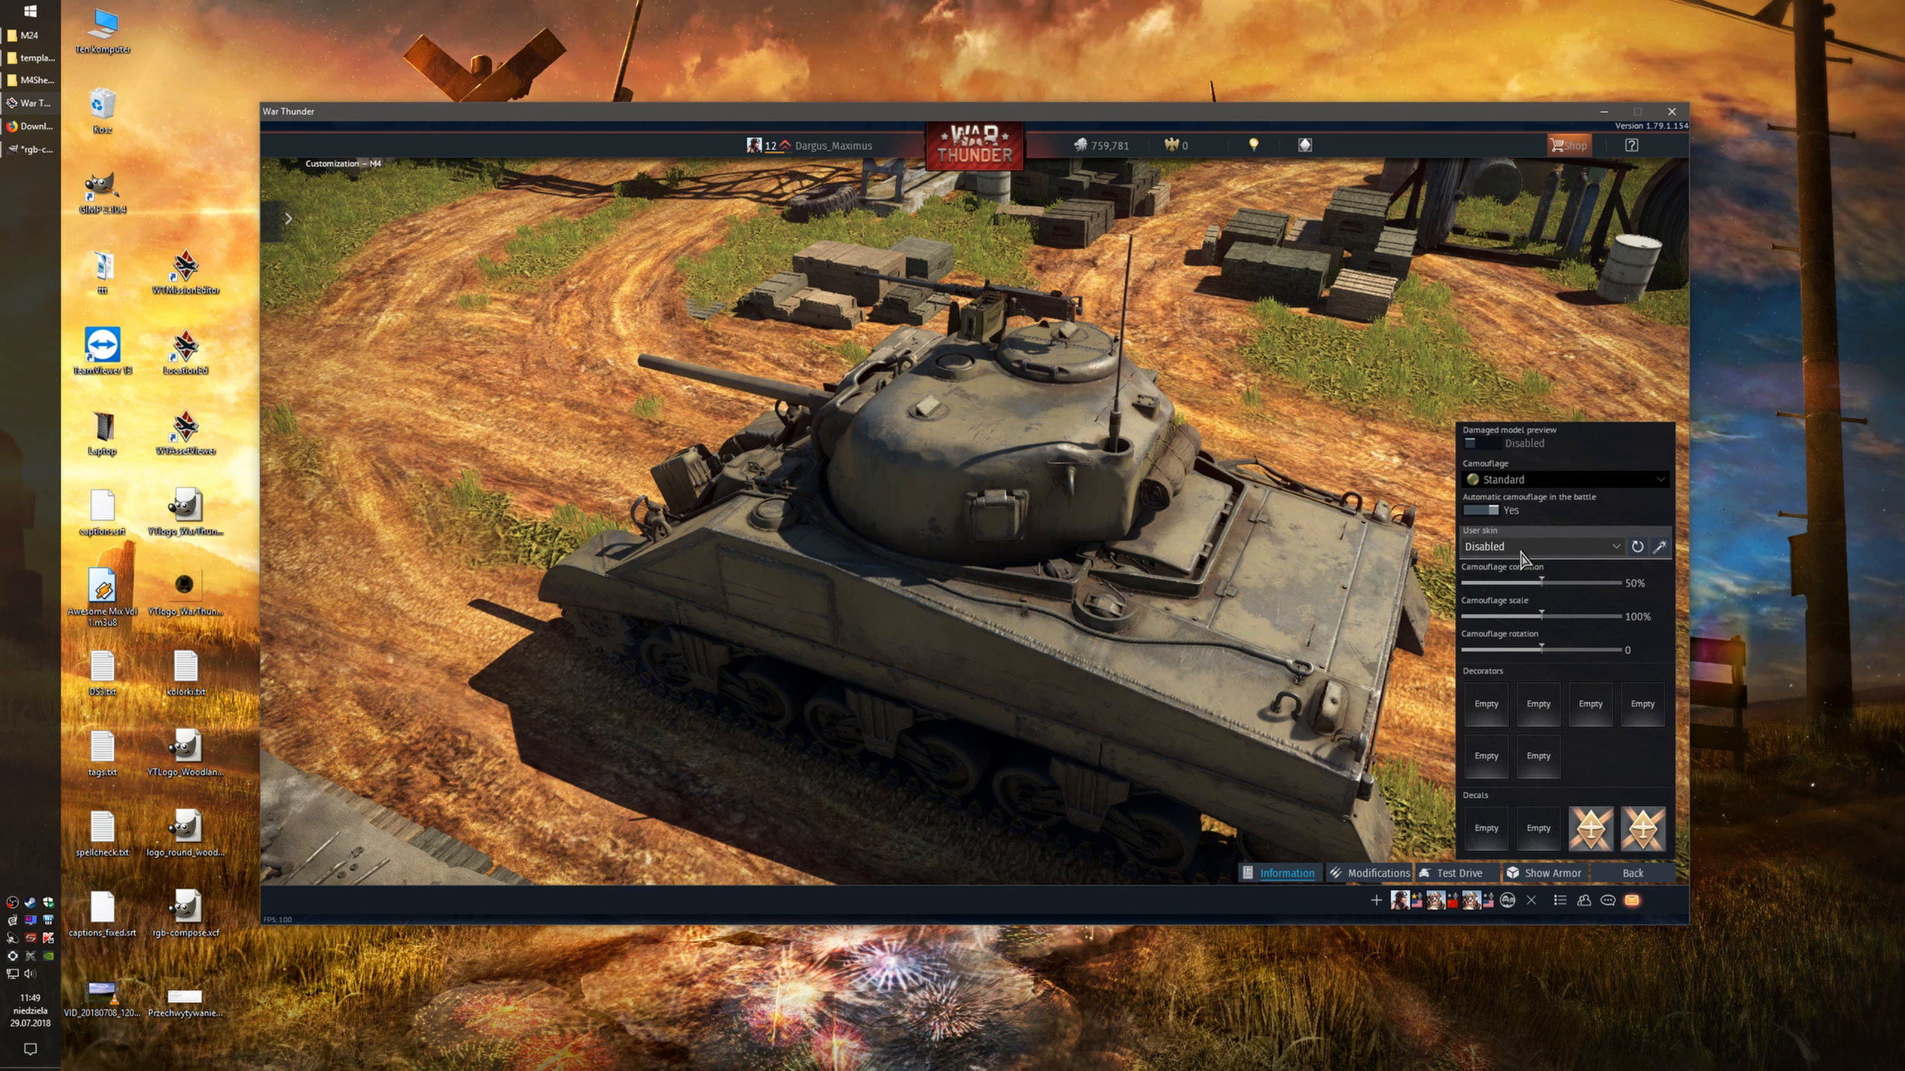
pyautogui.moveTo(1256, 587); pyautogui.dragTo(780, 600)
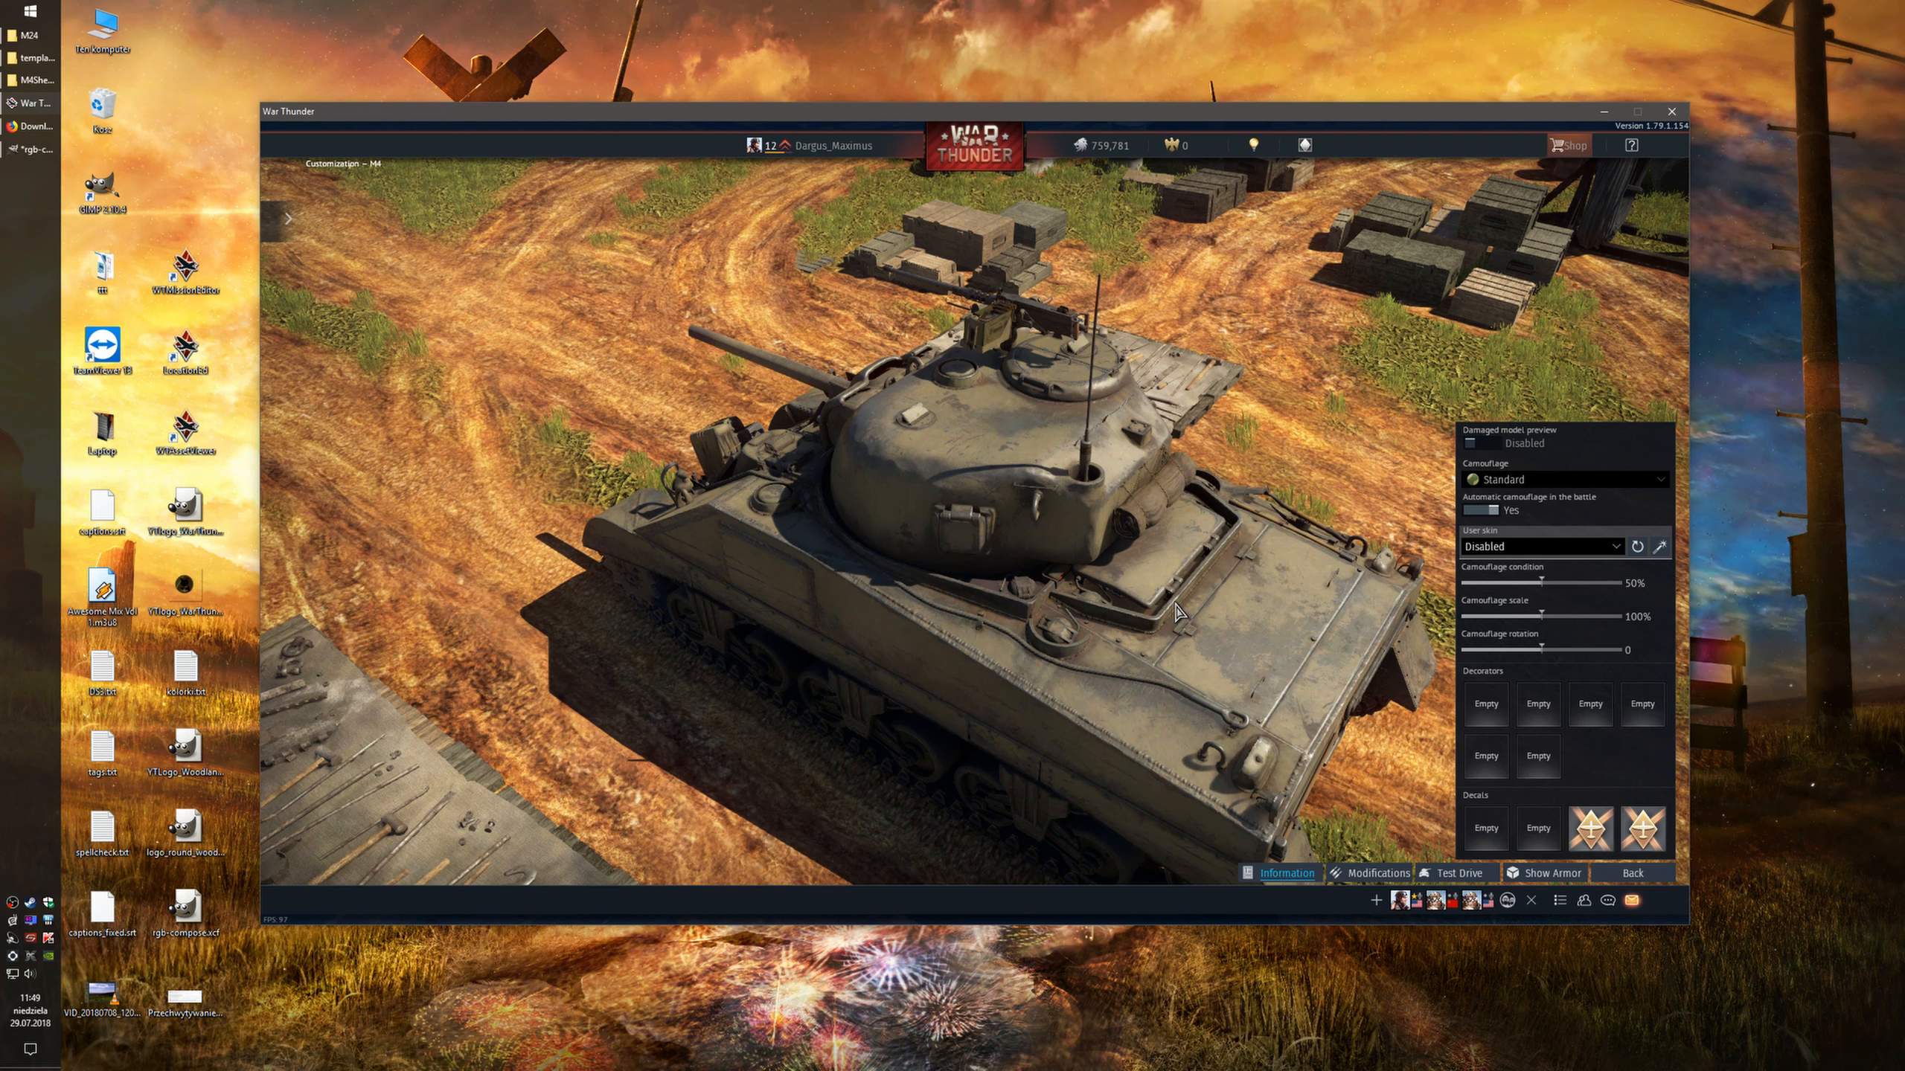
pyautogui.hotkey('alt', 'Tab')
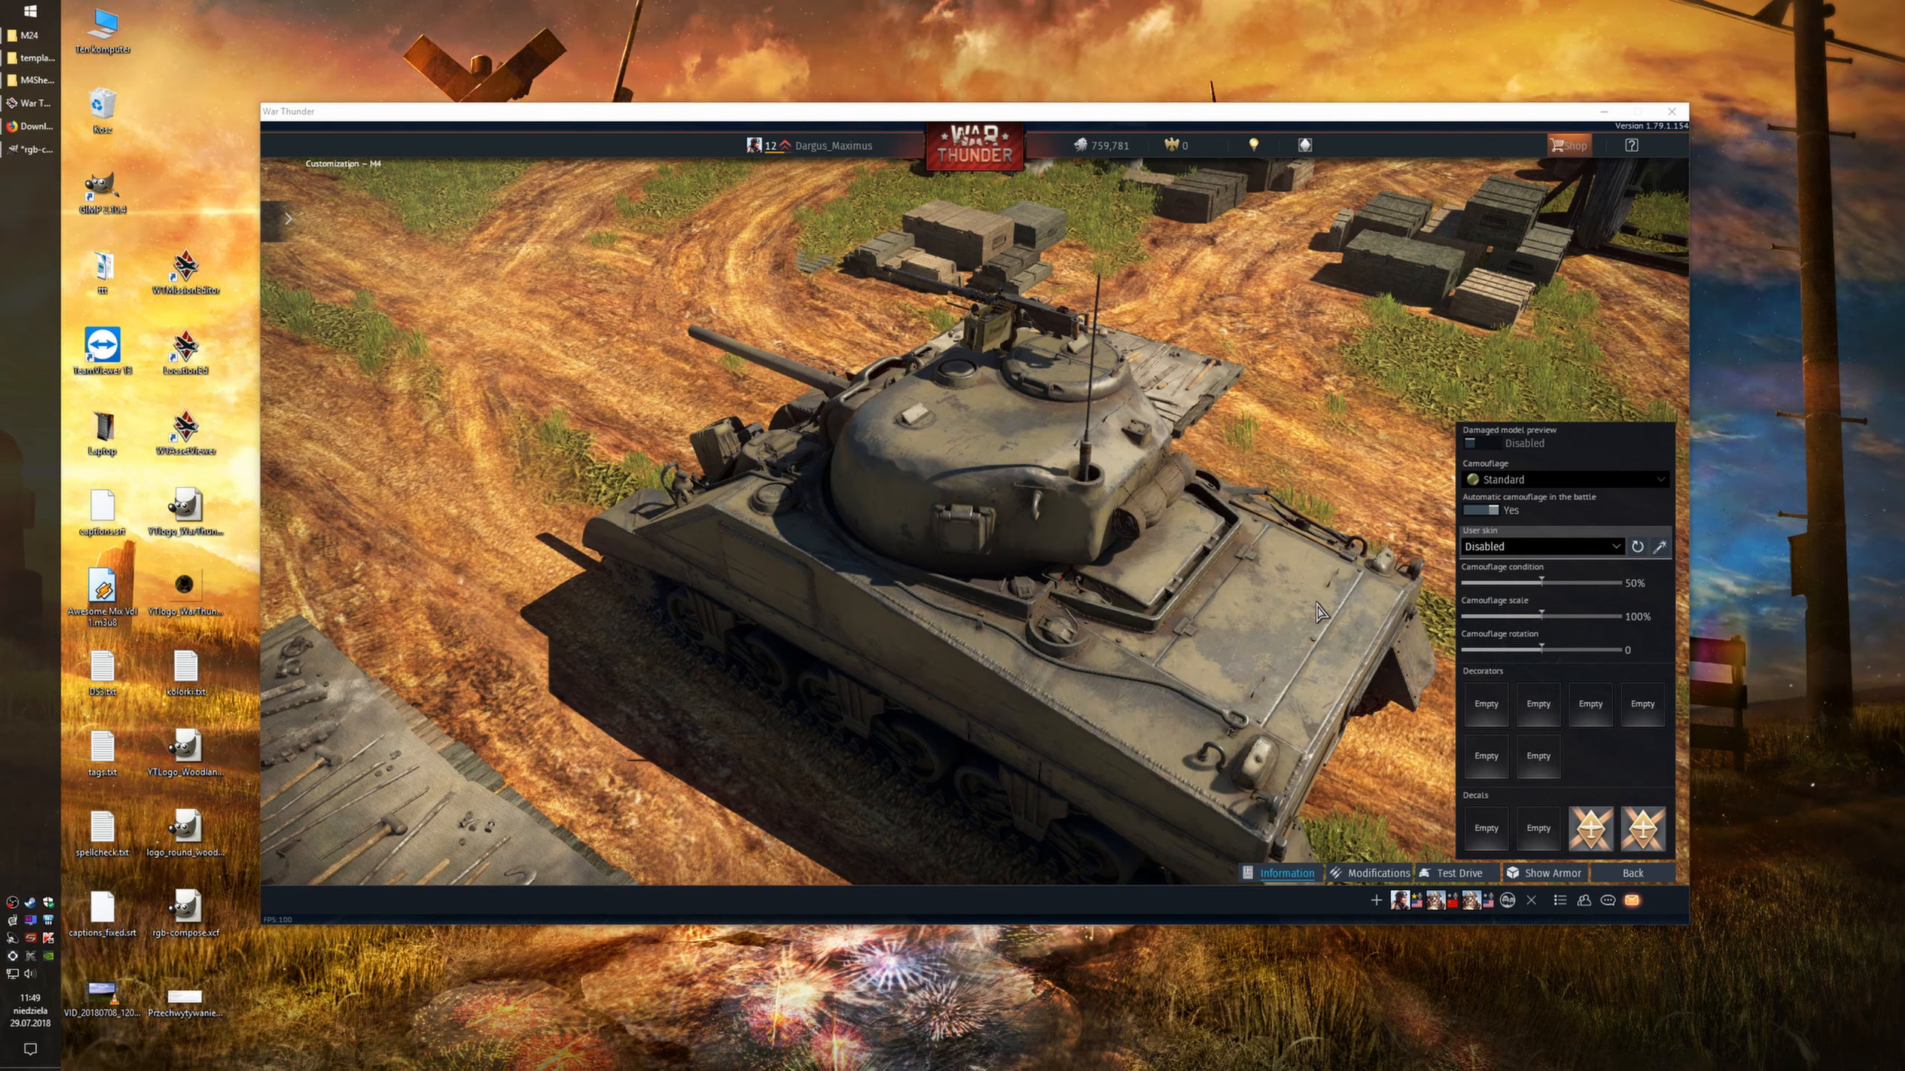
pyautogui.click(1268, 607)
pyautogui.moveTo(1261, 593); pyautogui.dragTo(1495, 597)
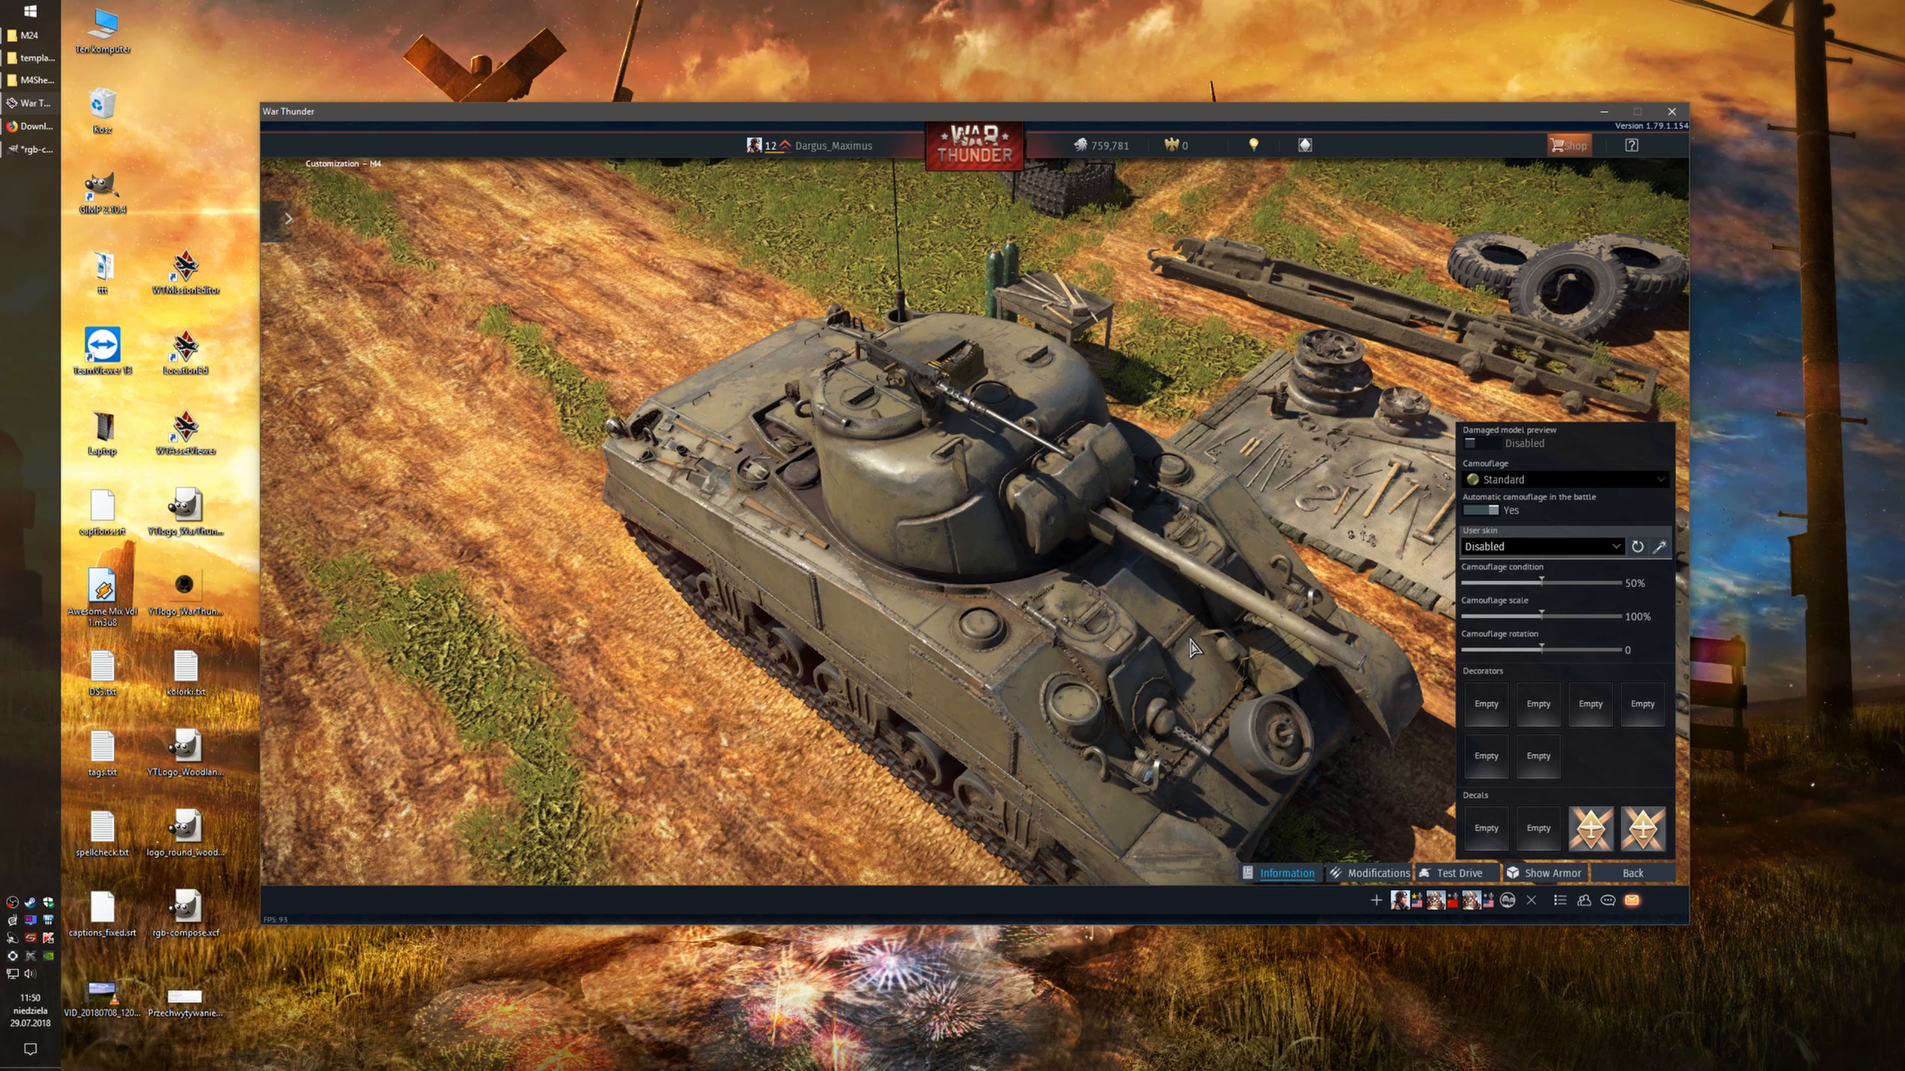
pyautogui.moveTo(1199, 559); pyautogui.dragTo(991, 597)
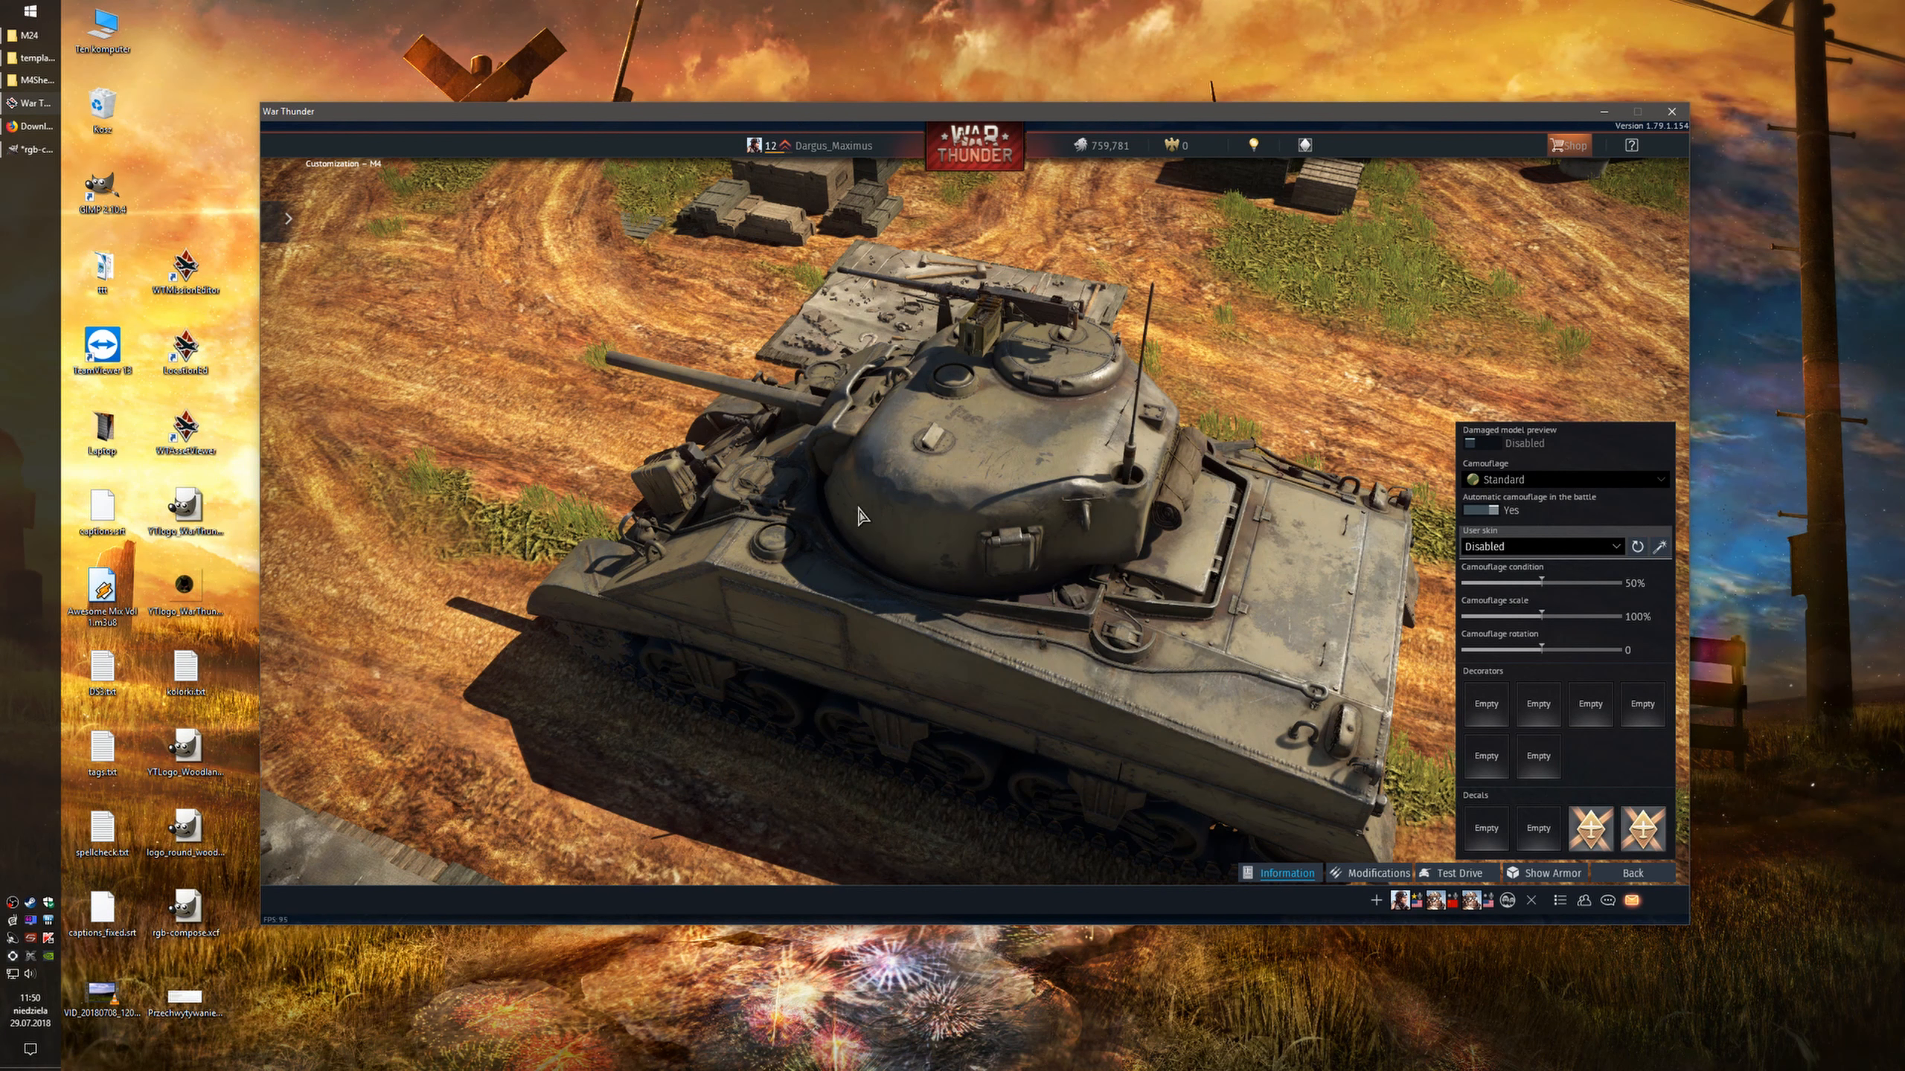
# Switch to GIMP to examine the turret texture with its red painted area, and return to War Thunder
pyautogui.click(31, 149)
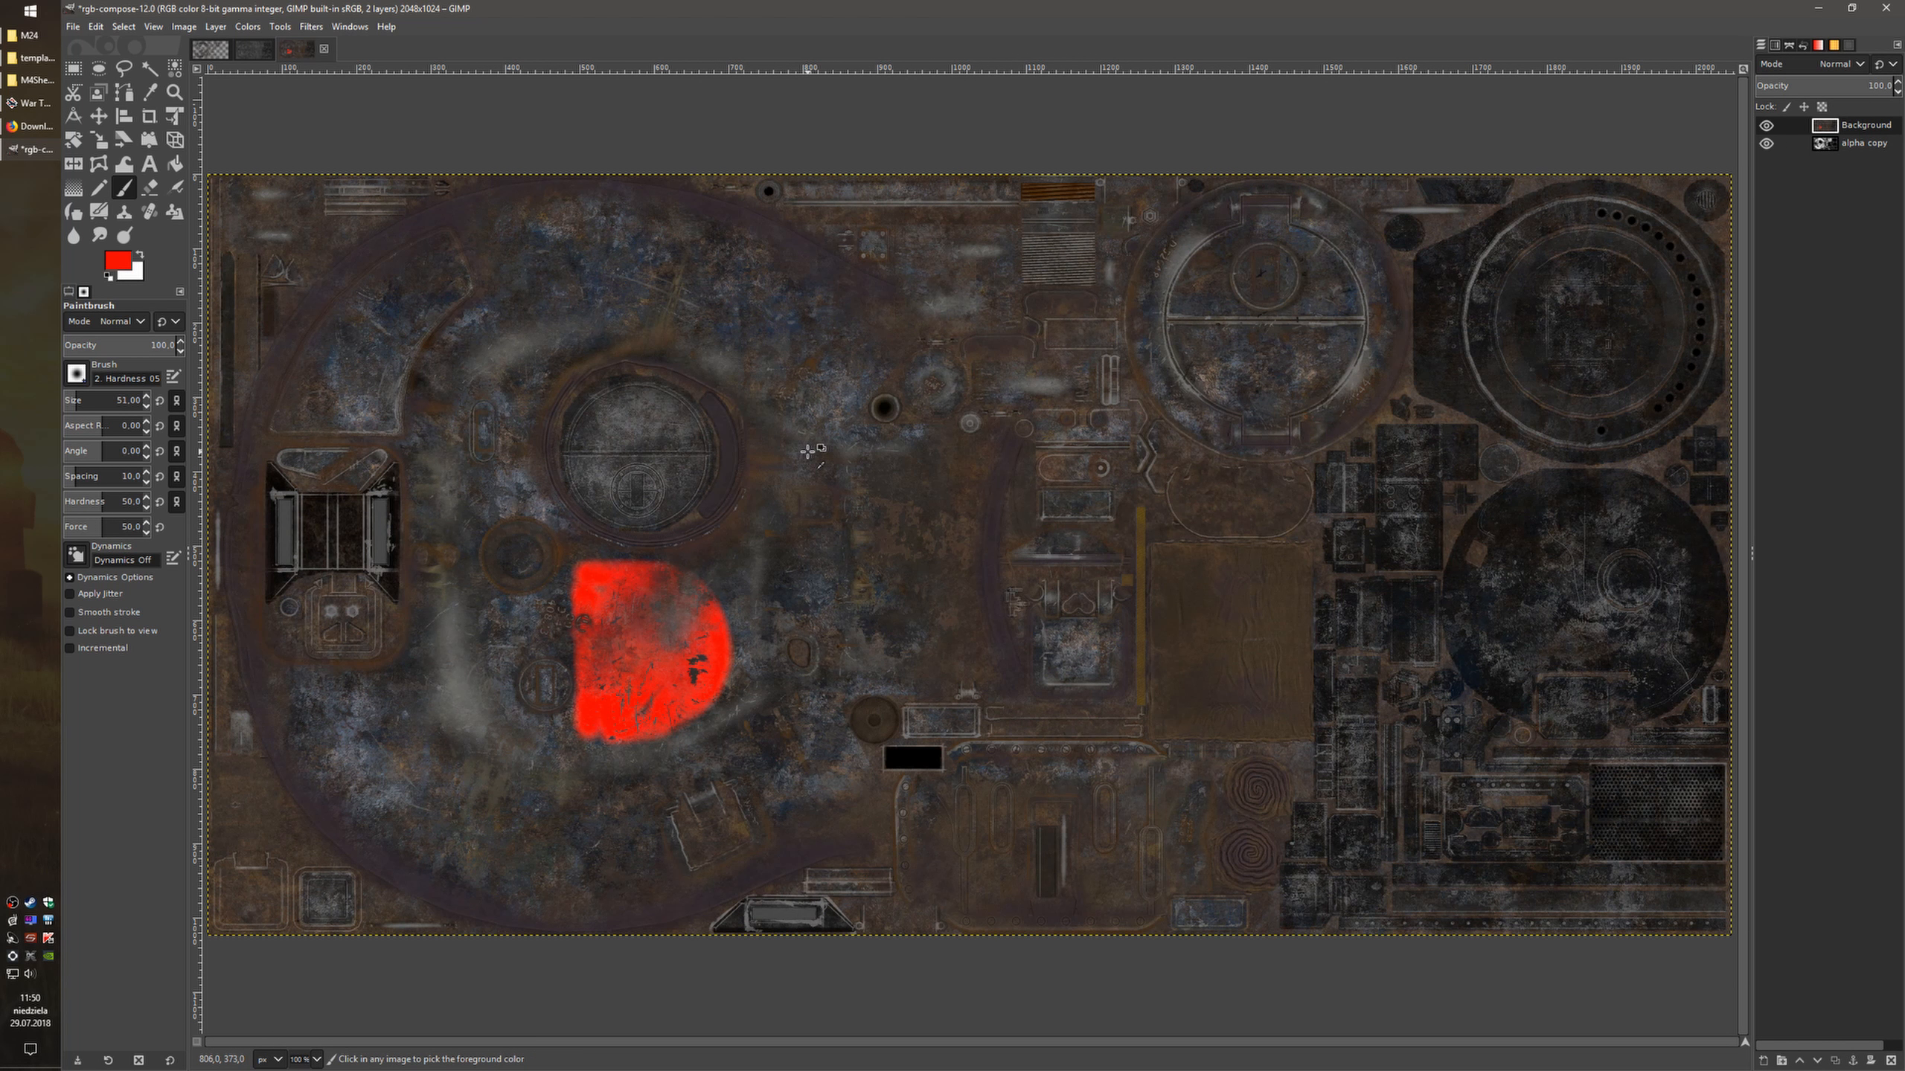
pyautogui.scroll(-1, 790, 452)
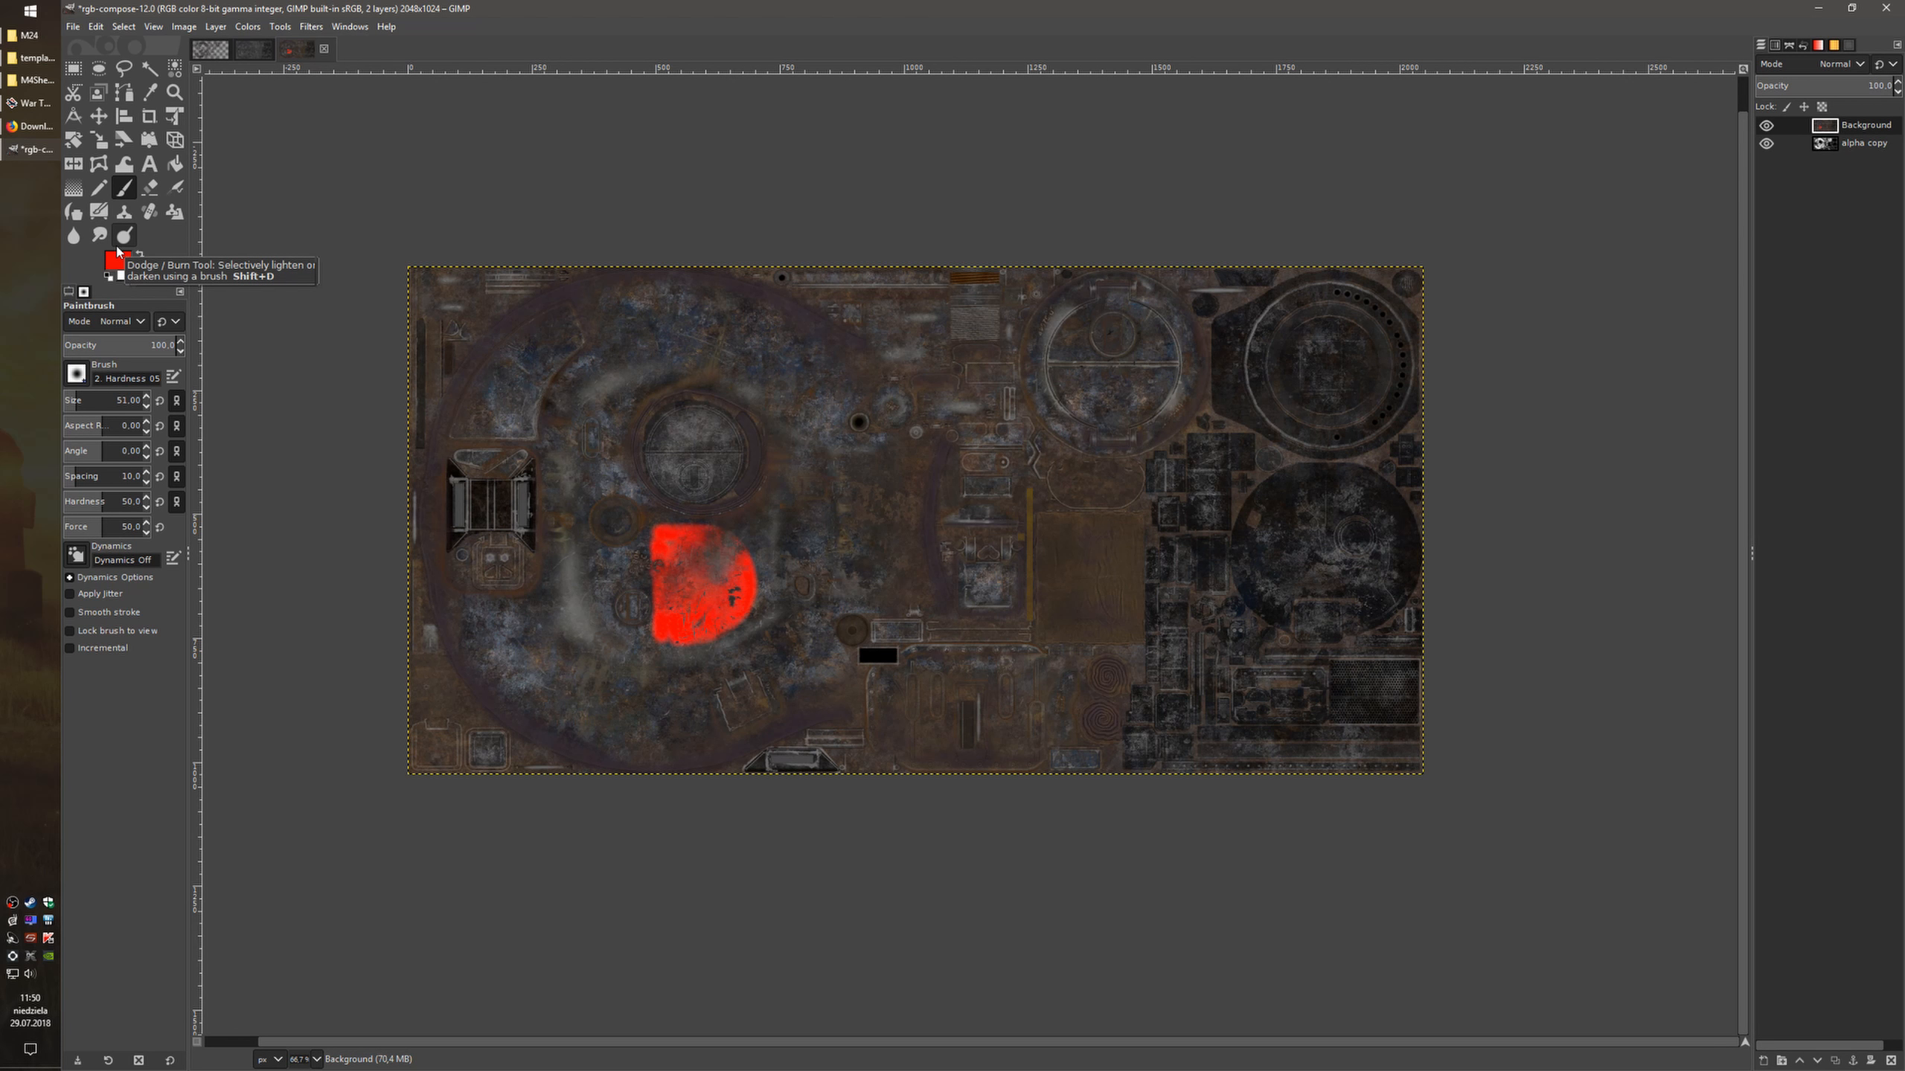
pyautogui.click(30, 149)
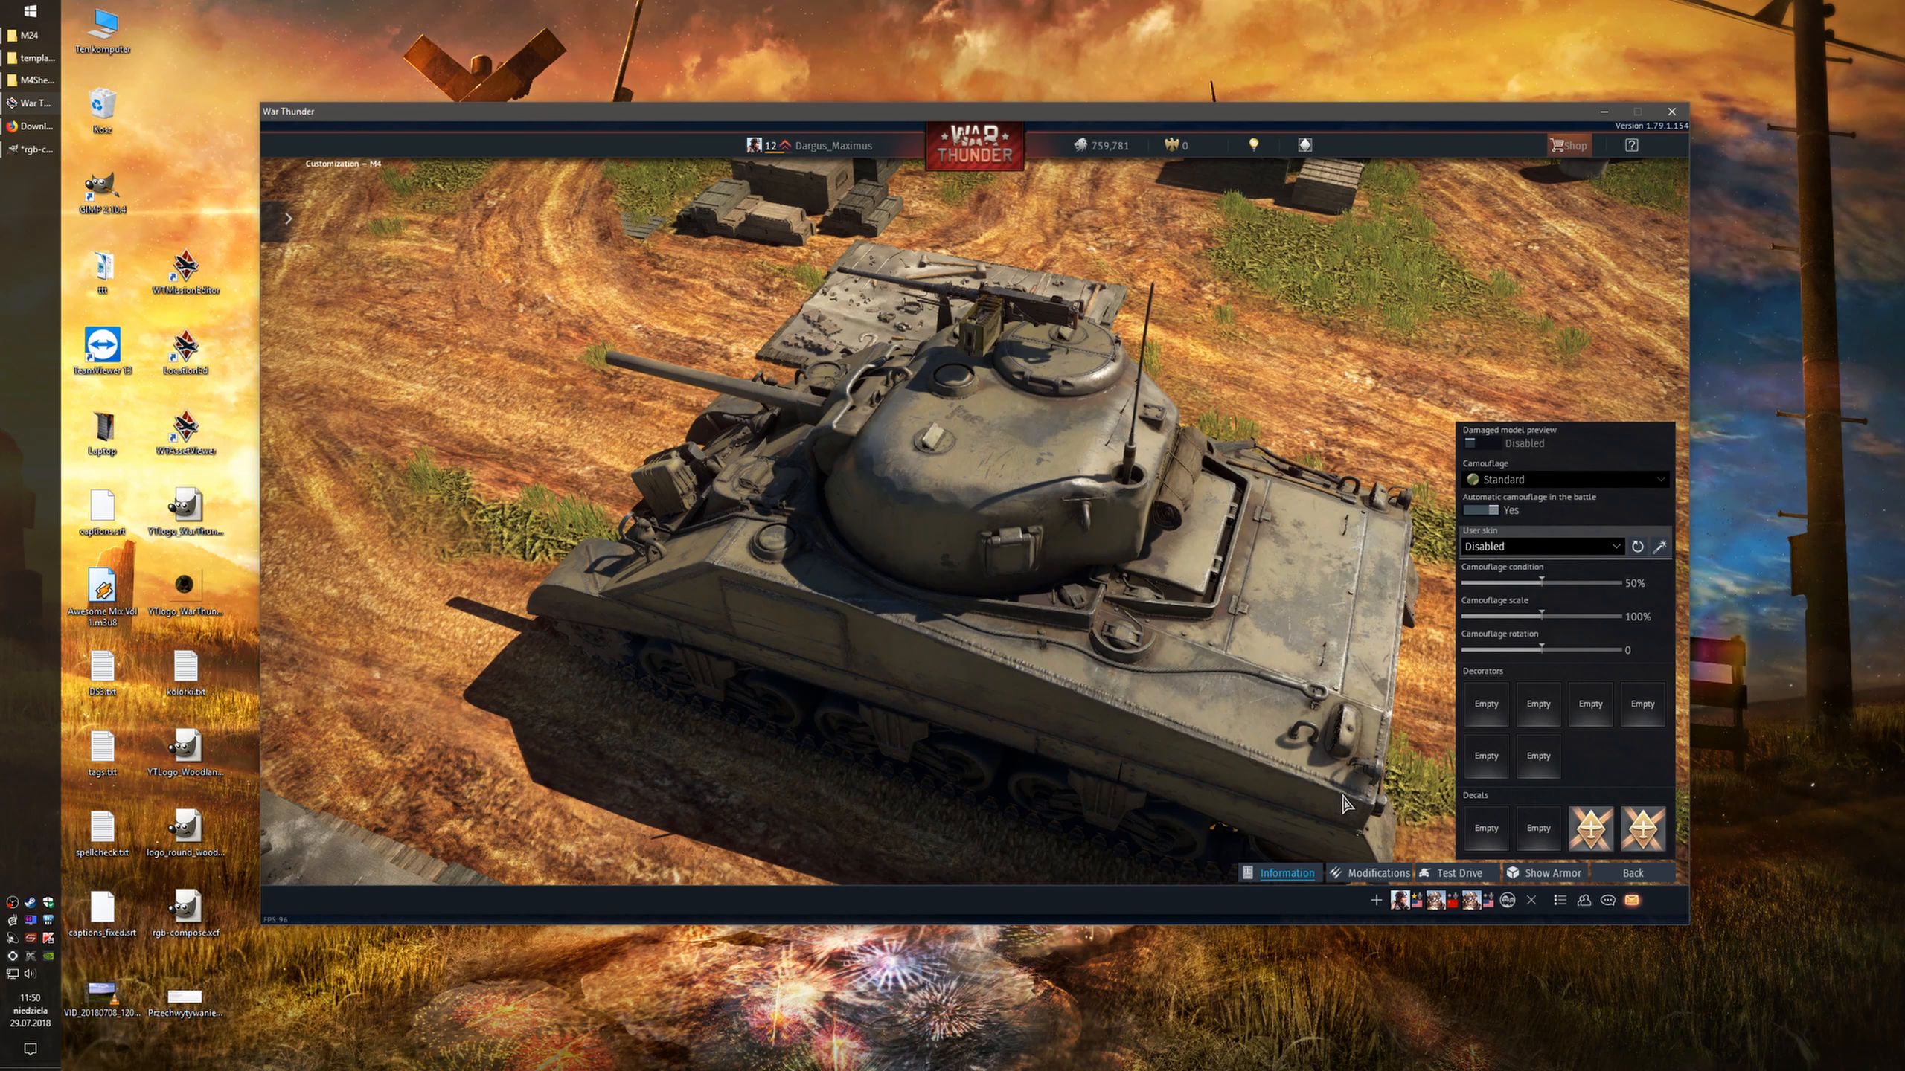
# Reload the M4's customization screen and apply the user skin template_us_m4_sherman
pyautogui.click(1639, 878)
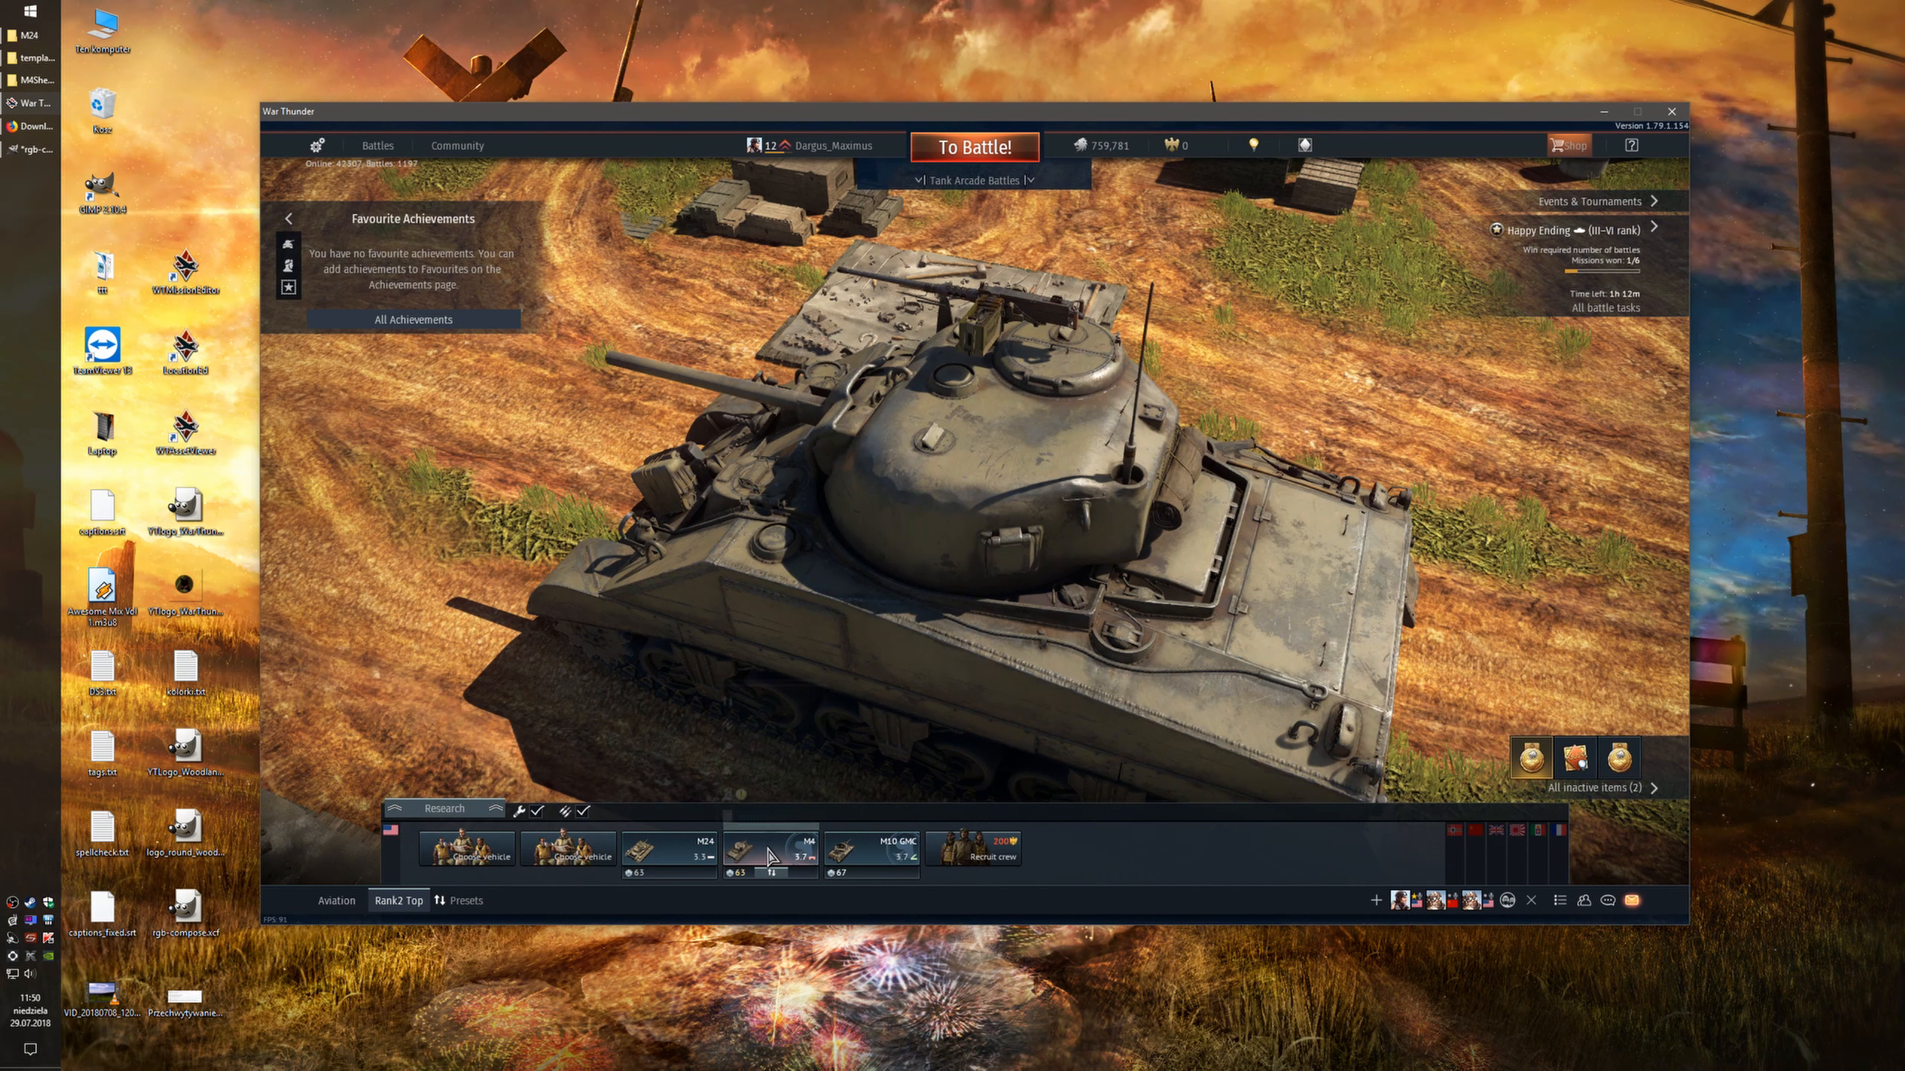
pyautogui.click(768, 852)
pyautogui.click(766, 750)
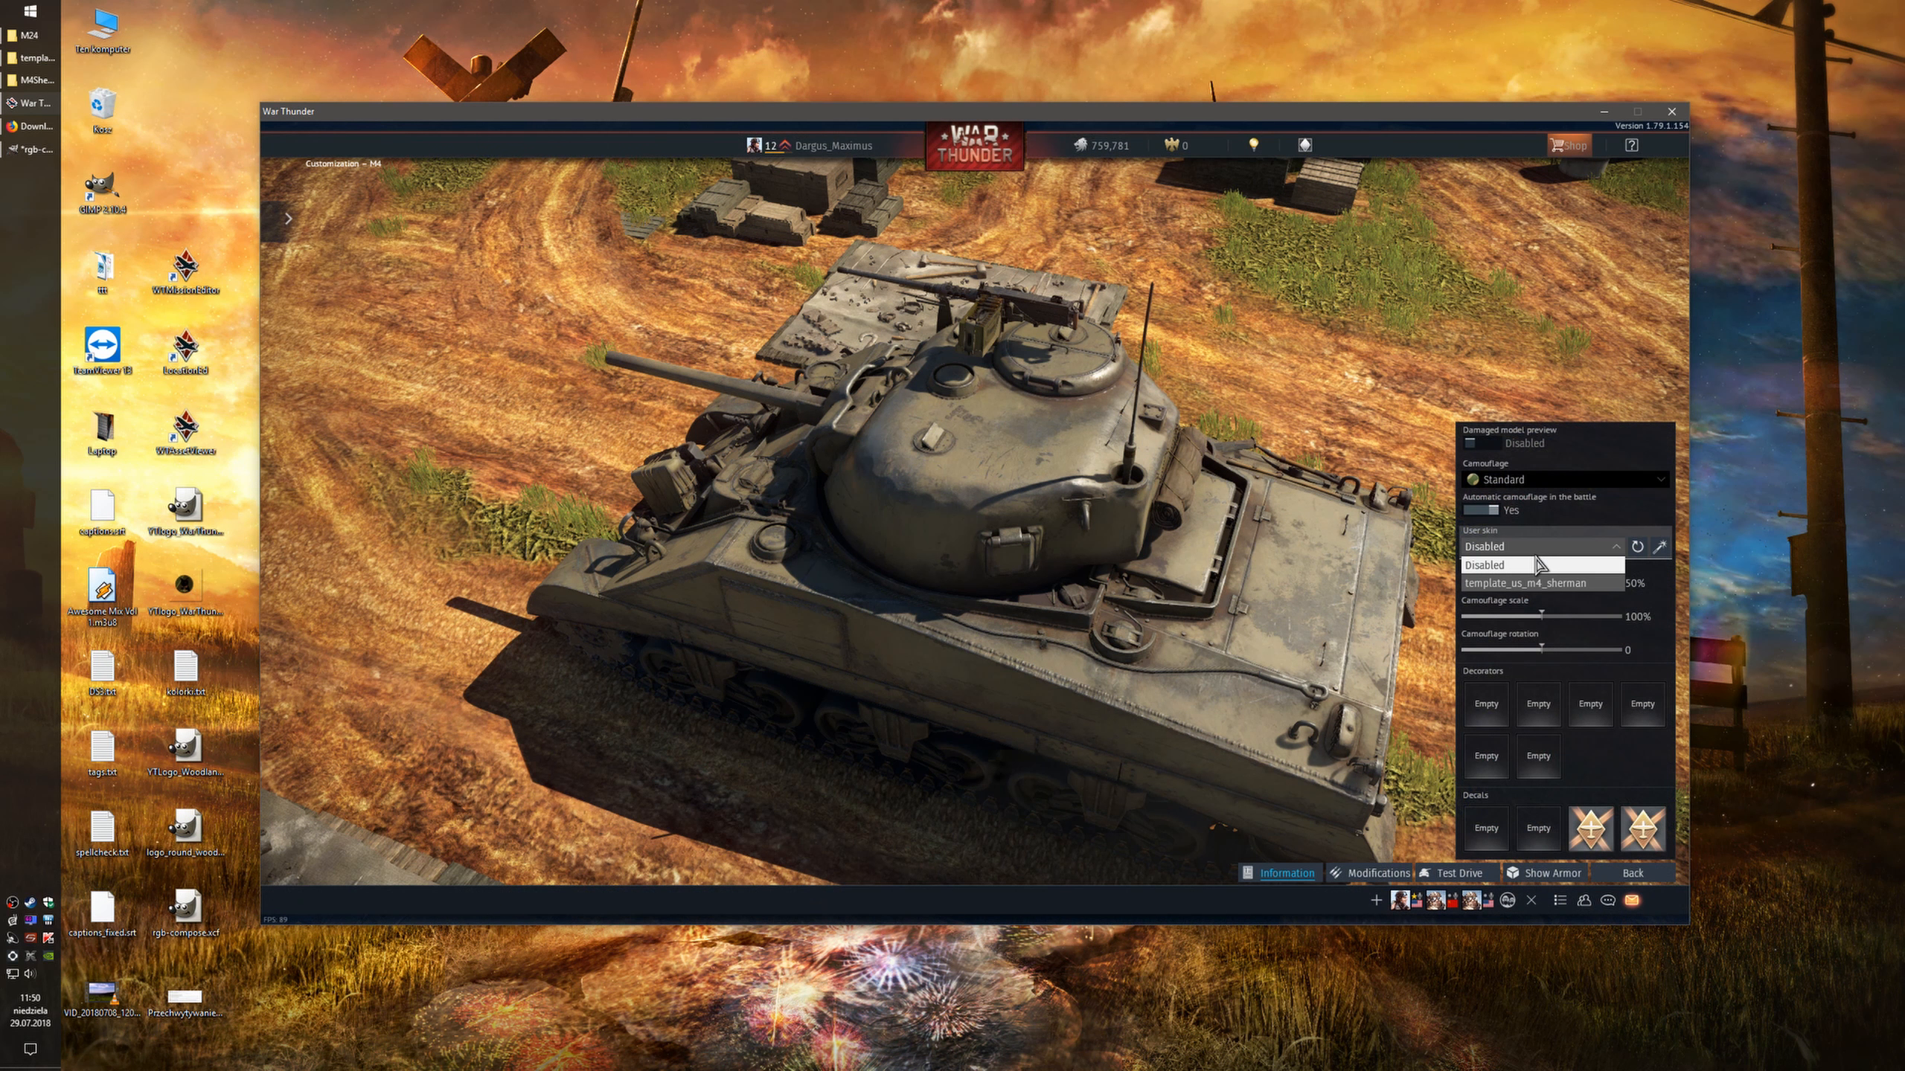
pyautogui.moveTo(1279, 636); pyautogui.dragTo(995, 448)
pyautogui.moveTo(815, 478); pyautogui.dragTo(885, 601)
# Try the "Silver Star" insignia decal on the M4's turret and cancel its placement
pyautogui.click(1506, 817)
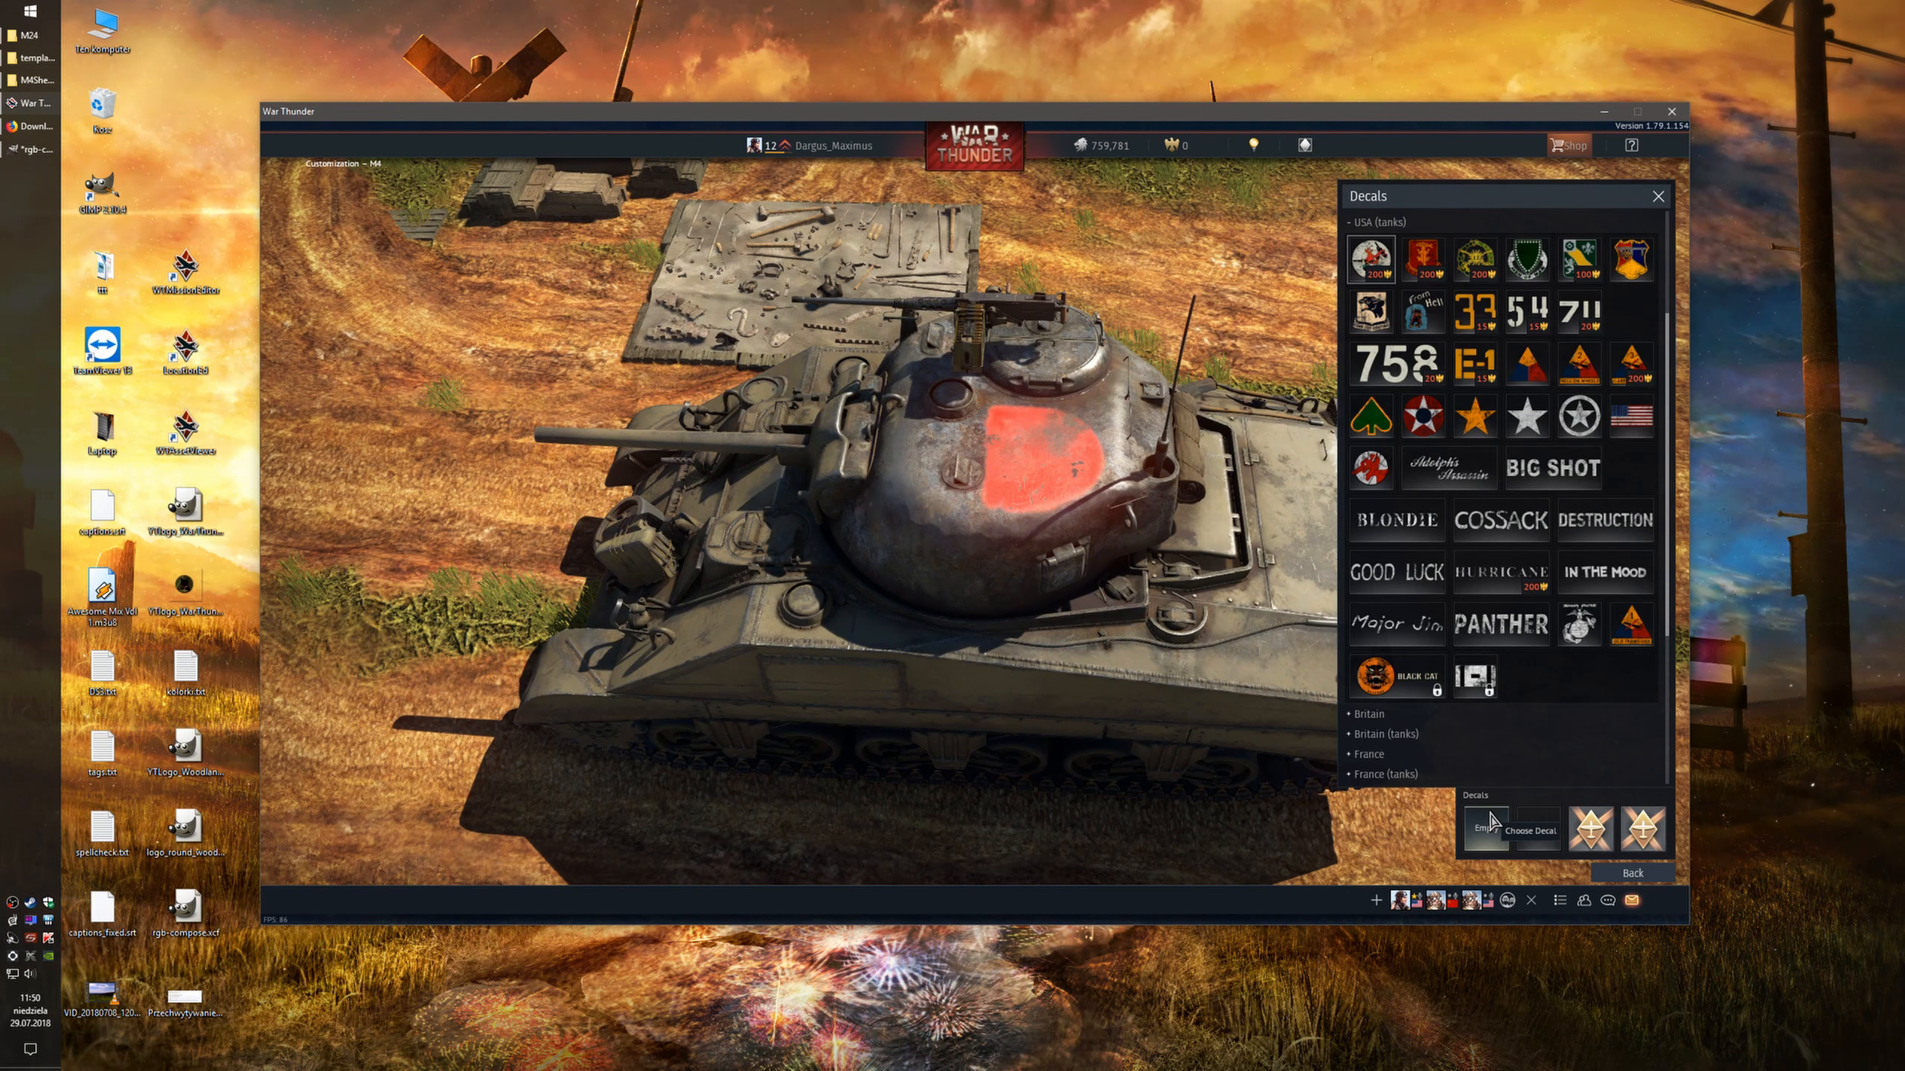
pyautogui.moveTo(1543, 433)
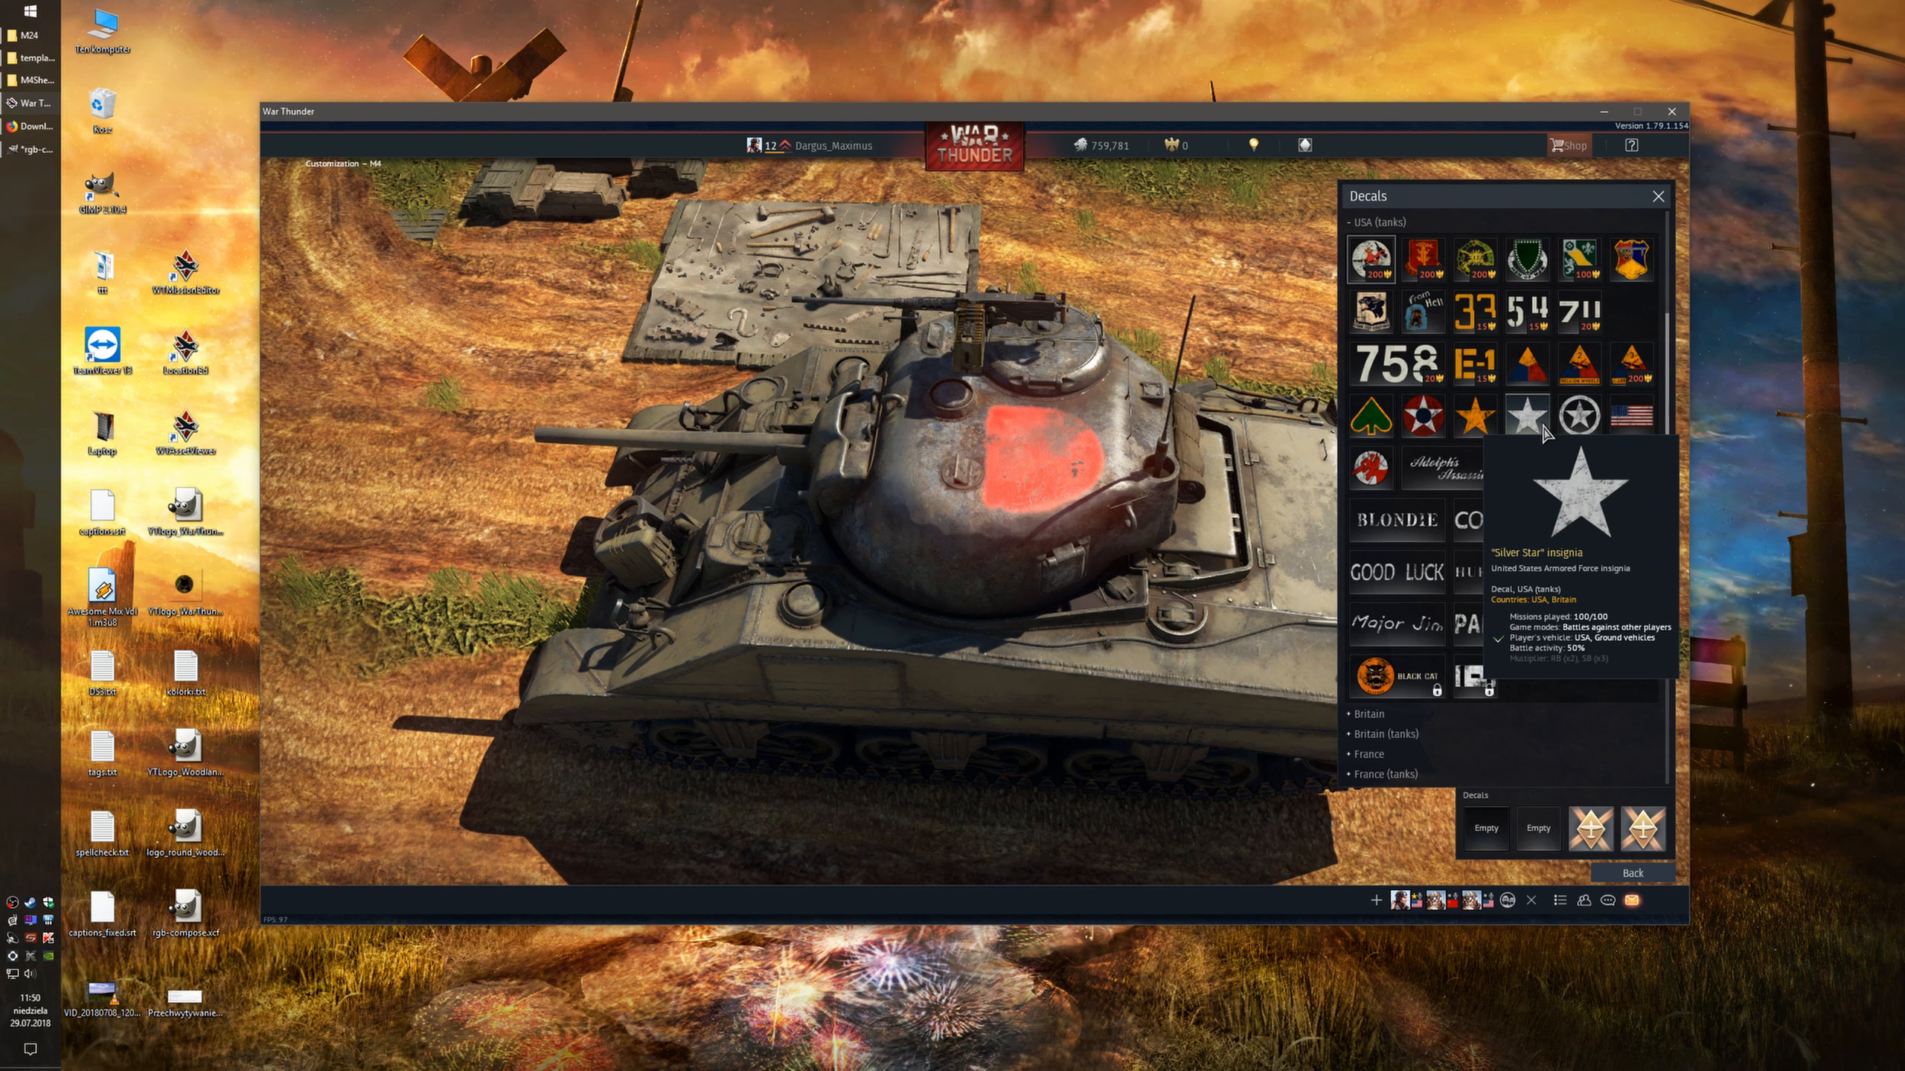
pyautogui.click(1537, 427)
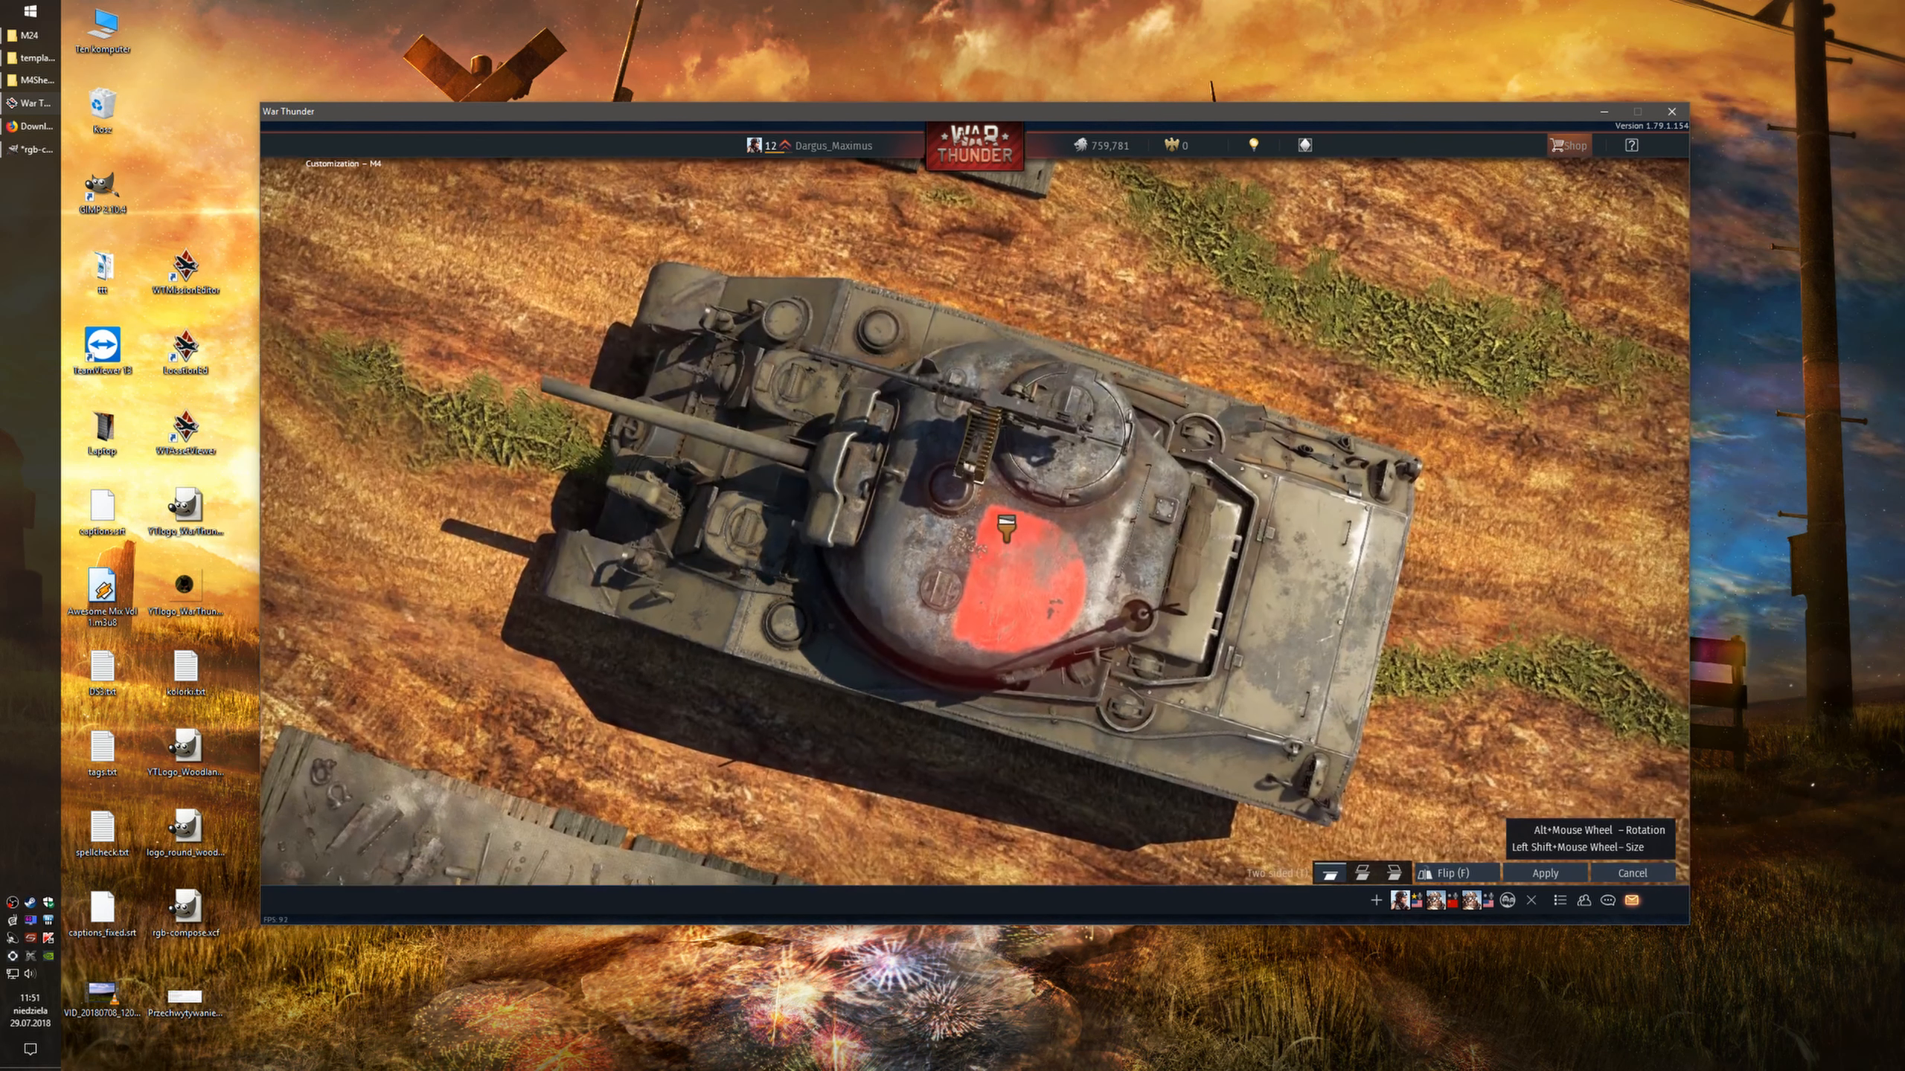
pyautogui.moveTo(1007, 527)
pyautogui.mouseDown()
pyautogui.moveTo(1001, 557)
pyautogui.moveTo(934, 542)
pyautogui.moveTo(911, 588)
pyautogui.moveTo(987, 624)
pyautogui.moveTo(987, 596)
pyautogui.moveTo(1000, 651)
pyautogui.mouseUp()
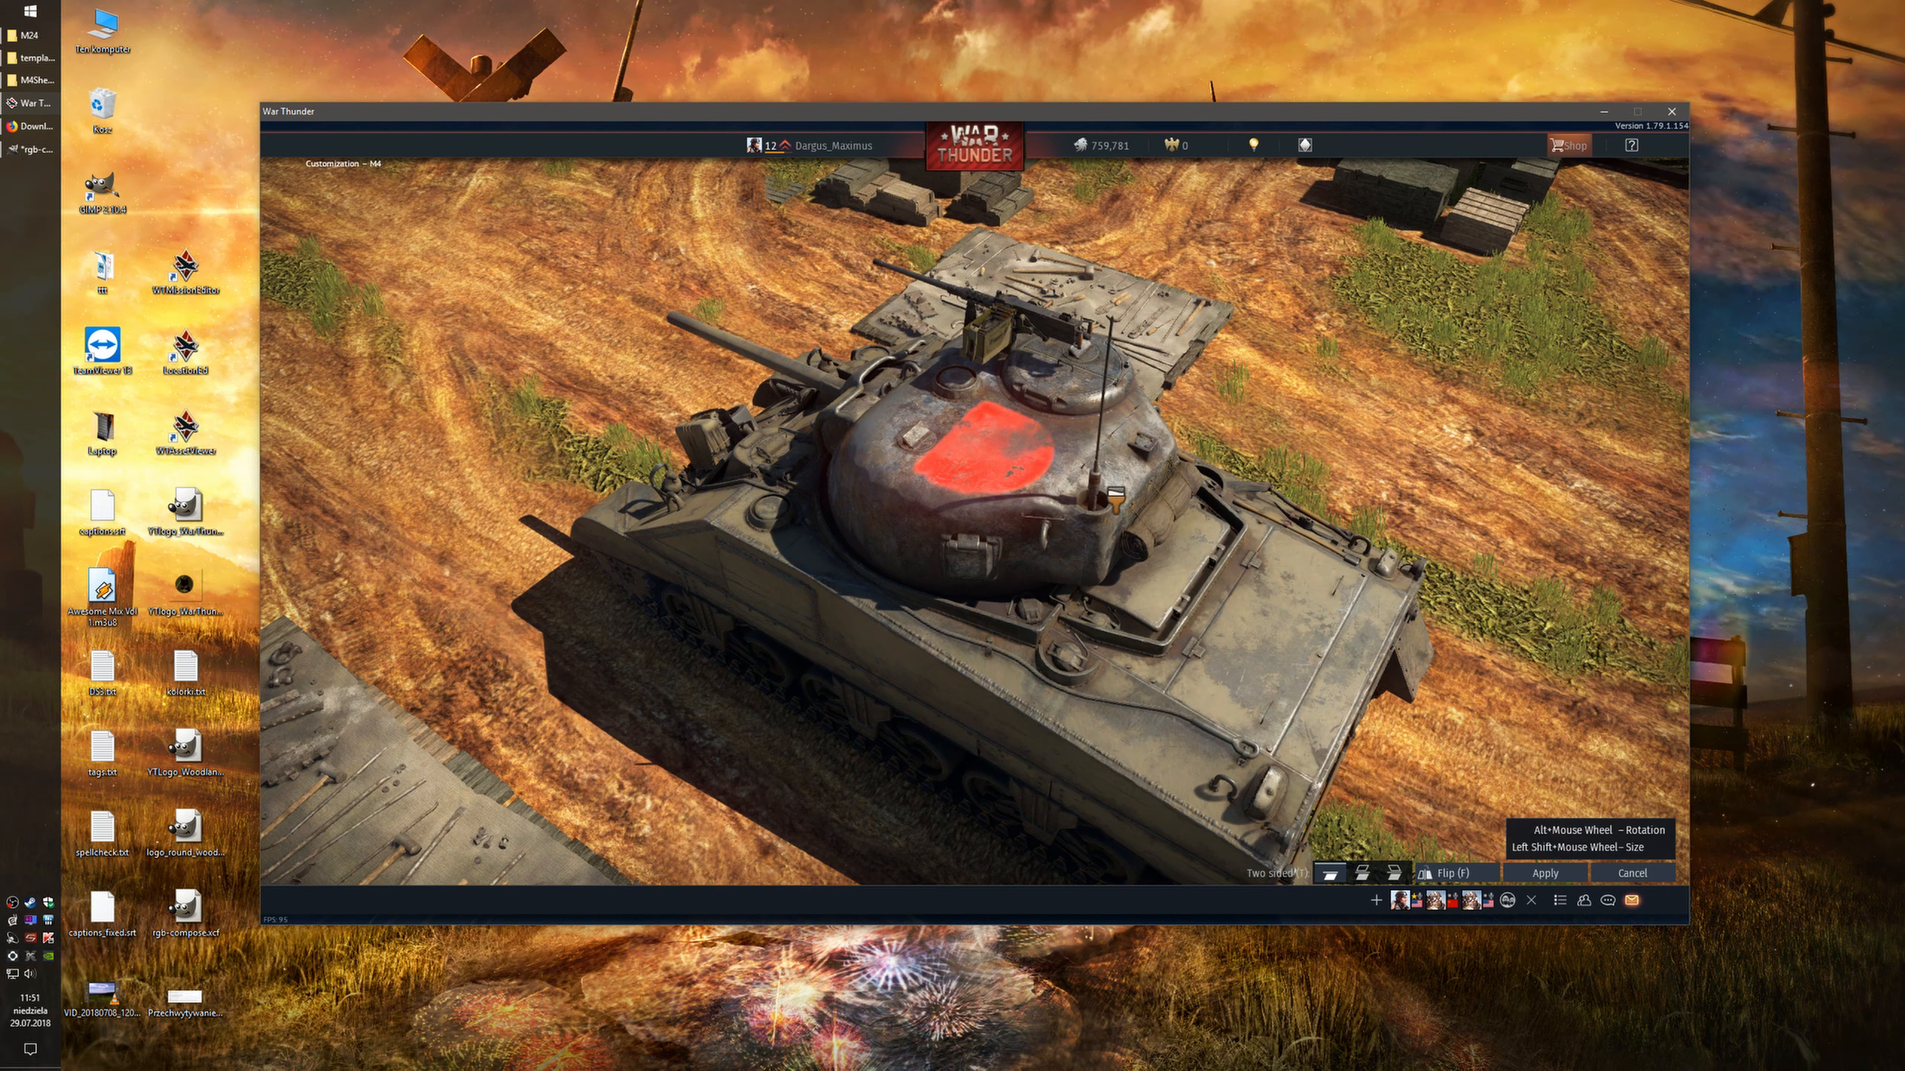
pyautogui.moveTo(1116, 500); pyautogui.dragTo(1174, 570)
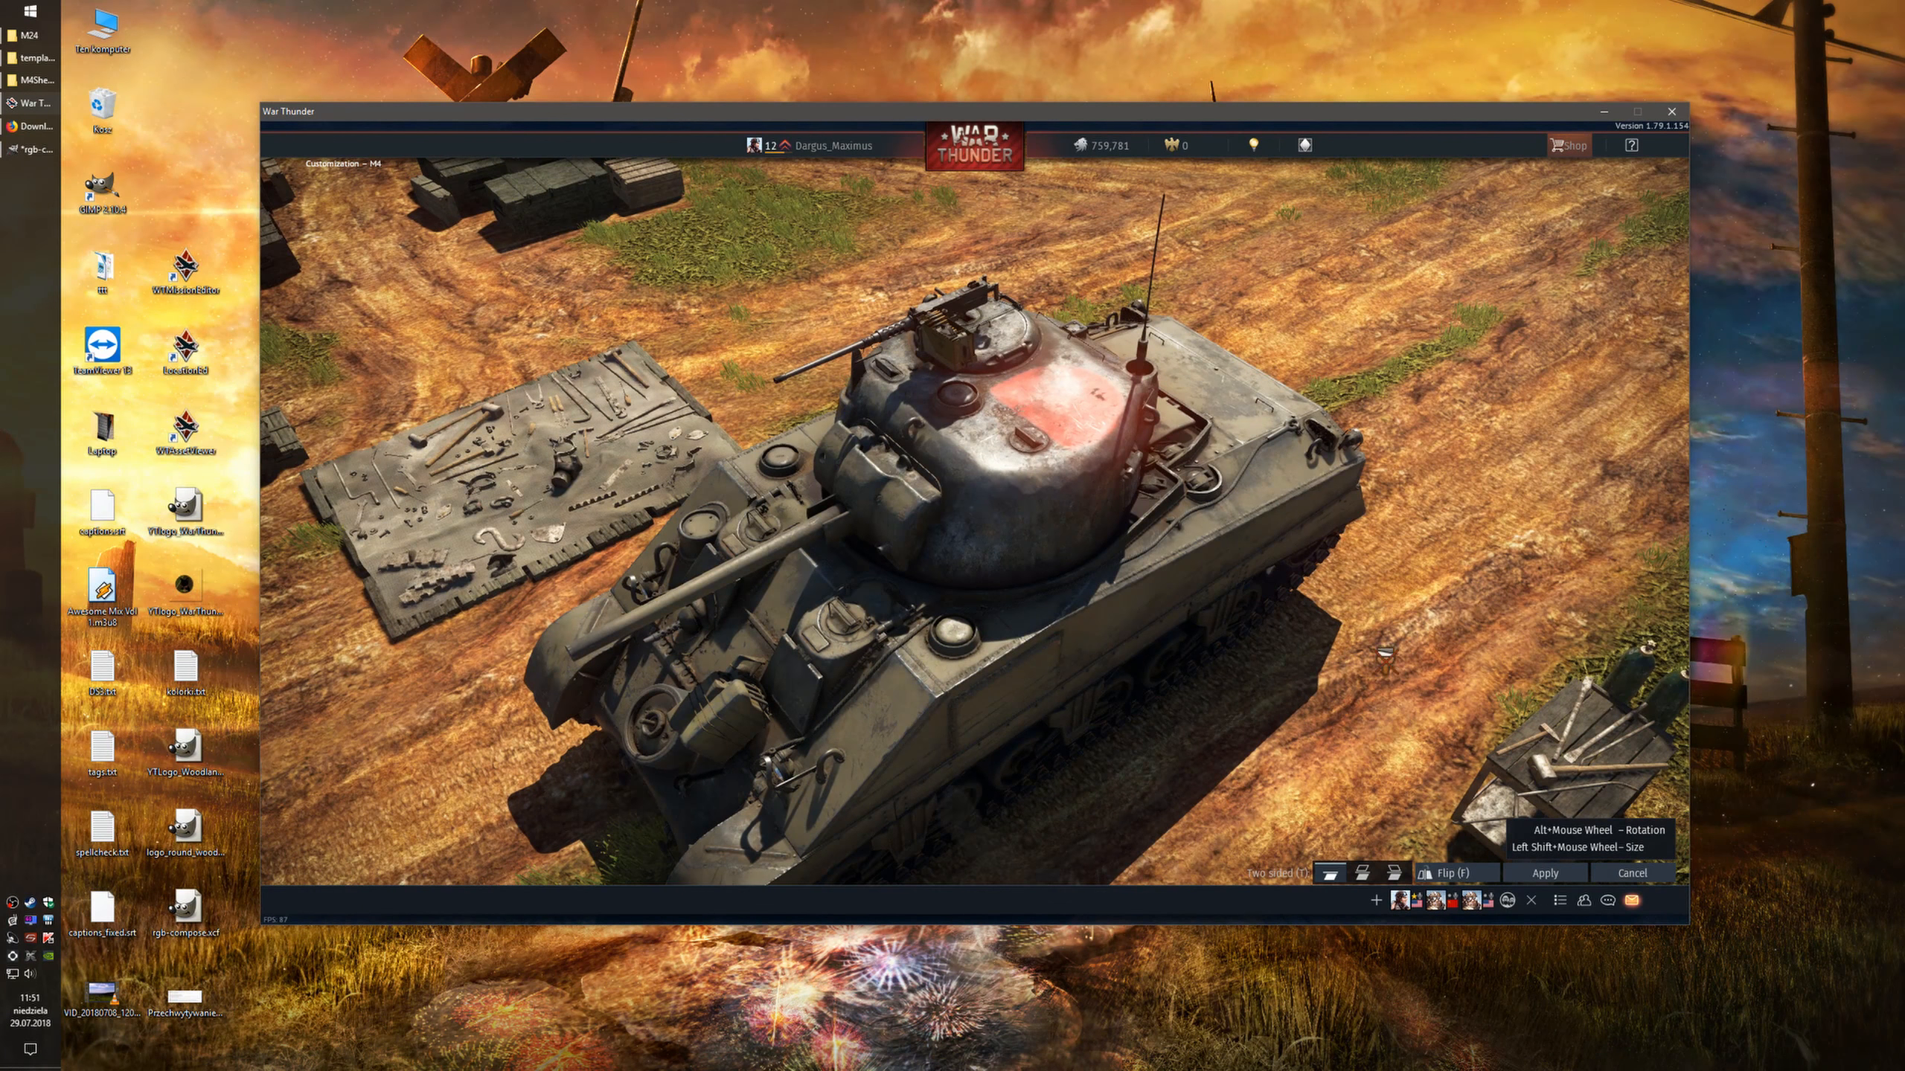
pyautogui.click(1607, 873)
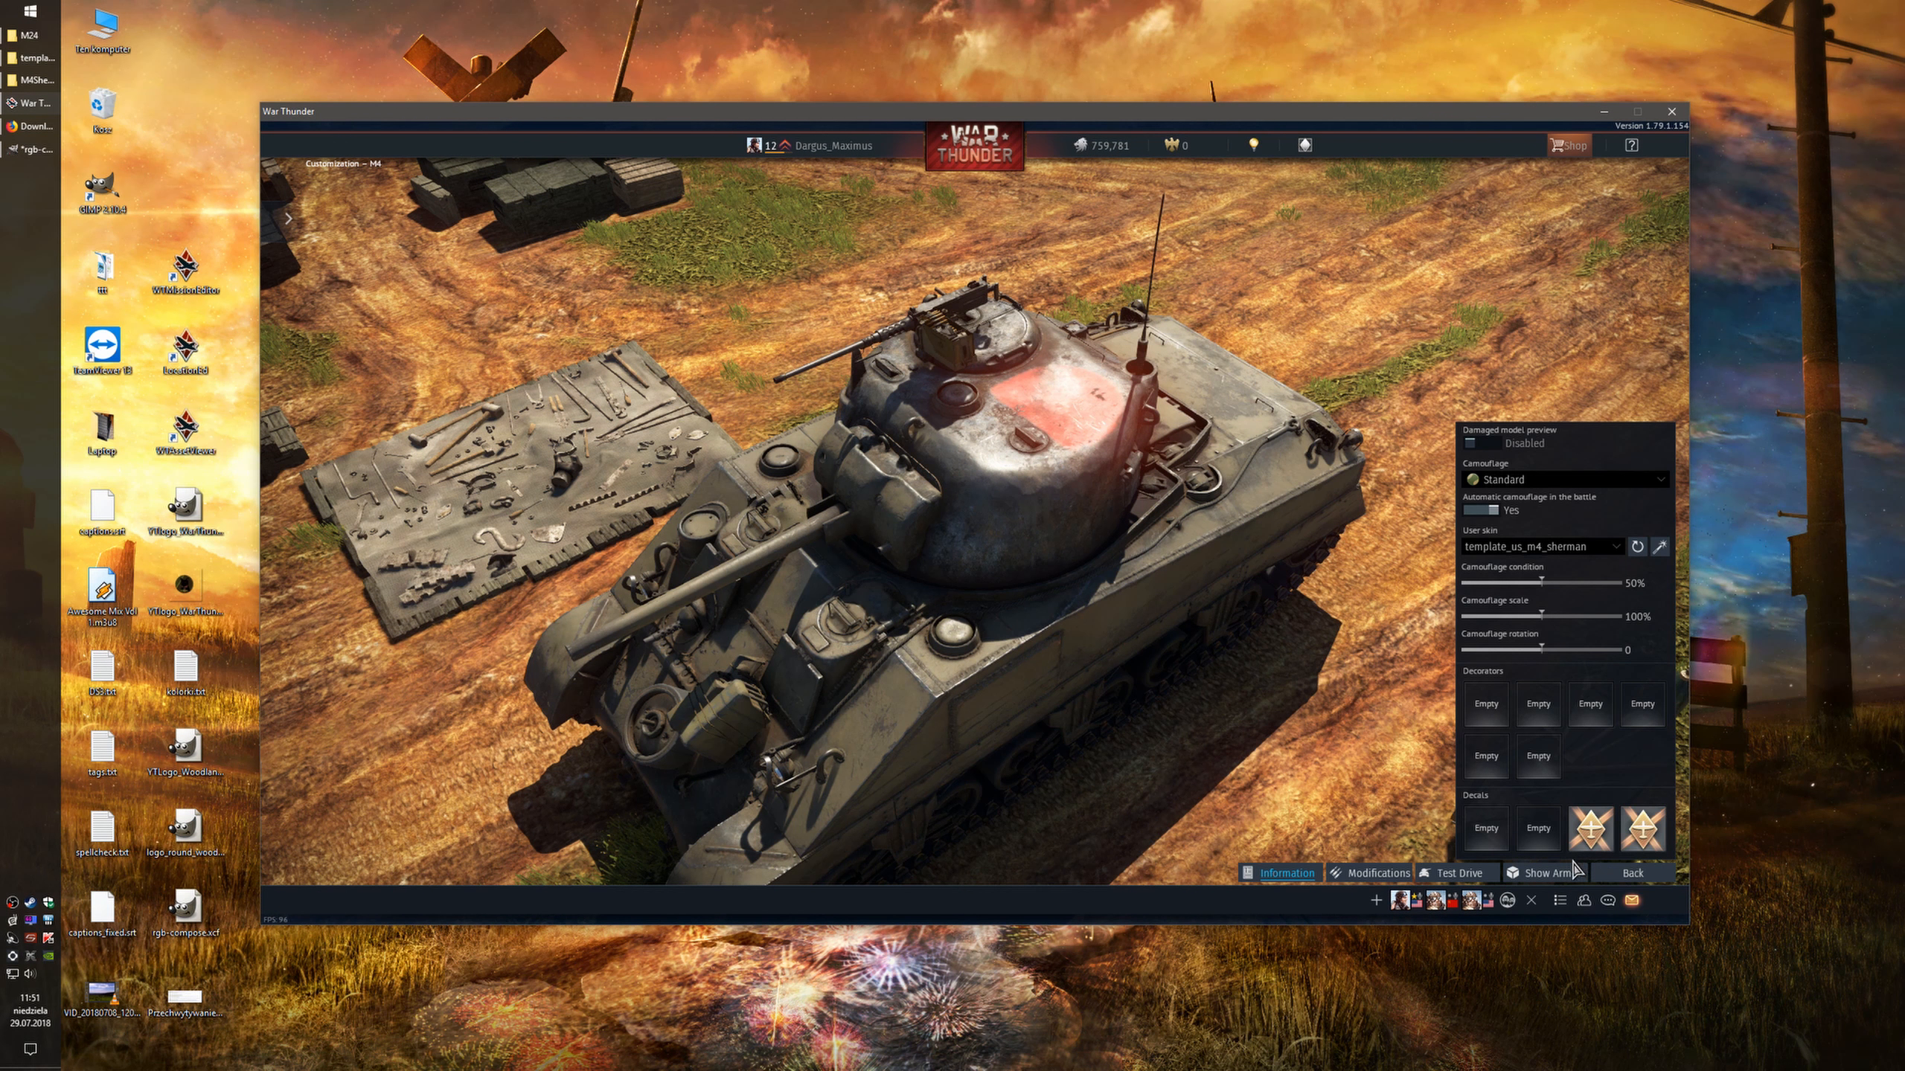
# Leave the M4's customization, select the M24 in the hangar and open its customization screen
pyautogui.press('Escape')
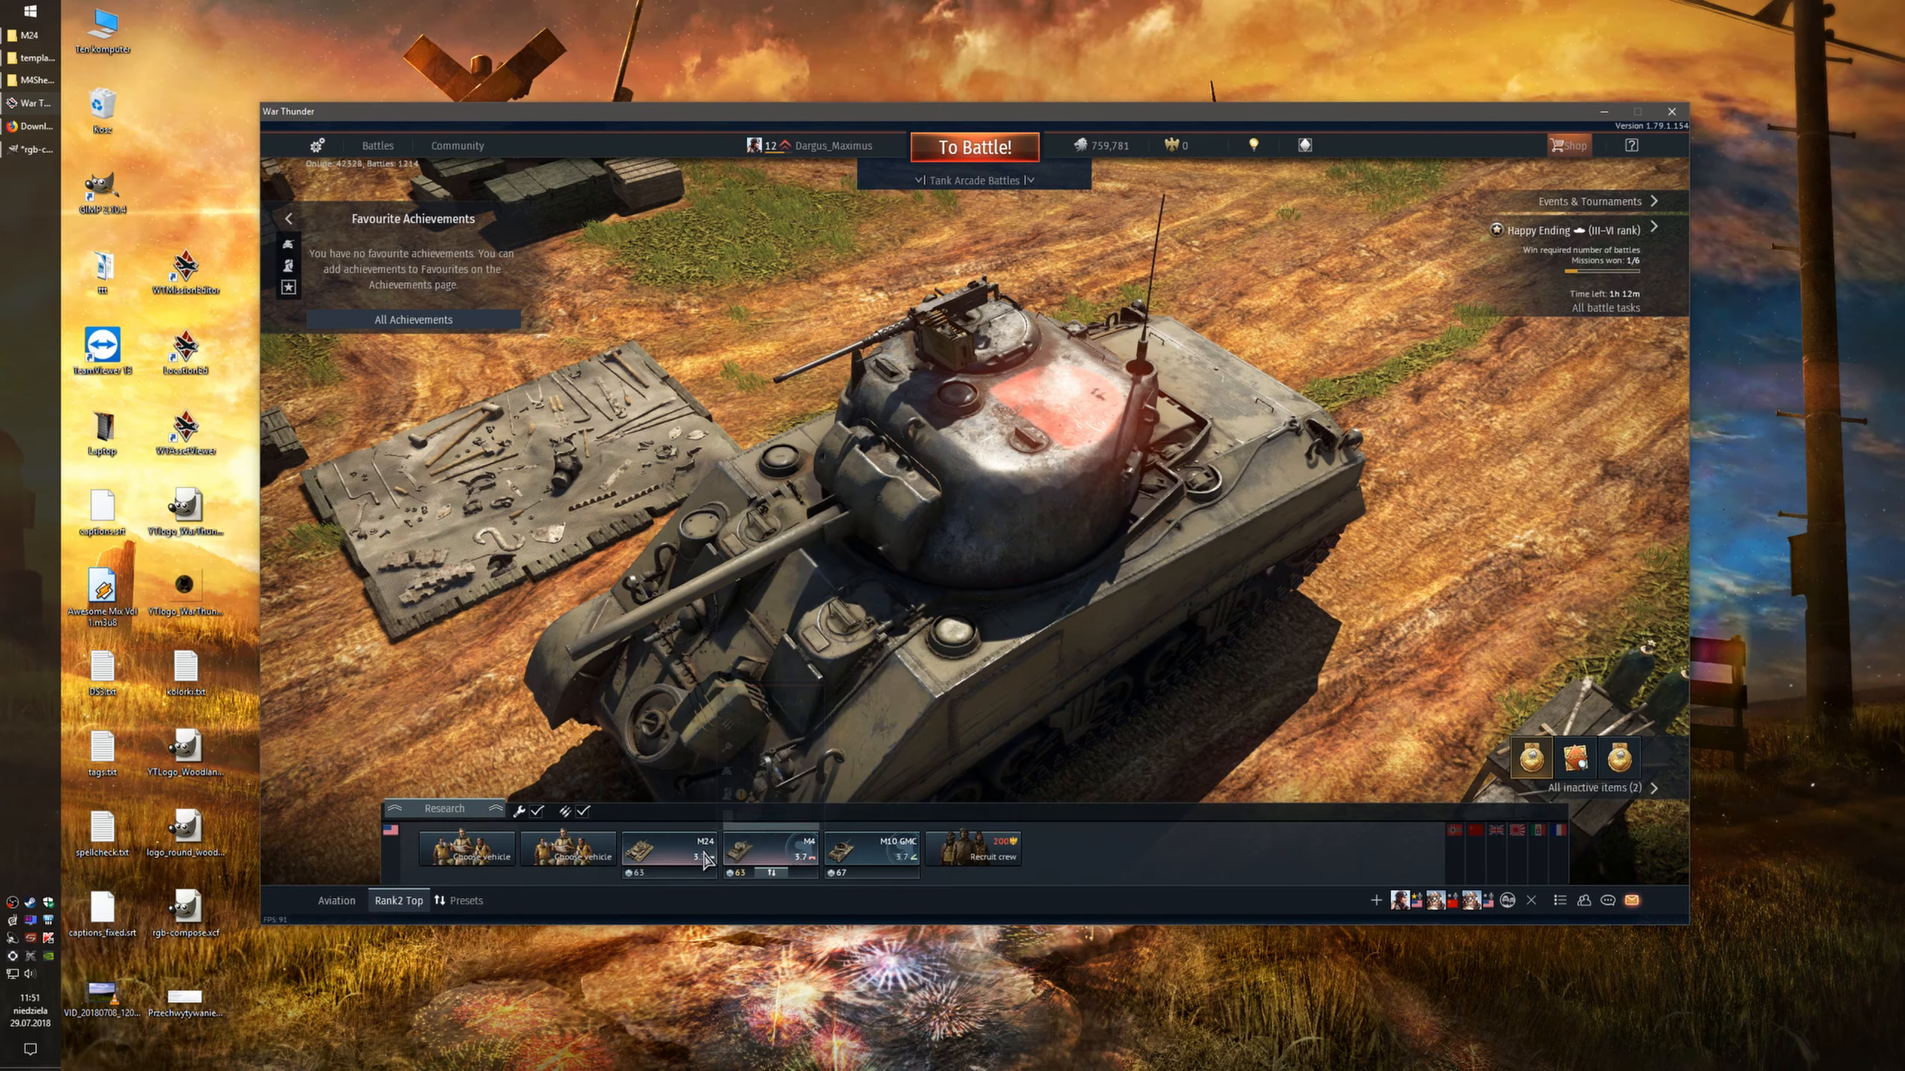
pyautogui.click(697, 861)
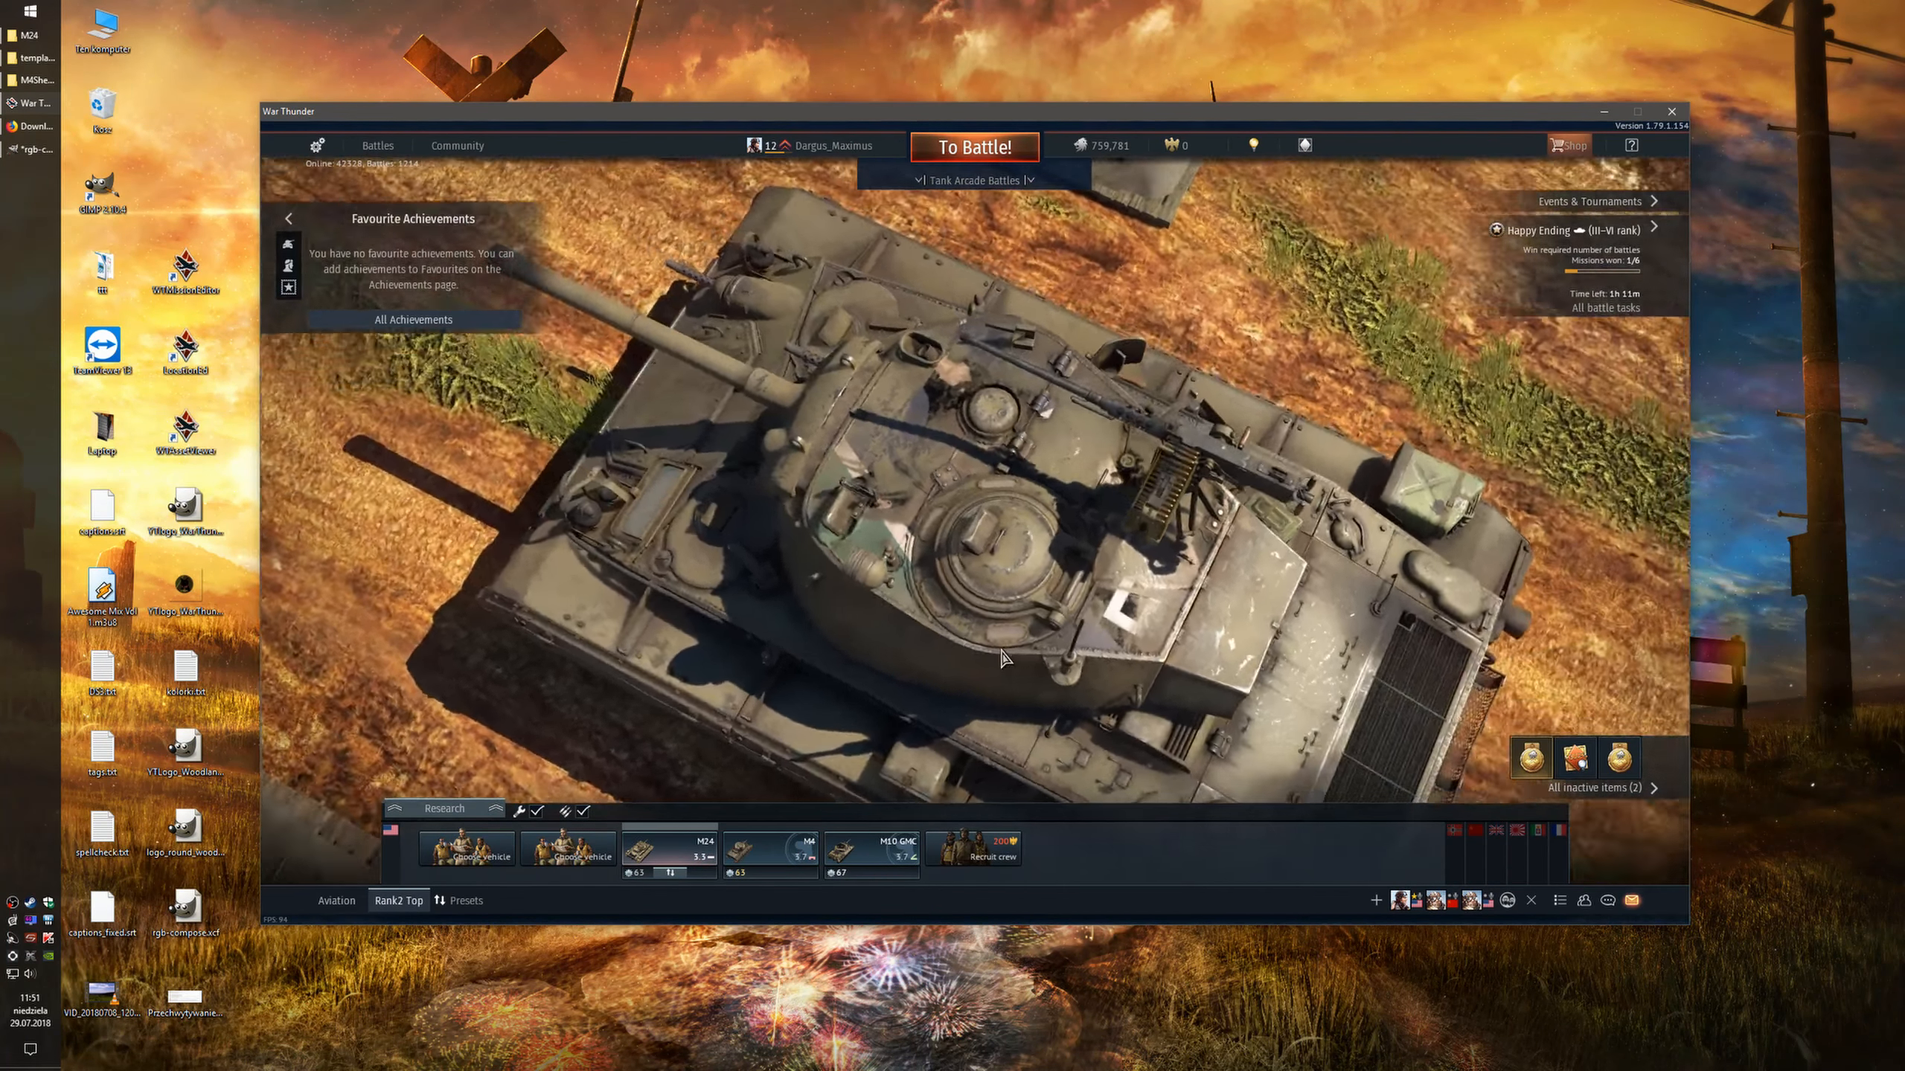
pyautogui.click(688, 850)
pyautogui.click(684, 706)
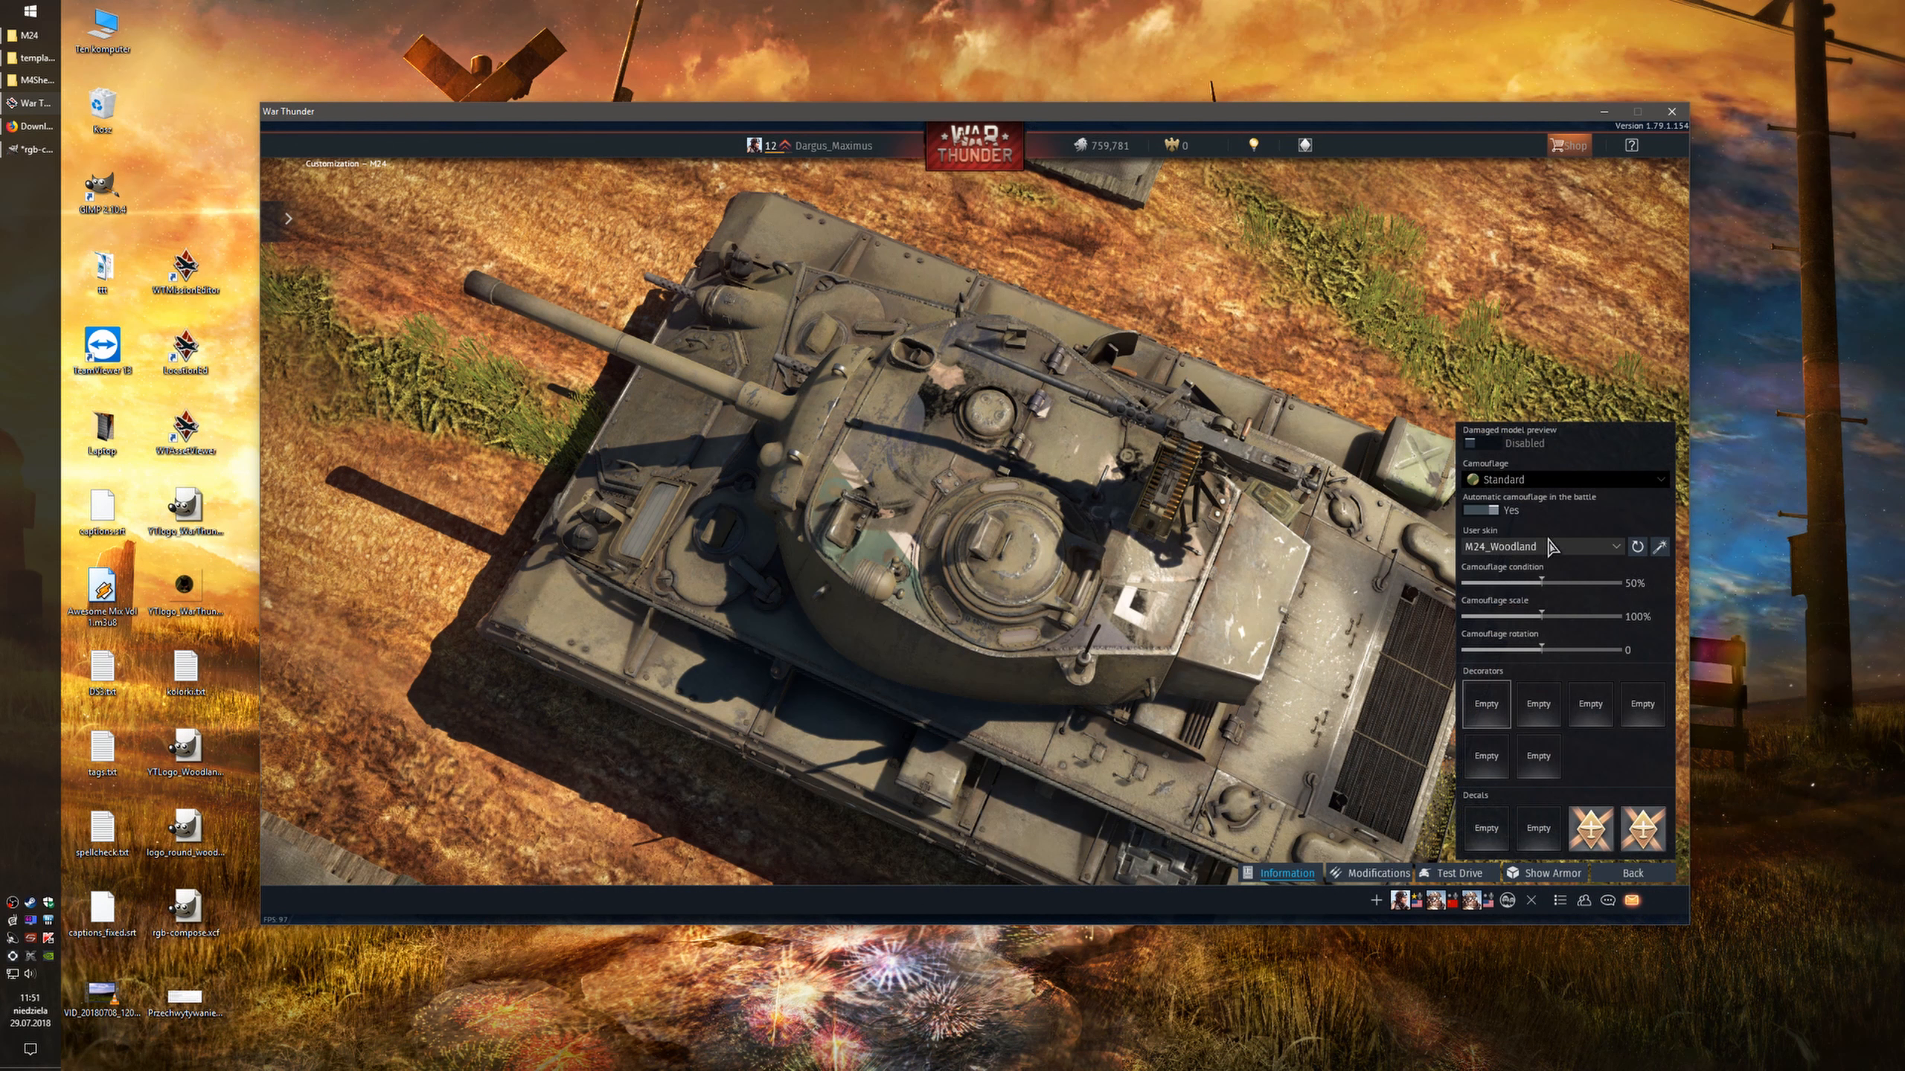
# Preview a star decal on the M24's hull side and turret using an empty decal slot
pyautogui.click(1491, 828)
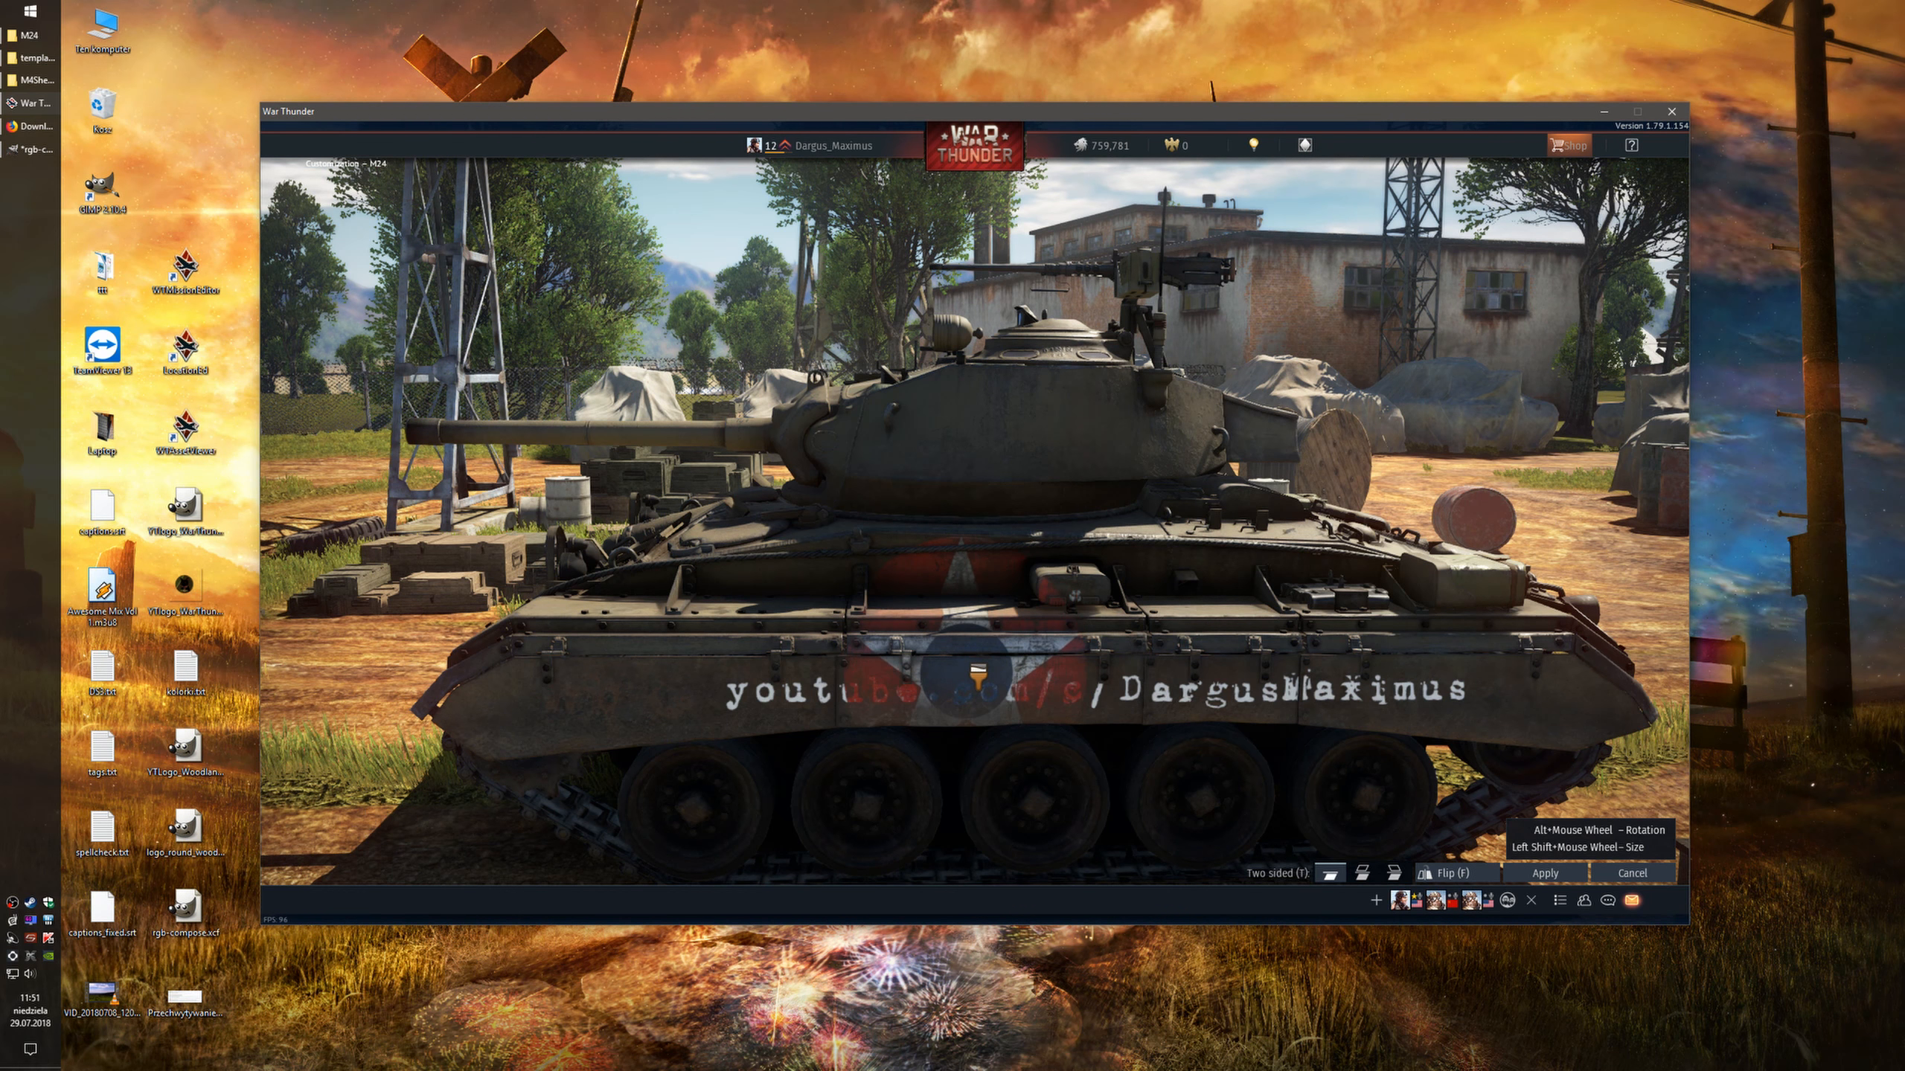
pyautogui.moveTo(1029, 424); pyautogui.dragTo(1042, 489)
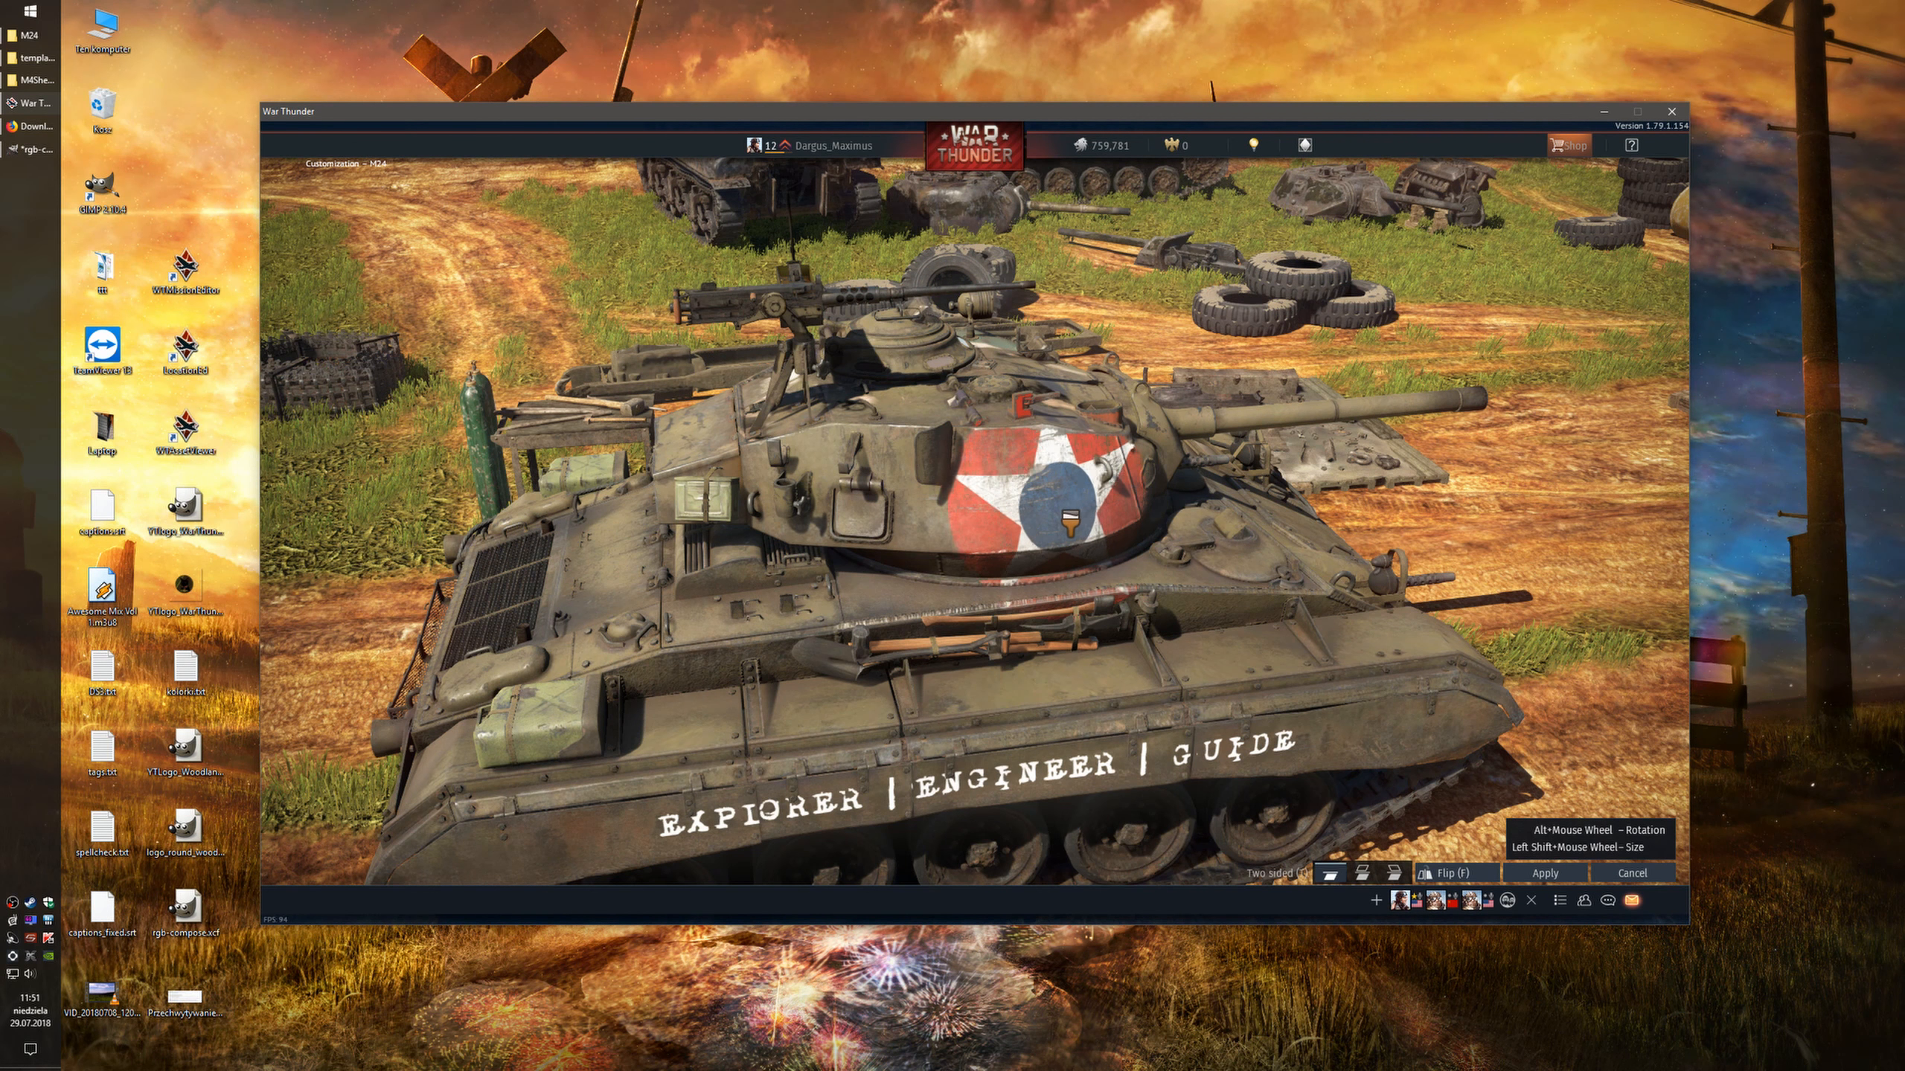
pyautogui.moveTo(761, 476)
pyautogui.mouseDown()
pyautogui.moveTo(867, 528)
pyautogui.moveTo(908, 570)
pyautogui.moveTo(887, 582)
pyautogui.mouseUp()
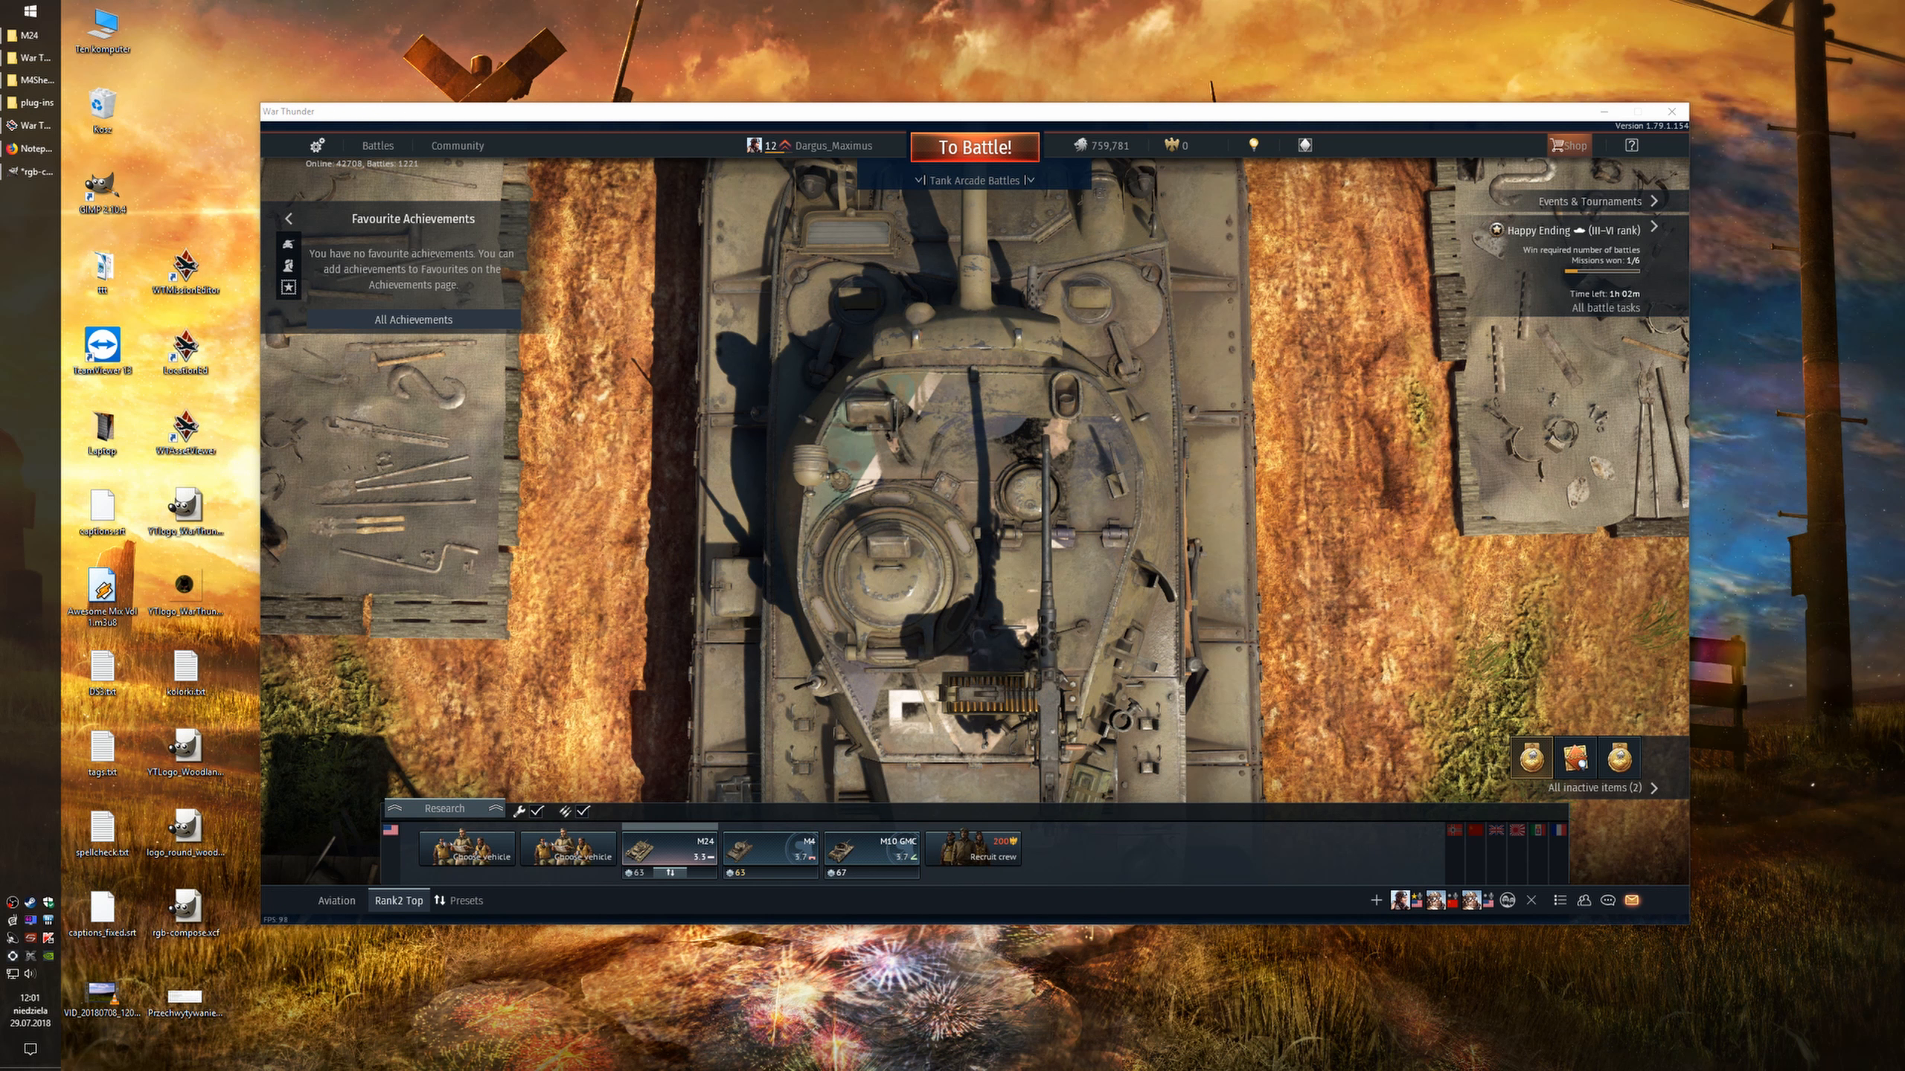
# Switch to Firefox and view the War Thunder CDK download page and the GIMP downloads page
pyautogui.click(30, 148)
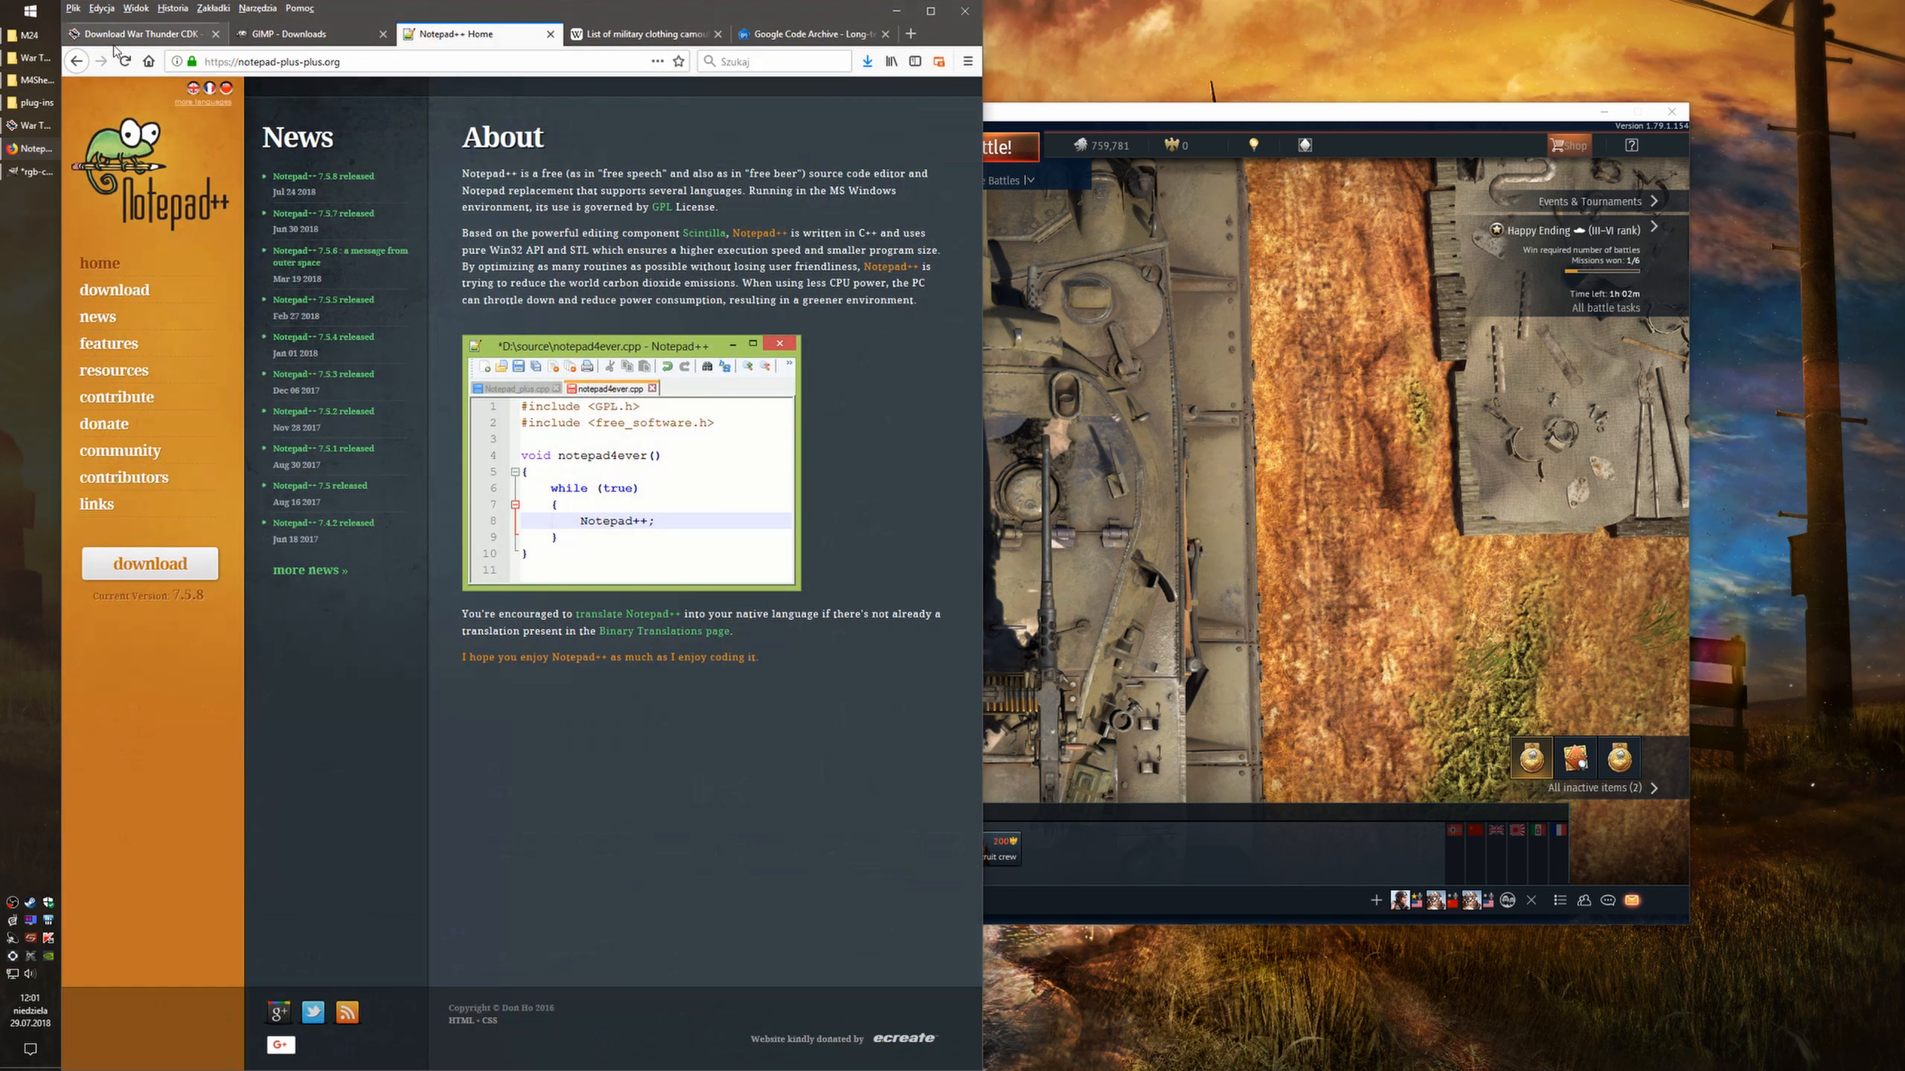
pyautogui.click(135, 34)
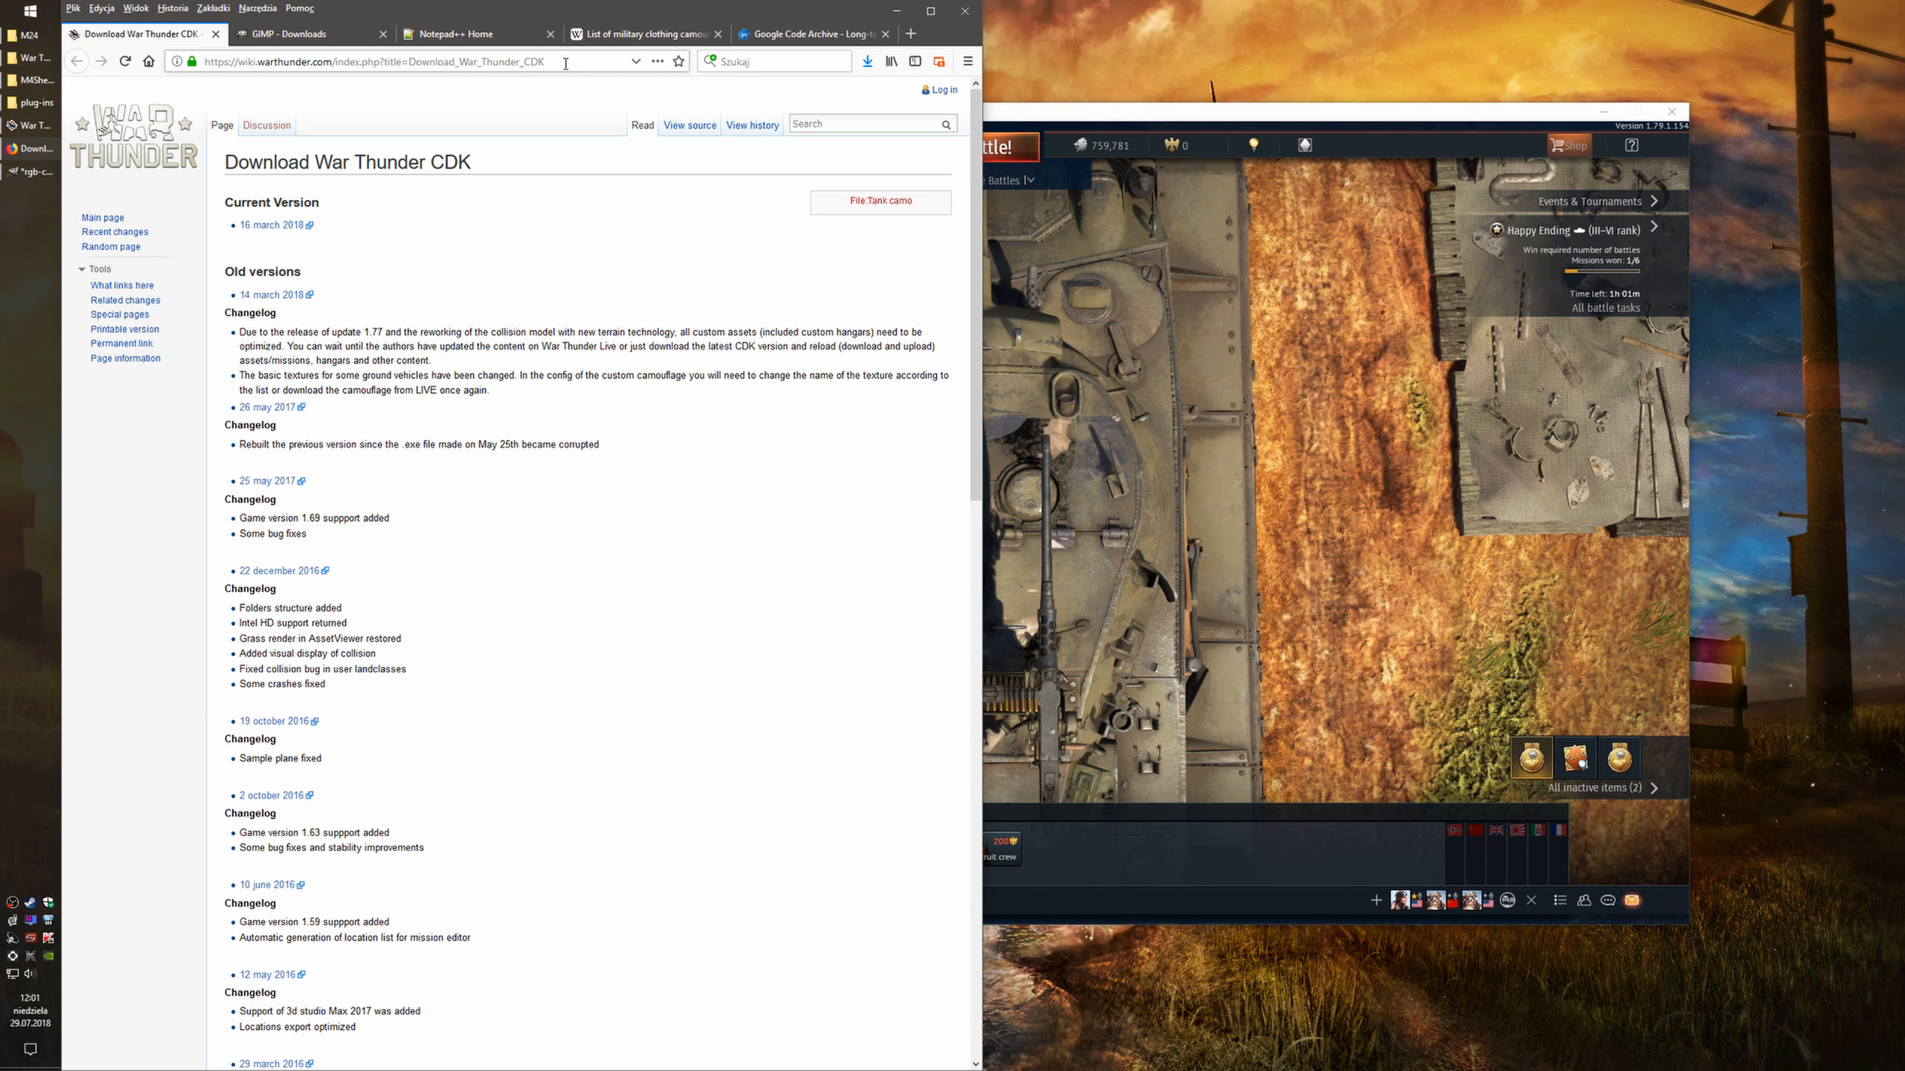
pyautogui.click(284, 34)
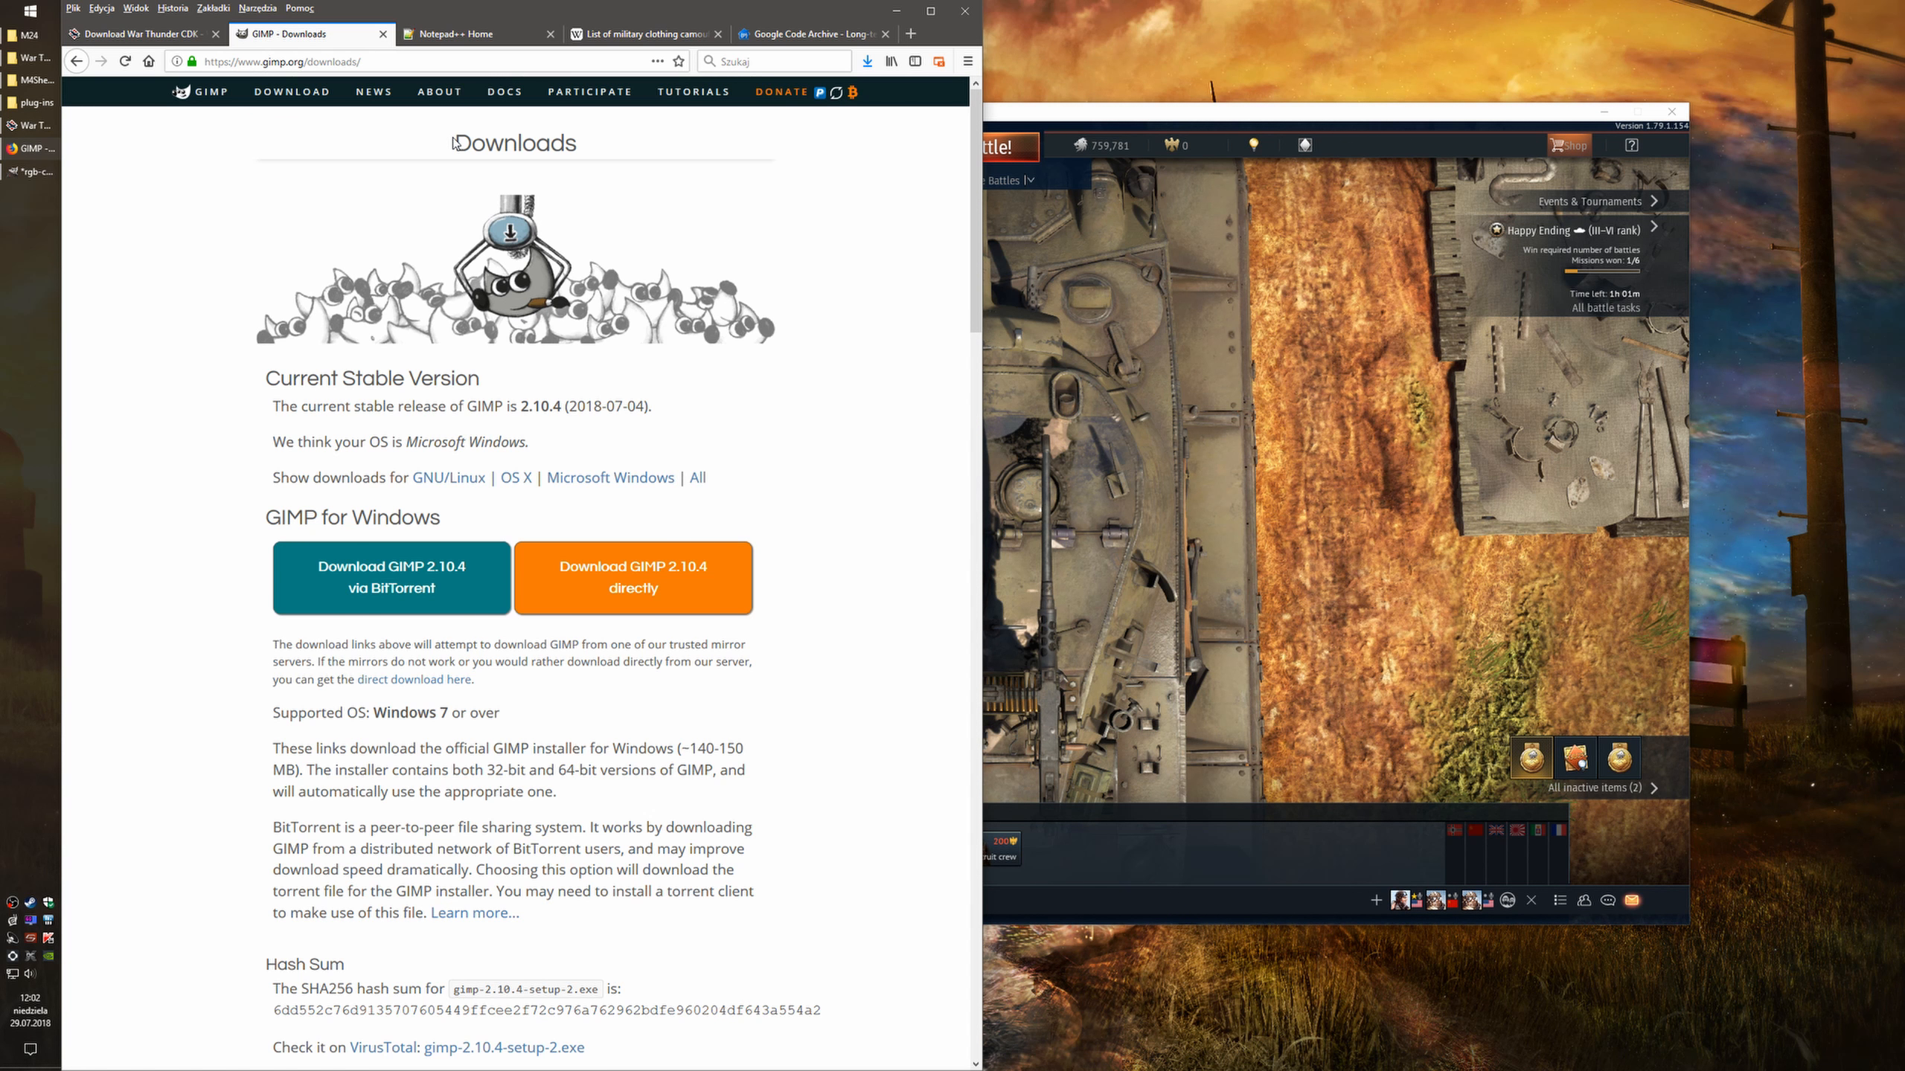
# Download gimp-dds-win64-3.0.1.zip from the Google Code Archive, opening it in Windows Explorer to view dds.exe, and close the archive window
pyautogui.click(797, 34)
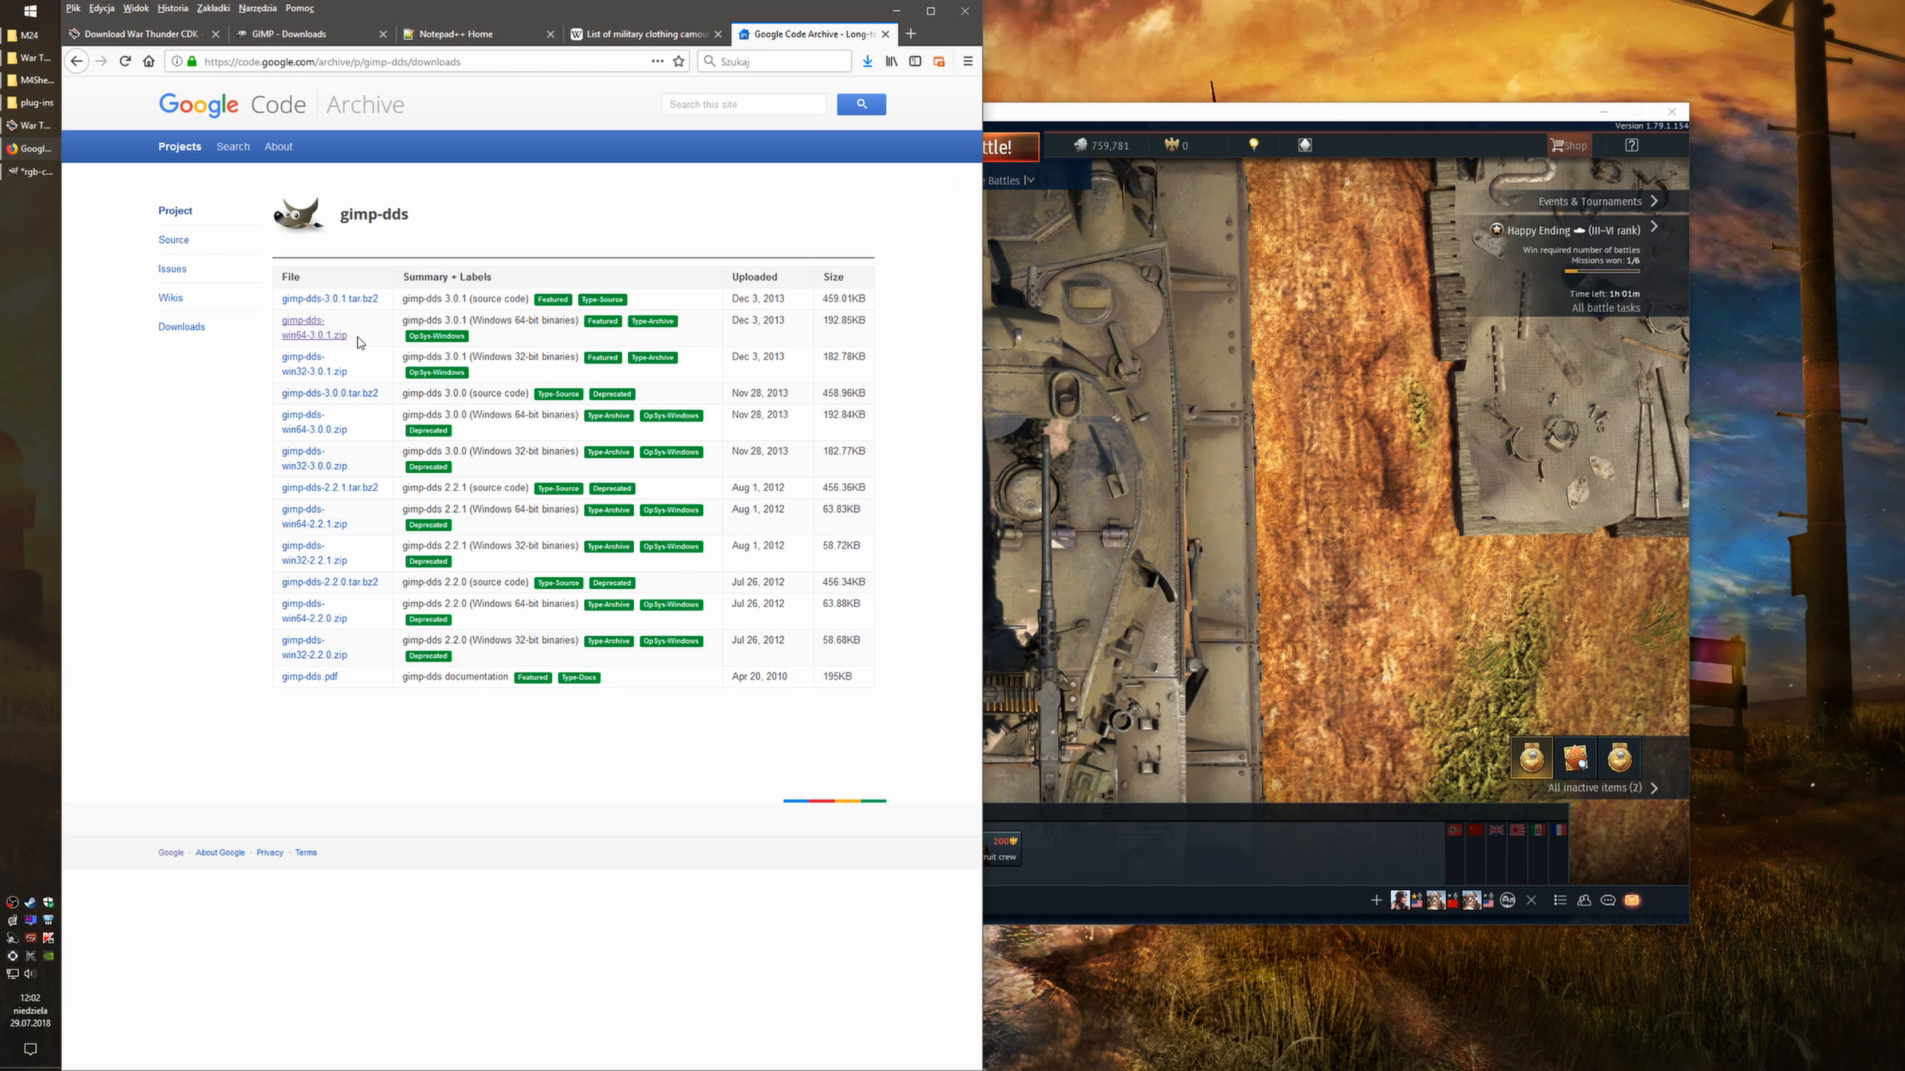
pyautogui.click(310, 339)
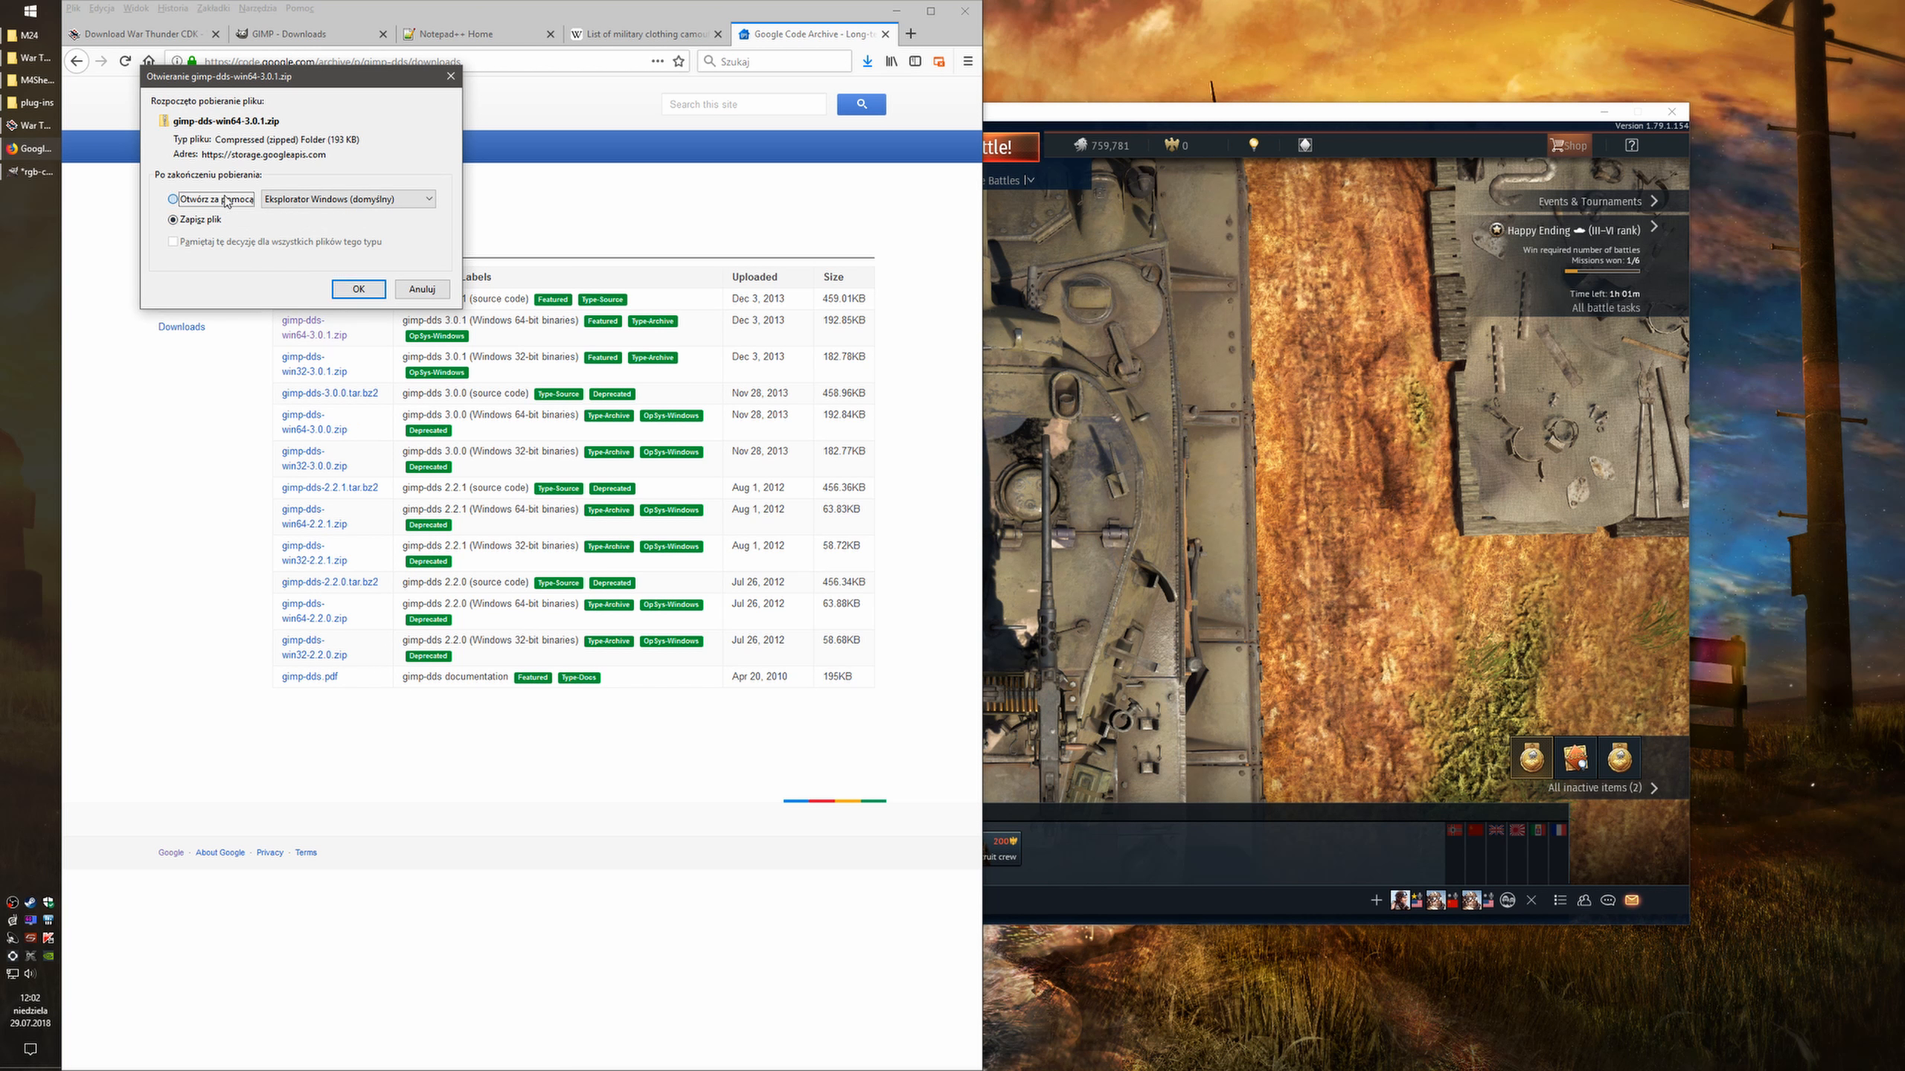
pyautogui.click(226, 201)
pyautogui.click(359, 288)
pyautogui.click(1002, 139)
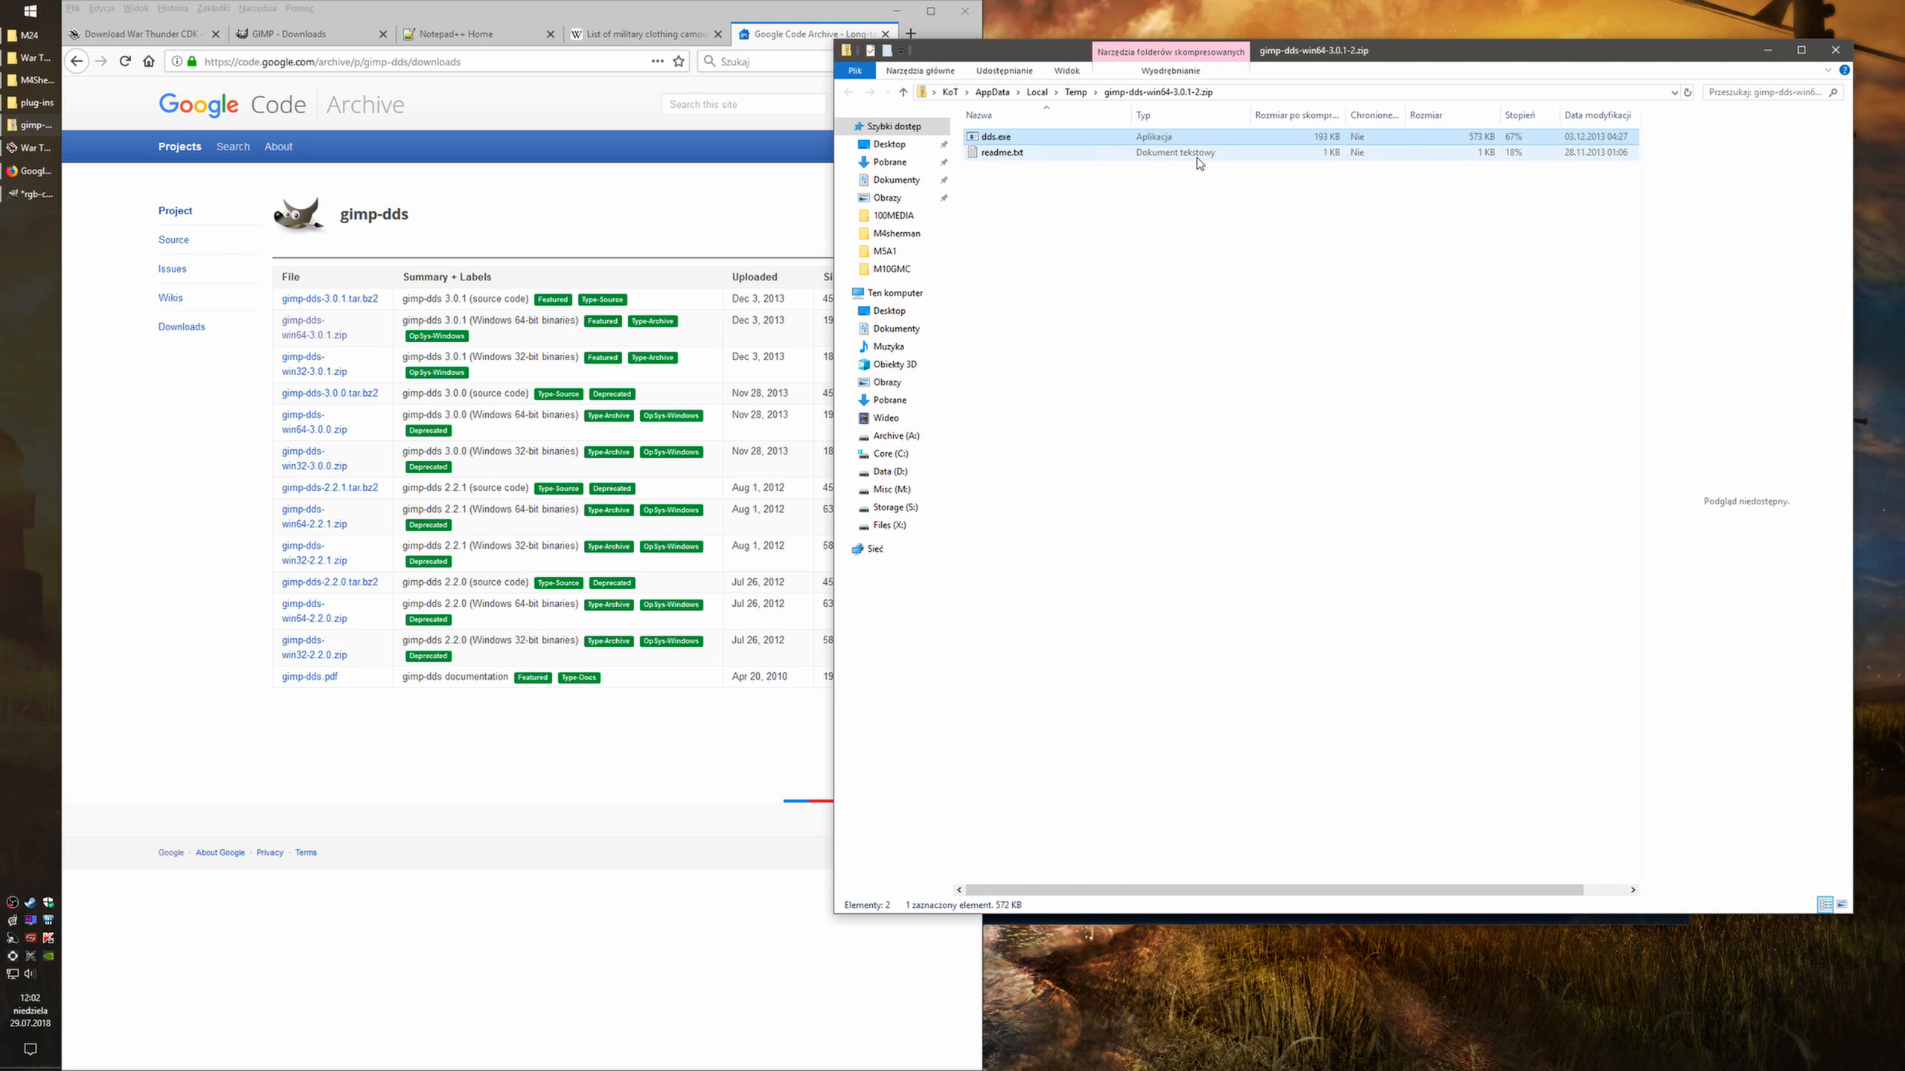
pyautogui.click(1835, 50)
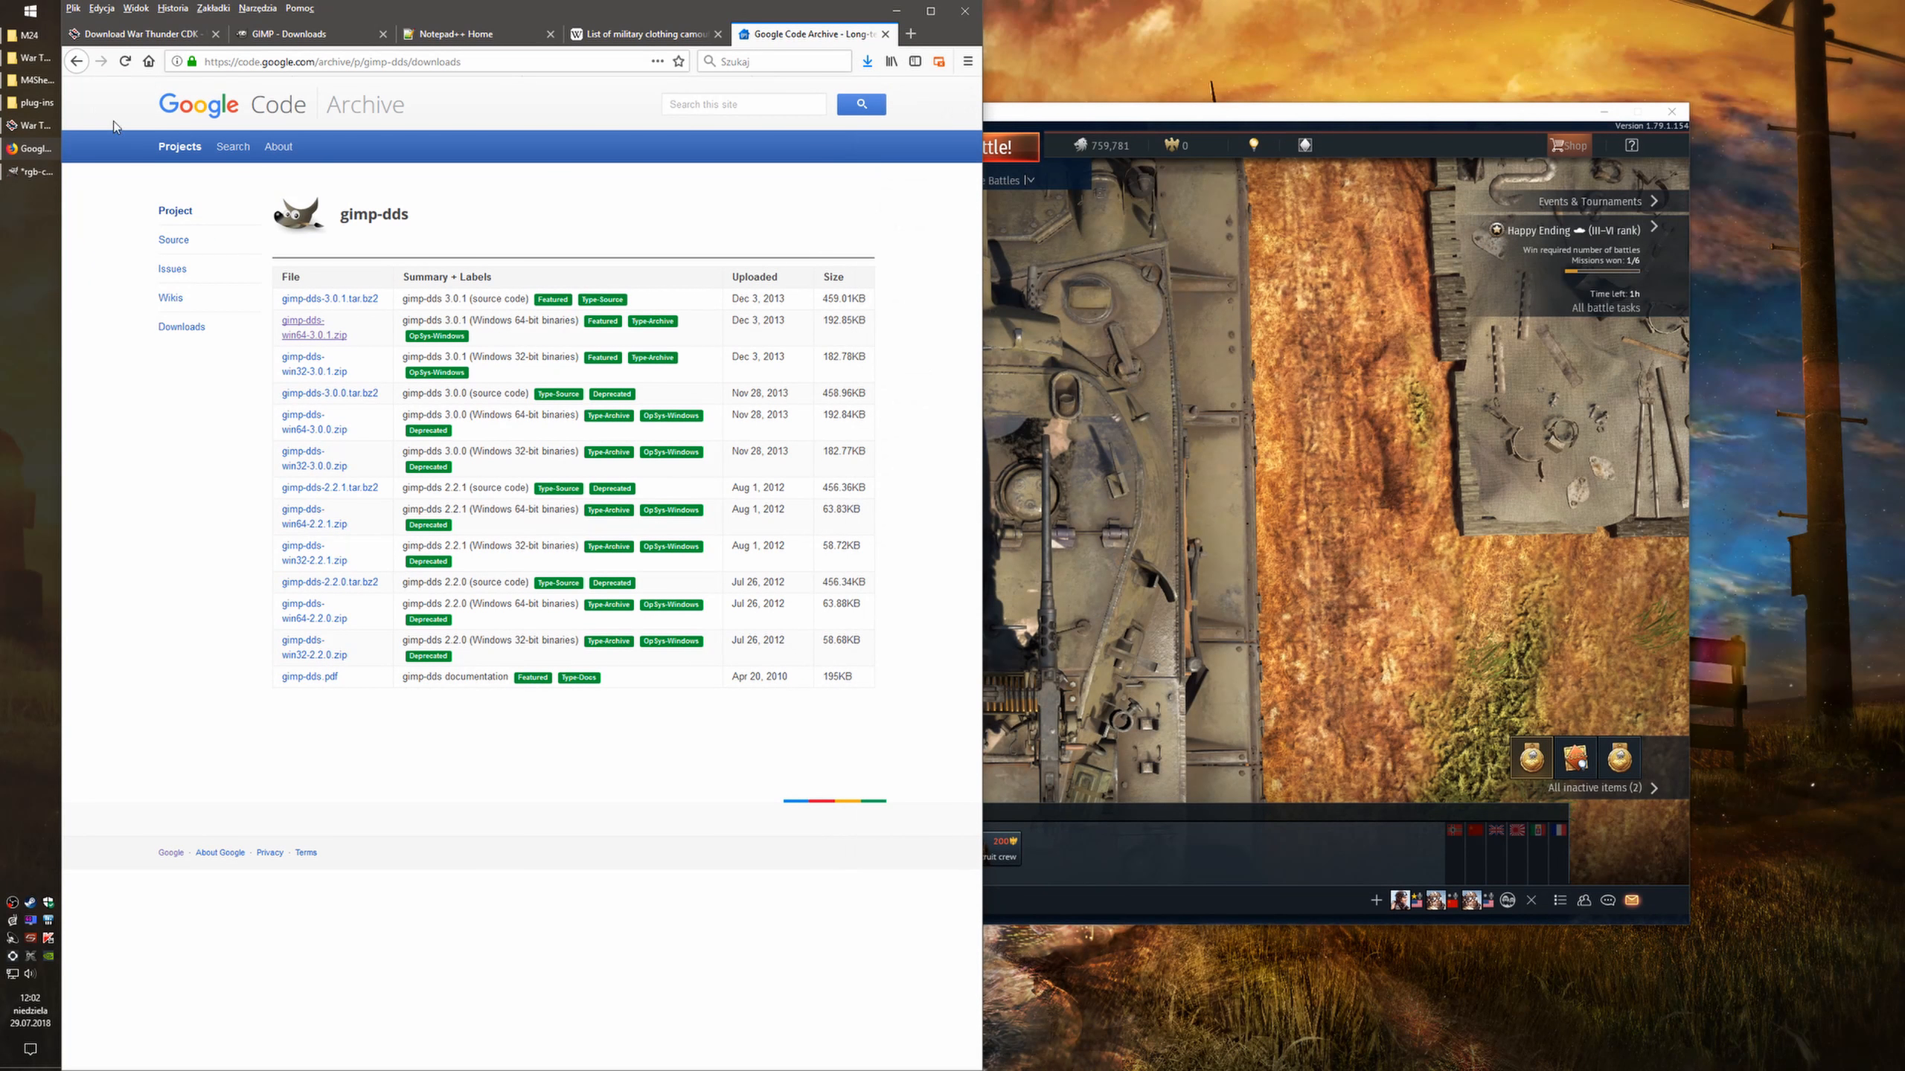
# Open the GIMP 2 plug-ins folder in Windows Explorer and select dds.exe to show where the plug-in belongs
pyautogui.click(34, 102)
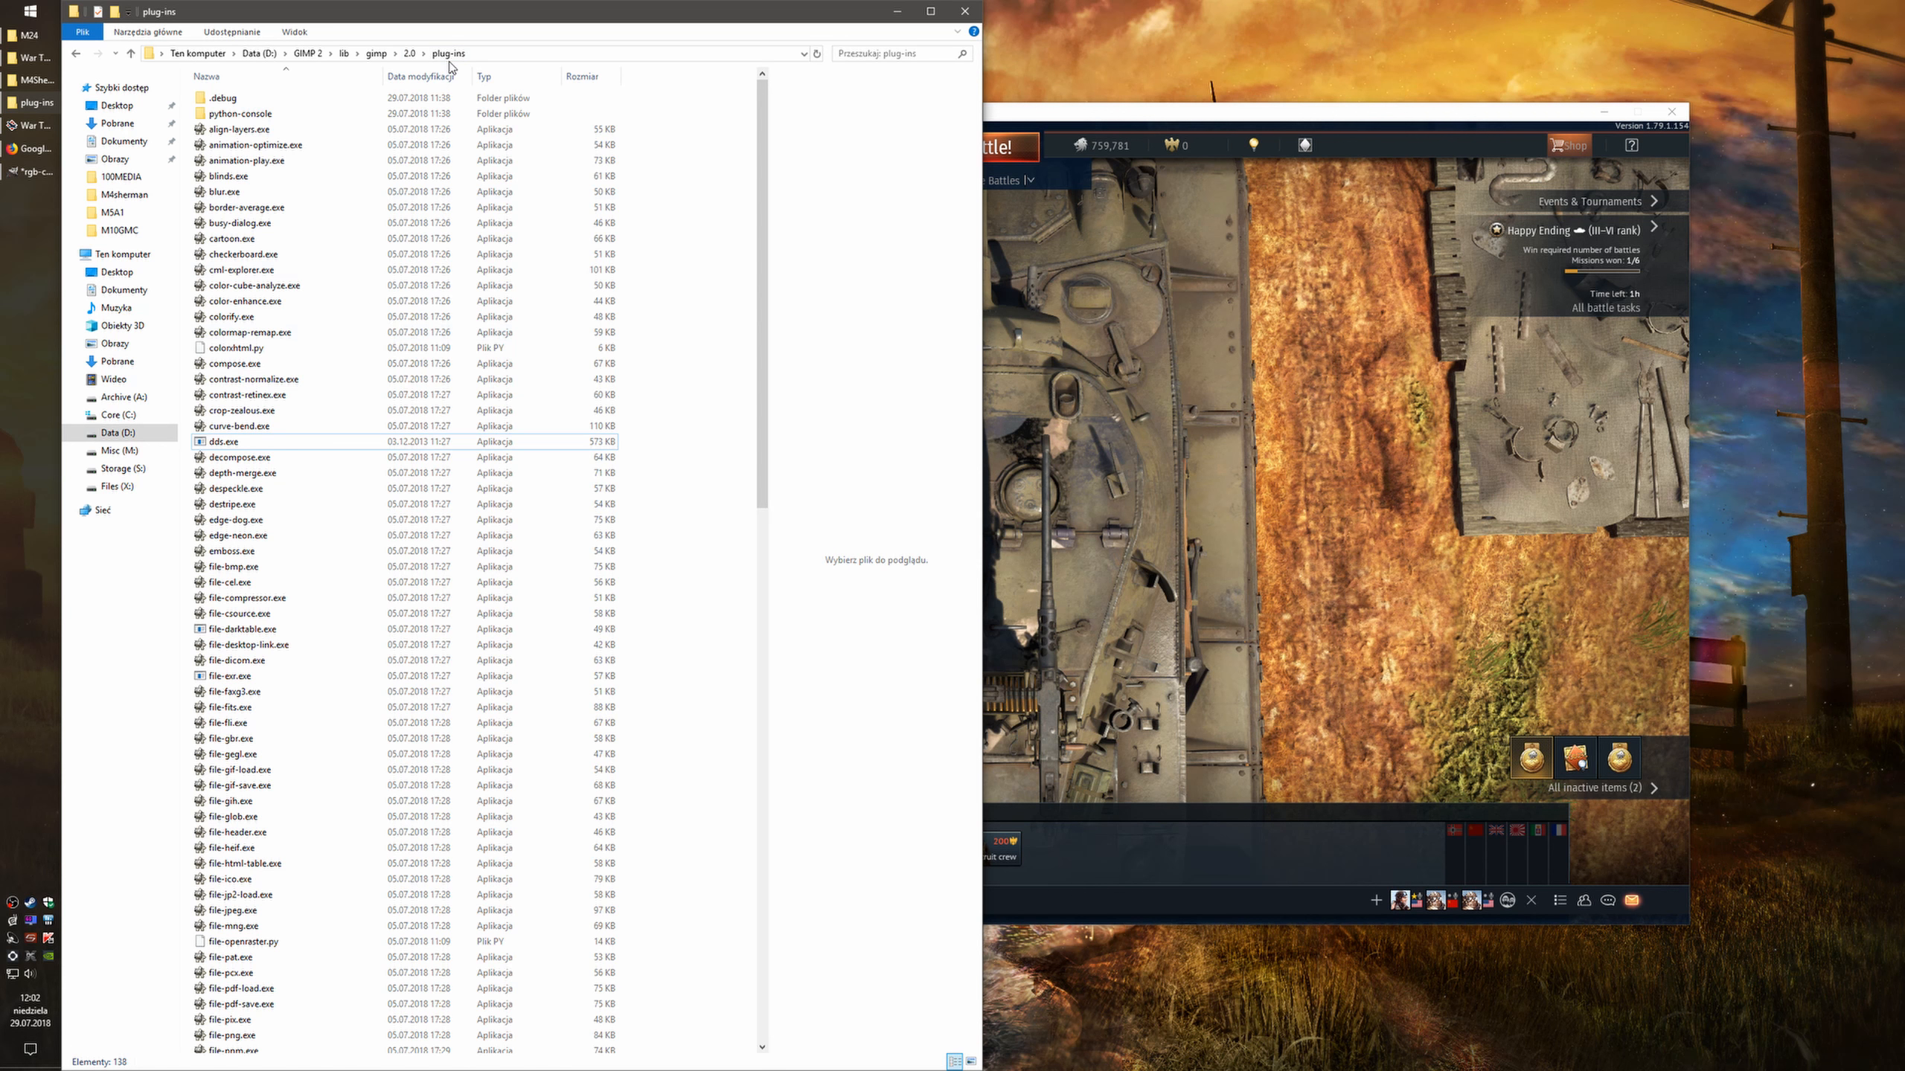
pyautogui.click(223, 444)
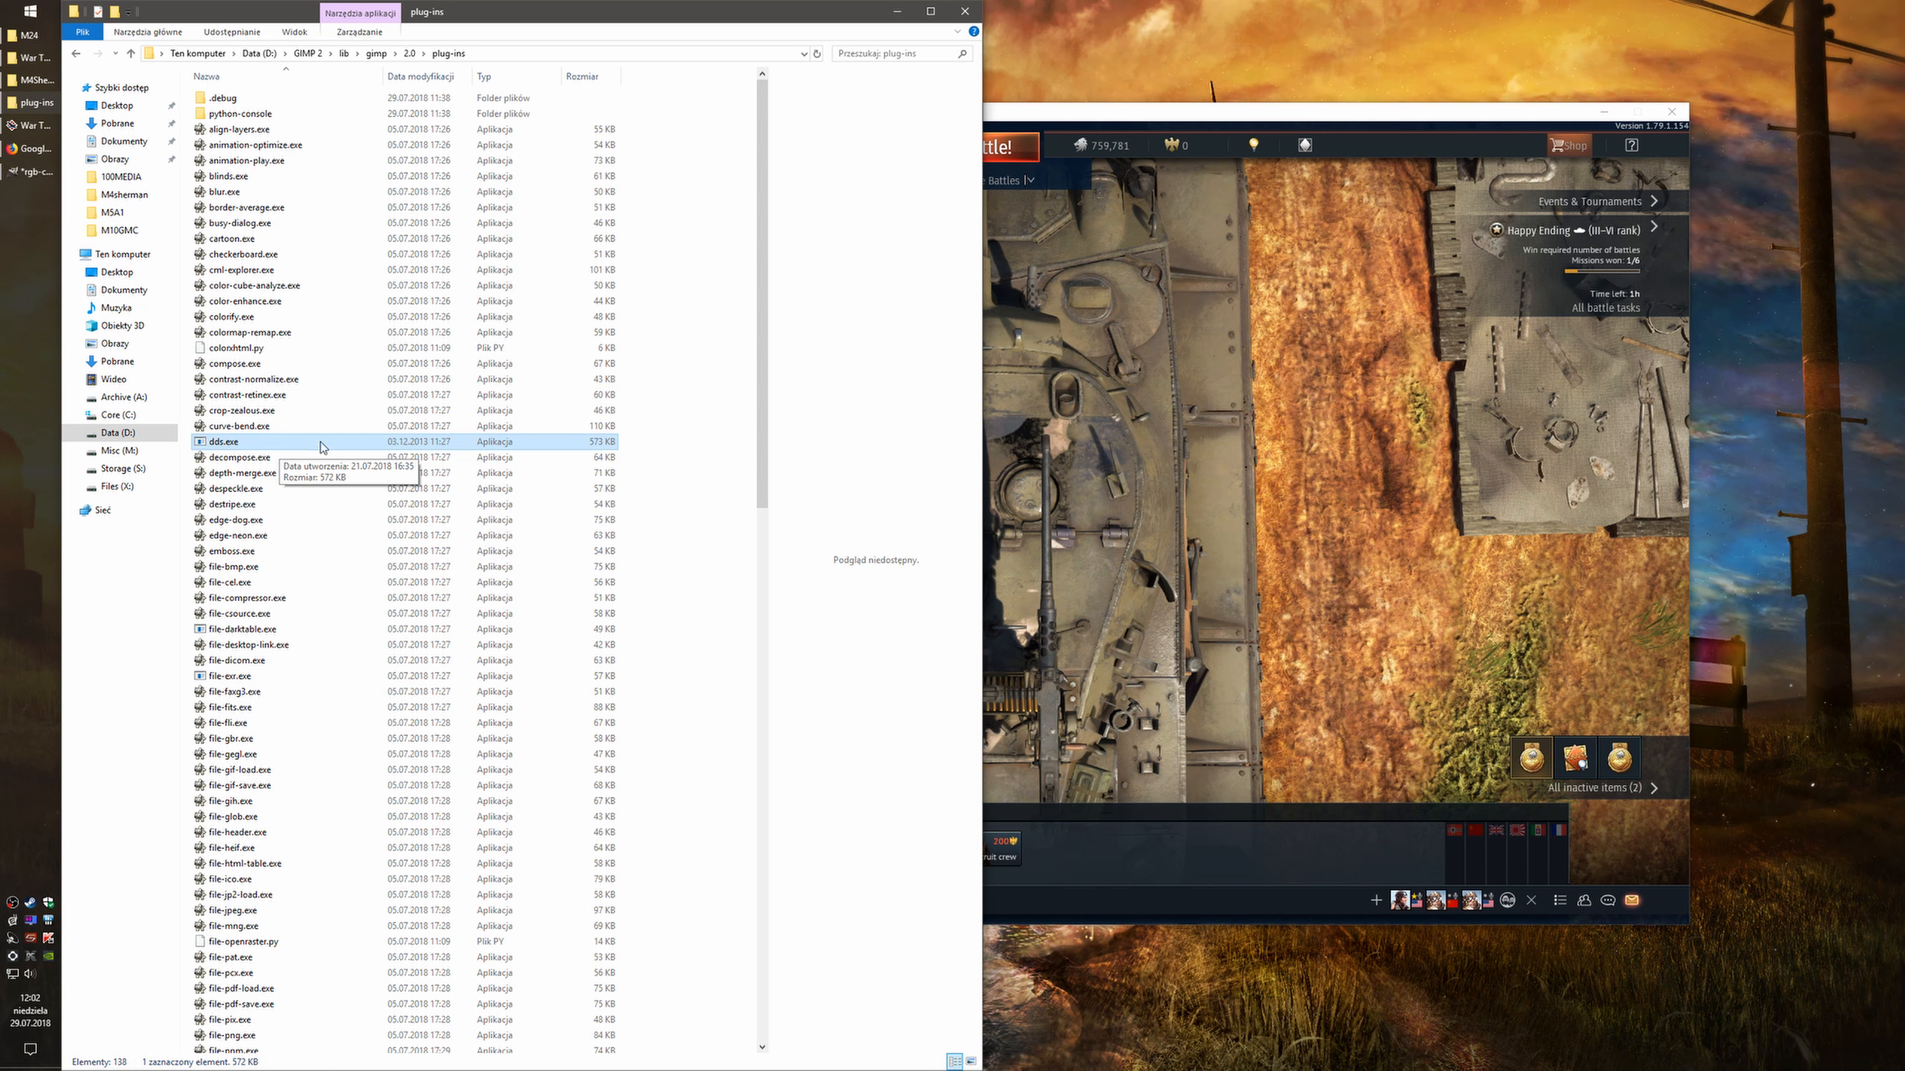
pyautogui.click(897, 10)
# View the Notepad++ home page and the Download War Thunder CDK wiki page in Firefox
pyautogui.click(517, 35)
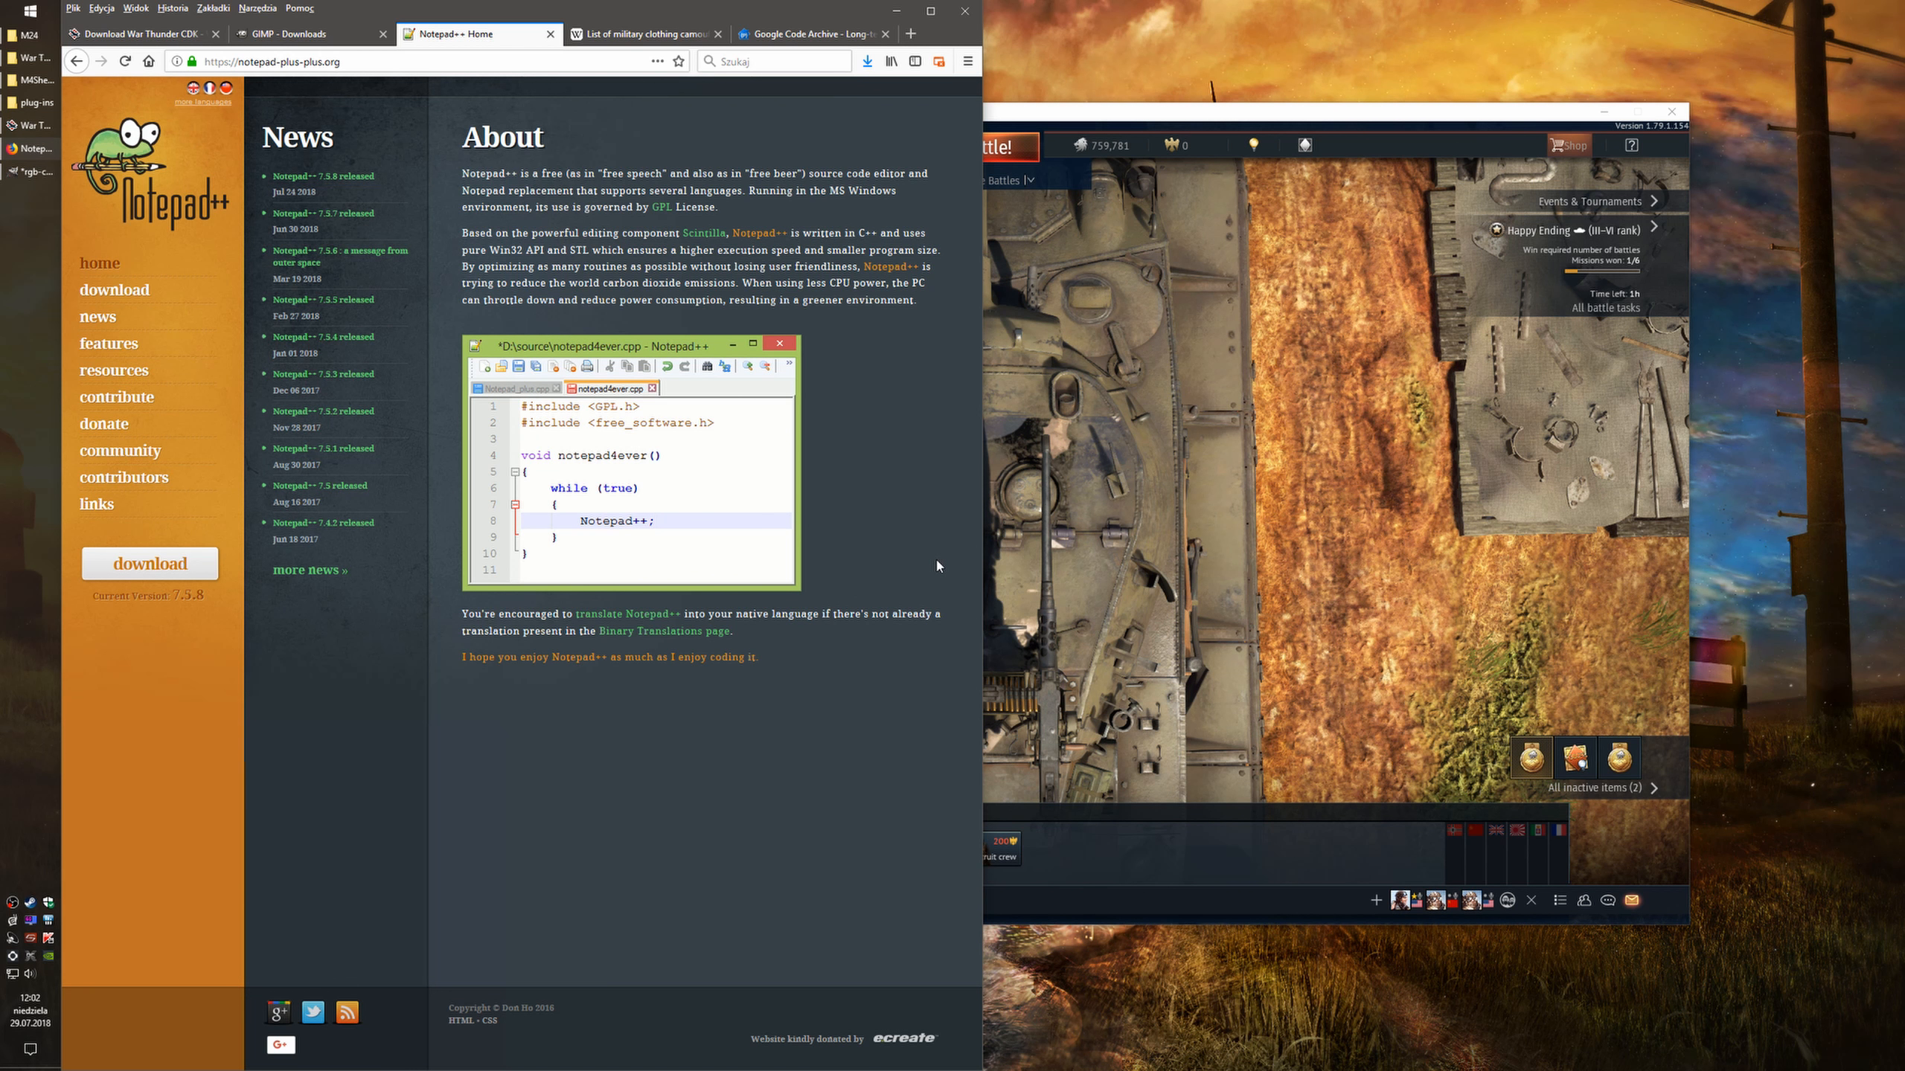
pyautogui.click(896, 11)
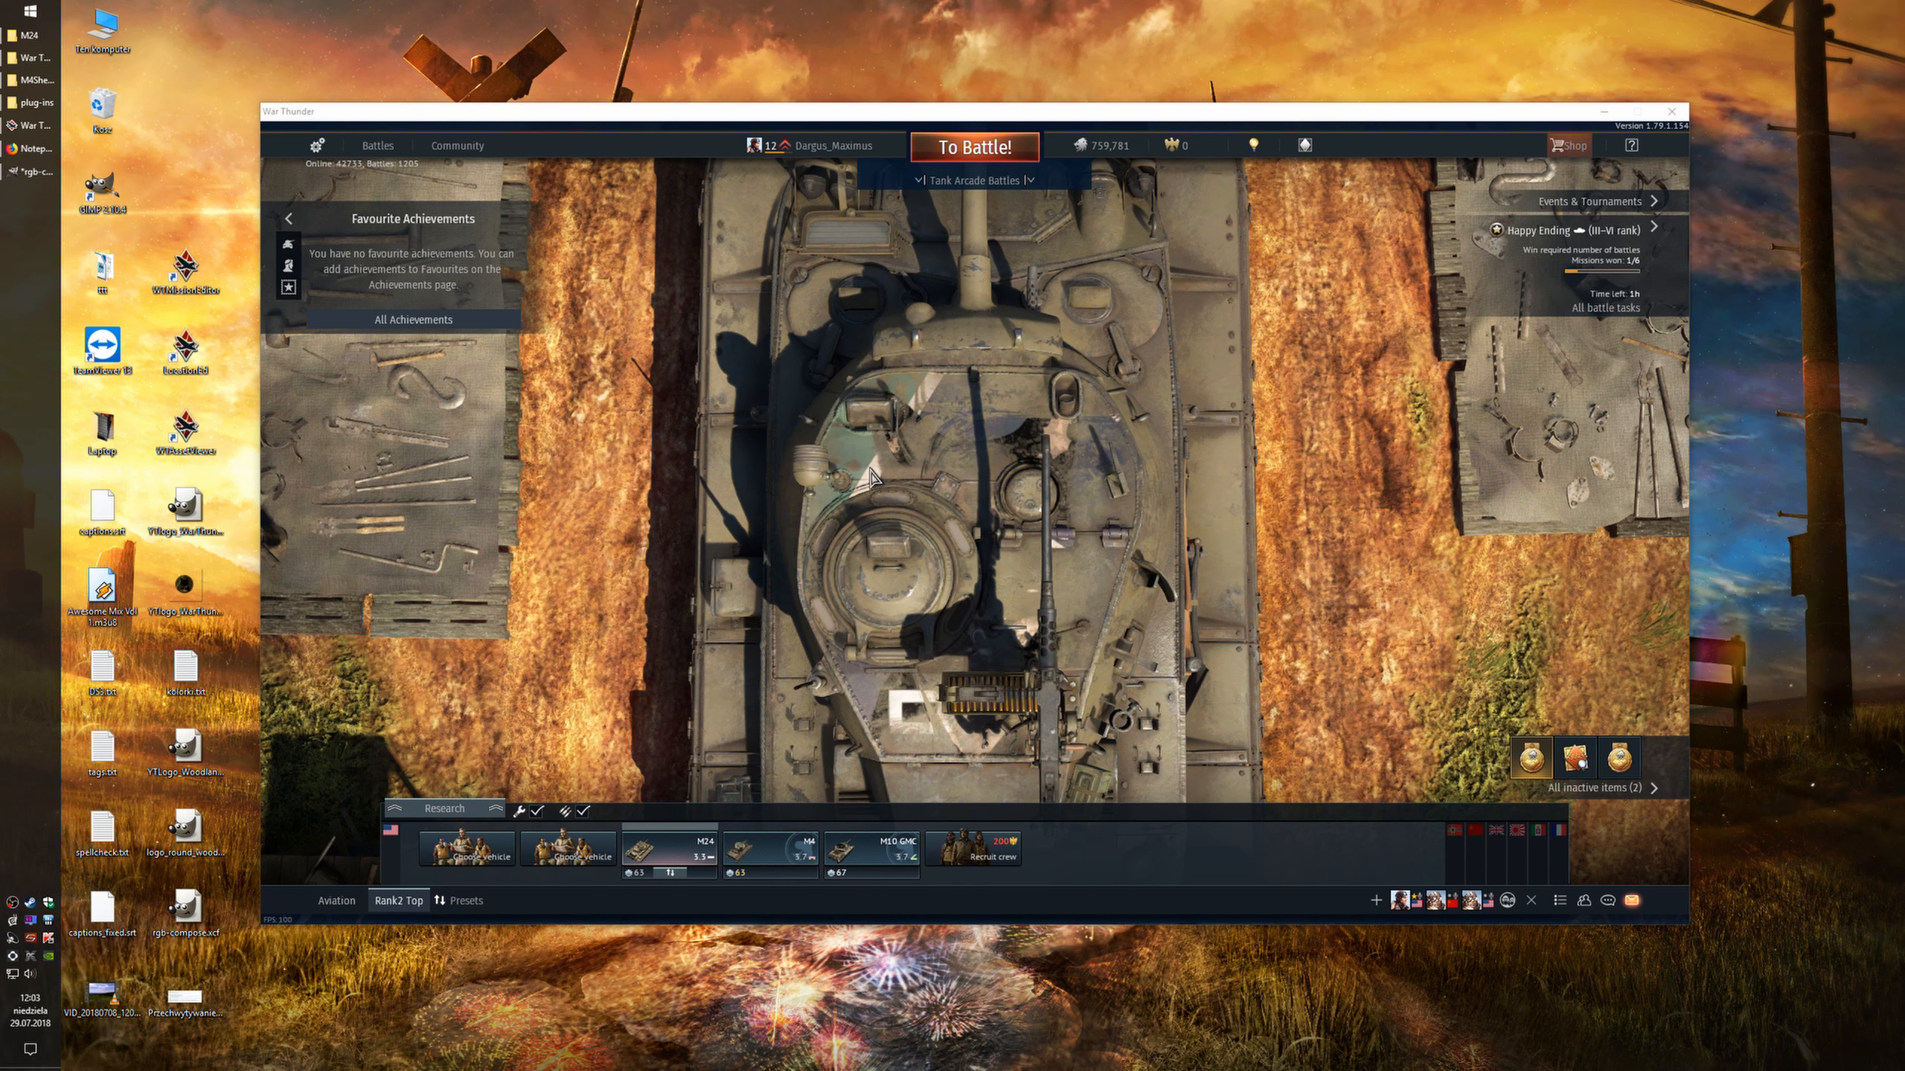
pyautogui.click(36, 150)
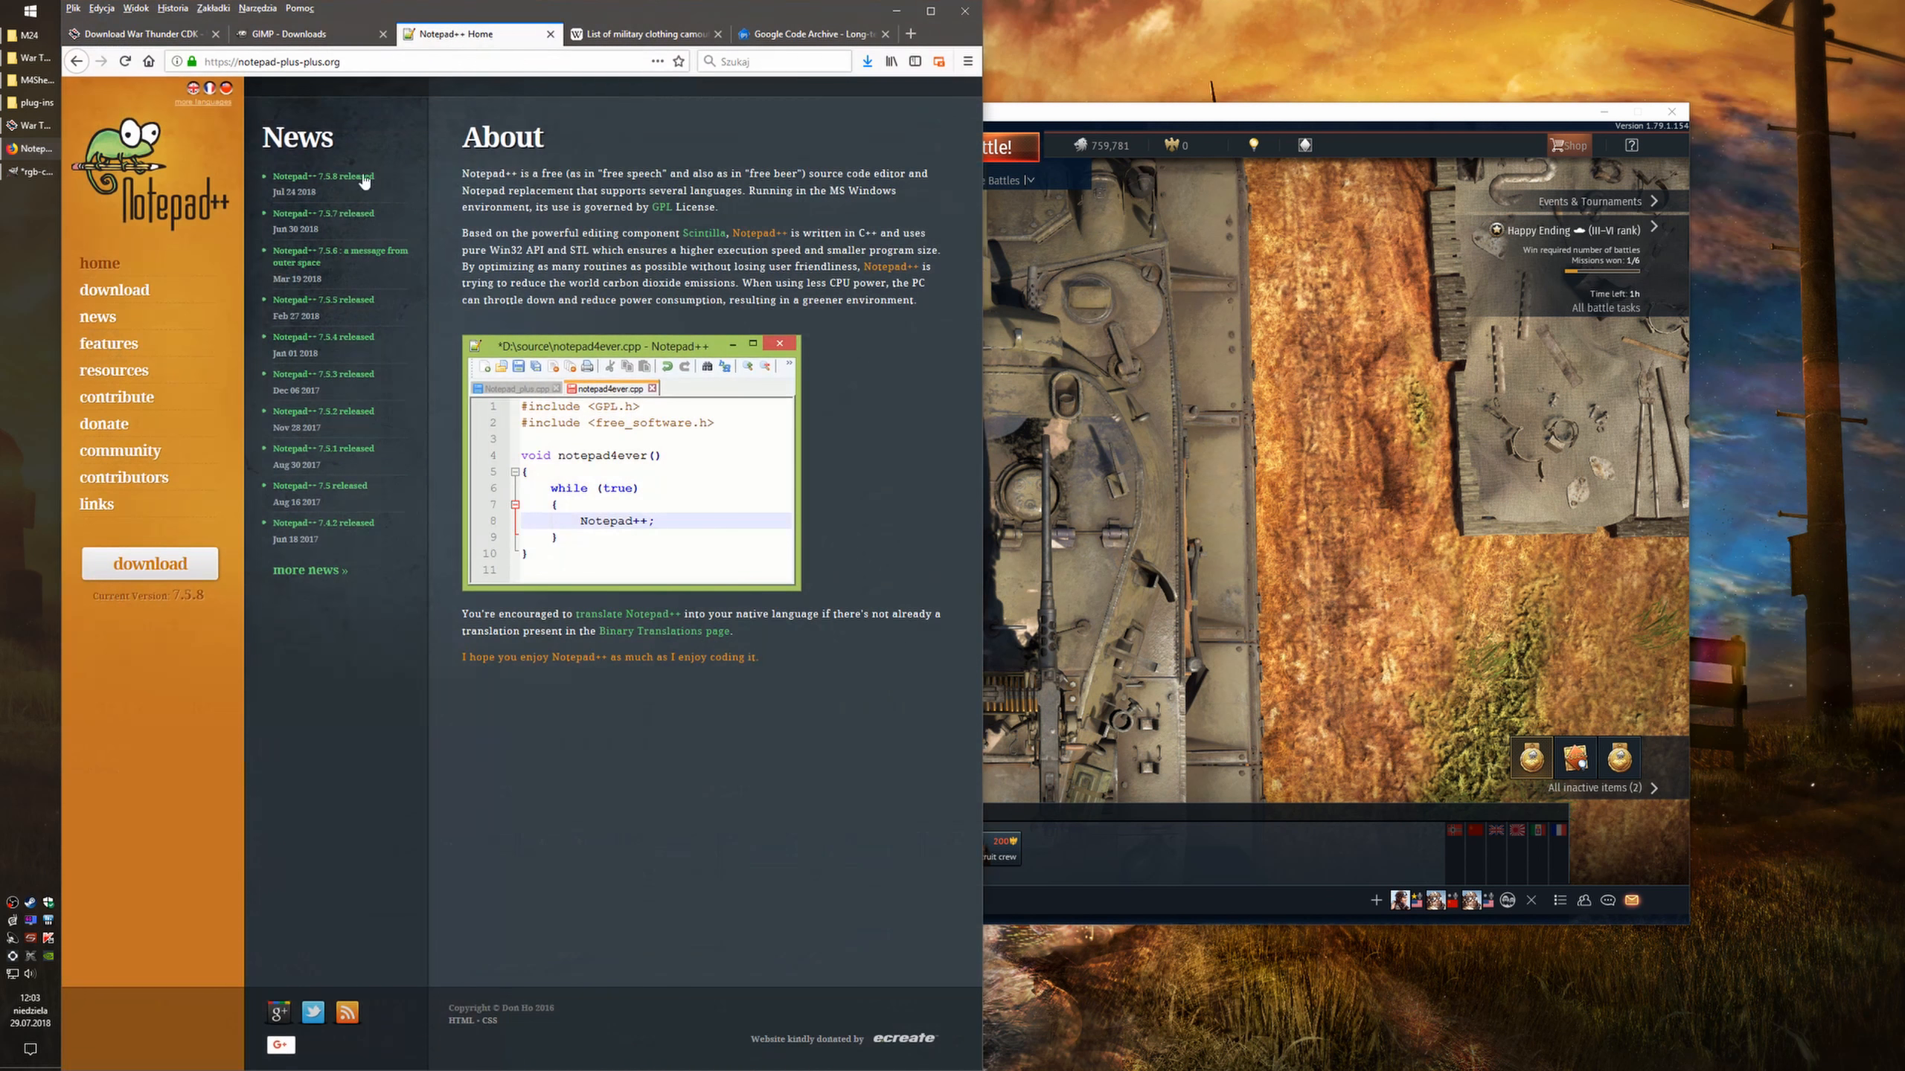
pyautogui.click(142, 34)
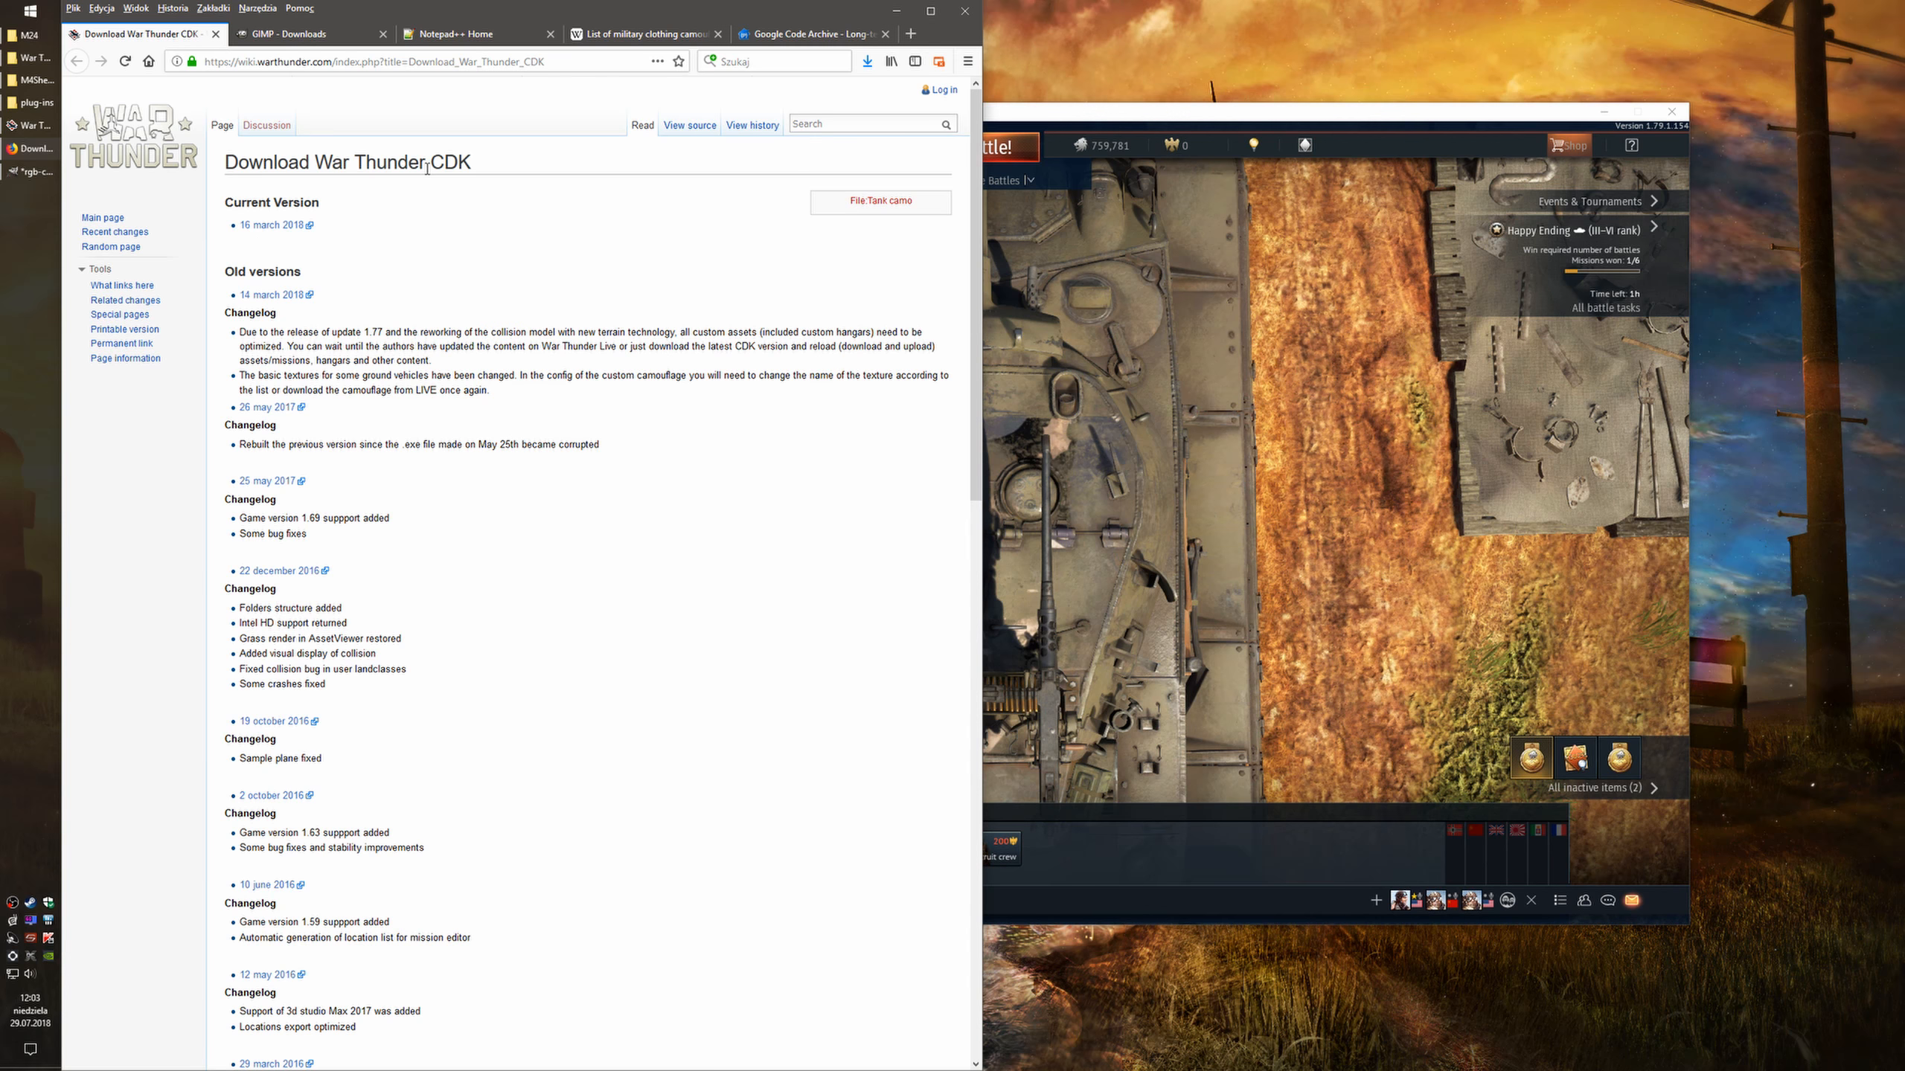
pyautogui.moveTo(498, 161); pyautogui.dragTo(313, 153)
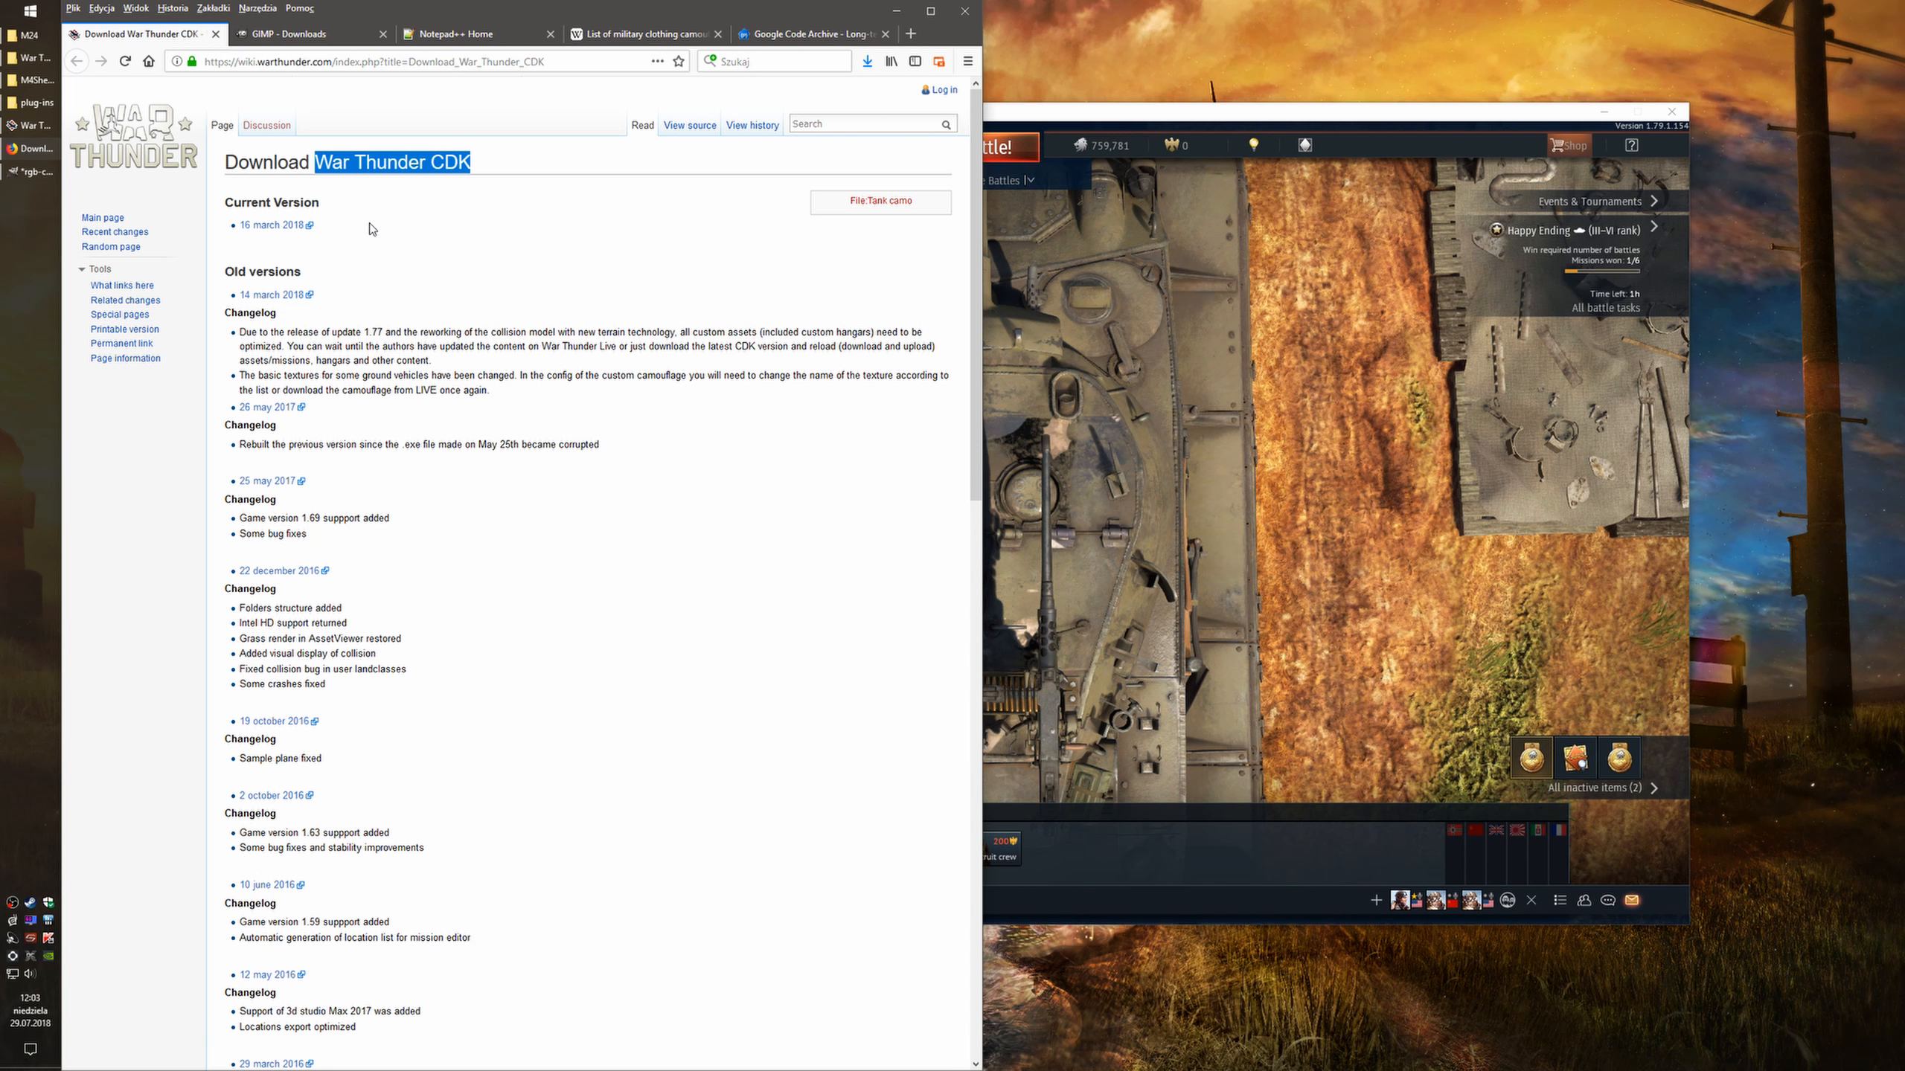
pyautogui.click(373, 274)
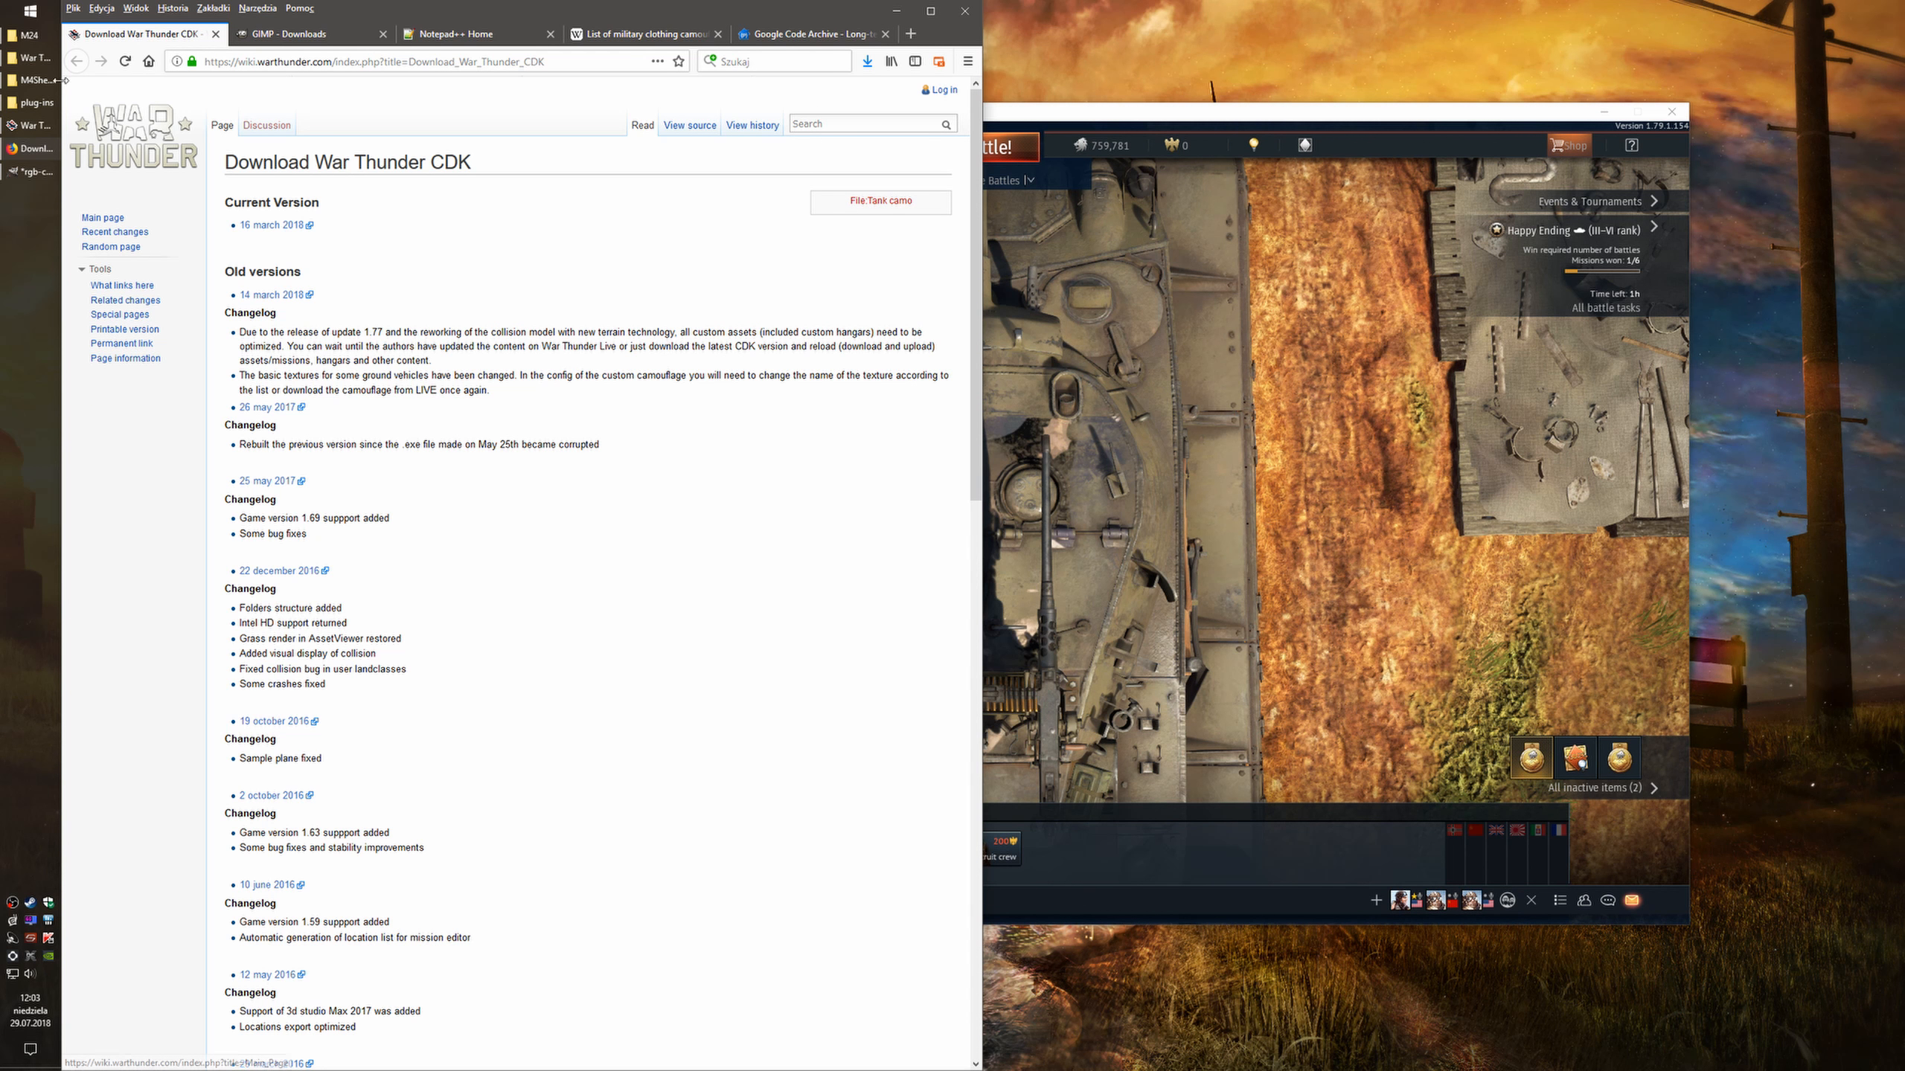
# Examine launcher.exe and the WarThunderCDK subfolder in the War Thunder game folder, and clear the open windows off the game
pyautogui.click(28, 67)
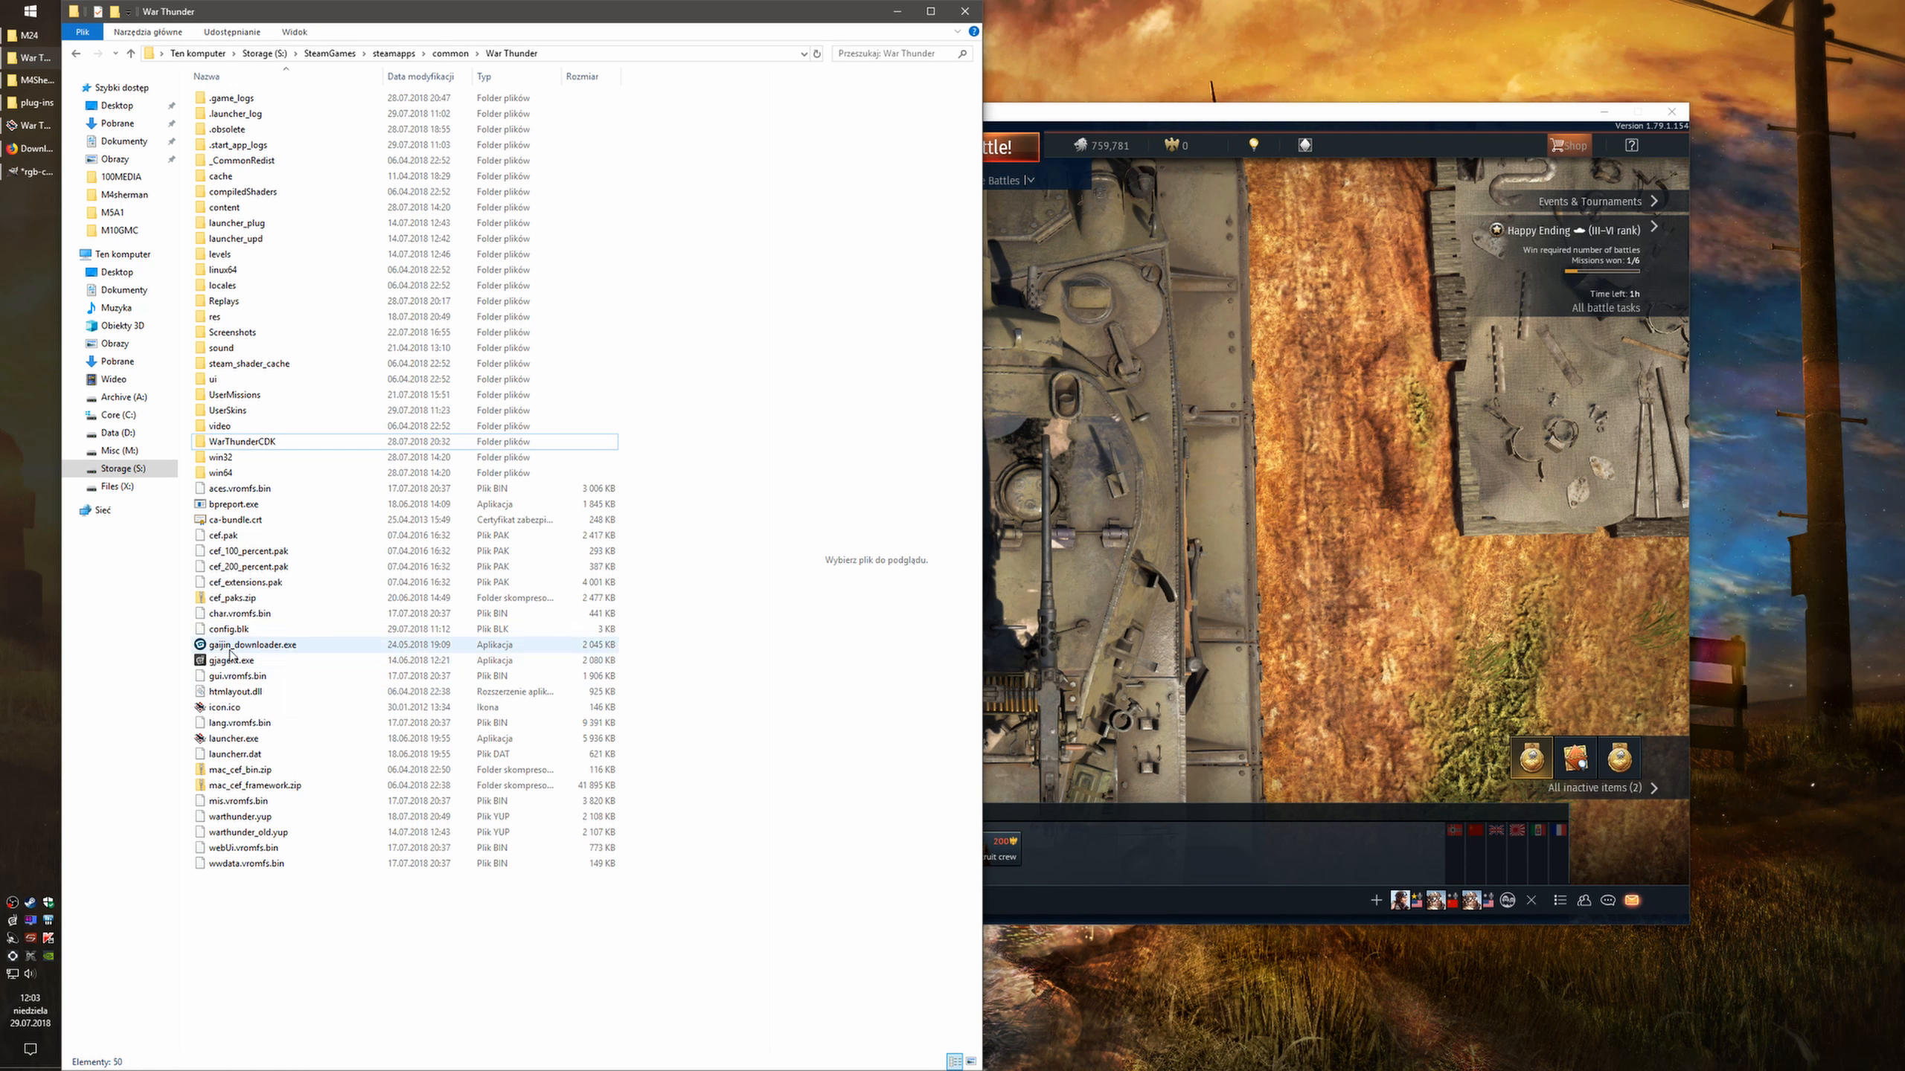
pyautogui.click(273, 740)
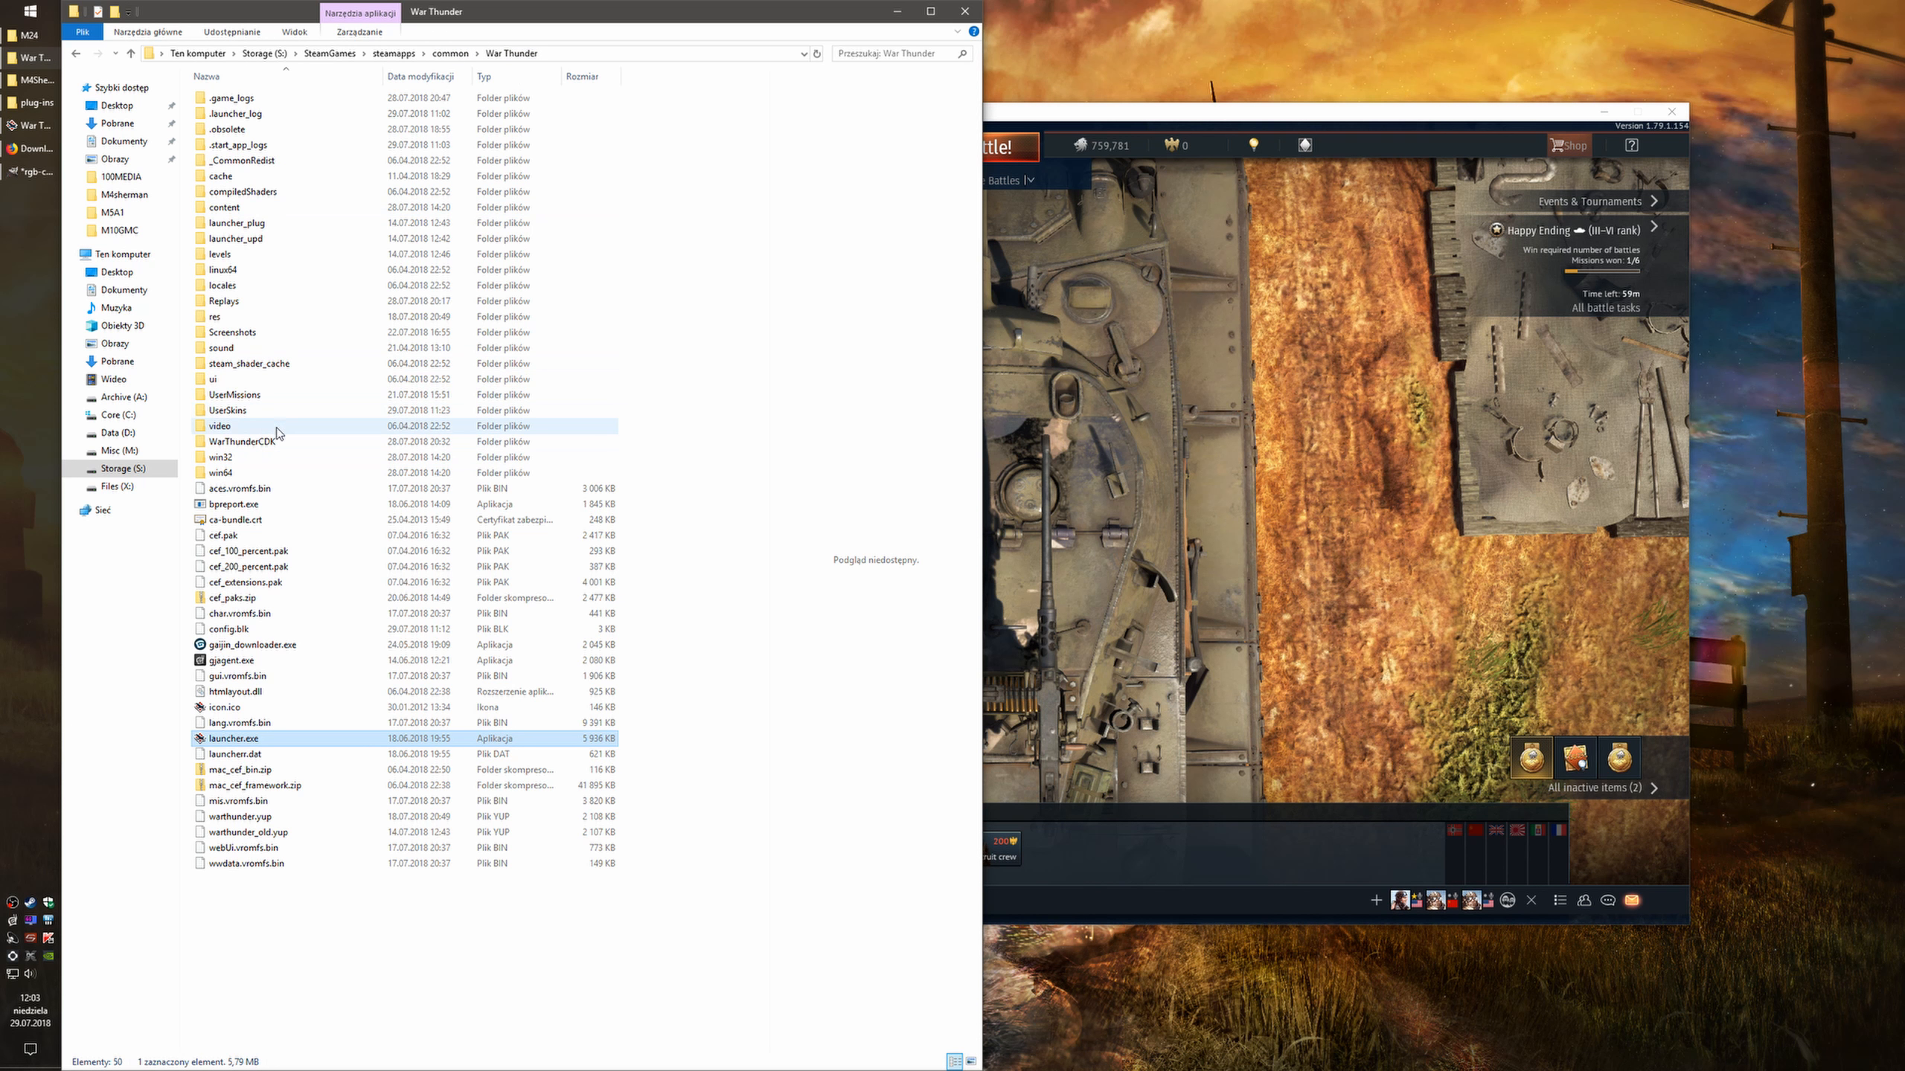
pyautogui.click(269, 443)
pyautogui.doubleClick(270, 444)
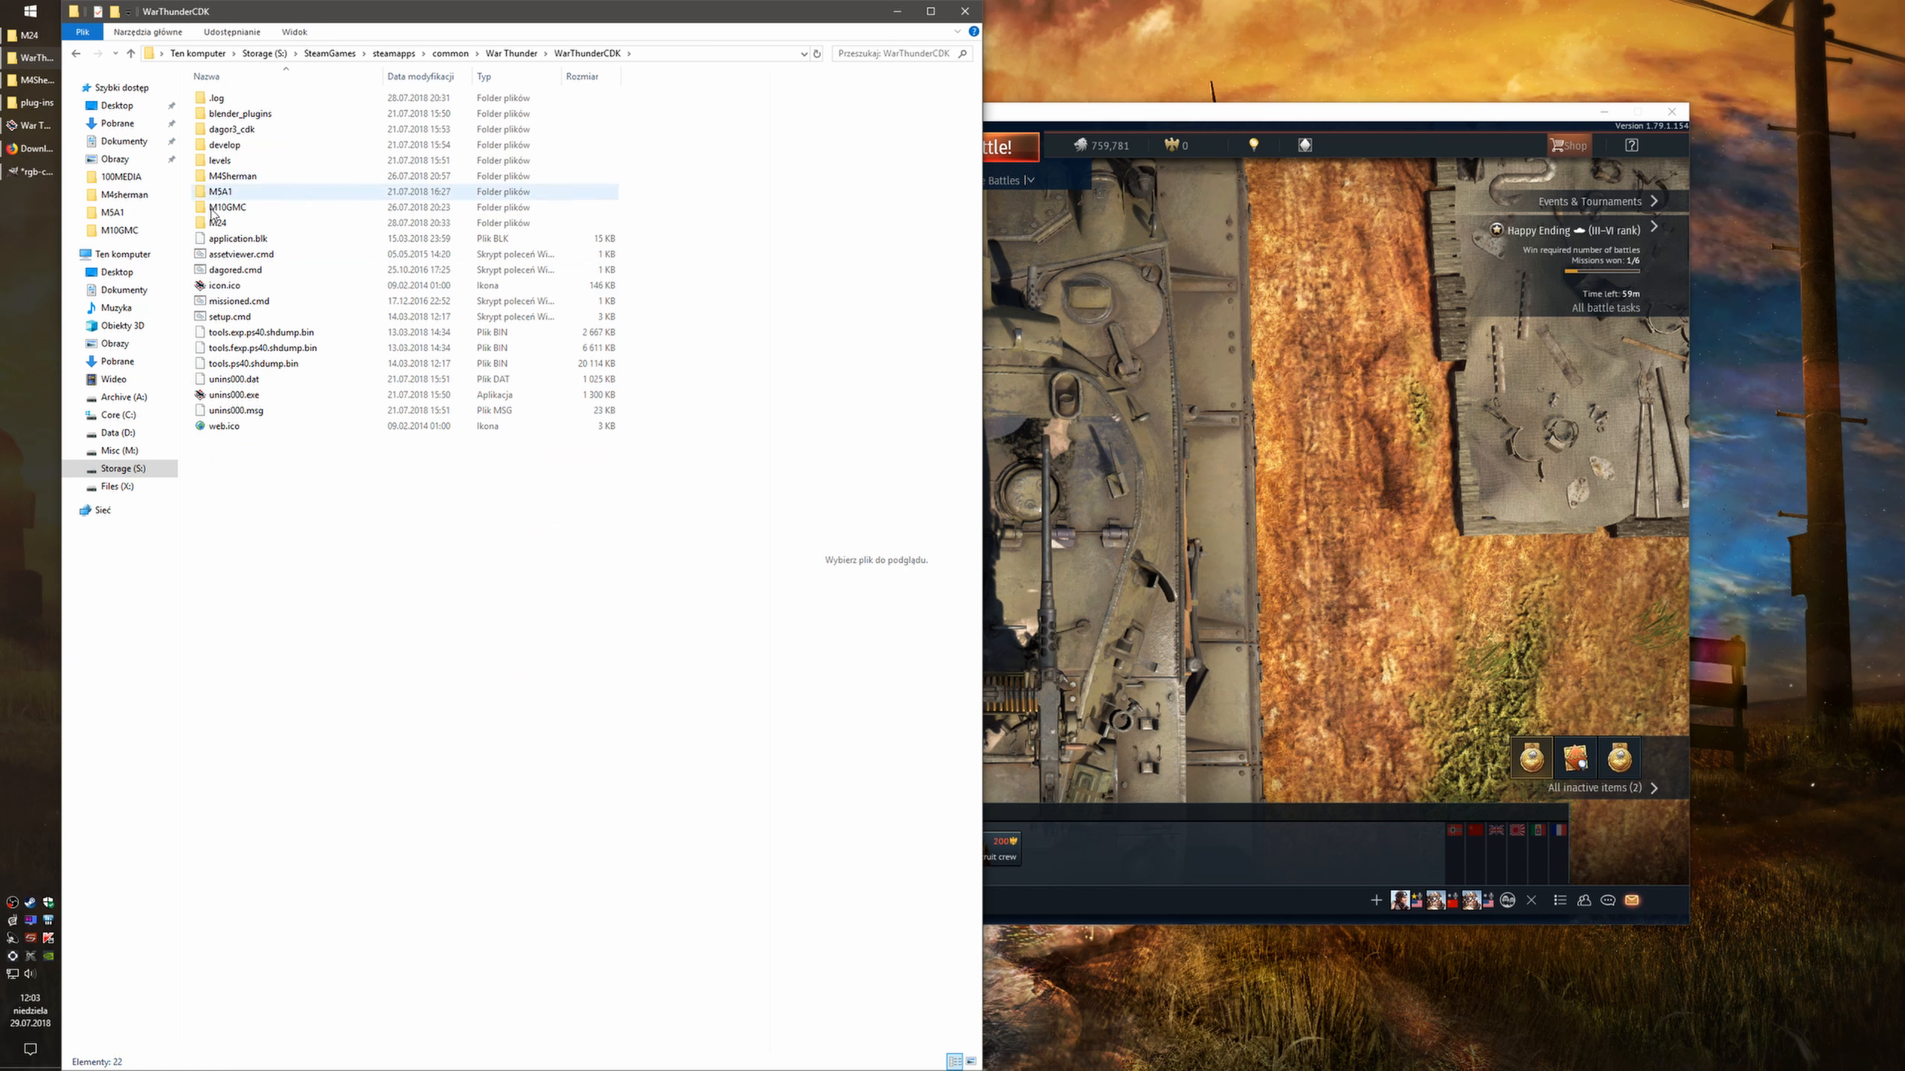
pyautogui.click(517, 53)
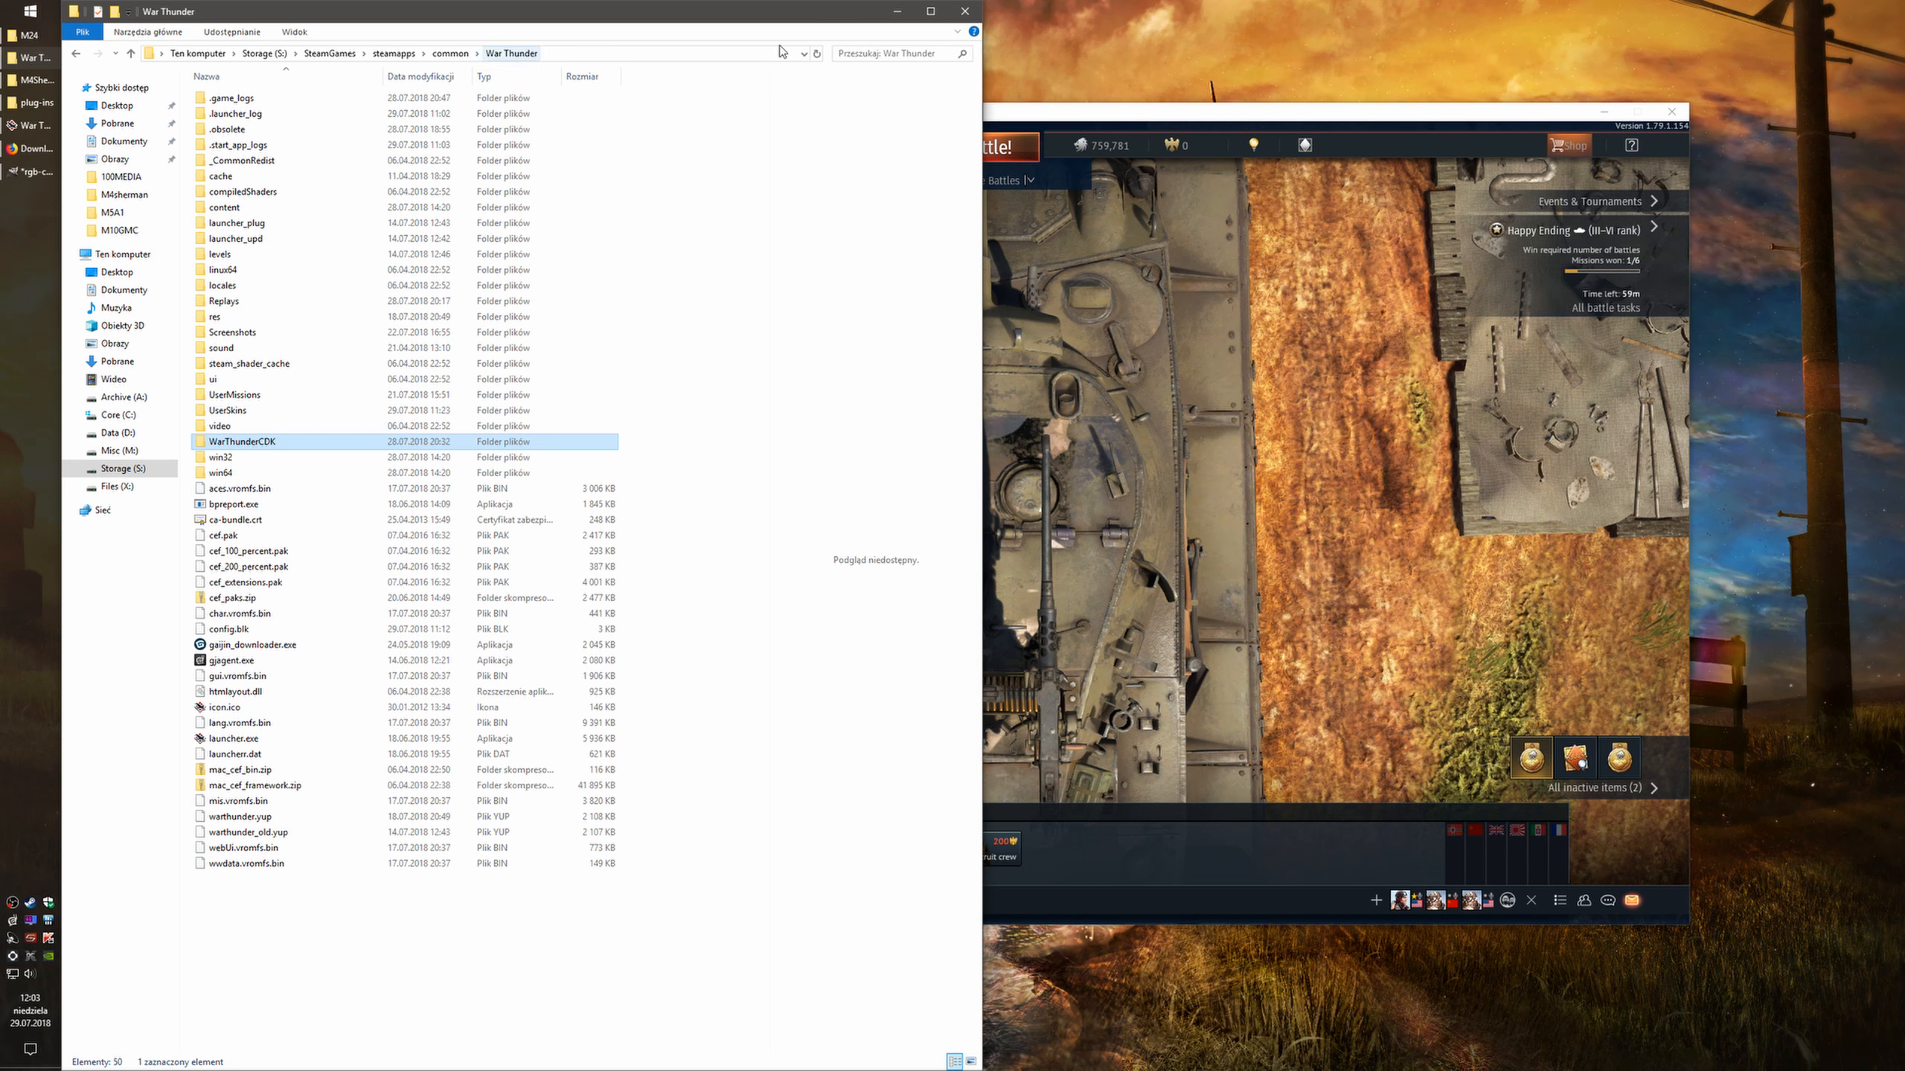
pyautogui.click(895, 9)
pyautogui.click(895, 9)
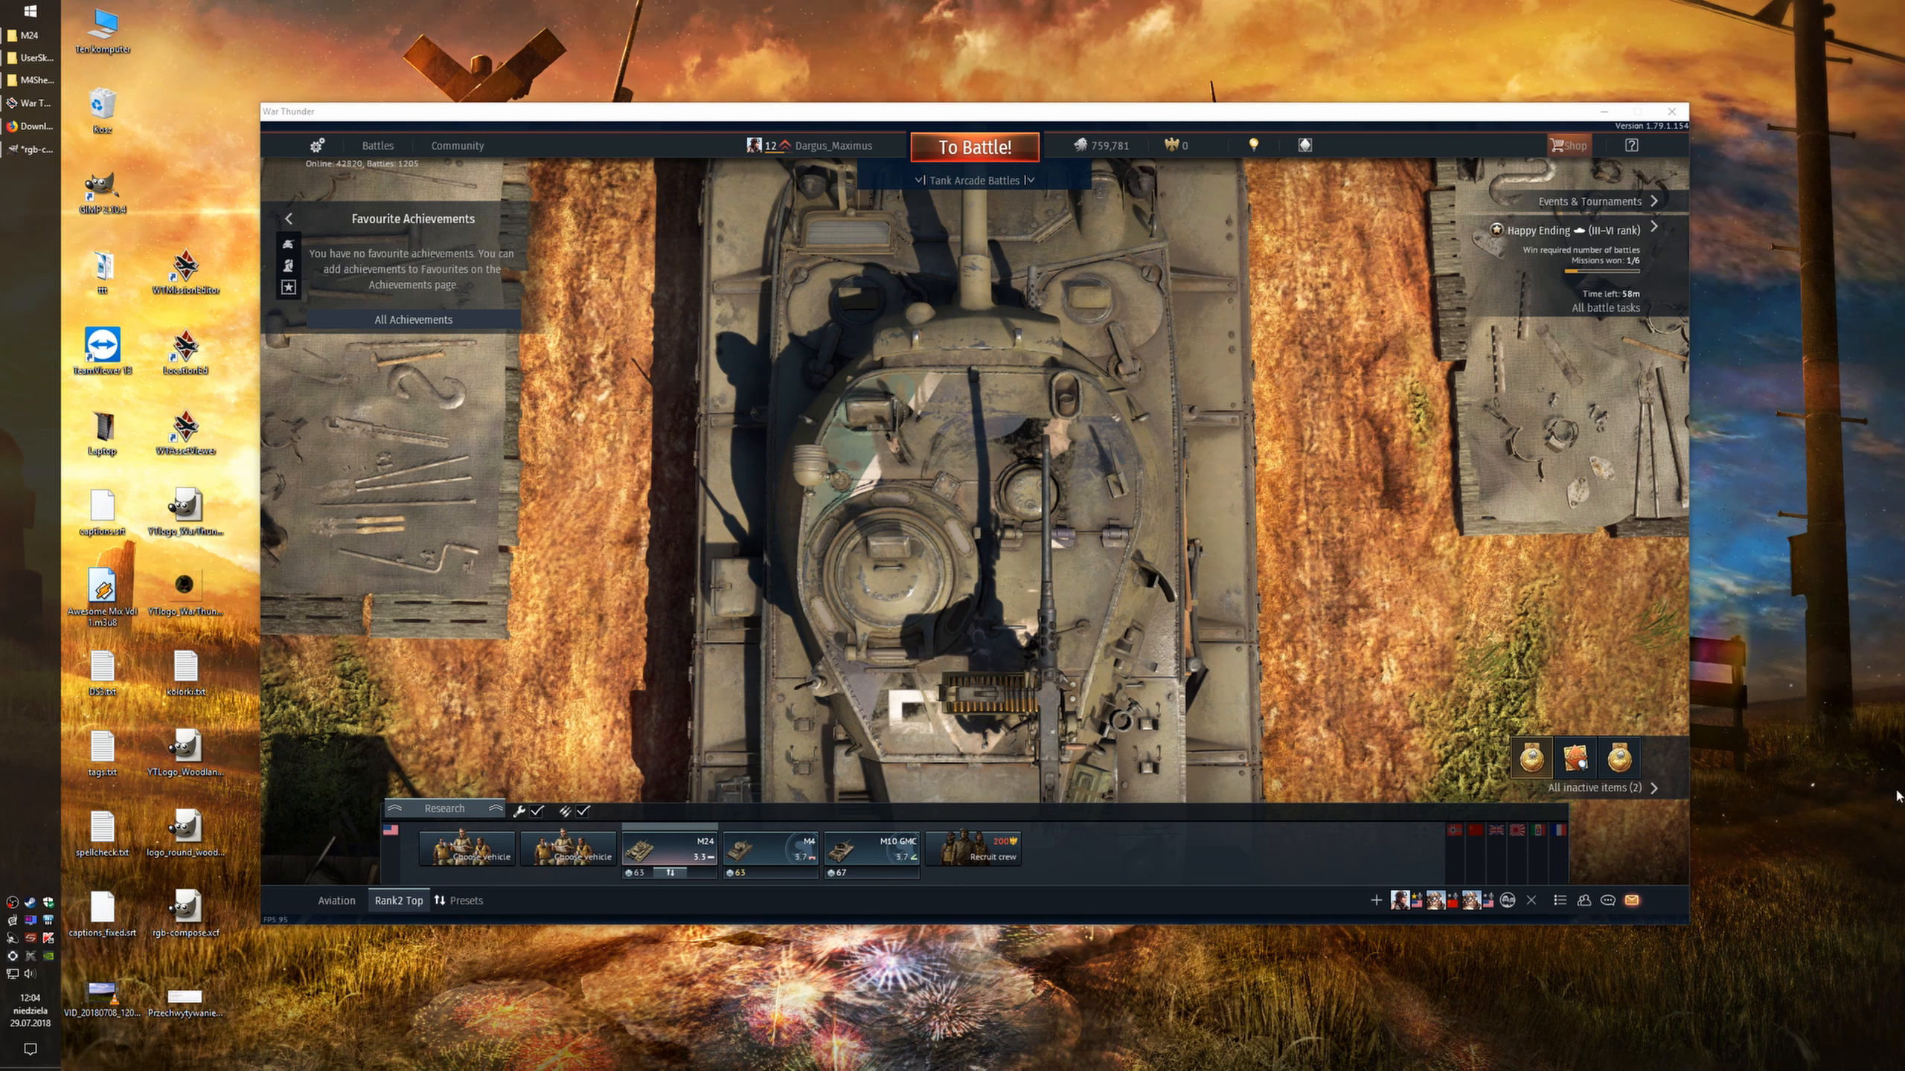
# Switch to War Thunder and select the M4 in the hangar
pyautogui.click(795, 858)
pyautogui.click(795, 858)
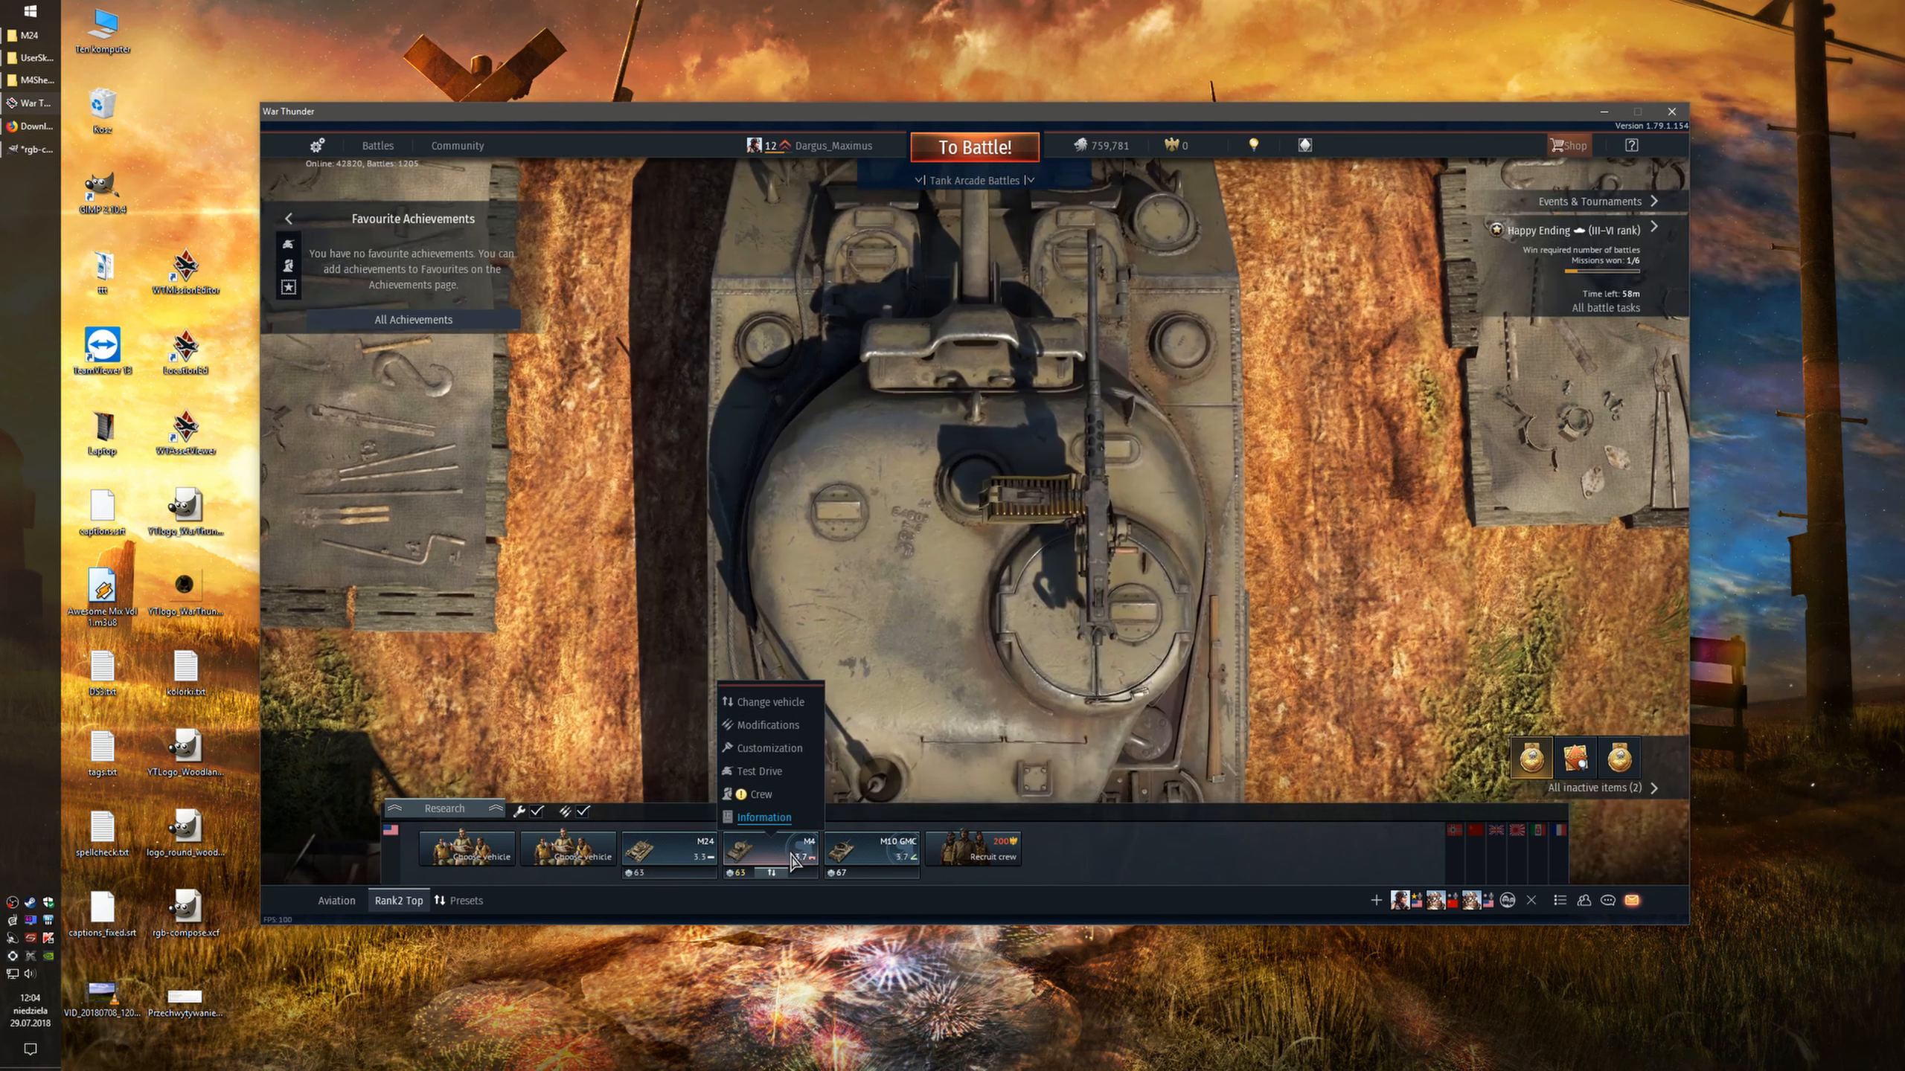
pyautogui.moveTo(1097, 634); pyautogui.dragTo(1208, 565)
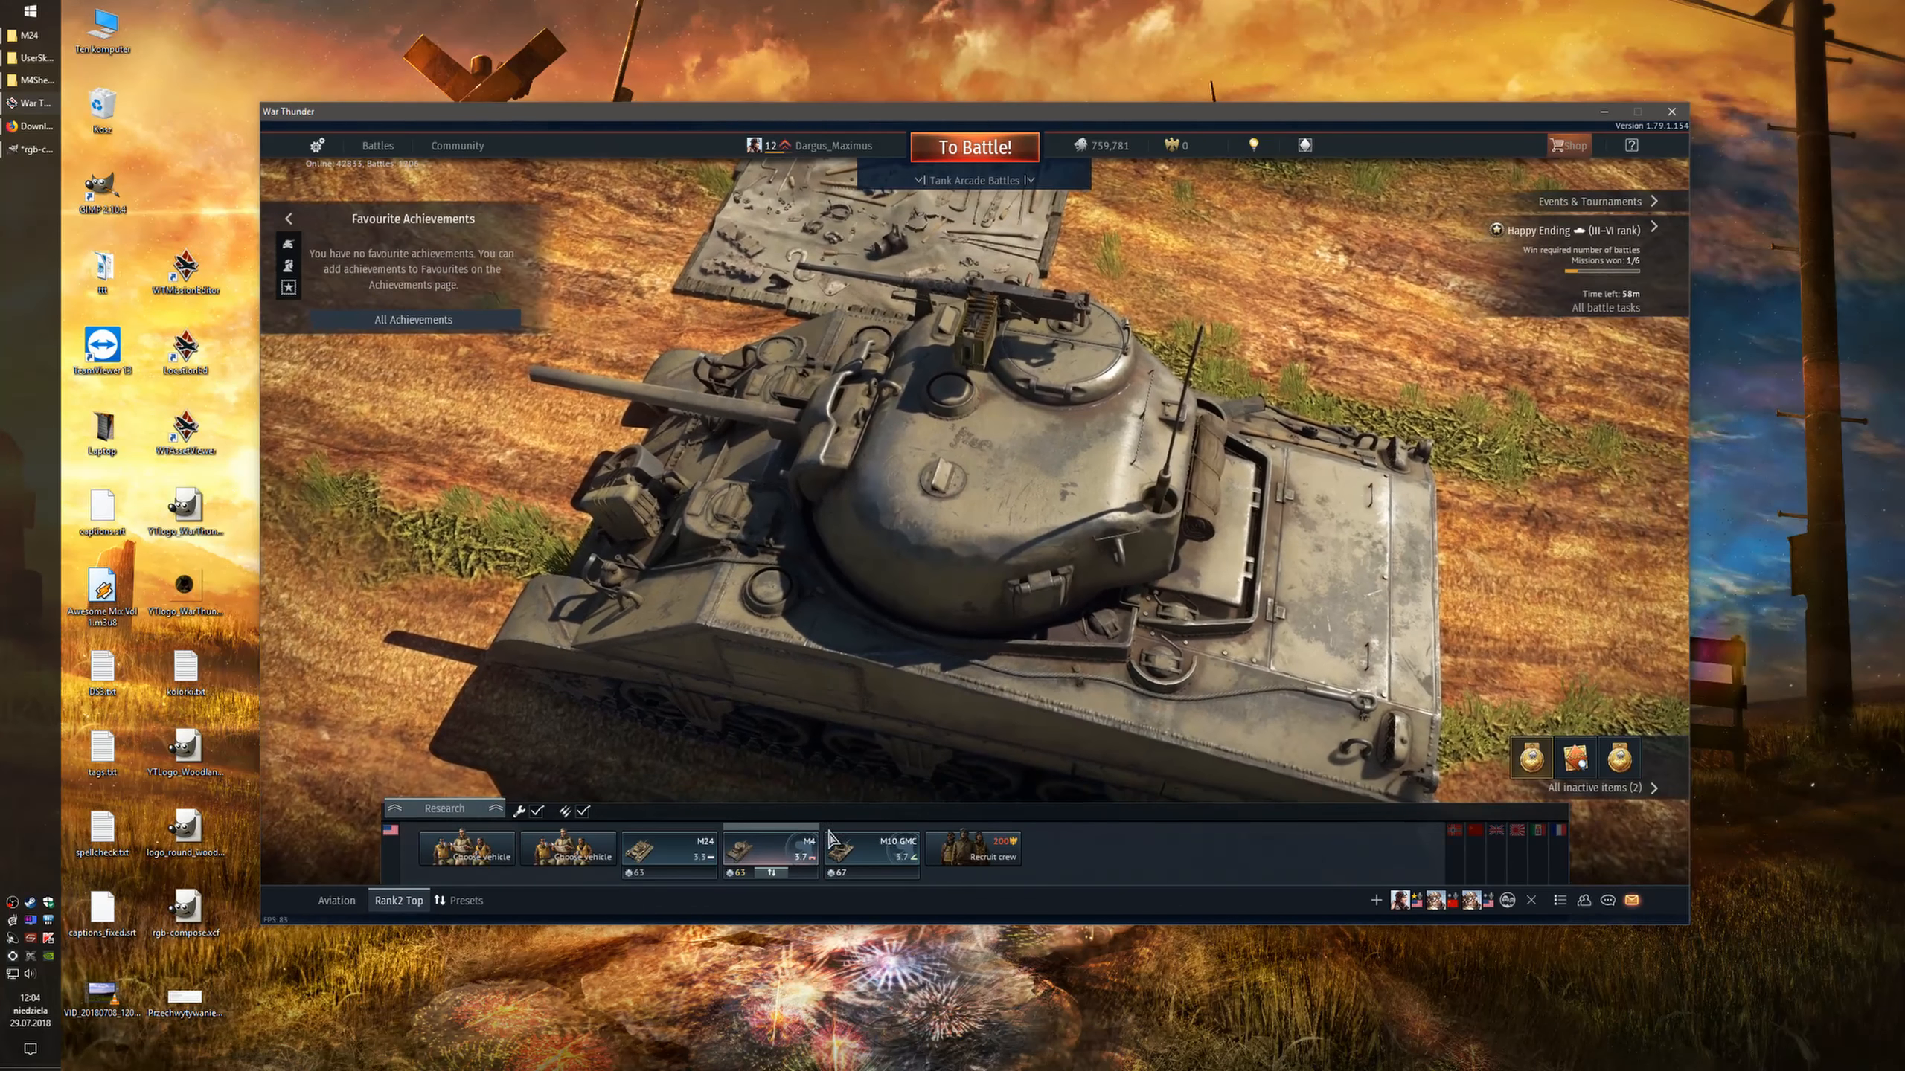
# Open the M4's customization screen and create a user skin sample for it
pyautogui.click(776, 852)
pyautogui.click(775, 766)
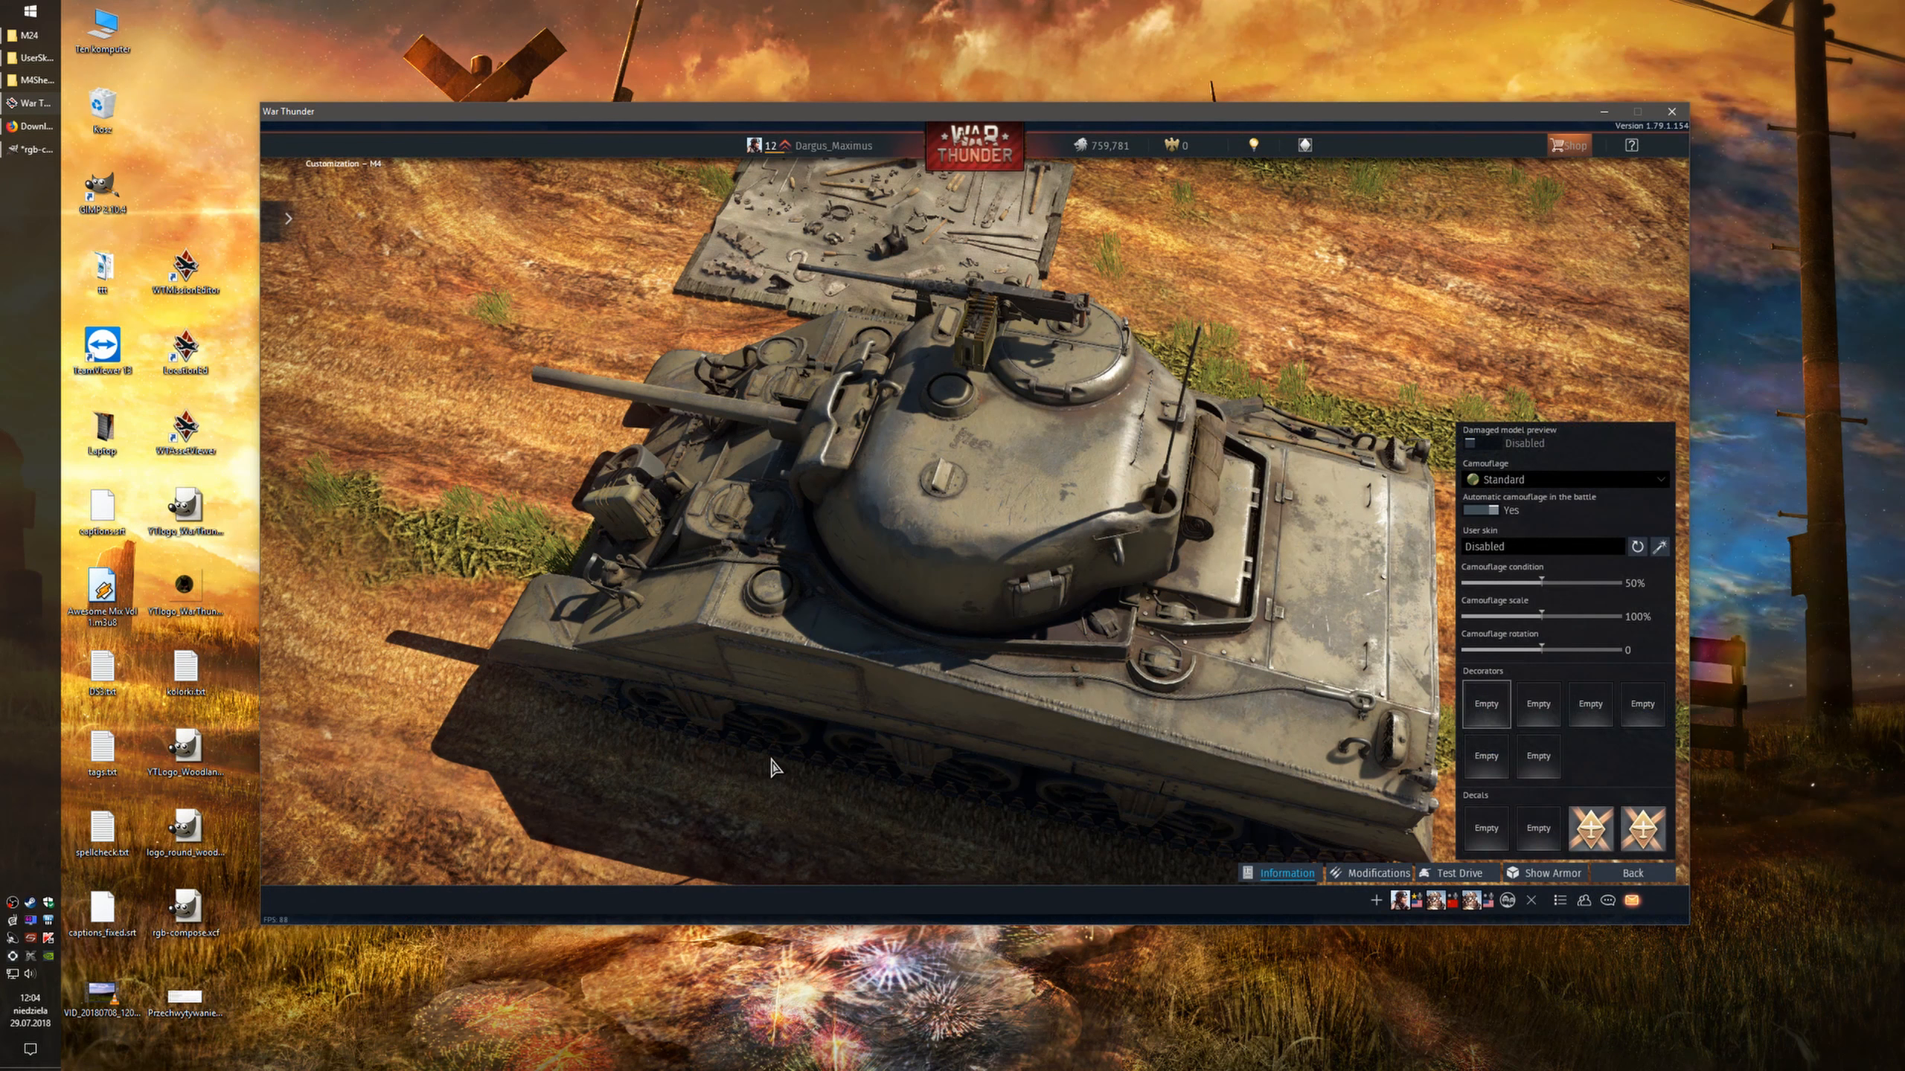
pyautogui.click(1660, 548)
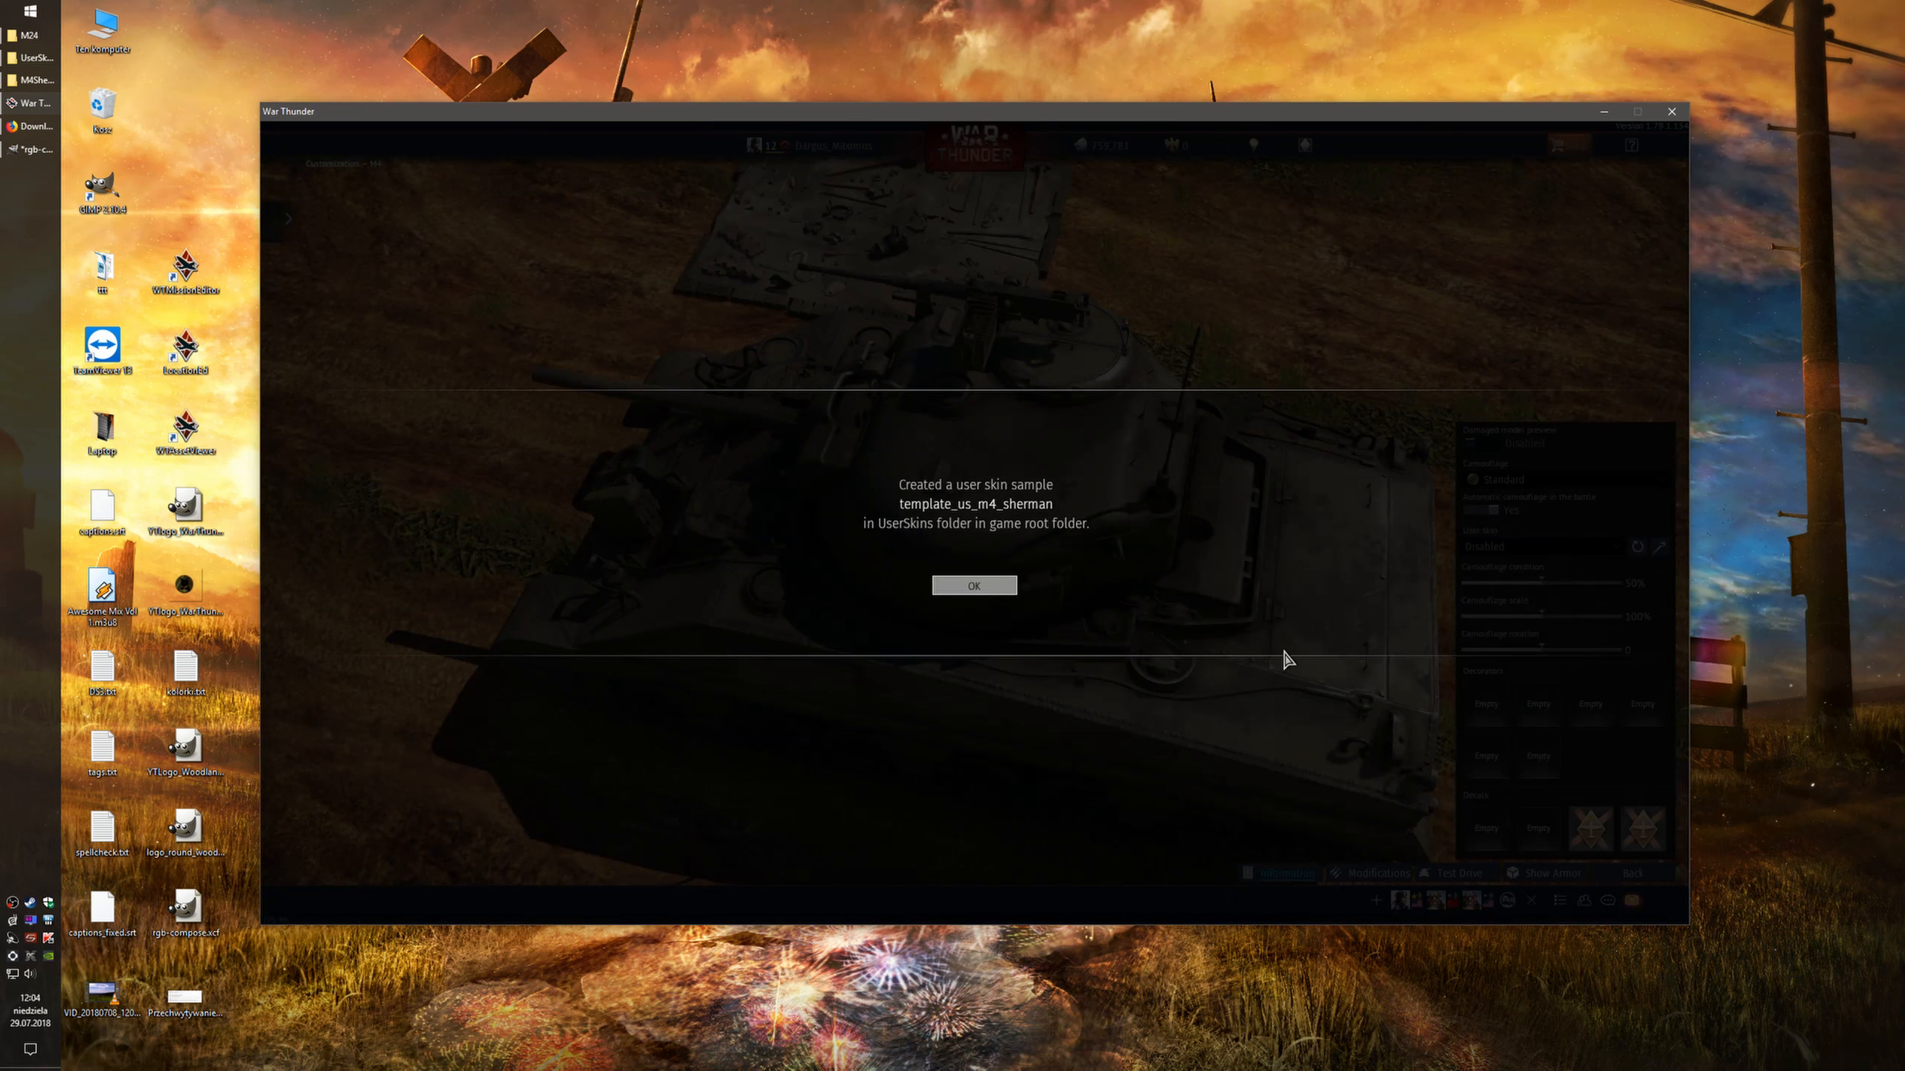
pyautogui.click(972, 587)
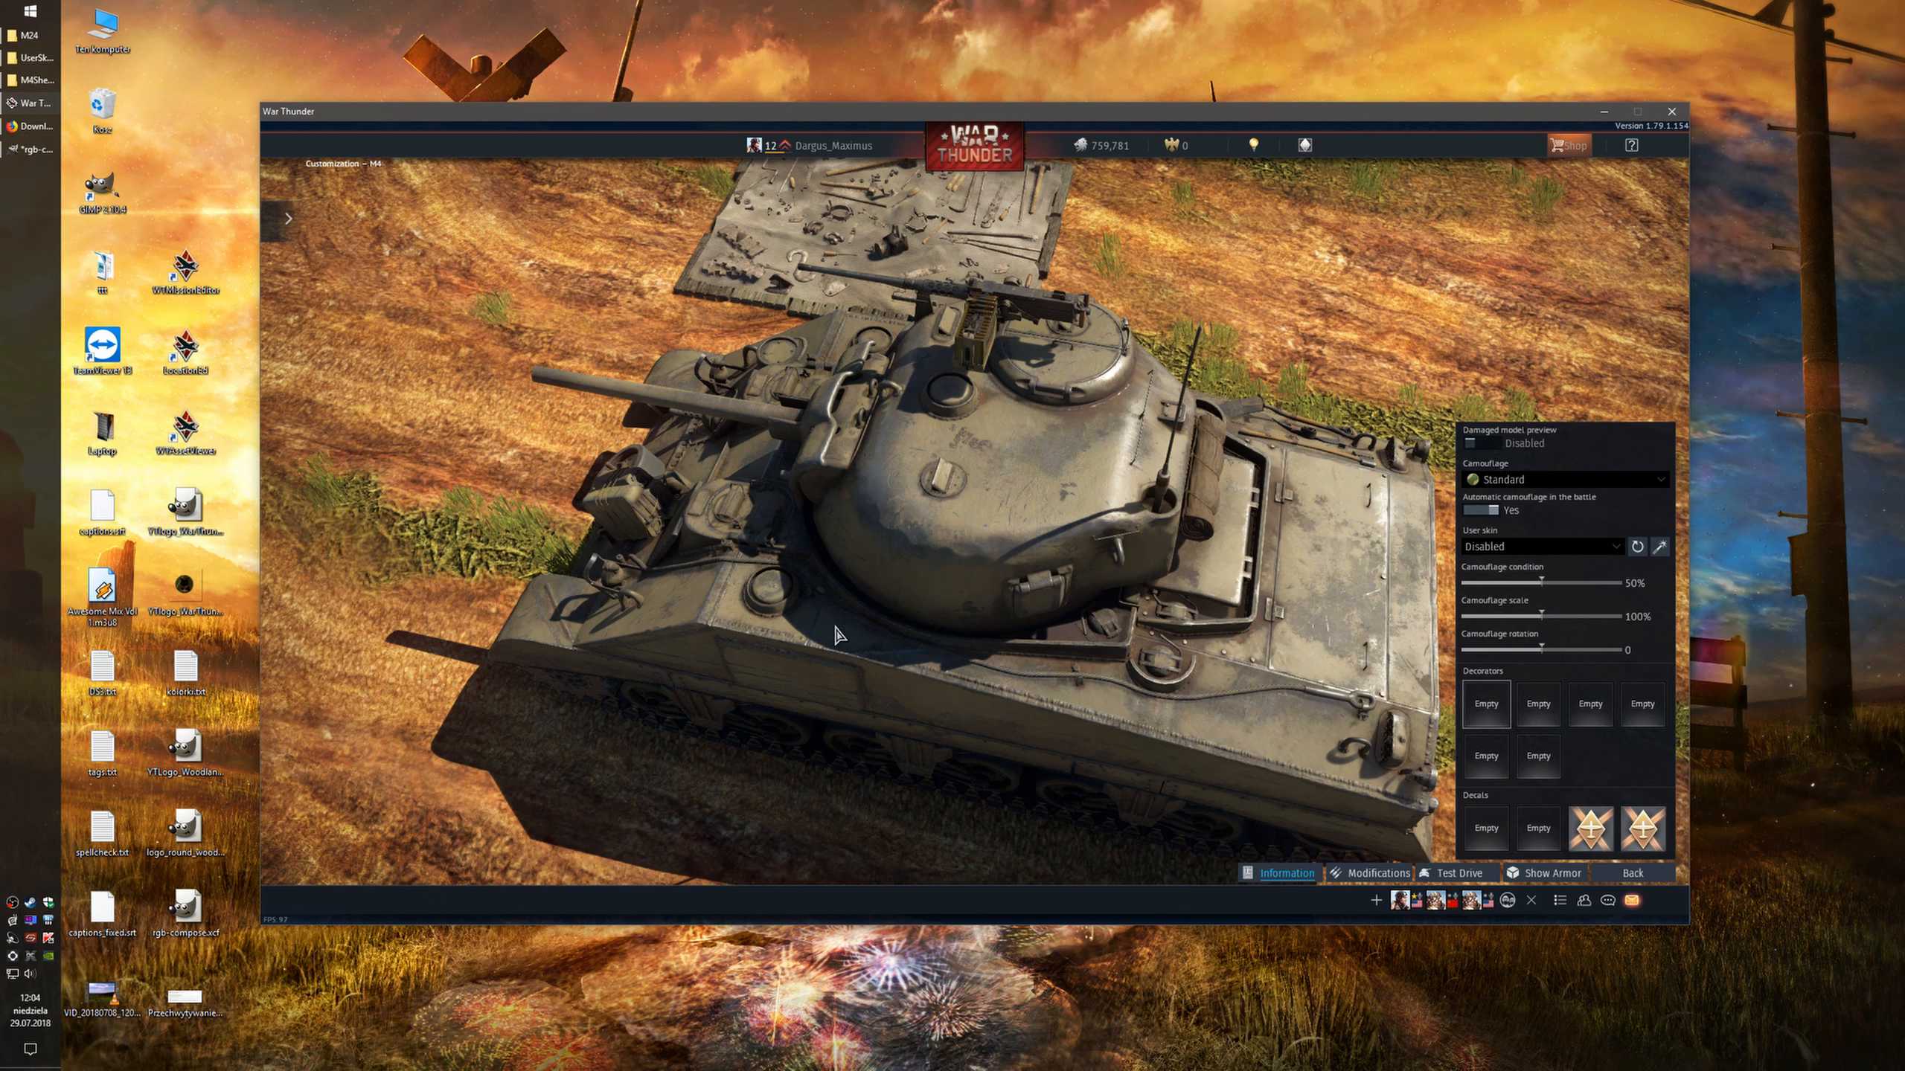
# In Windows Explorer, open the template_us_m4_sherman folder inside UserSkins and examine us_camo_olive.tga and us_m4_sherman.blk
pyautogui.click(37, 64)
pyautogui.click(525, 58)
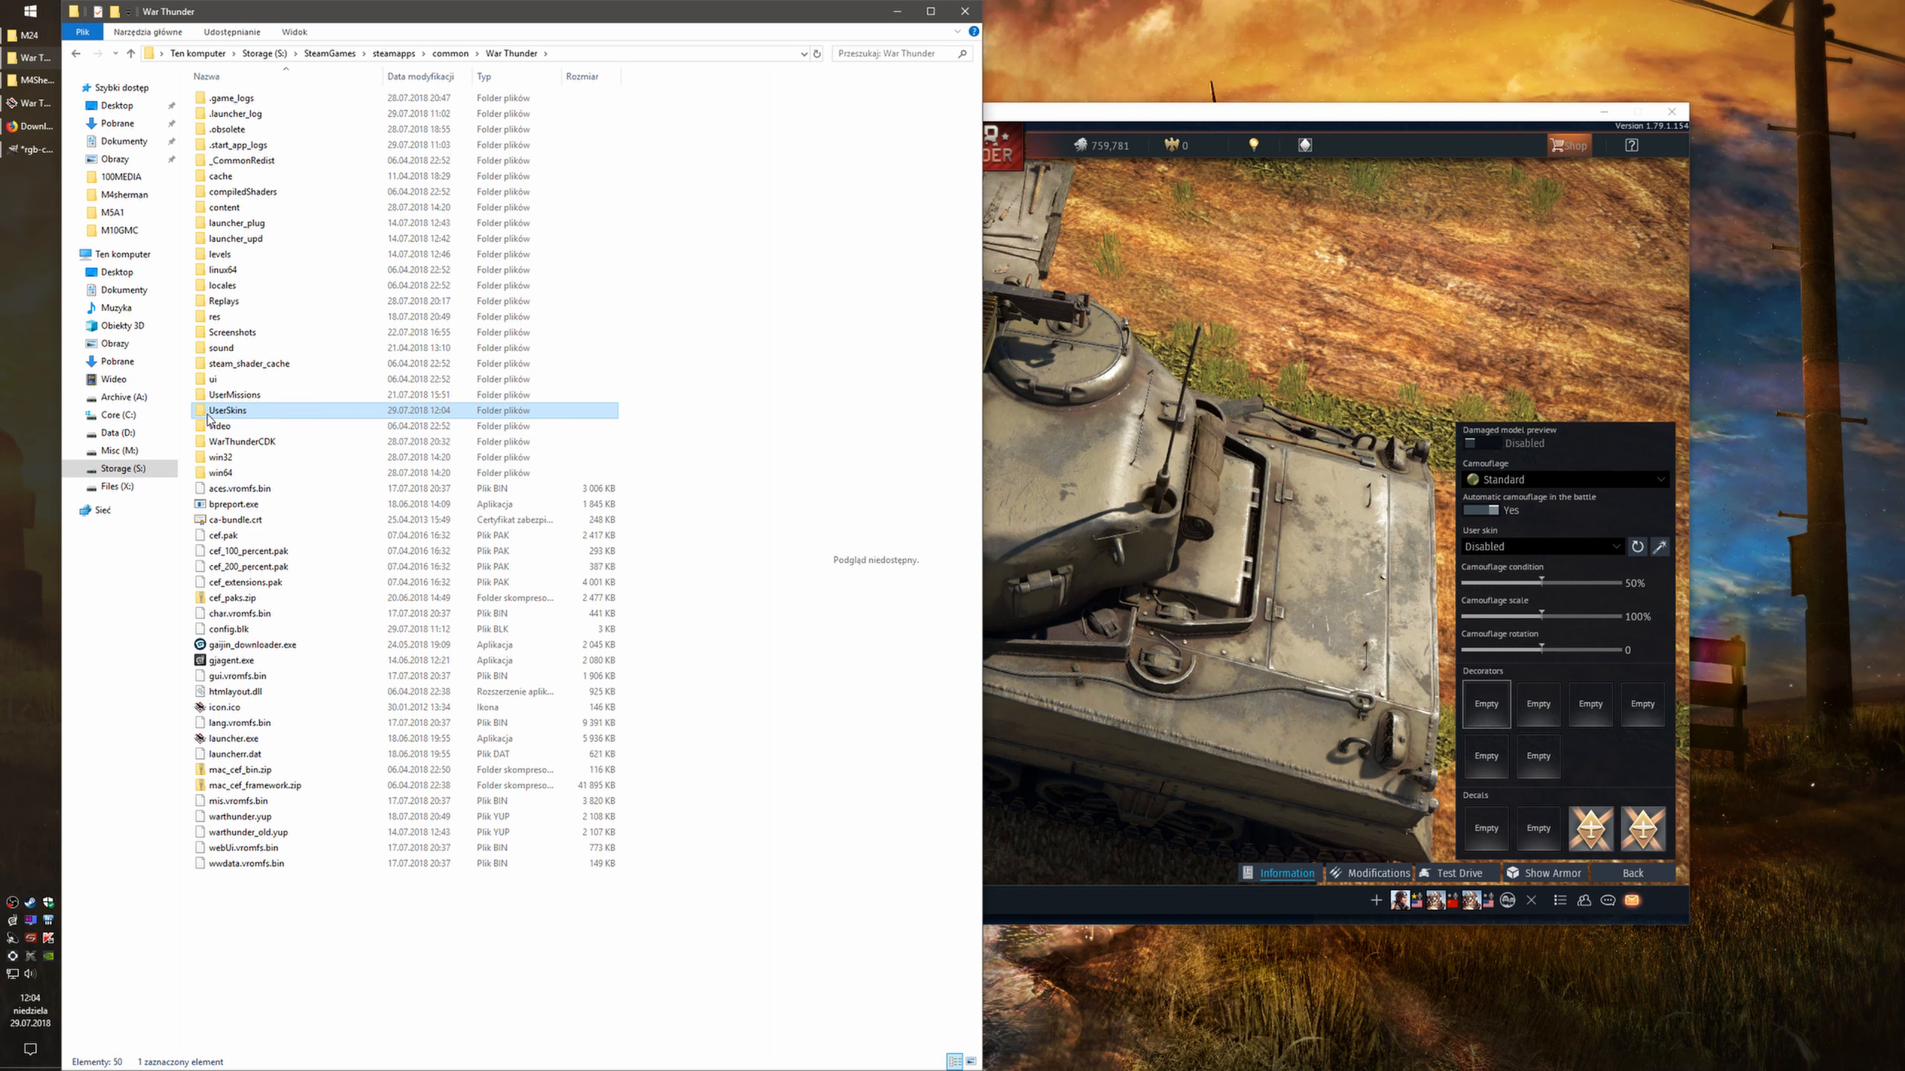
pyautogui.doubleClick(230, 416)
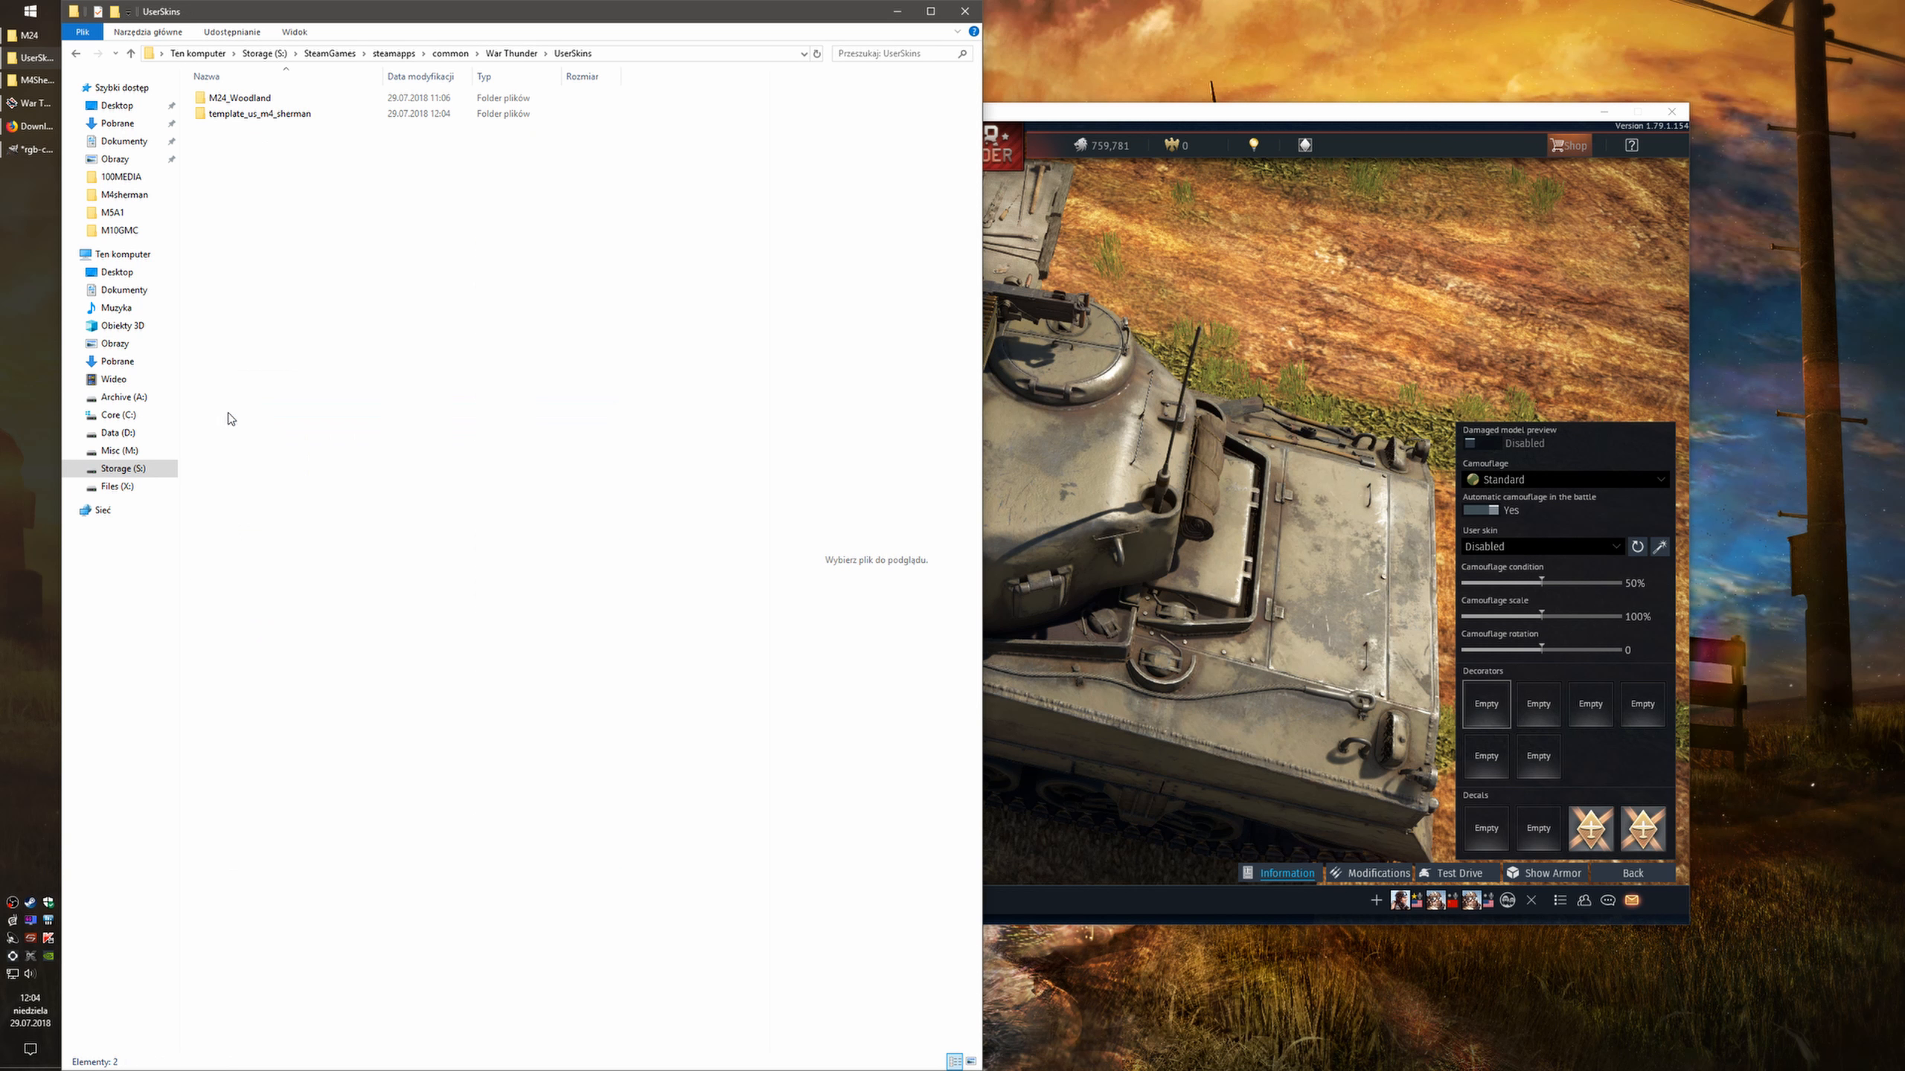
pyautogui.doubleClick(218, 118)
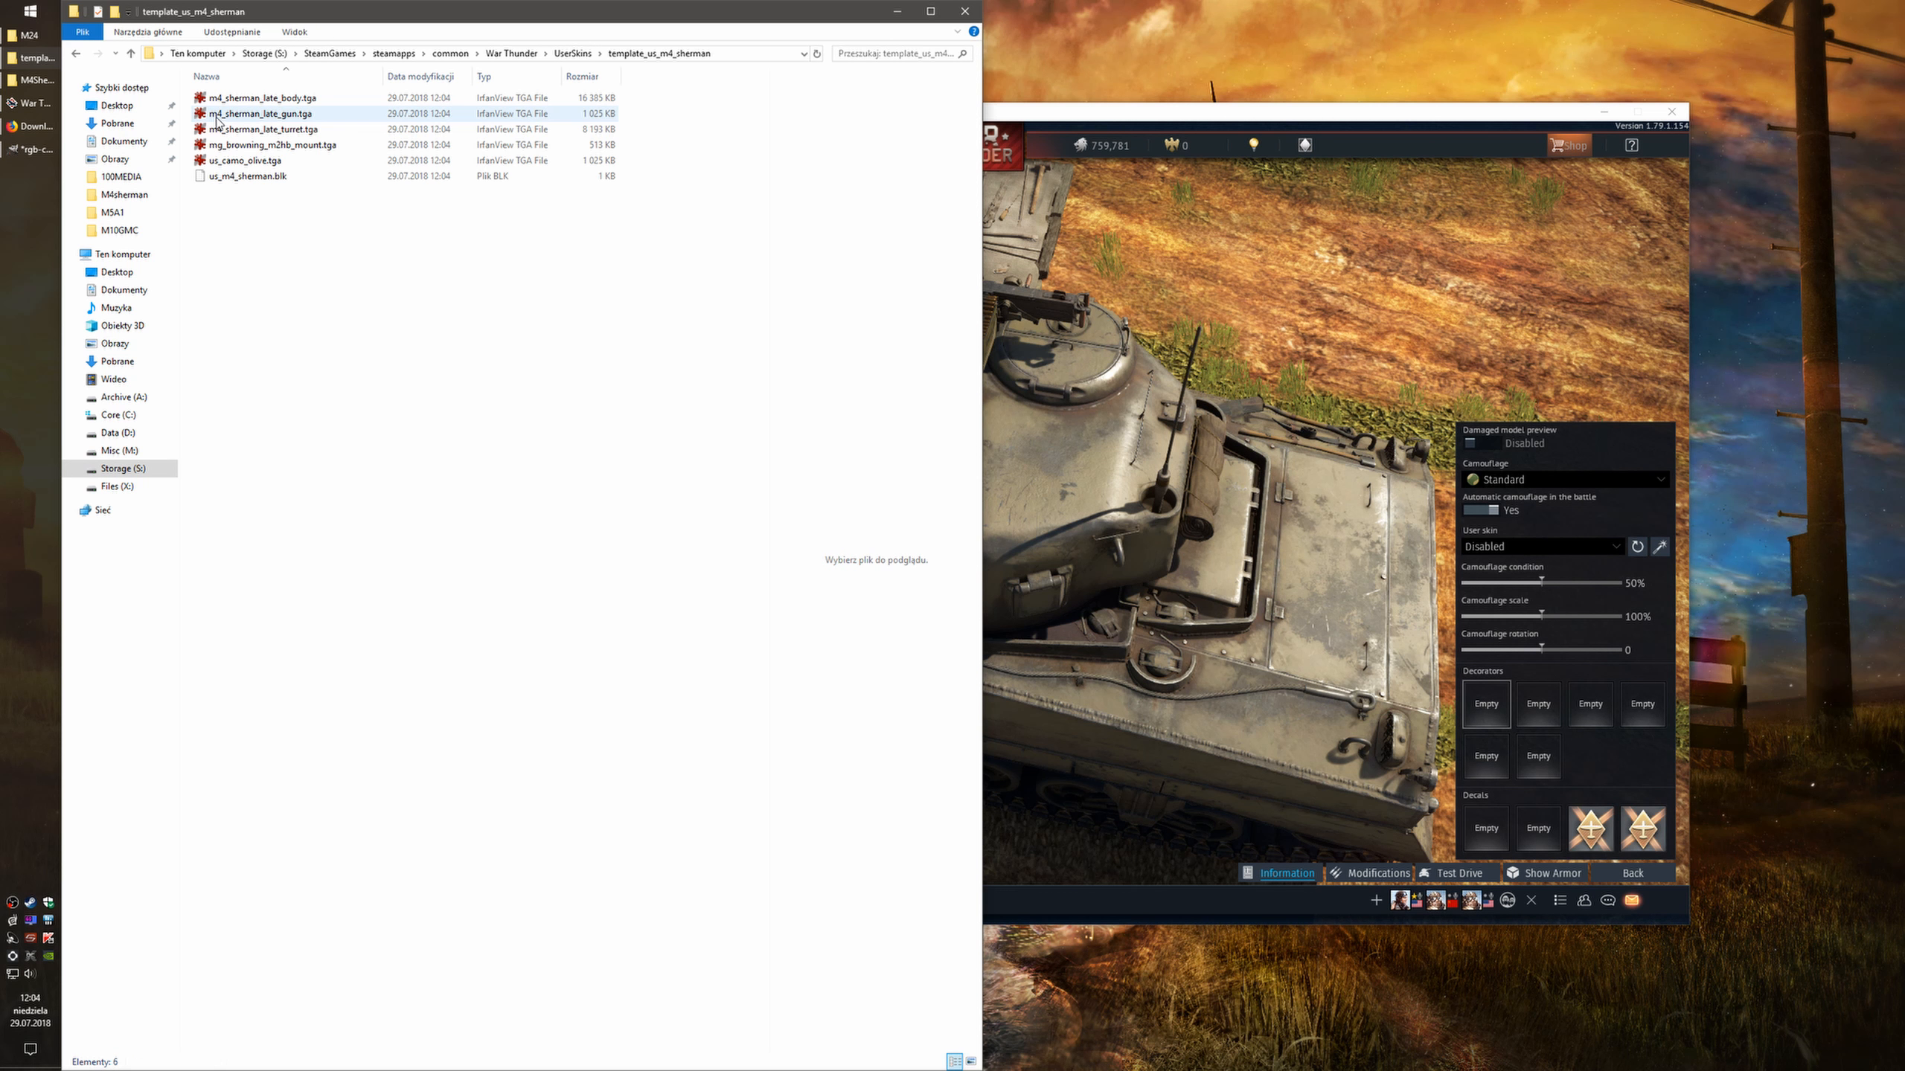
pyautogui.click(322, 162)
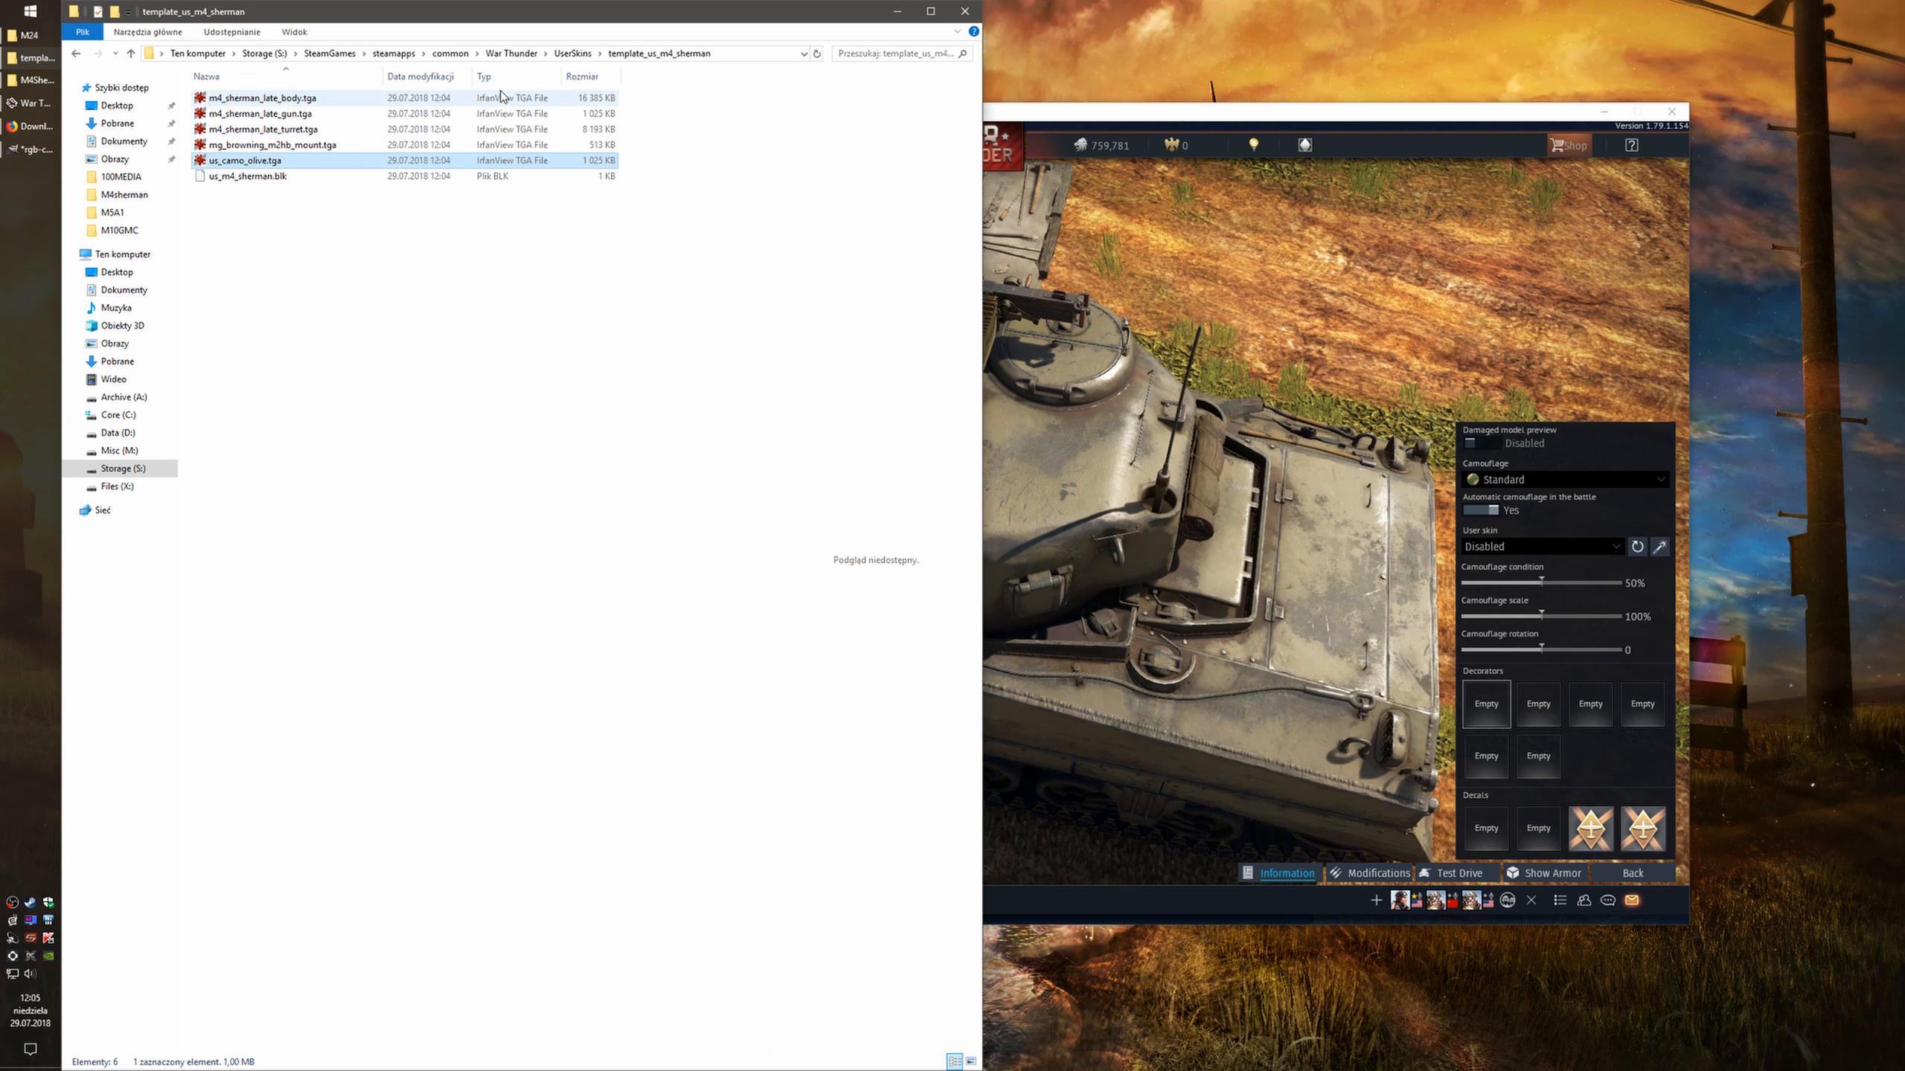
pyautogui.click(251, 179)
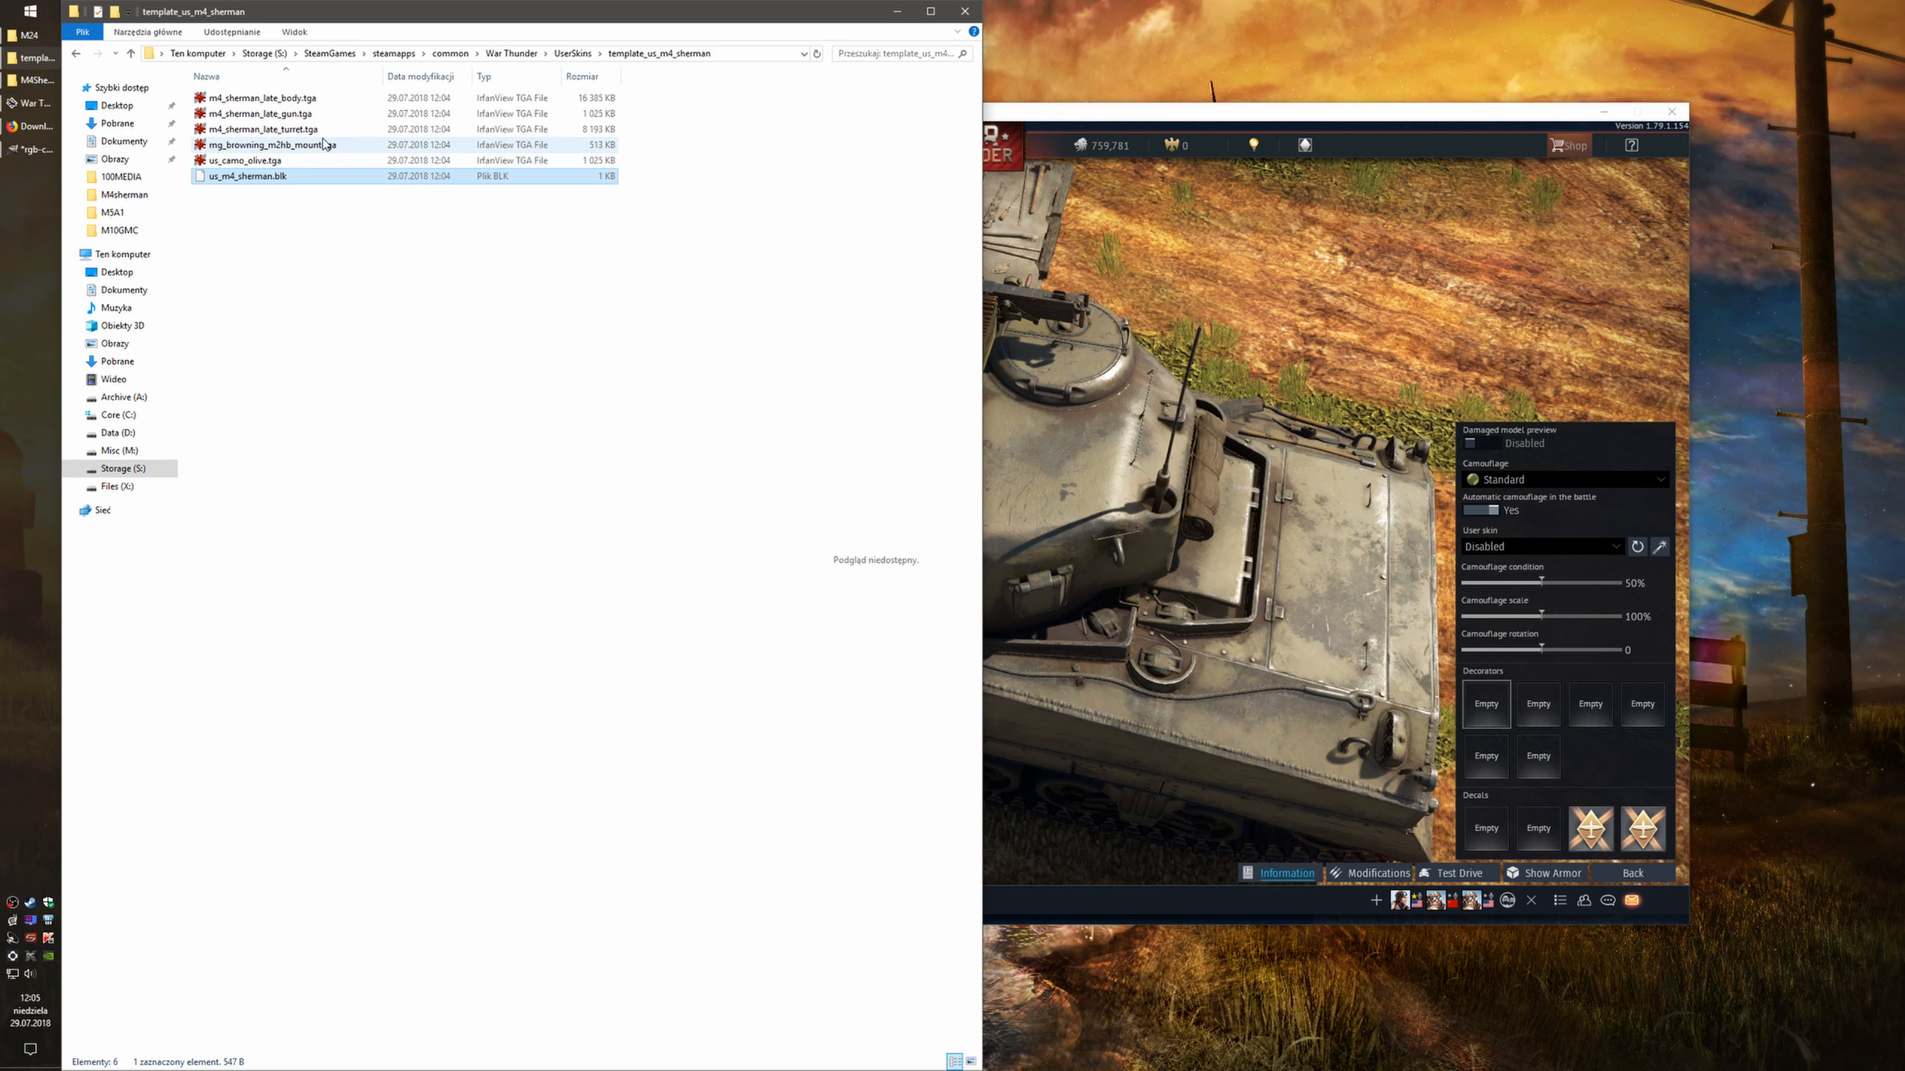
# Open m4_sherman_late_turret.tga in IrfanView to view the sample turret texture, and close the viewer
pyautogui.click(274, 131)
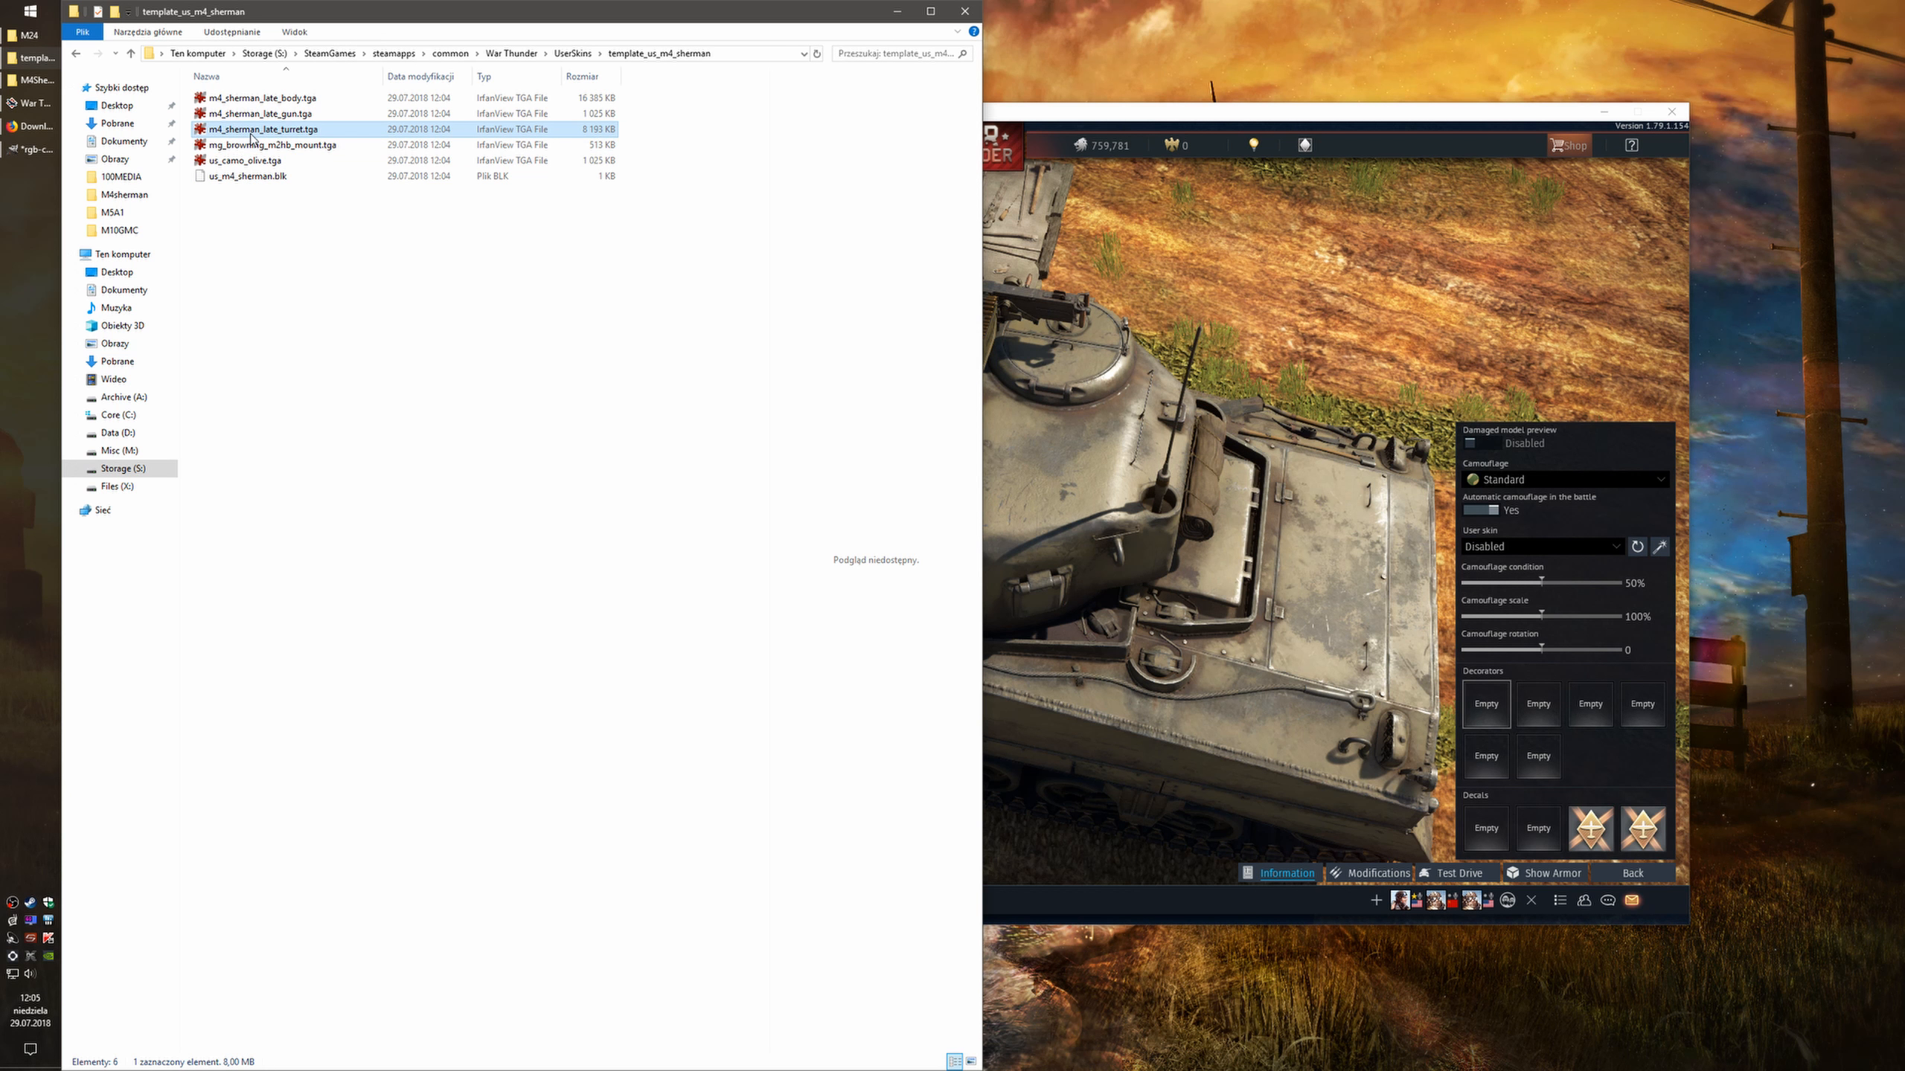
pyautogui.rightClick(298, 130)
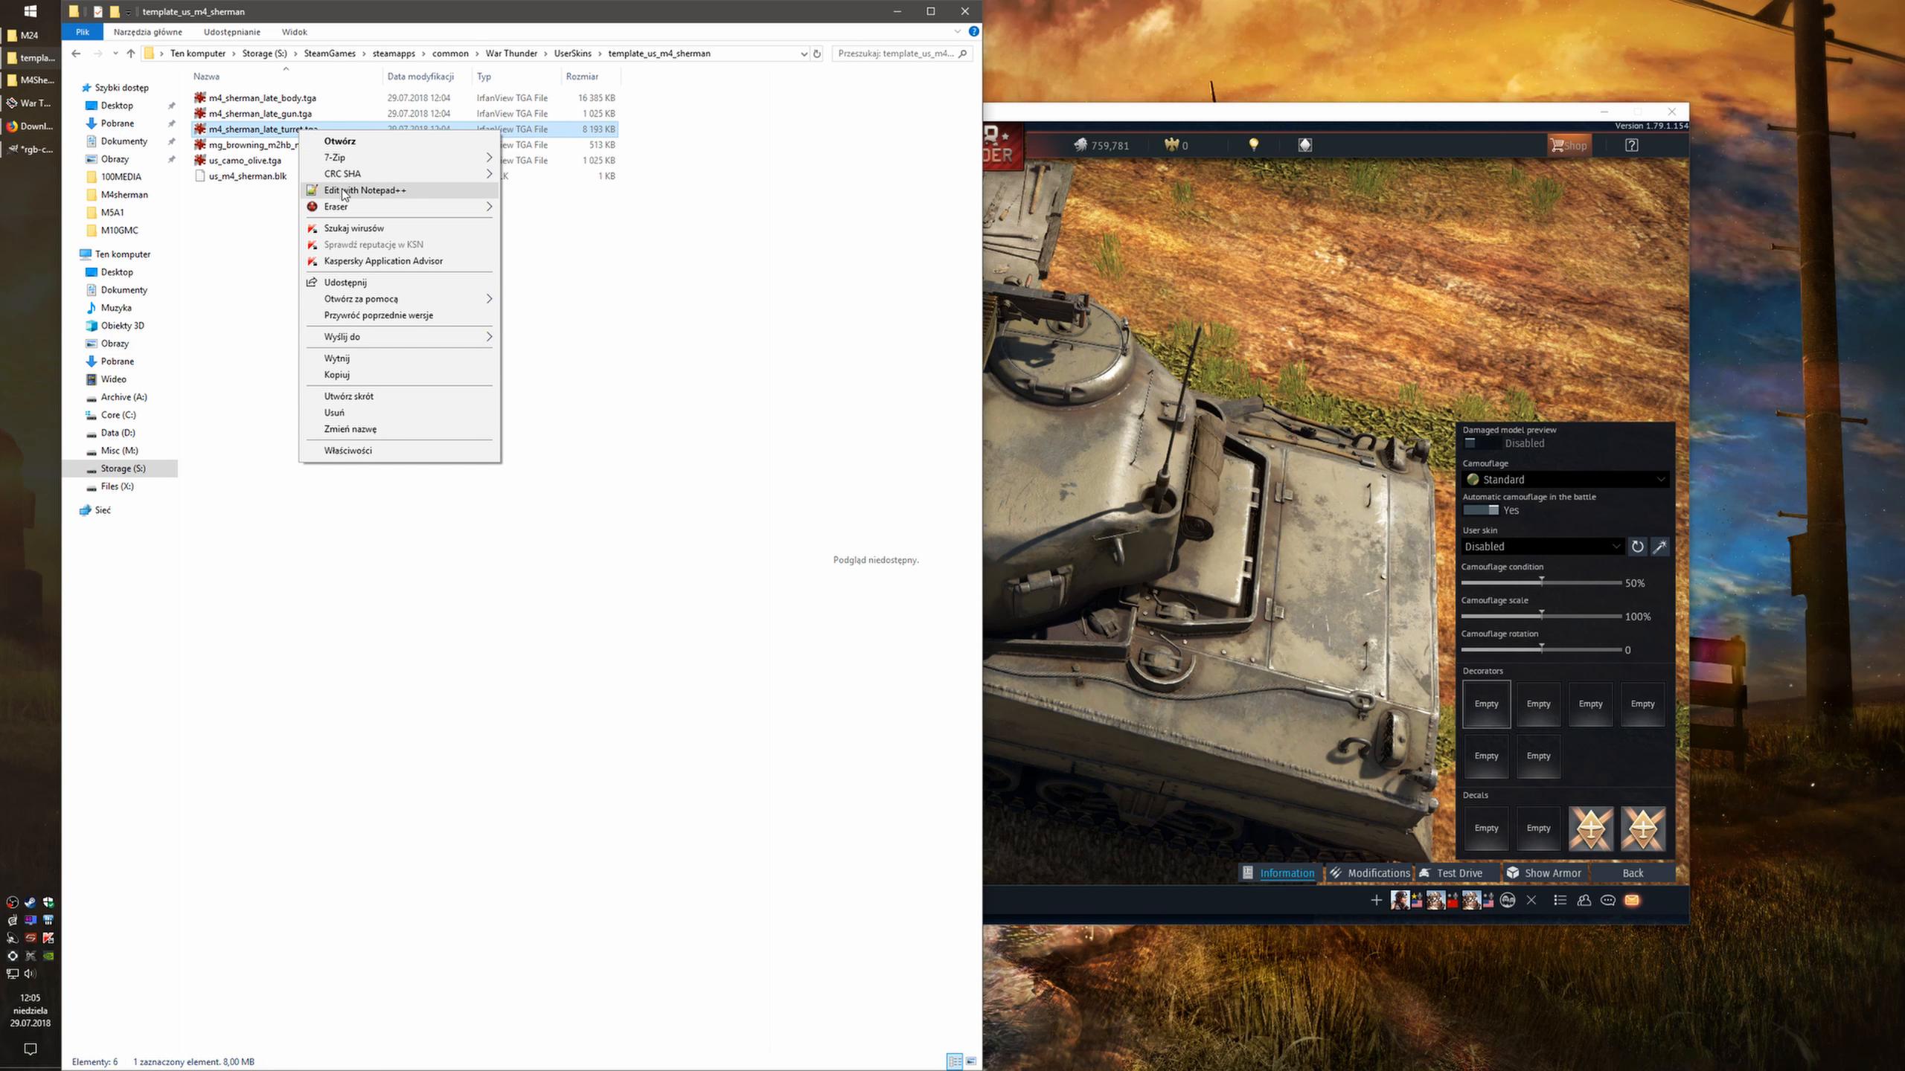
pyautogui.moveTo(397, 300)
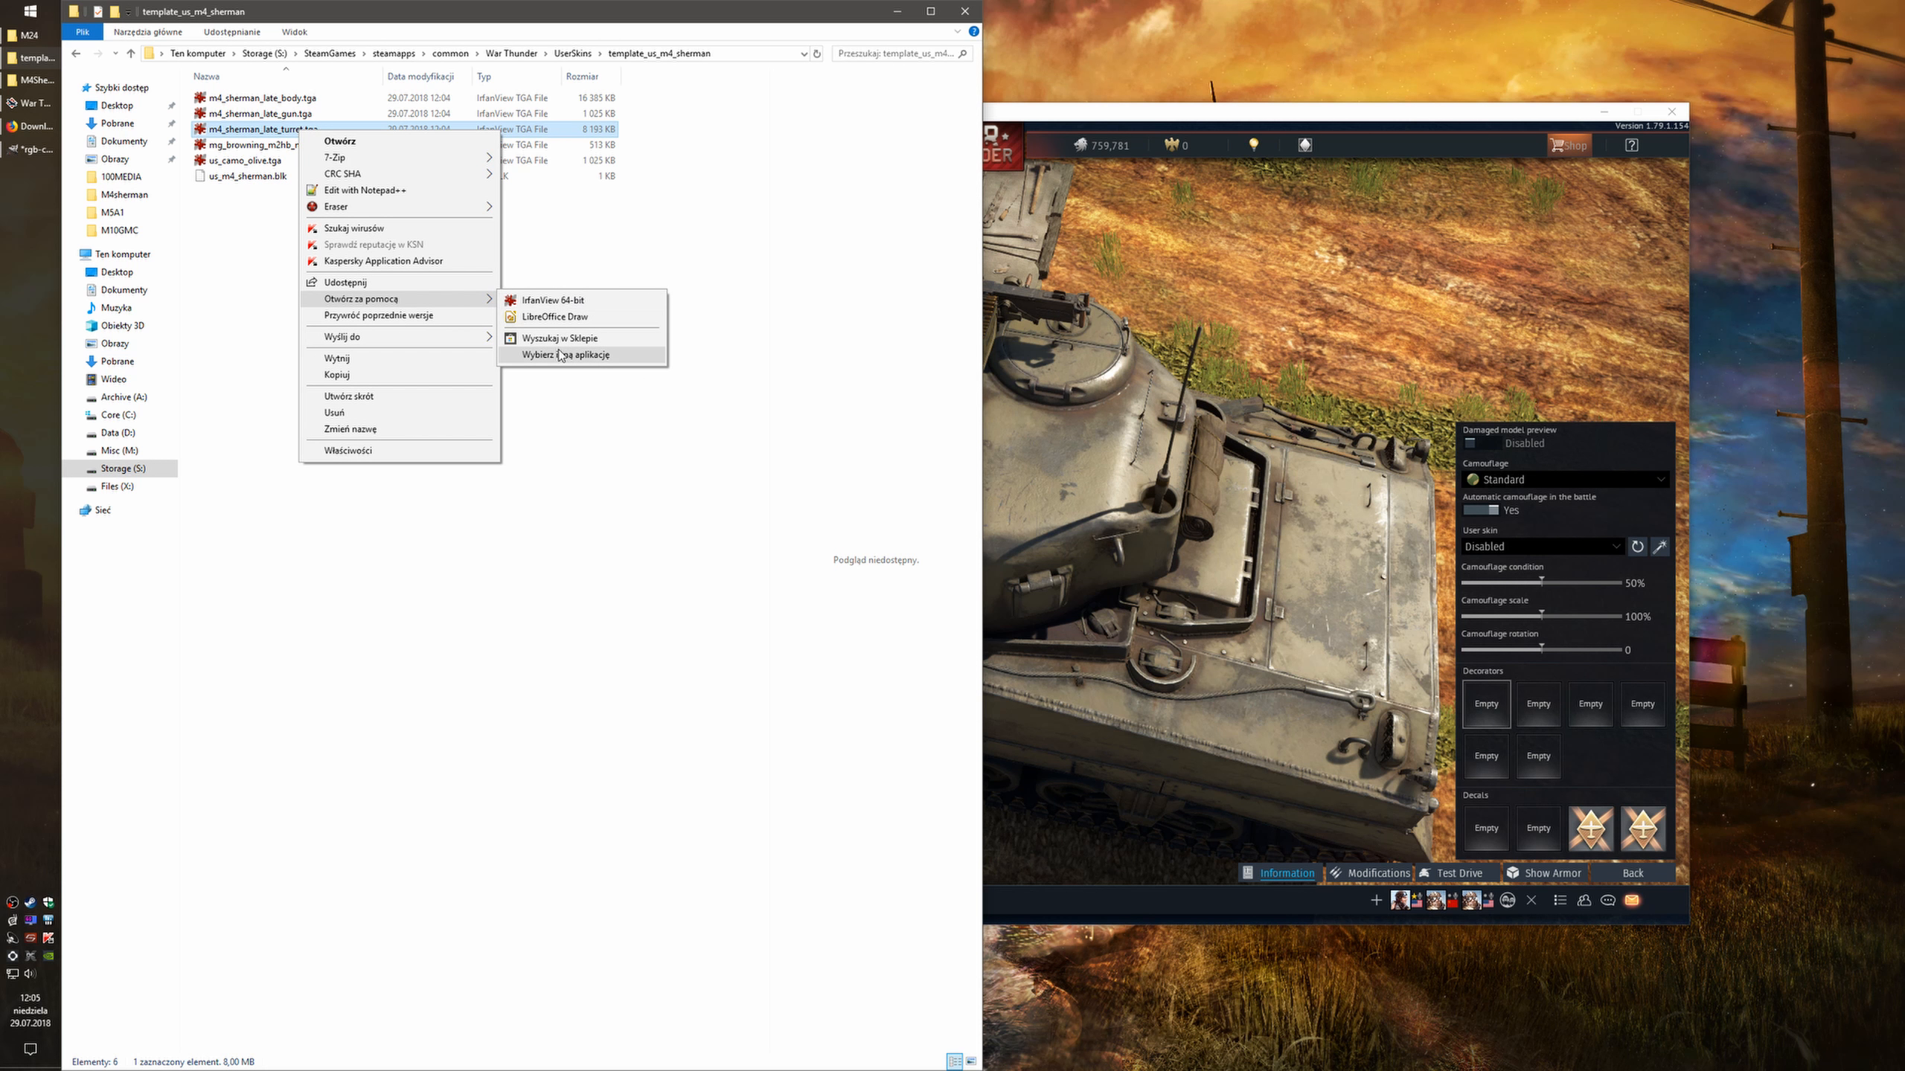
pyautogui.click(555, 300)
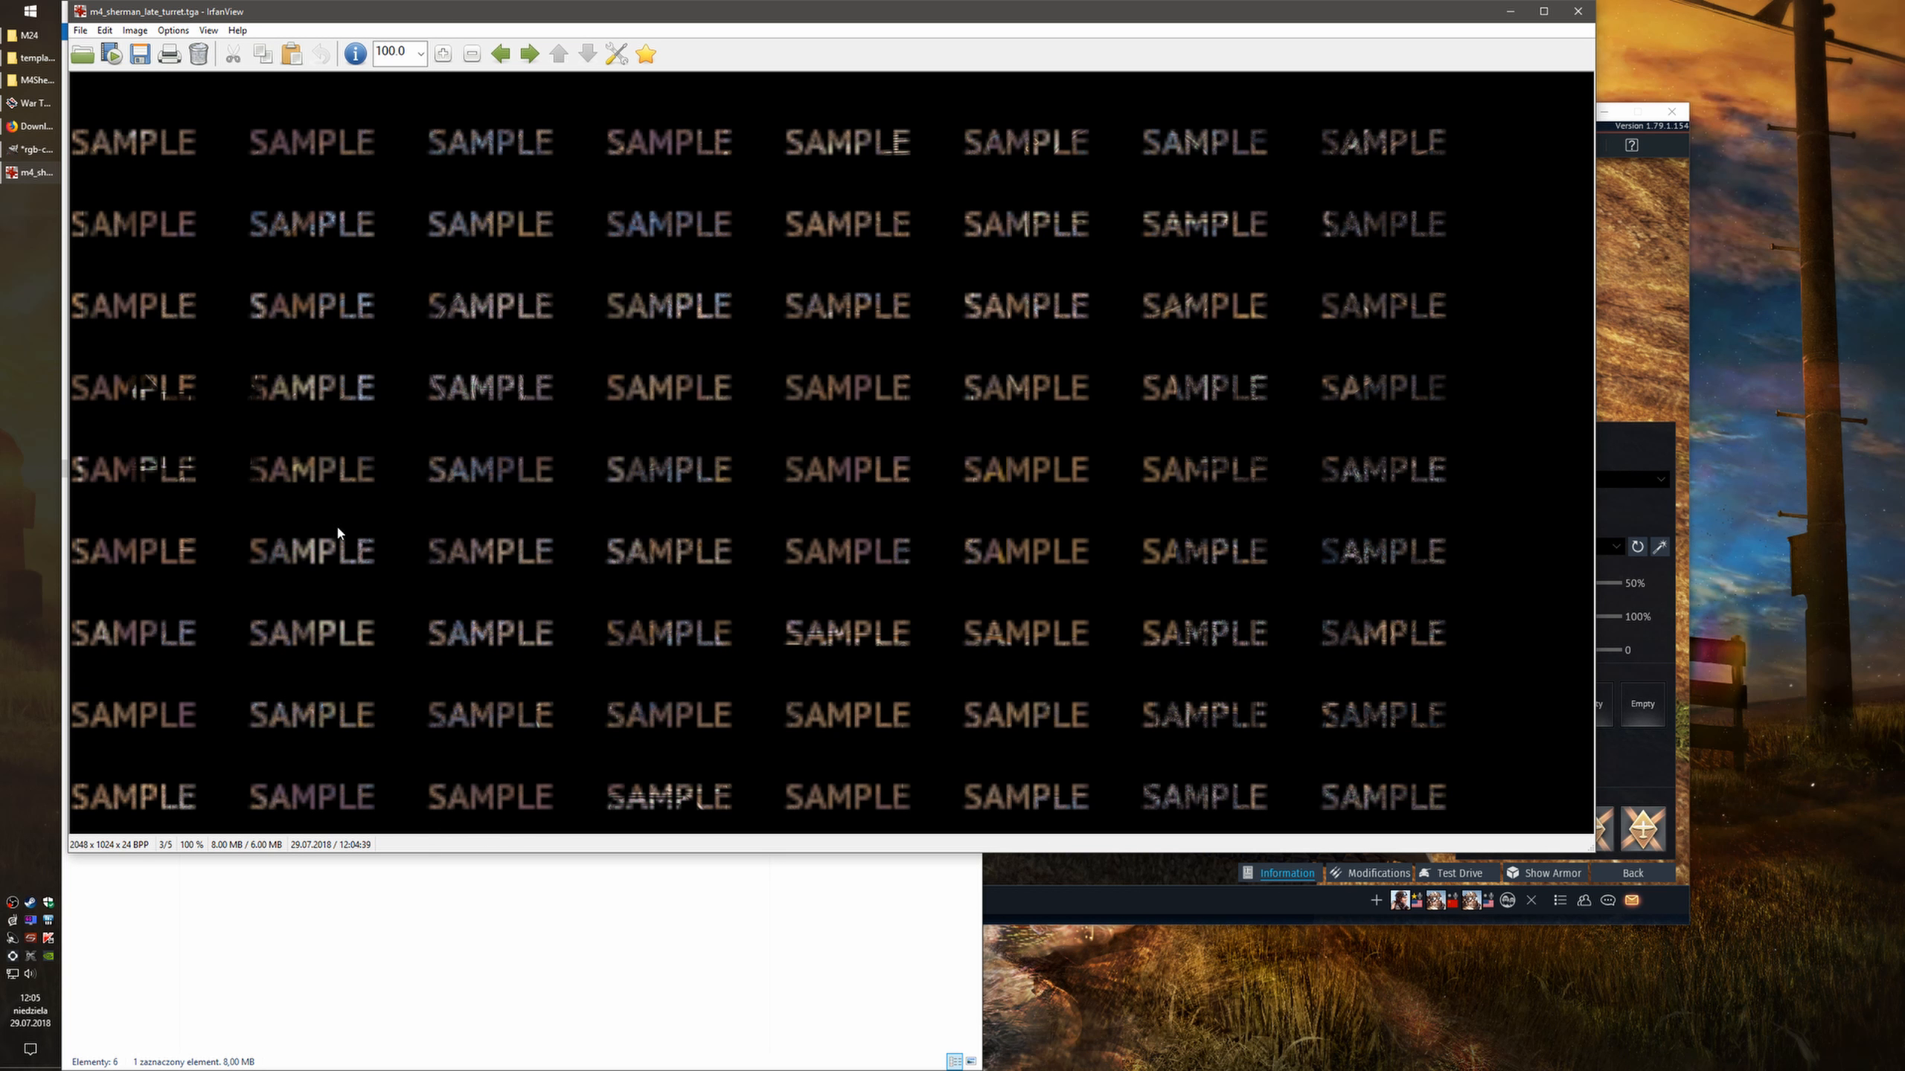
pyautogui.click(1578, 12)
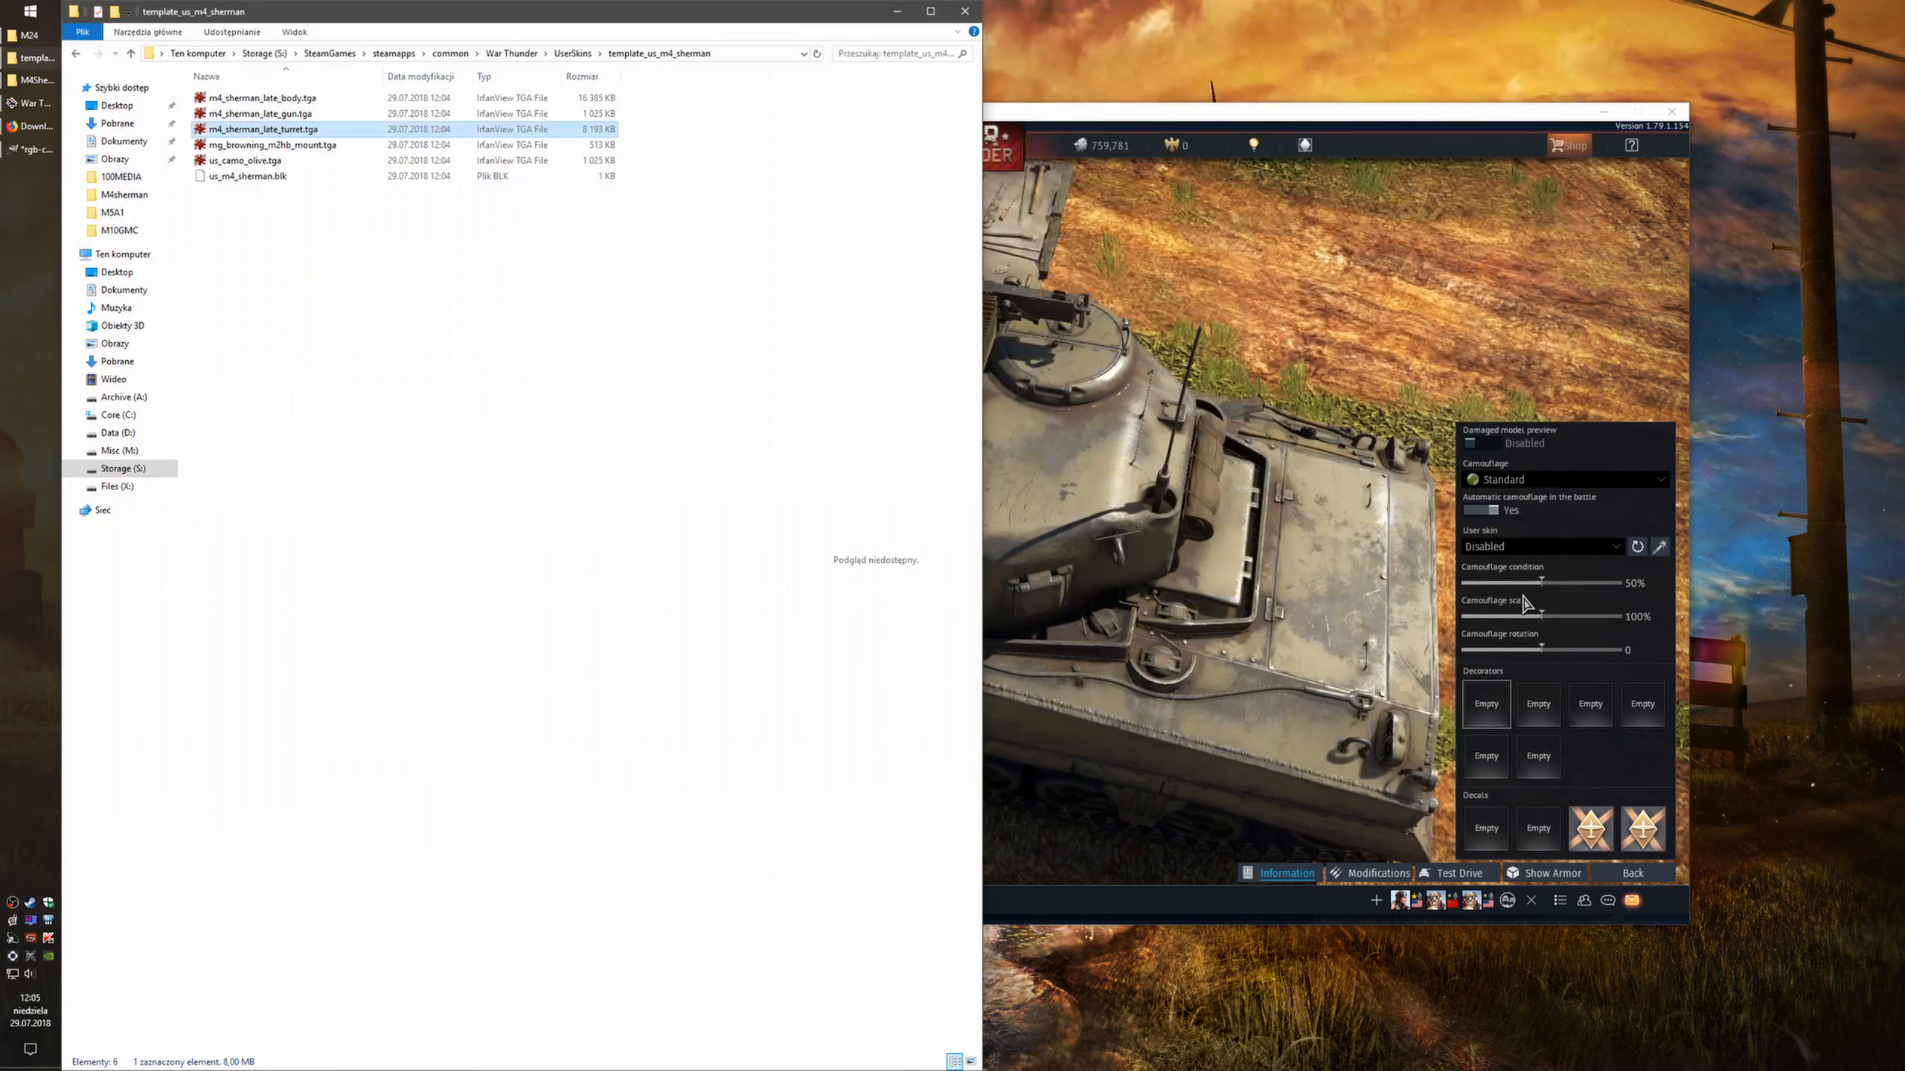
# Switch to War Thunder and set the M4's user skin to template_us_m4_sherman
pyautogui.click(1528, 605)
pyautogui.click(1545, 546)
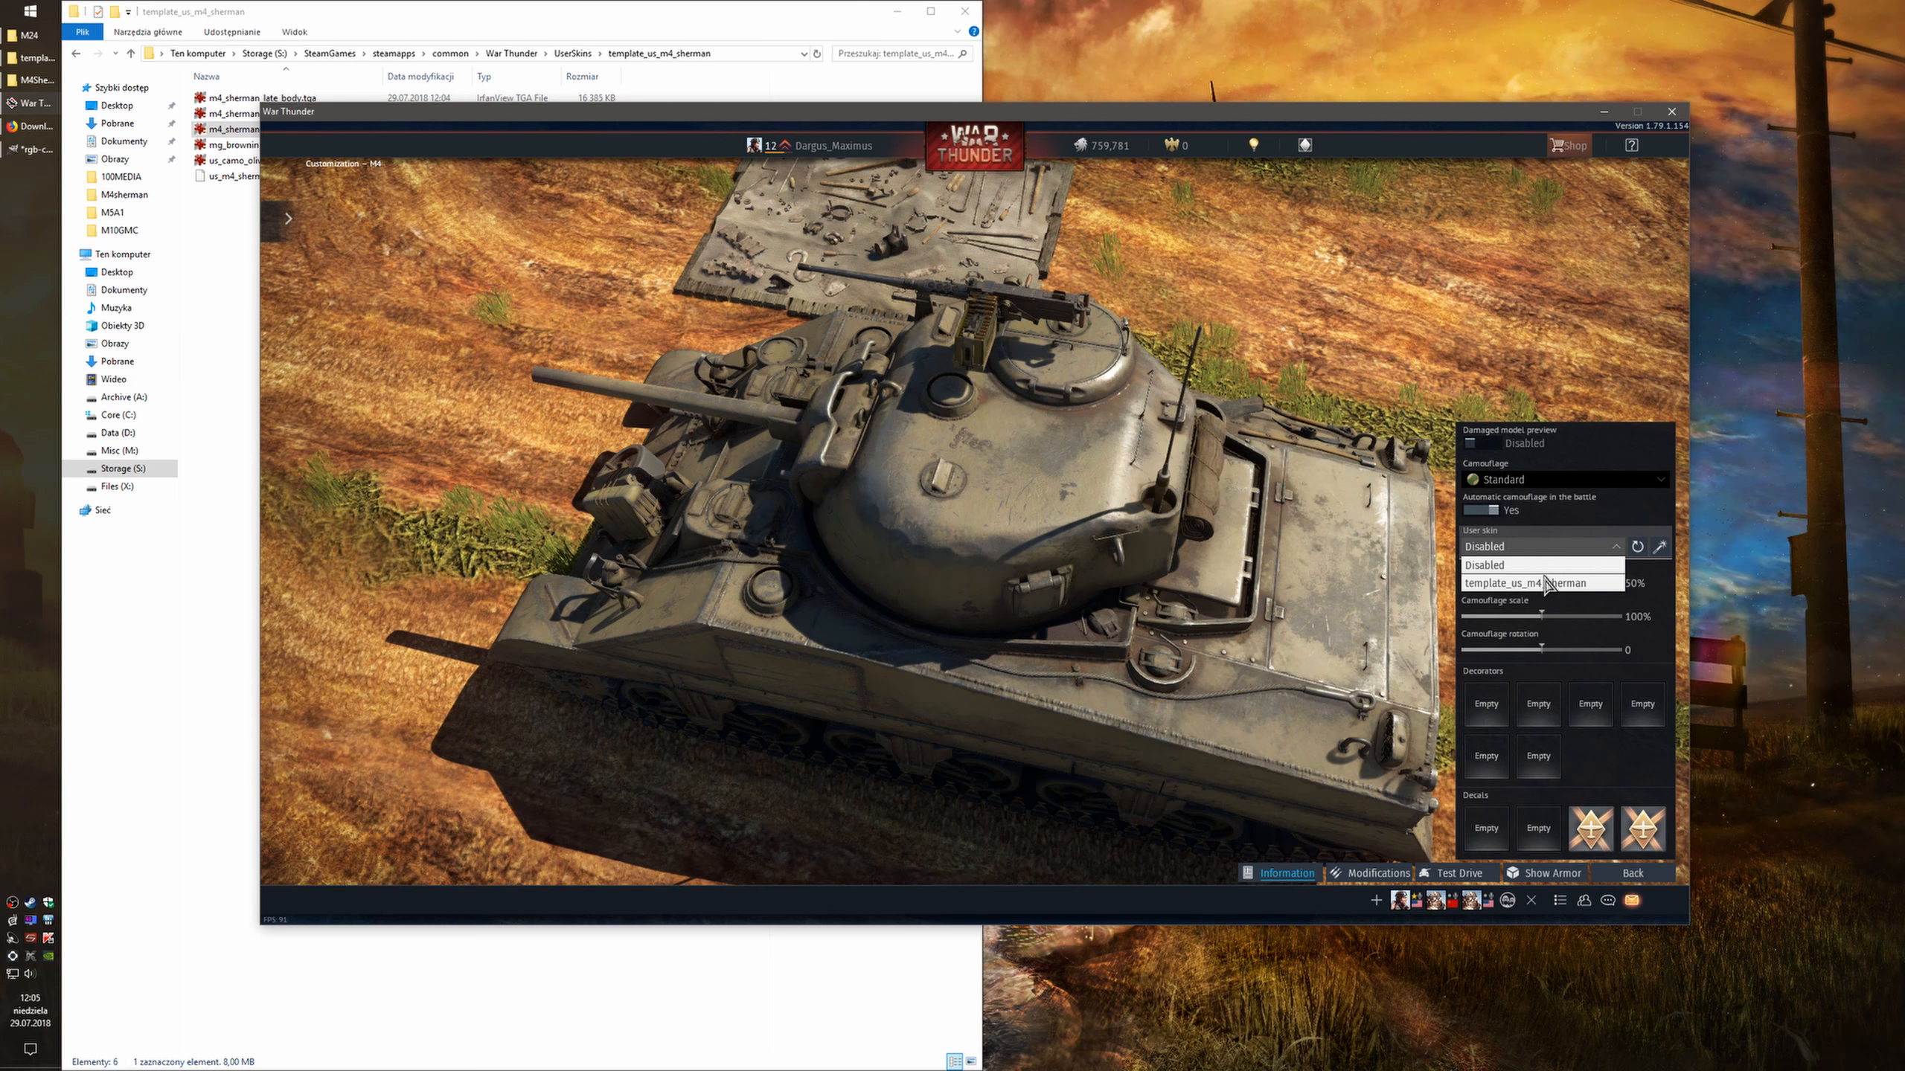
pyautogui.click(1545, 583)
pyautogui.moveTo(1207, 564); pyautogui.dragTo(1658, 552)
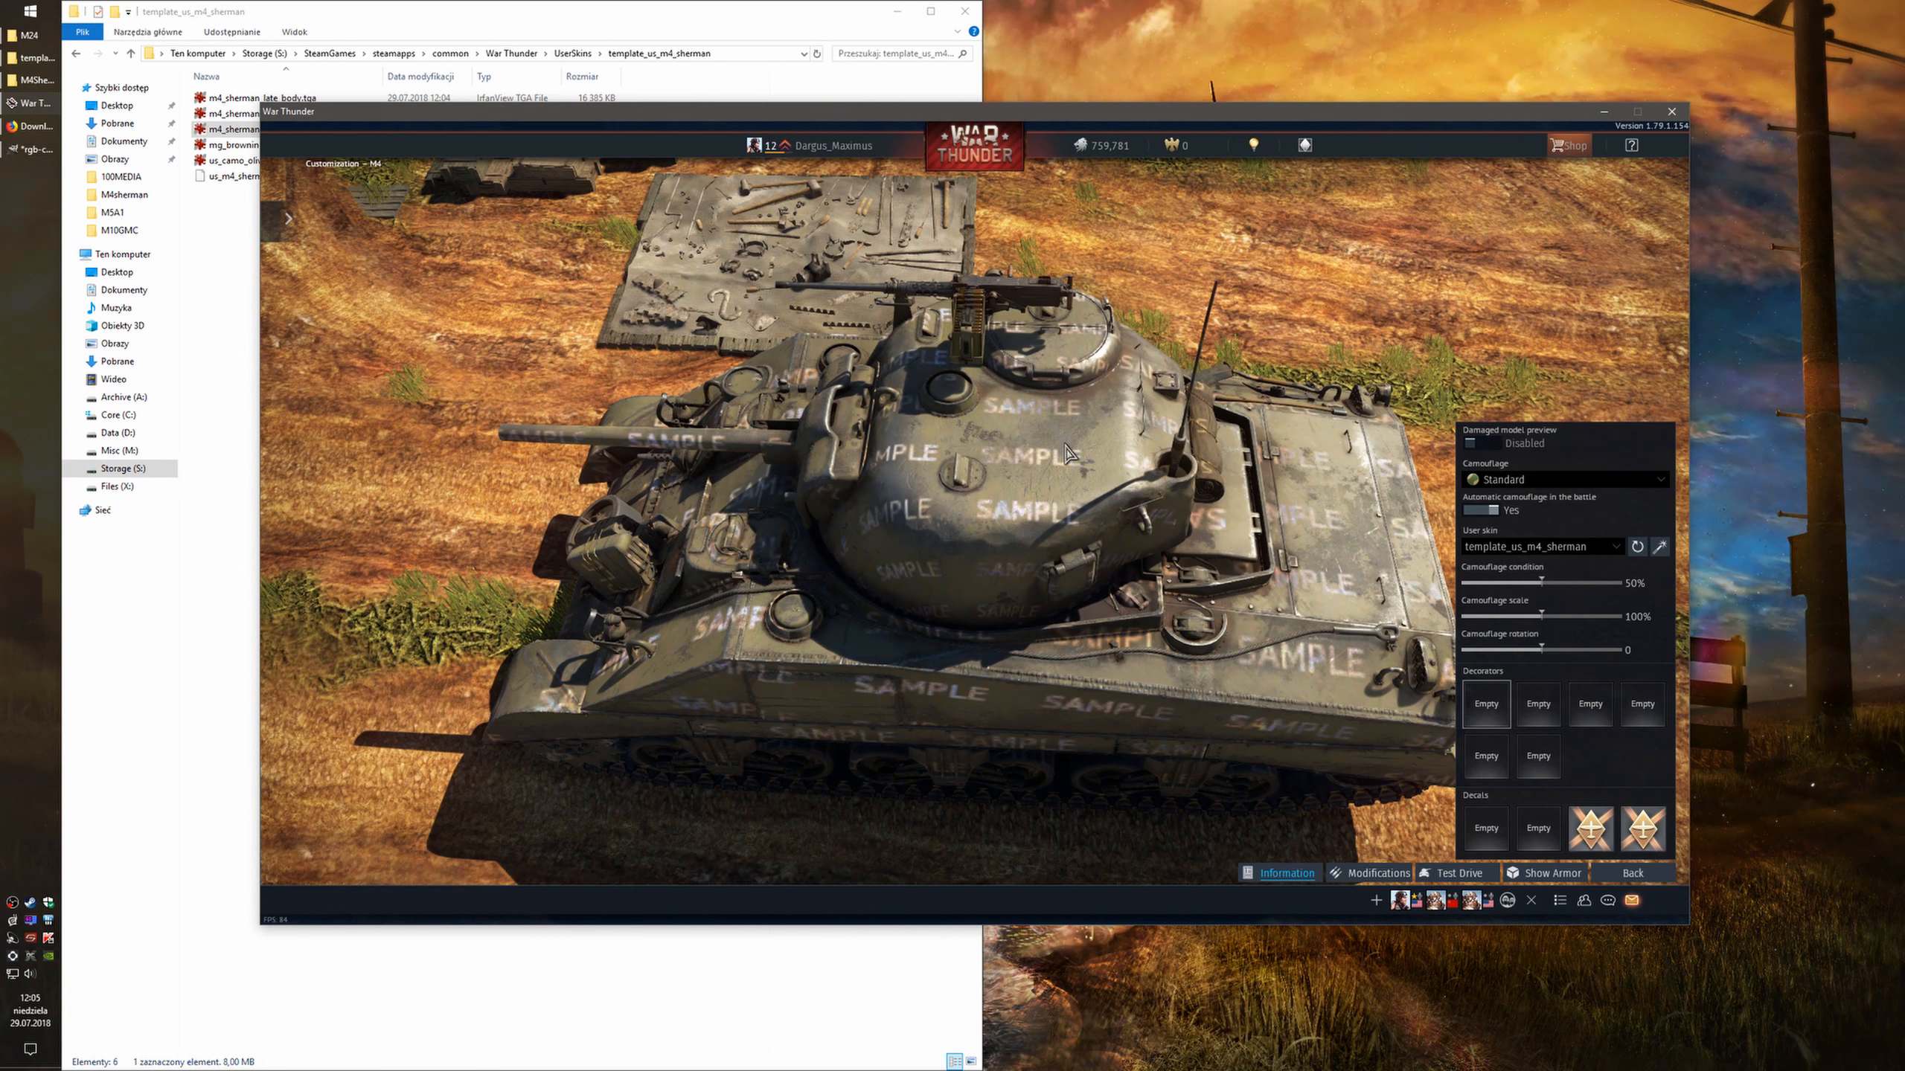
# Compare the gun, turret and body texture files in the template folder with the matching parts of the M4 model
pyautogui.click(230, 266)
pyautogui.click(341, 130)
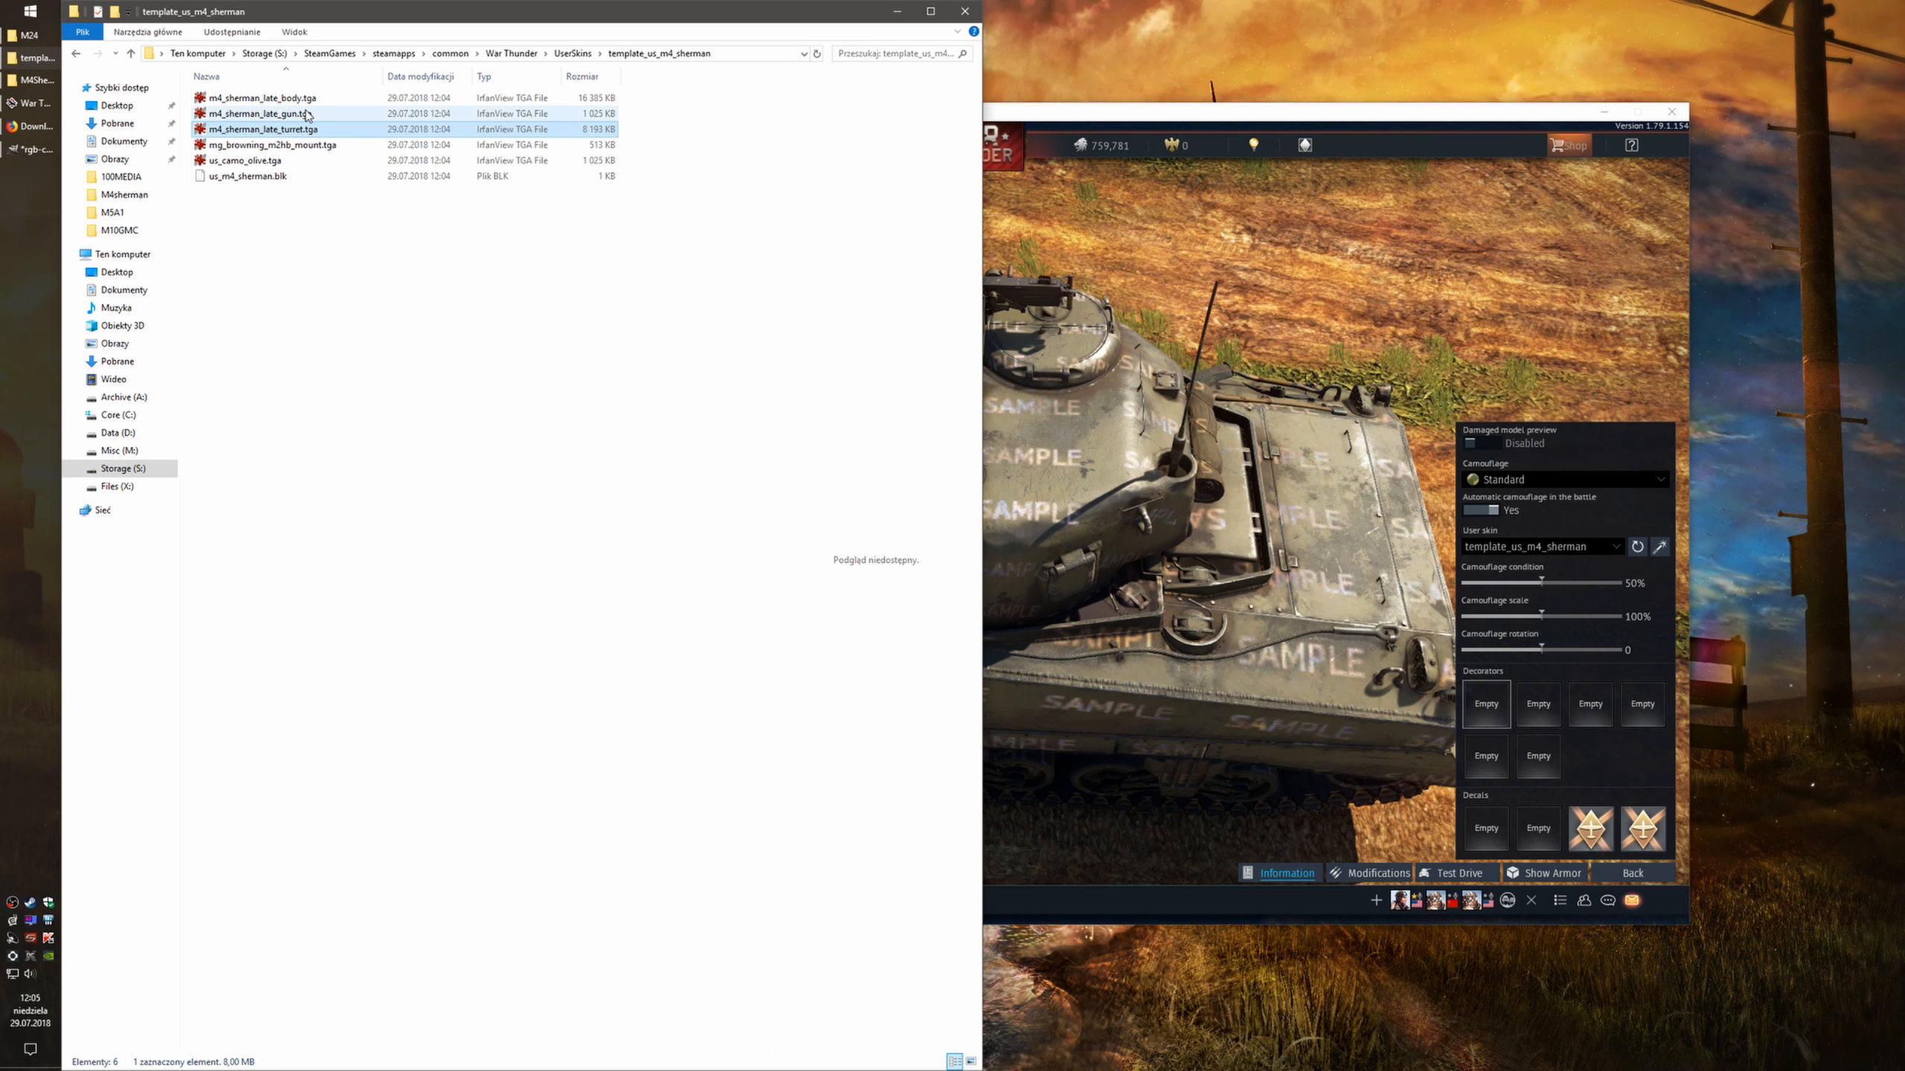
pyautogui.click(306, 114)
pyautogui.click(1065, 456)
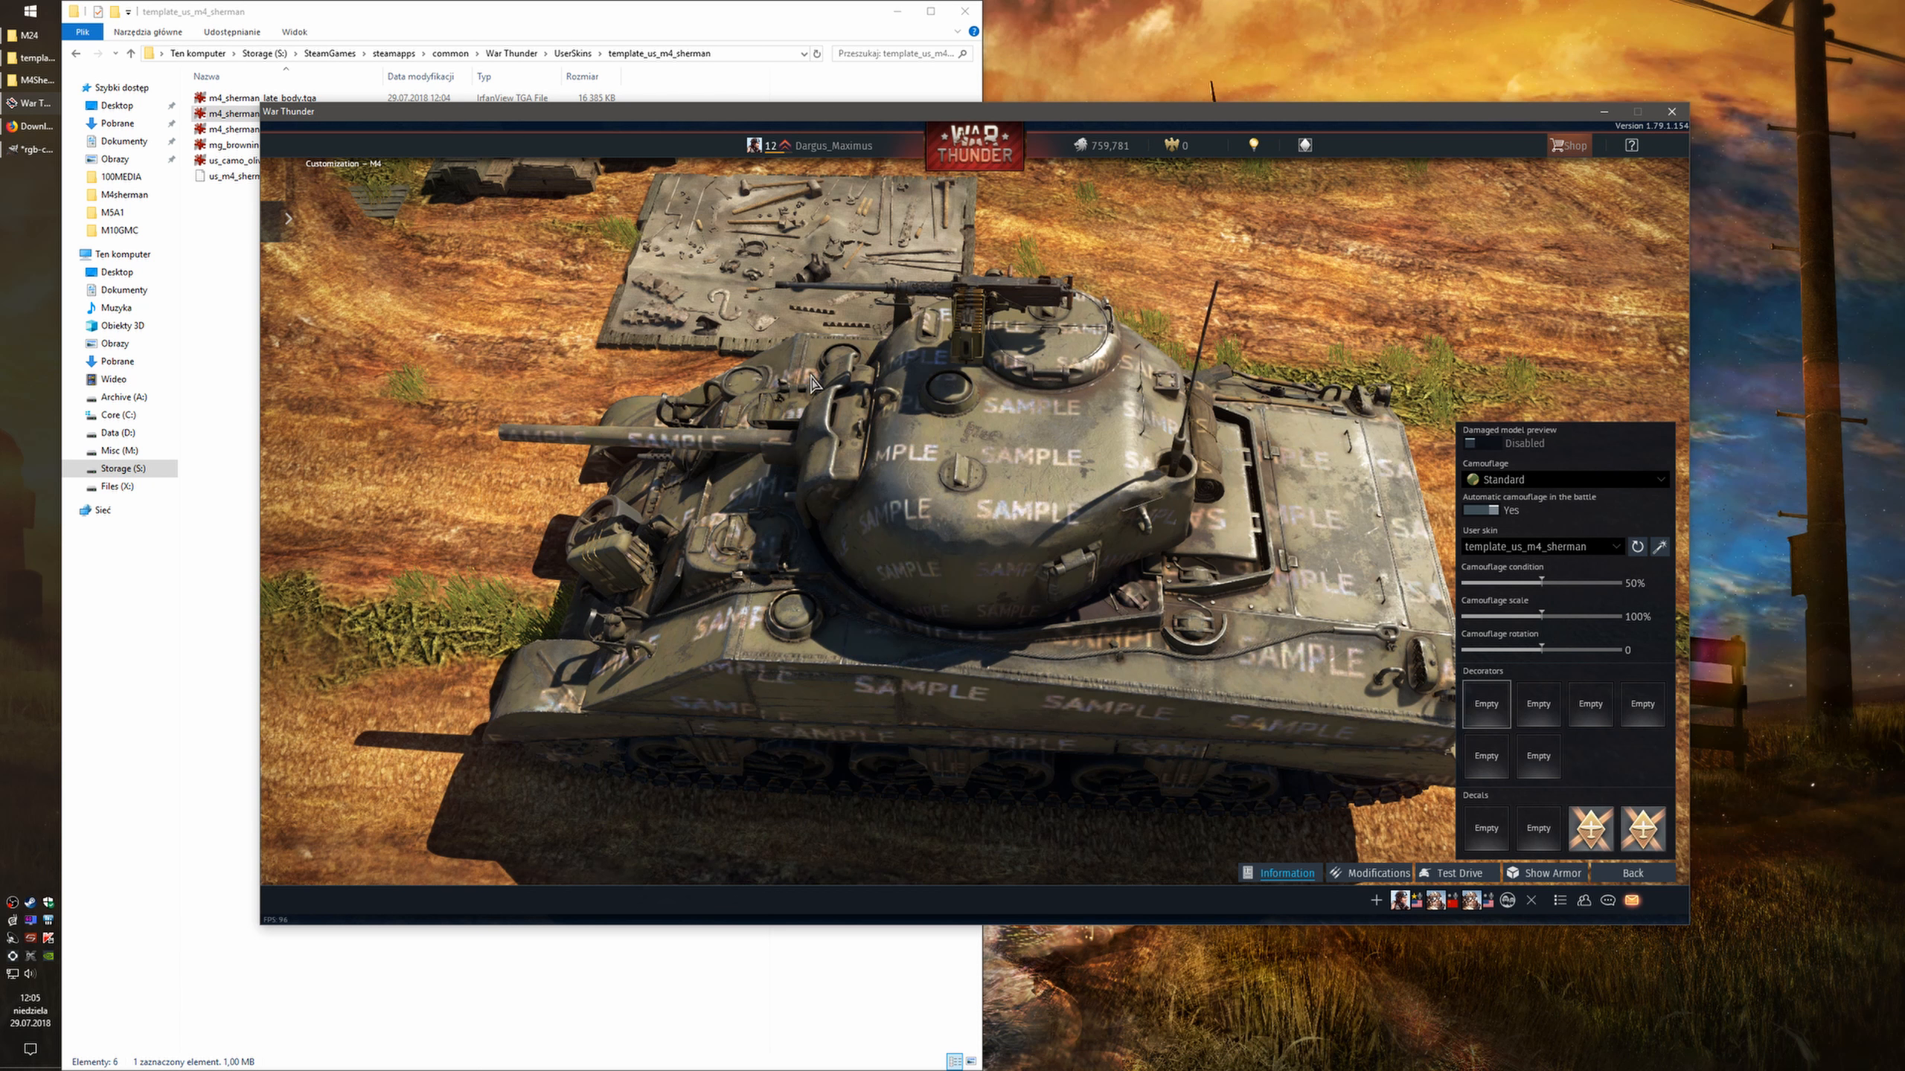
pyautogui.click(217, 281)
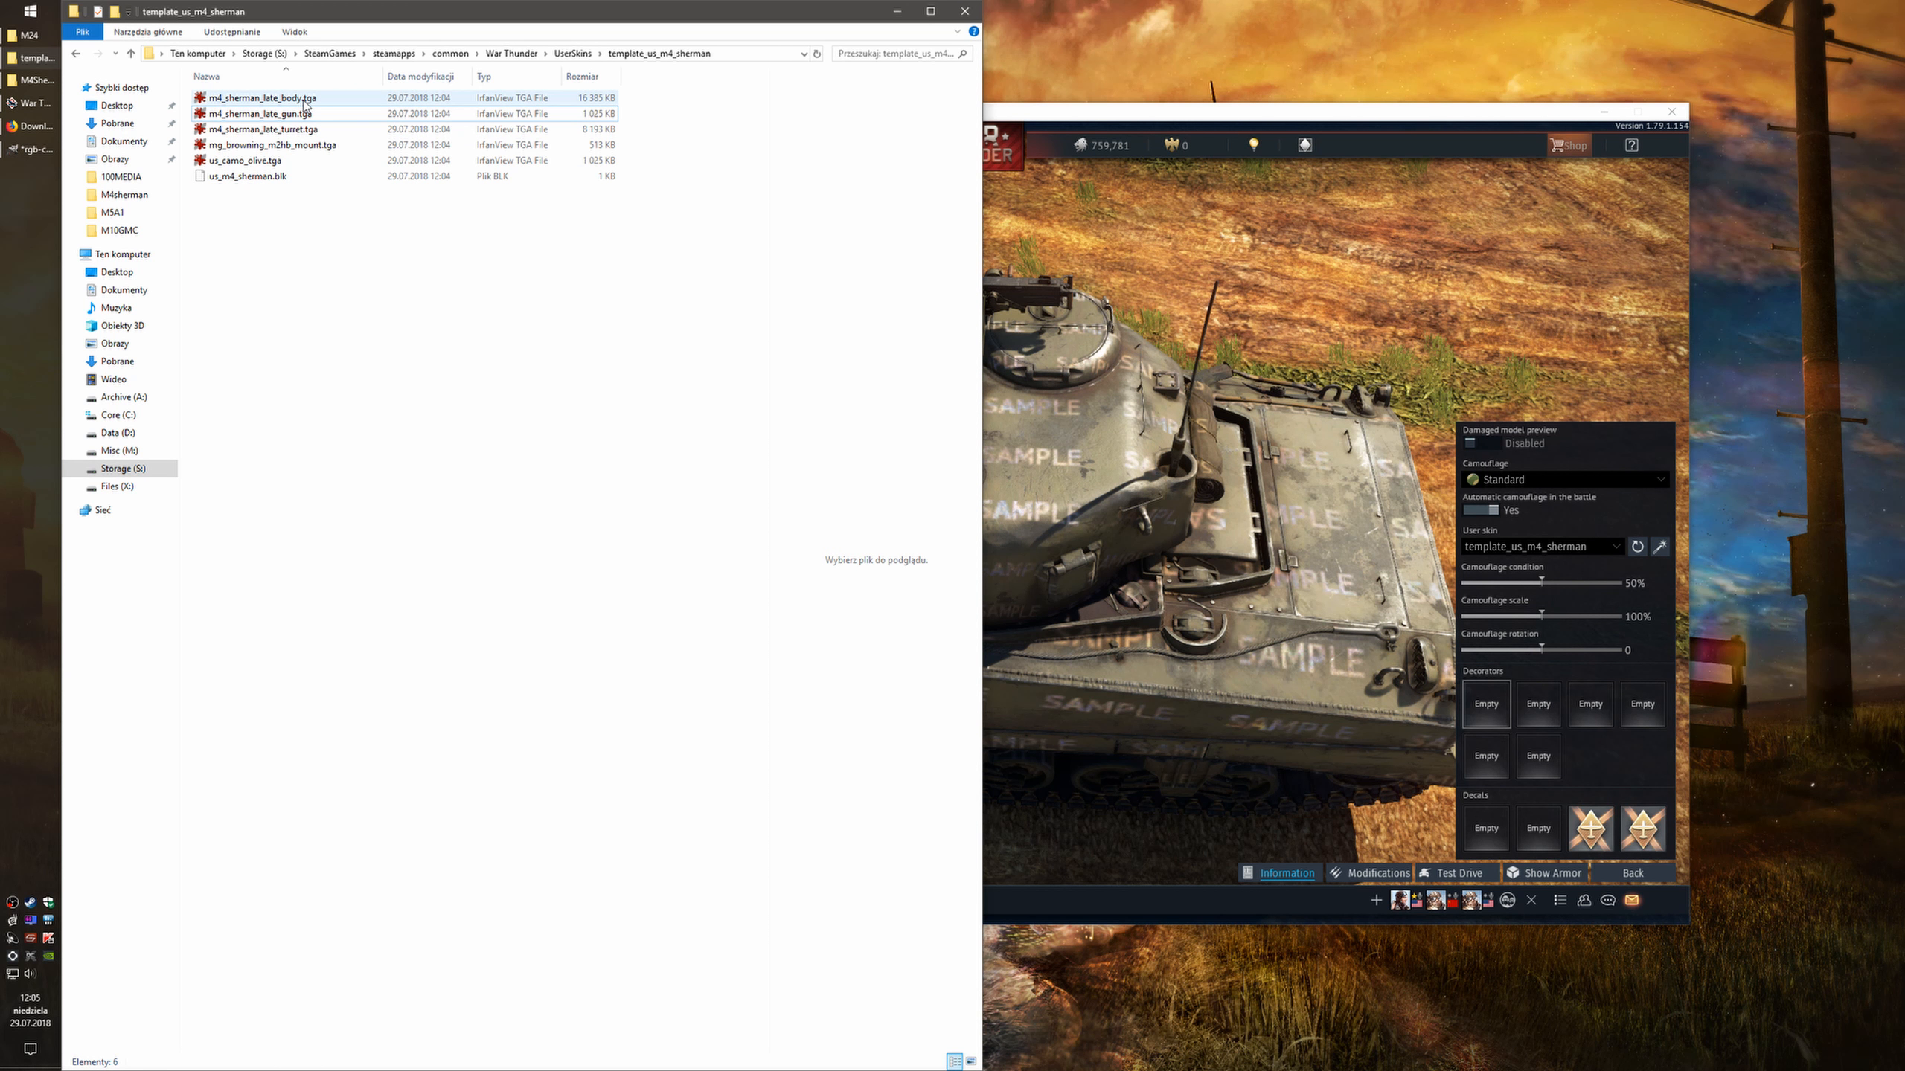
pyautogui.click(317, 132)
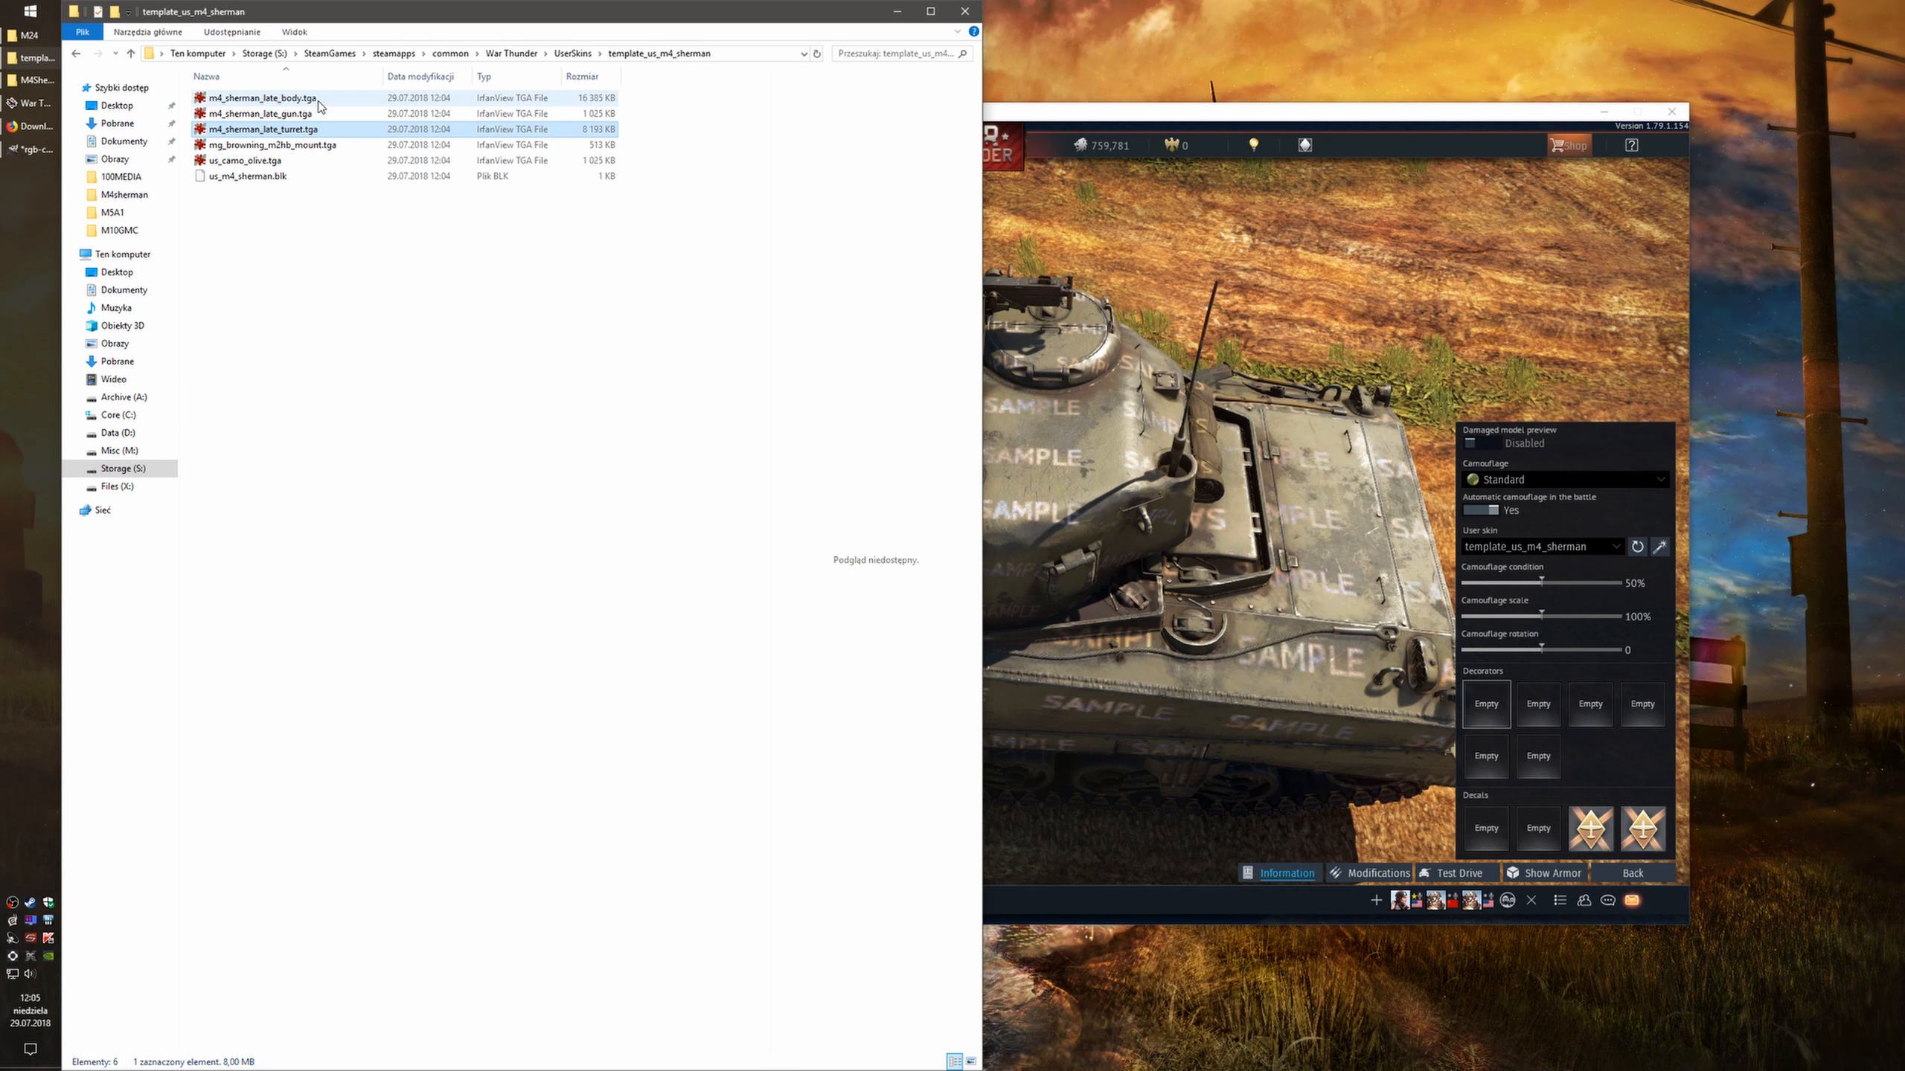
pyautogui.click(318, 102)
pyautogui.click(1200, 544)
pyautogui.moveTo(1206, 529); pyautogui.dragTo(1162, 542)
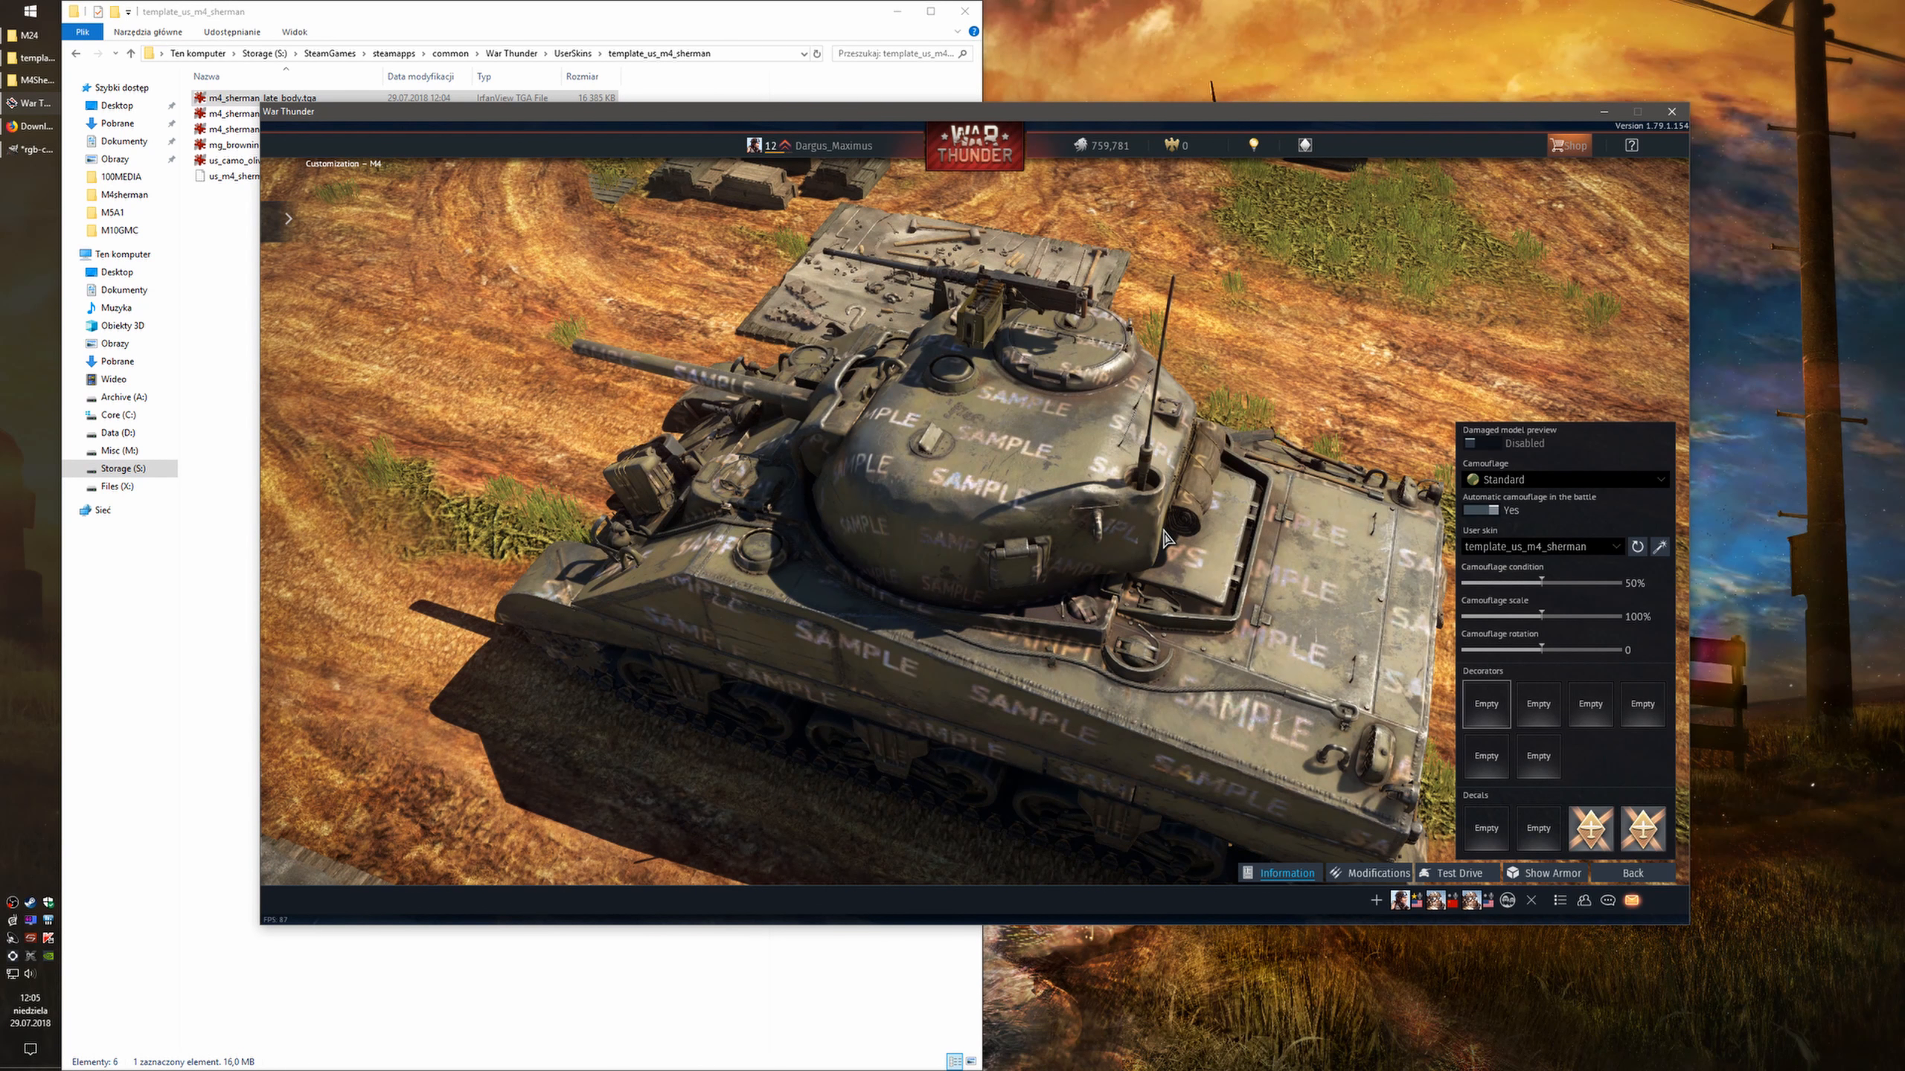
# Switch to GIMP and close all the open images, discarding their unsaved changes
pyautogui.click(216, 241)
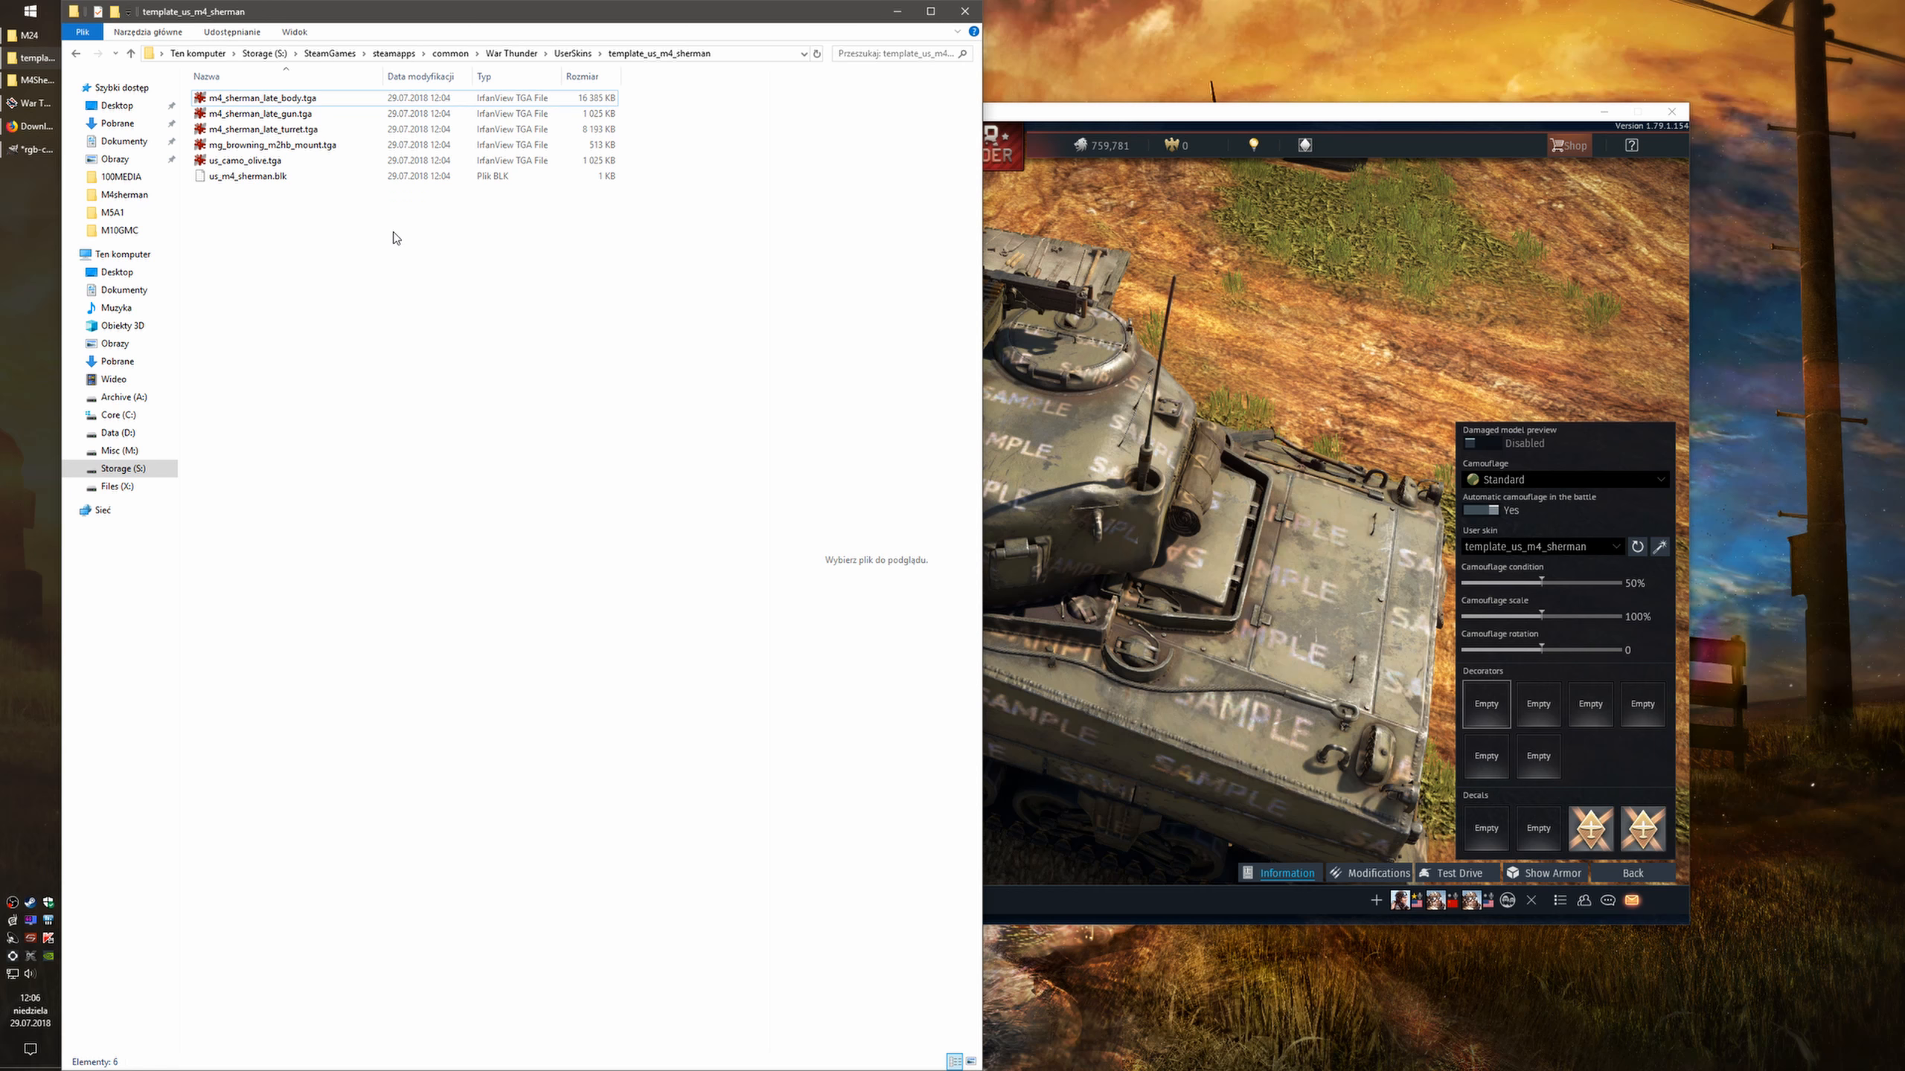
pyautogui.click(313, 129)
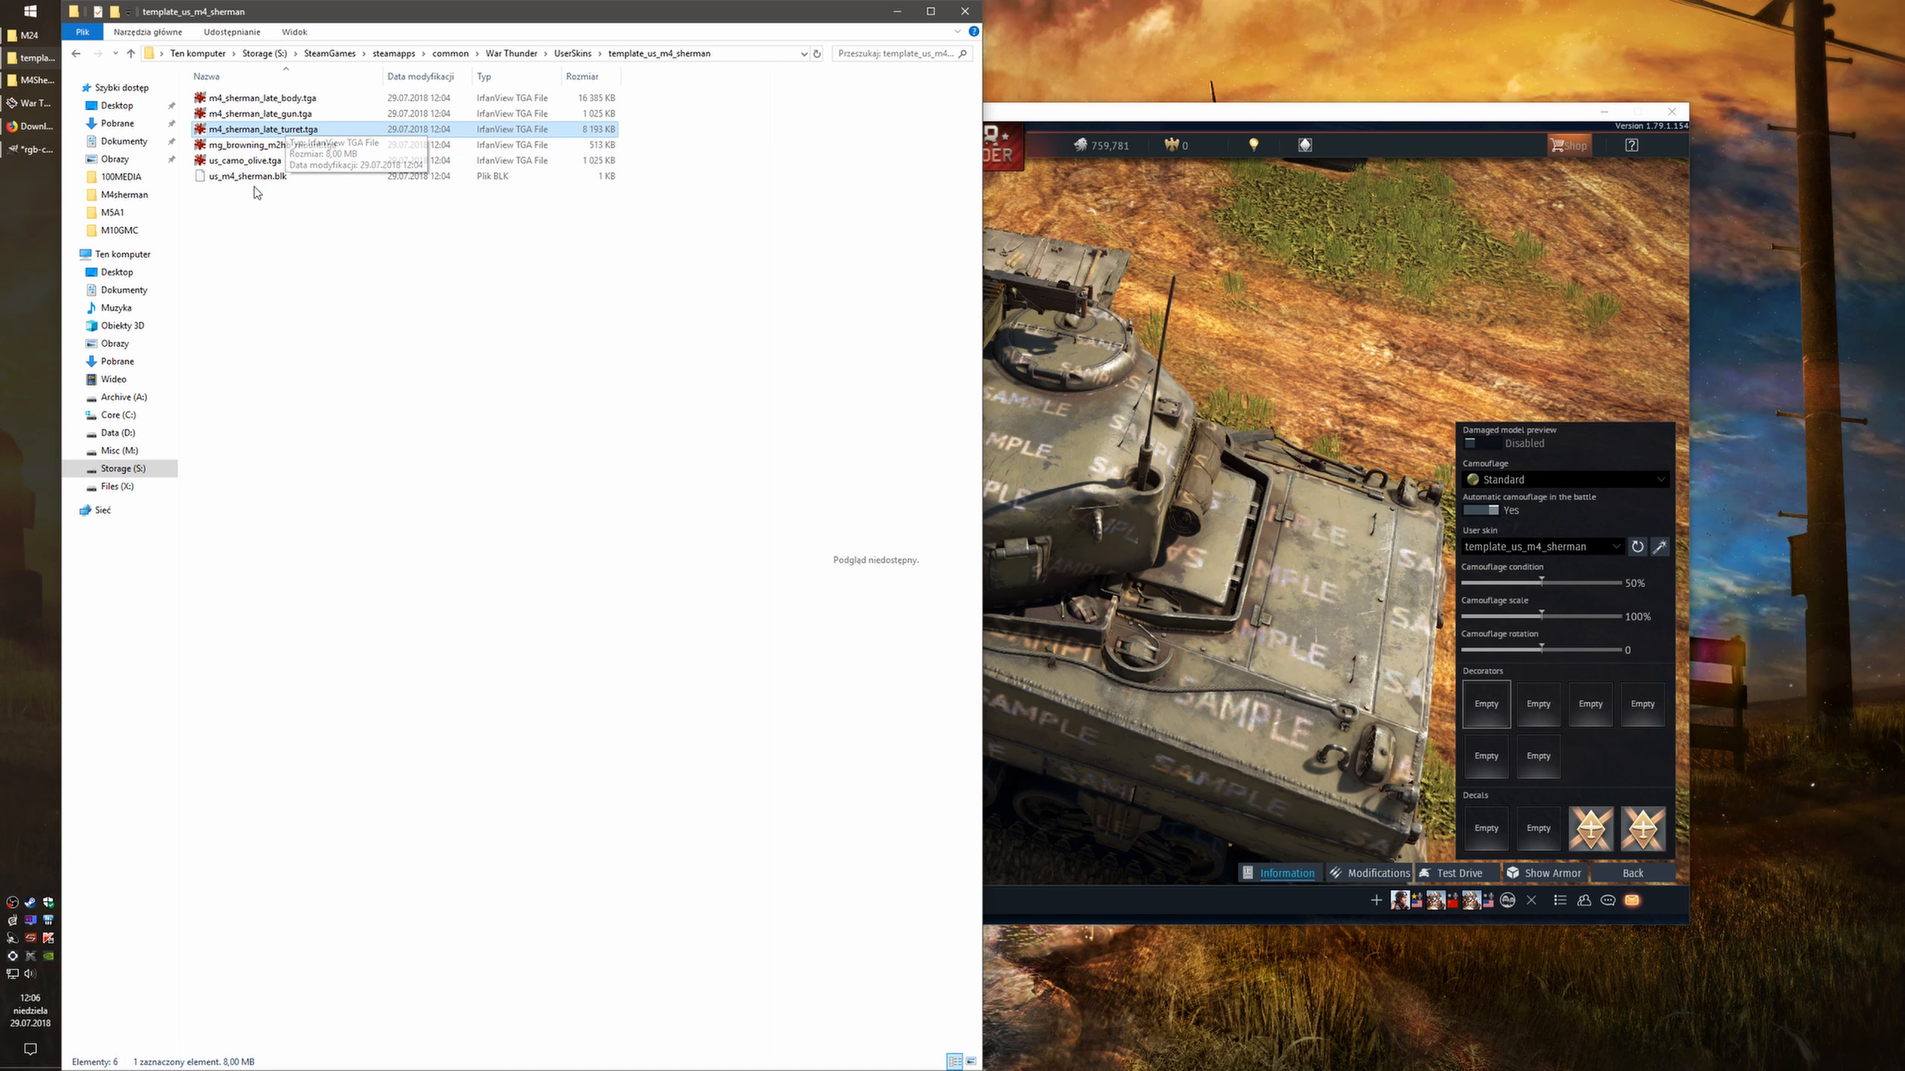
pyautogui.moveTo(32, 150)
pyautogui.click(340, 272)
pyautogui.click(32, 151)
pyautogui.moveTo(742, 12); pyautogui.dragTo(1123, 235)
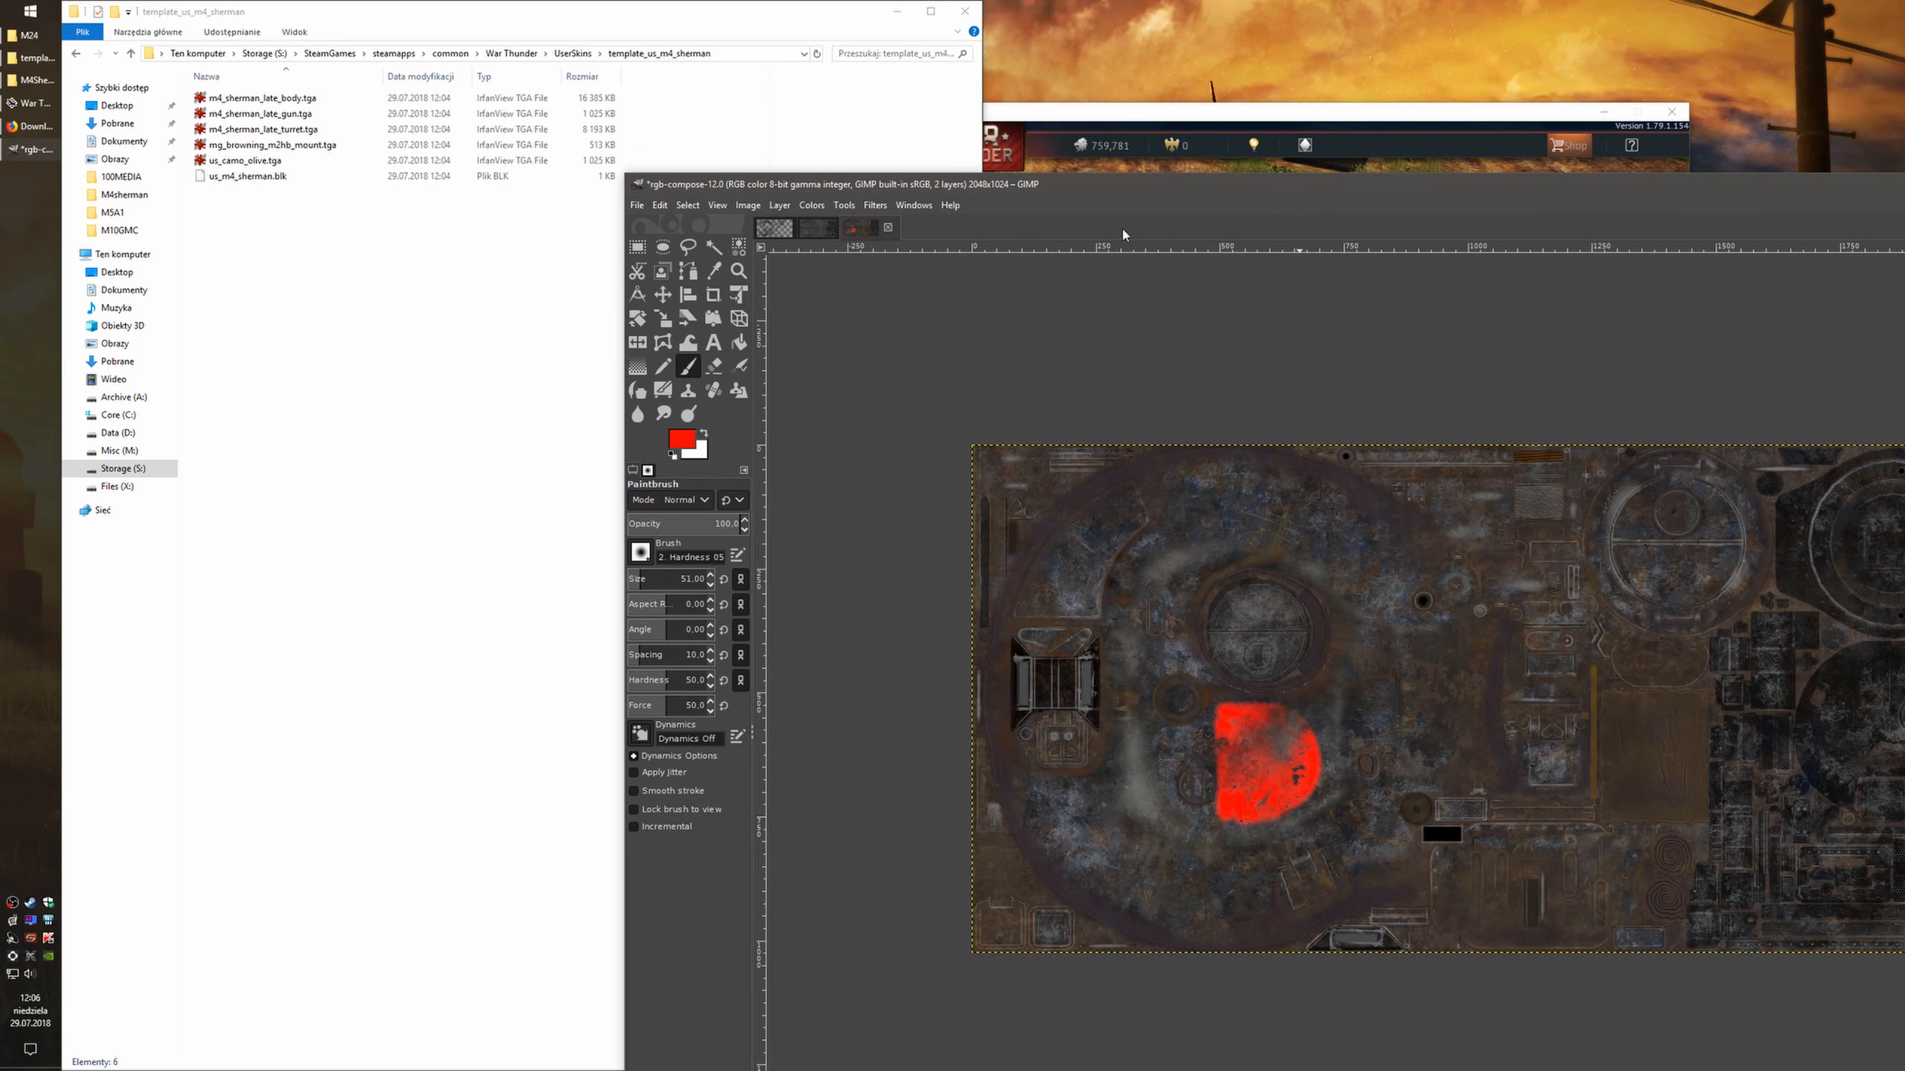
pyautogui.click(890, 229)
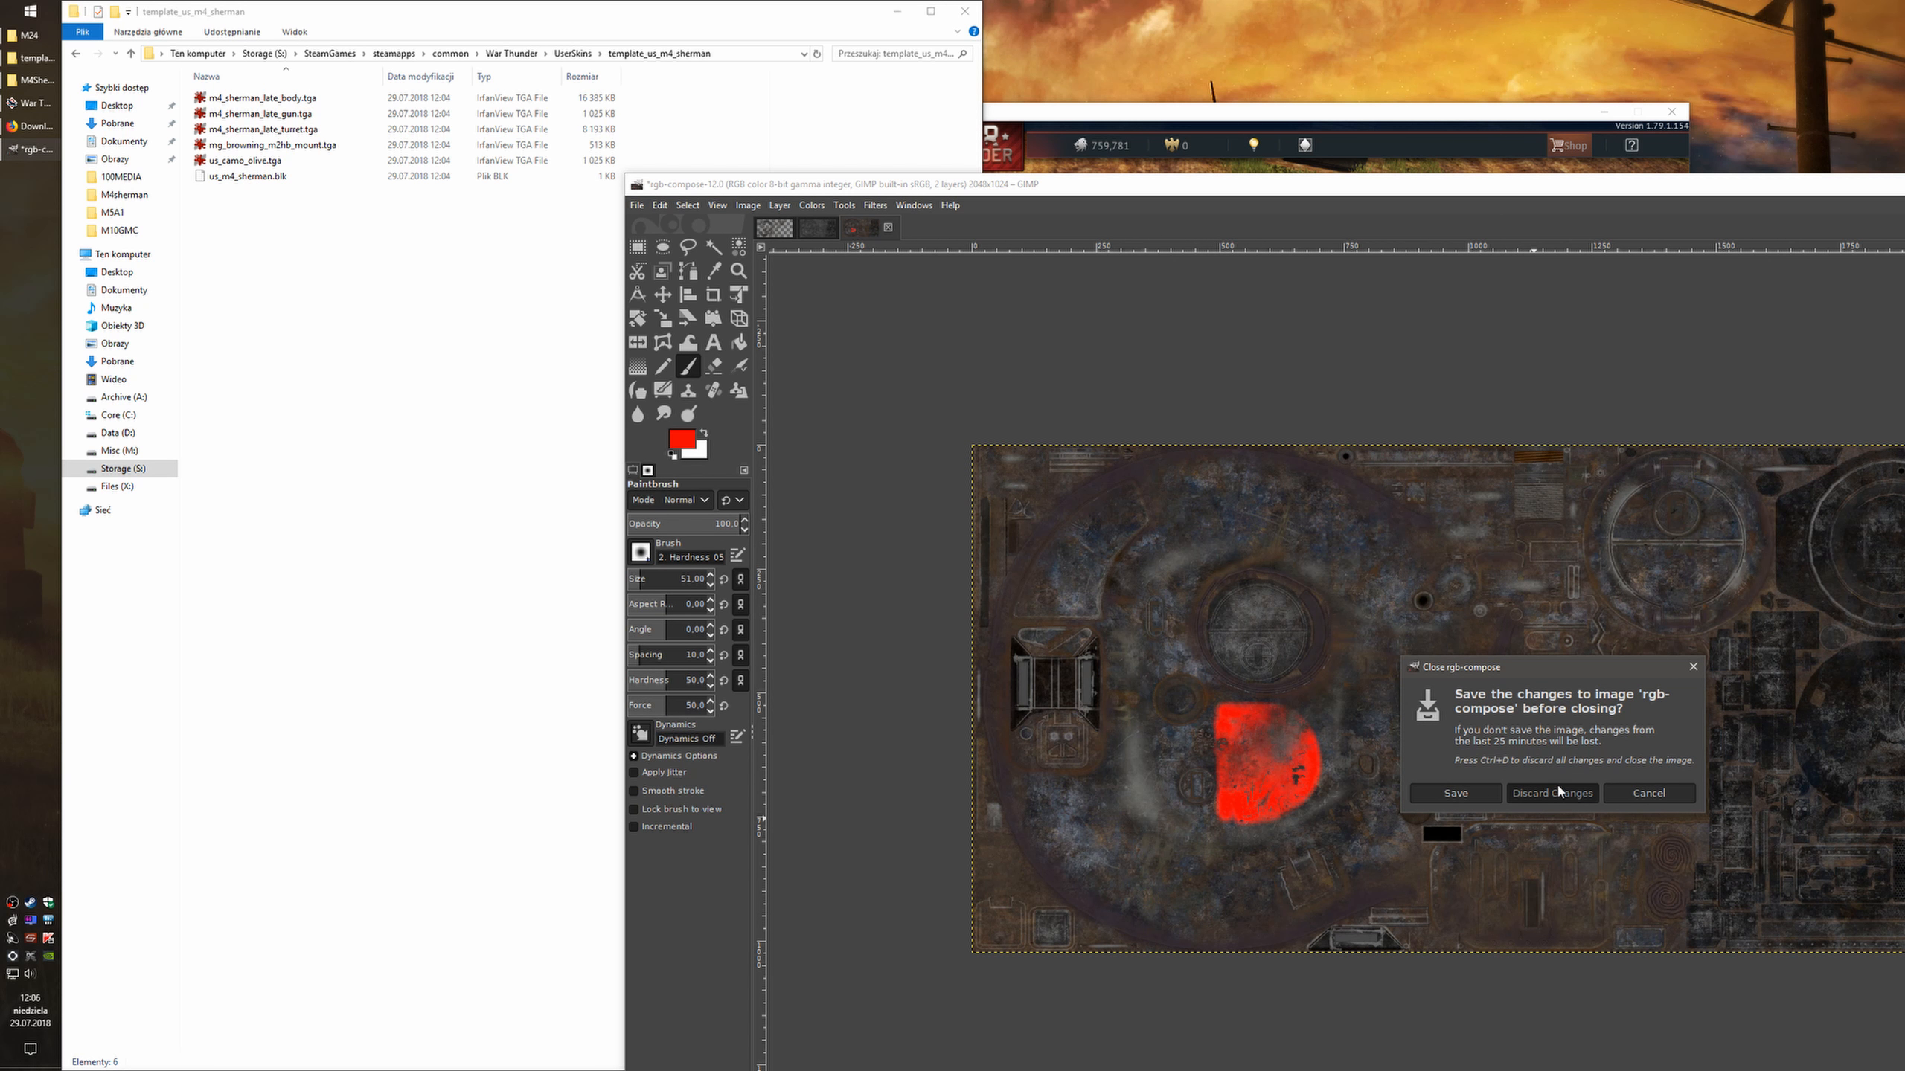
pyautogui.click(1523, 793)
pyautogui.click(844, 228)
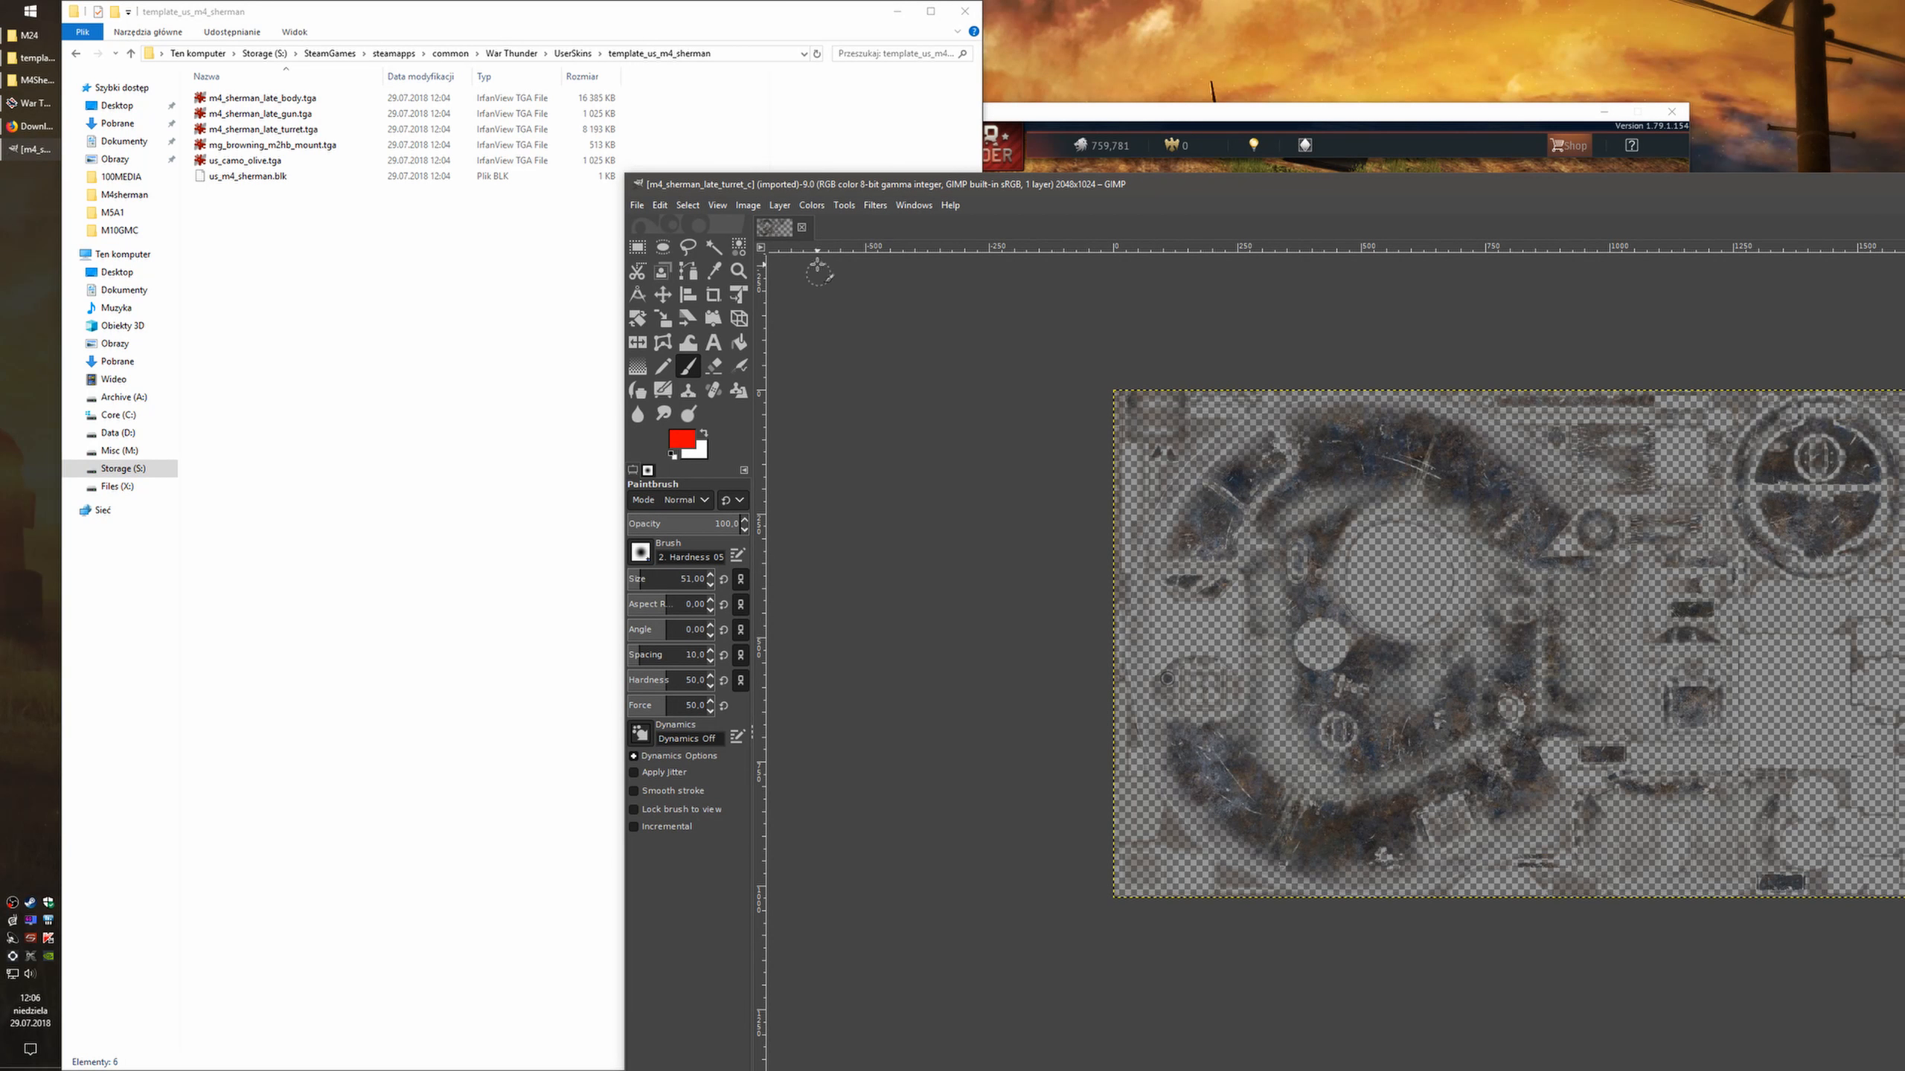
pyautogui.click(811, 228)
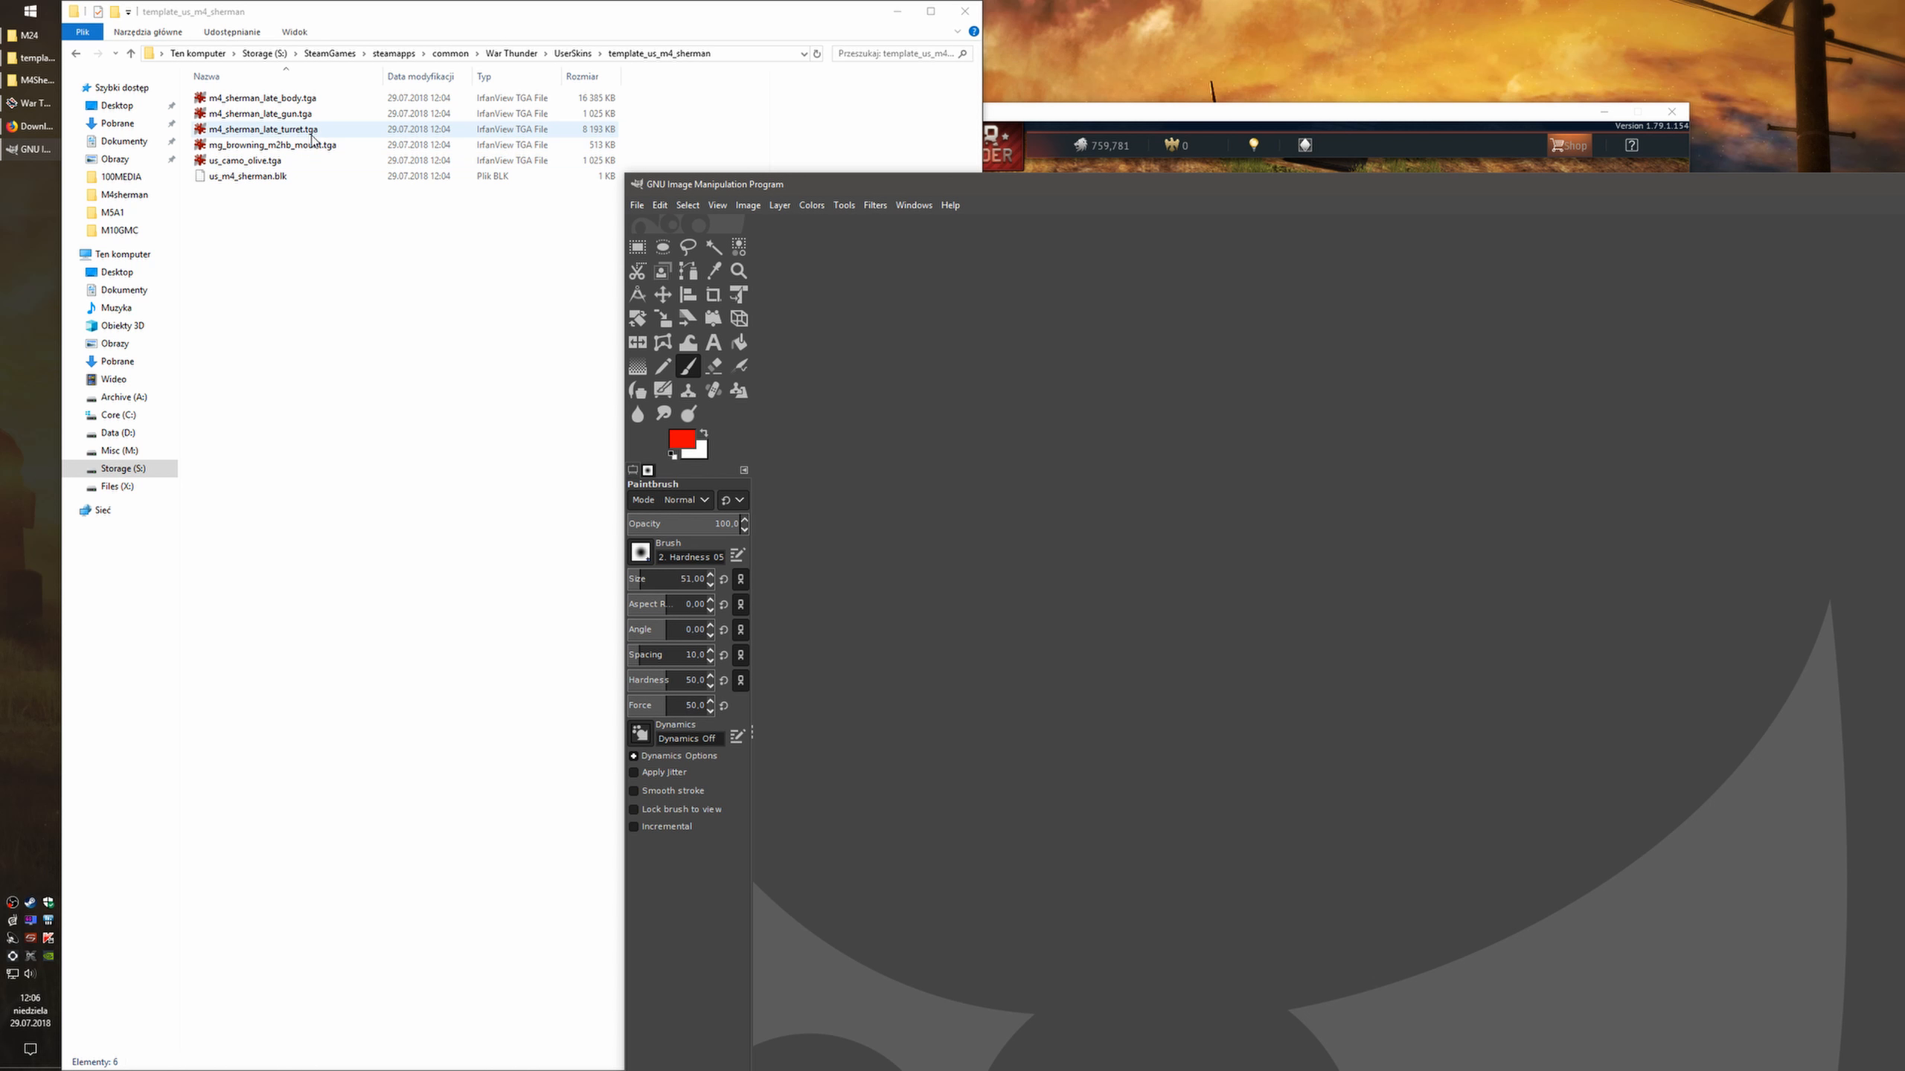
# Load m4_sherman_late_turret.tga from the template folder into GIMP and delete the folder's five TGA files
pyautogui.click(337, 132)
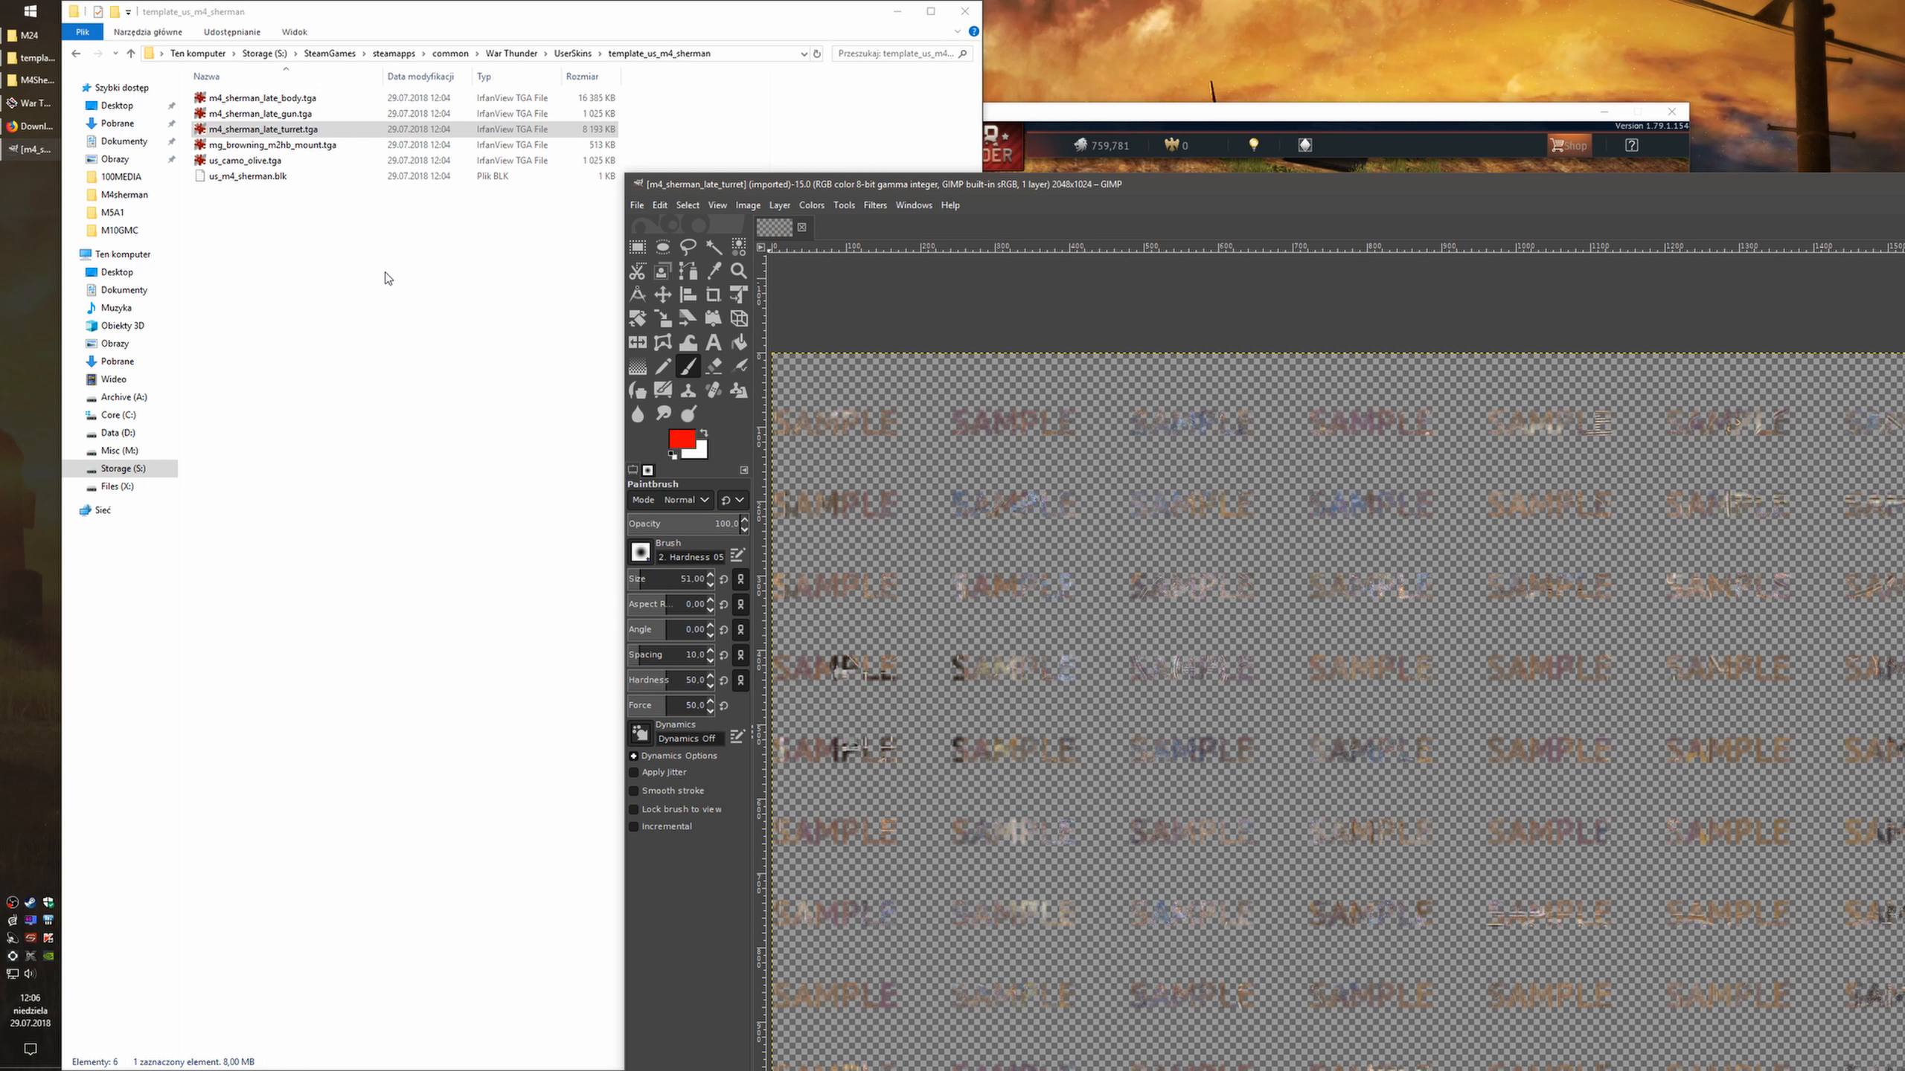
pyautogui.moveTo(951, 197); pyautogui.dragTo(724, 279)
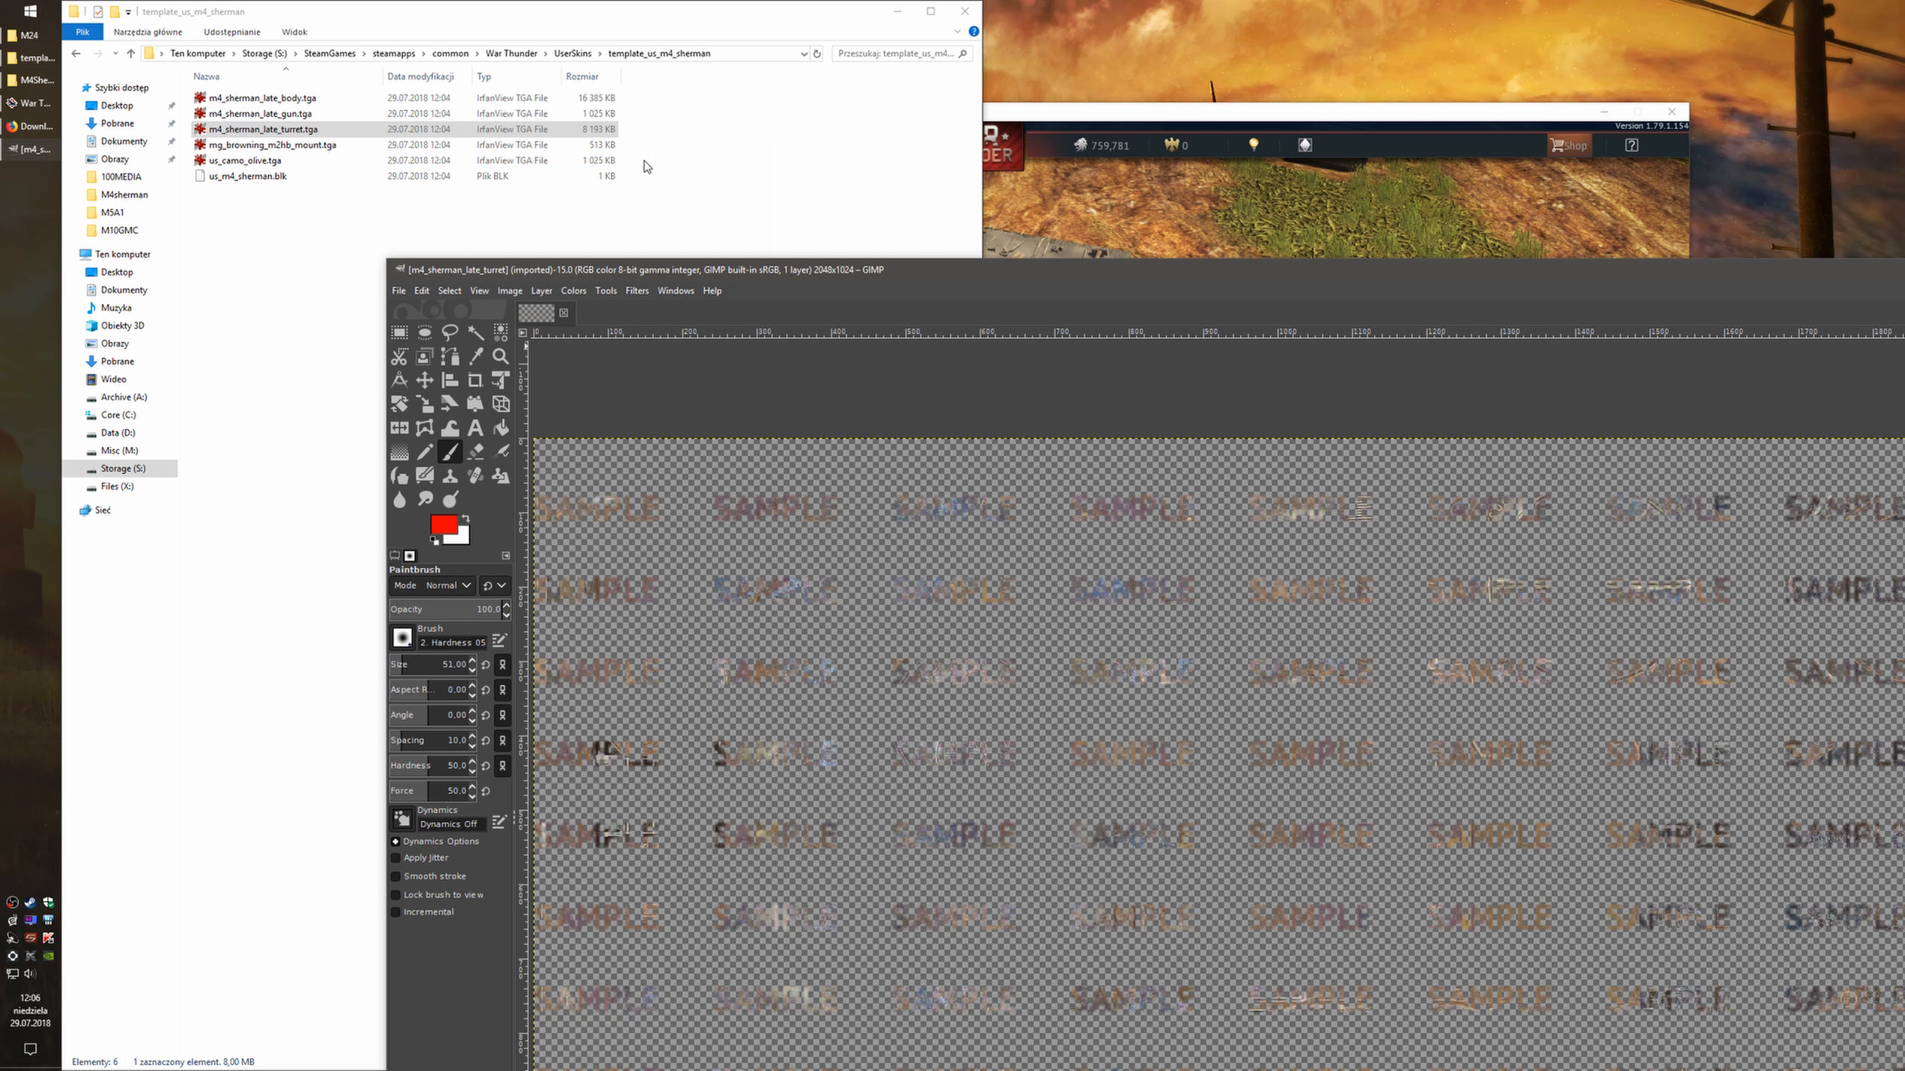
pyautogui.moveTo(646, 167); pyautogui.dragTo(298, 86)
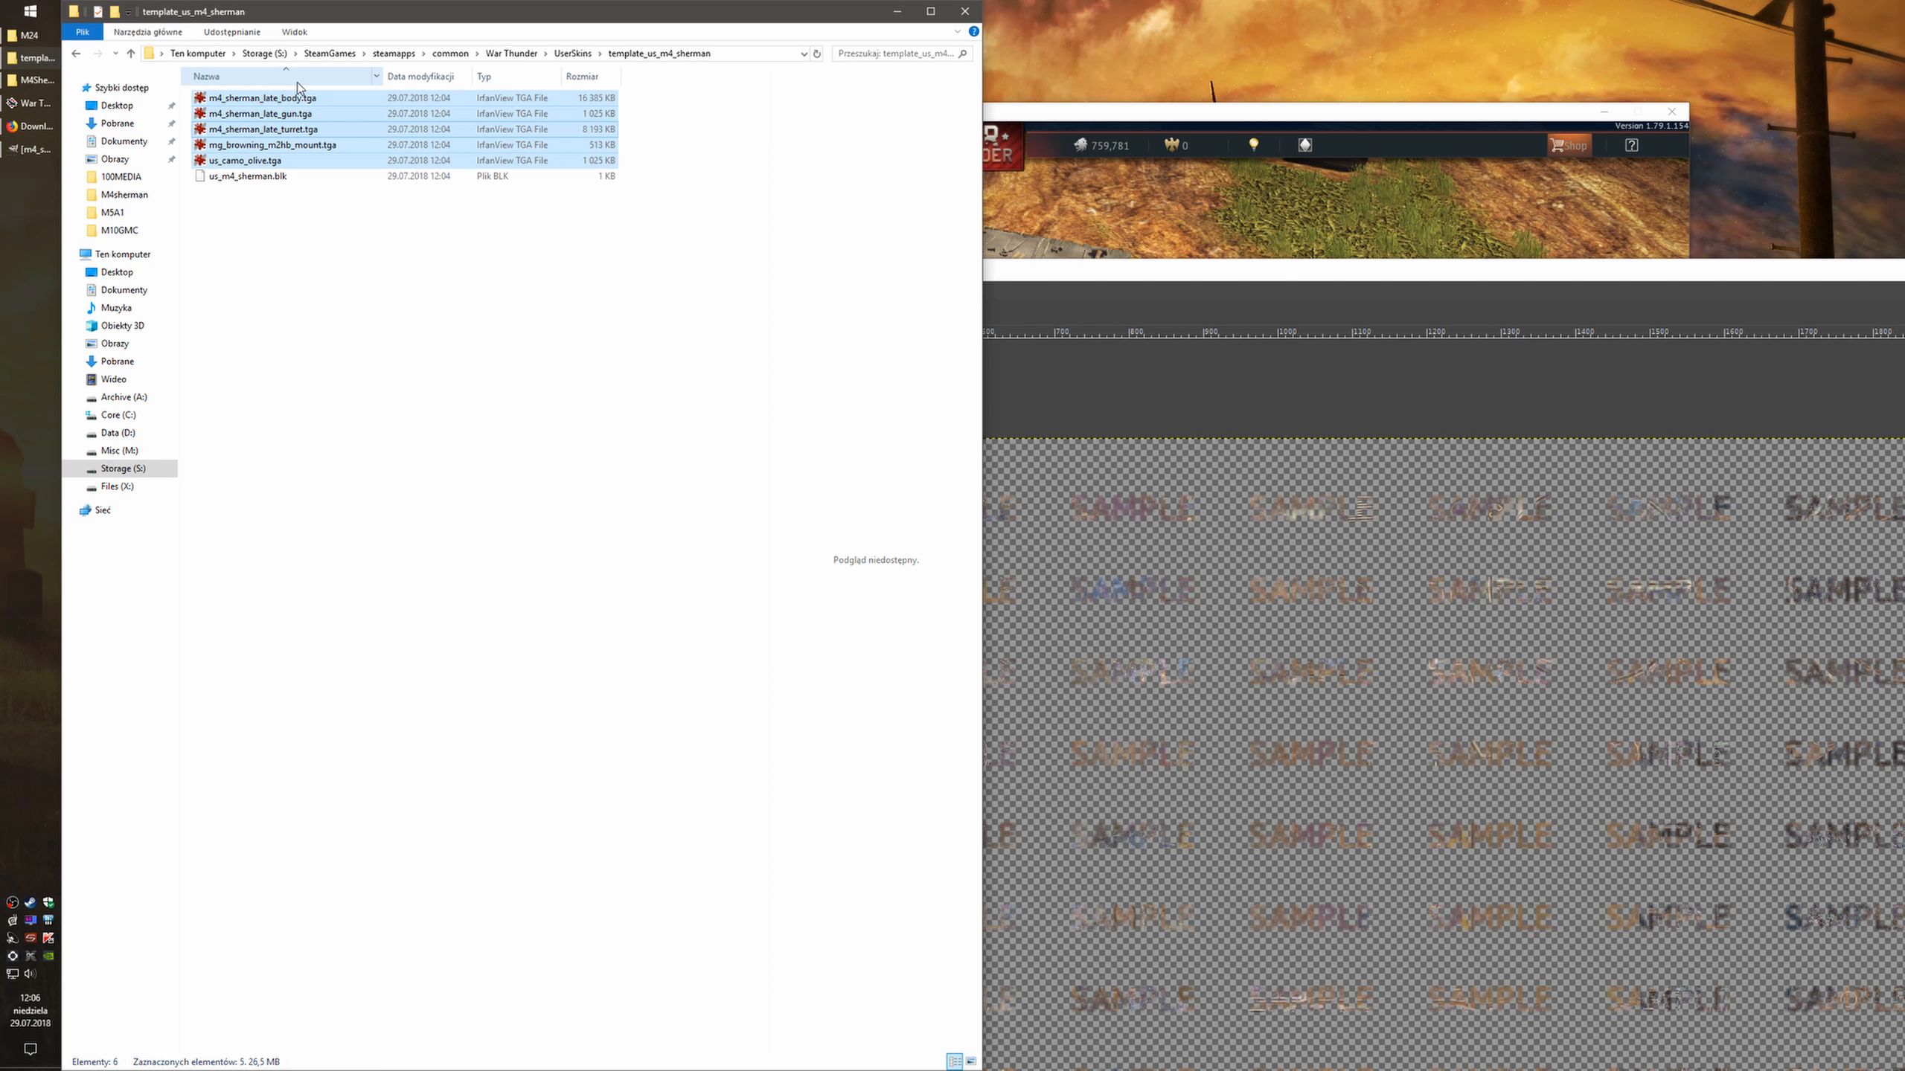
pyautogui.press('Delete')
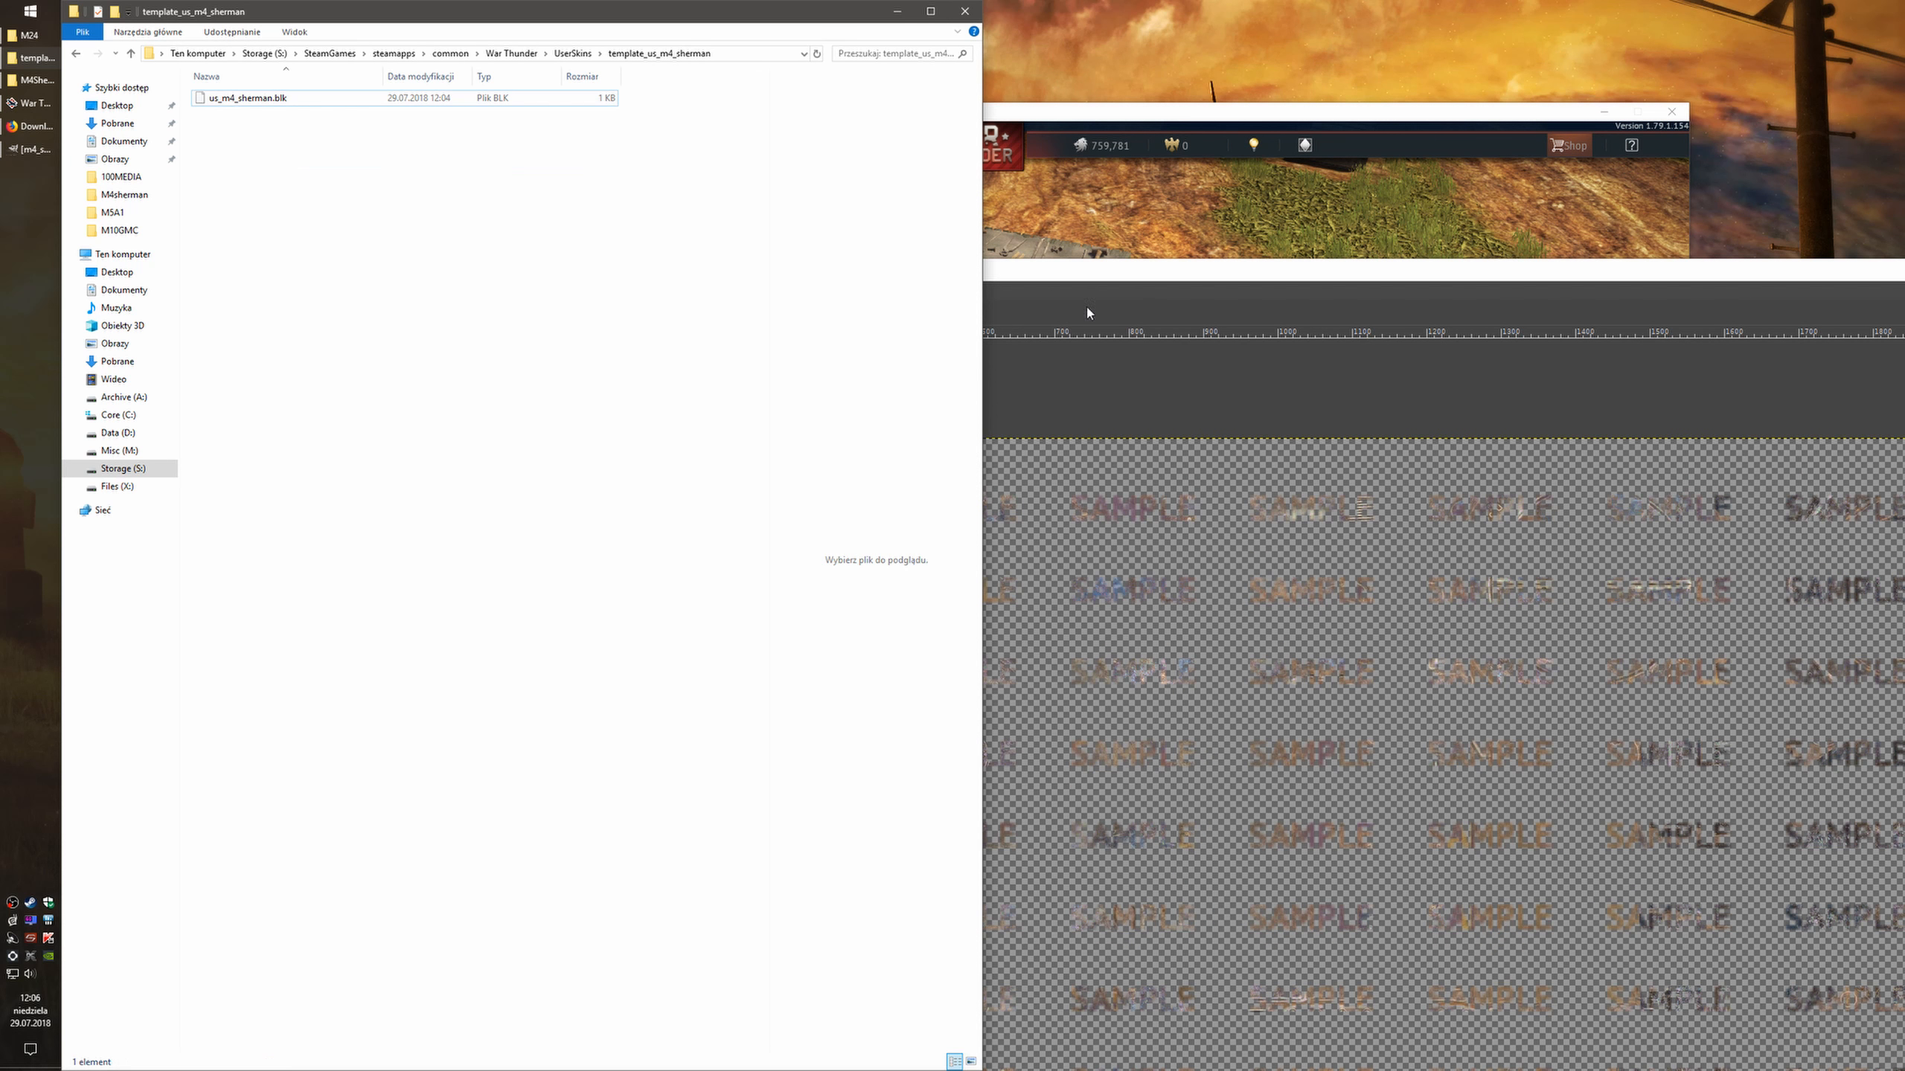
# Maximize the GIMP window and clear the sample markings from the whole turret texture
pyautogui.doubleClick(1161, 279)
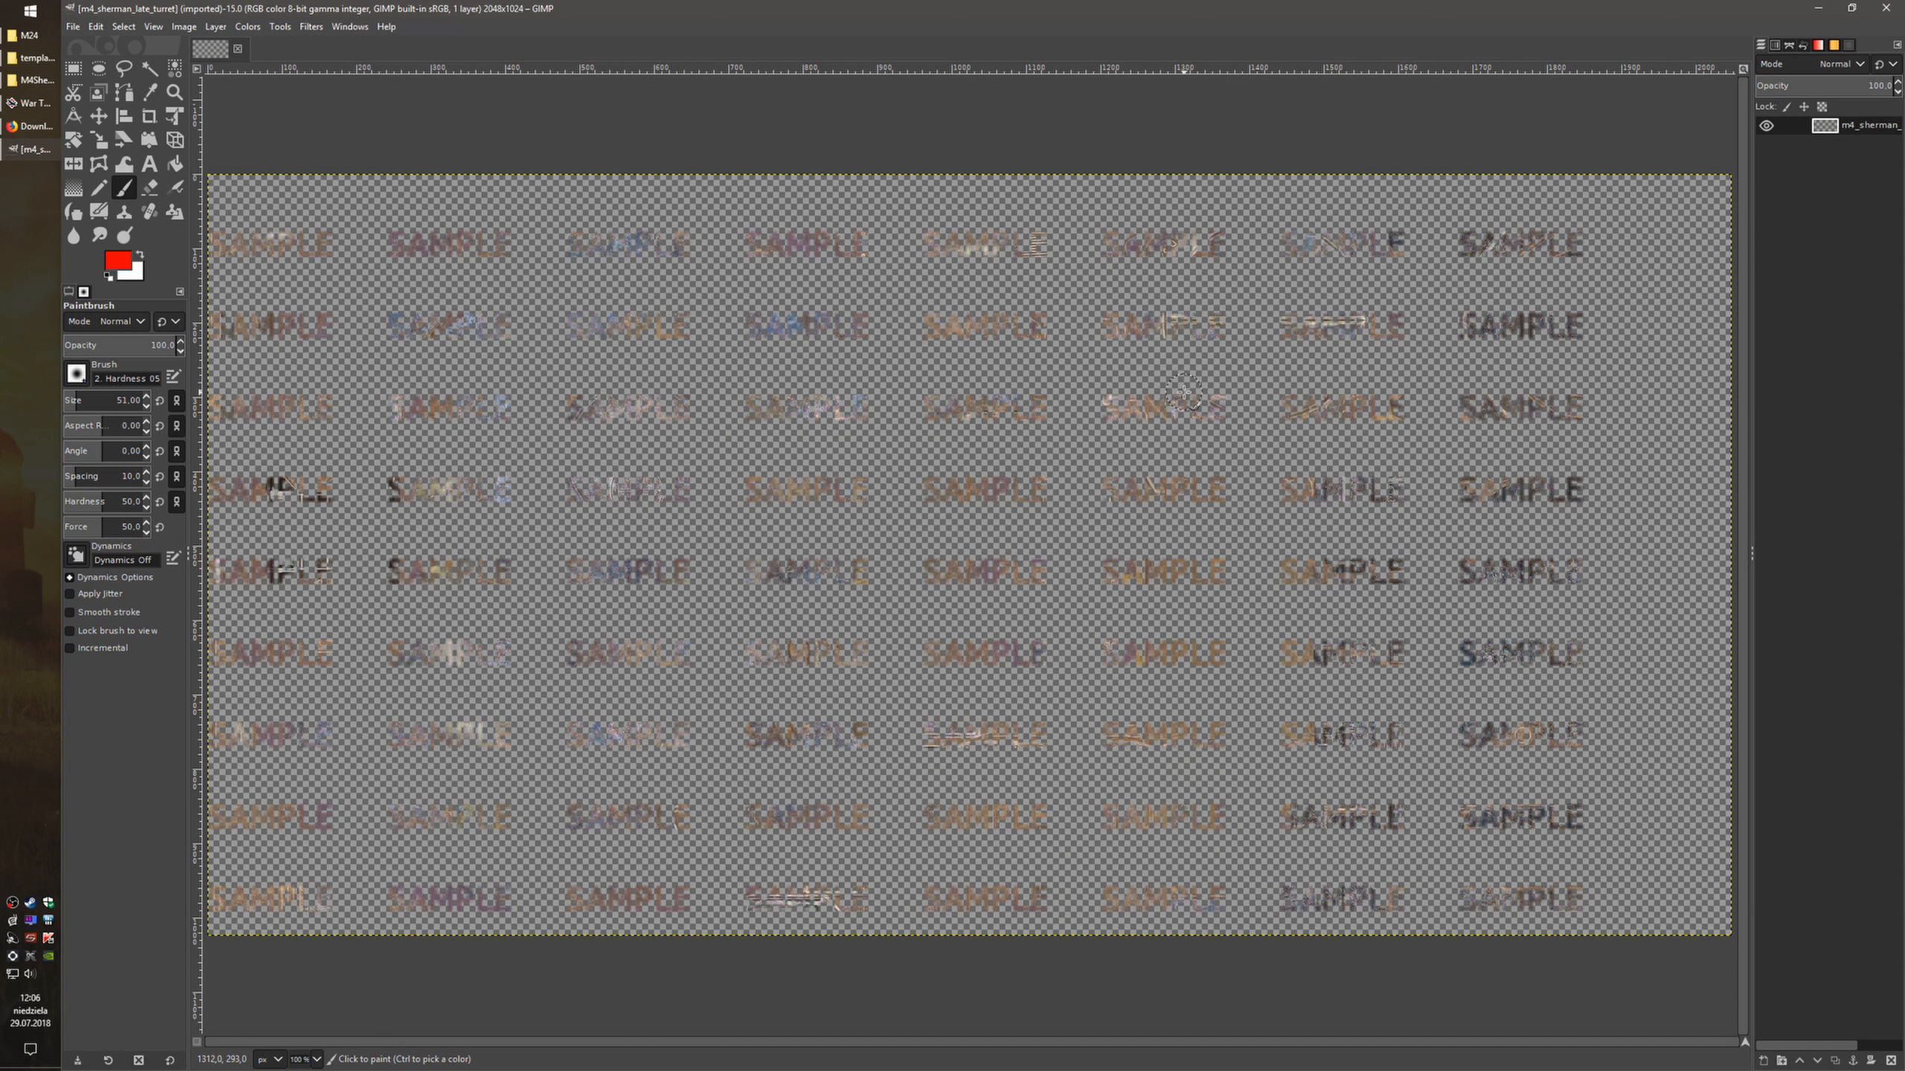
pyautogui.scroll(-2, 1125, 485)
pyautogui.scroll(1, 1133, 482)
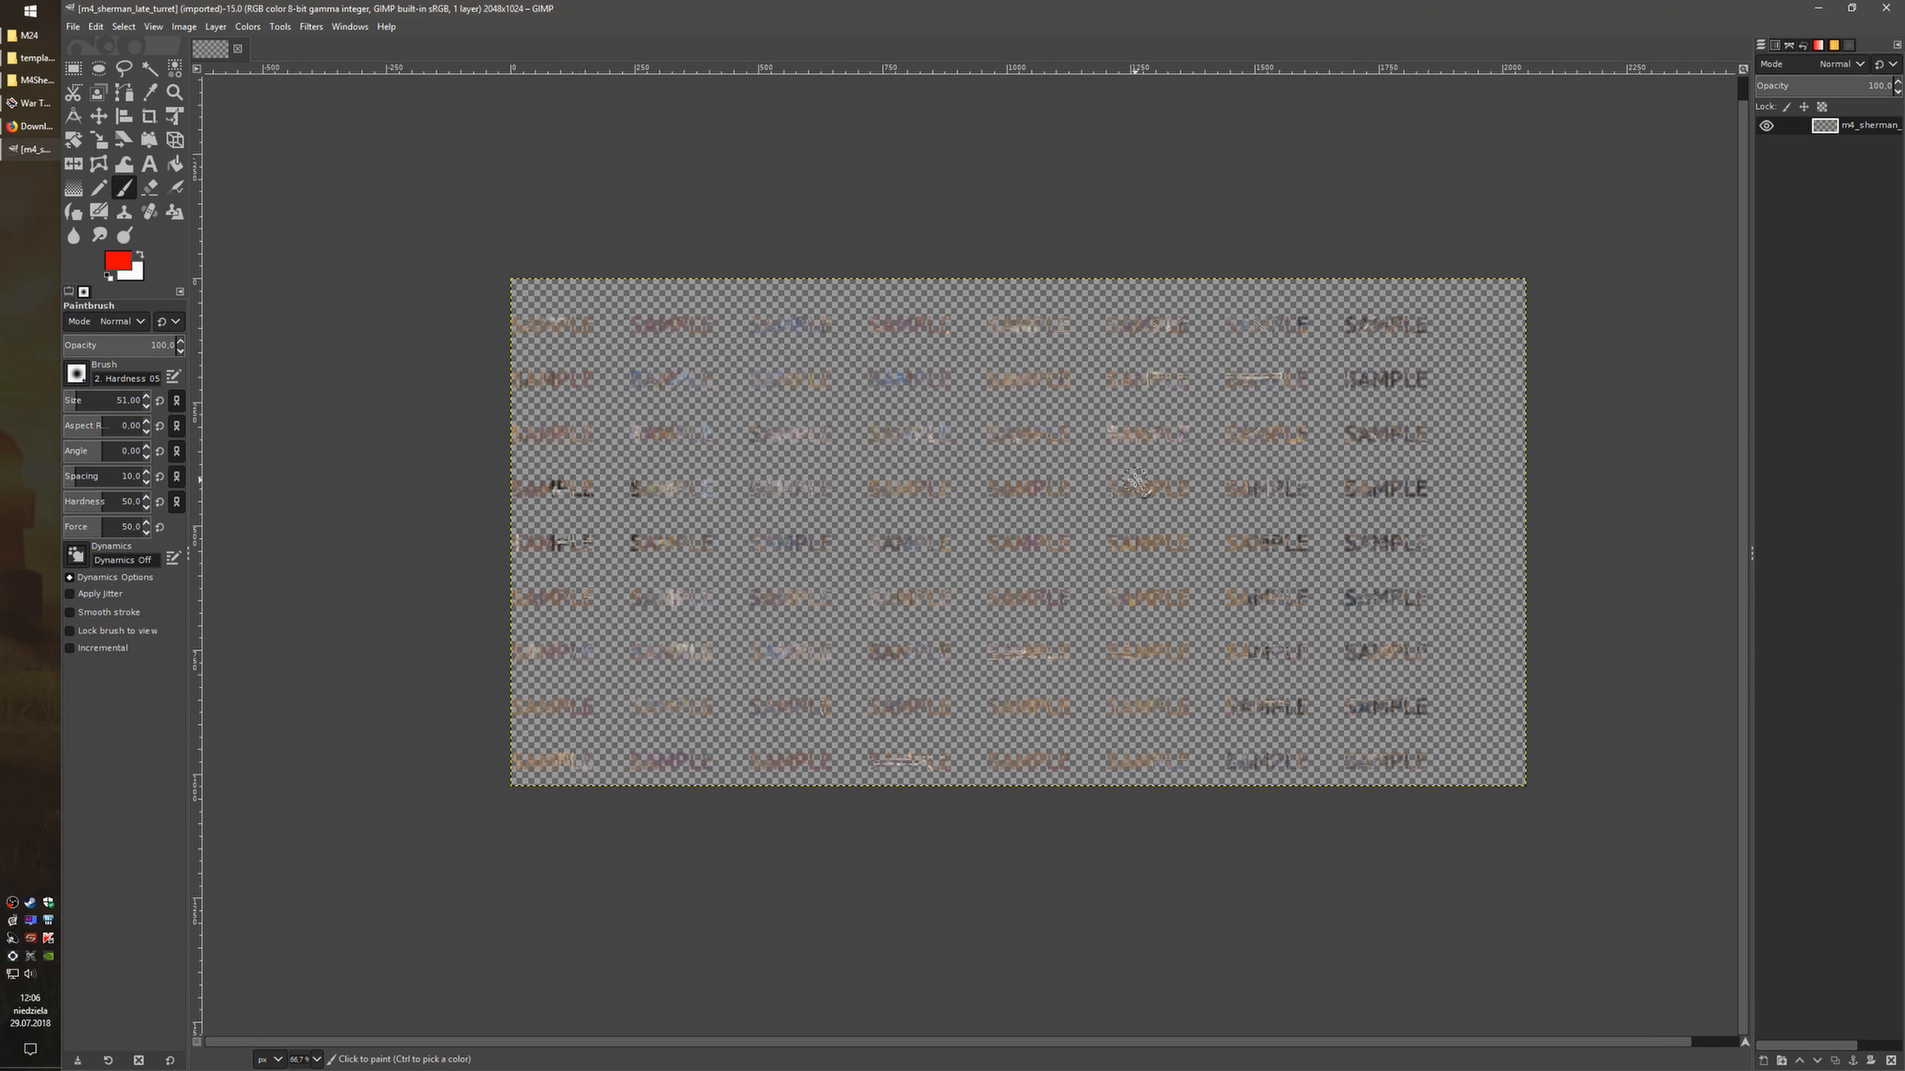
pyautogui.press('Delete')
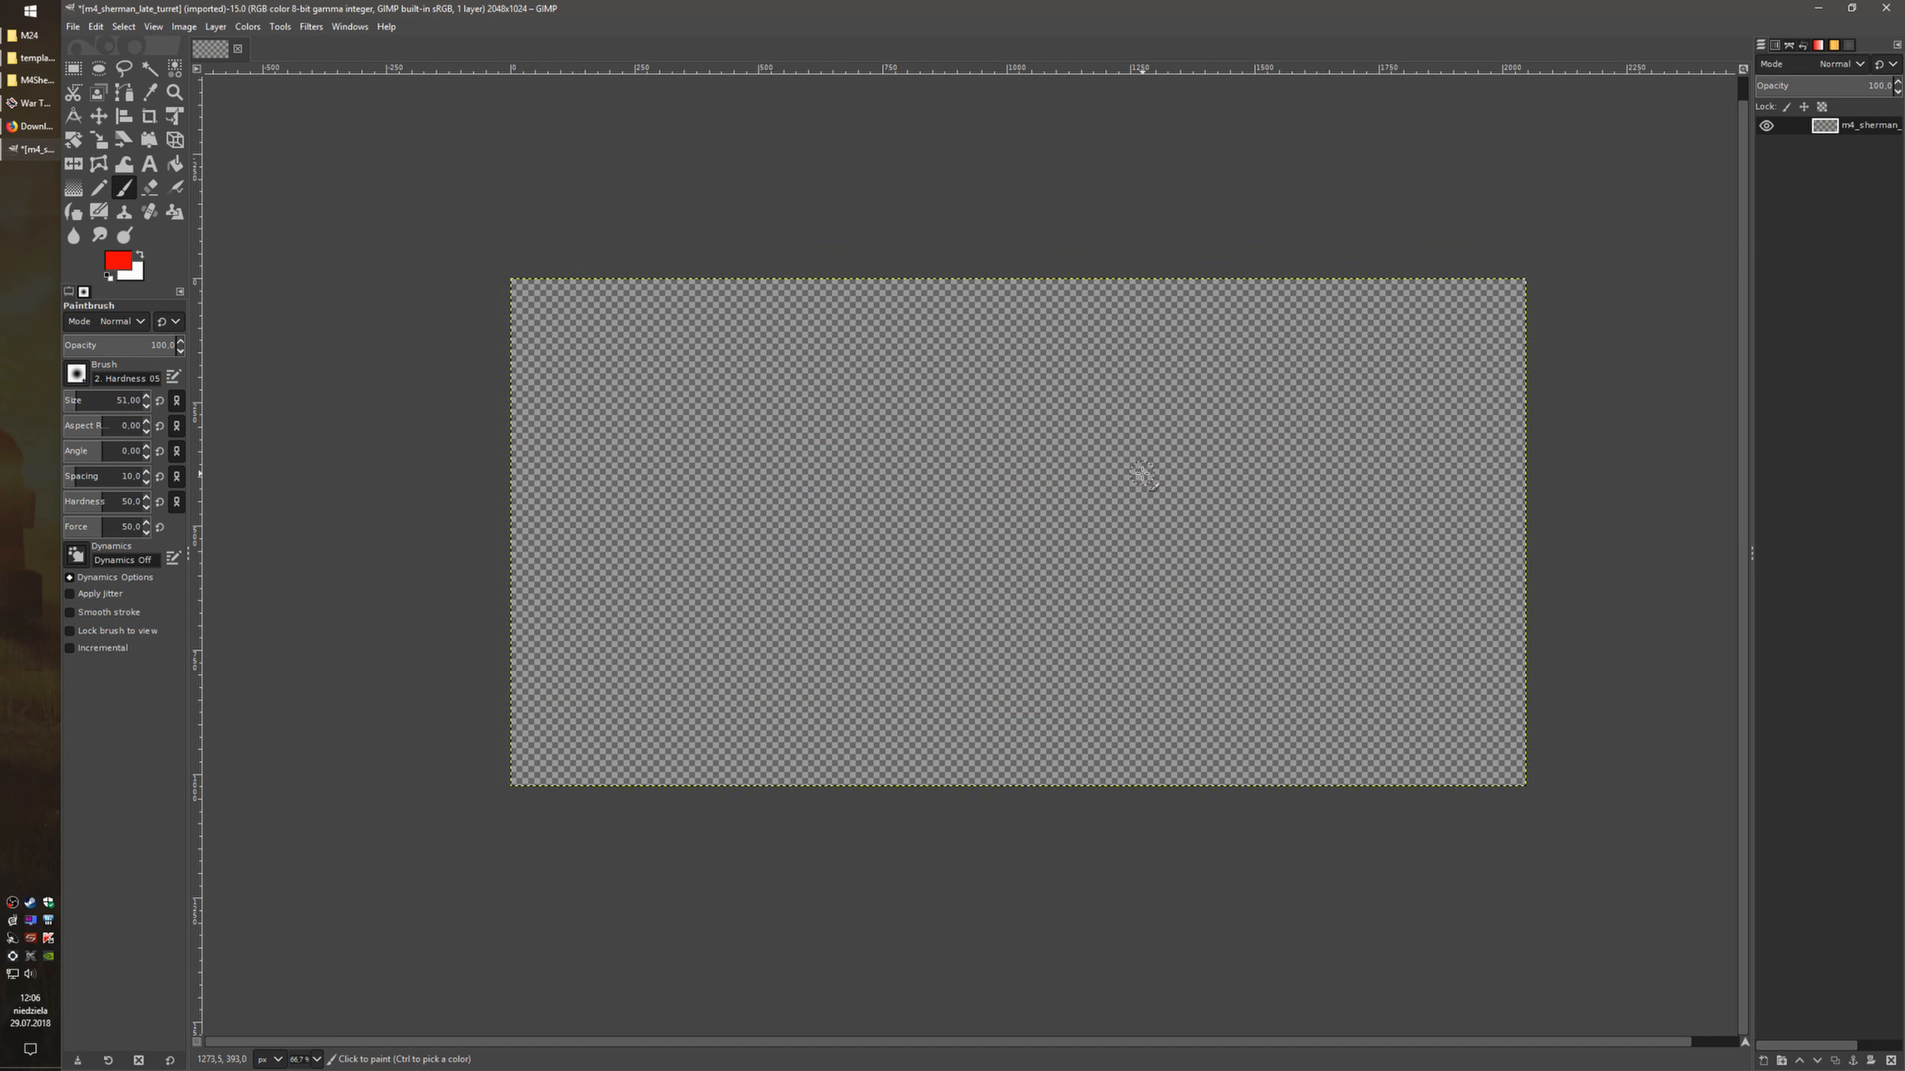
pyautogui.click(1869, 217)
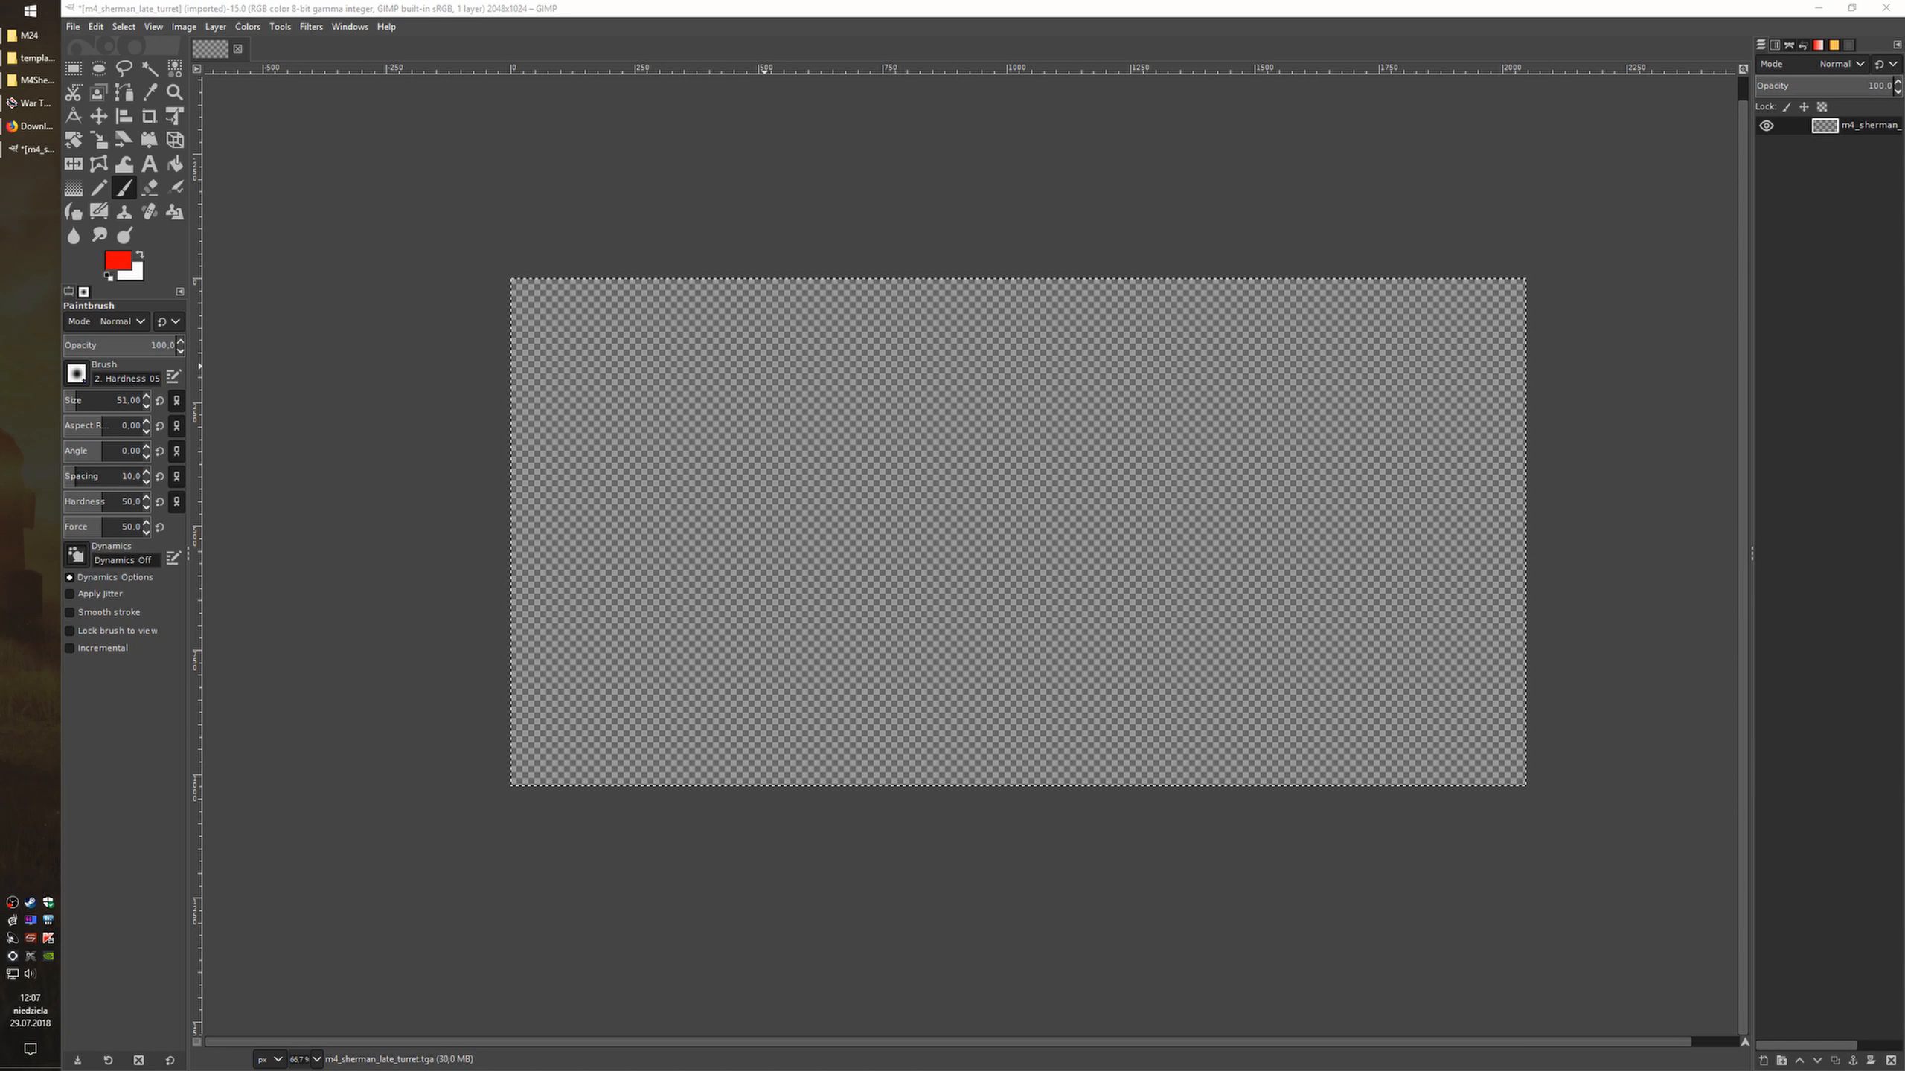
pyautogui.click(1478, 5)
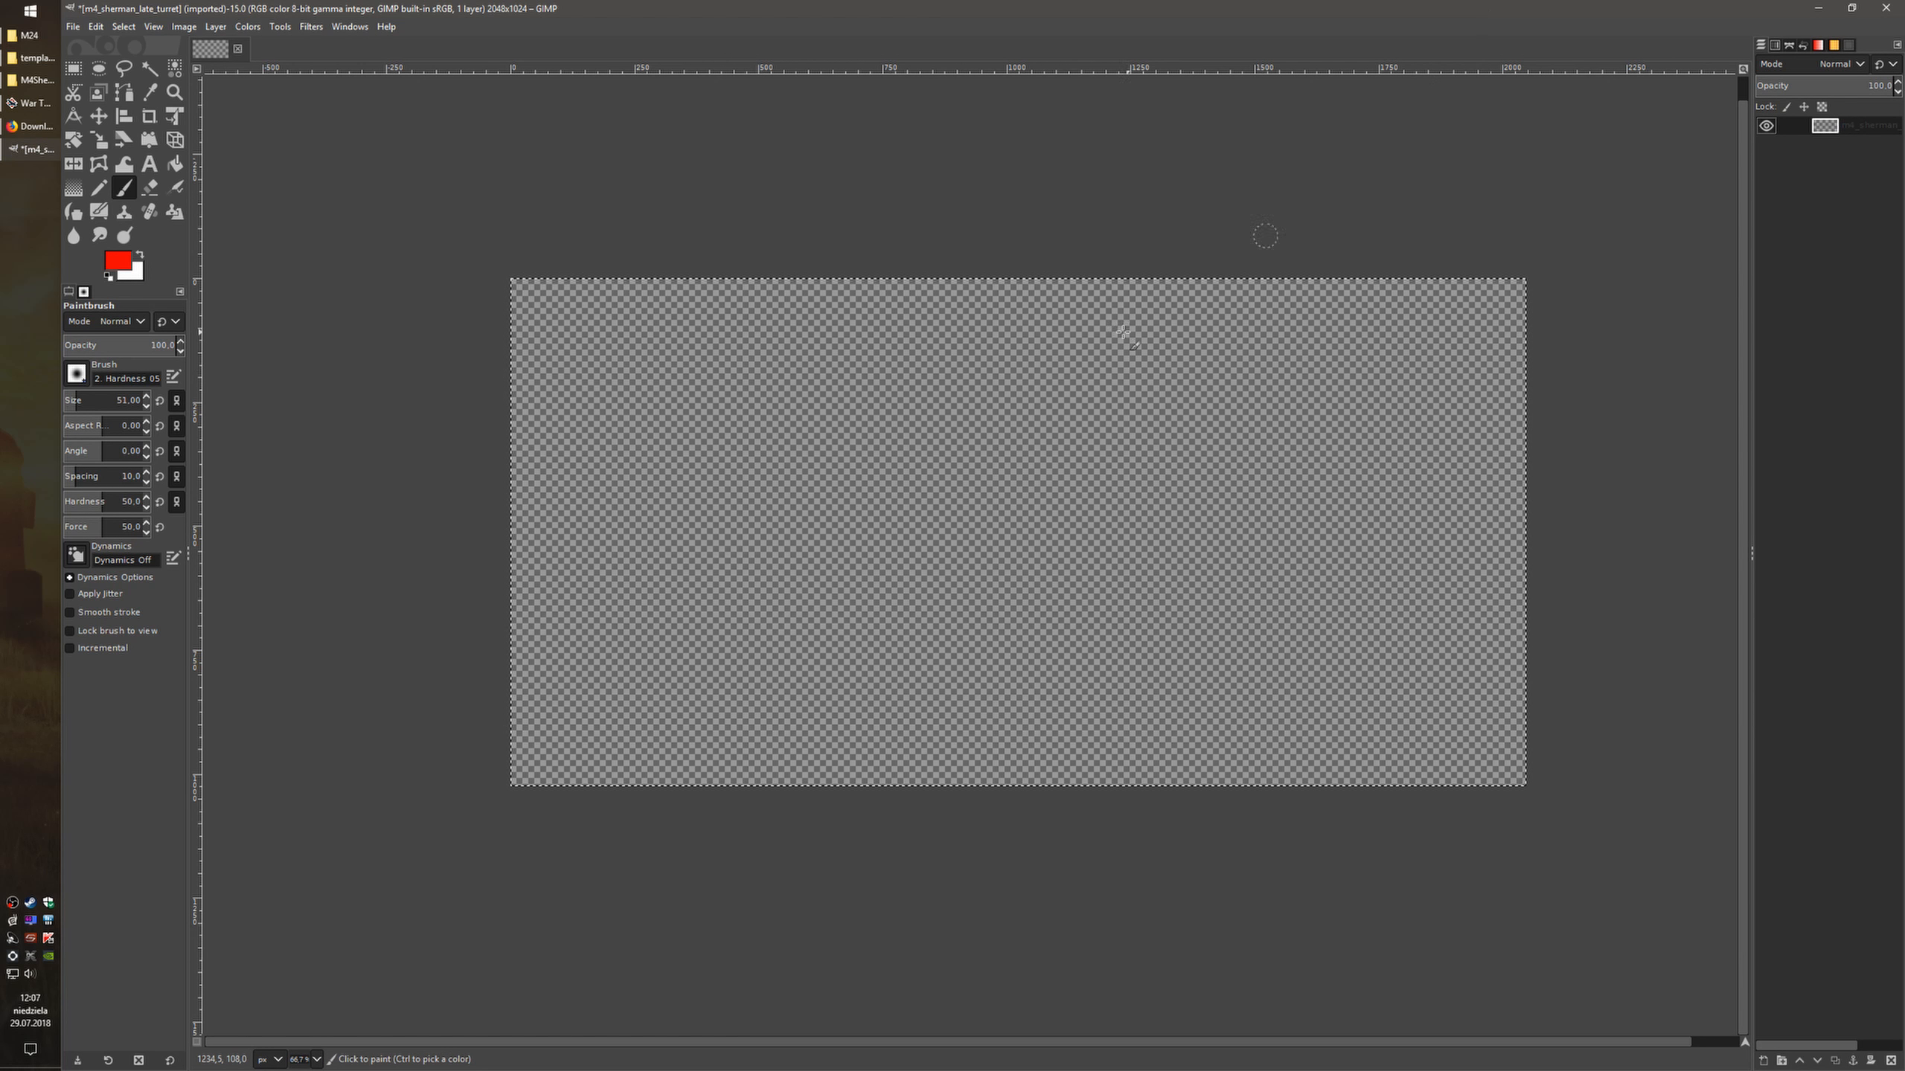
# Set the foreground colour to black and add Woodland.png as a new layer in the turret image
pyautogui.click(114, 264)
pyautogui.click(391, 321)
pyautogui.click(416, 356)
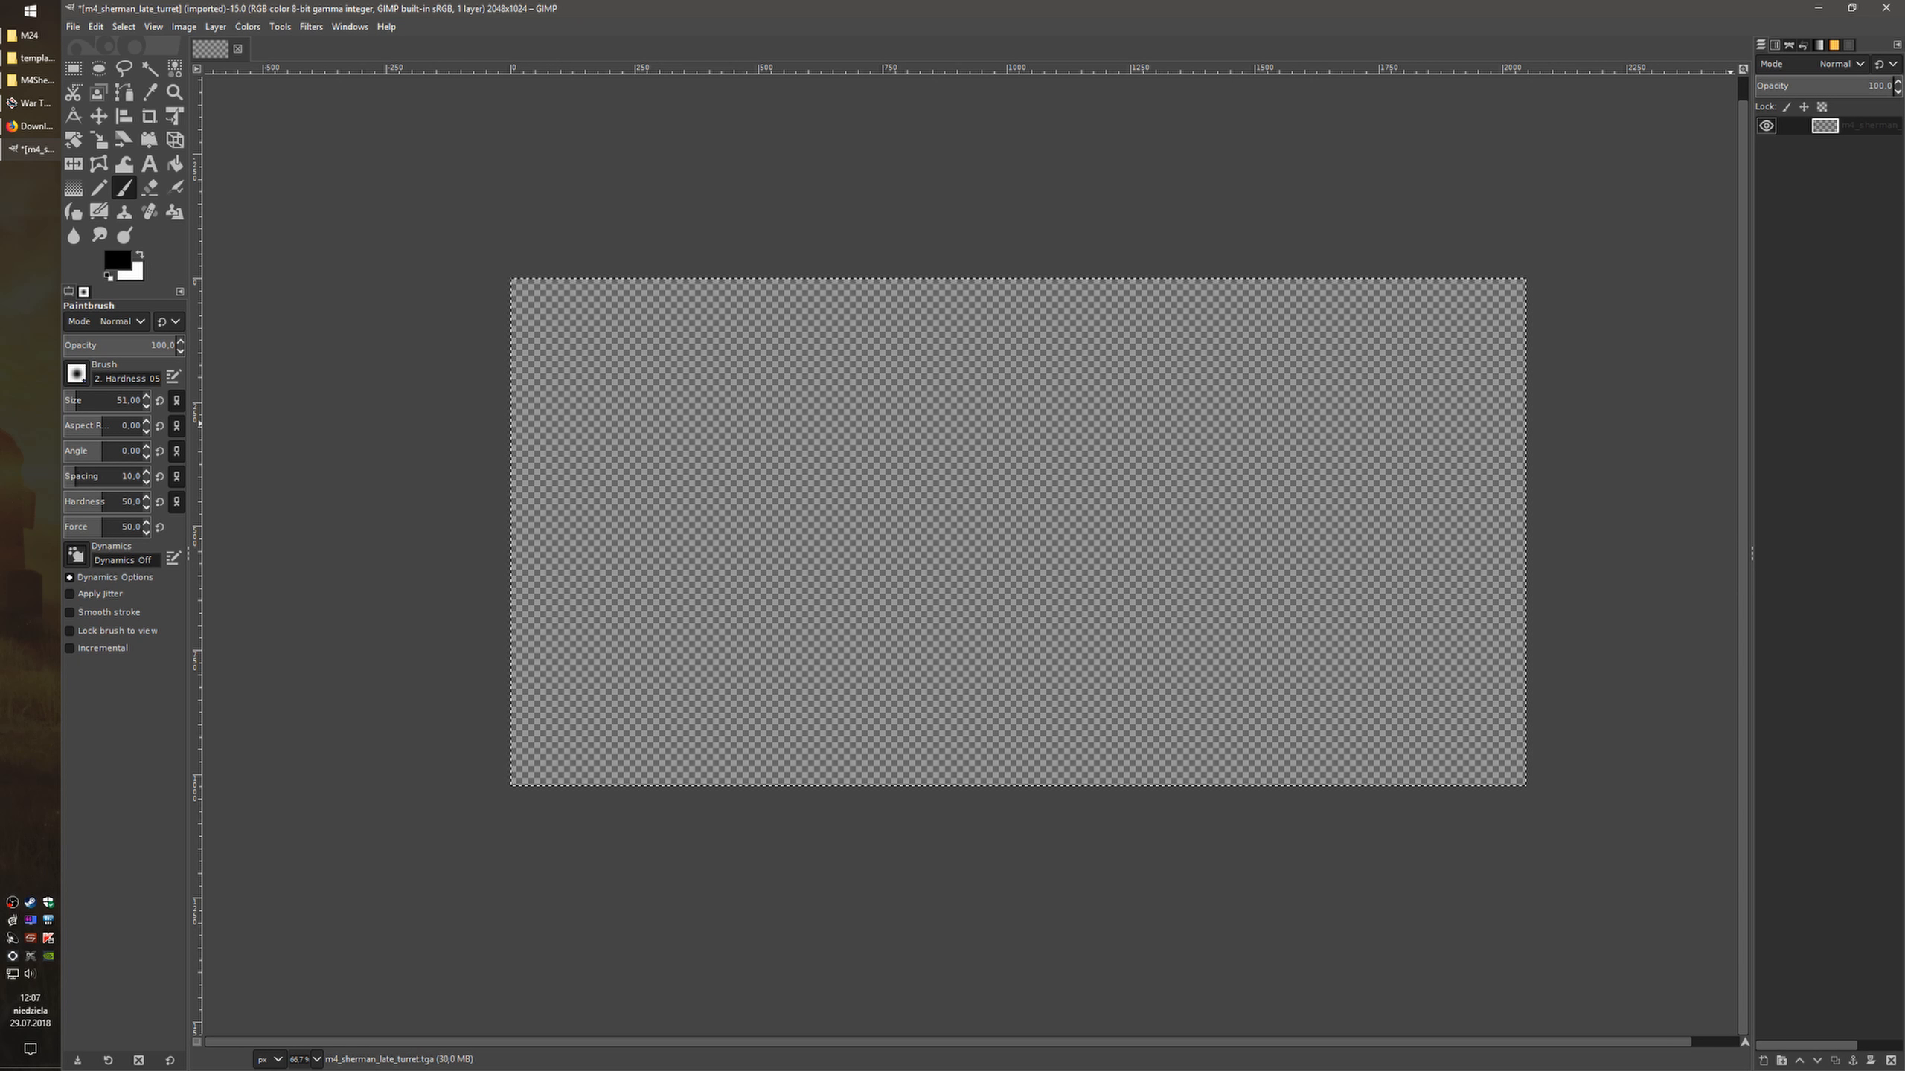
pyautogui.doubleClick(1826, 125)
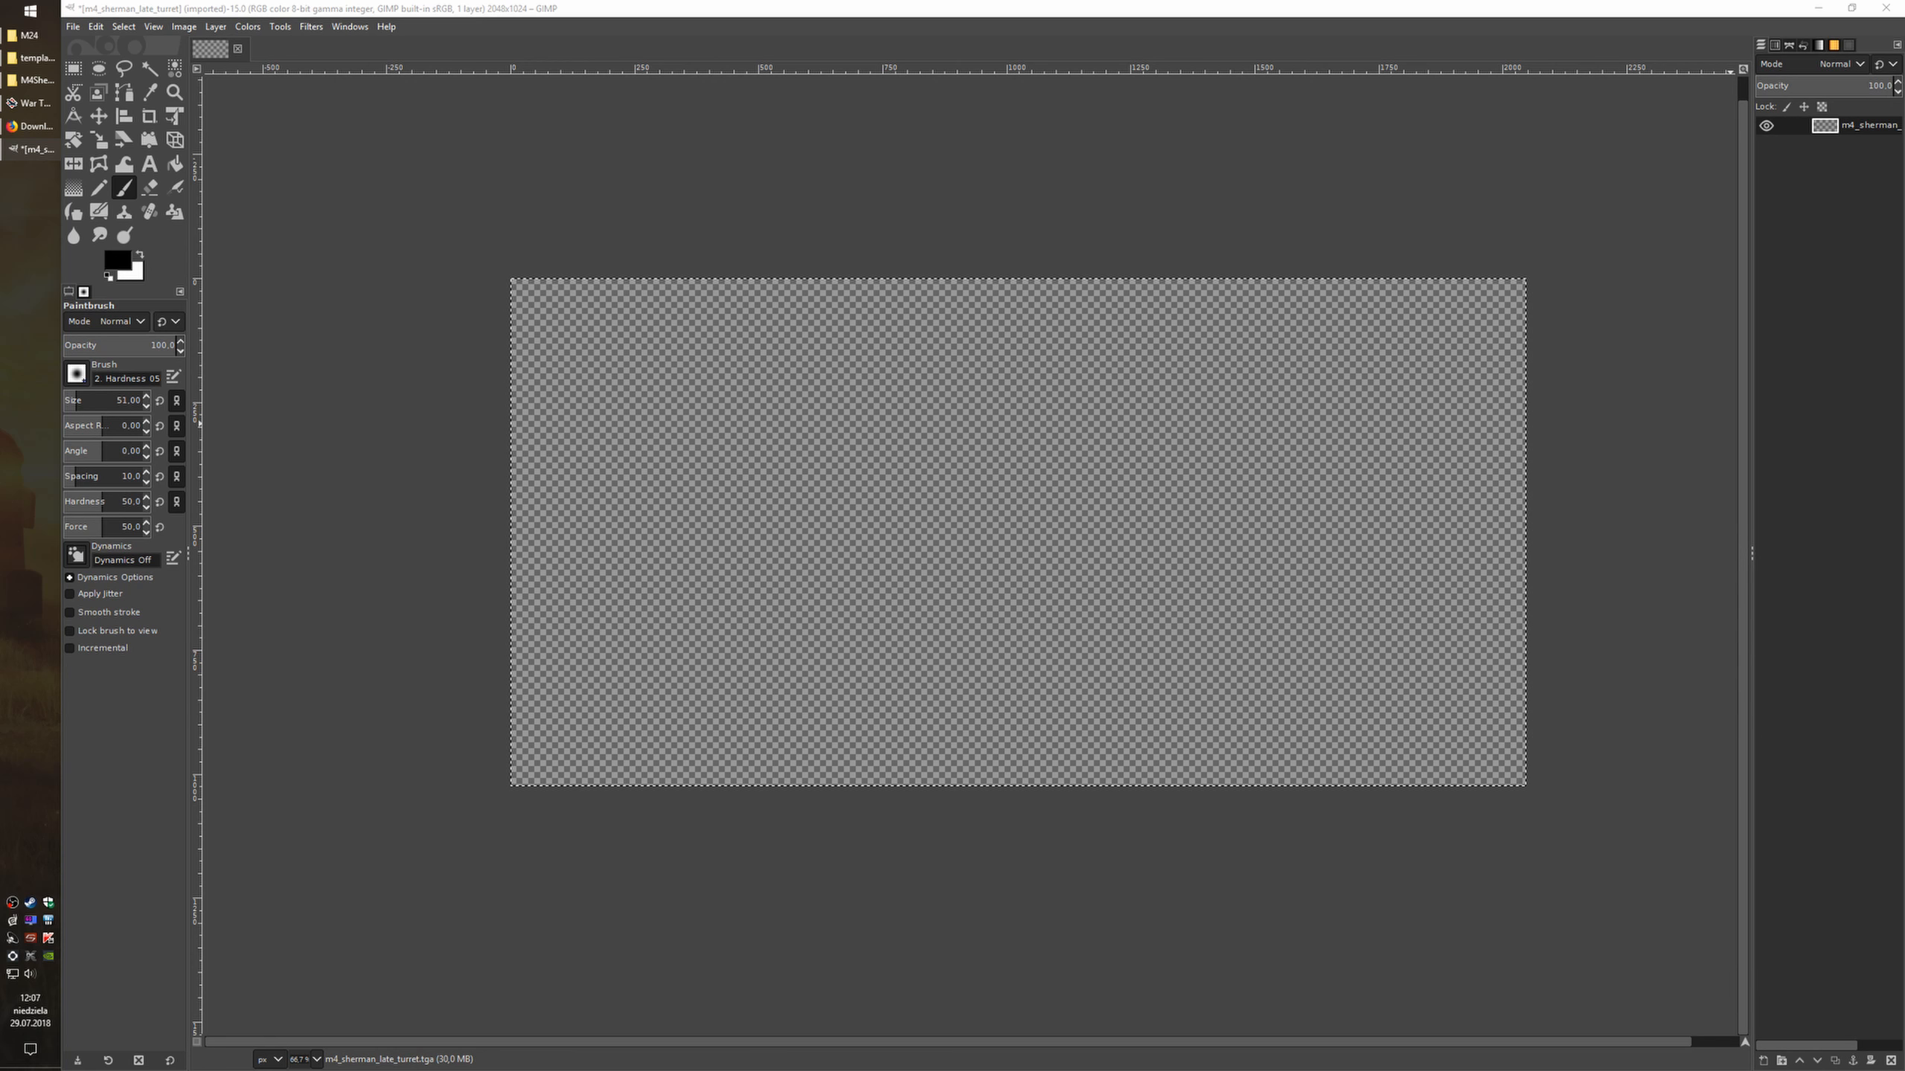
pyautogui.moveTo(1001, 405); pyautogui.dragTo(987, 498)
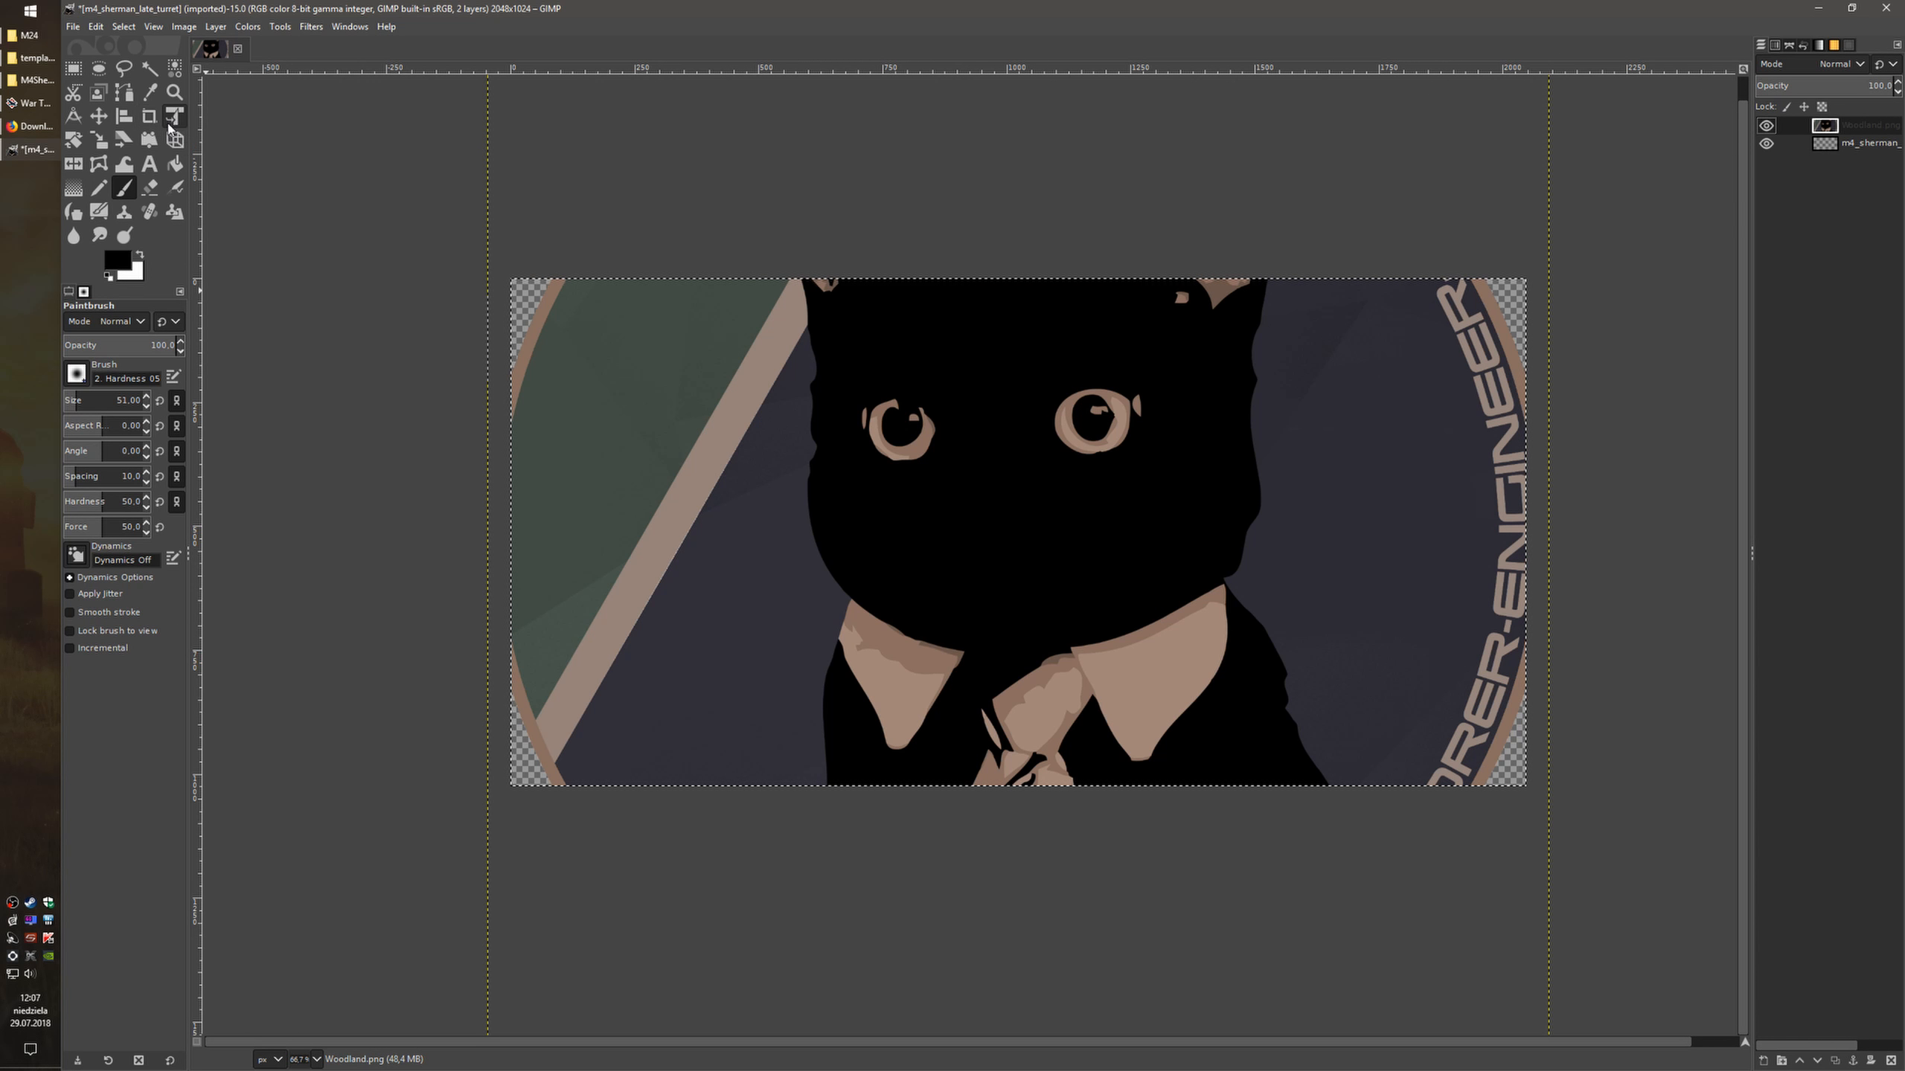
# Clear the selection and scale the Woodland.png layer down about its centre to roughly a fifth of the texture's width
pyautogui.click(99, 142)
pyautogui.click(593, 398)
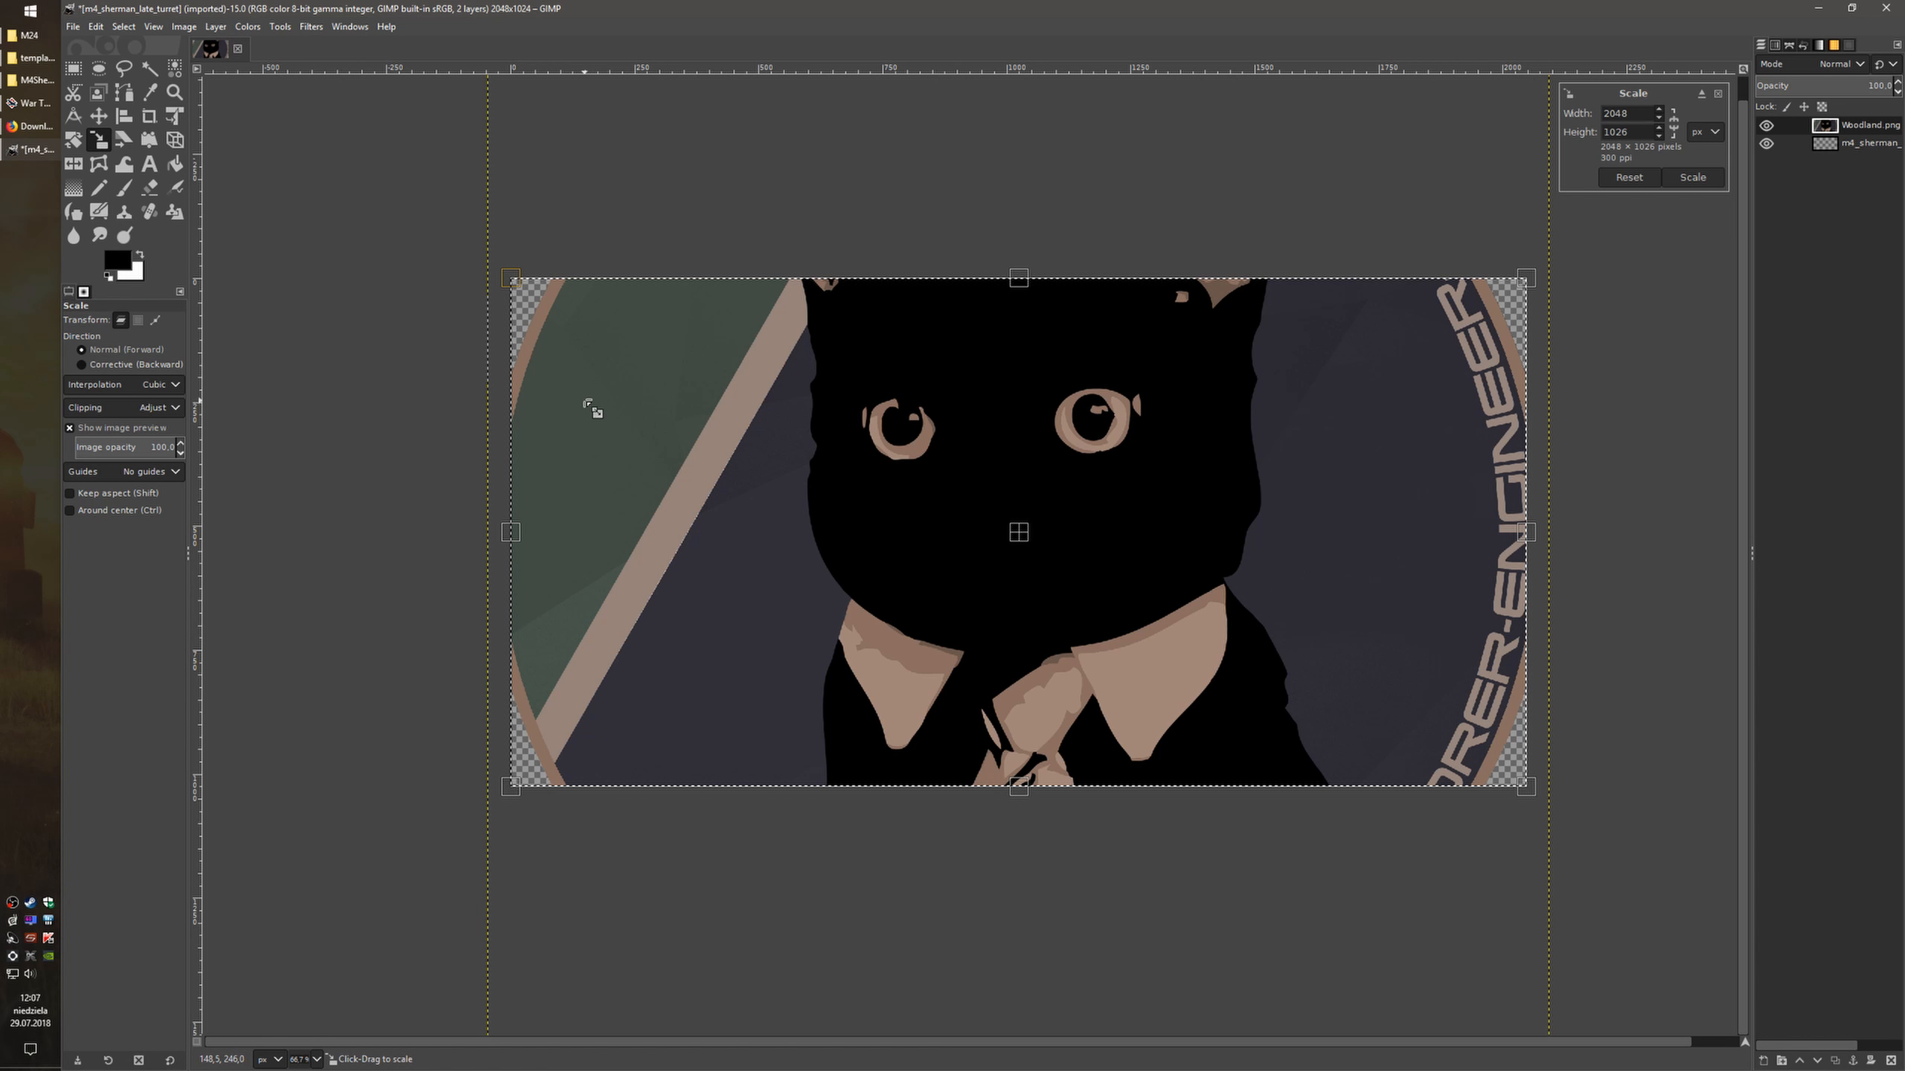
pyautogui.scroll(-2, 602, 376)
pyautogui.hotkey('ctrl', 'shift', 'a')
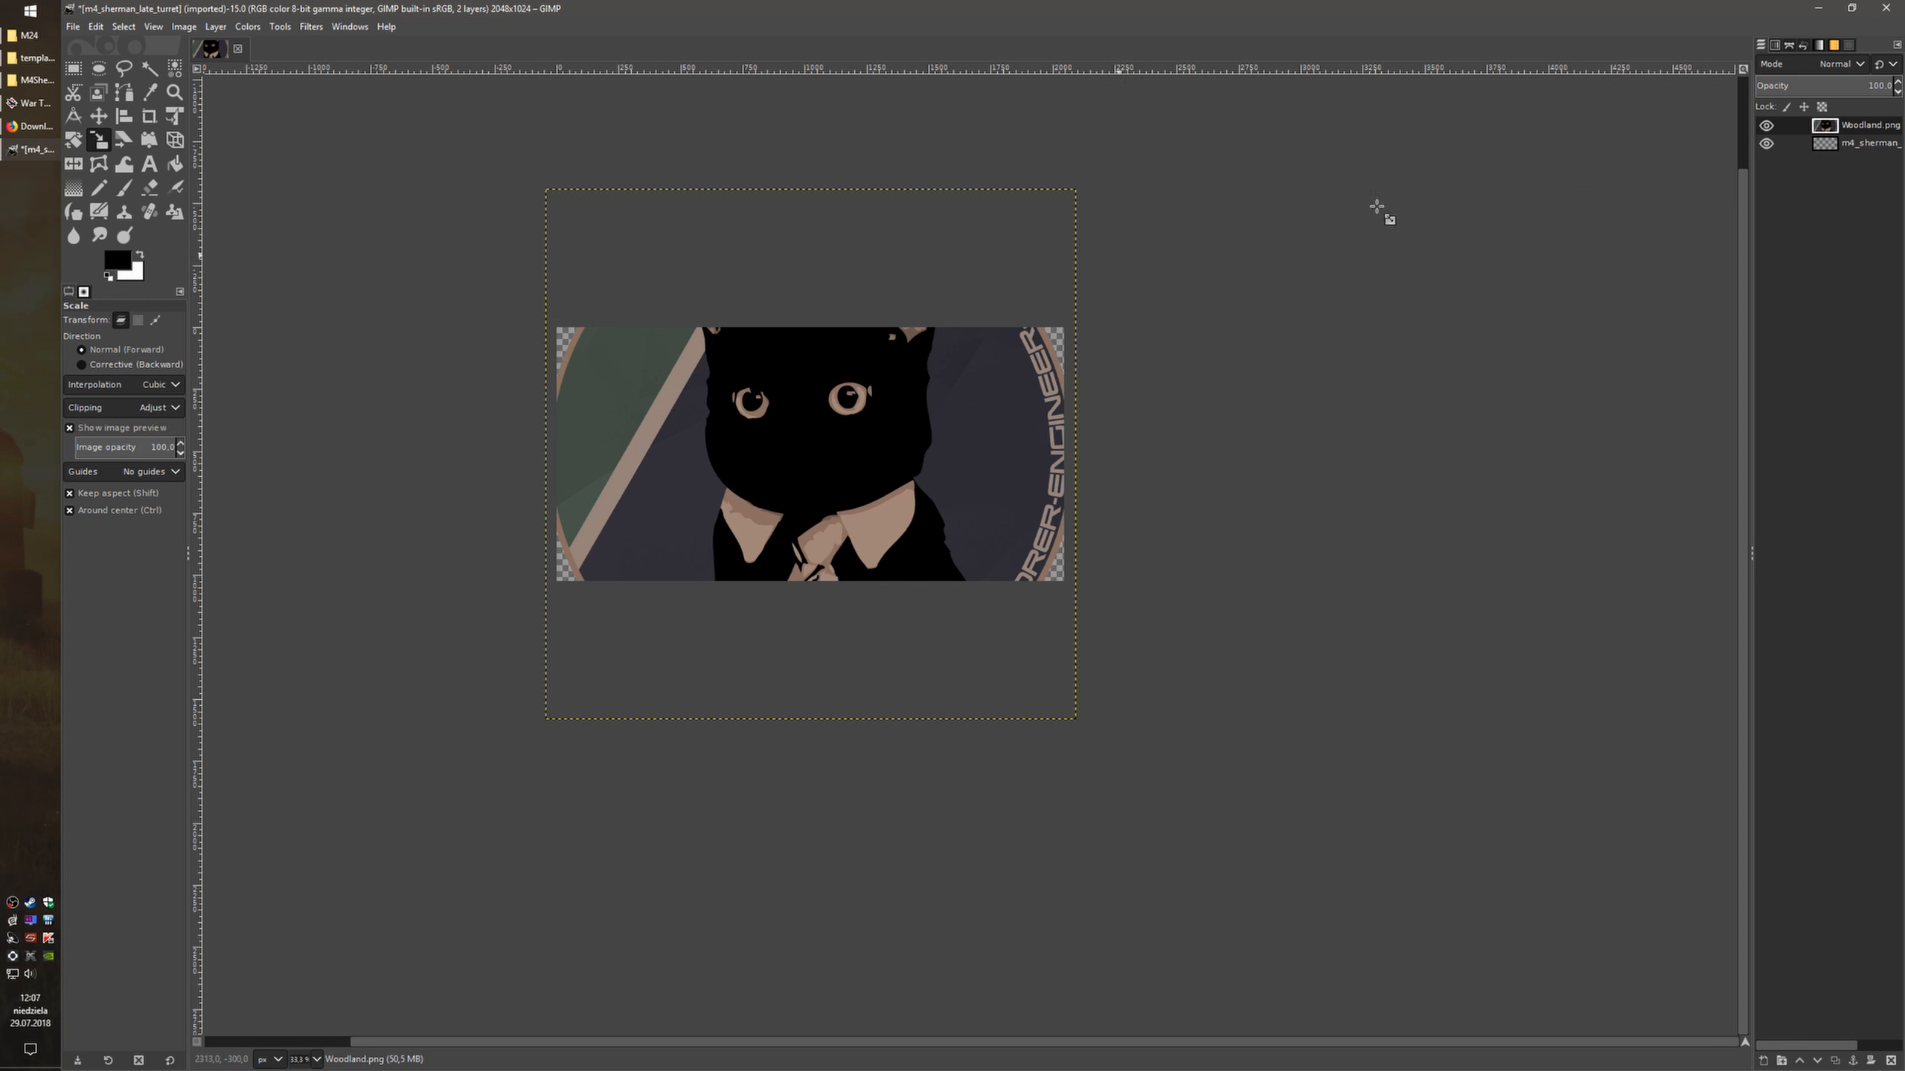
pyautogui.rightClick(1843, 120)
pyautogui.click(1880, 250)
pyautogui.click(679, 373)
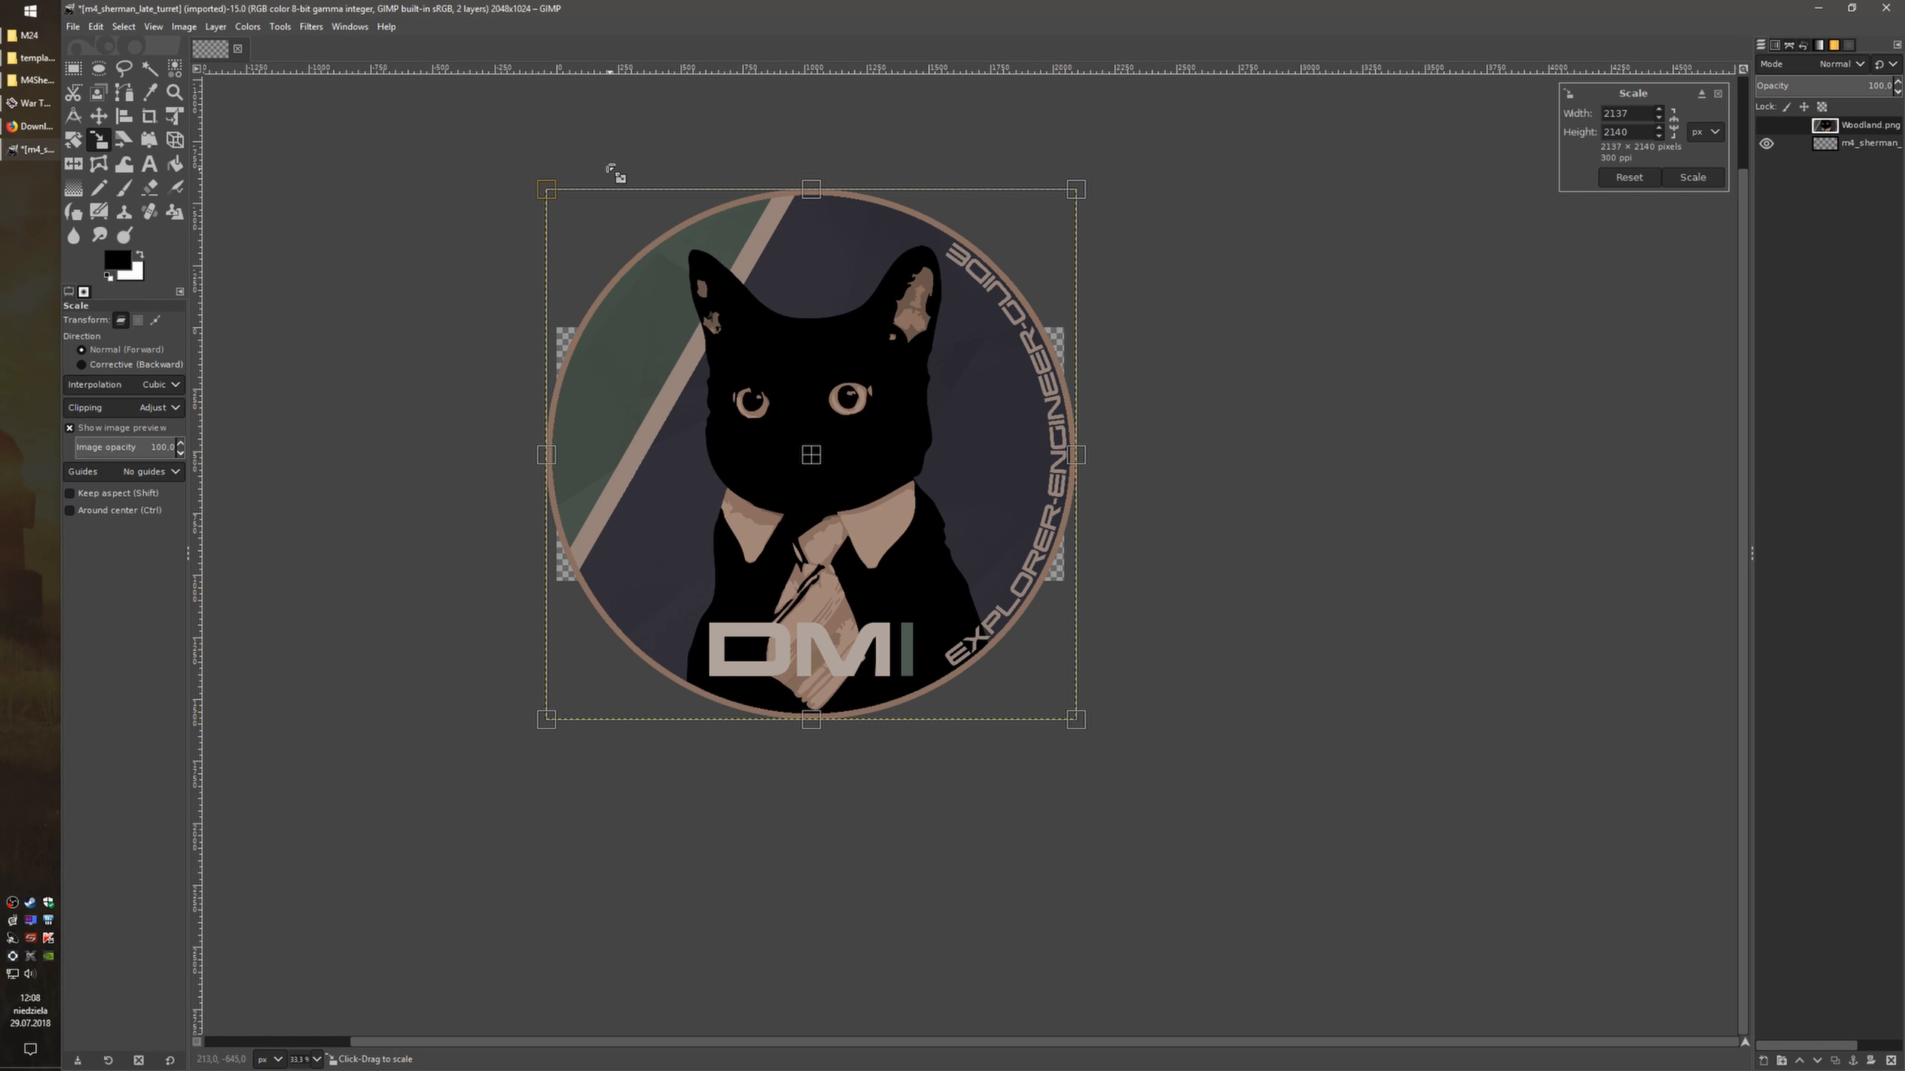
pyautogui.moveTo(547, 191); pyautogui.dragTo(889, 543)
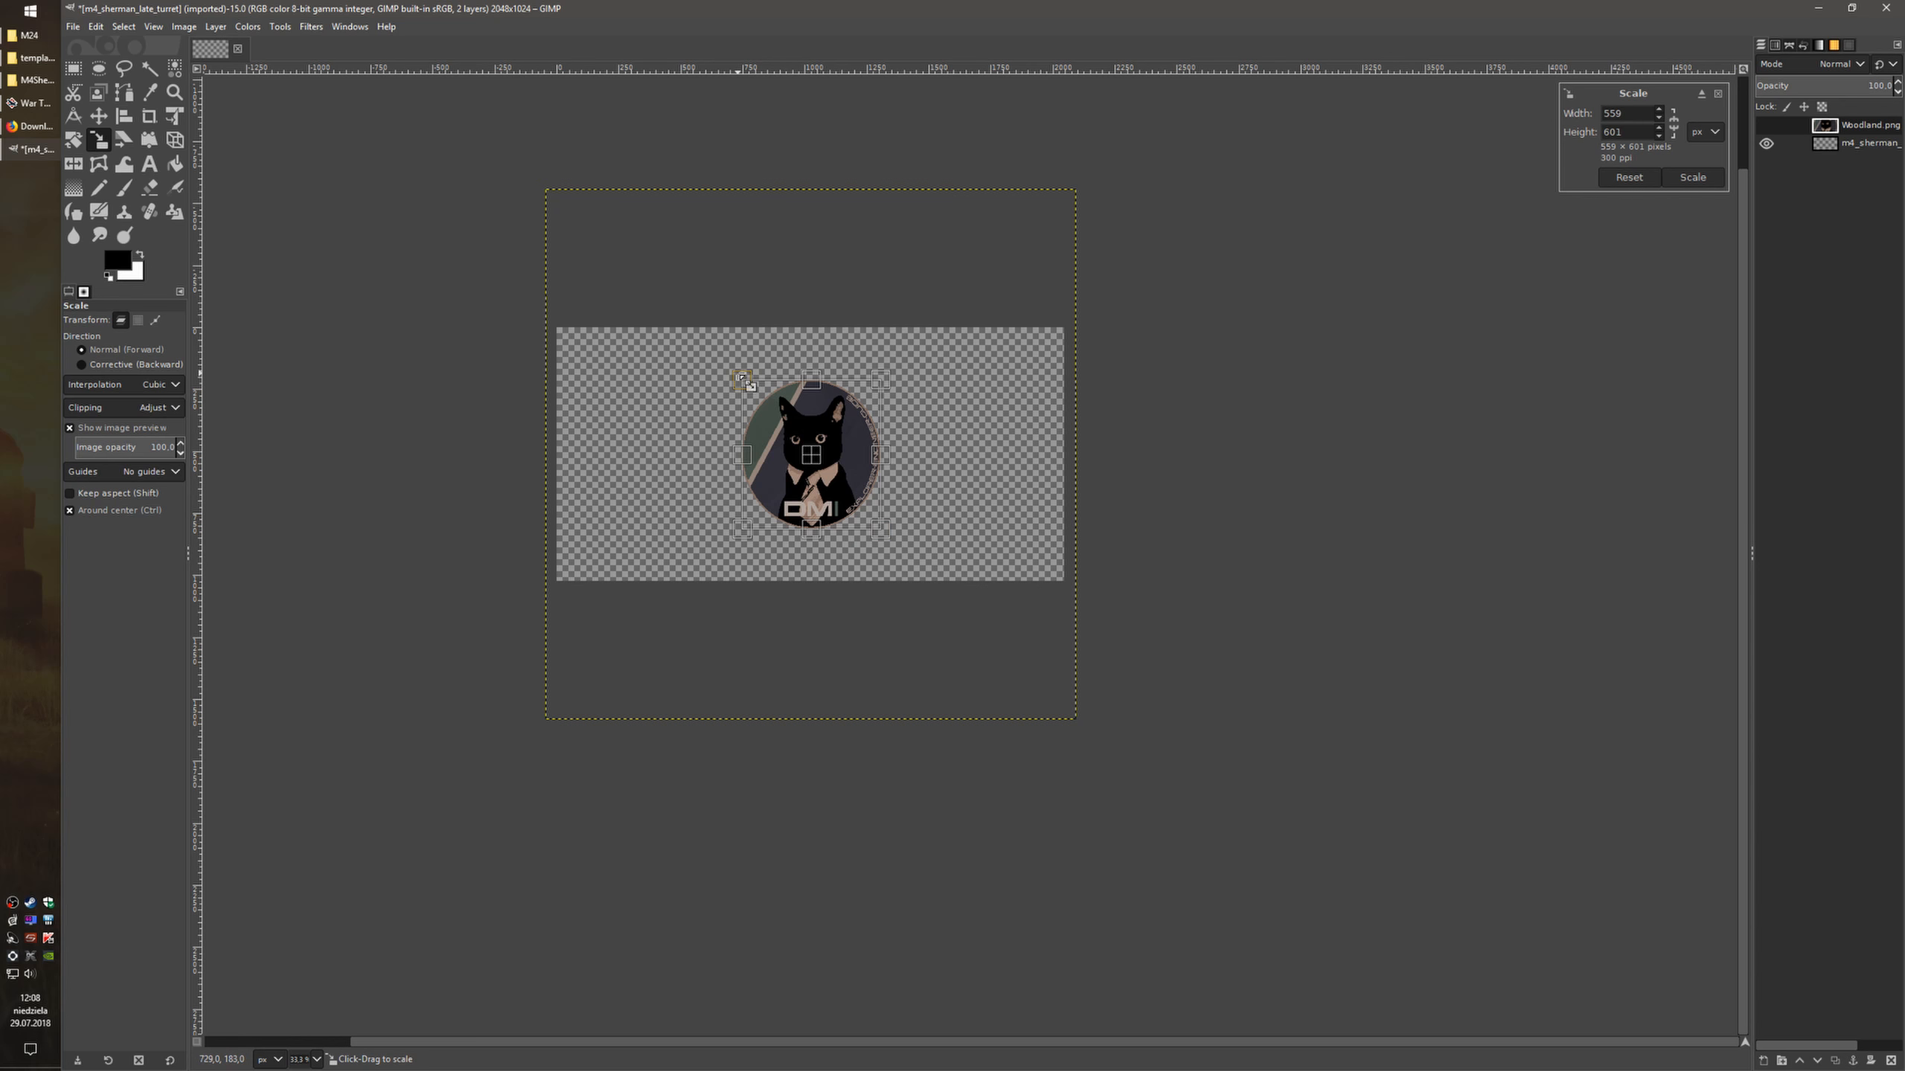
pyautogui.moveTo(746, 381); pyautogui.dragTo(752, 433)
pyautogui.click(1689, 181)
# Move the scaled cat emblem to the upper part of the turret texture, left of its centre
pyautogui.scroll(2, 762, 454)
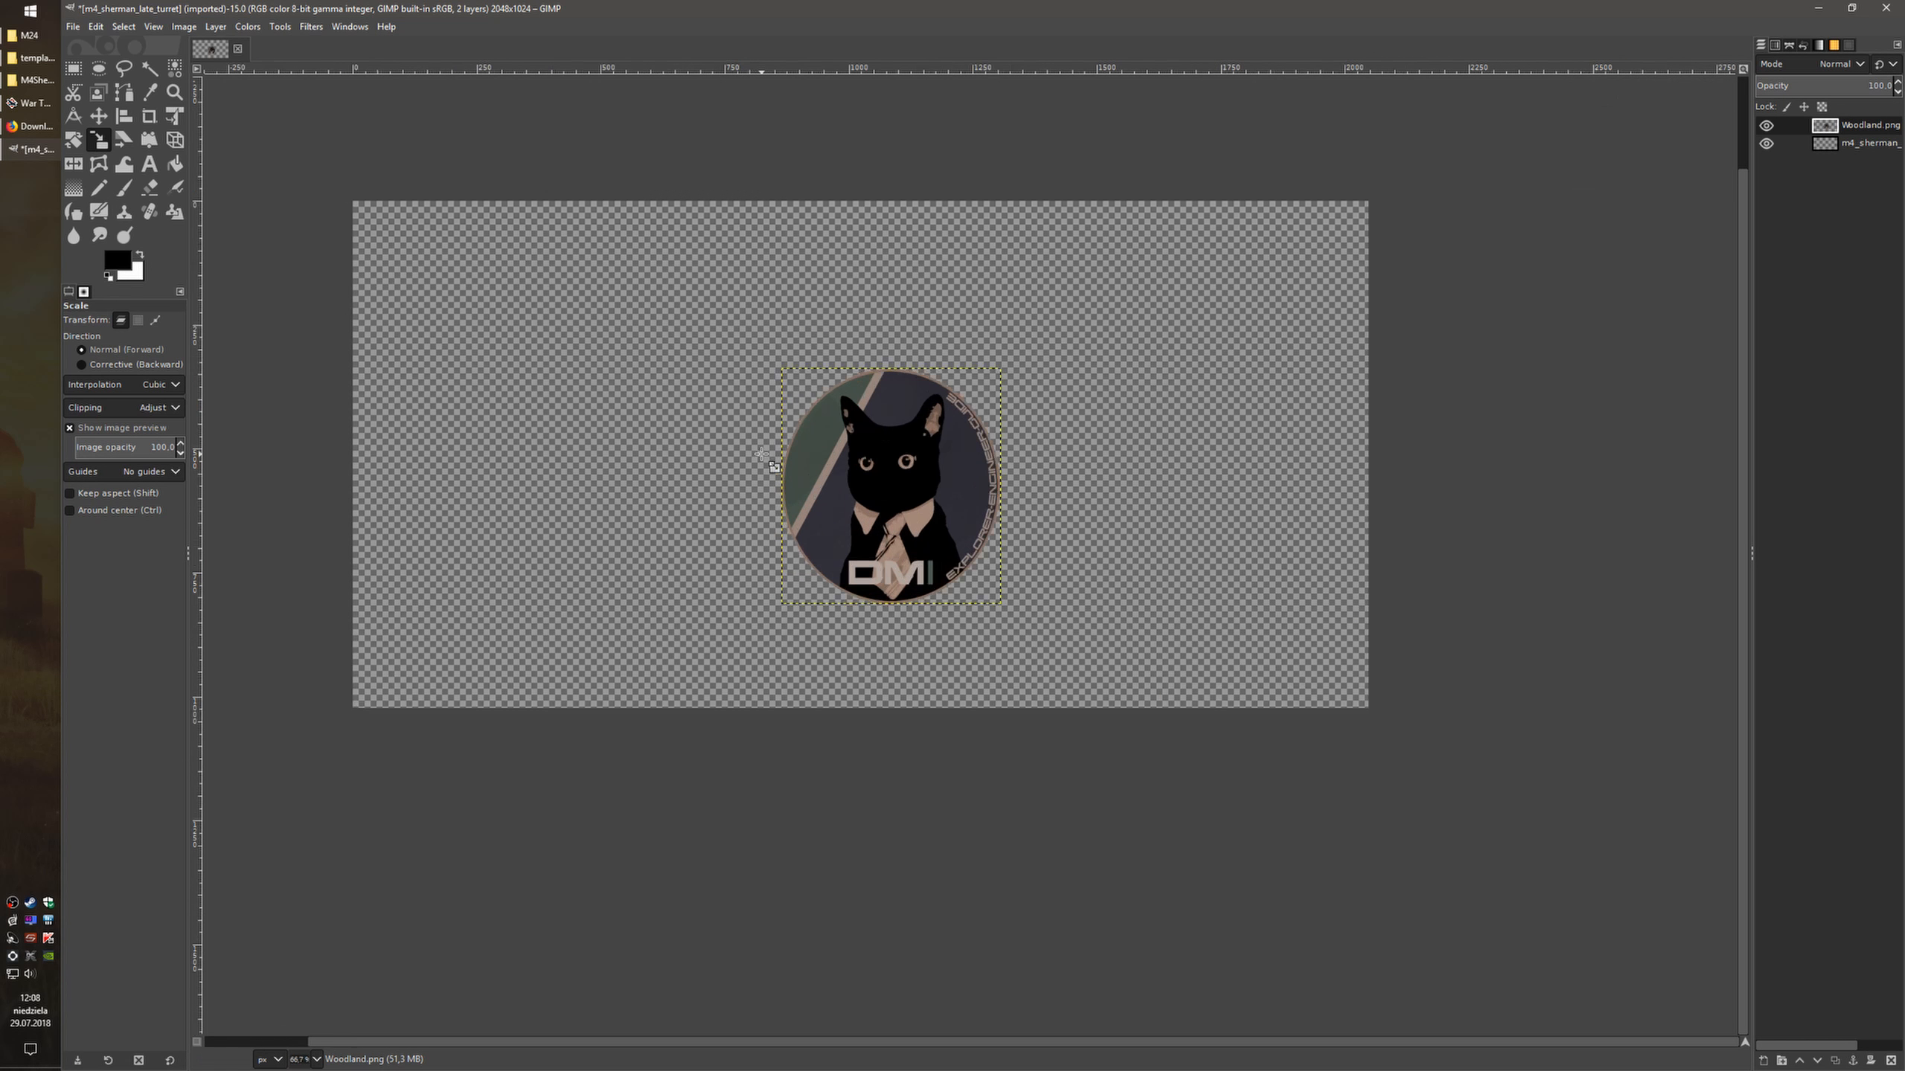
pyautogui.click(98, 116)
pyautogui.moveTo(891, 487); pyautogui.dragTo(687, 374)
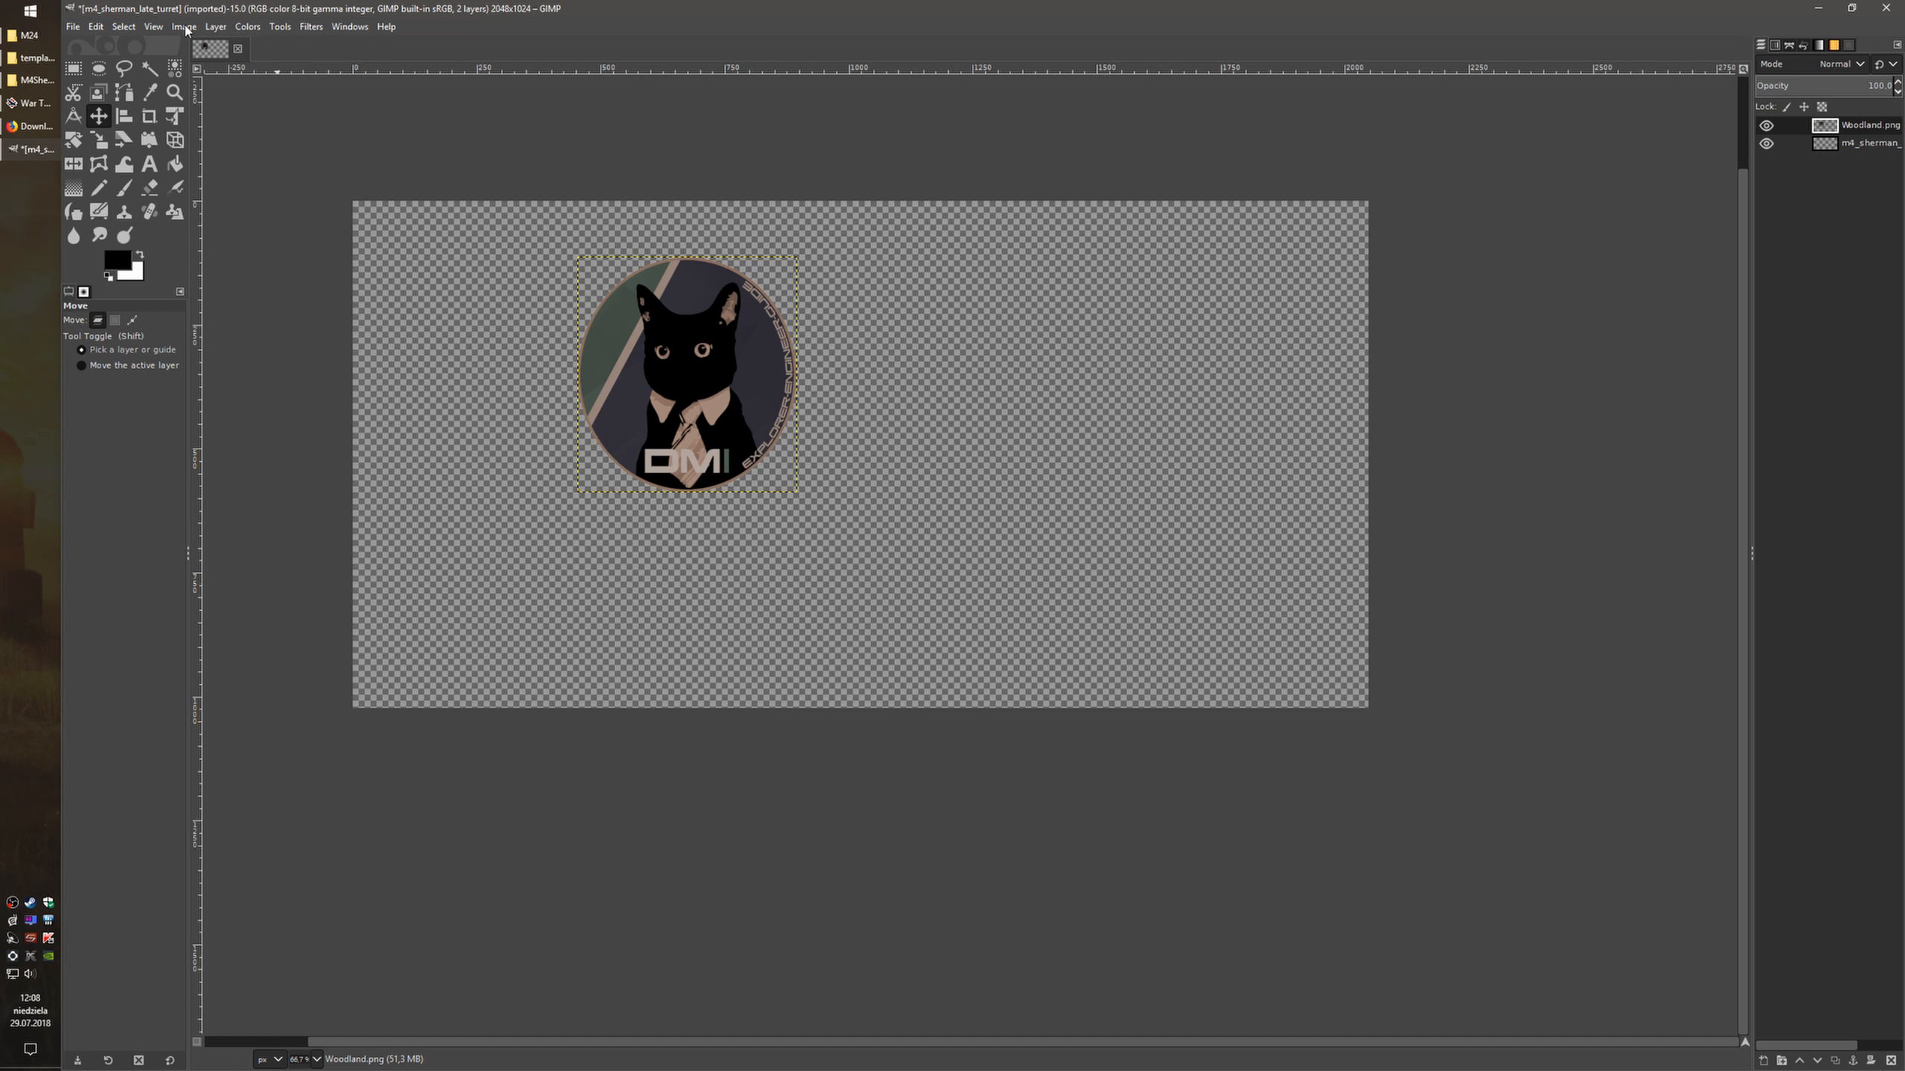
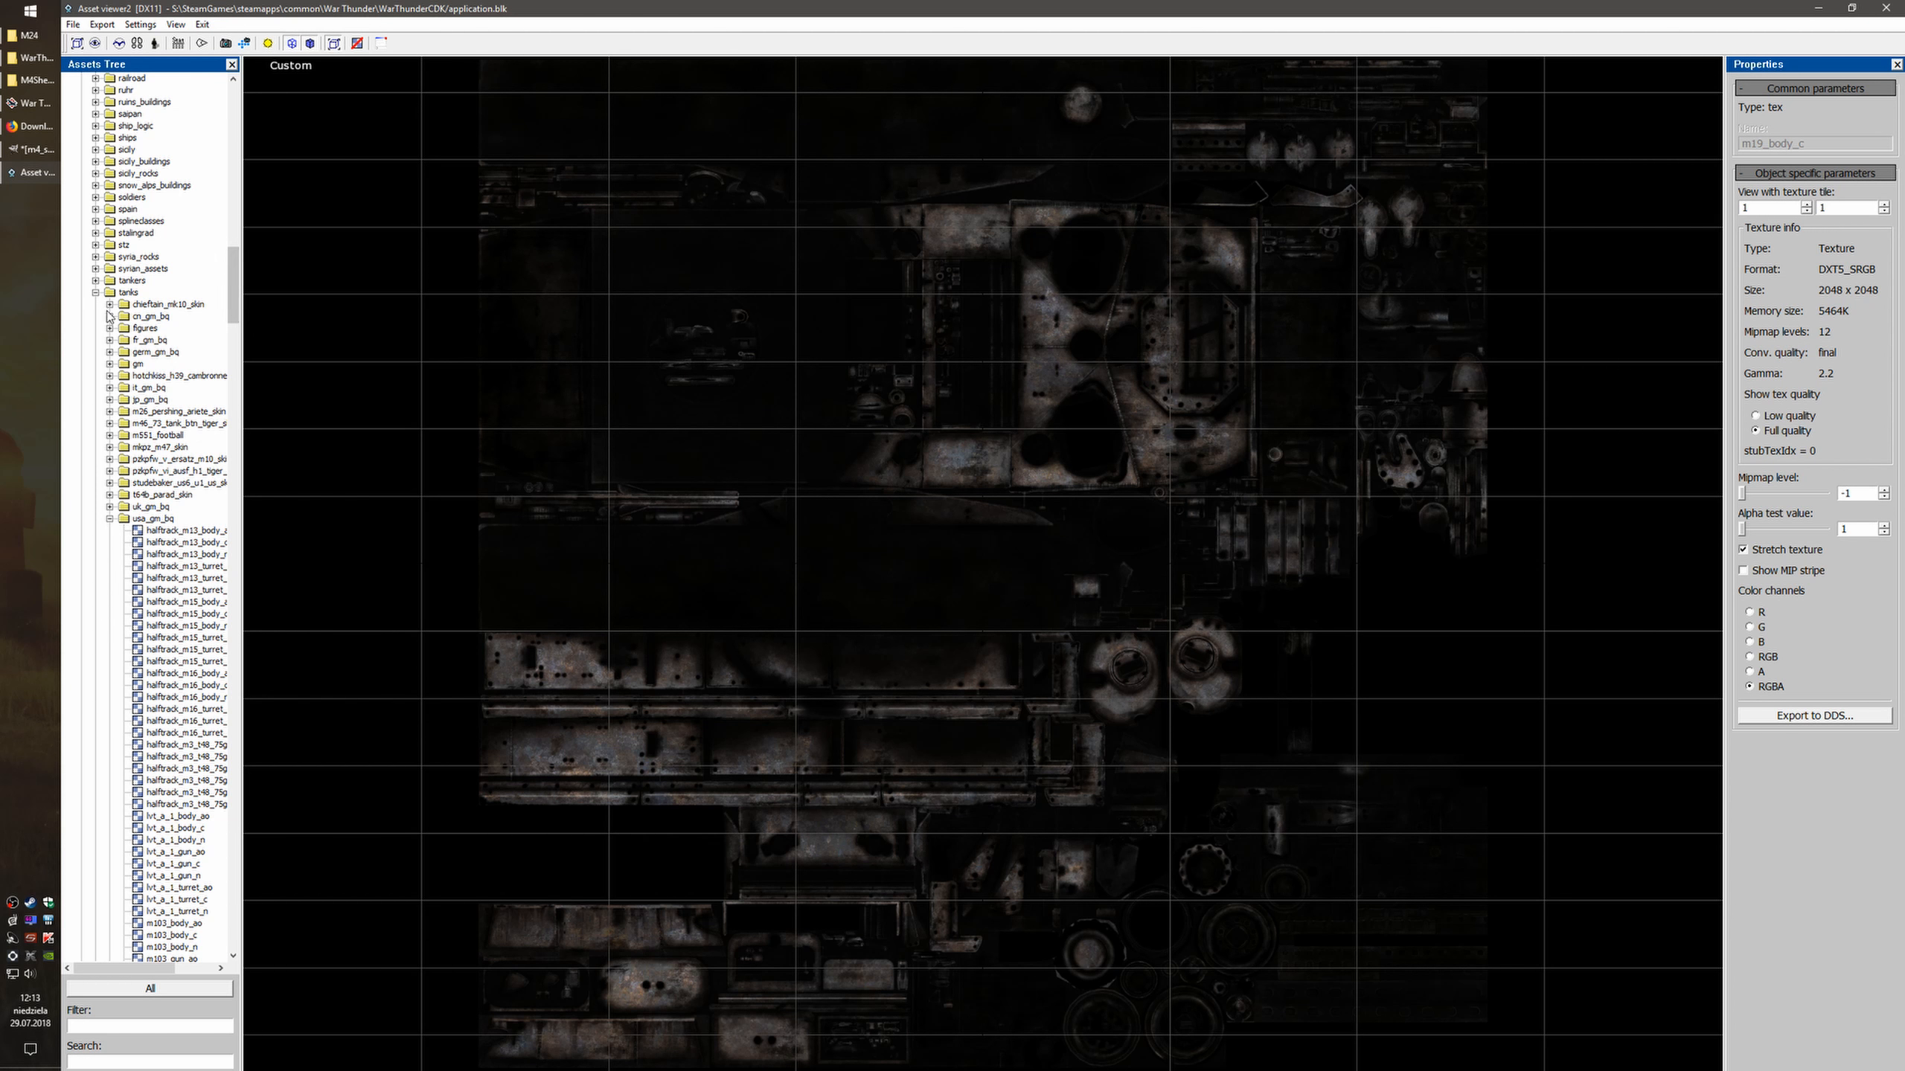
# In Asset Viewer, locate the M4 Sherman textures under tanks > usa_gm_bq, view m4_sherman_fake_ao, and widen the asset tree to show full names
pyautogui.scroll(20, 165, 300)
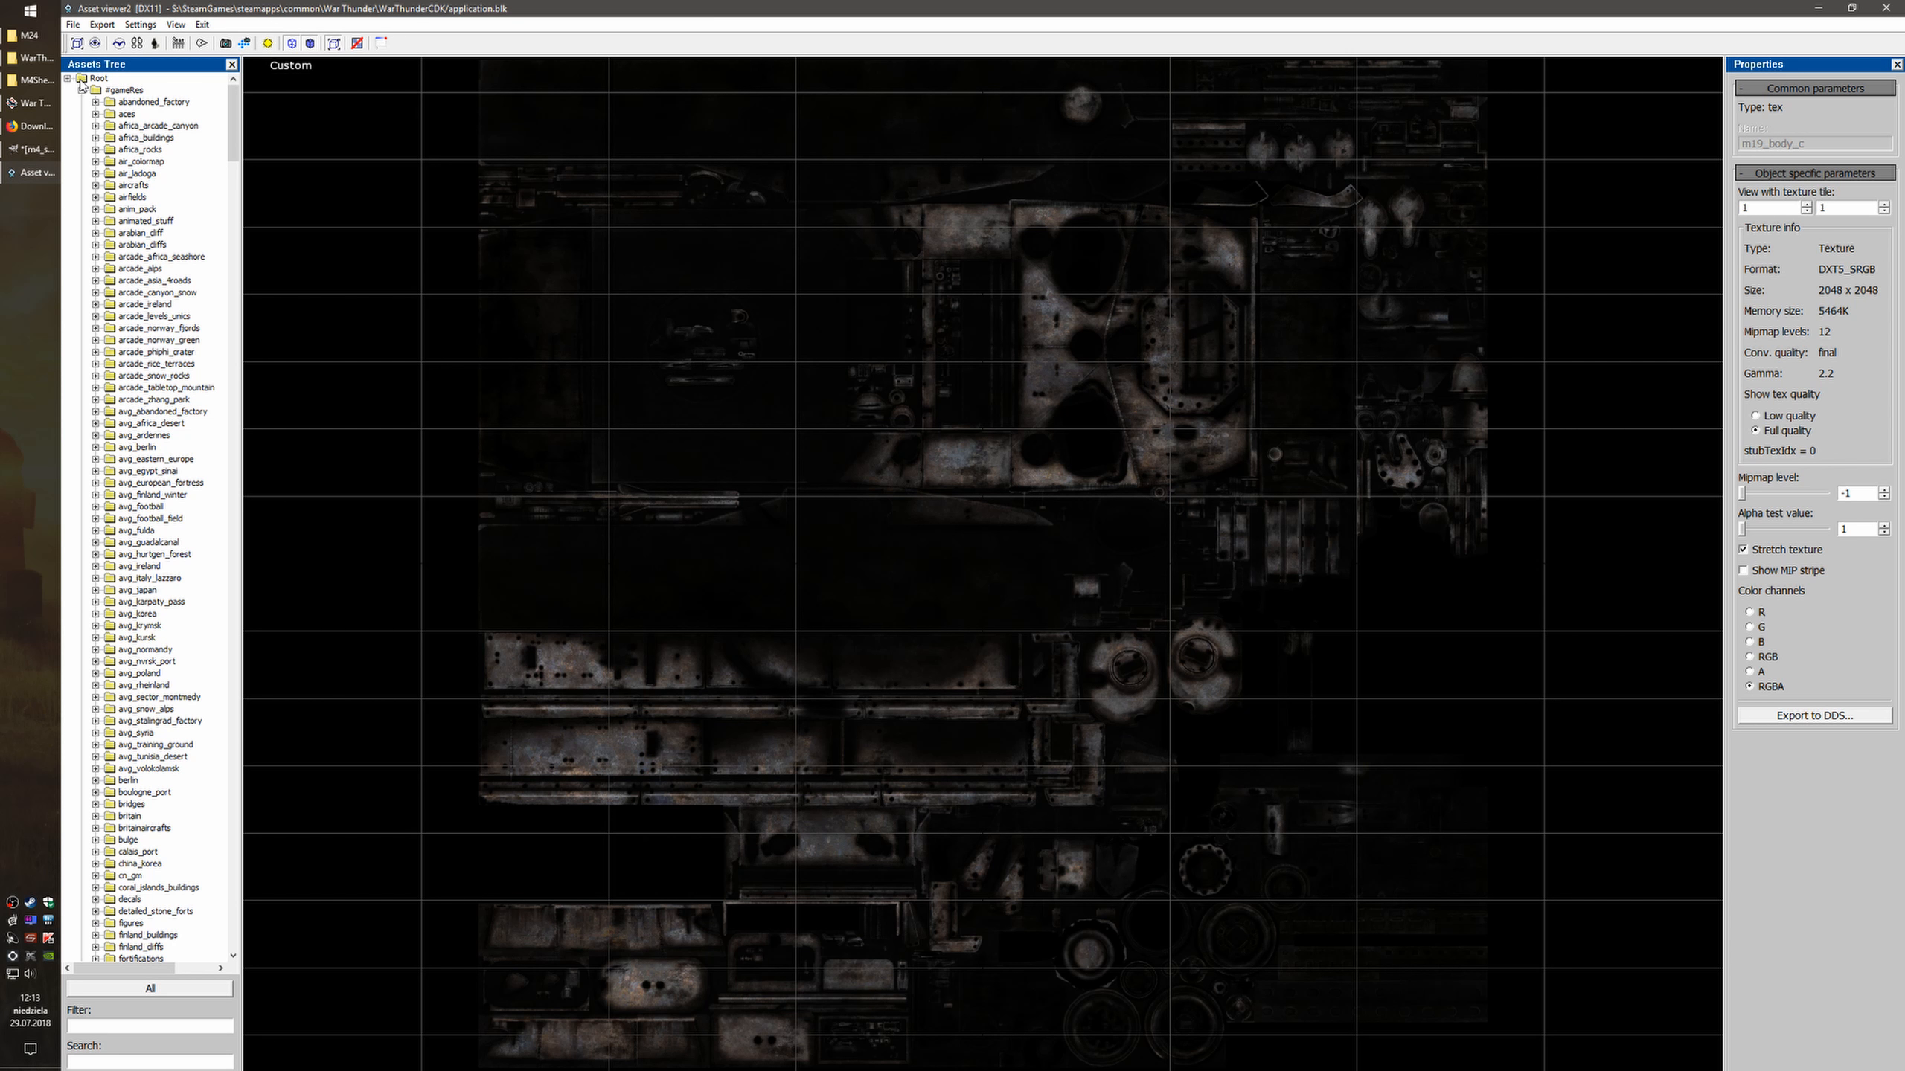
pyautogui.moveTo(233, 113); pyautogui.dragTo(268, 242)
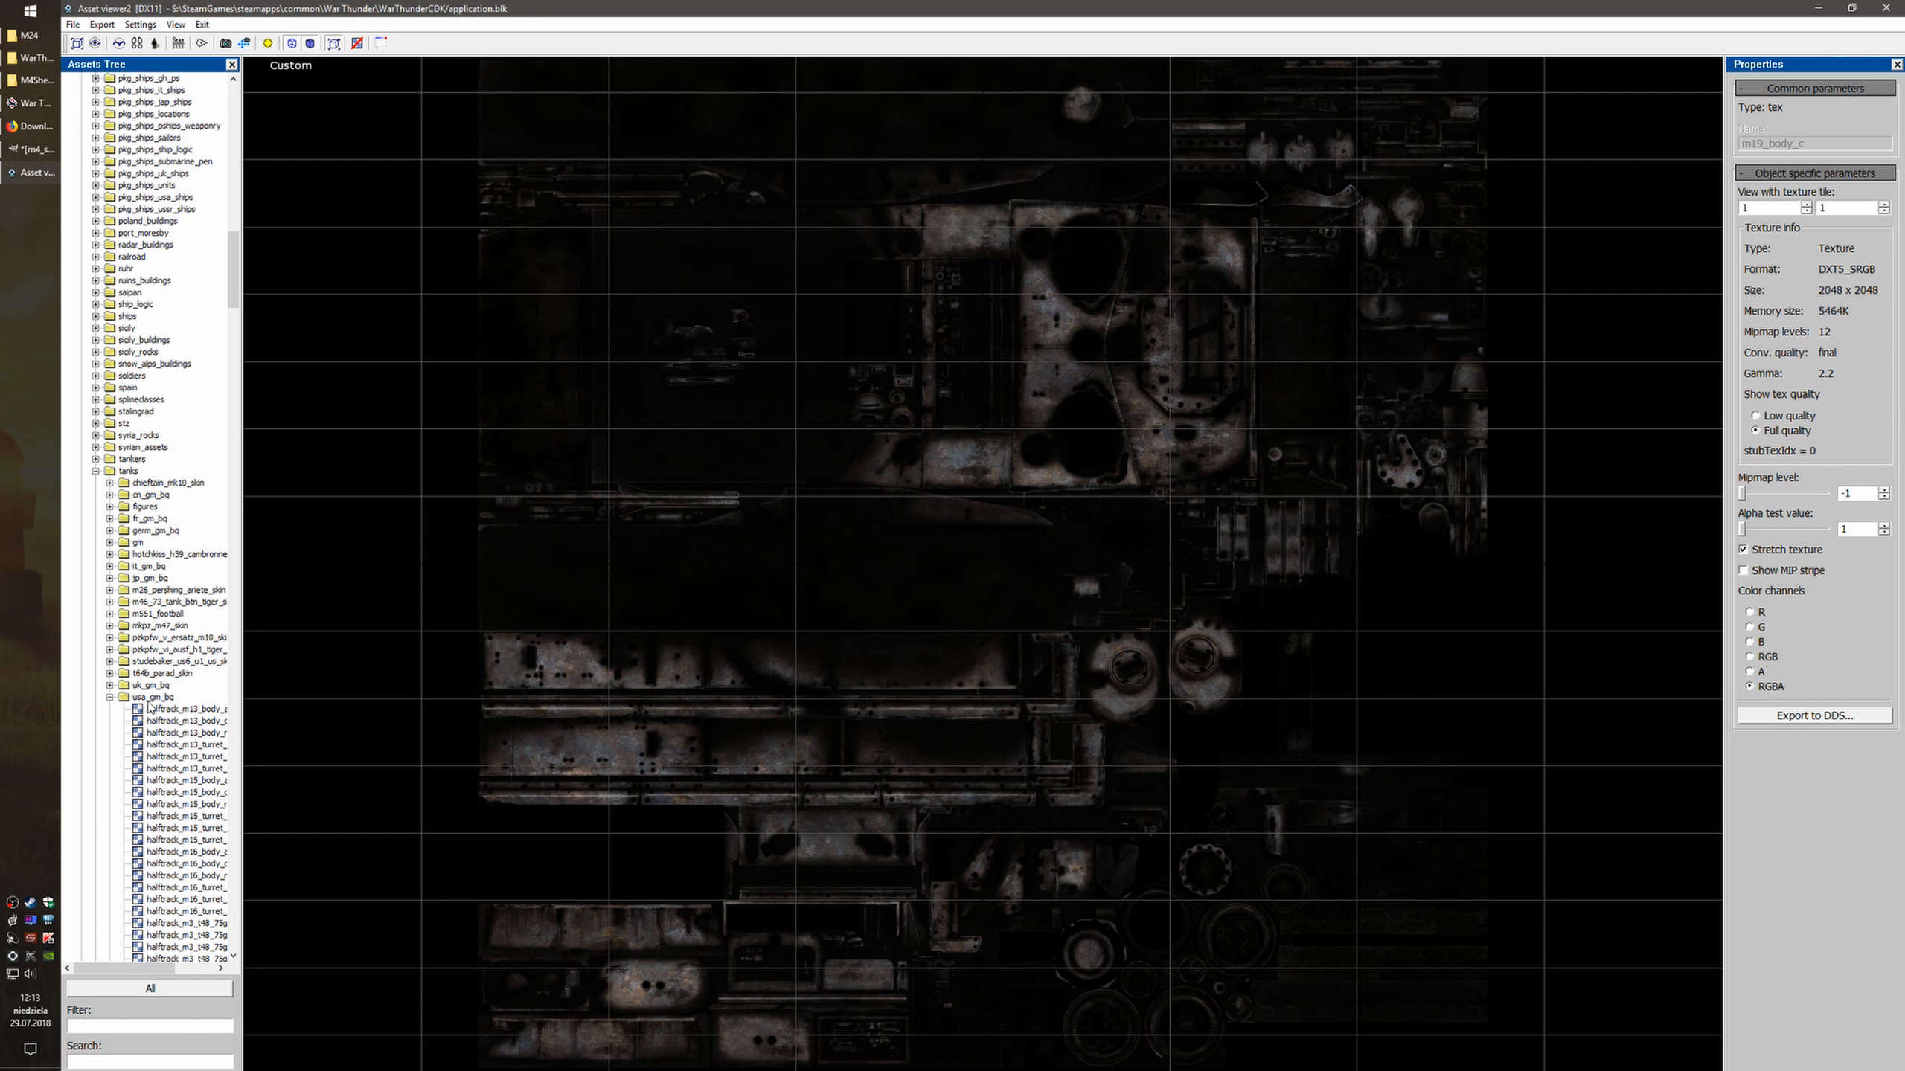
pyautogui.scroll(-5, 173, 709)
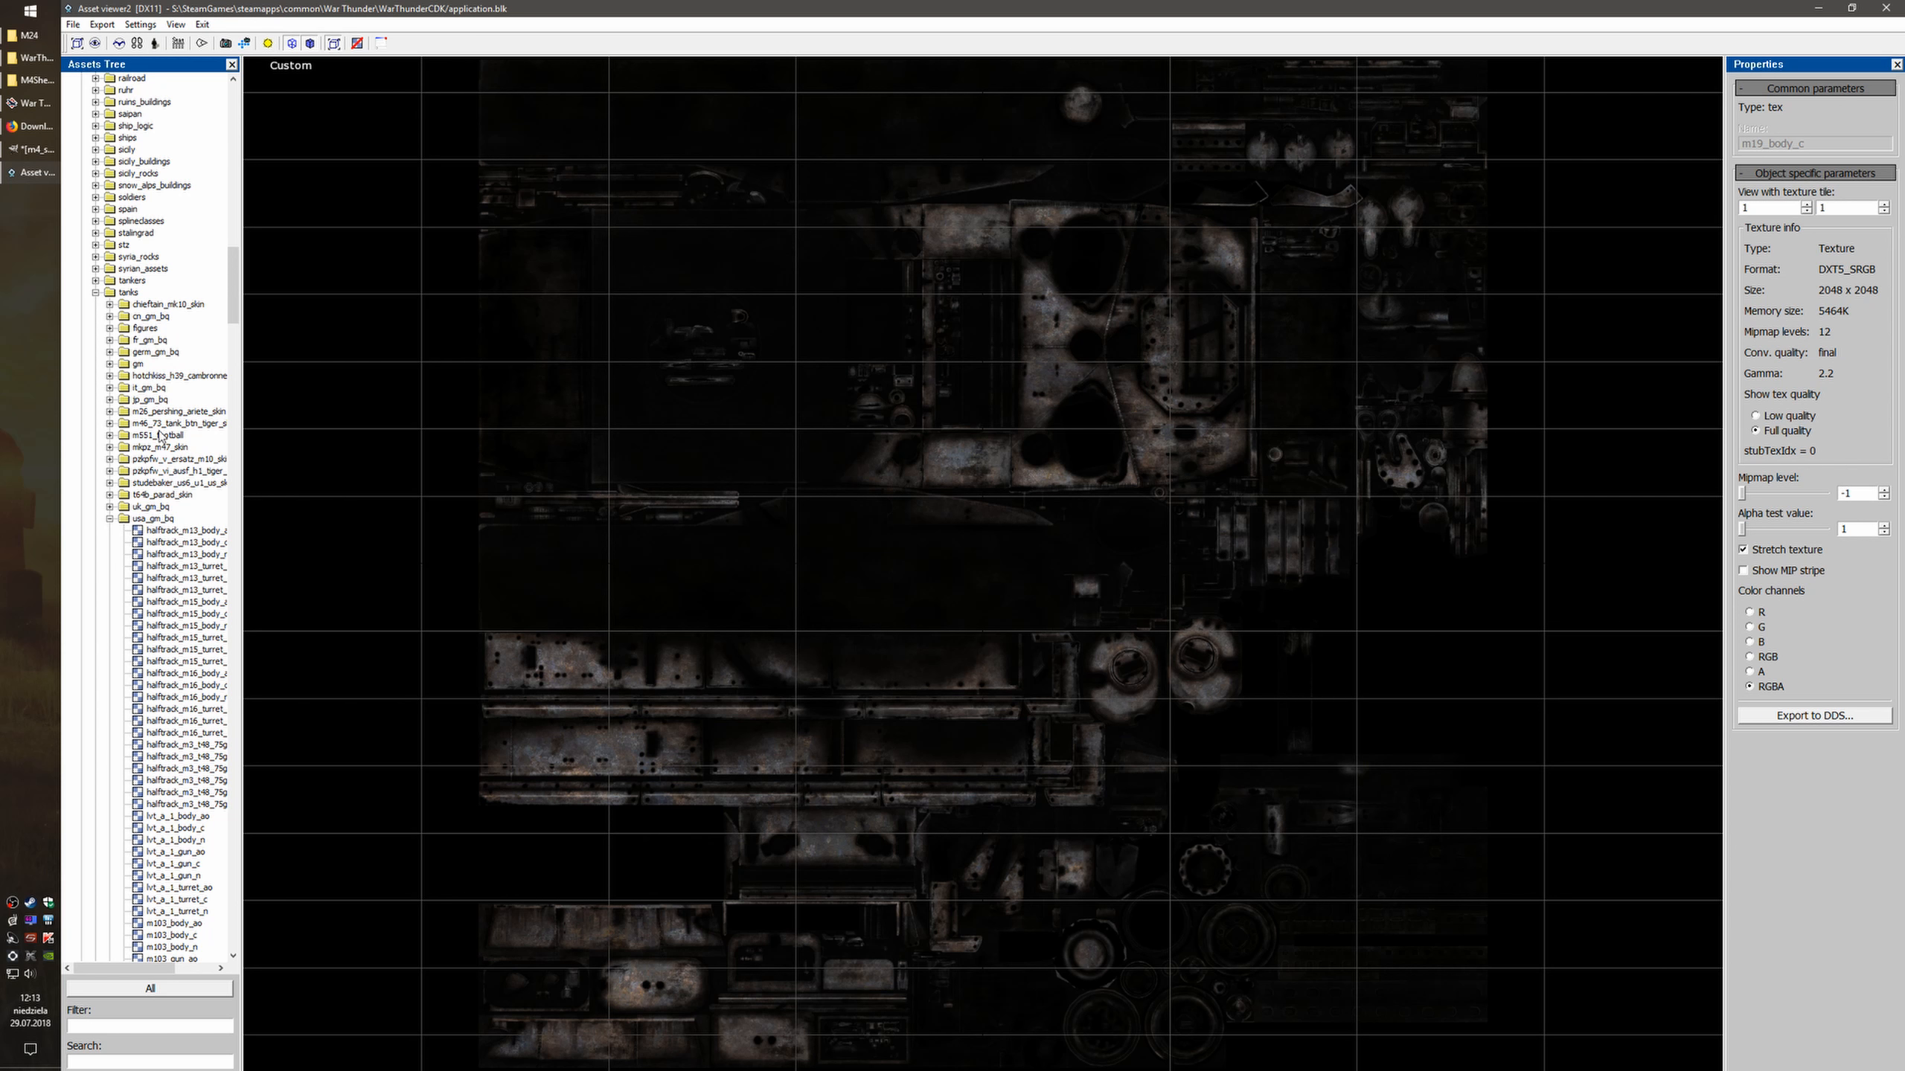
pyautogui.scroll(-20, 160, 435)
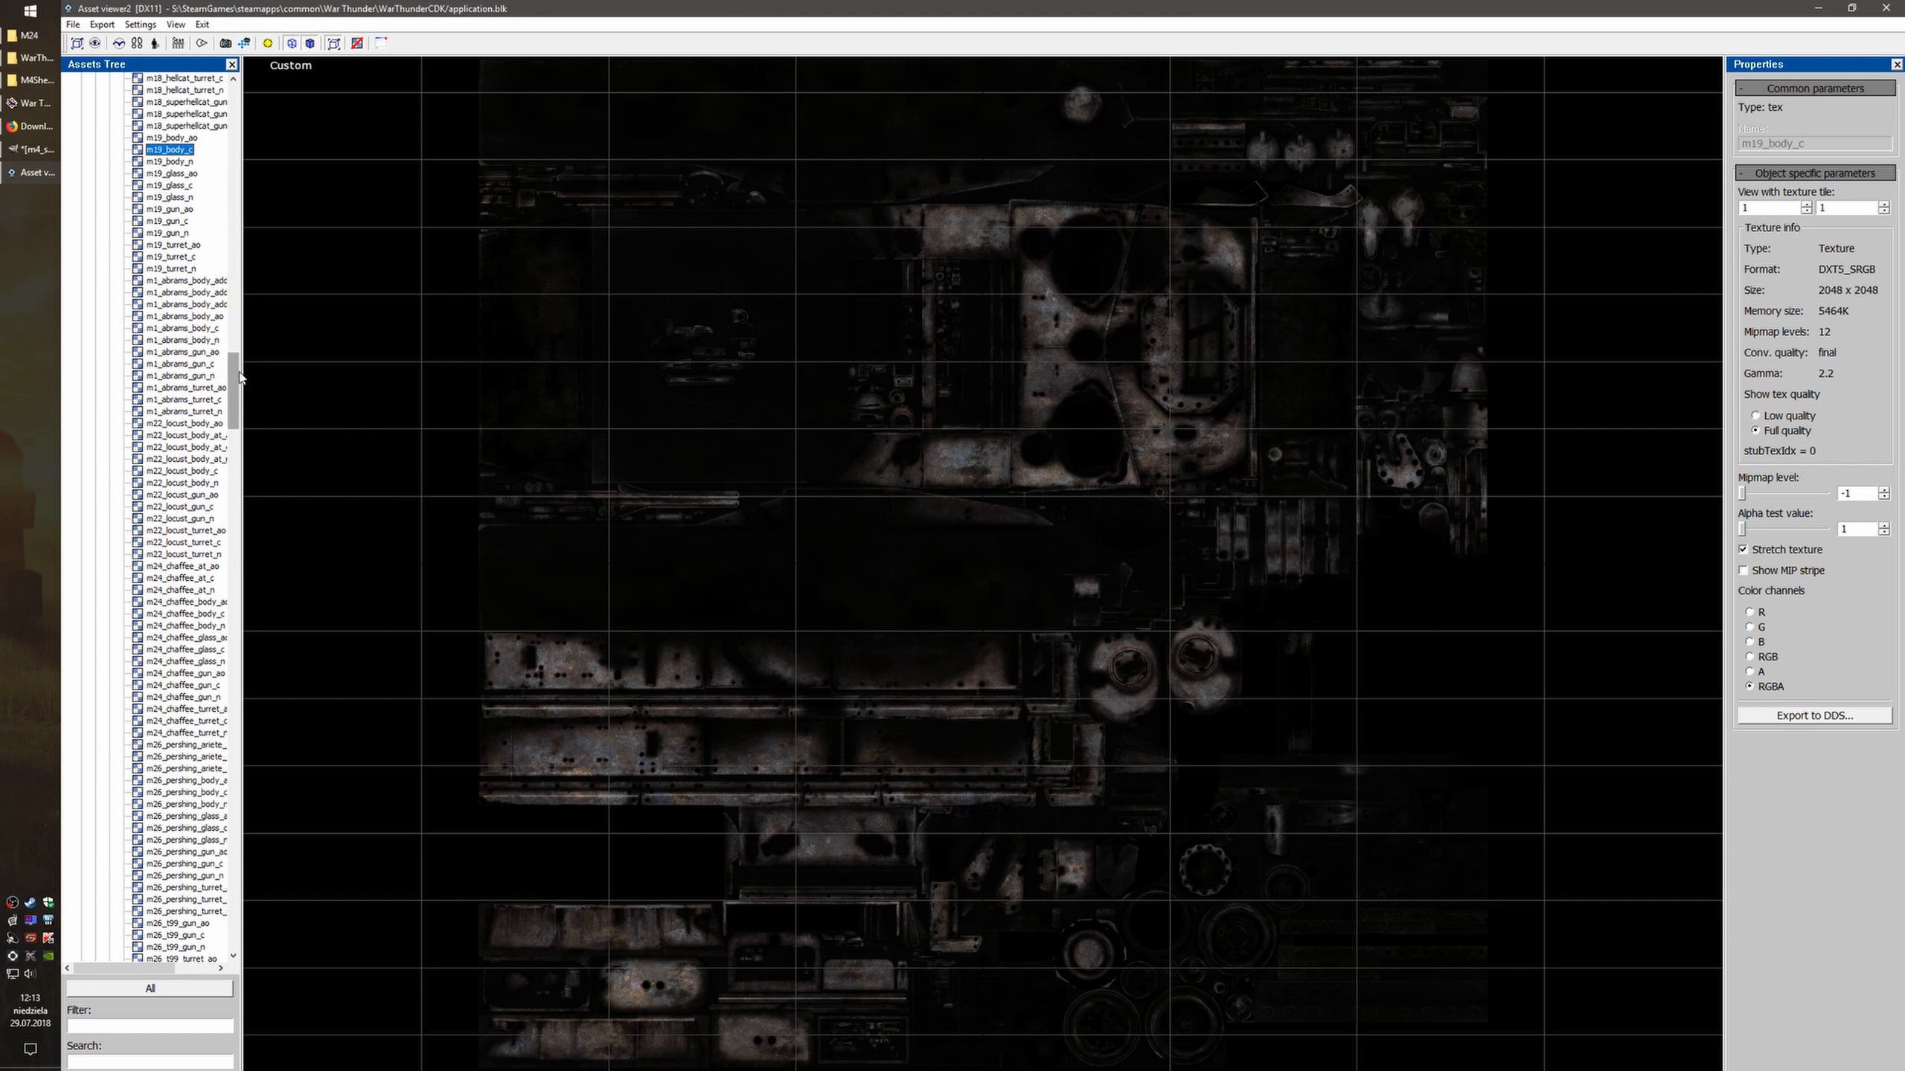
pyautogui.moveTo(240, 377); pyautogui.dragTo(245, 909)
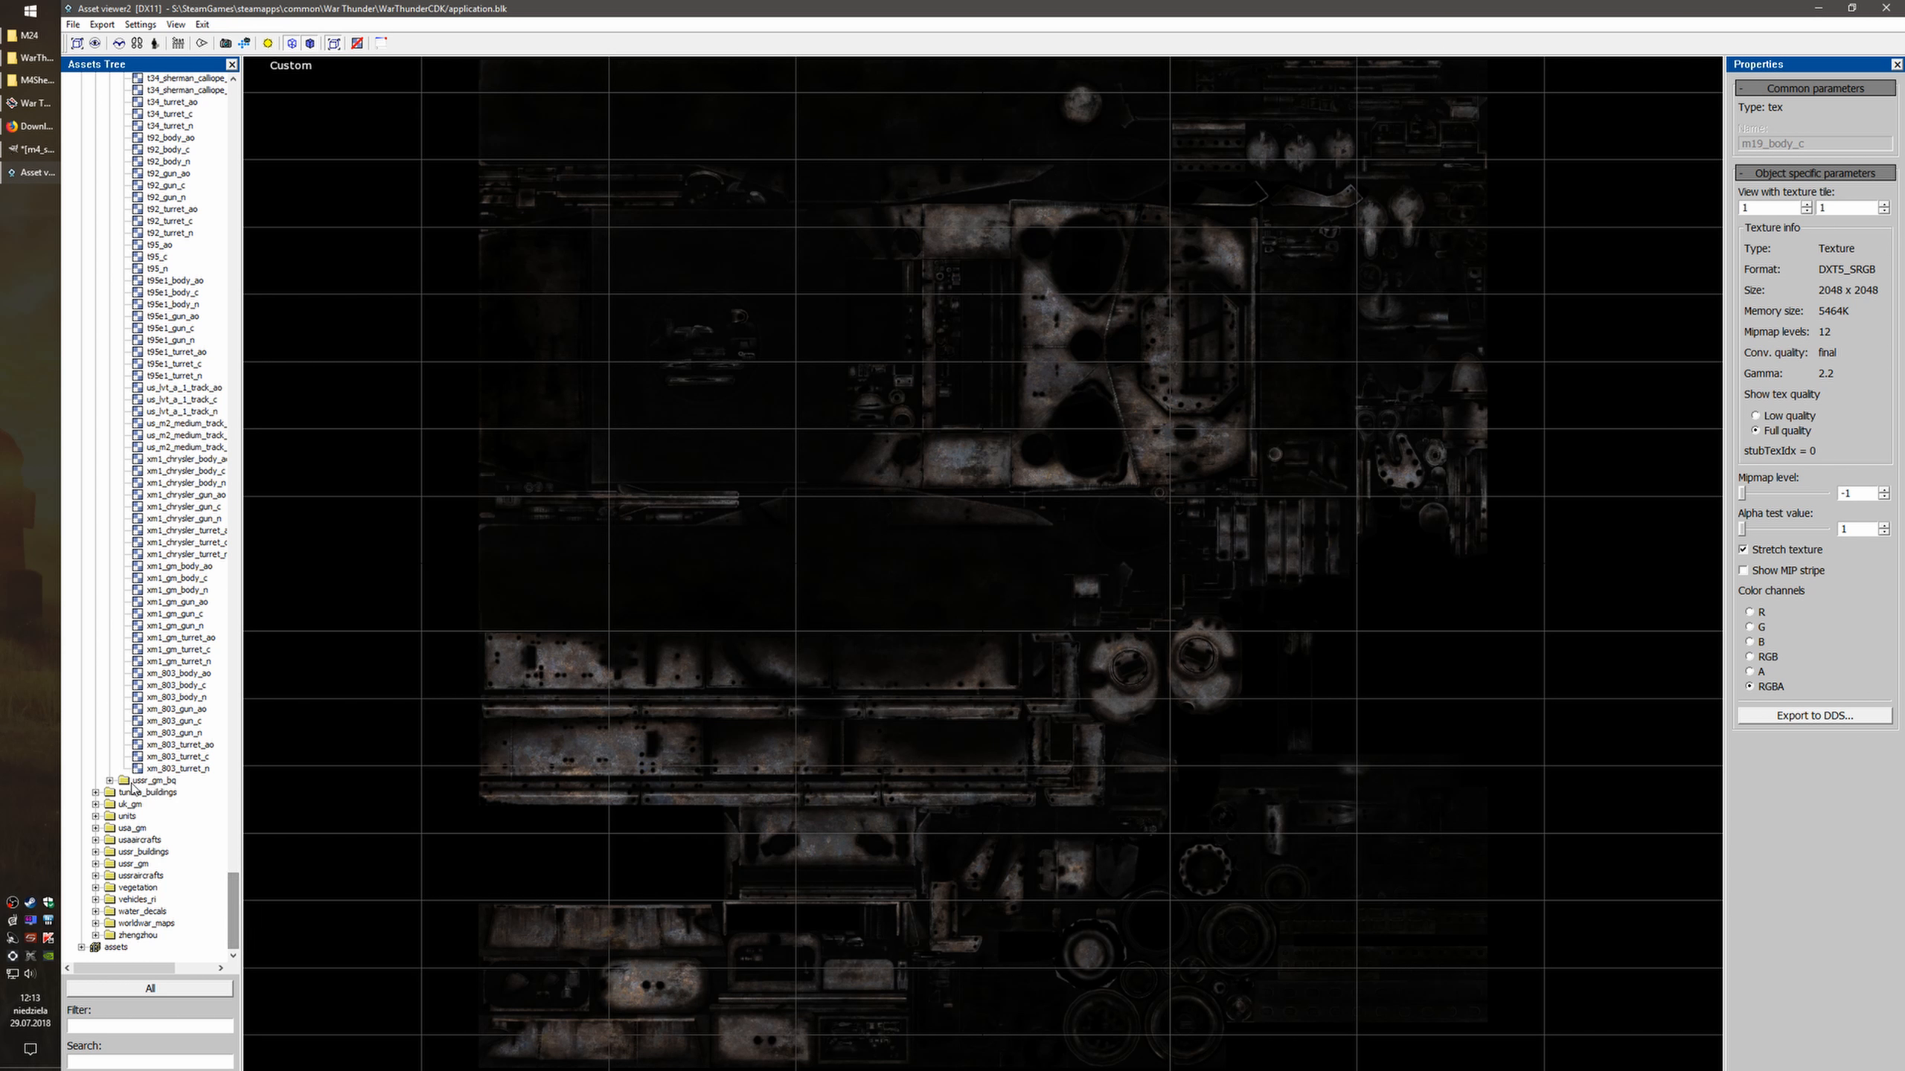
pyautogui.moveTo(232, 906); pyautogui.dragTo(235, 559)
pyautogui.click(176, 565)
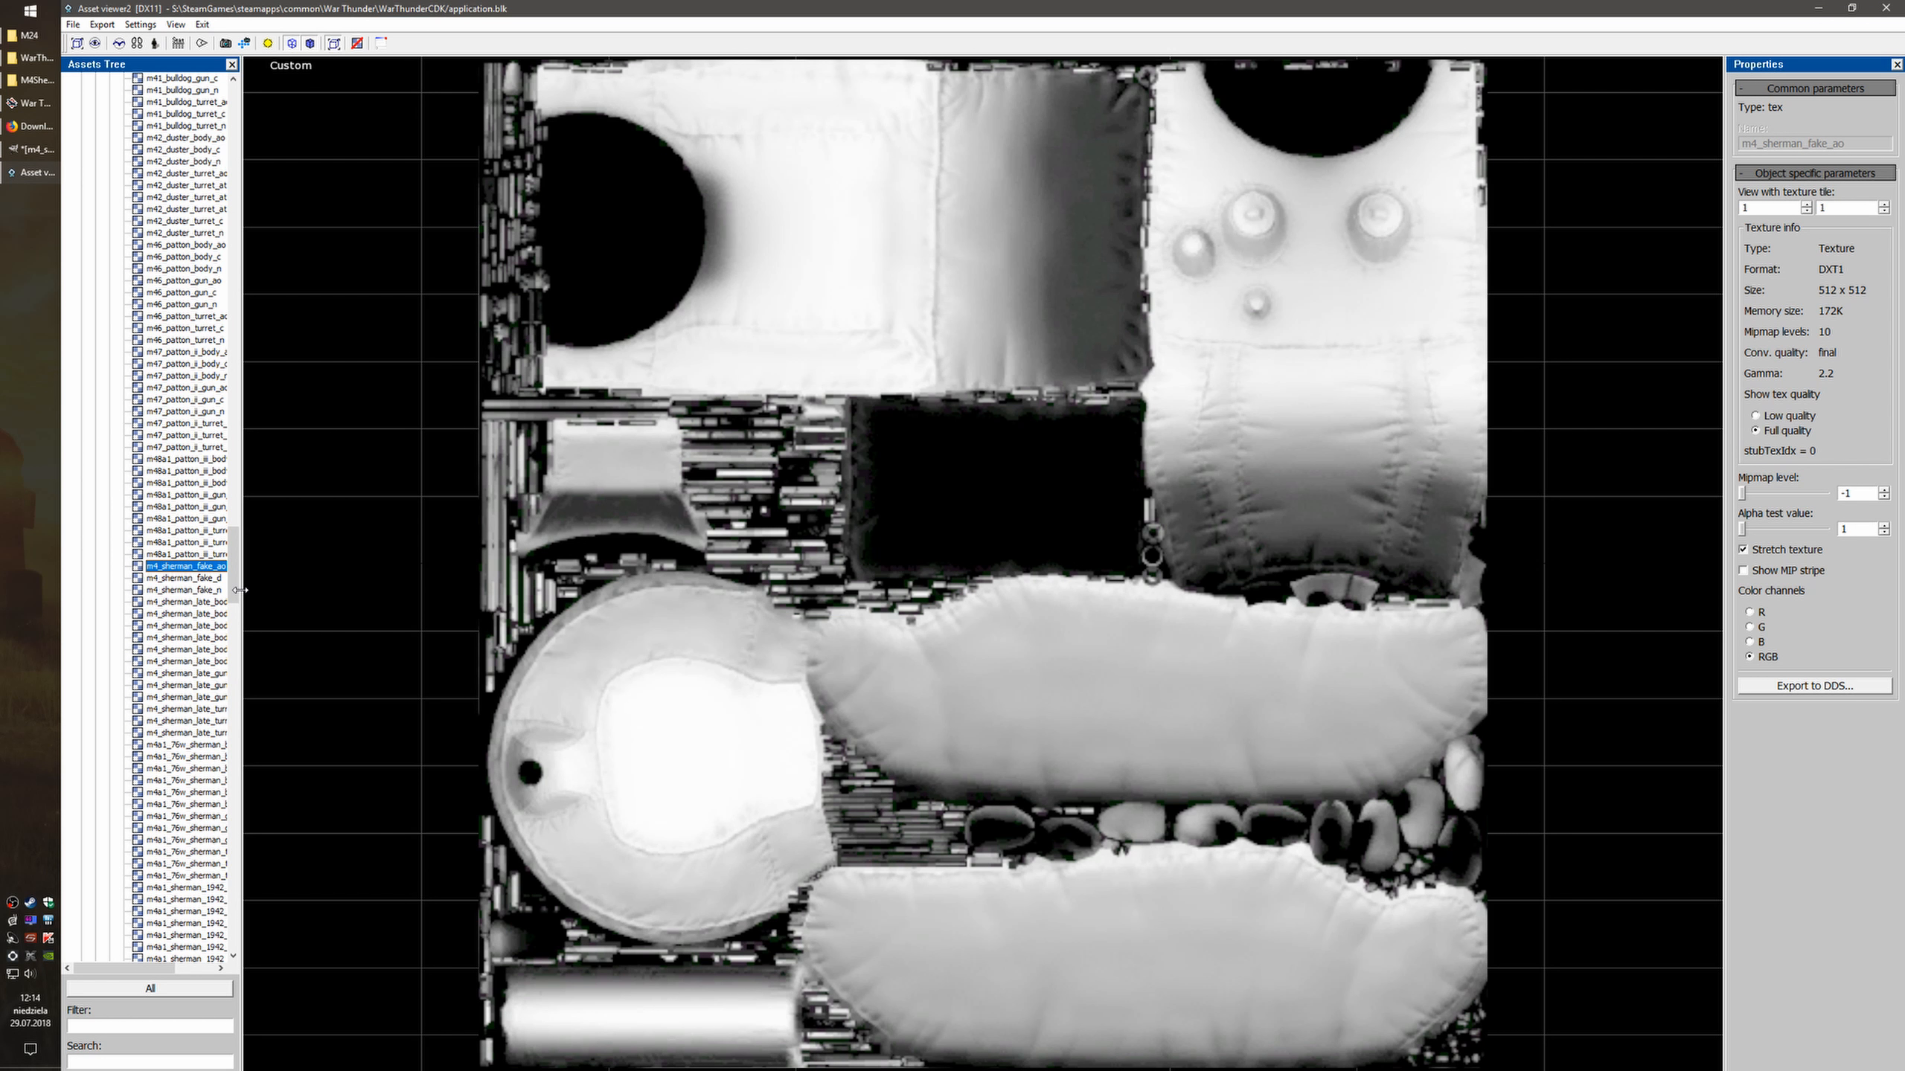
pyautogui.moveTo(237, 590); pyautogui.dragTo(397, 591)
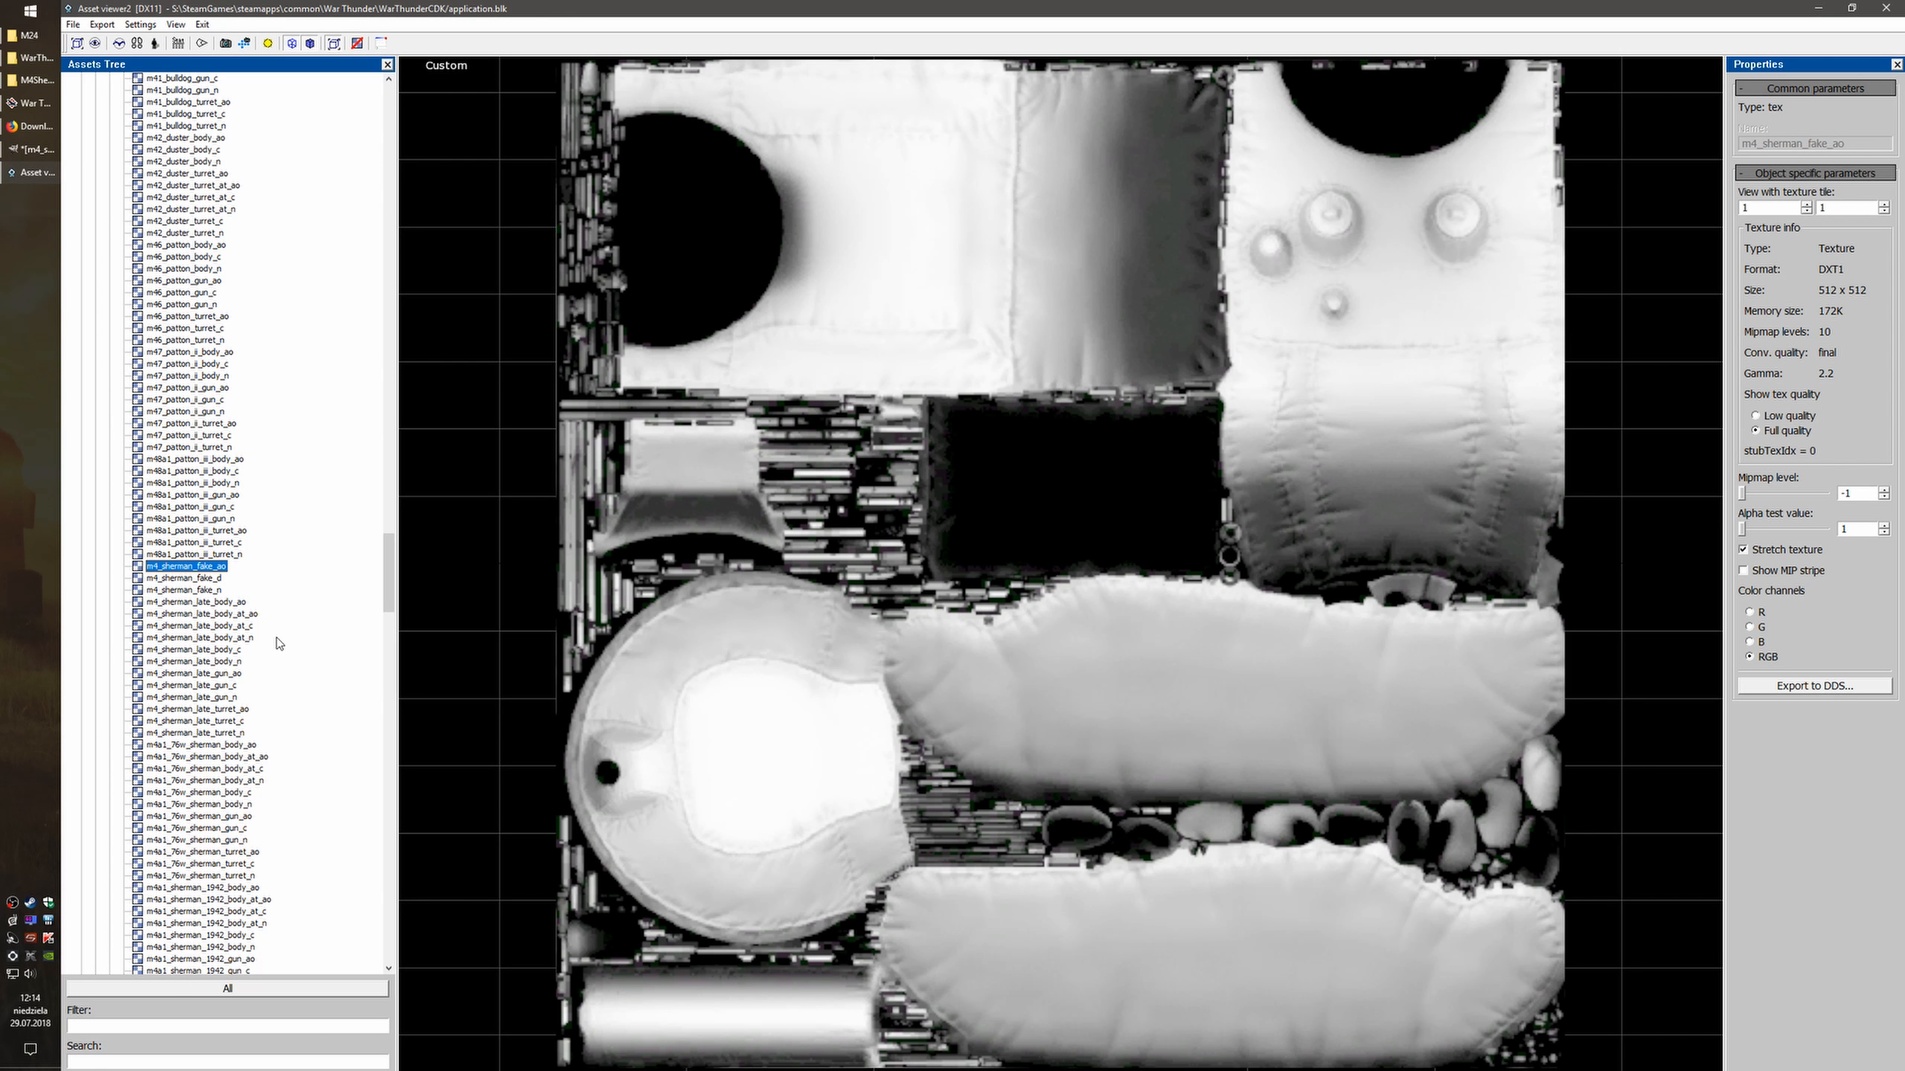
# Display m4_sherman_late_body_c, switch to m4_sherman_late_turret_c, and turn off texture stretching for it
pyautogui.click(239, 650)
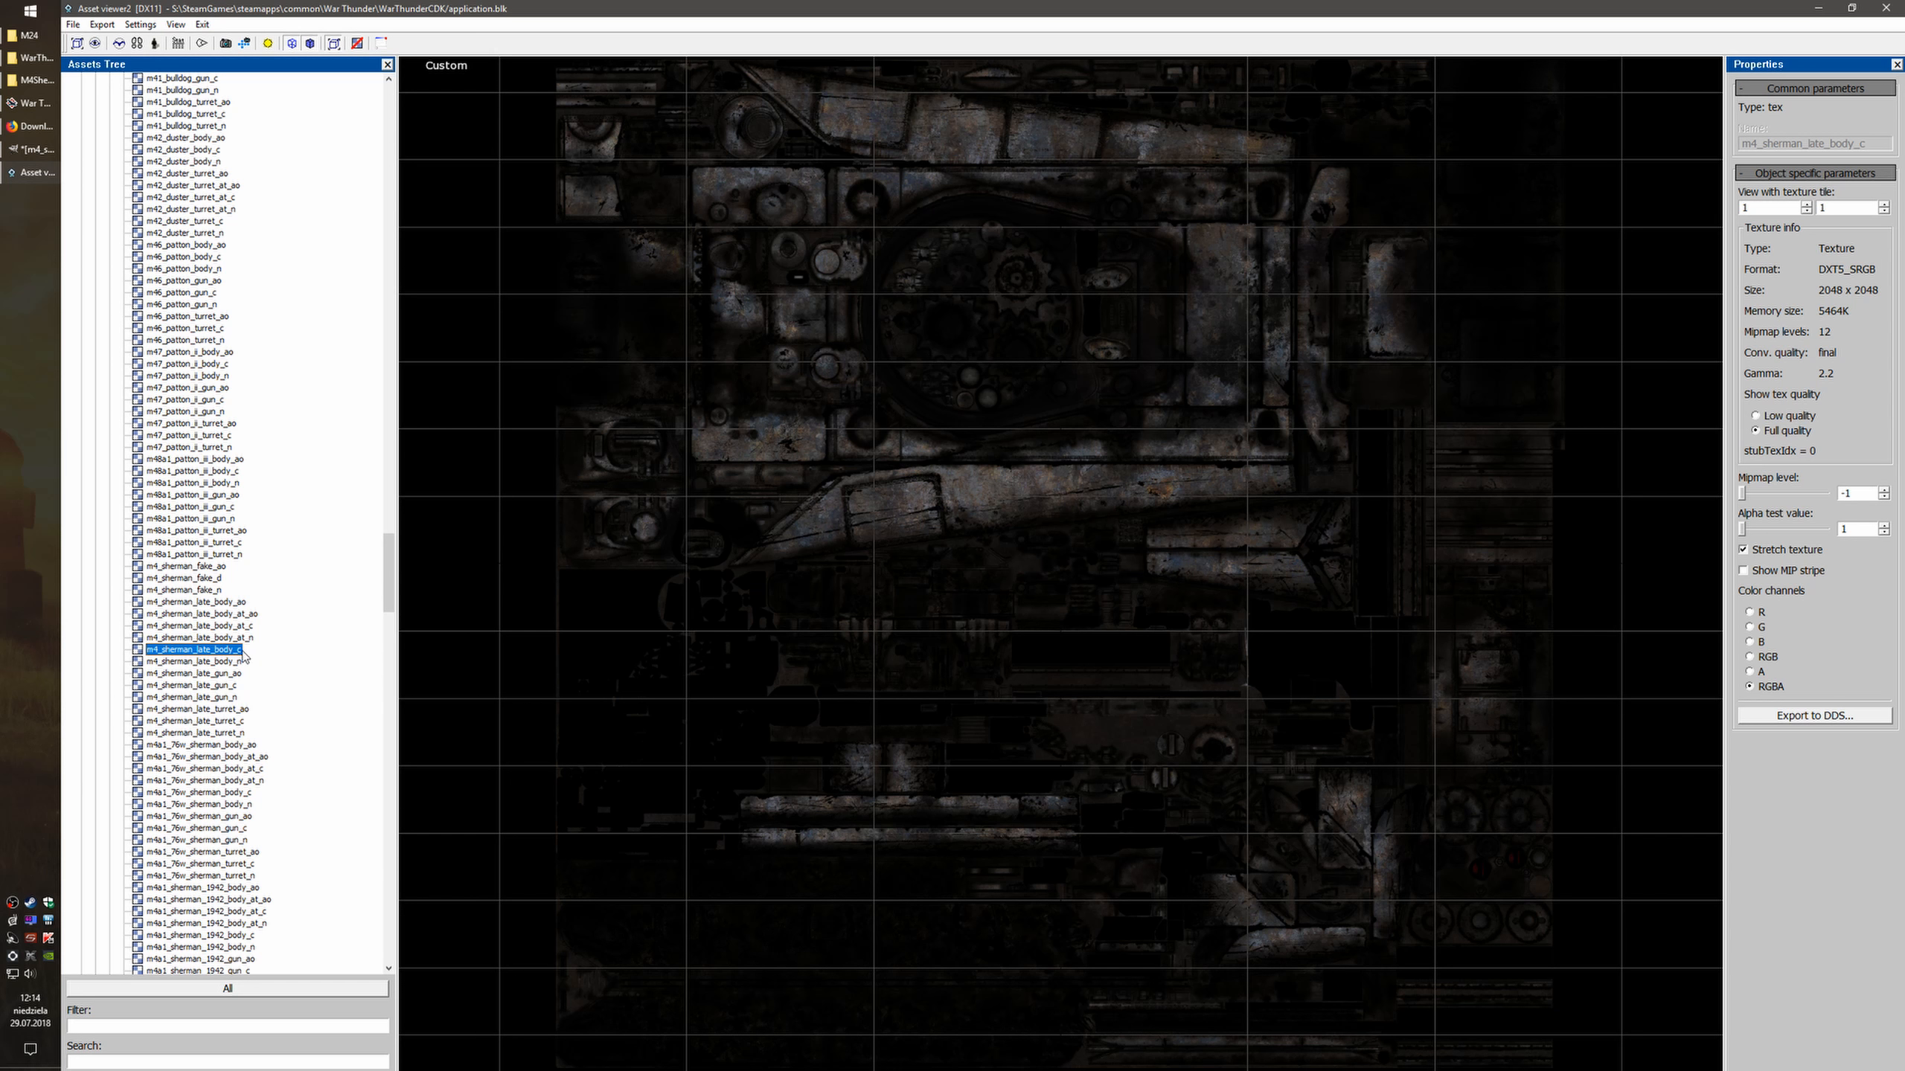
pyautogui.click(225, 719)
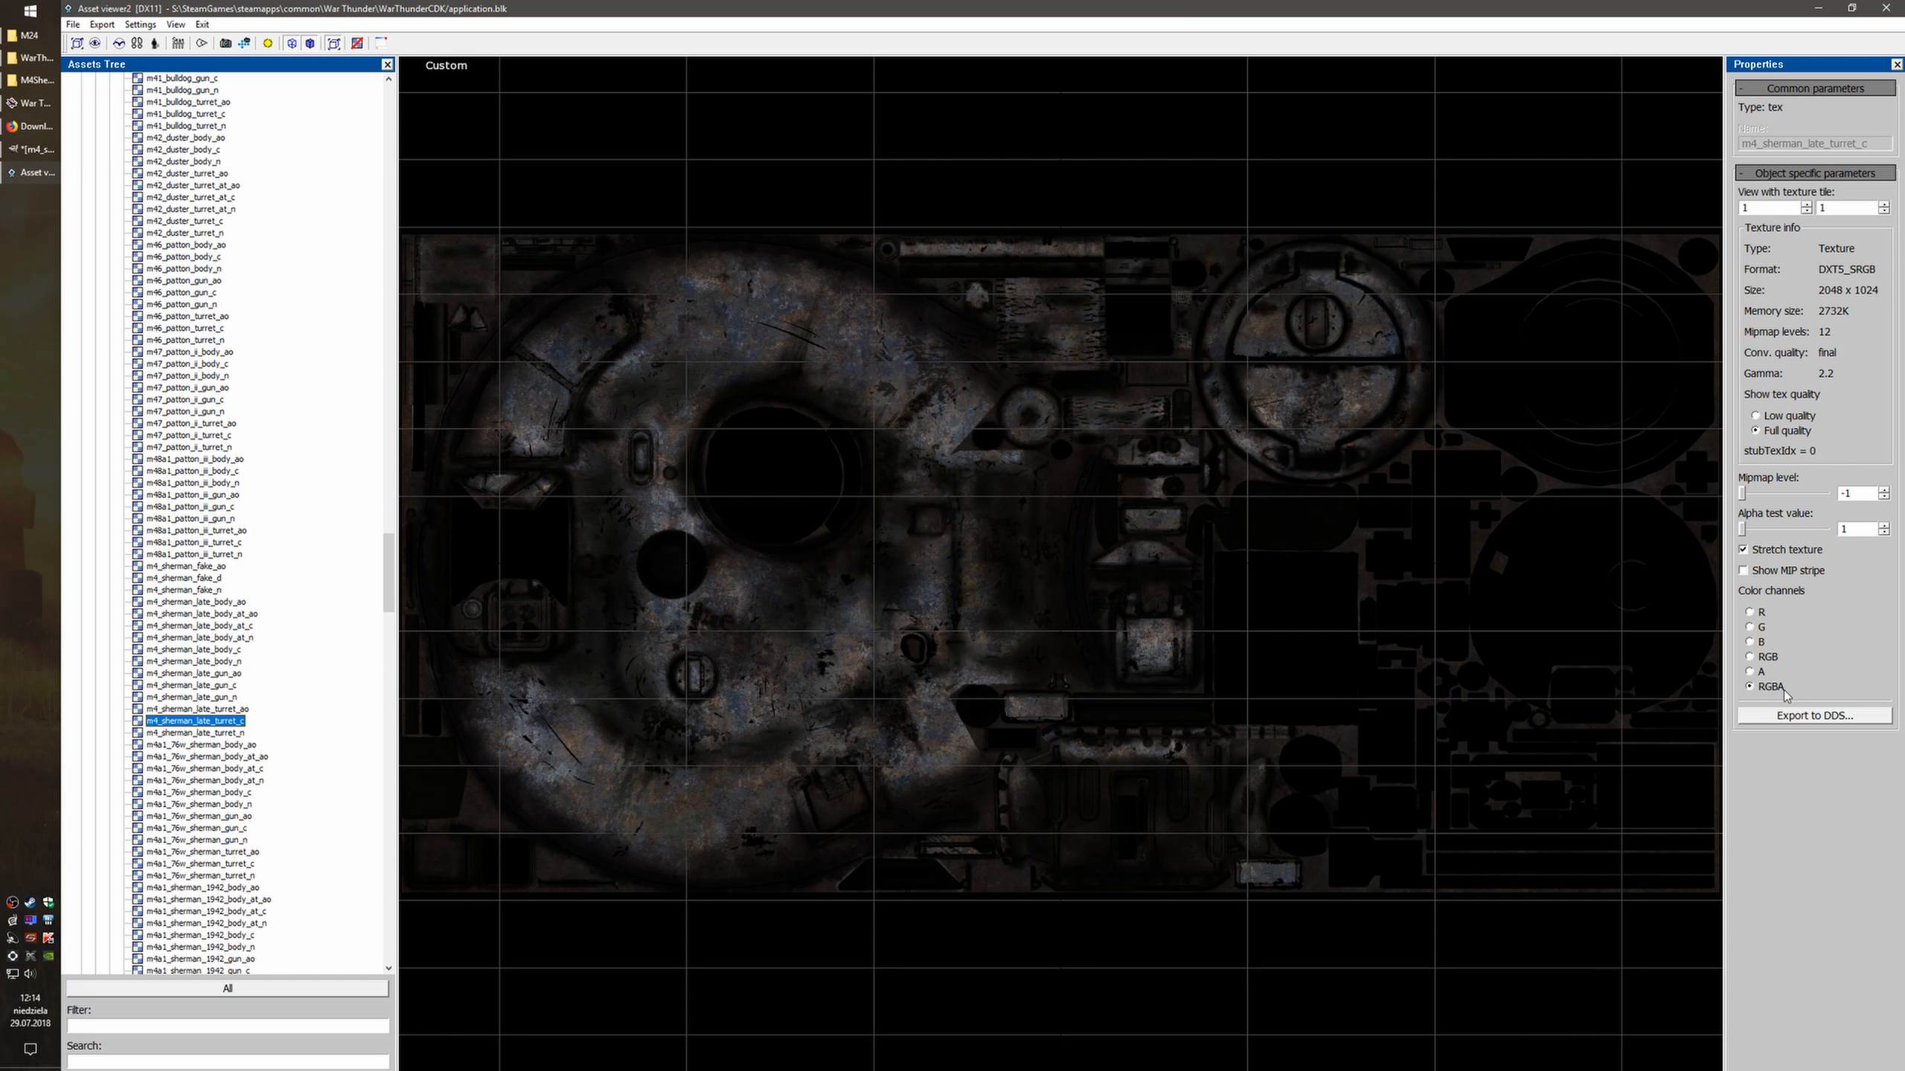
pyautogui.click(1753, 551)
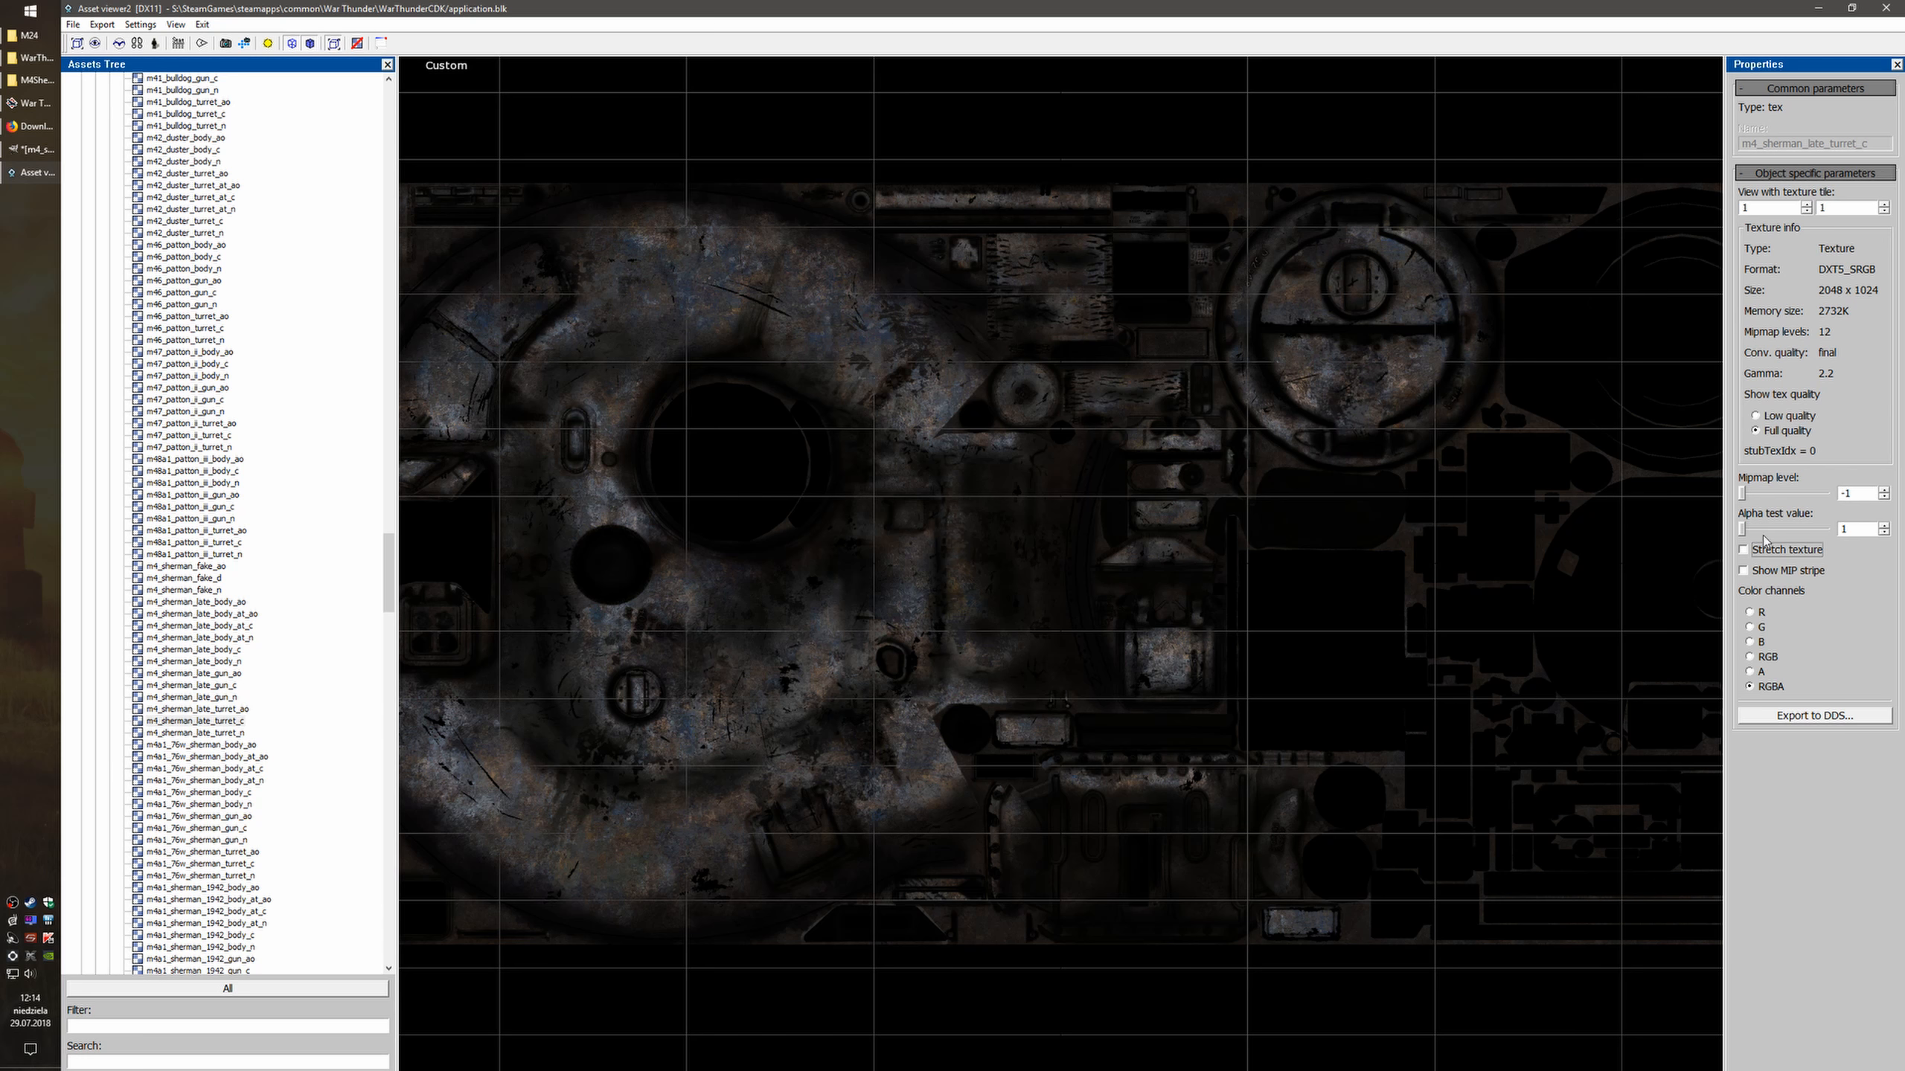
# Export the m4_sherman_late_turret_c texture as a DDS file into the M4Sherman folder, replacing the existing m4_sherman_late_turret_c.dds
pyautogui.click(1794, 720)
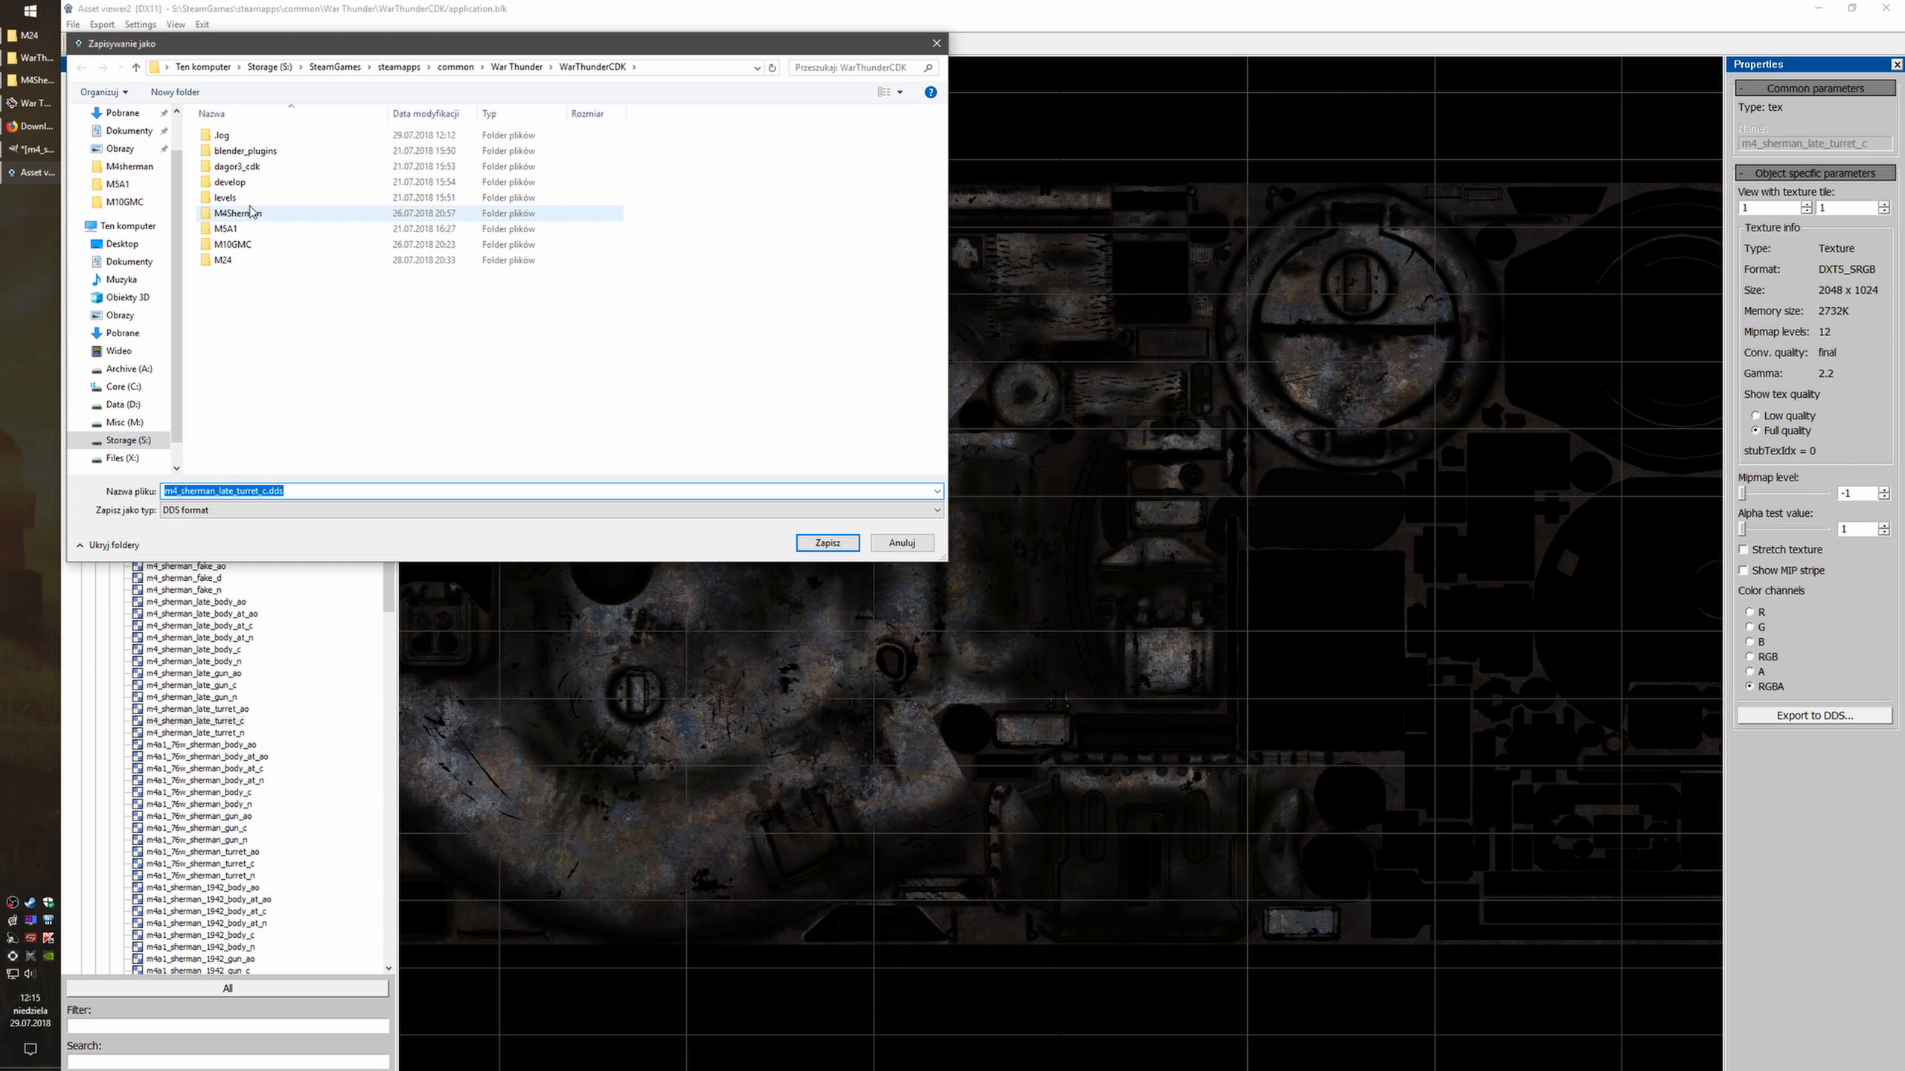
pyautogui.doubleClick(253, 215)
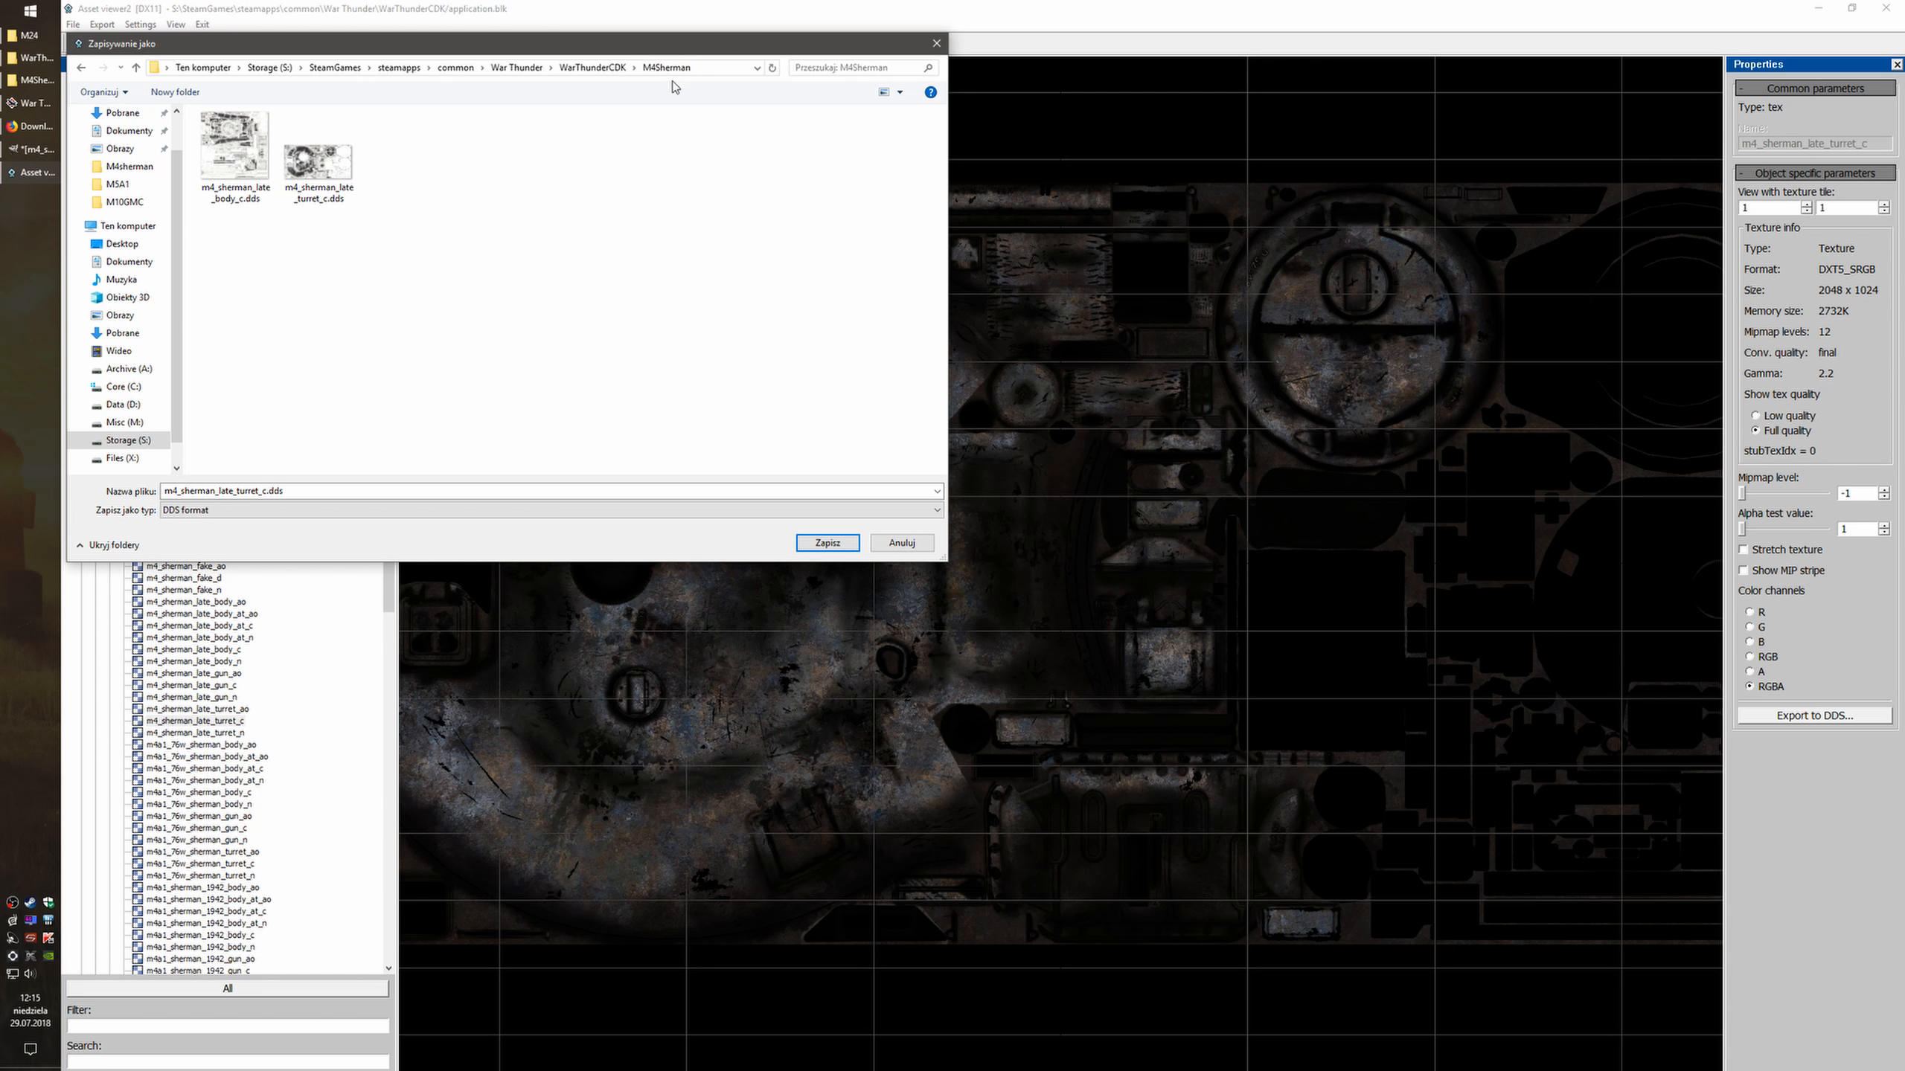
pyautogui.click(328, 178)
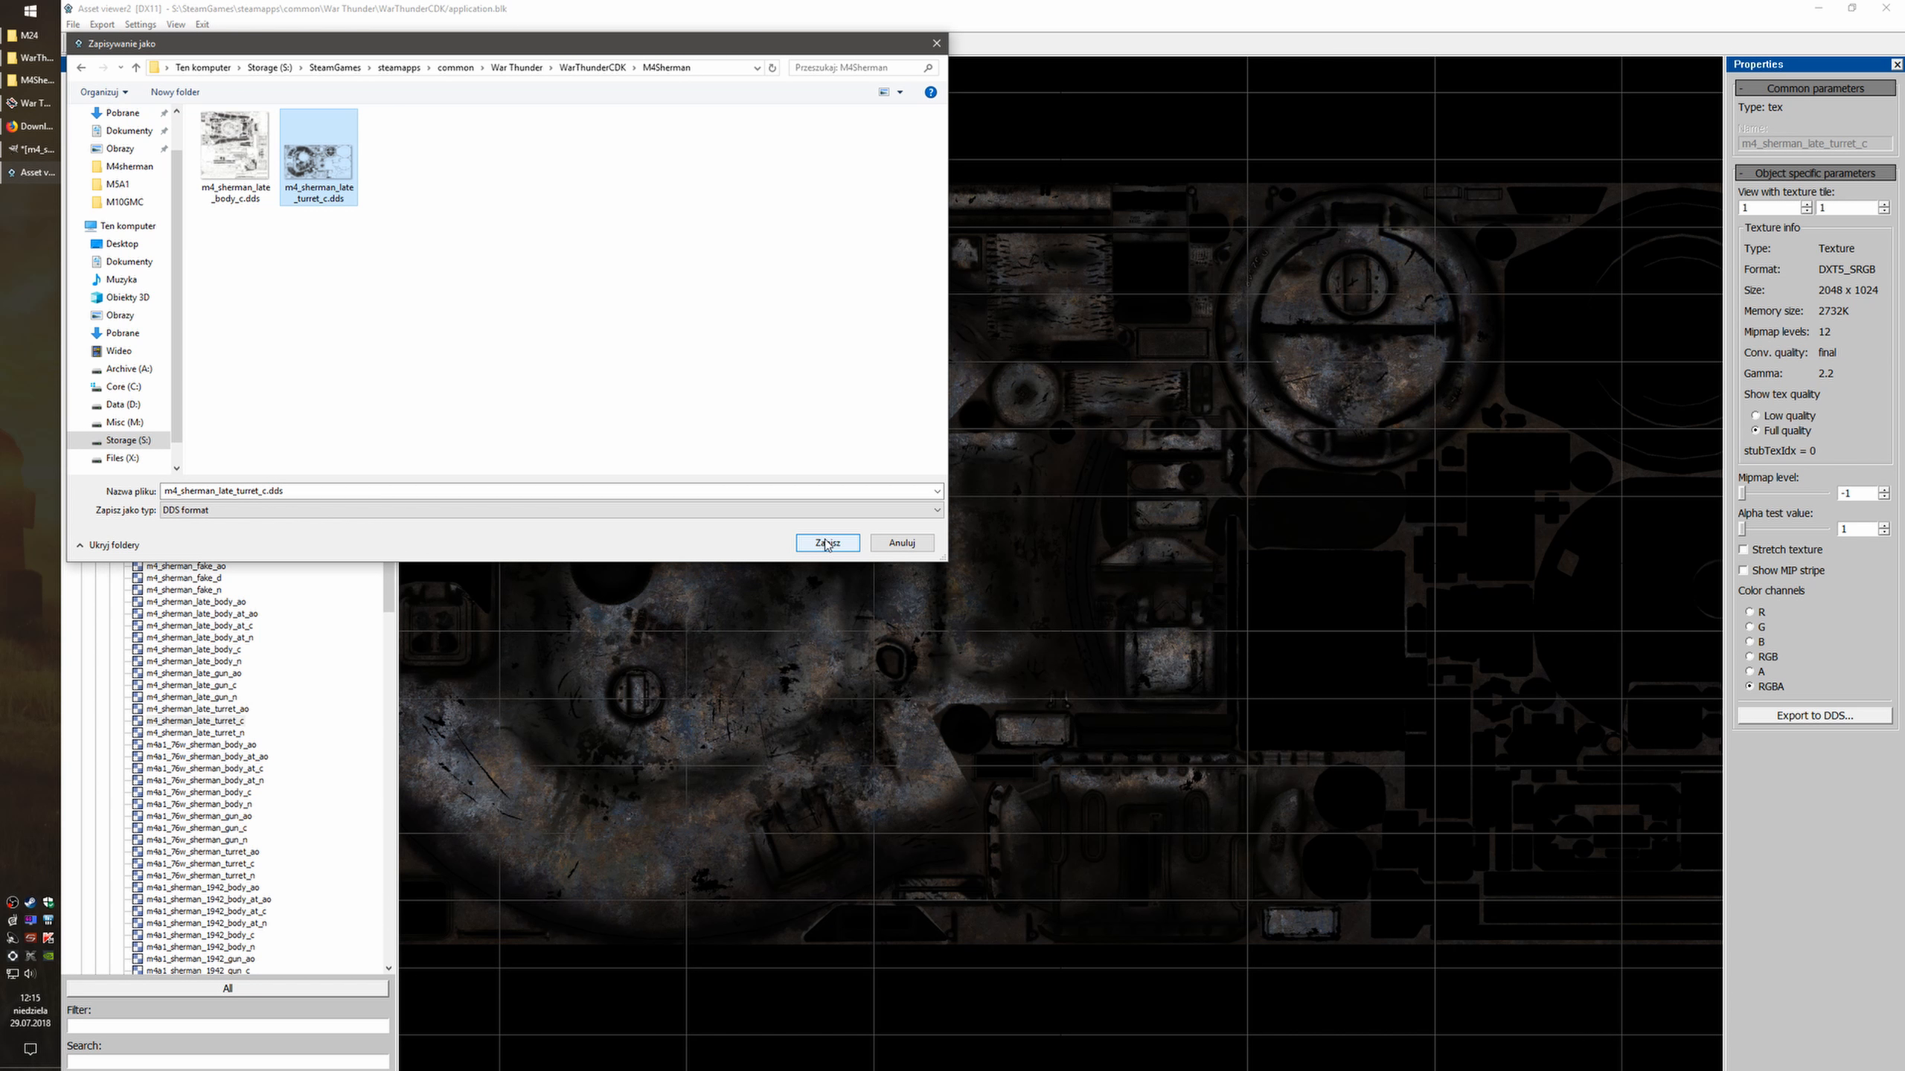
pyautogui.click(828, 543)
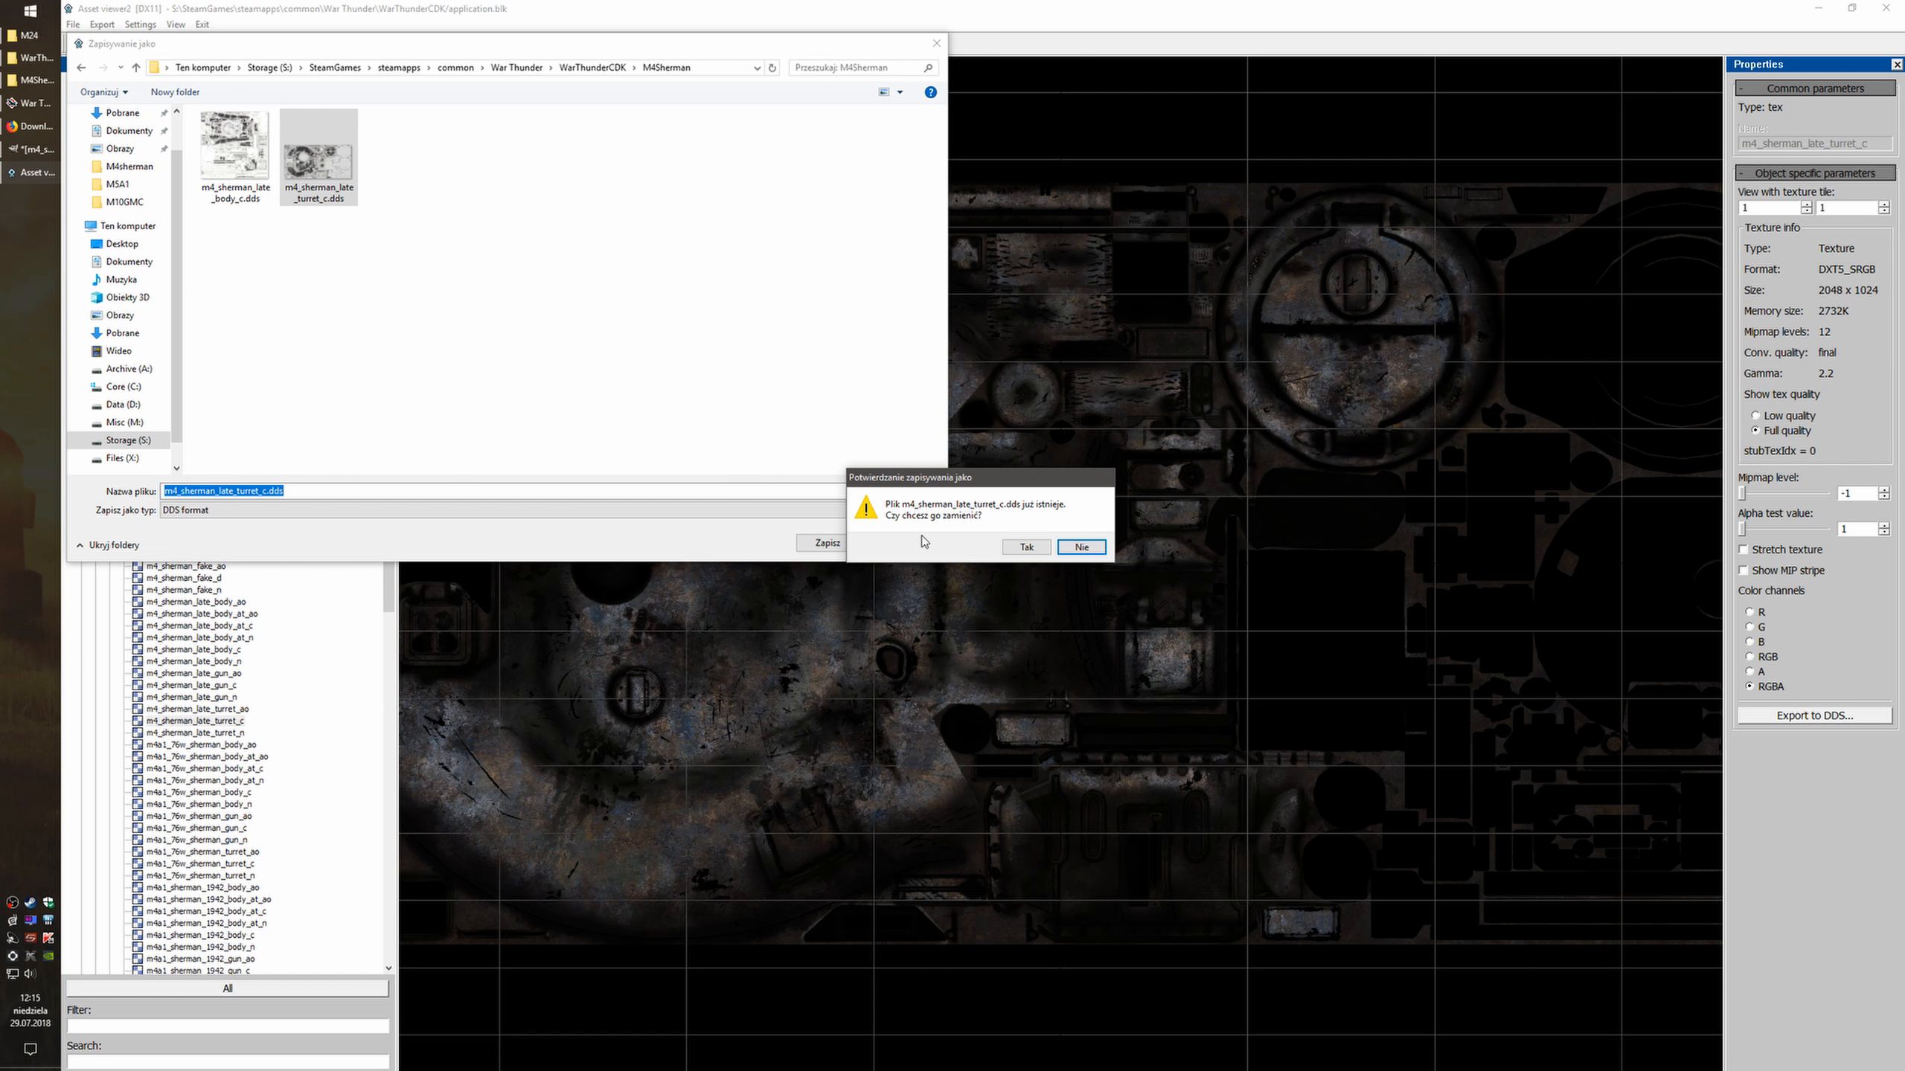
pyautogui.click(1023, 546)
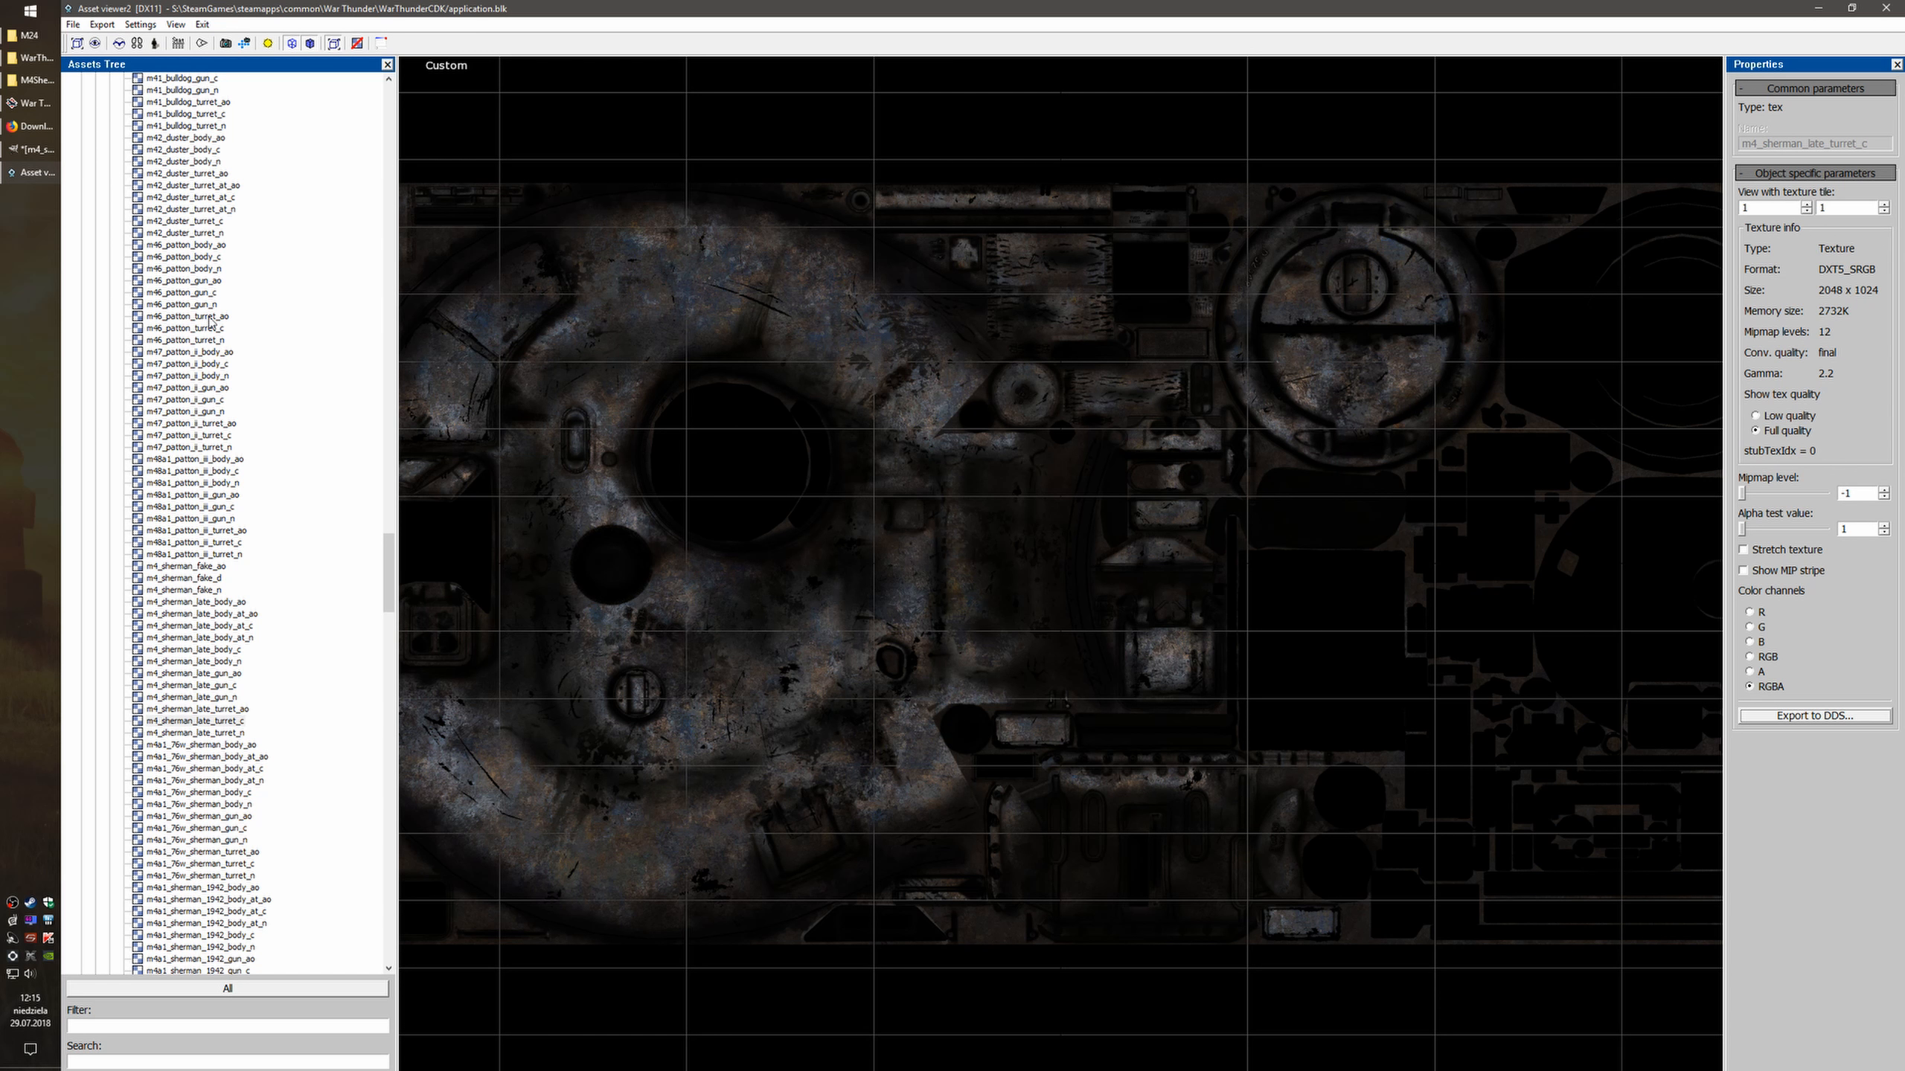
# Minimize Asset Viewer and File Explorer, switch to GIMP and bring up its dialog for opening an image
pyautogui.click(1818, 8)
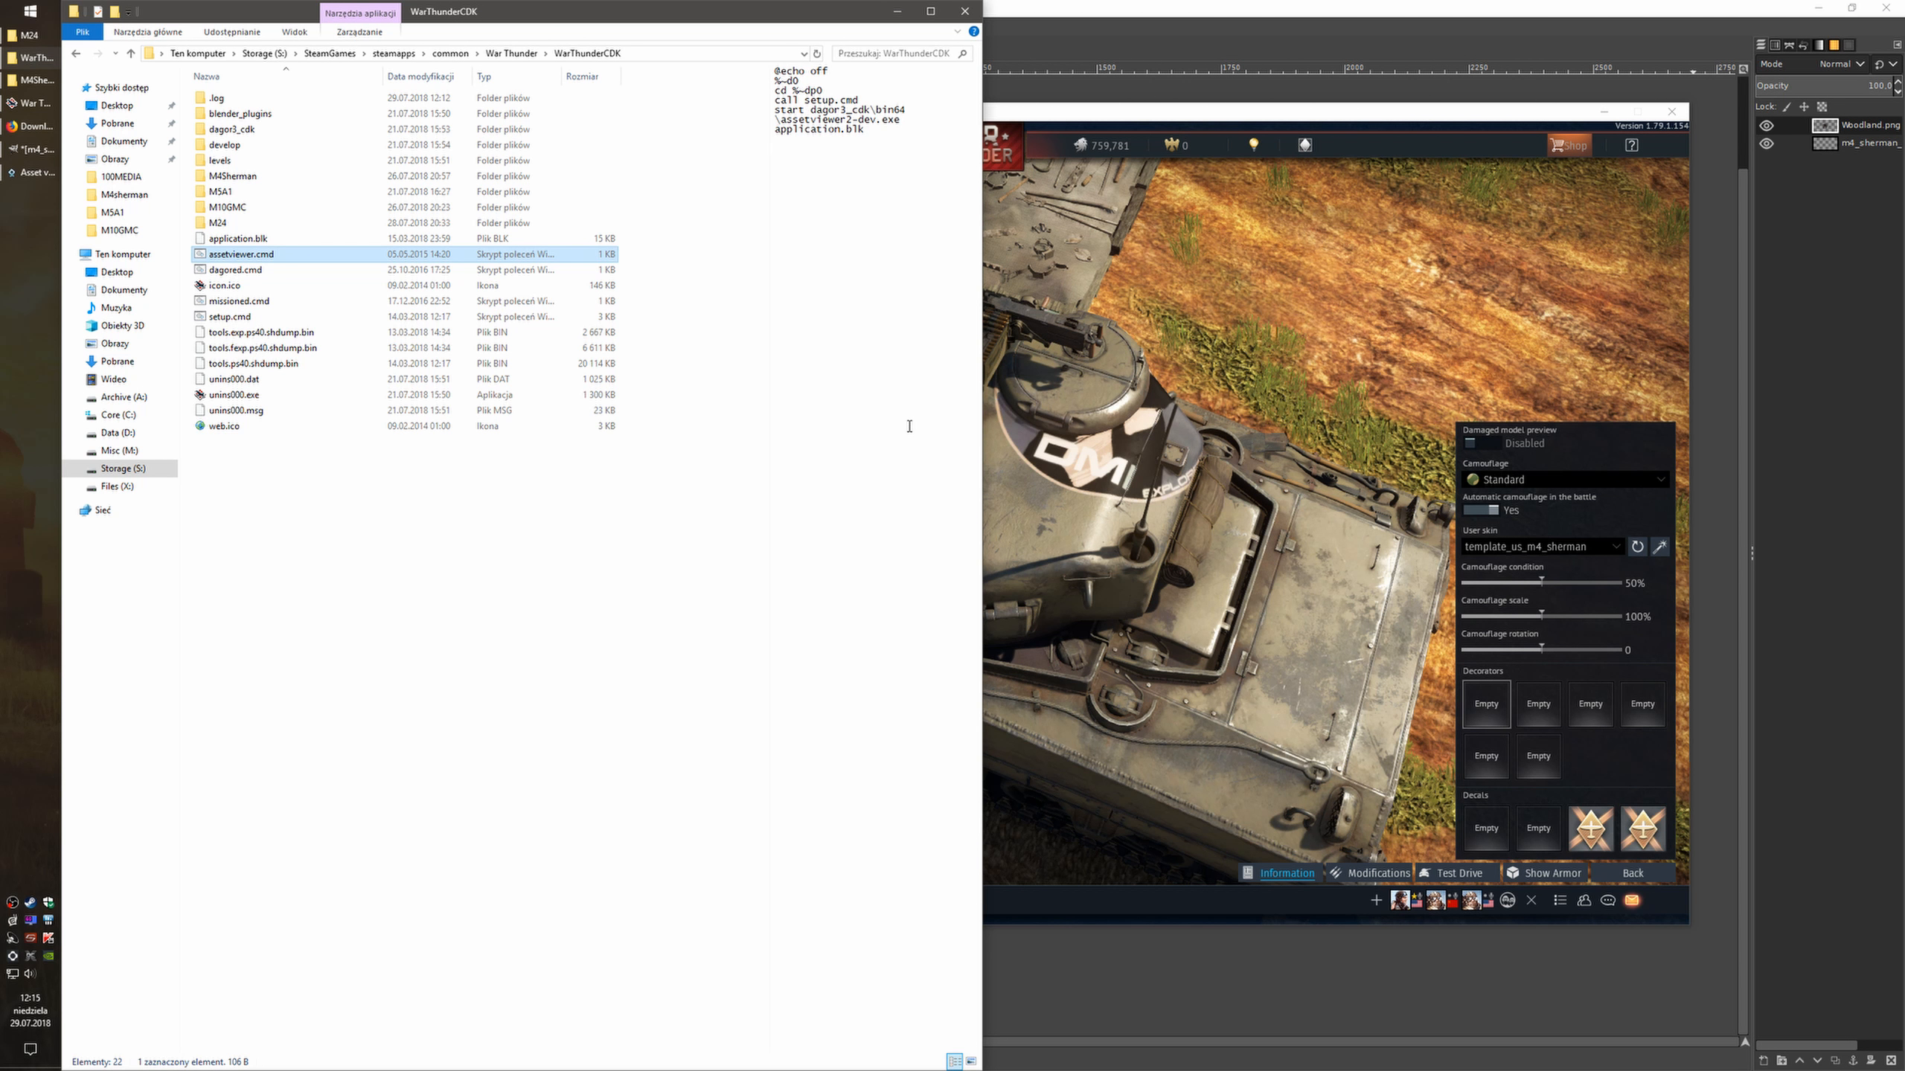
pyautogui.click(896, 10)
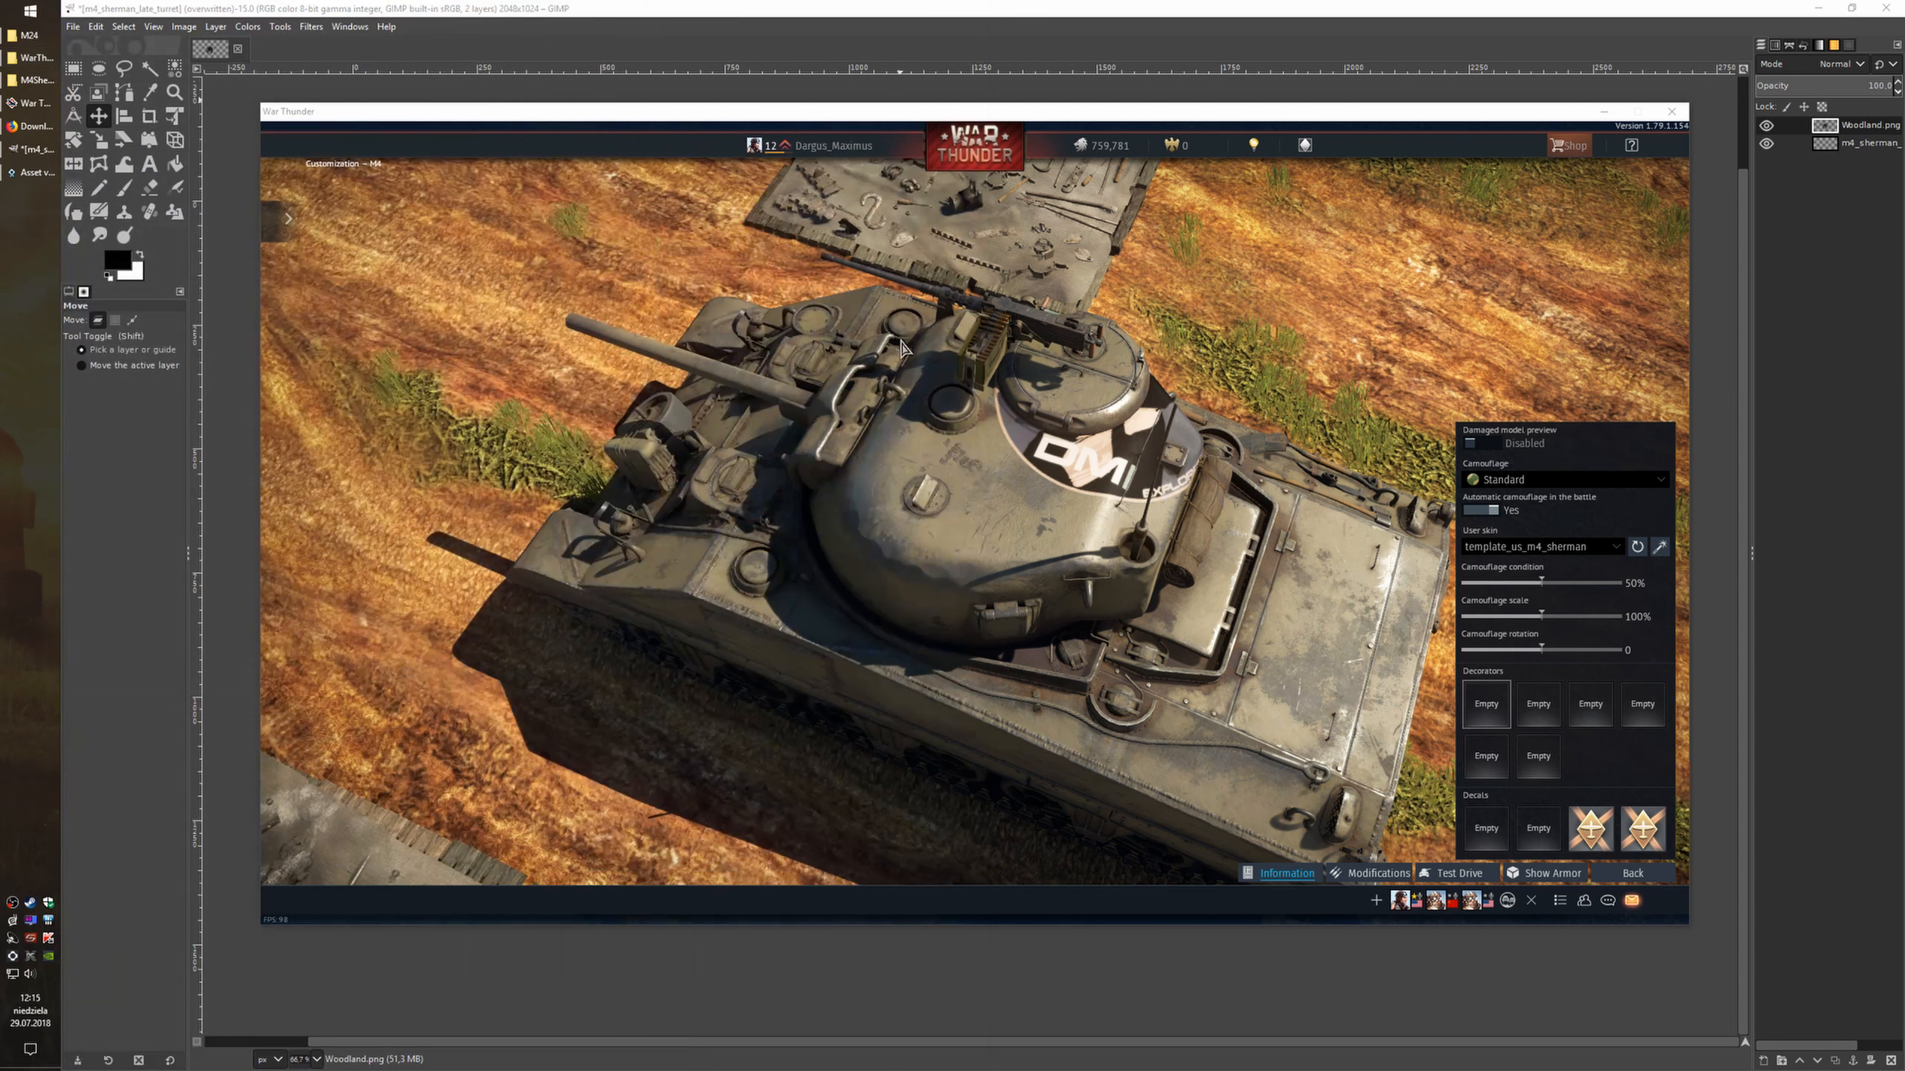
pyautogui.click(73, 26)
pyautogui.click(116, 81)
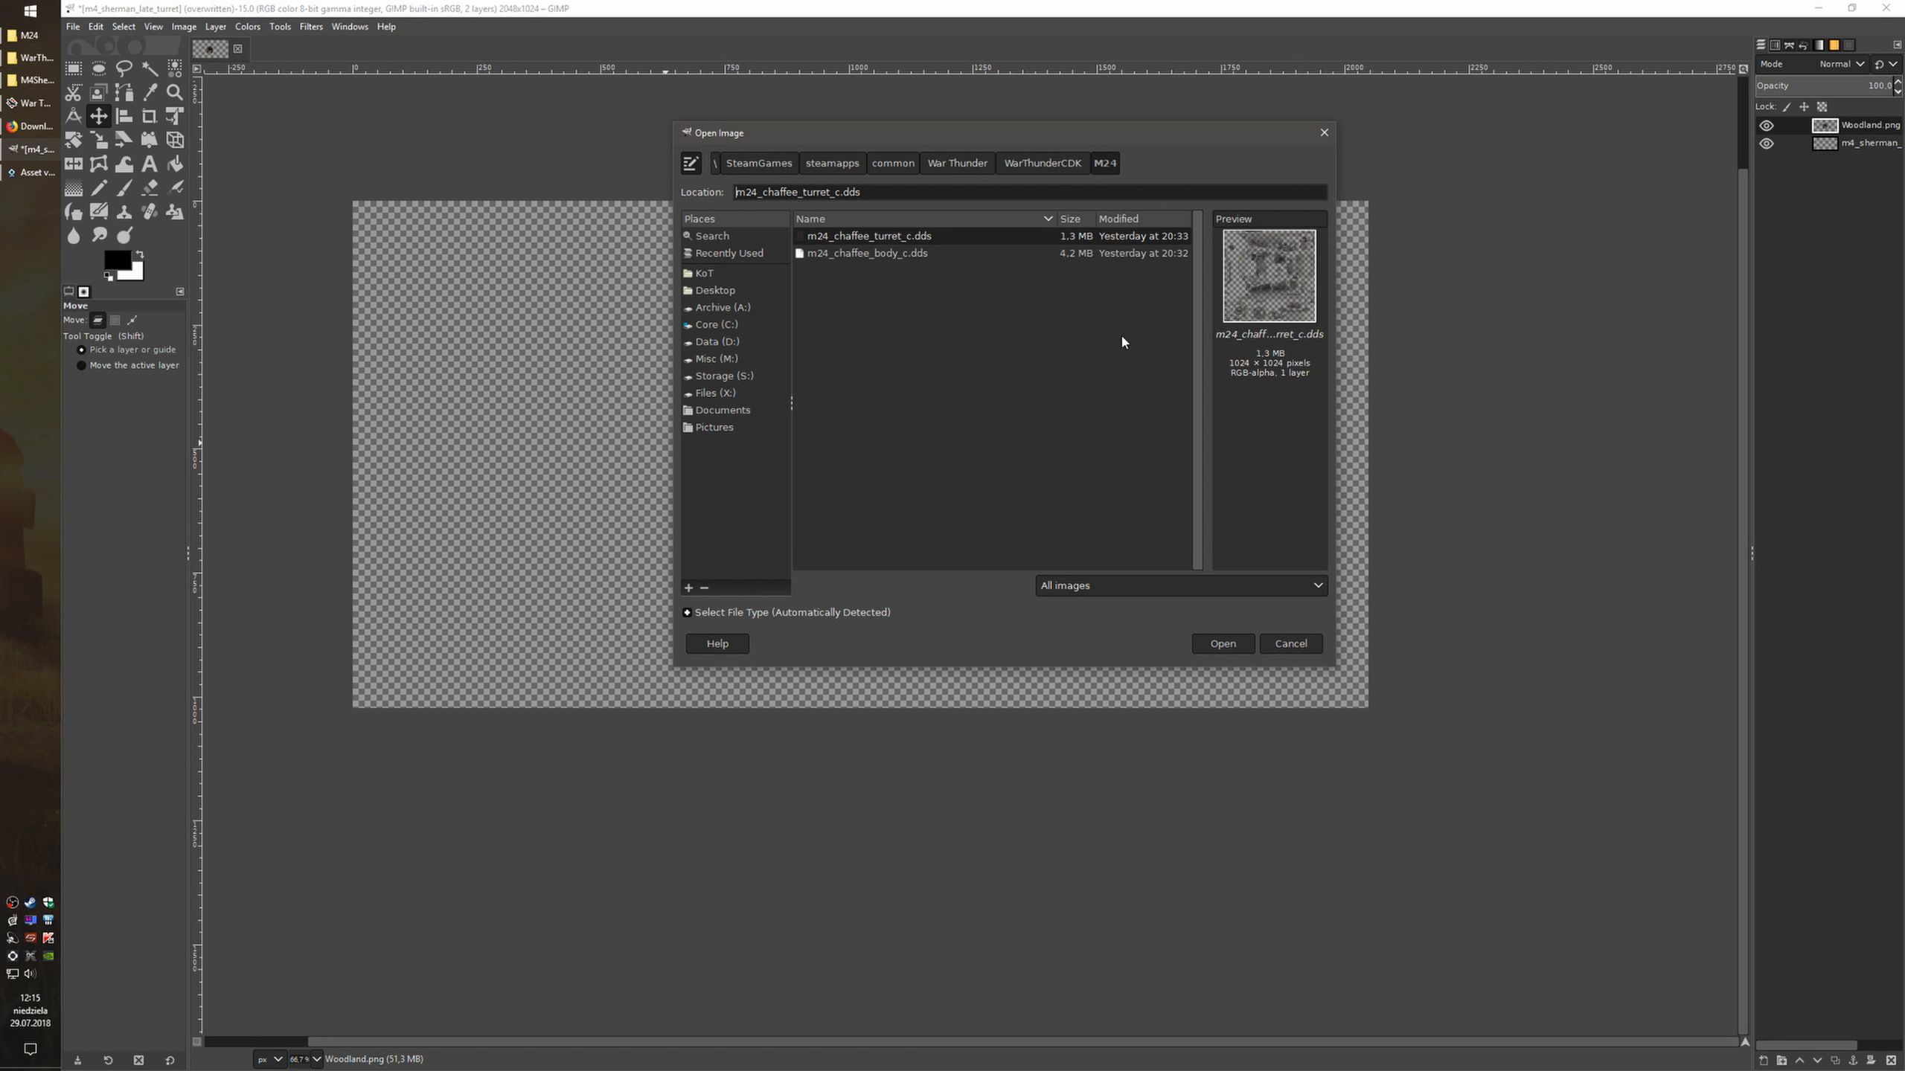
pyautogui.click(1042, 163)
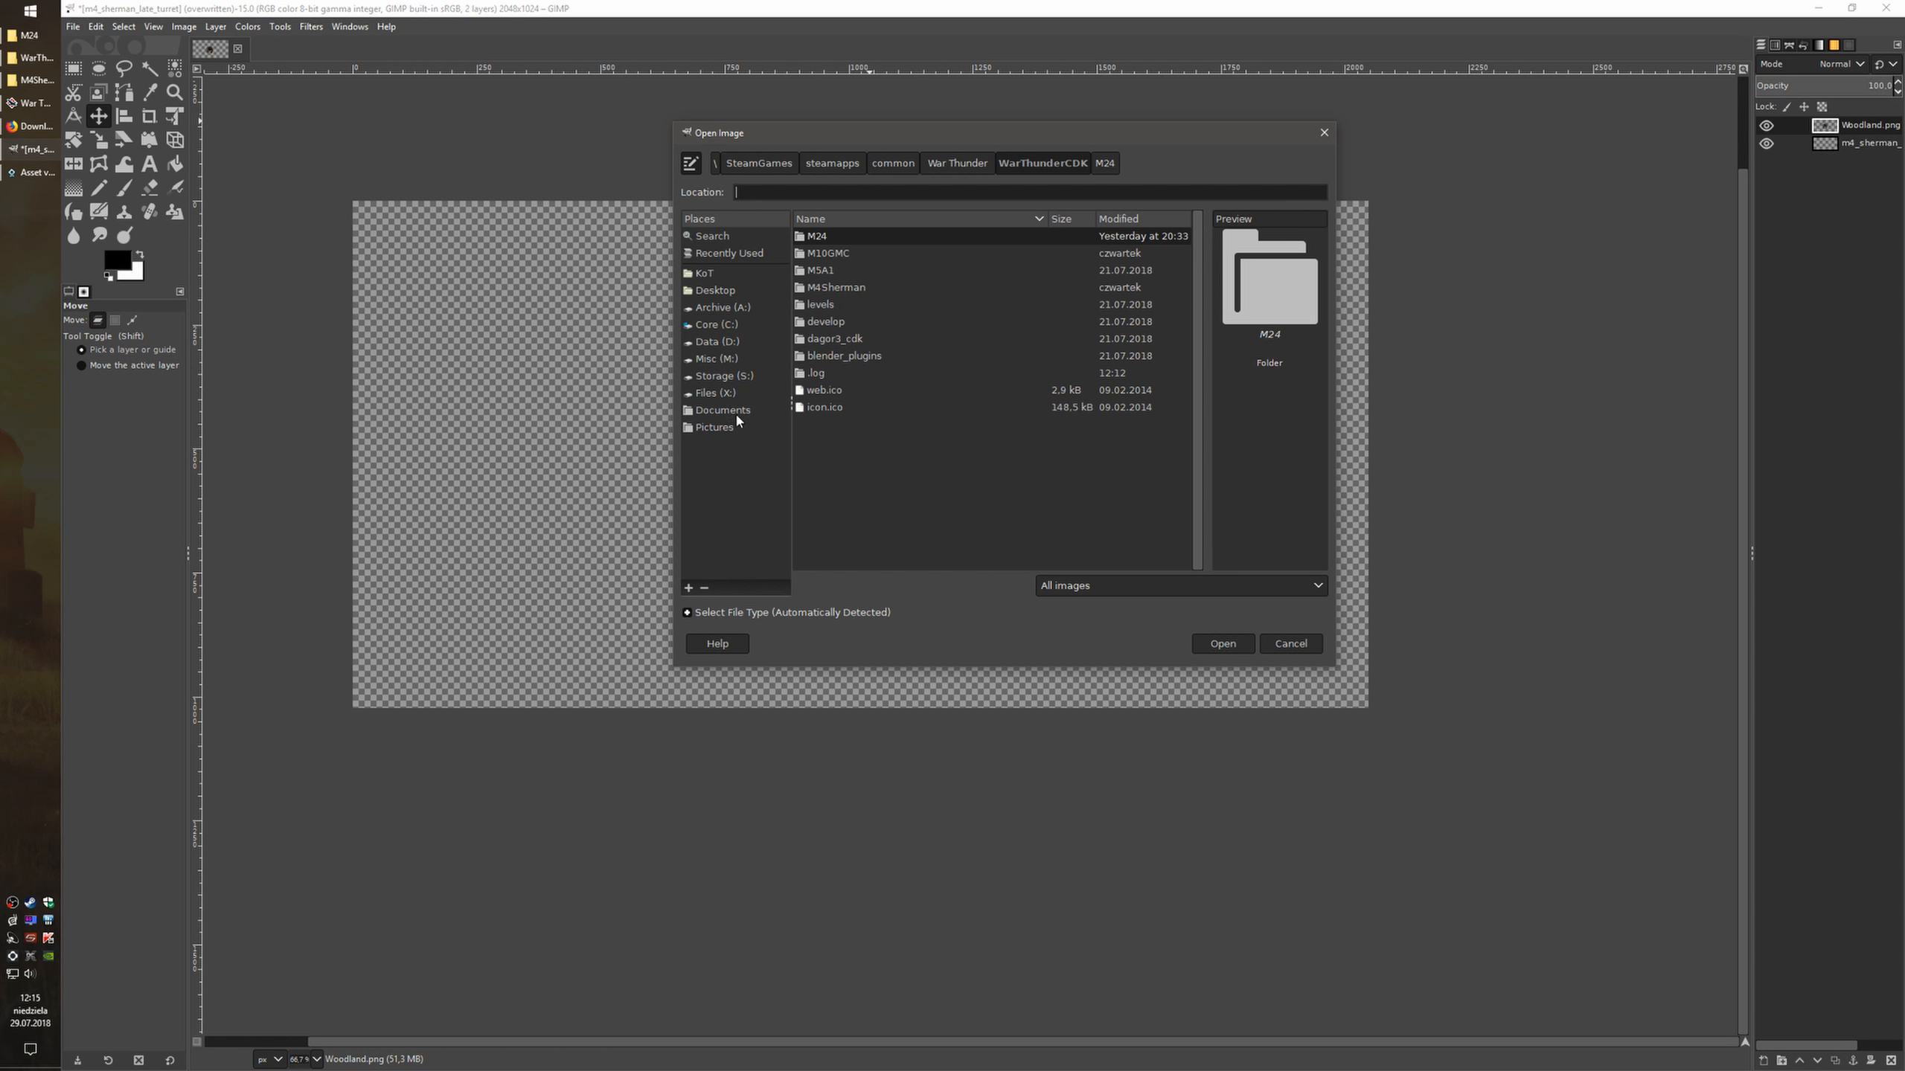
pyautogui.click(690, 164)
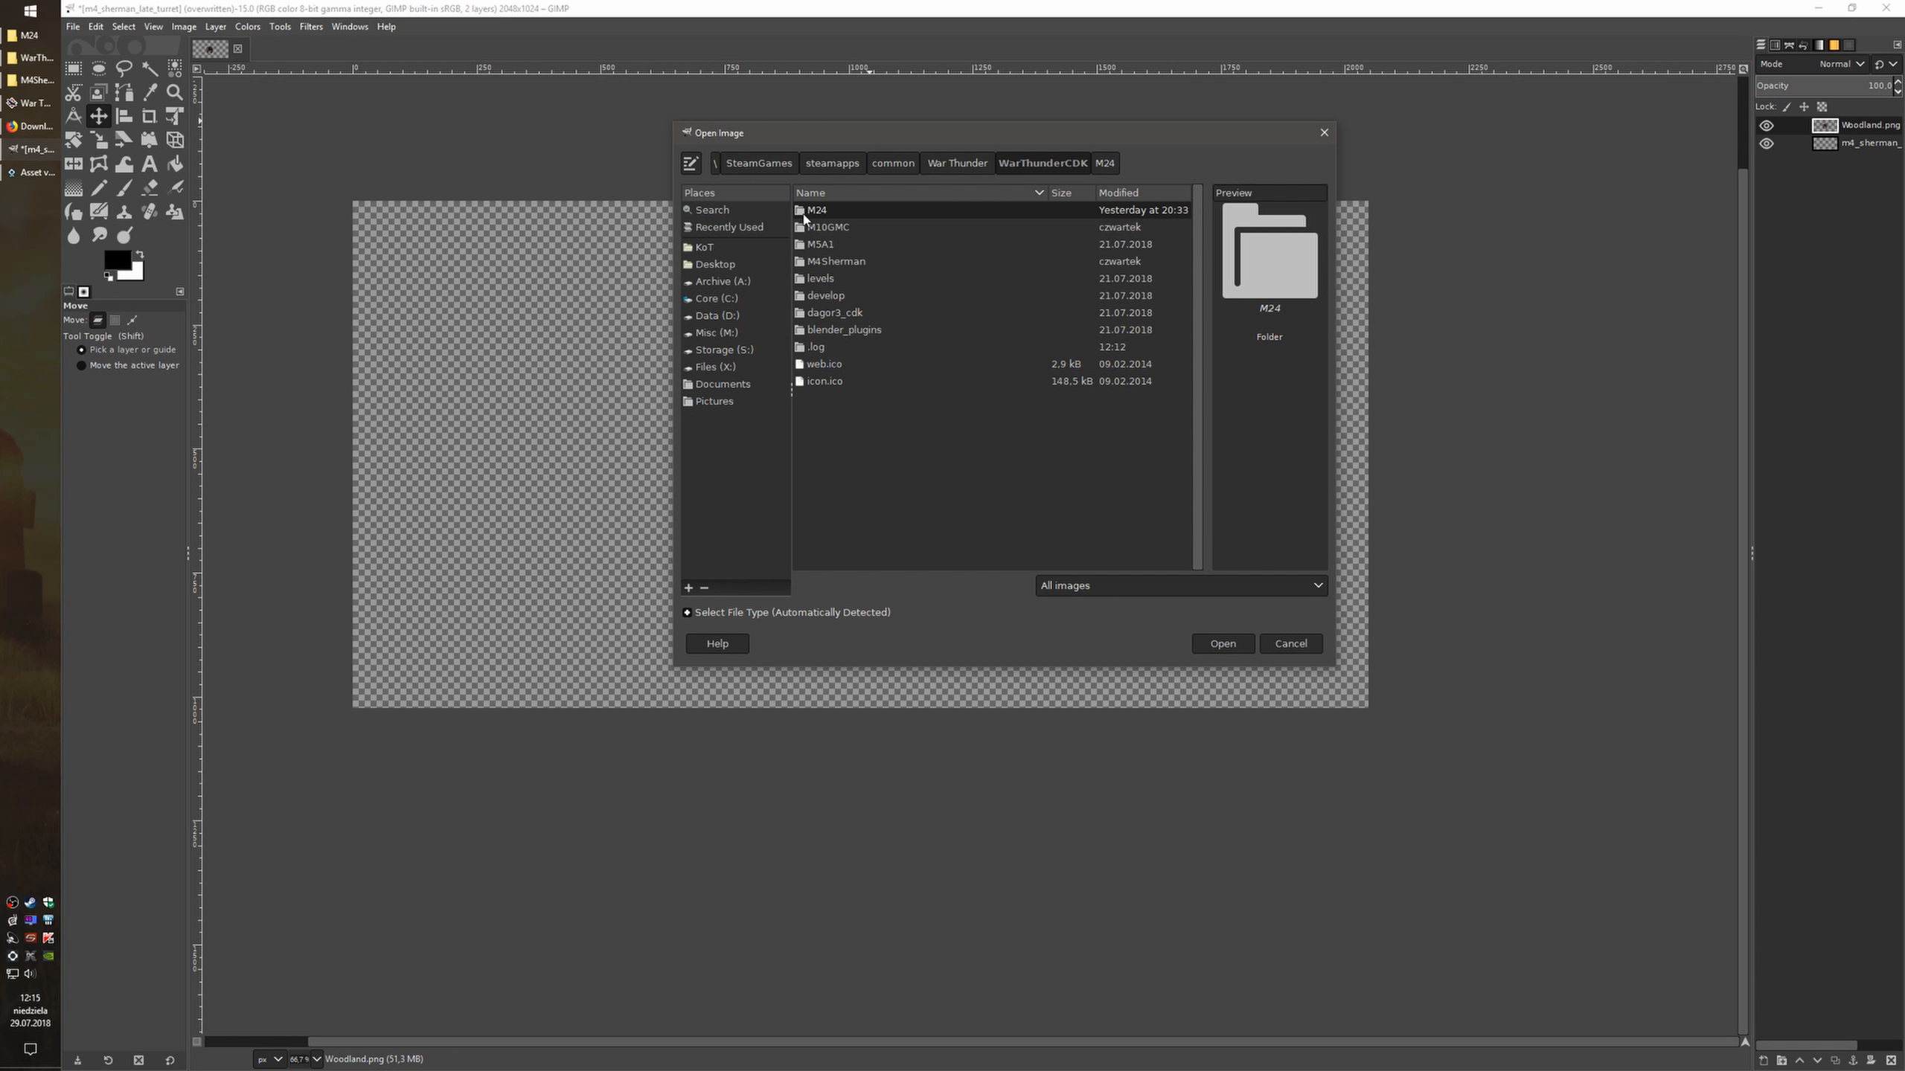
pyautogui.click(697, 173)
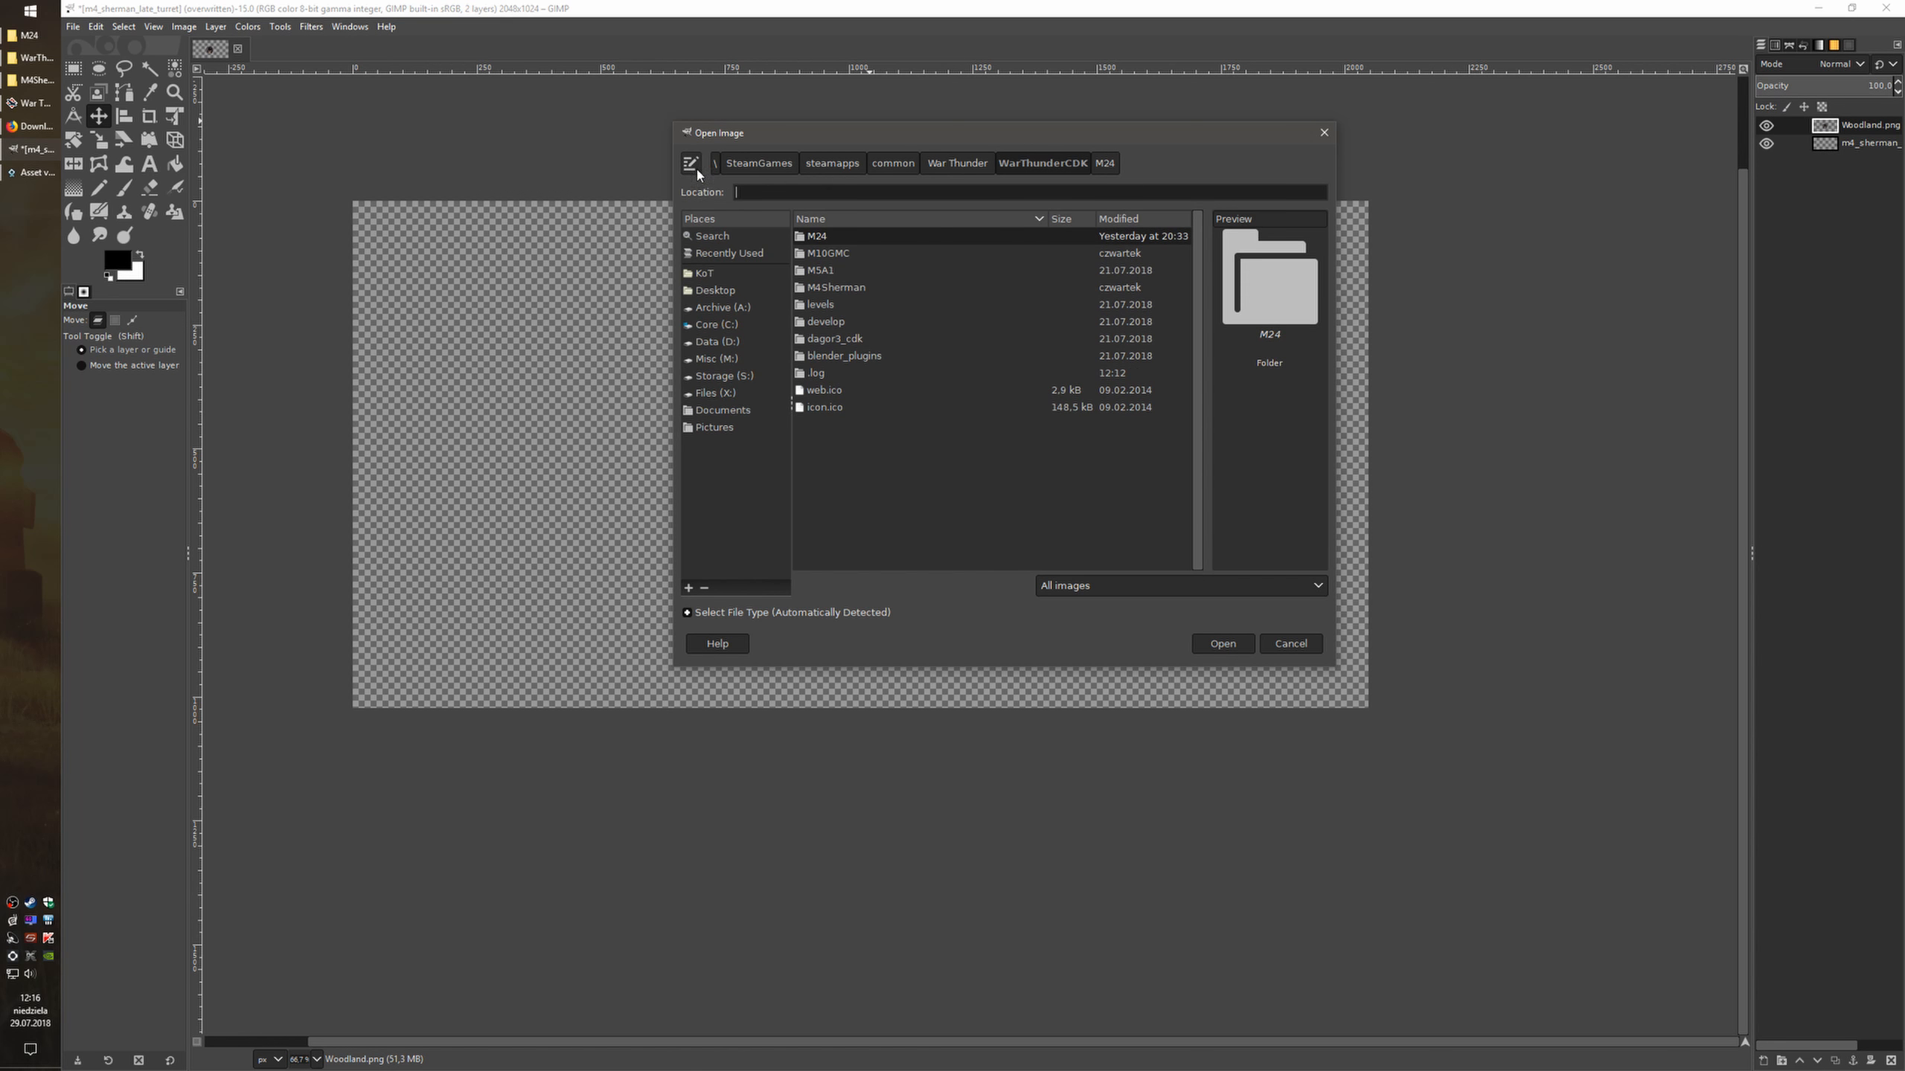
pyautogui.click(691, 163)
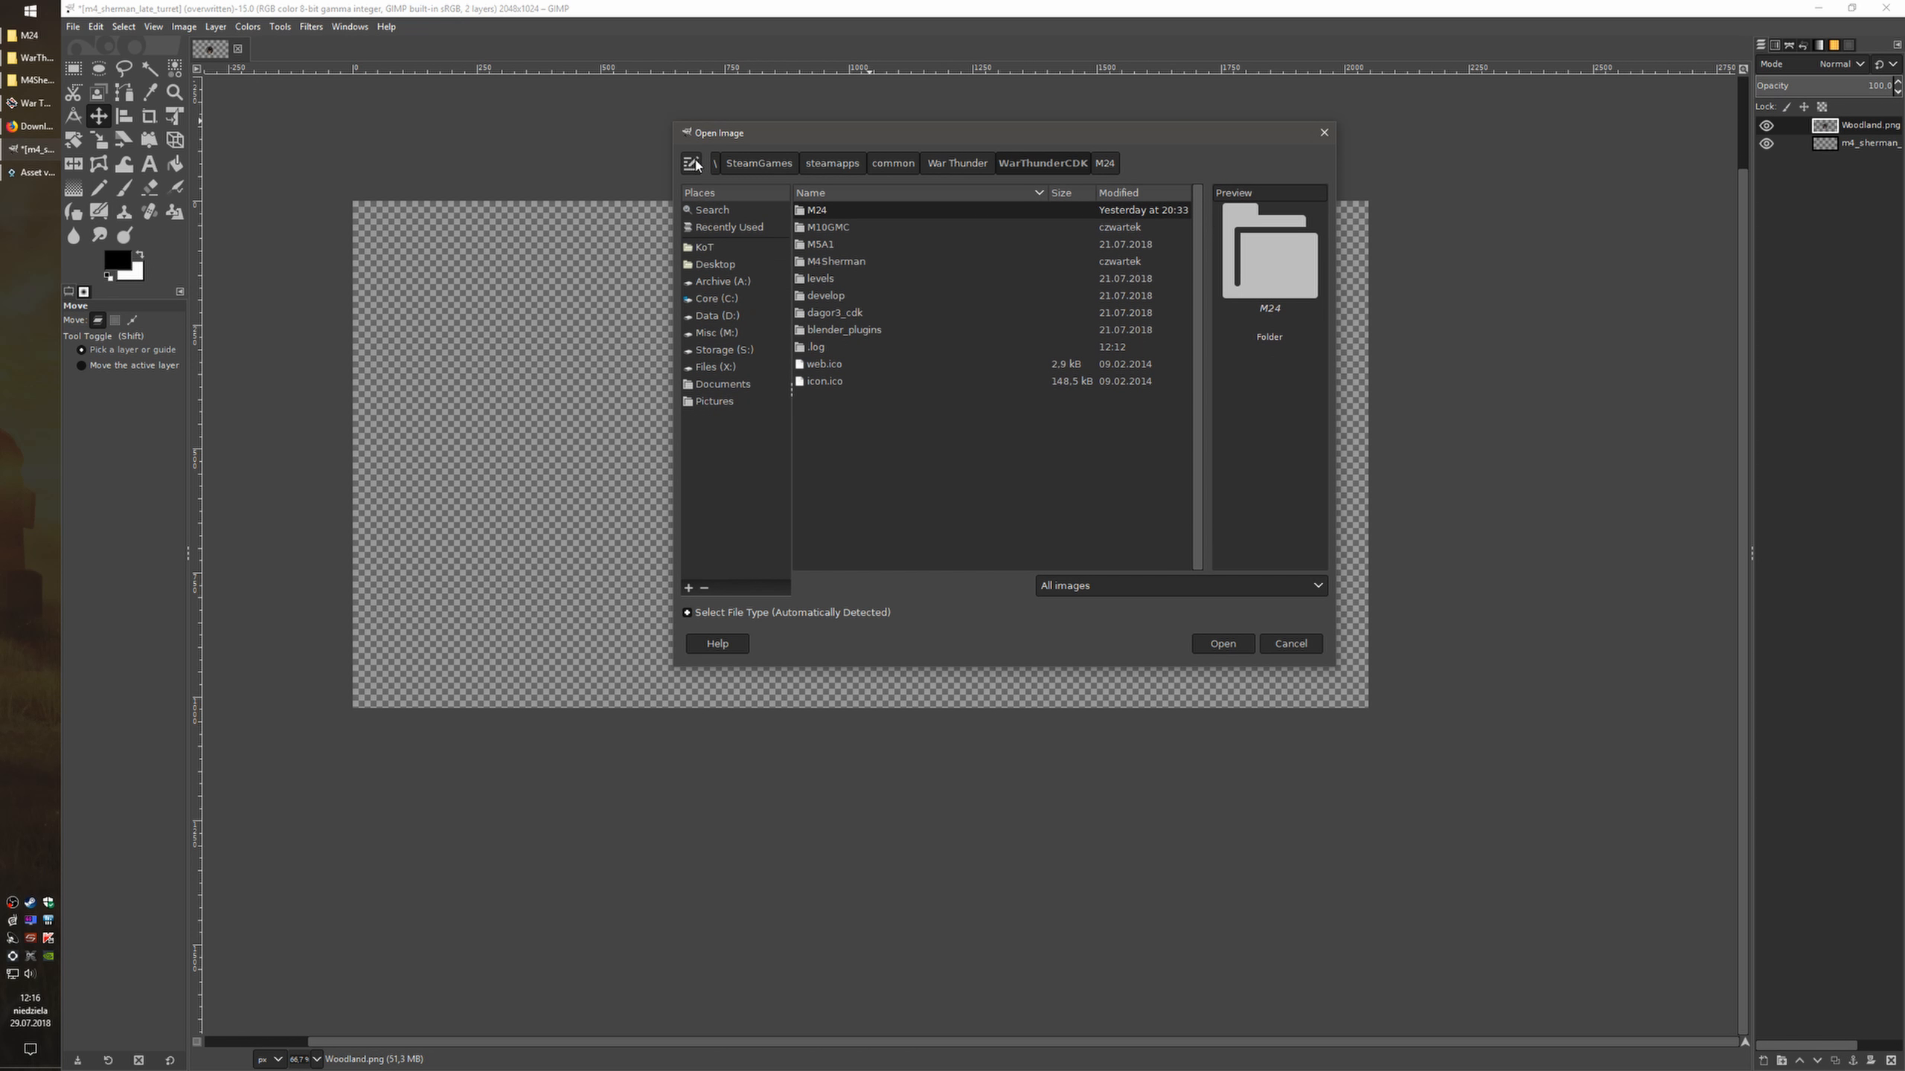
pyautogui.click(691, 163)
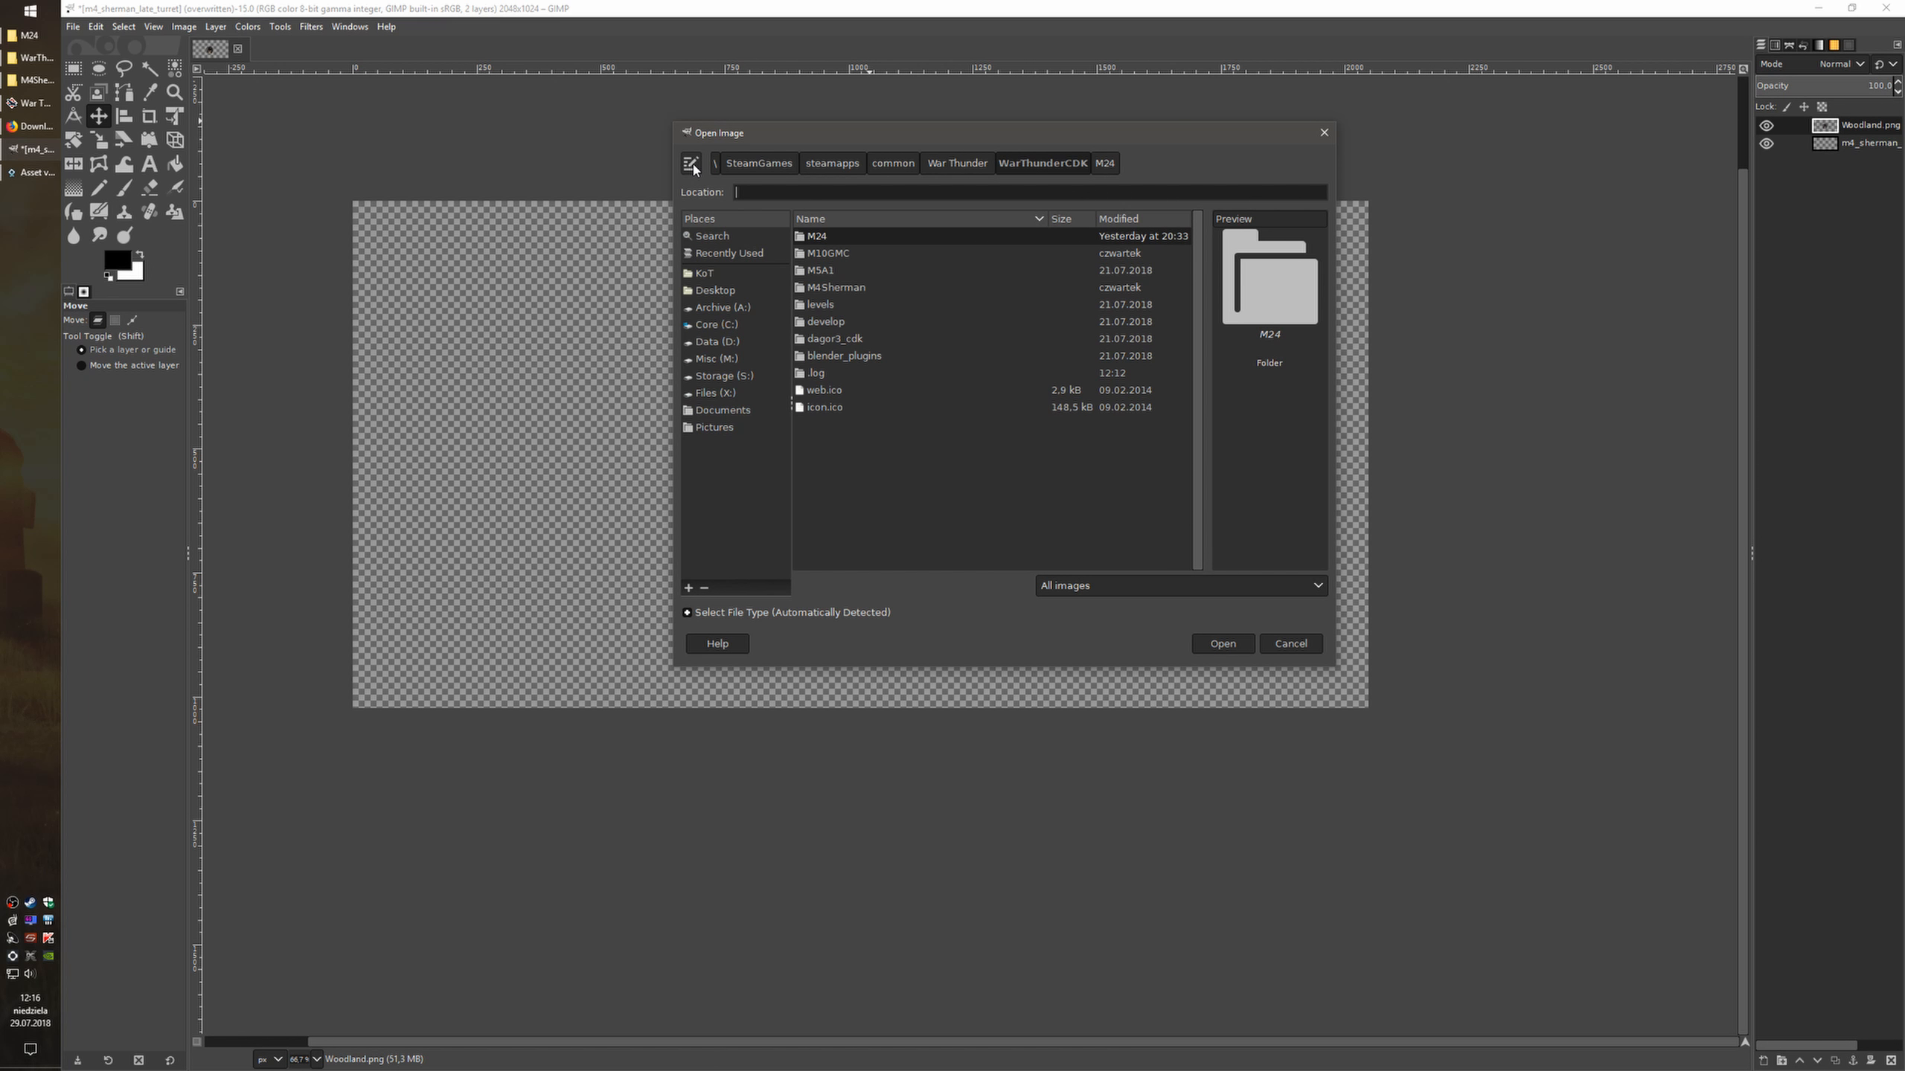
pyautogui.click(716, 325)
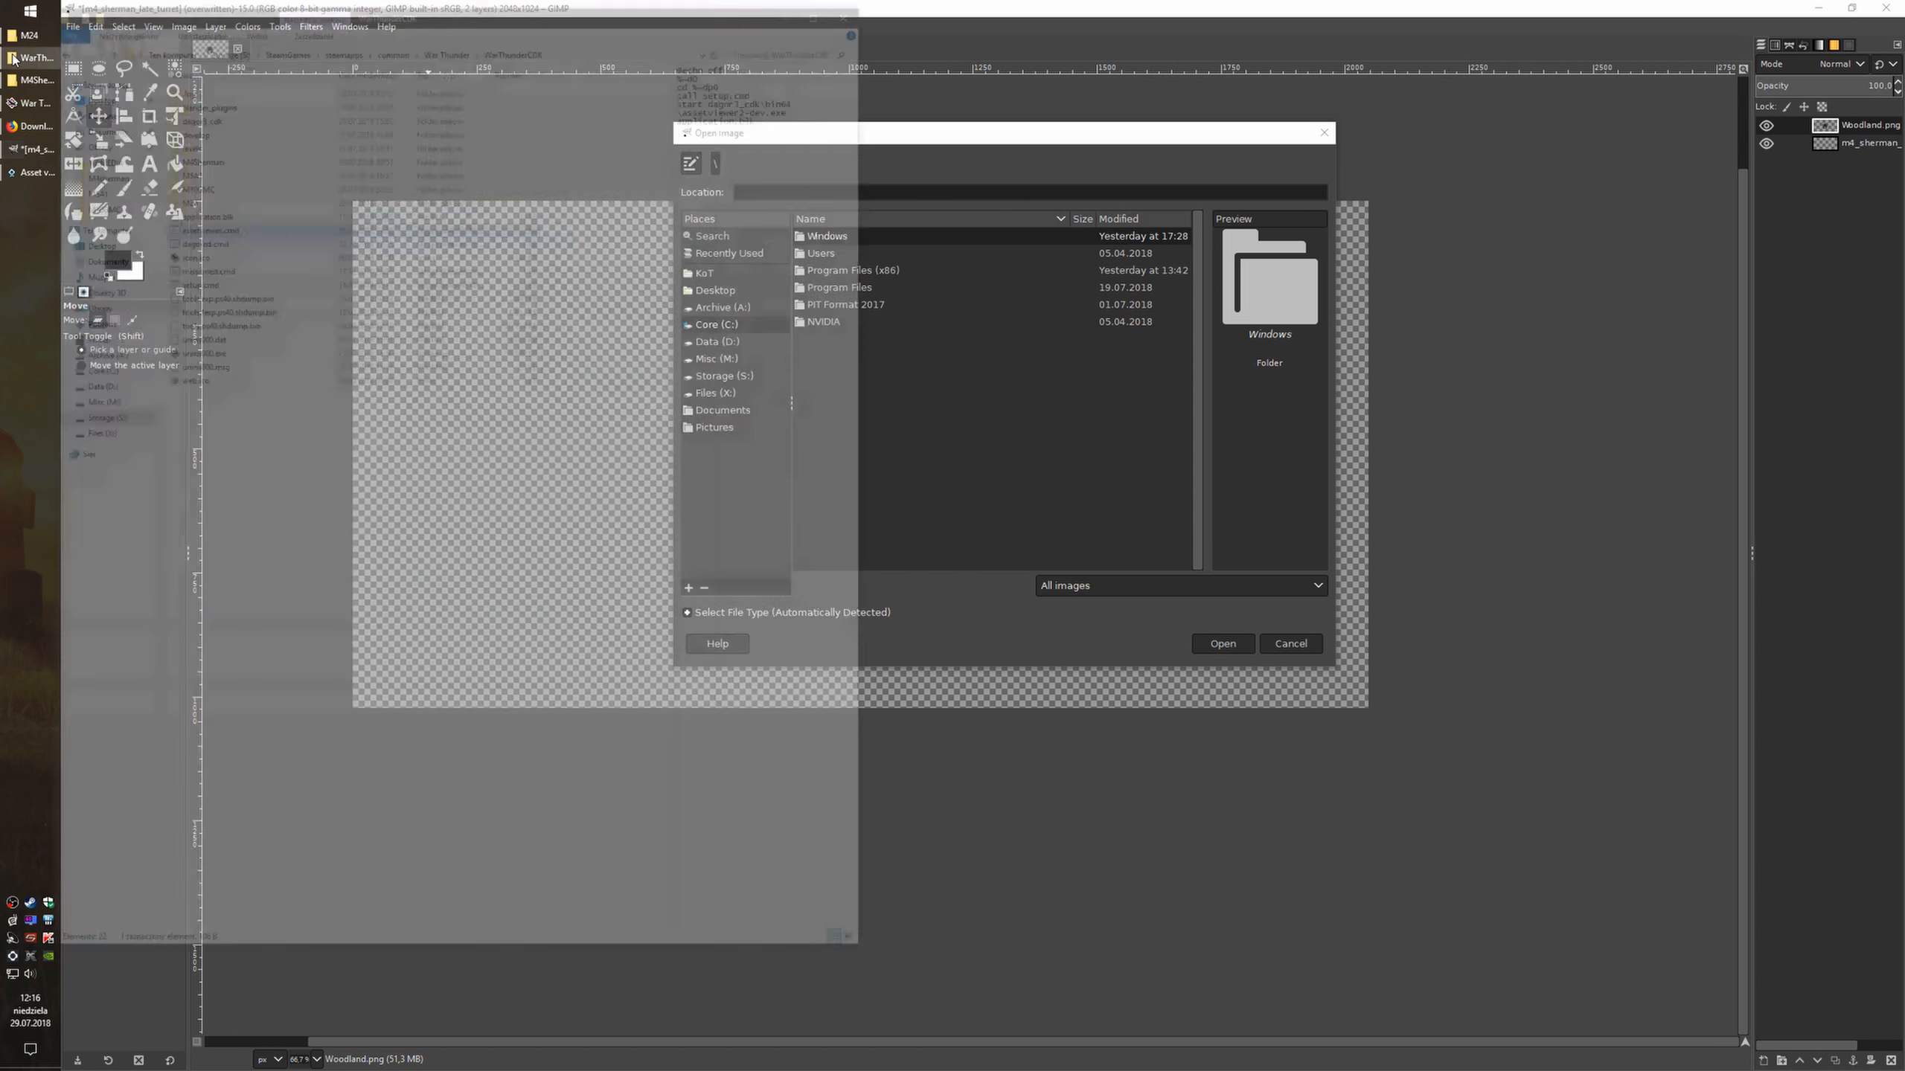
# Copy the WarThunderCDK folder path from File Explorer and go to that folder in GIMP's Open Image dialog
pyautogui.click(30, 57)
pyautogui.click(690, 54)
pyautogui.hotkey('ctrl', 'c')
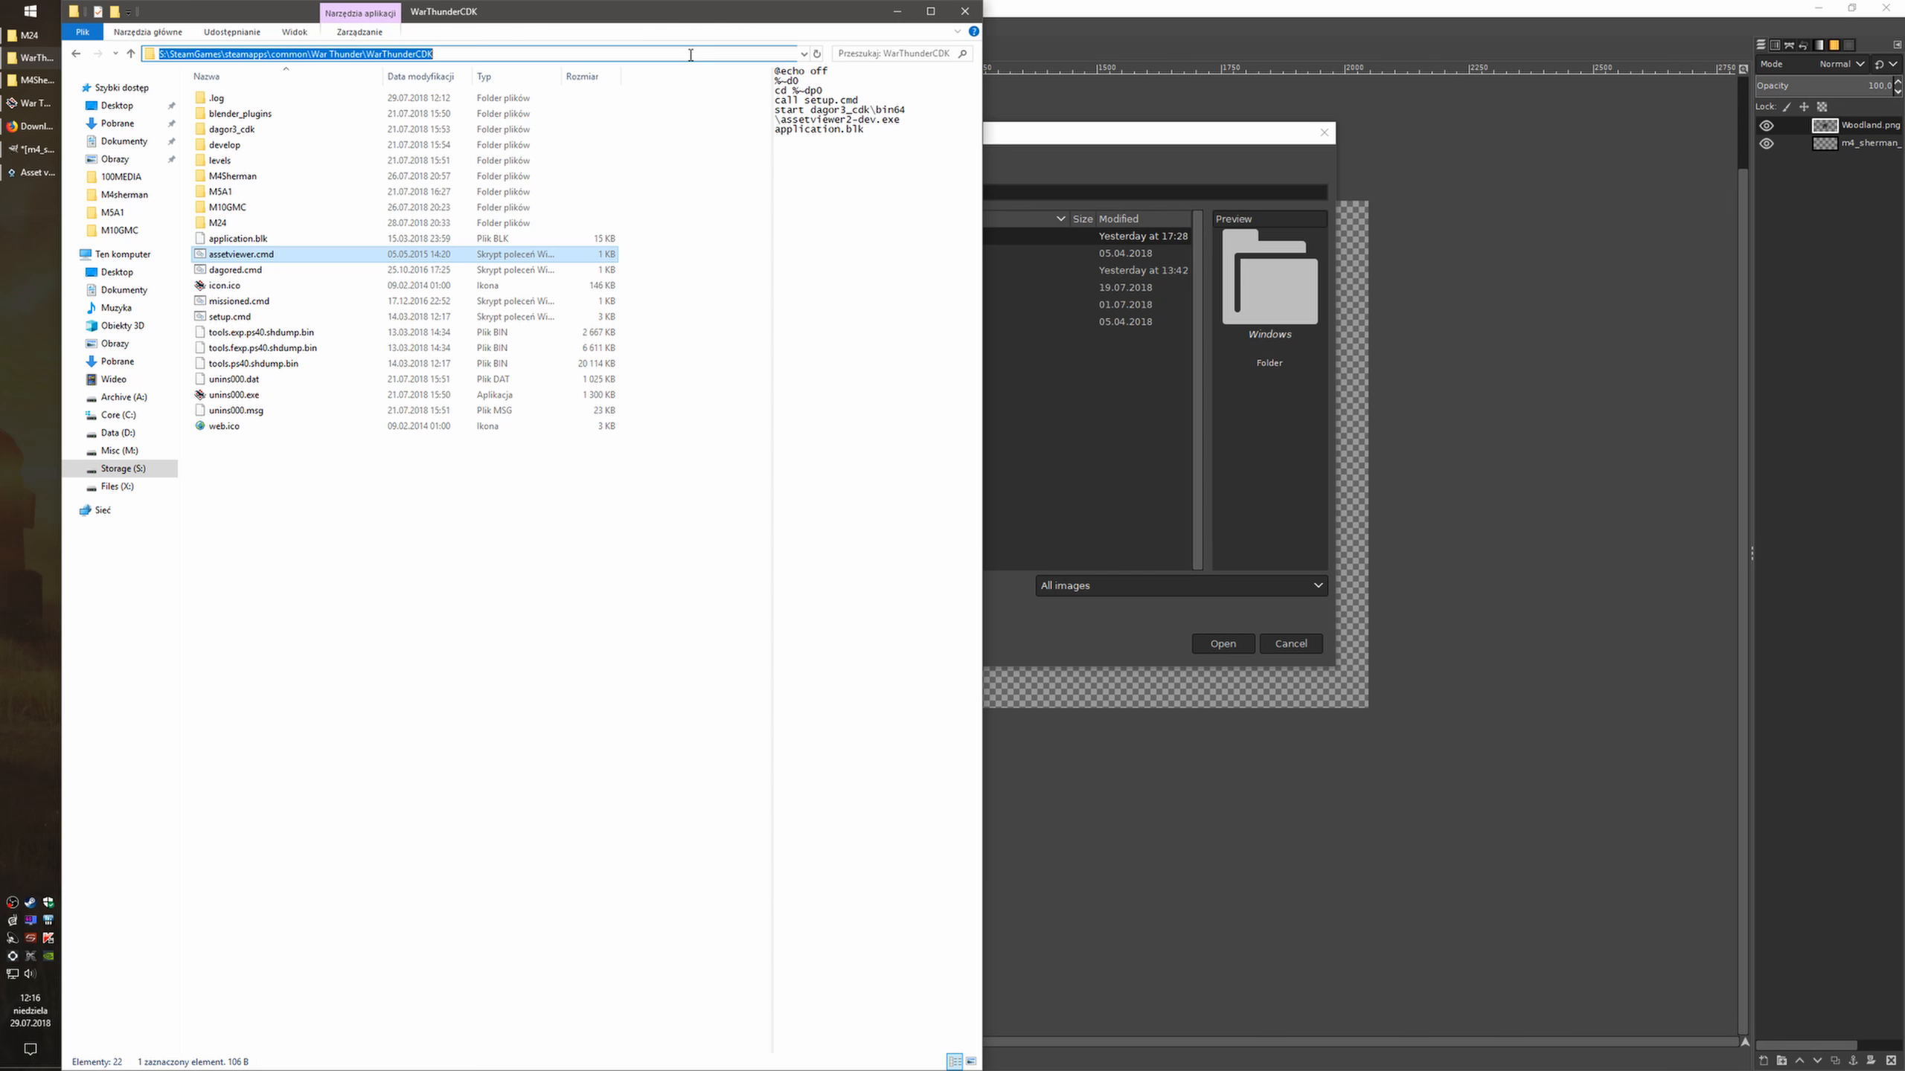
pyautogui.click(1022, 143)
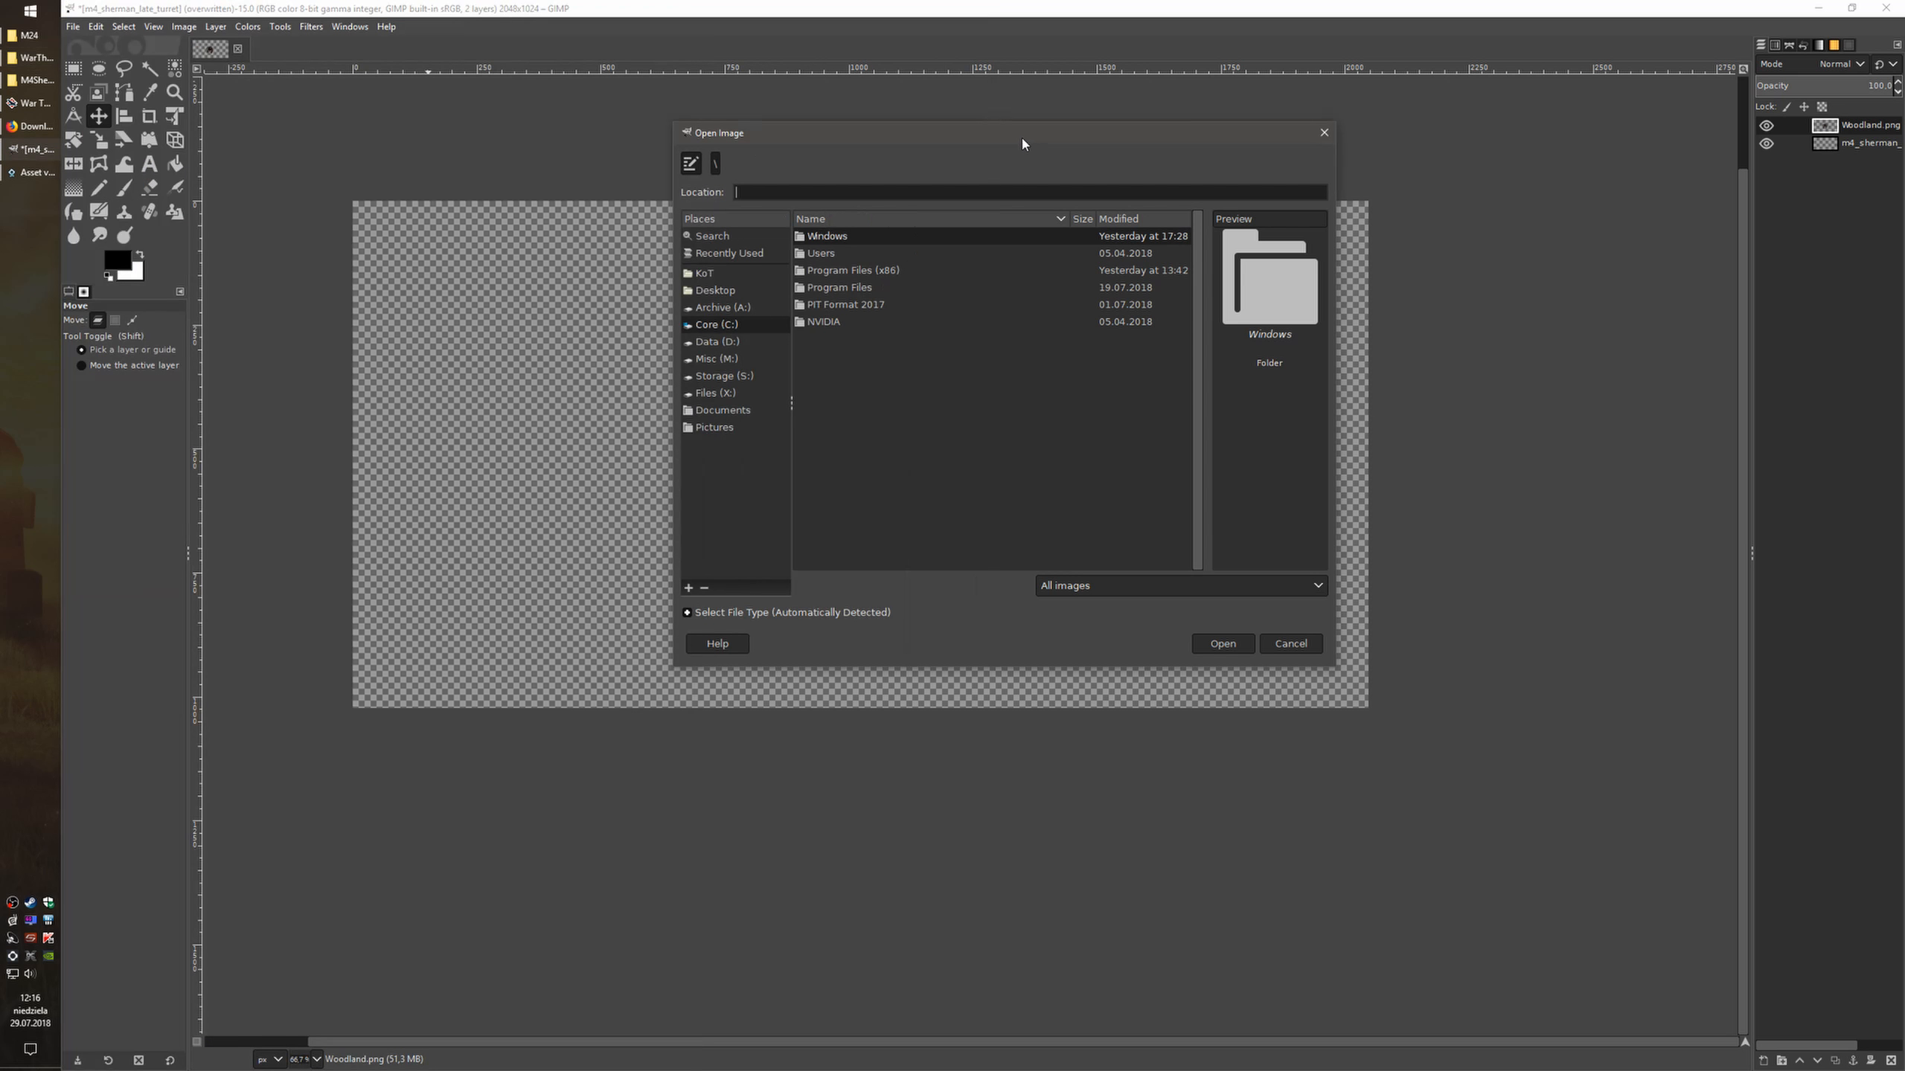
pyautogui.hotkey('ctrl', 'v')
pyautogui.press('Return')
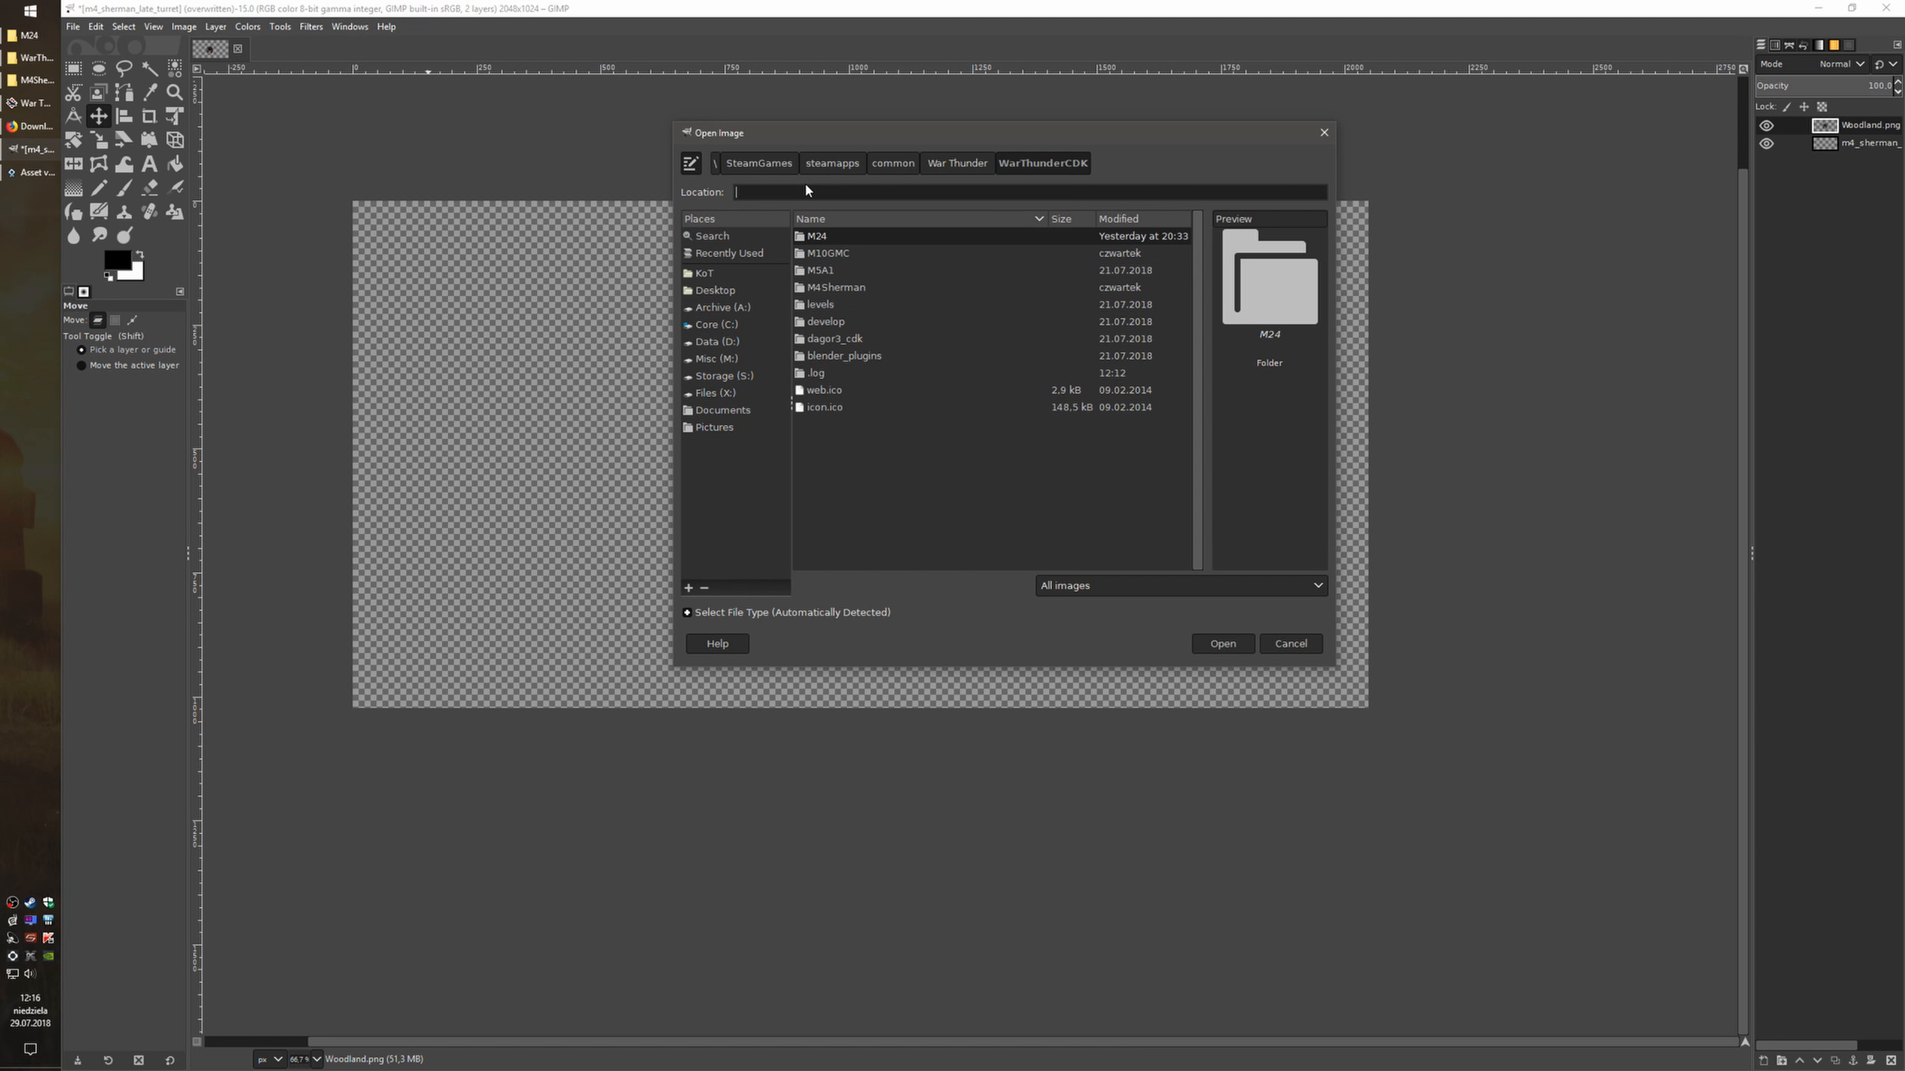
# Open m4_sherman_late_turret_c.dds from the M4Sherman folder, look over the turret texture and close the image
pyautogui.doubleClick(862, 287)
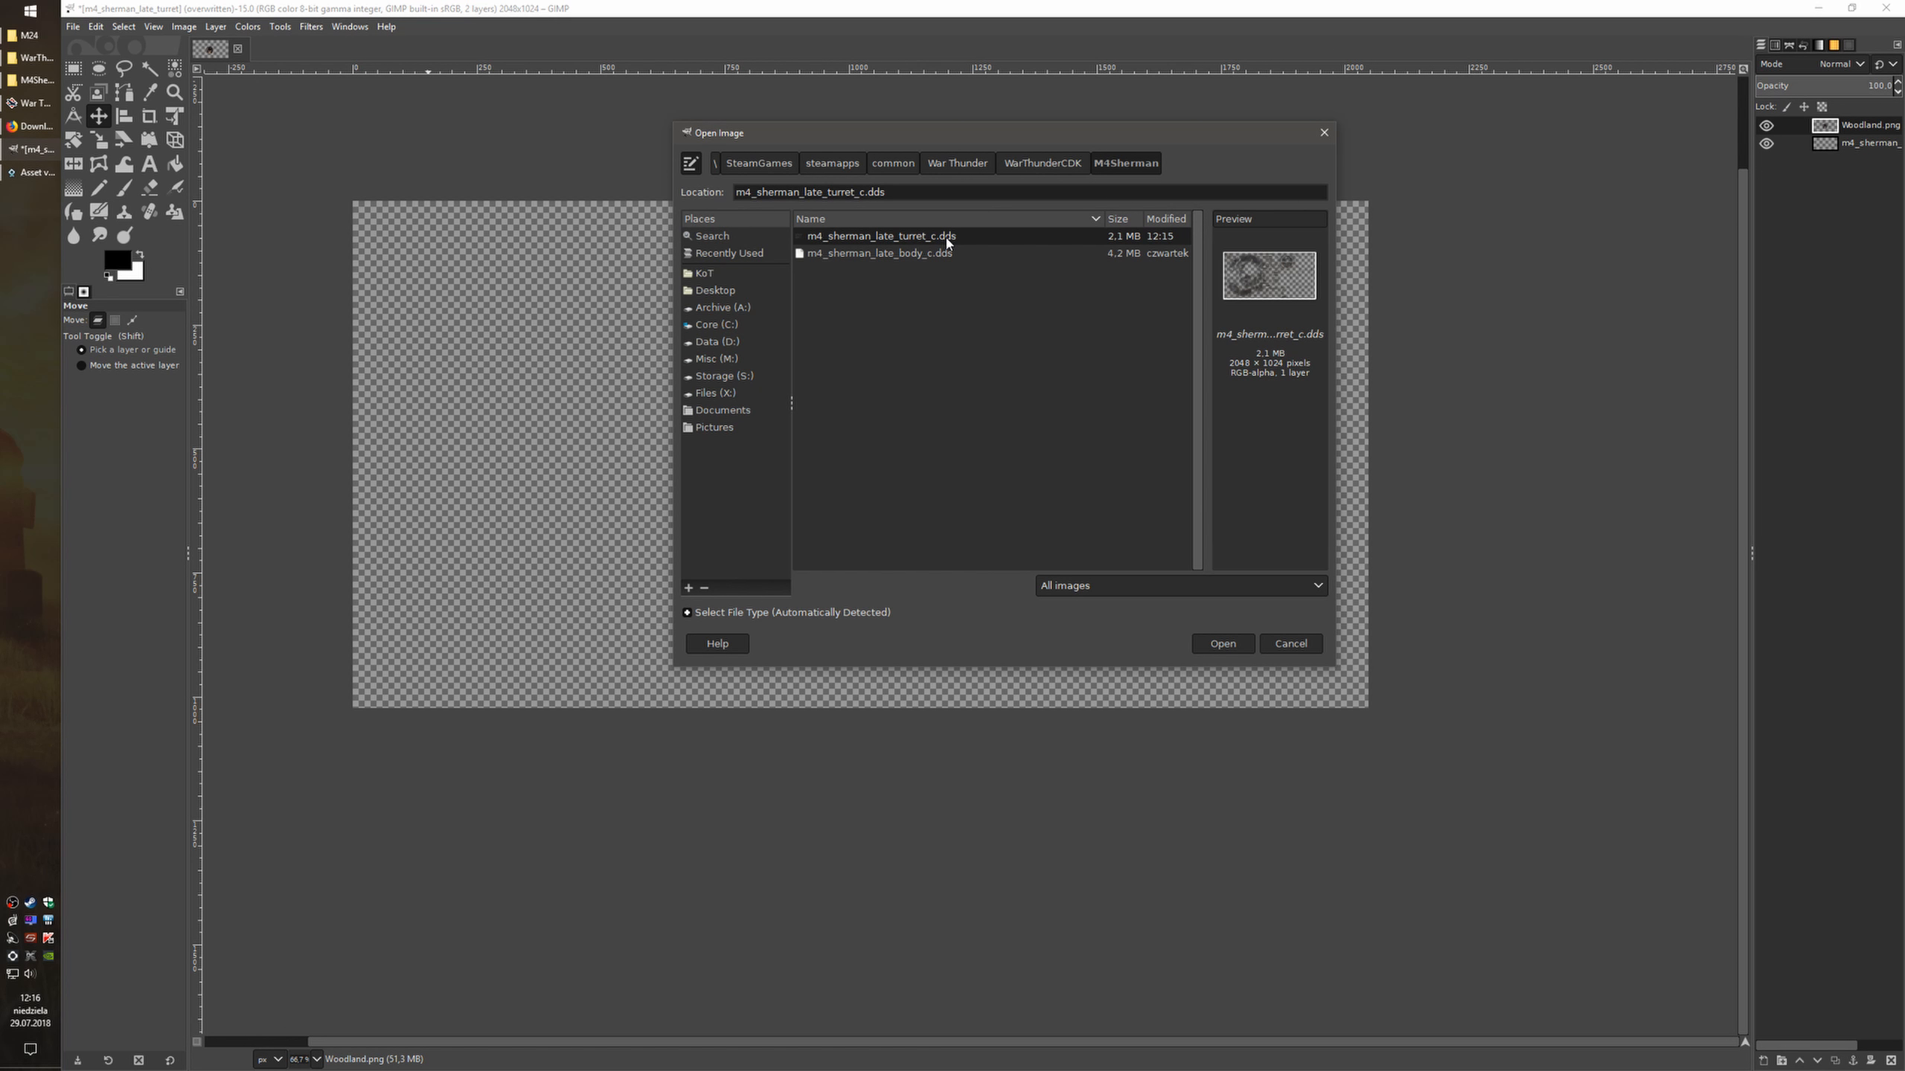
pyautogui.click(1223, 643)
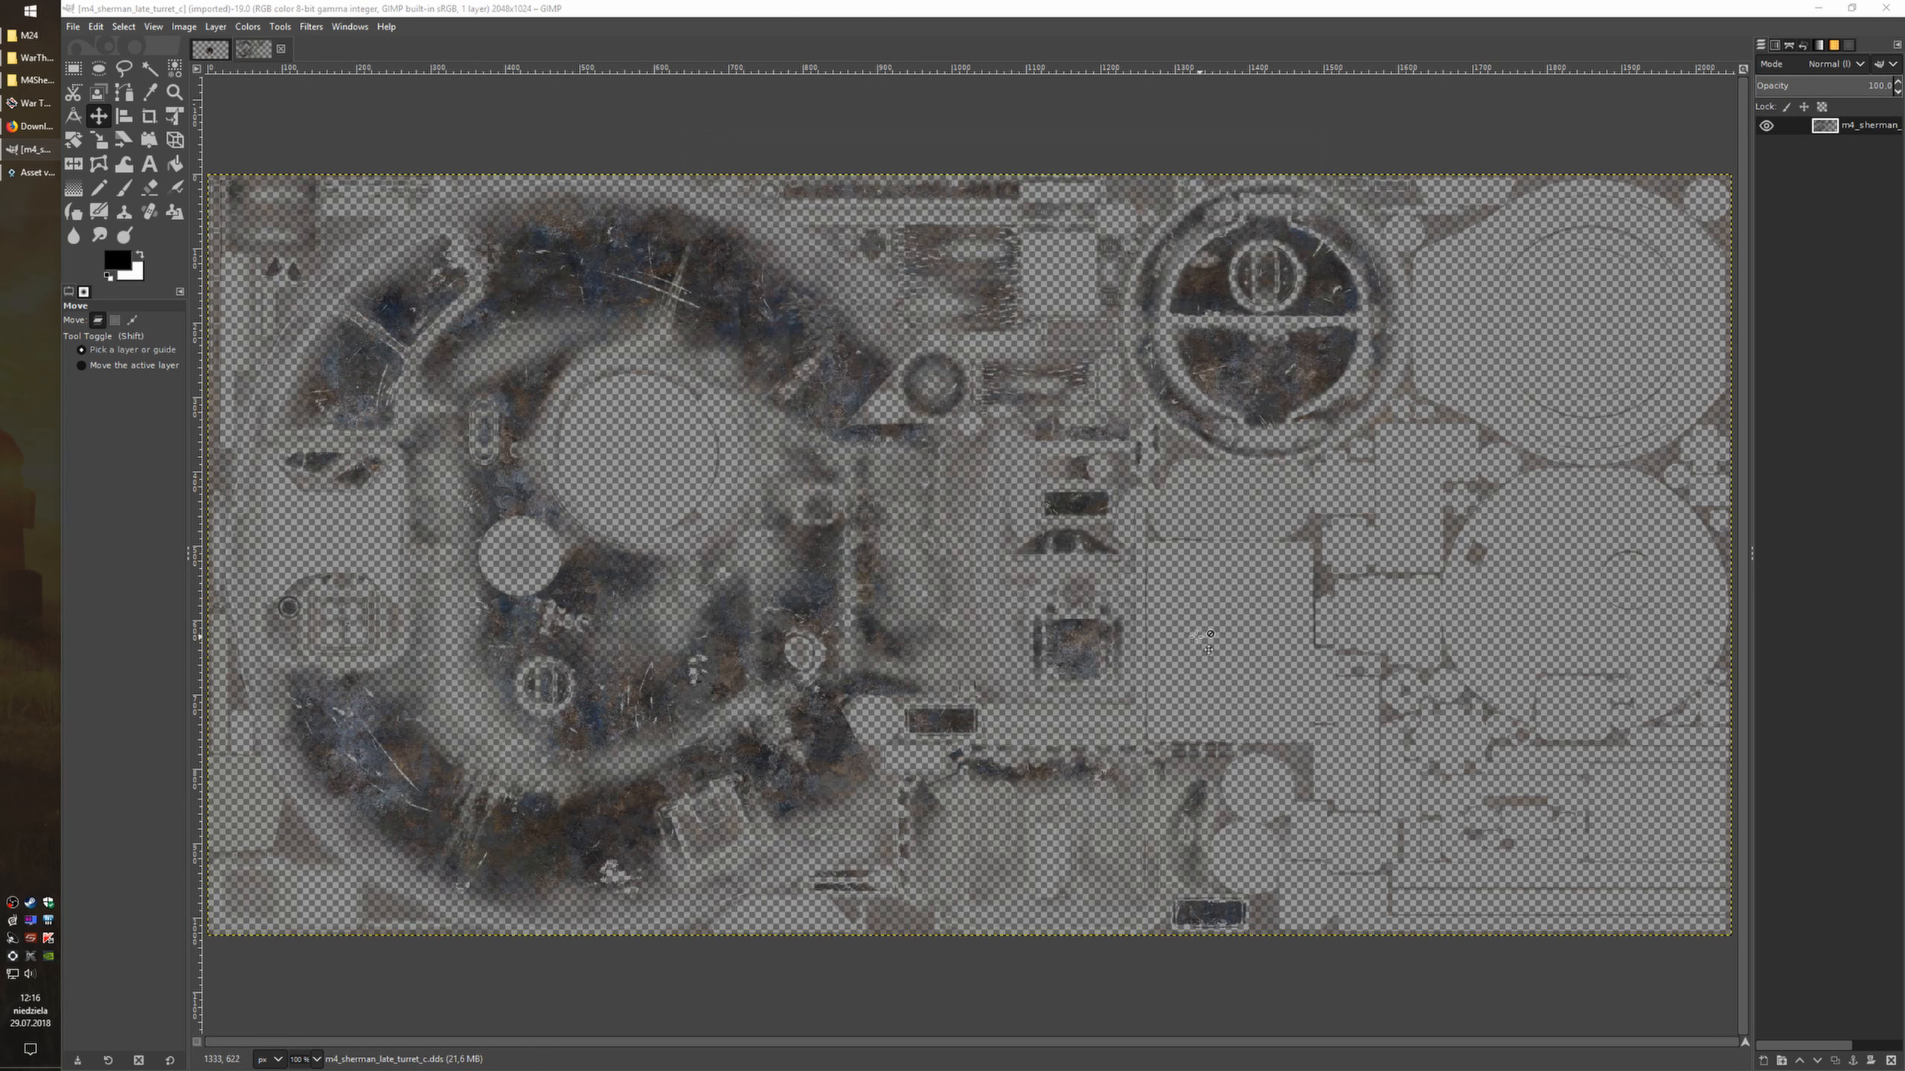
pyautogui.scroll(-2, 796, 370)
pyautogui.scroll(1, 797, 370)
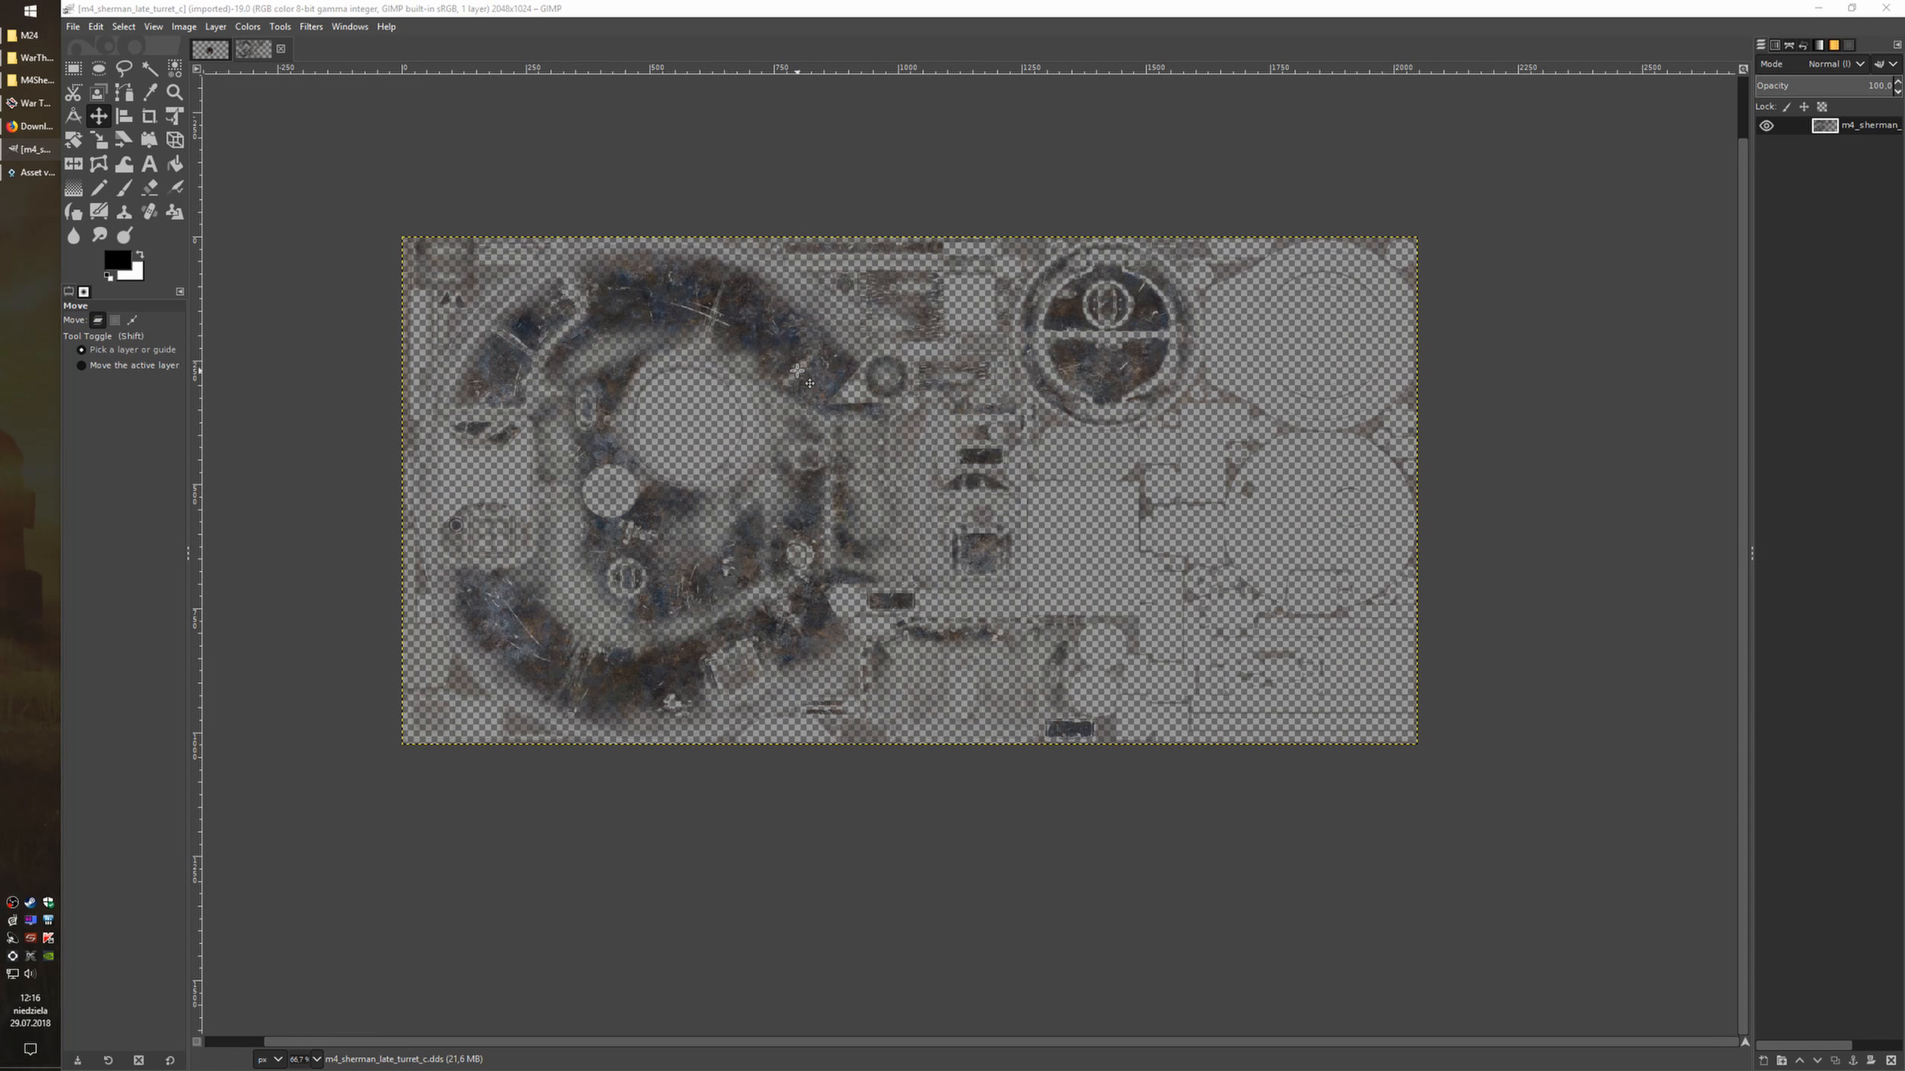
pyautogui.hscroll(1, 784, 508)
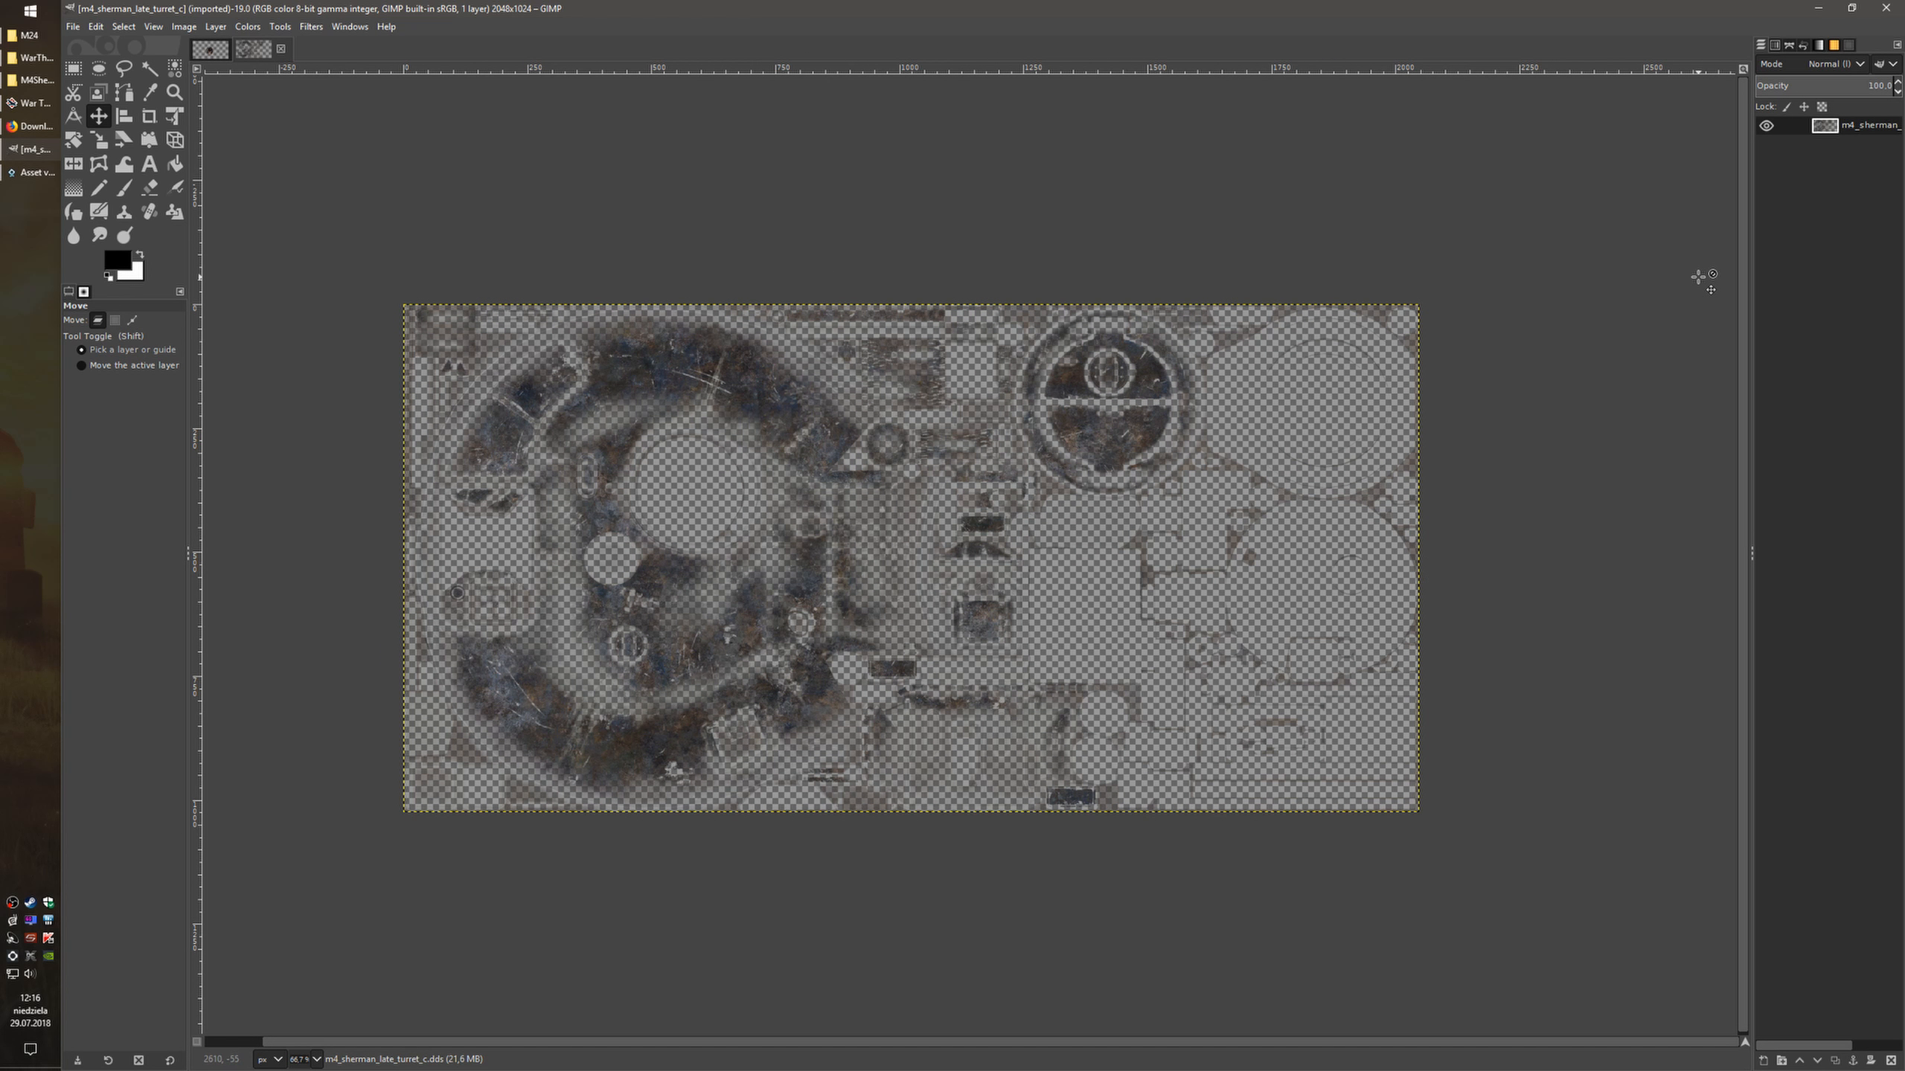
pyautogui.click(281, 50)
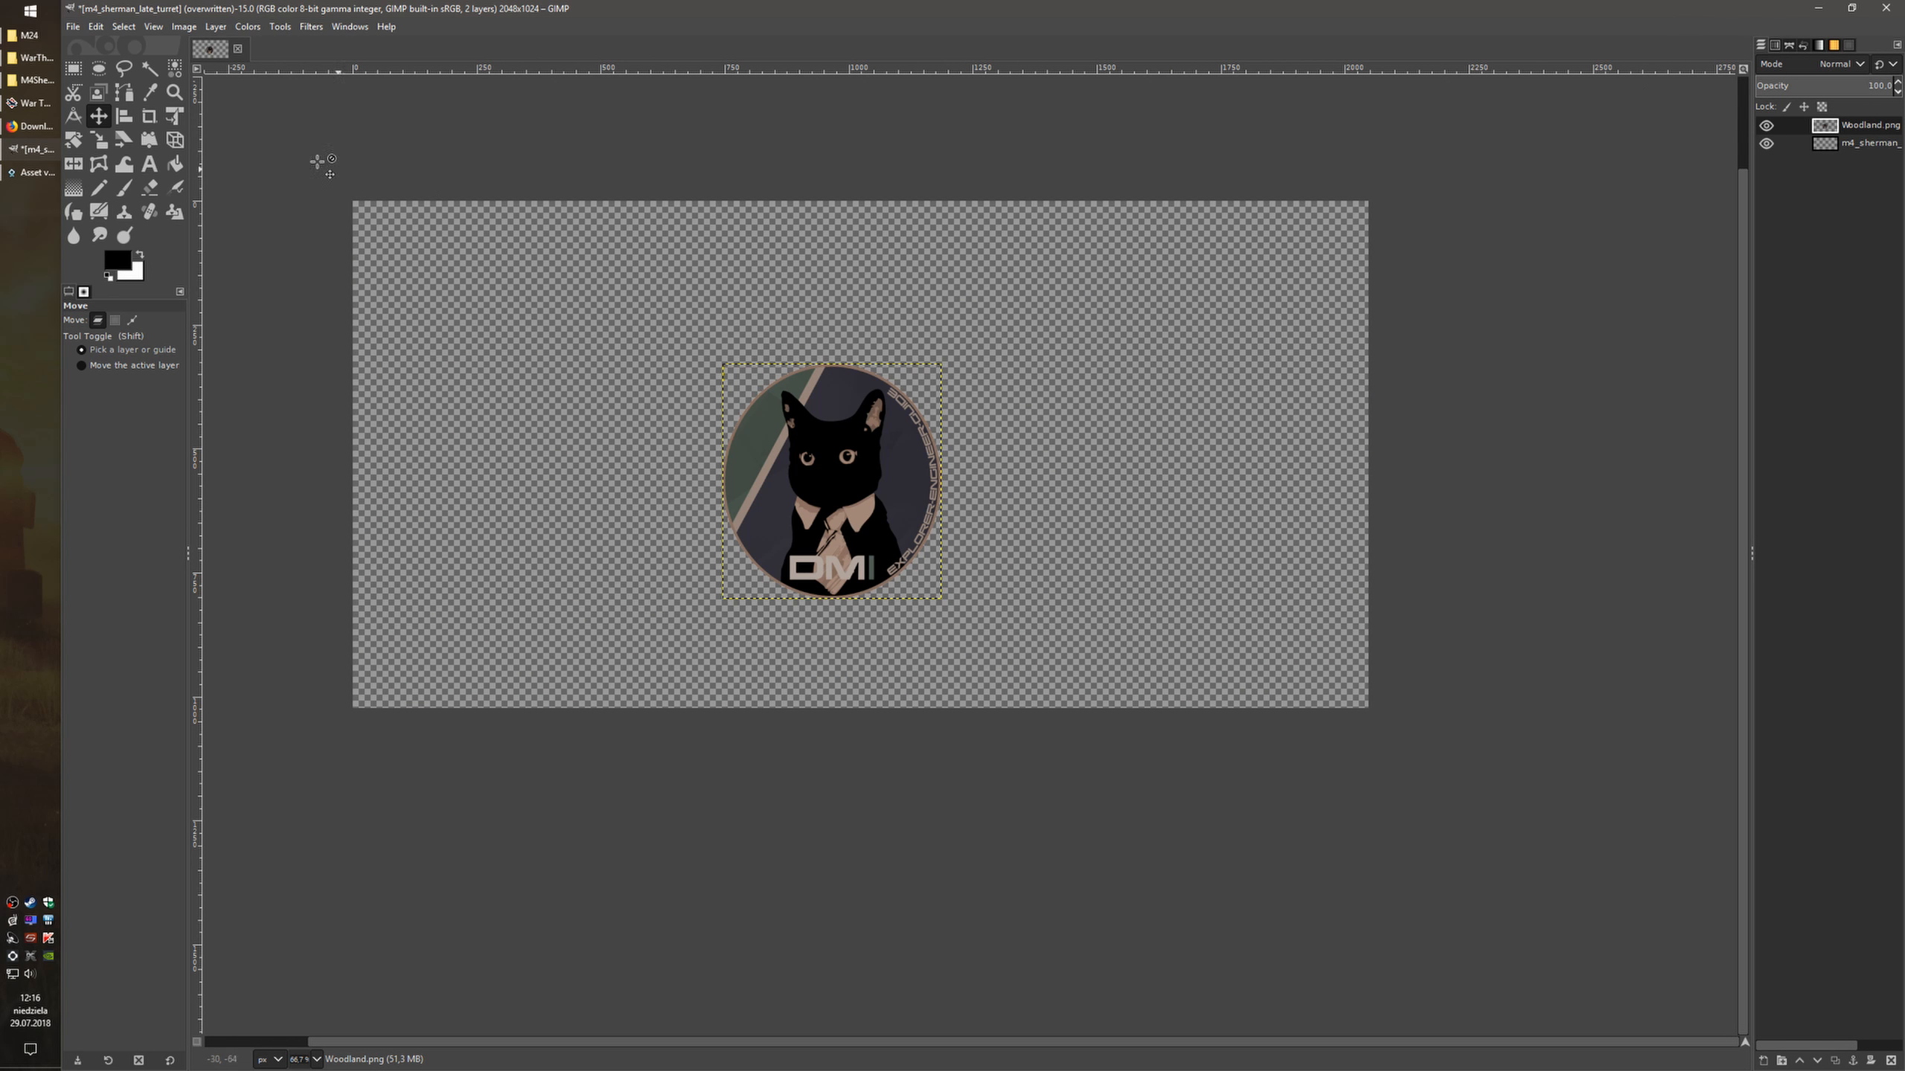
pyautogui.click(29, 11)
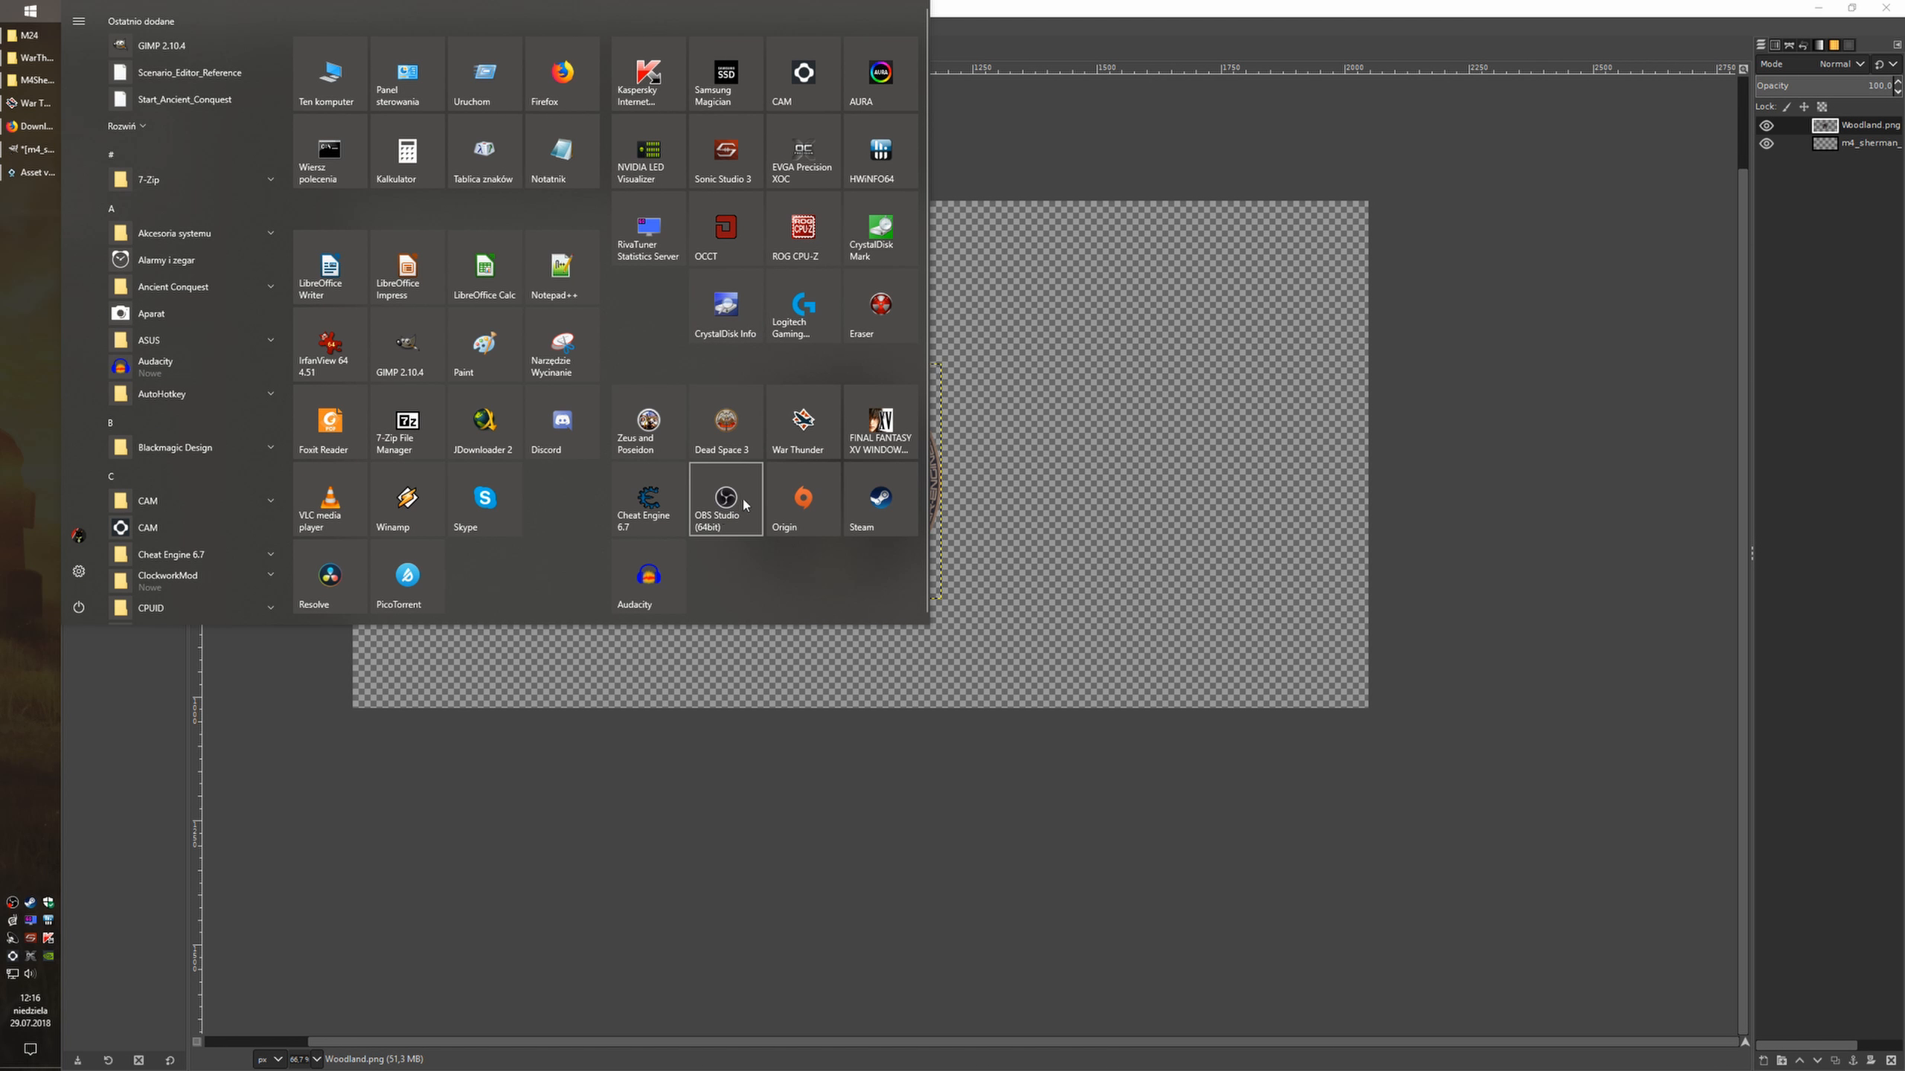
pyautogui.click(418, 344)
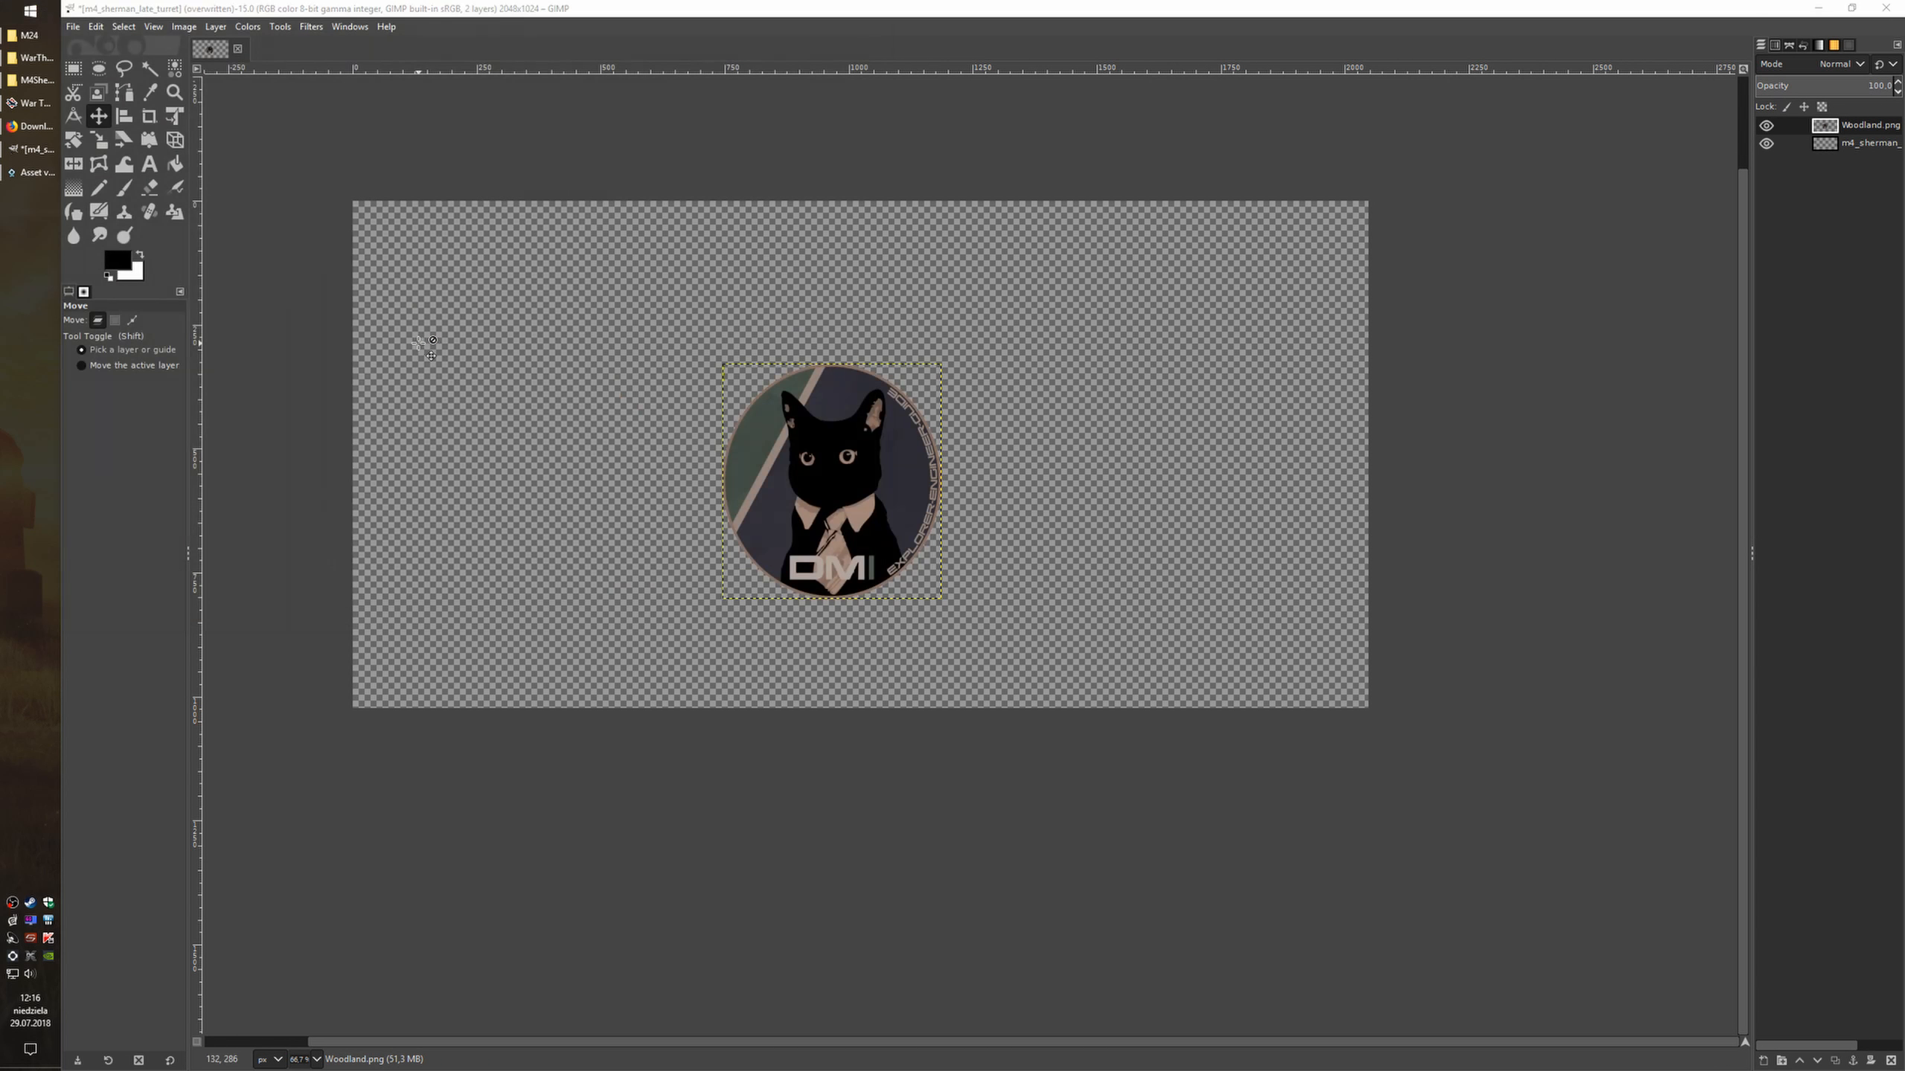
pyautogui.click(1886, 7)
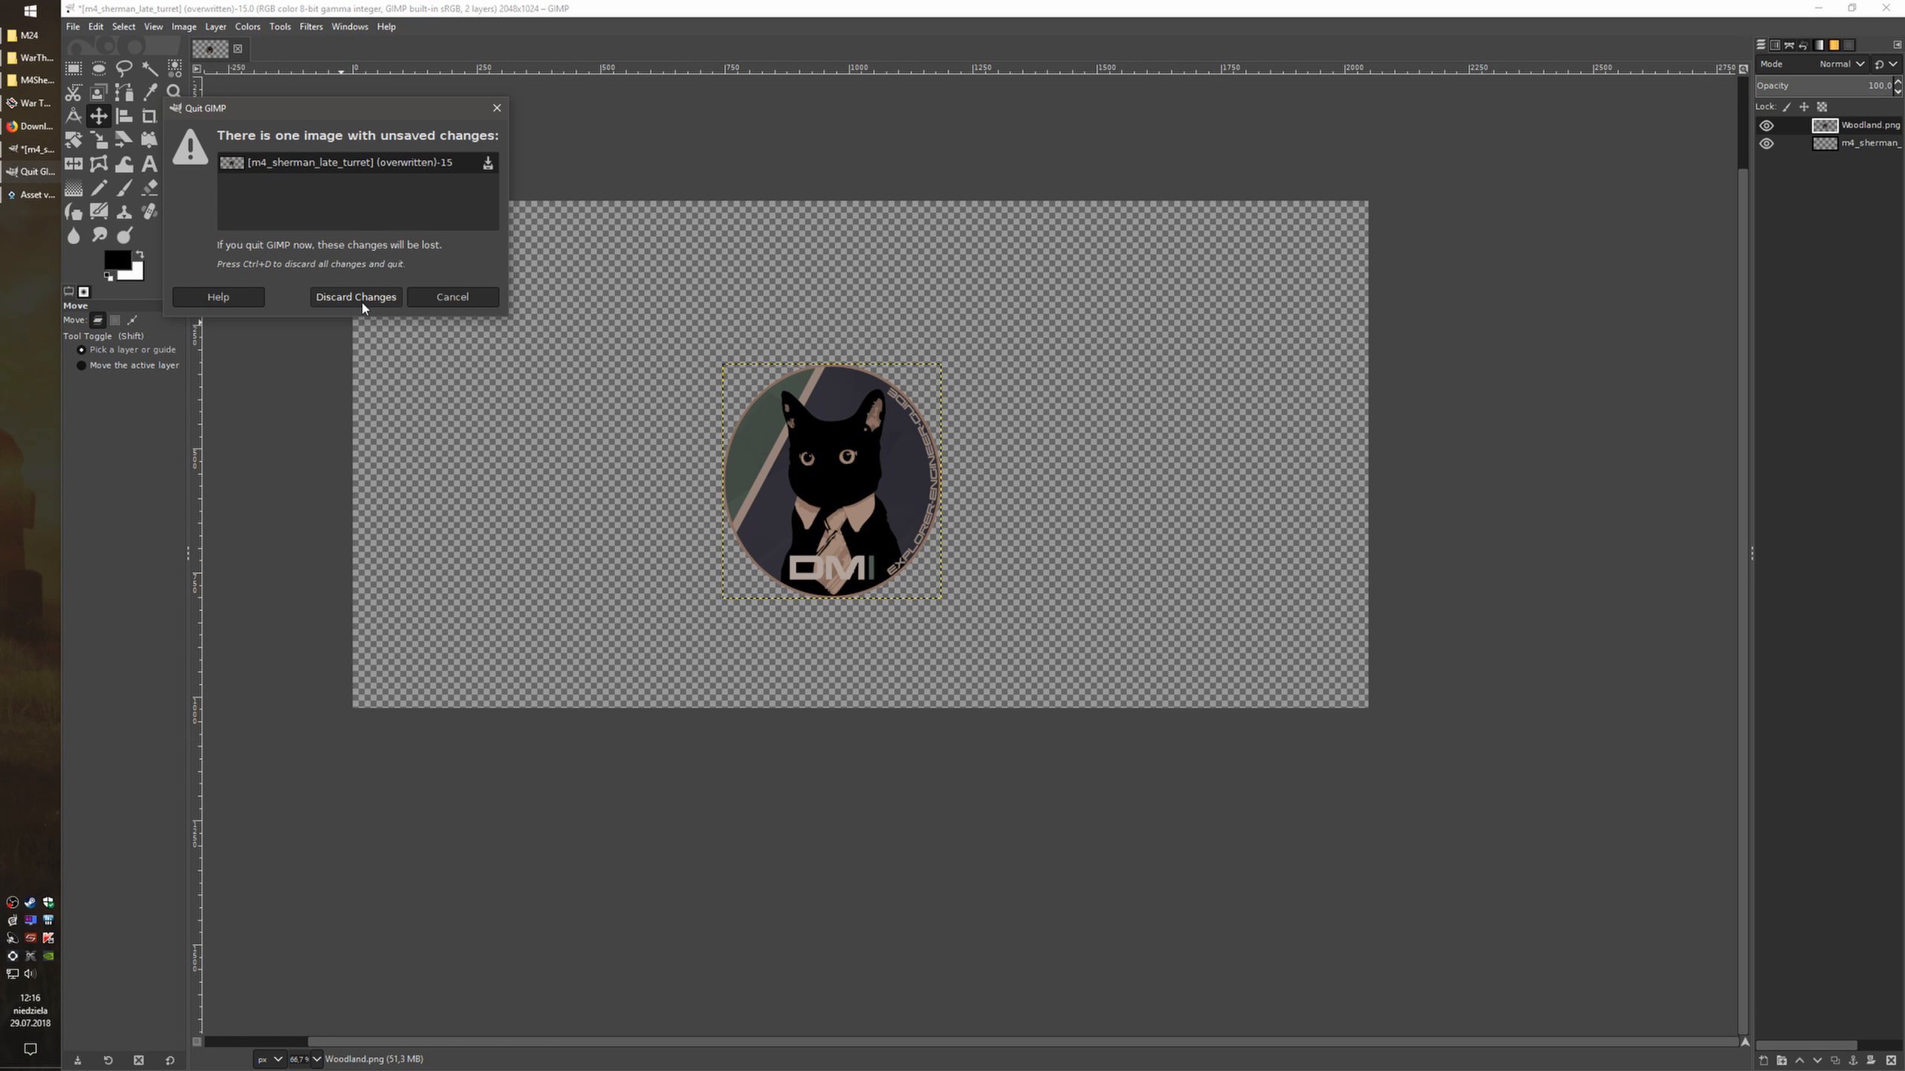
pyautogui.click(446, 298)
# Quit GIMP, discarding the unsaved changes to the m4_sherman_late_turret image, and start GIMP 2.10.4 again
pyautogui.click(1888, 7)
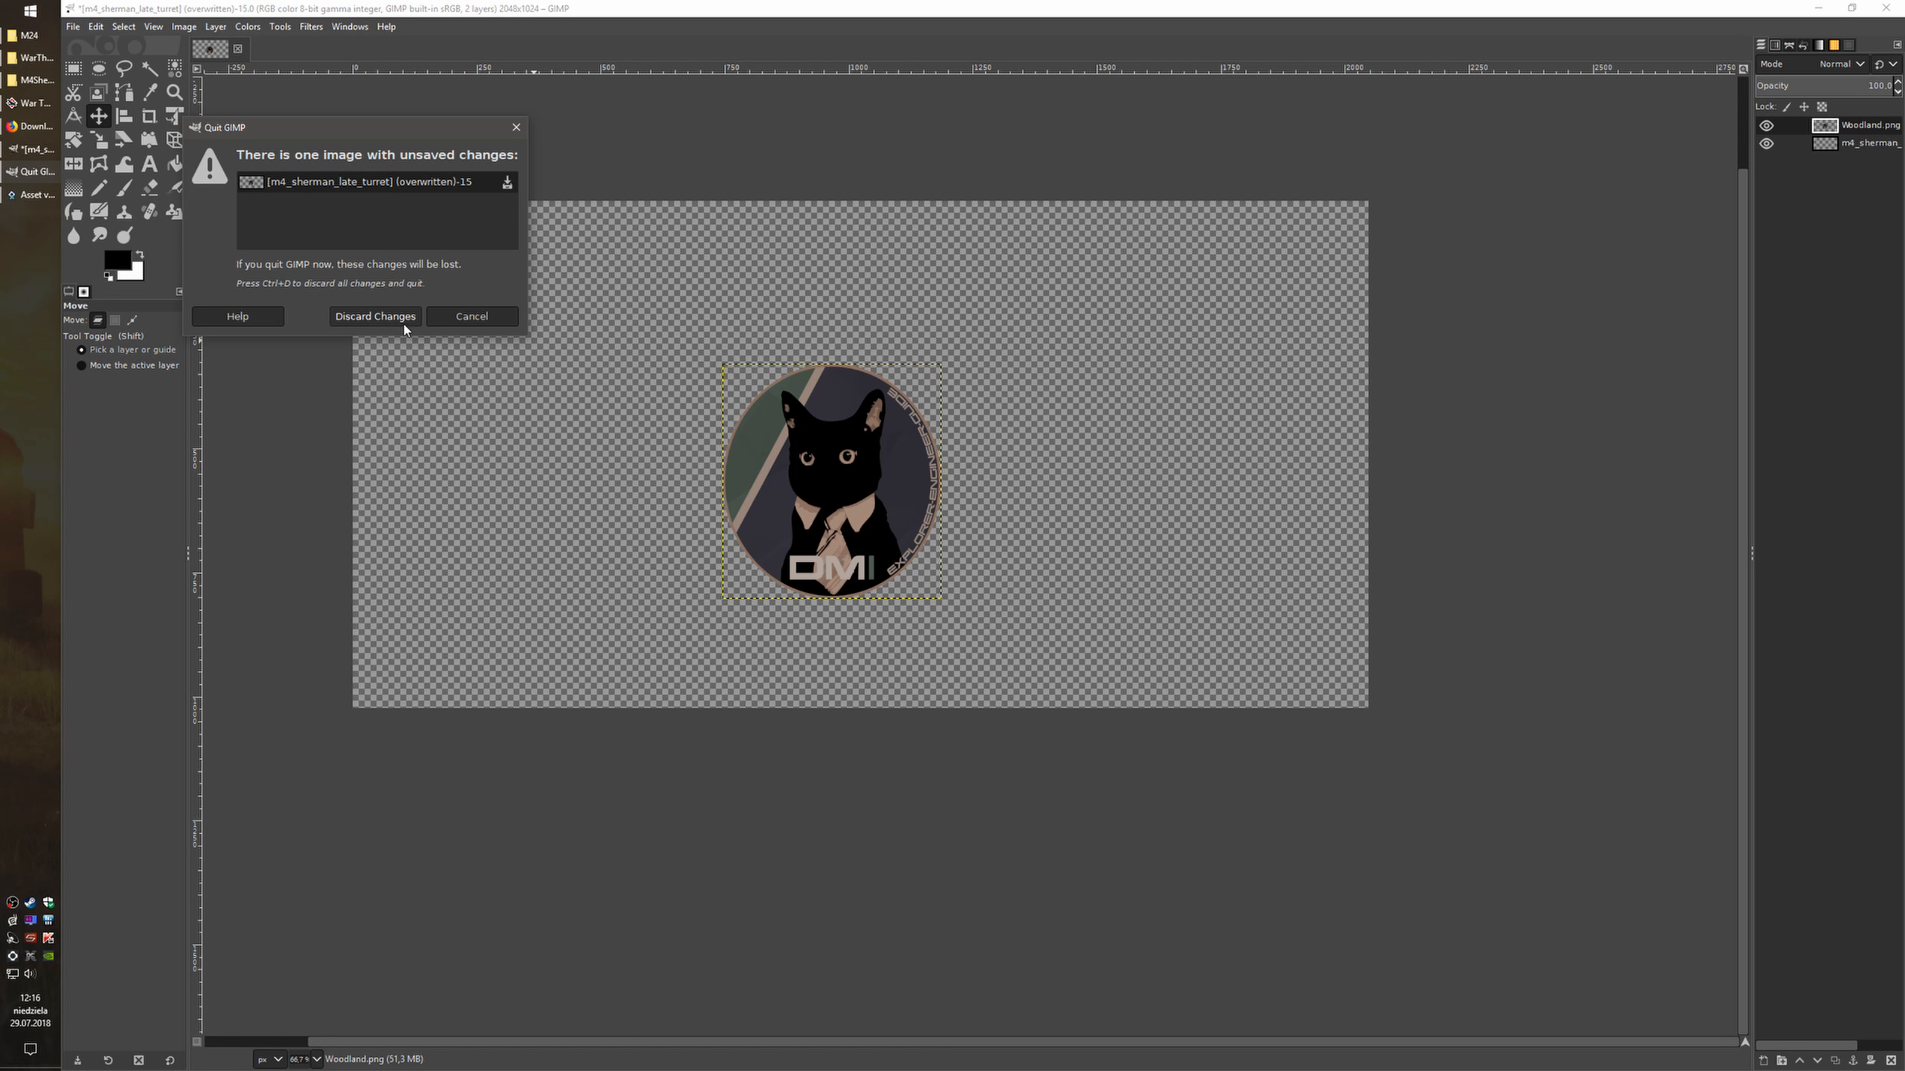
pyautogui.click(402, 322)
pyautogui.click(3, 7)
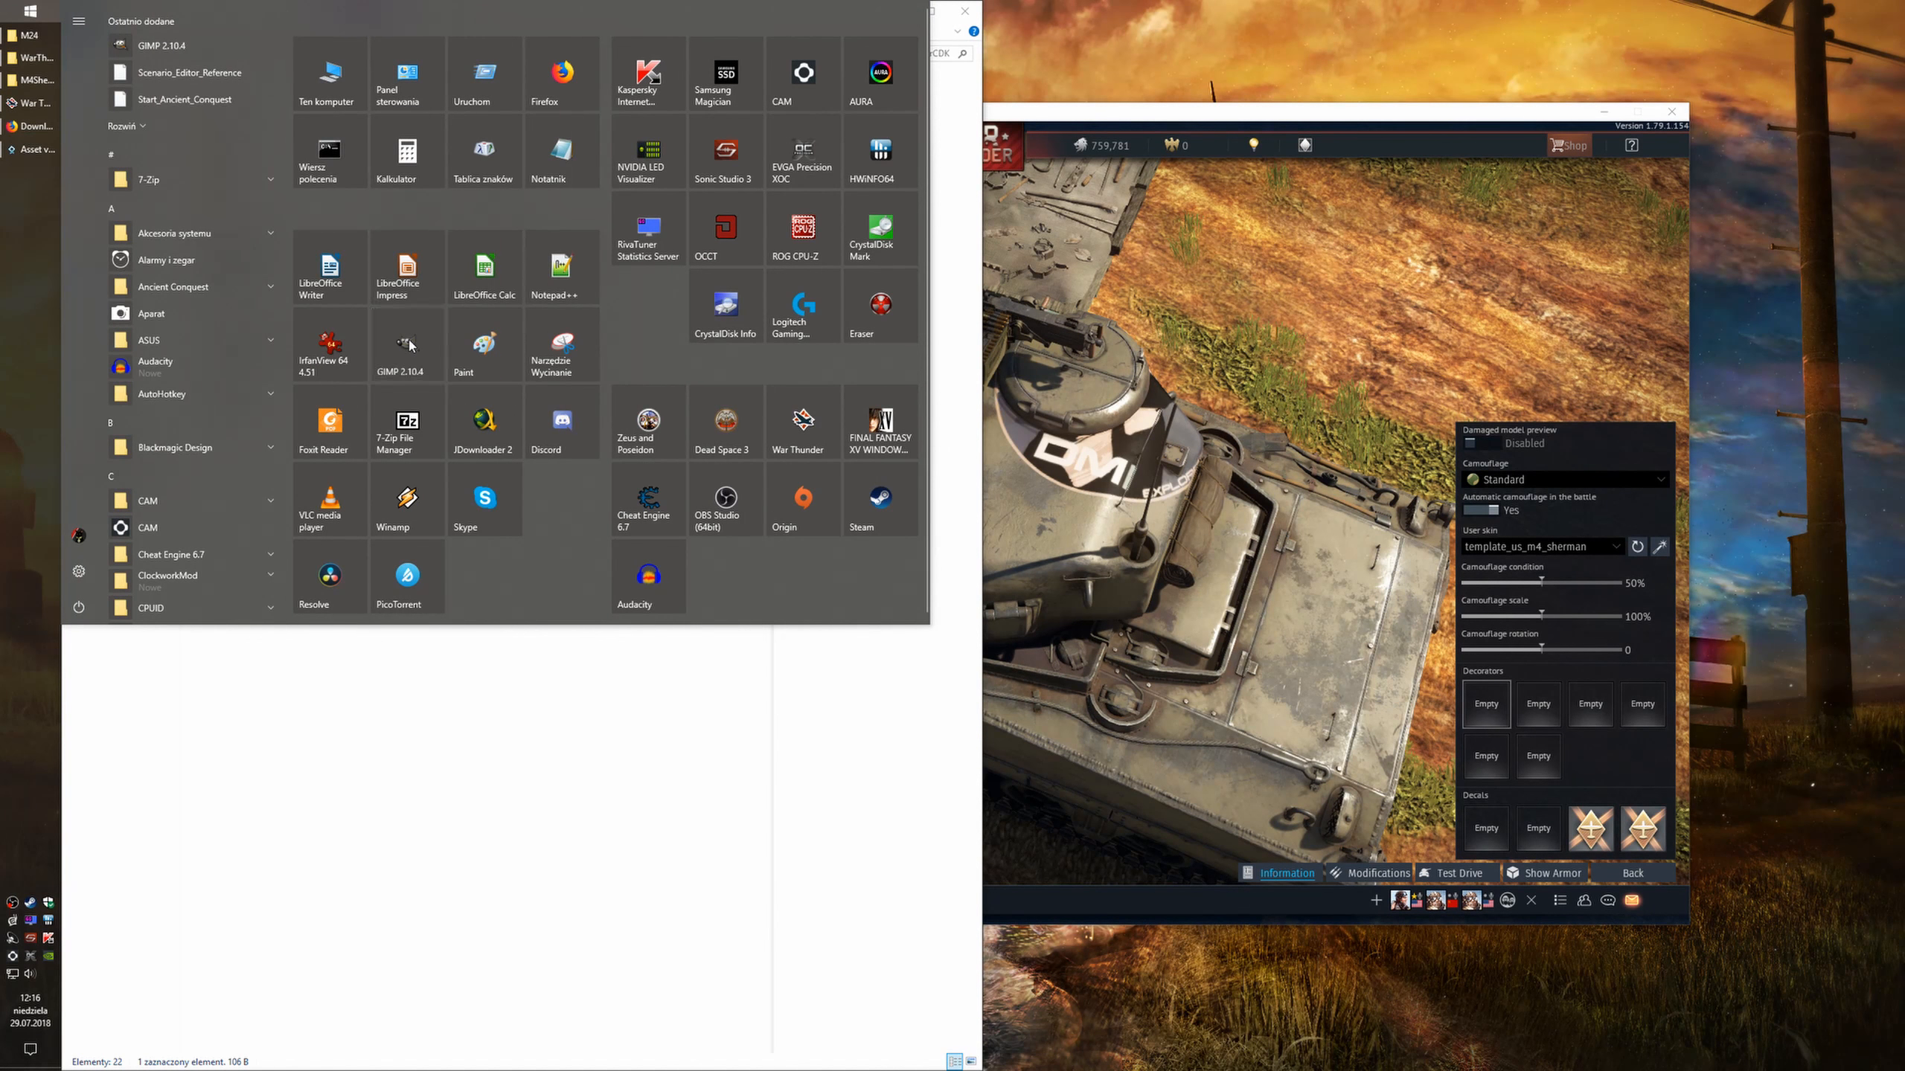
pyautogui.press('Escape')
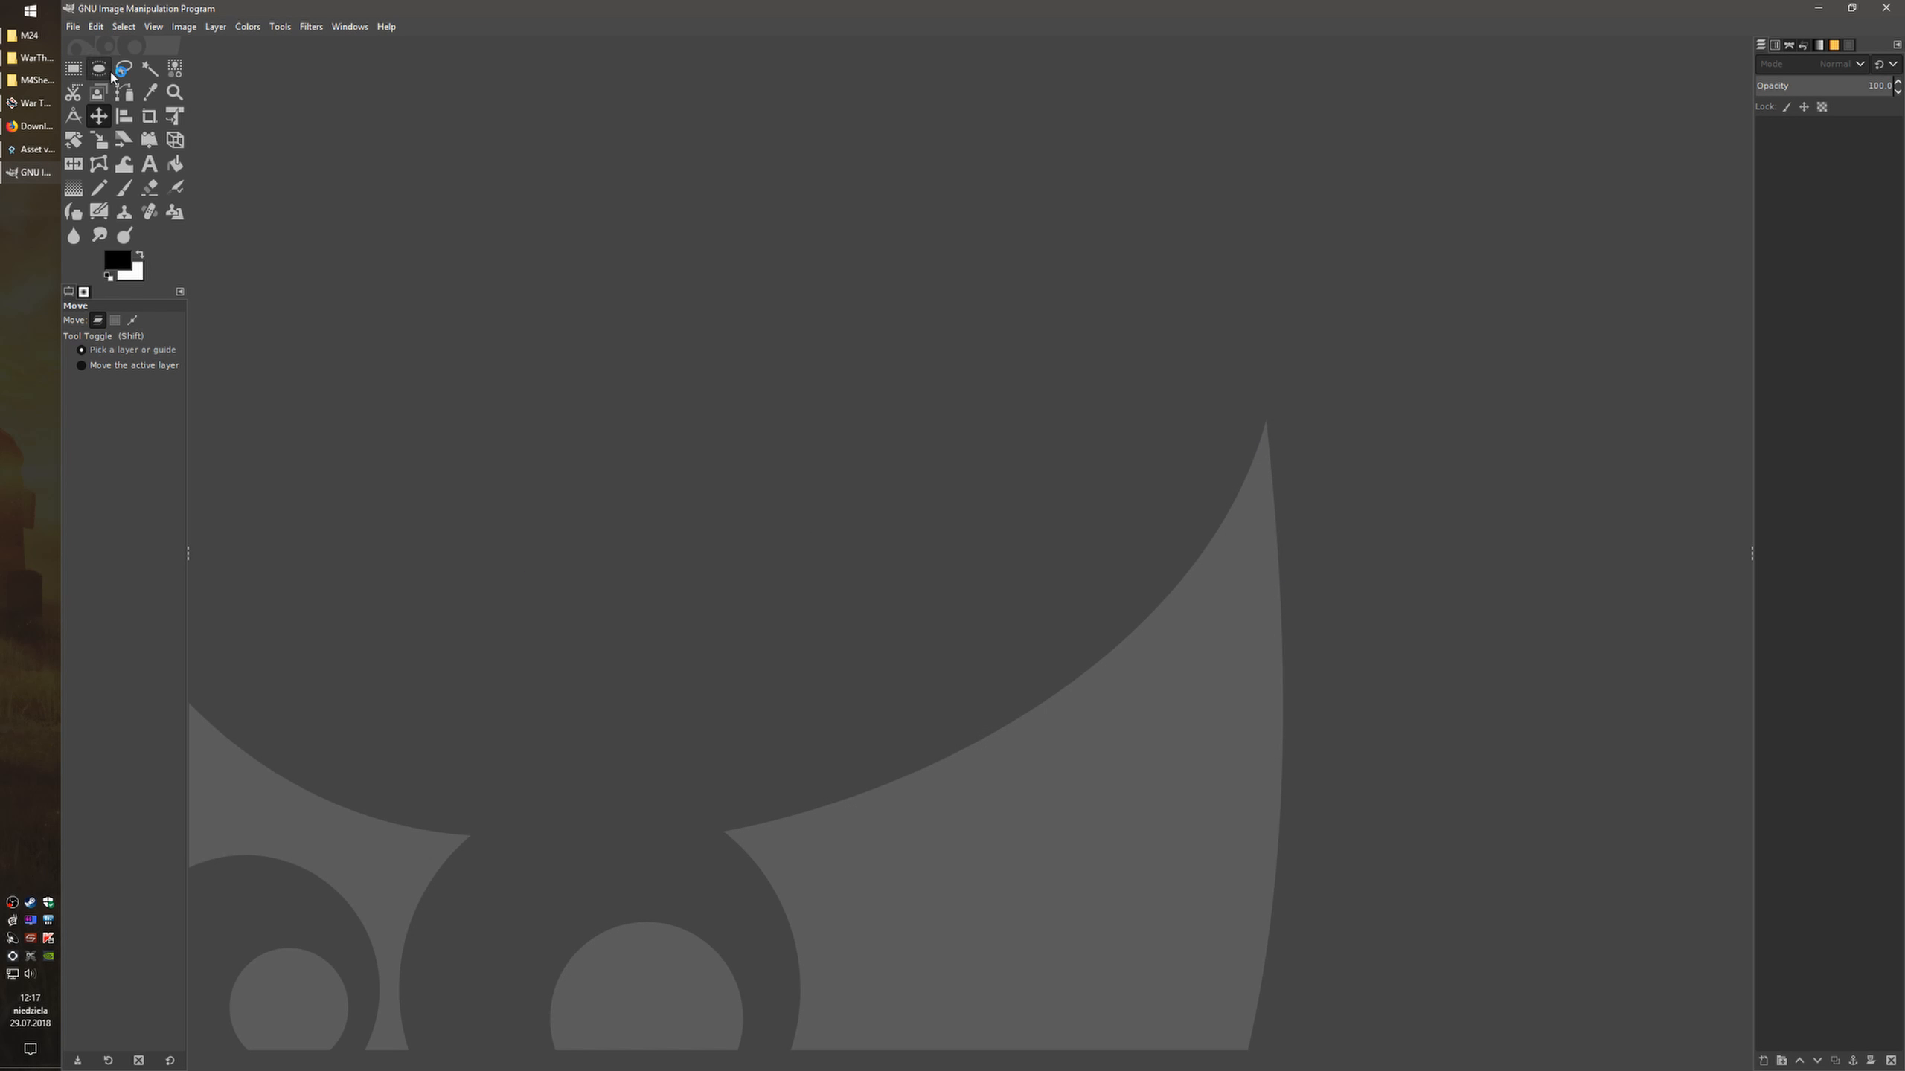
# In the Open Image dialog, go to the folder S:\SteamGames\steamapps\common\War Thunder\WarThunderCDK
pyautogui.click(75, 27)
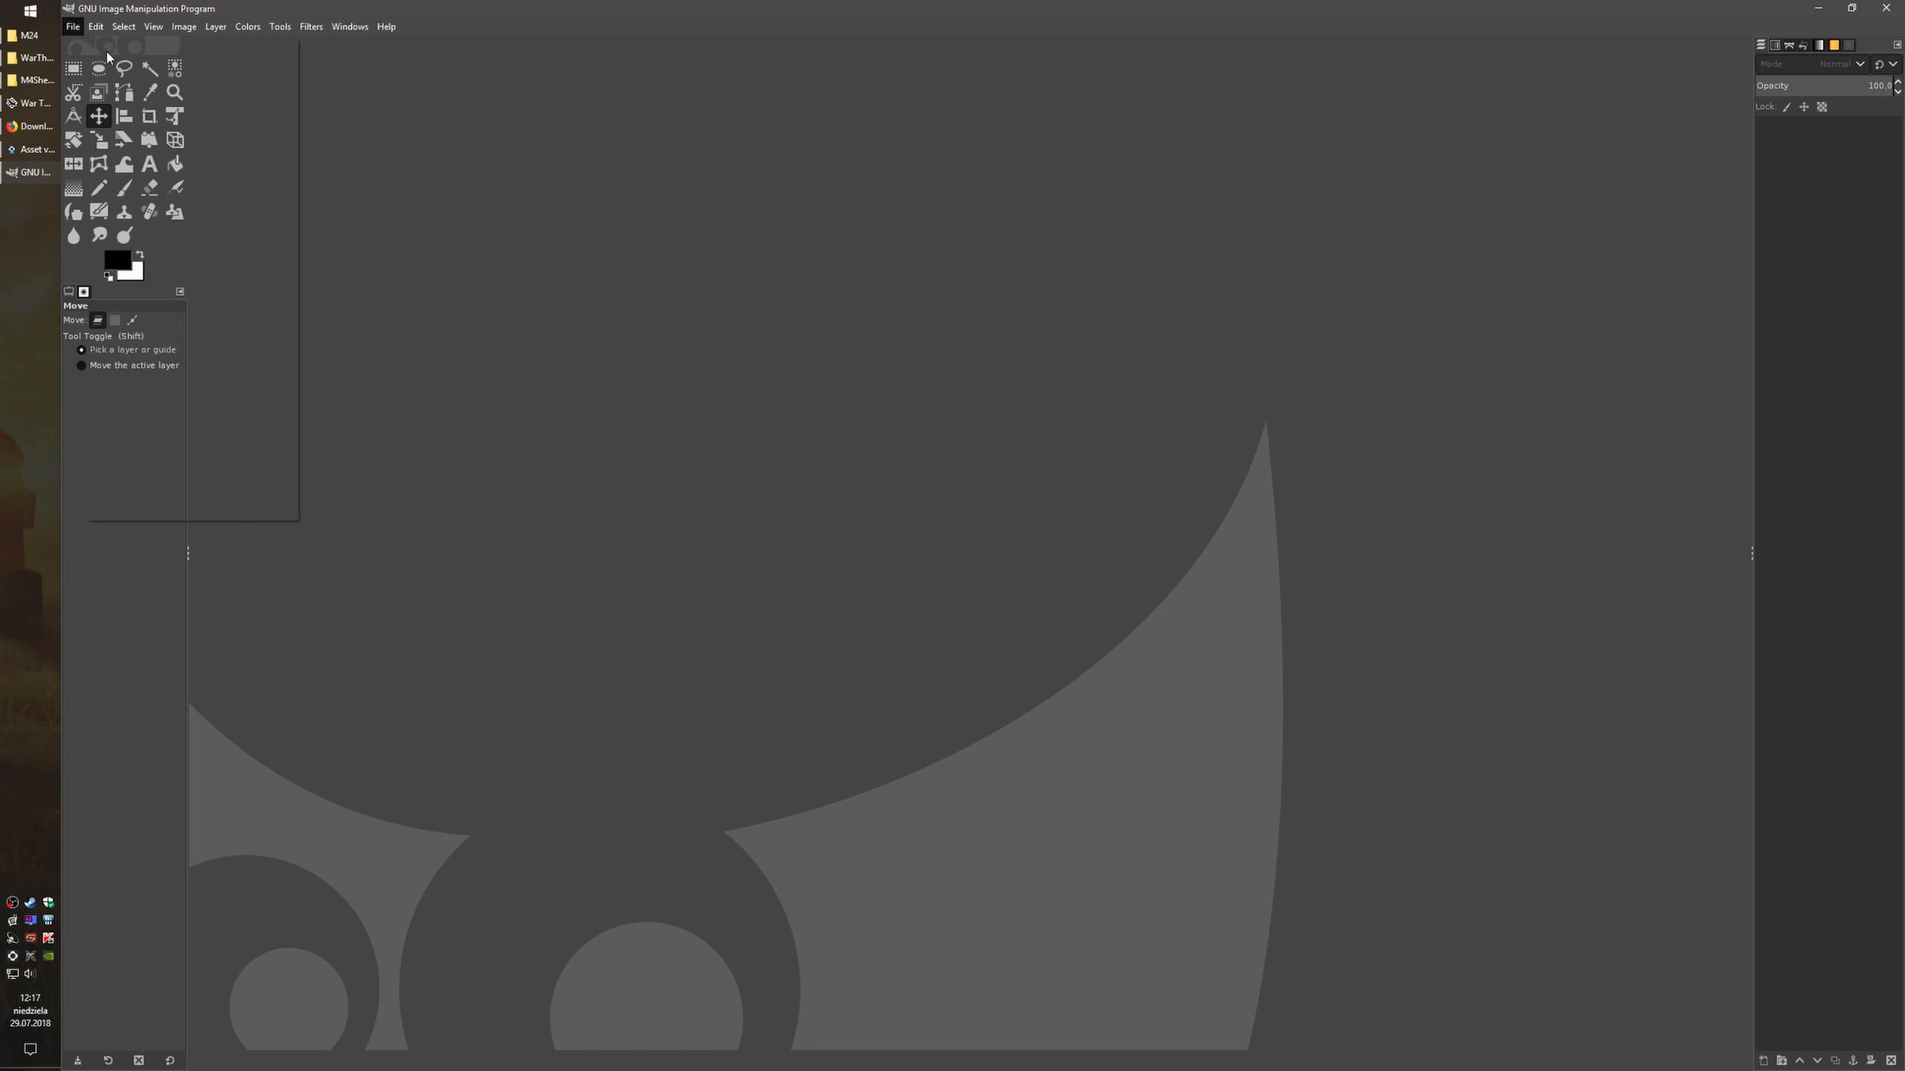
pyautogui.click(75, 26)
pyautogui.click(93, 81)
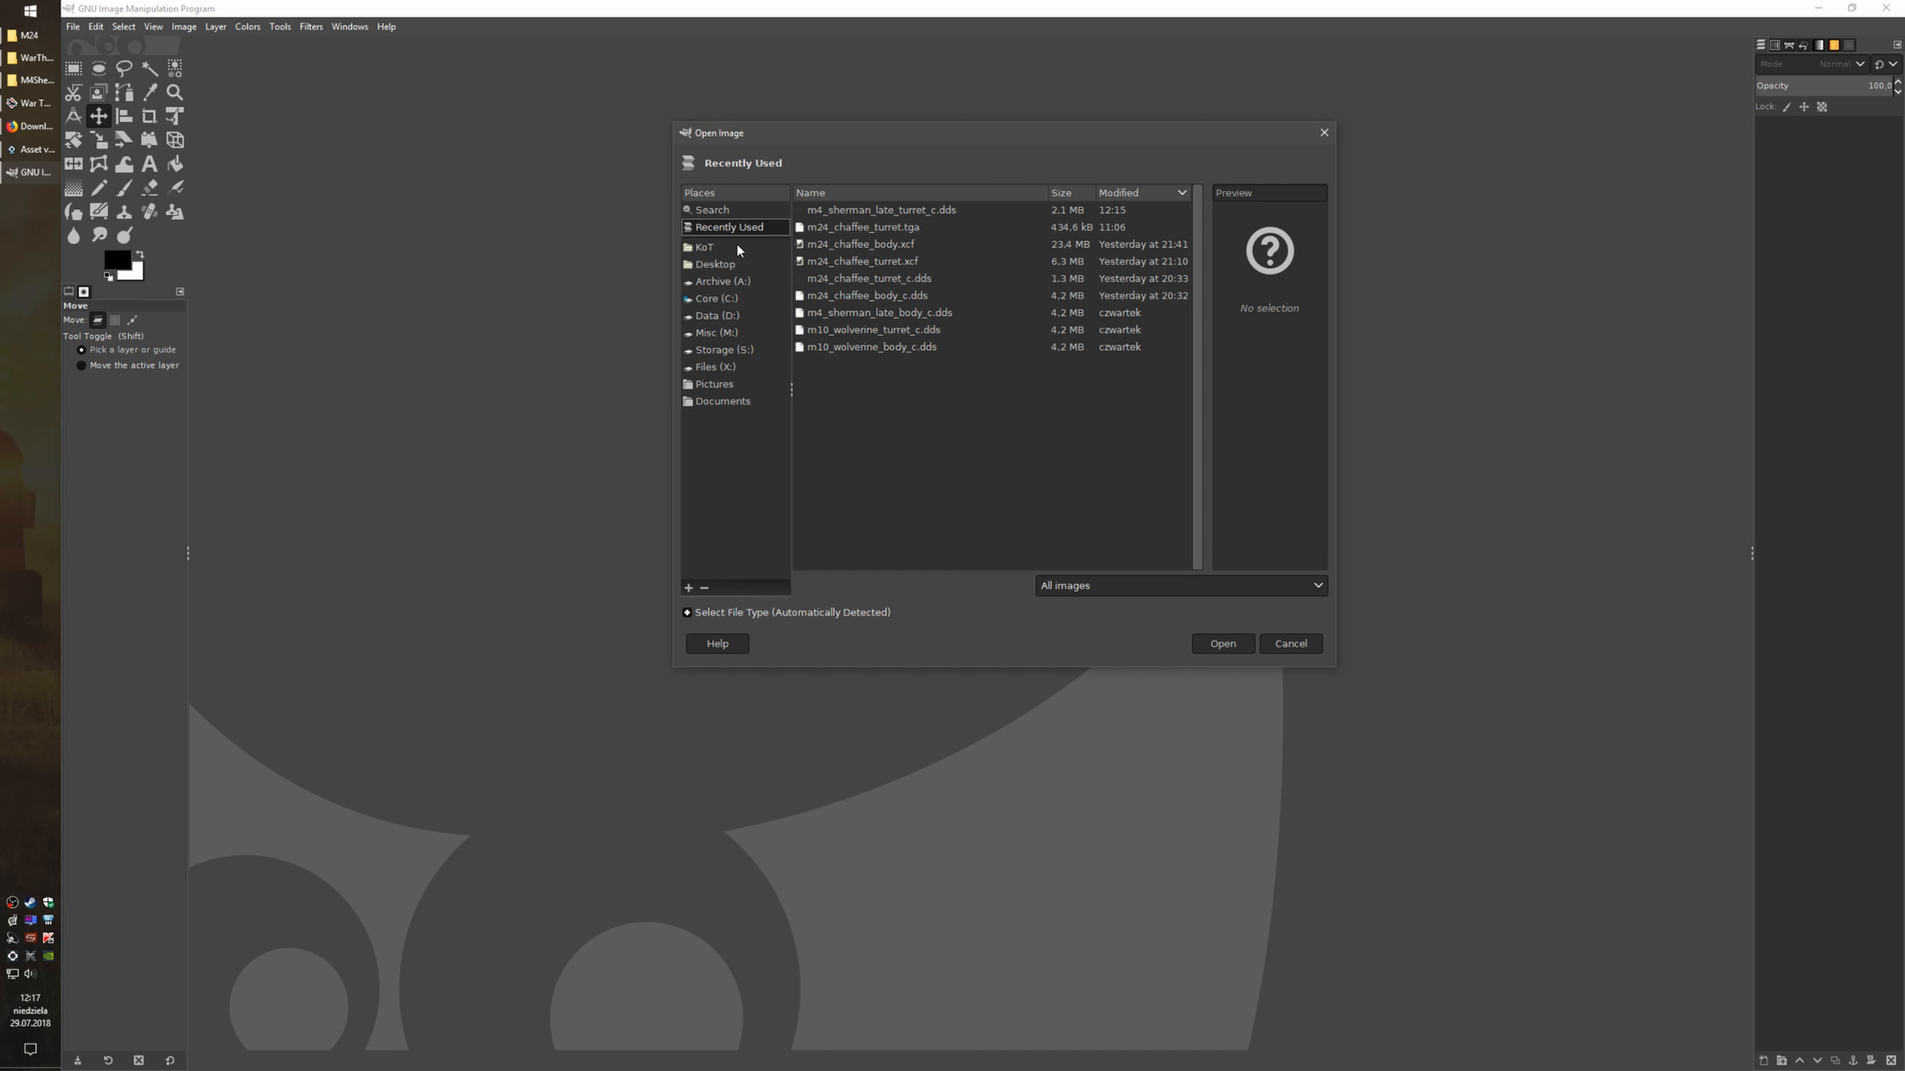
pyautogui.click(720, 281)
pyautogui.click(691, 165)
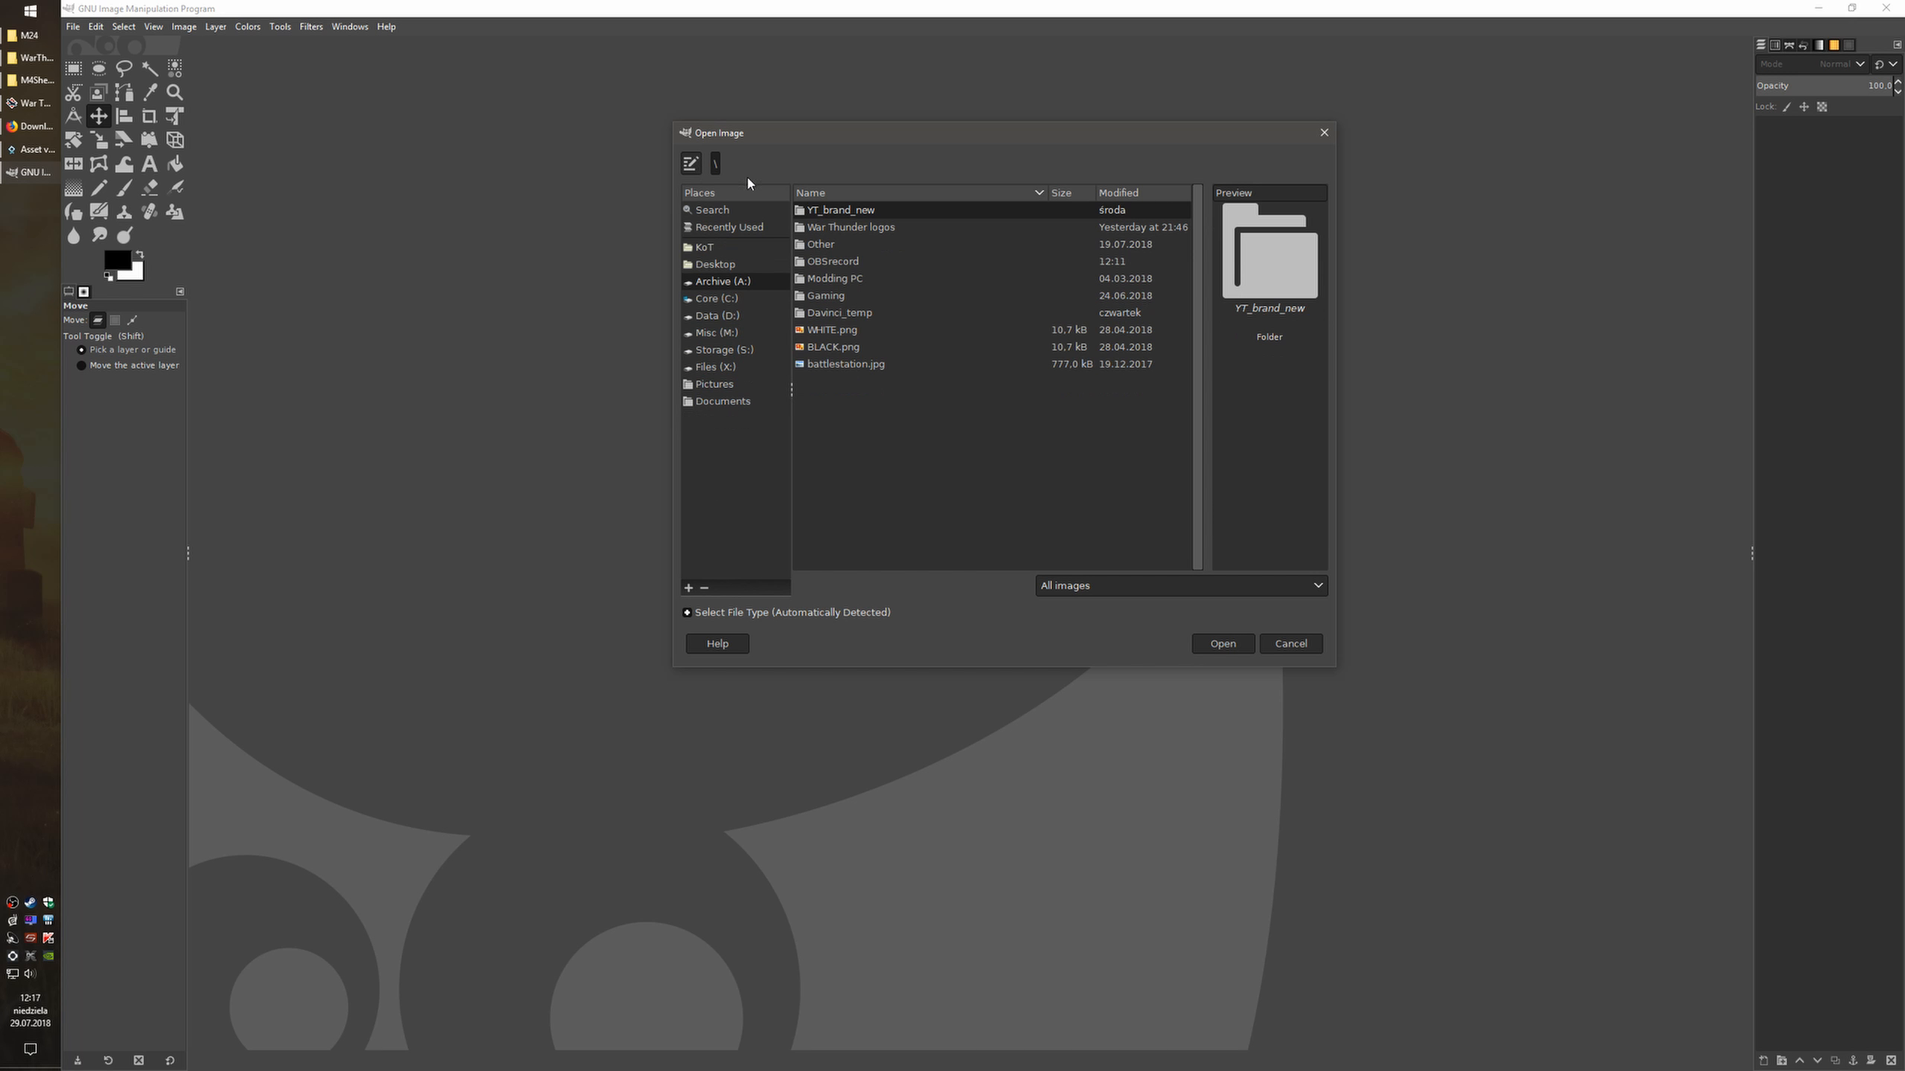
pyautogui.click(692, 166)
pyautogui.write('S:\\SteamGames\\steamapps\\common\\War Thunder\\WarThunderCDK')
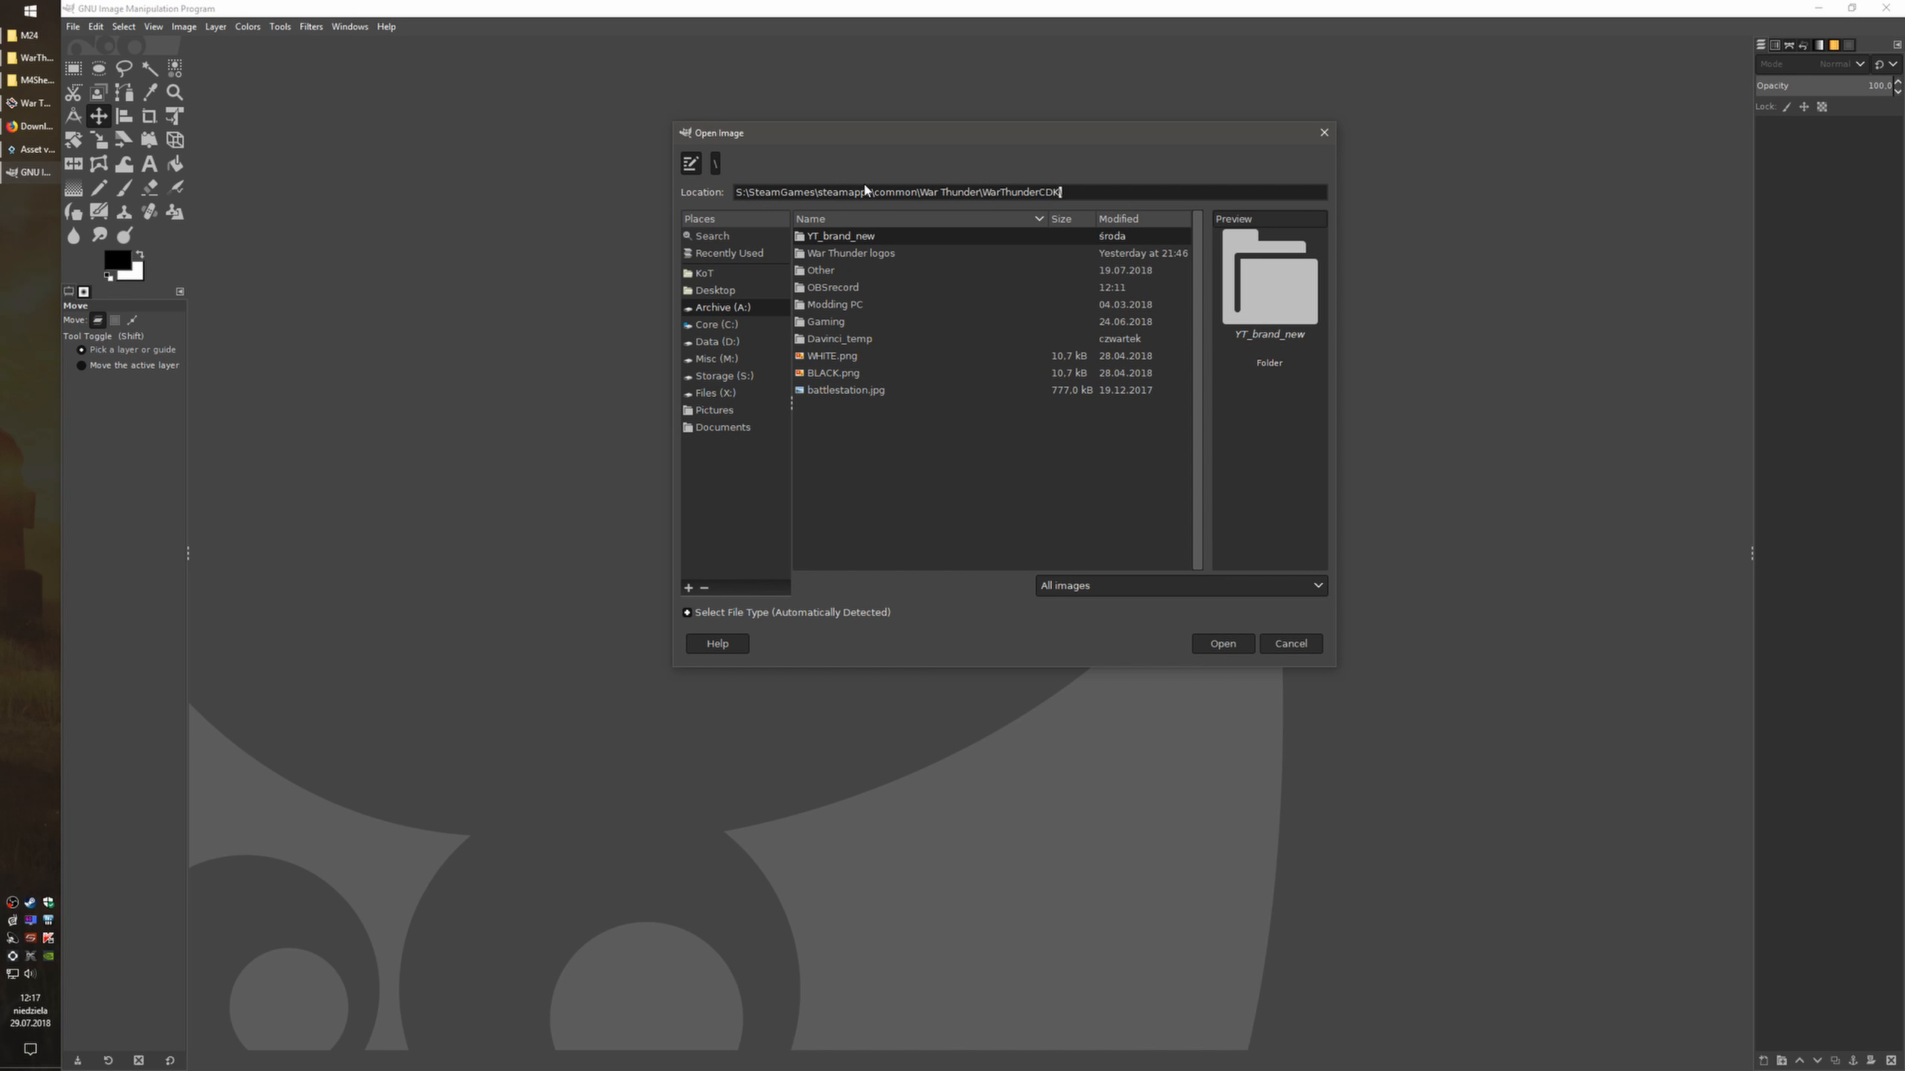
pyautogui.press('Return')
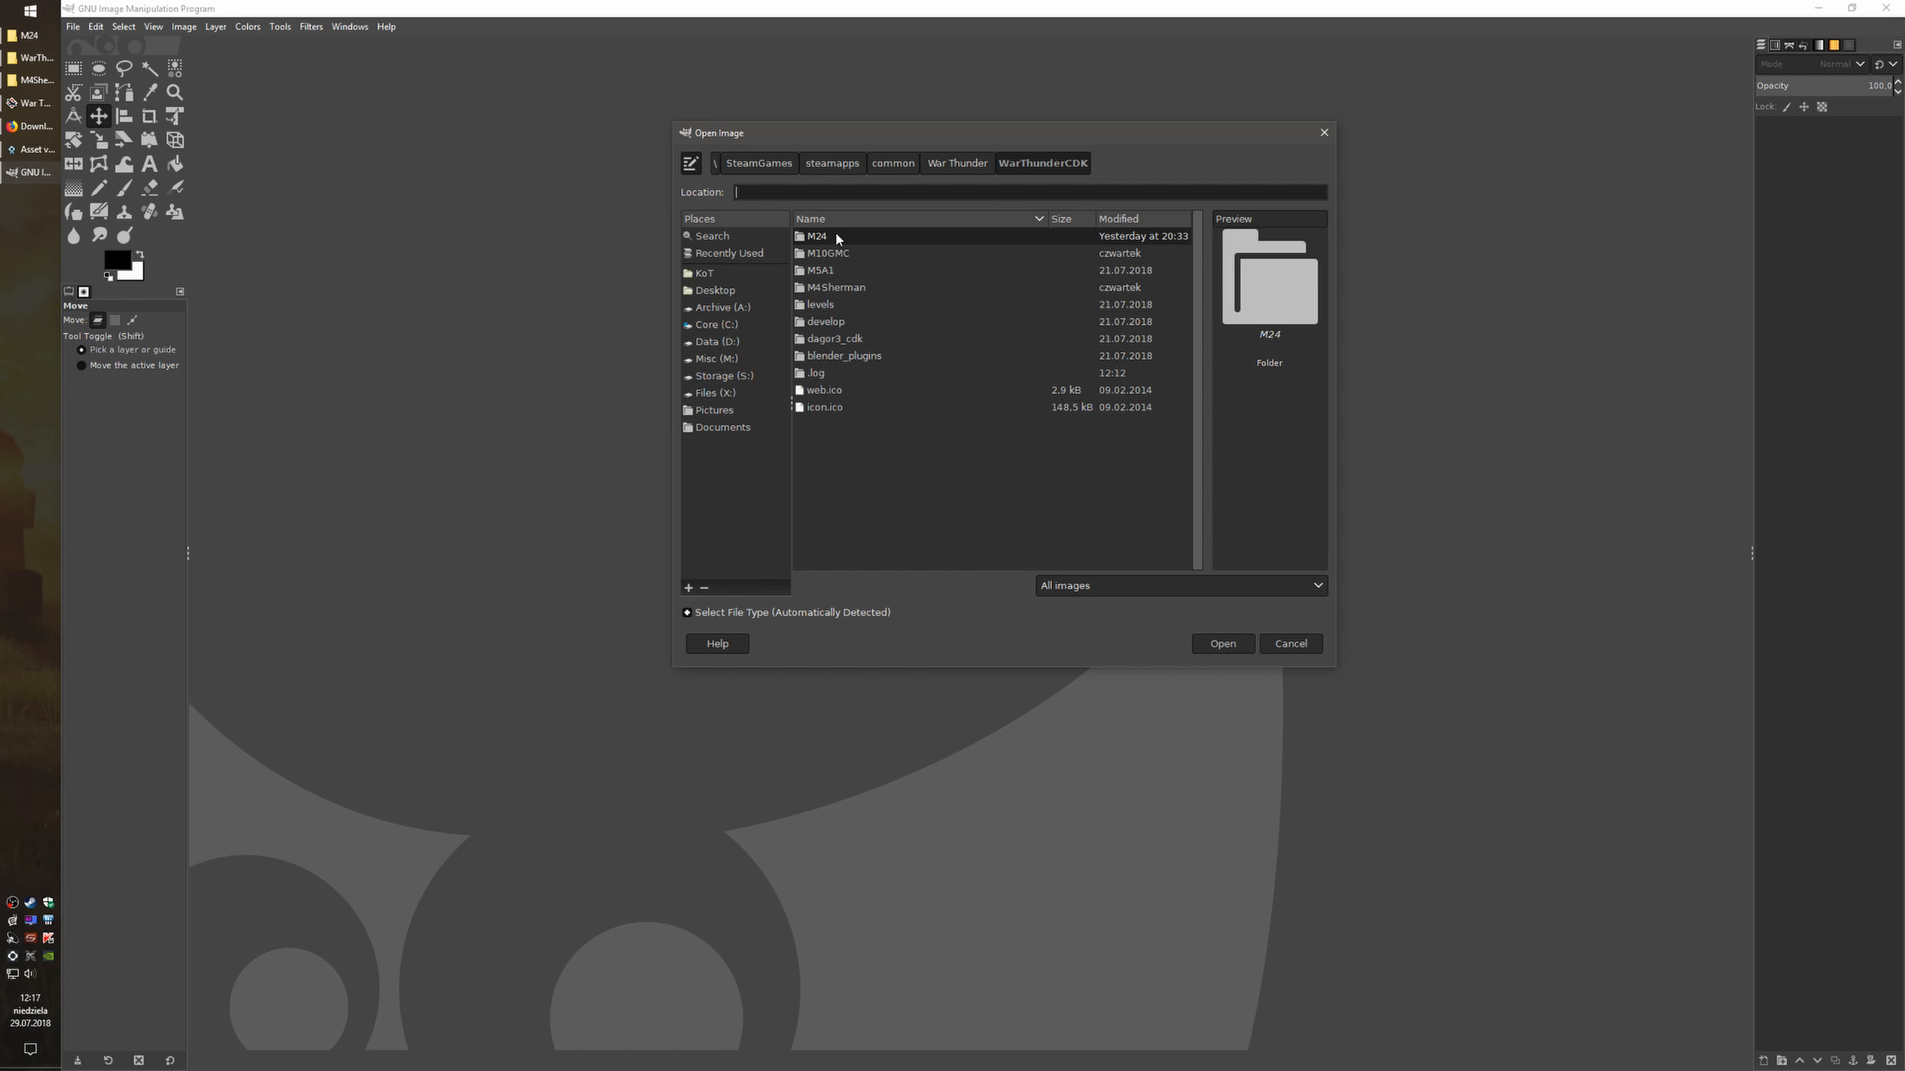
# Open m4_sherman_late_turret_c.dds from the M4Sherman folder with mipmap loading, automatic YCoCg/AExp decoding and the load dialog all turned off
pyautogui.doubleClick(829, 288)
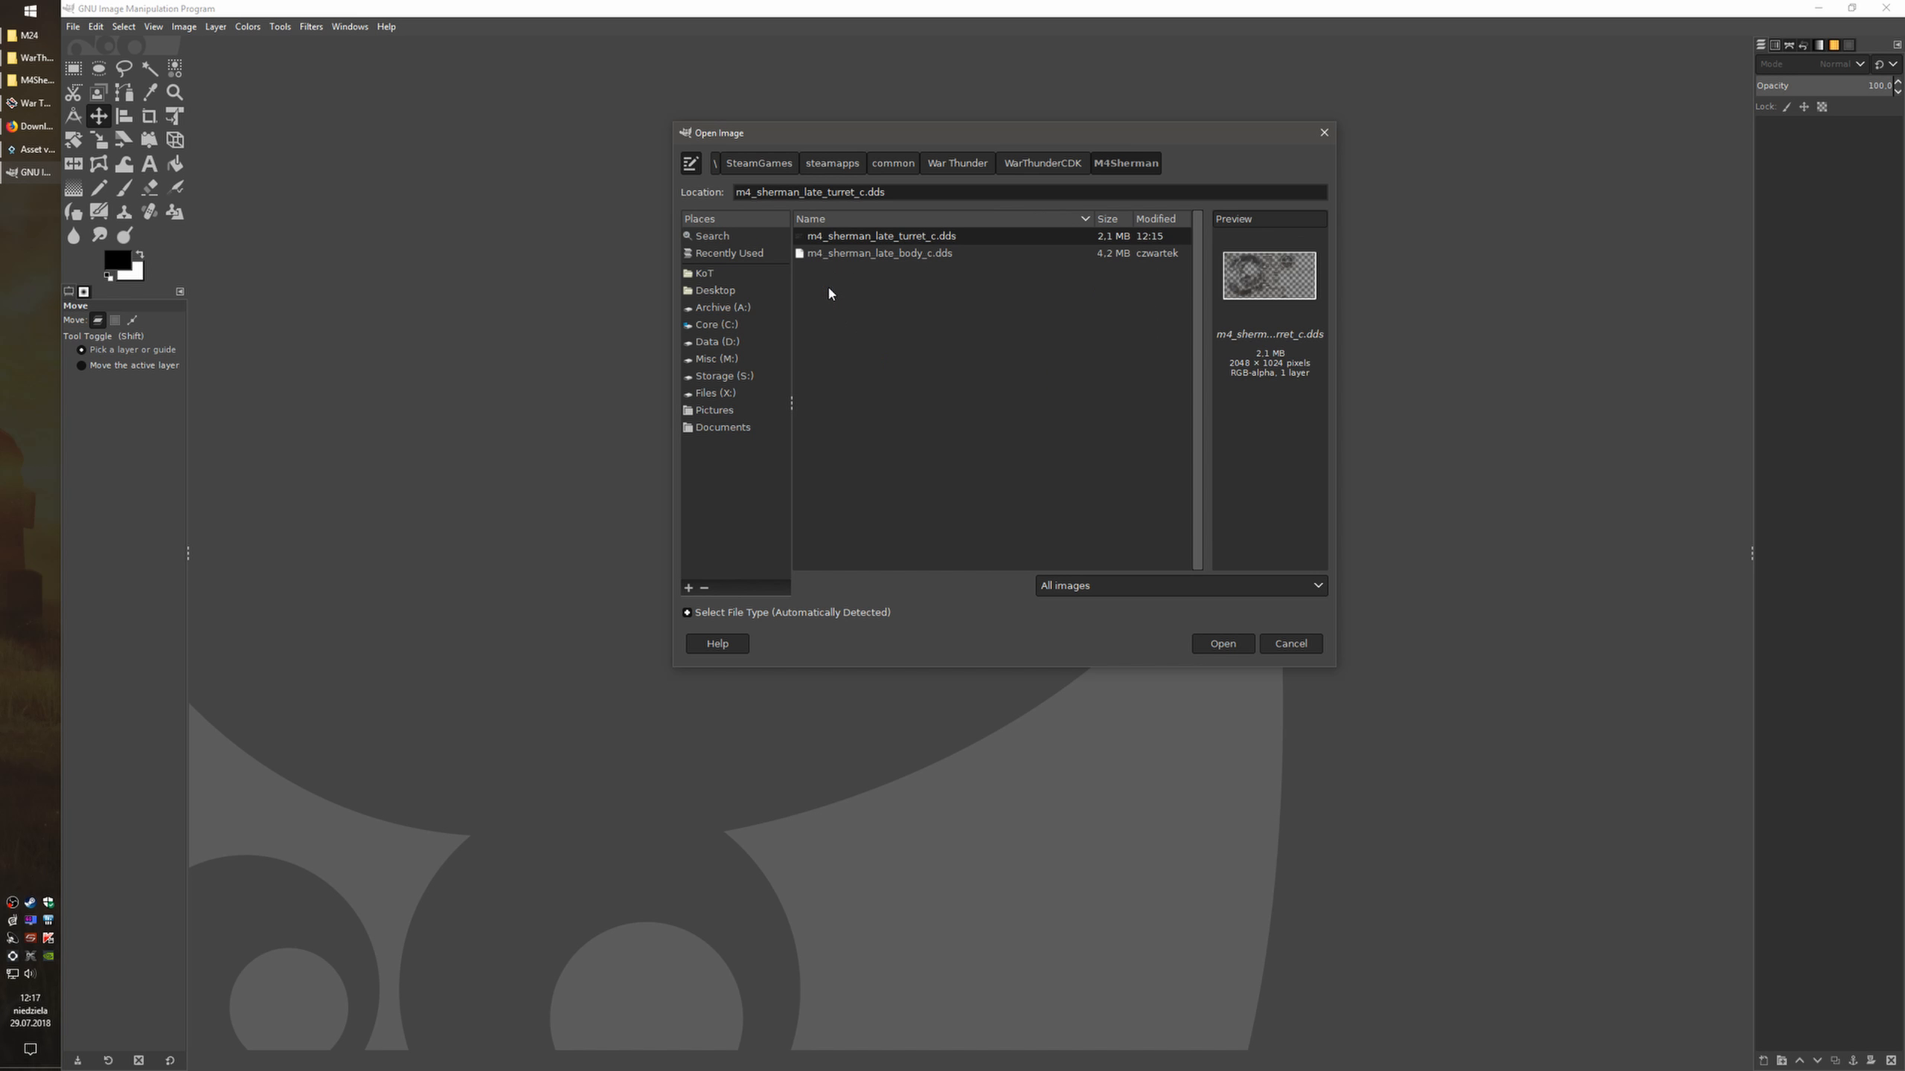
pyautogui.click(913, 255)
pyautogui.click(940, 242)
pyautogui.click(1230, 649)
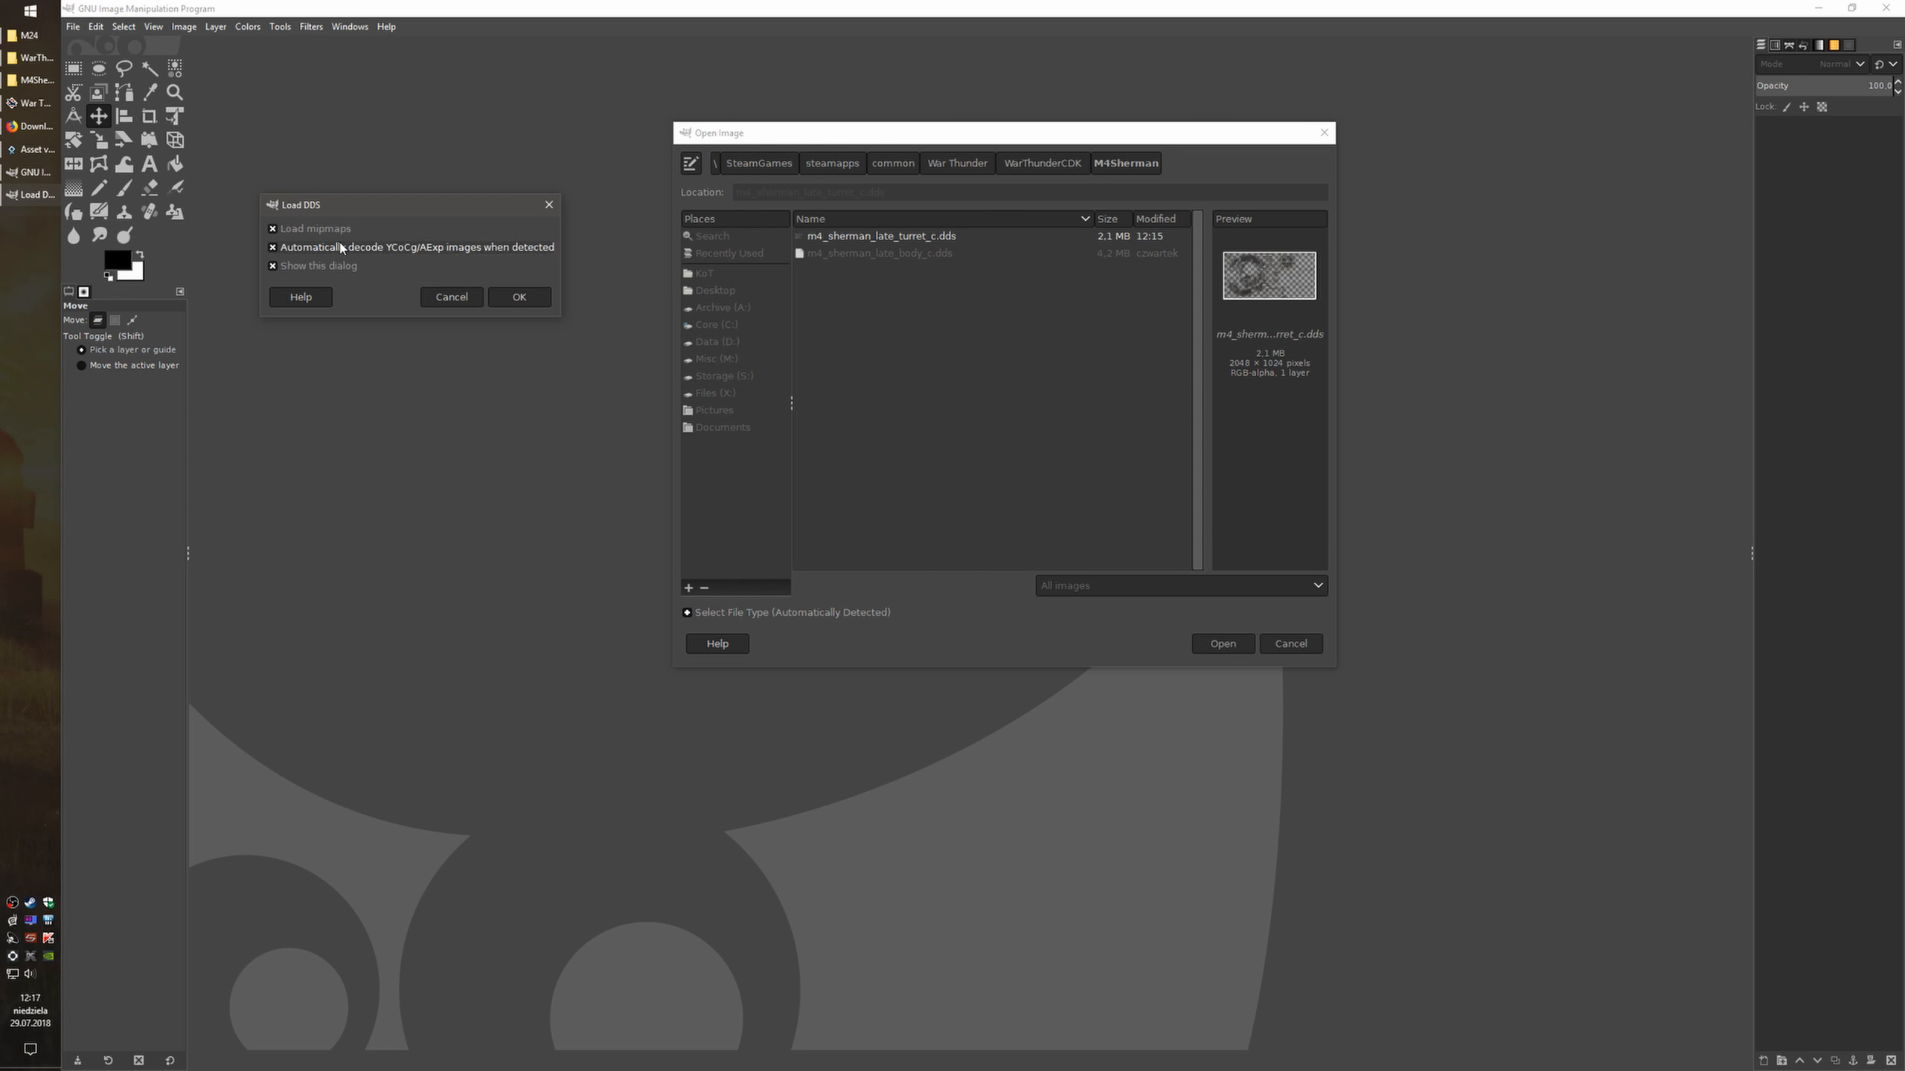
pyautogui.click(300, 266)
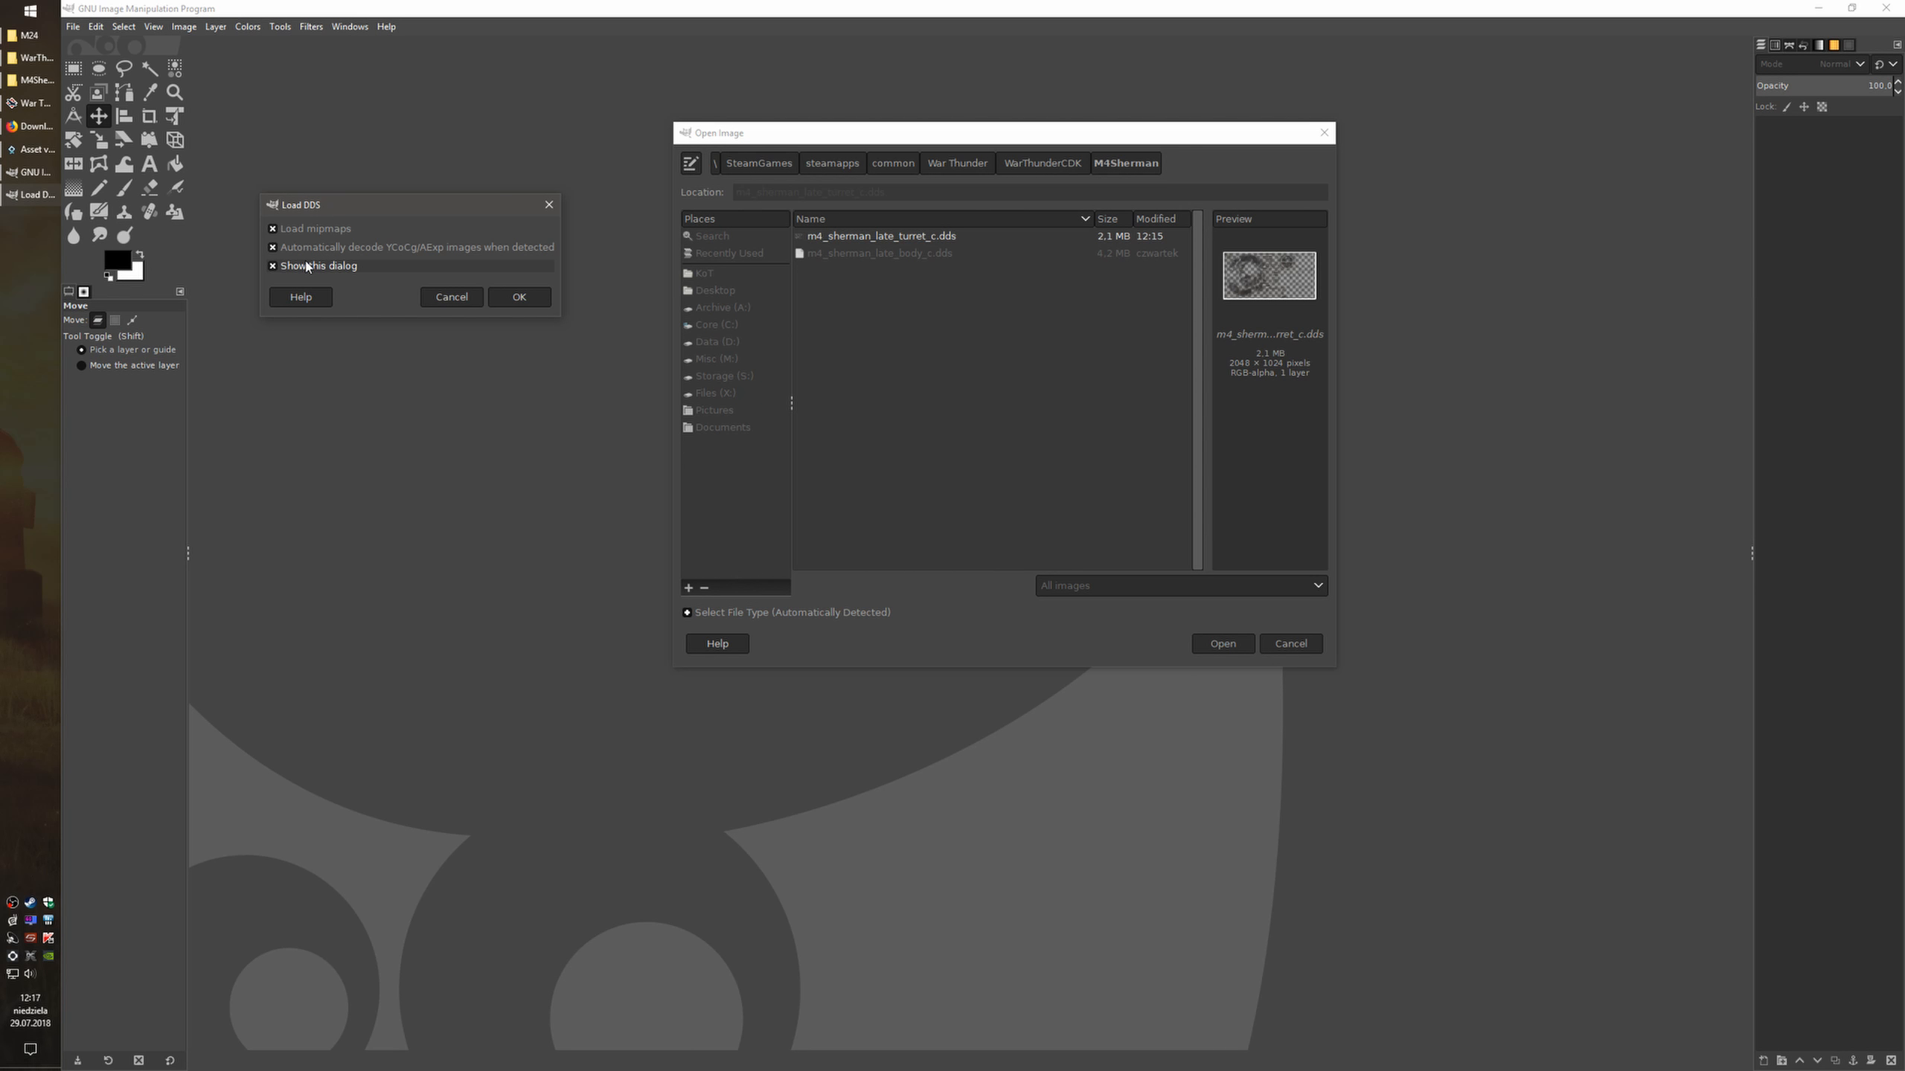
pyautogui.click(304, 247)
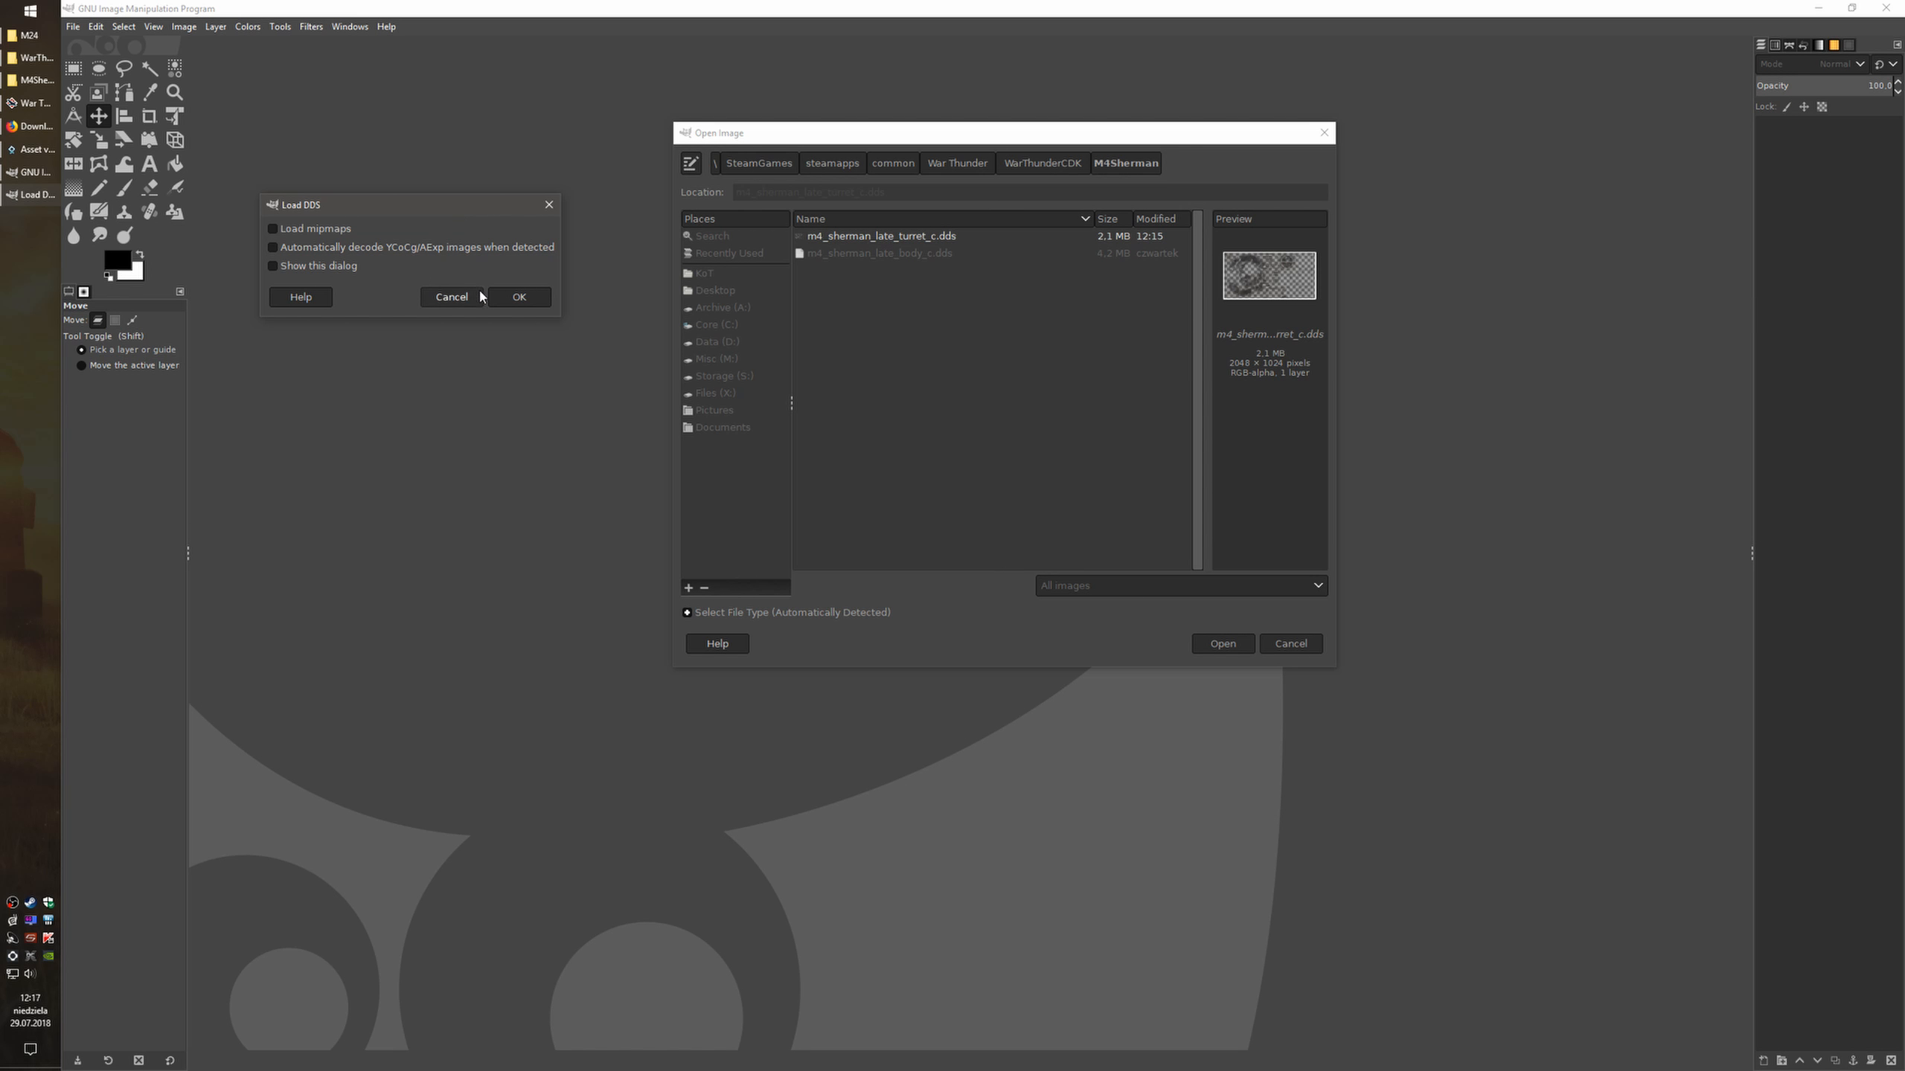
pyautogui.click(505, 298)
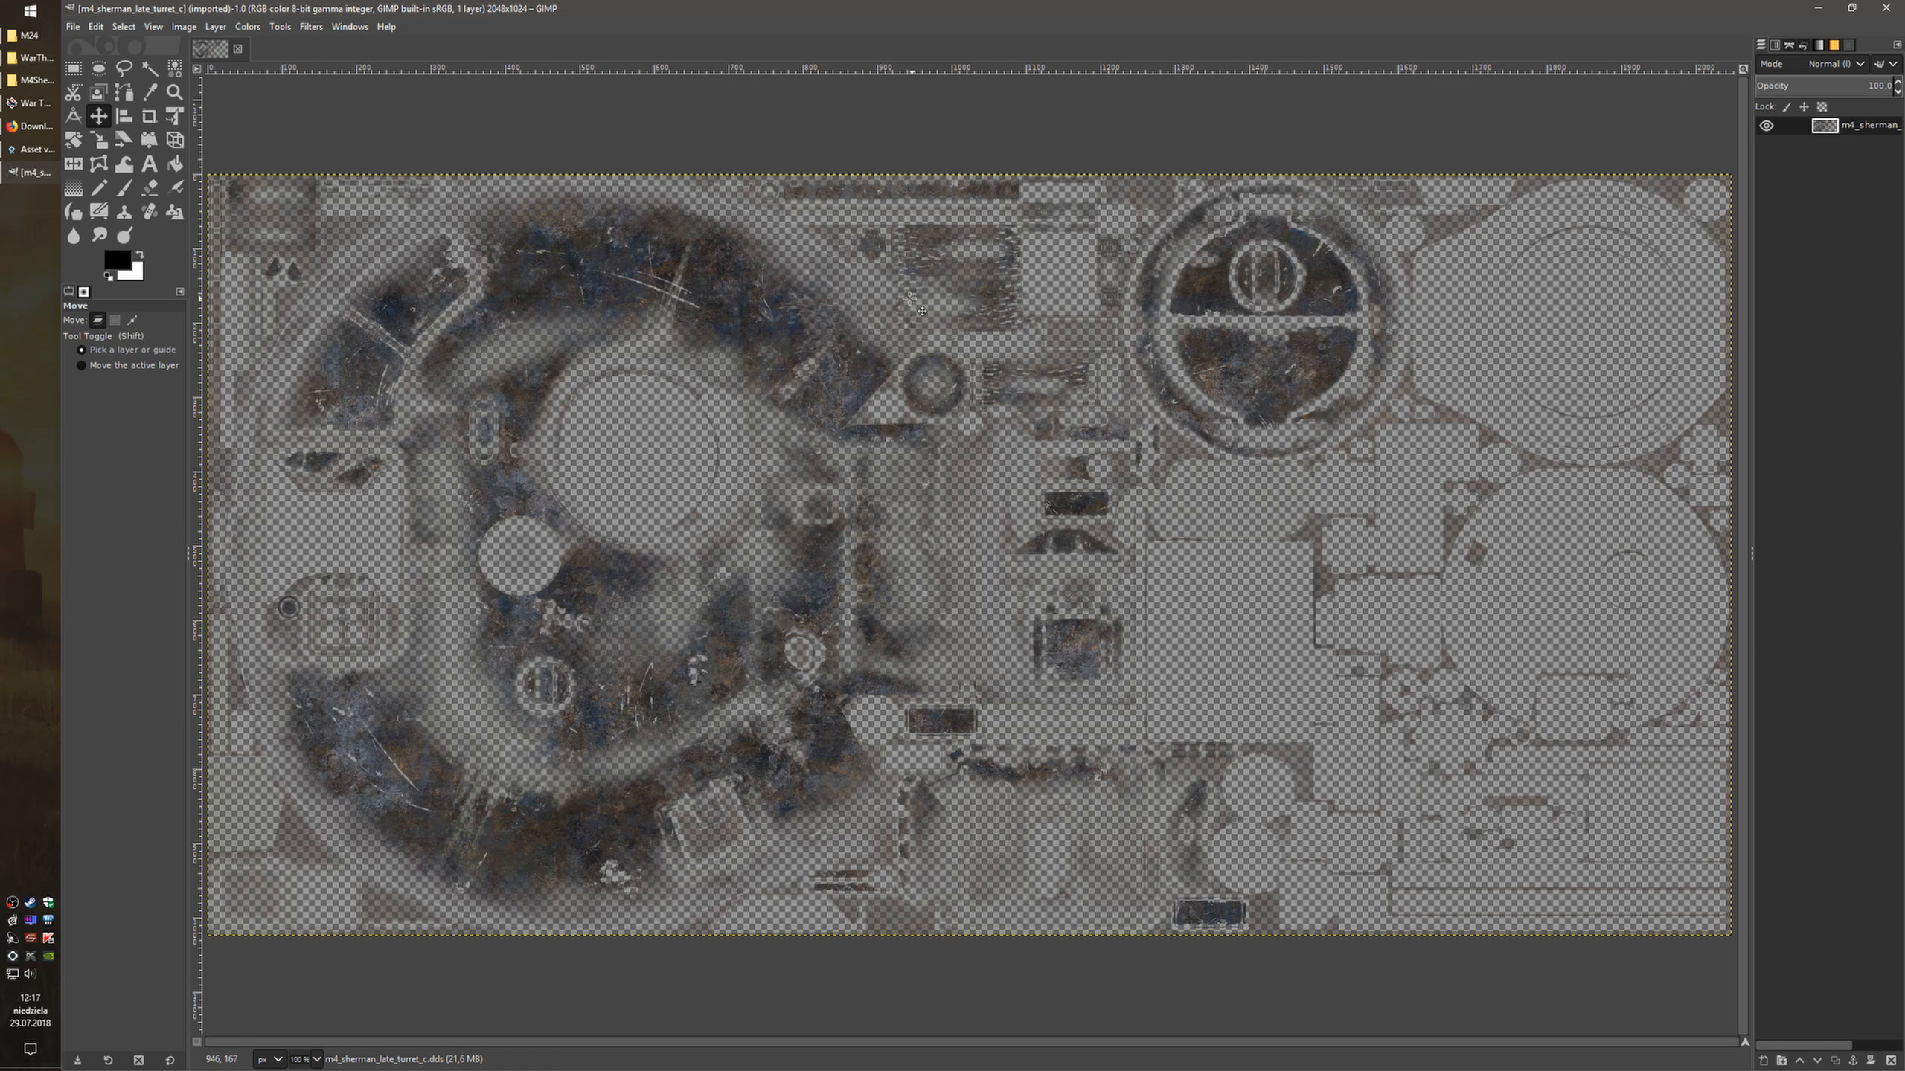
pyautogui.scroll(-1, 808, 300)
# Bring up the Open Image dialog, then copy the path of War Thunder's UserSkins\template_us_m4_sherman folder in File Explorer
pyautogui.click(73, 26)
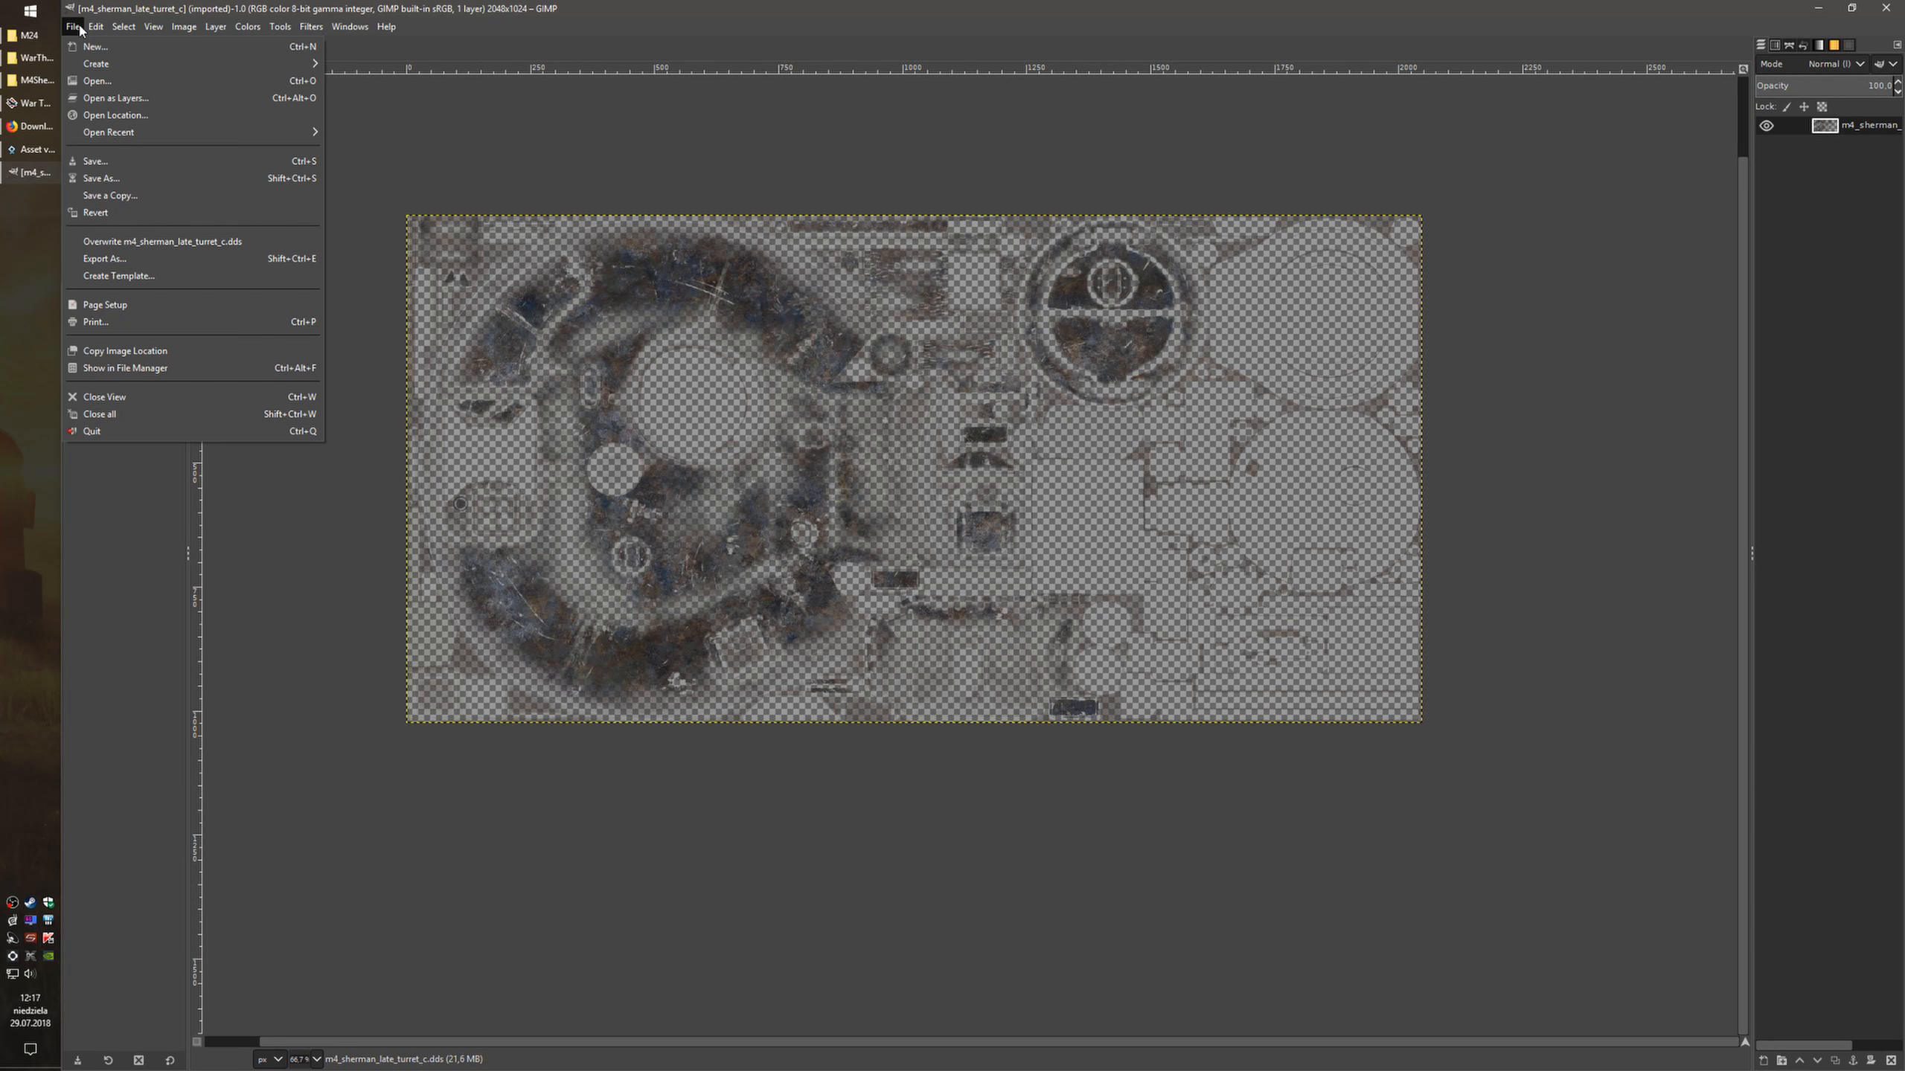
pyautogui.click(102, 81)
pyautogui.click(22, 81)
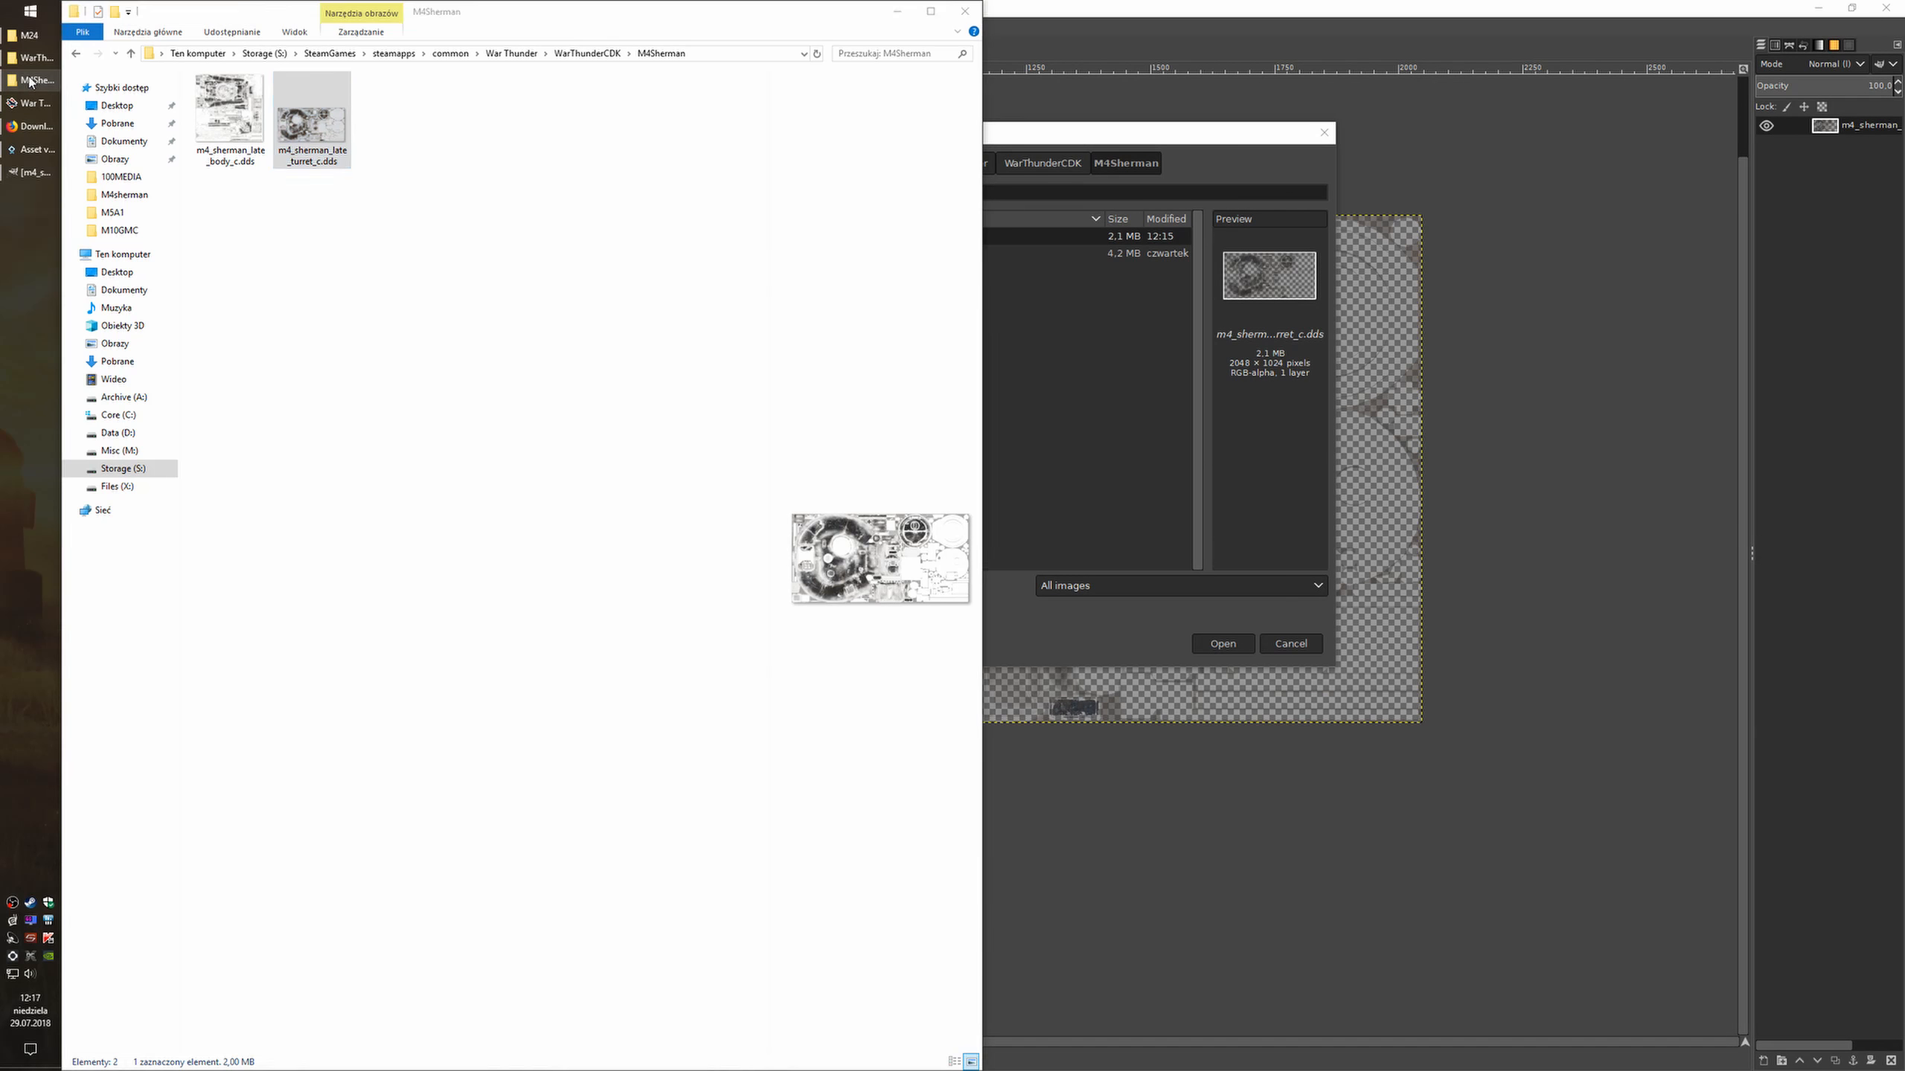
pyautogui.click(22, 80)
pyautogui.click(22, 57)
pyautogui.click(510, 53)
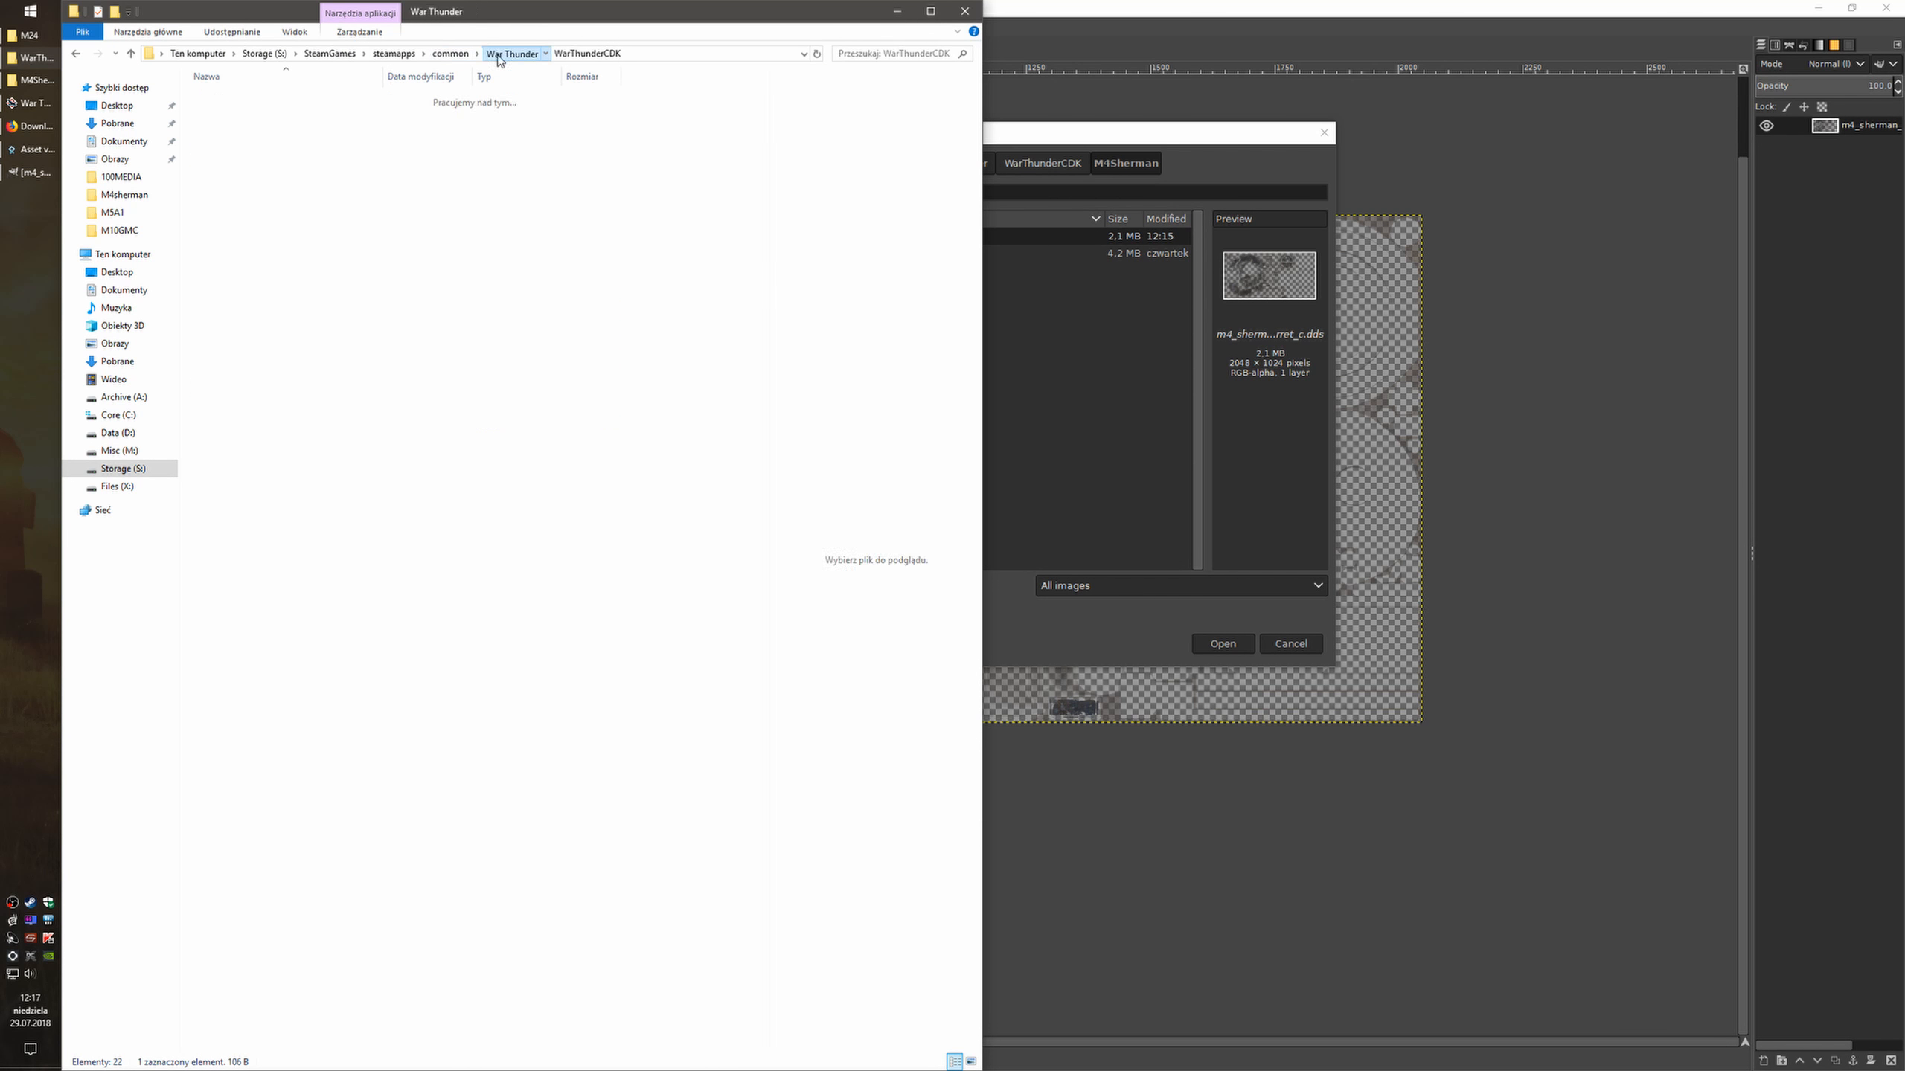
pyautogui.doubleClick(252, 410)
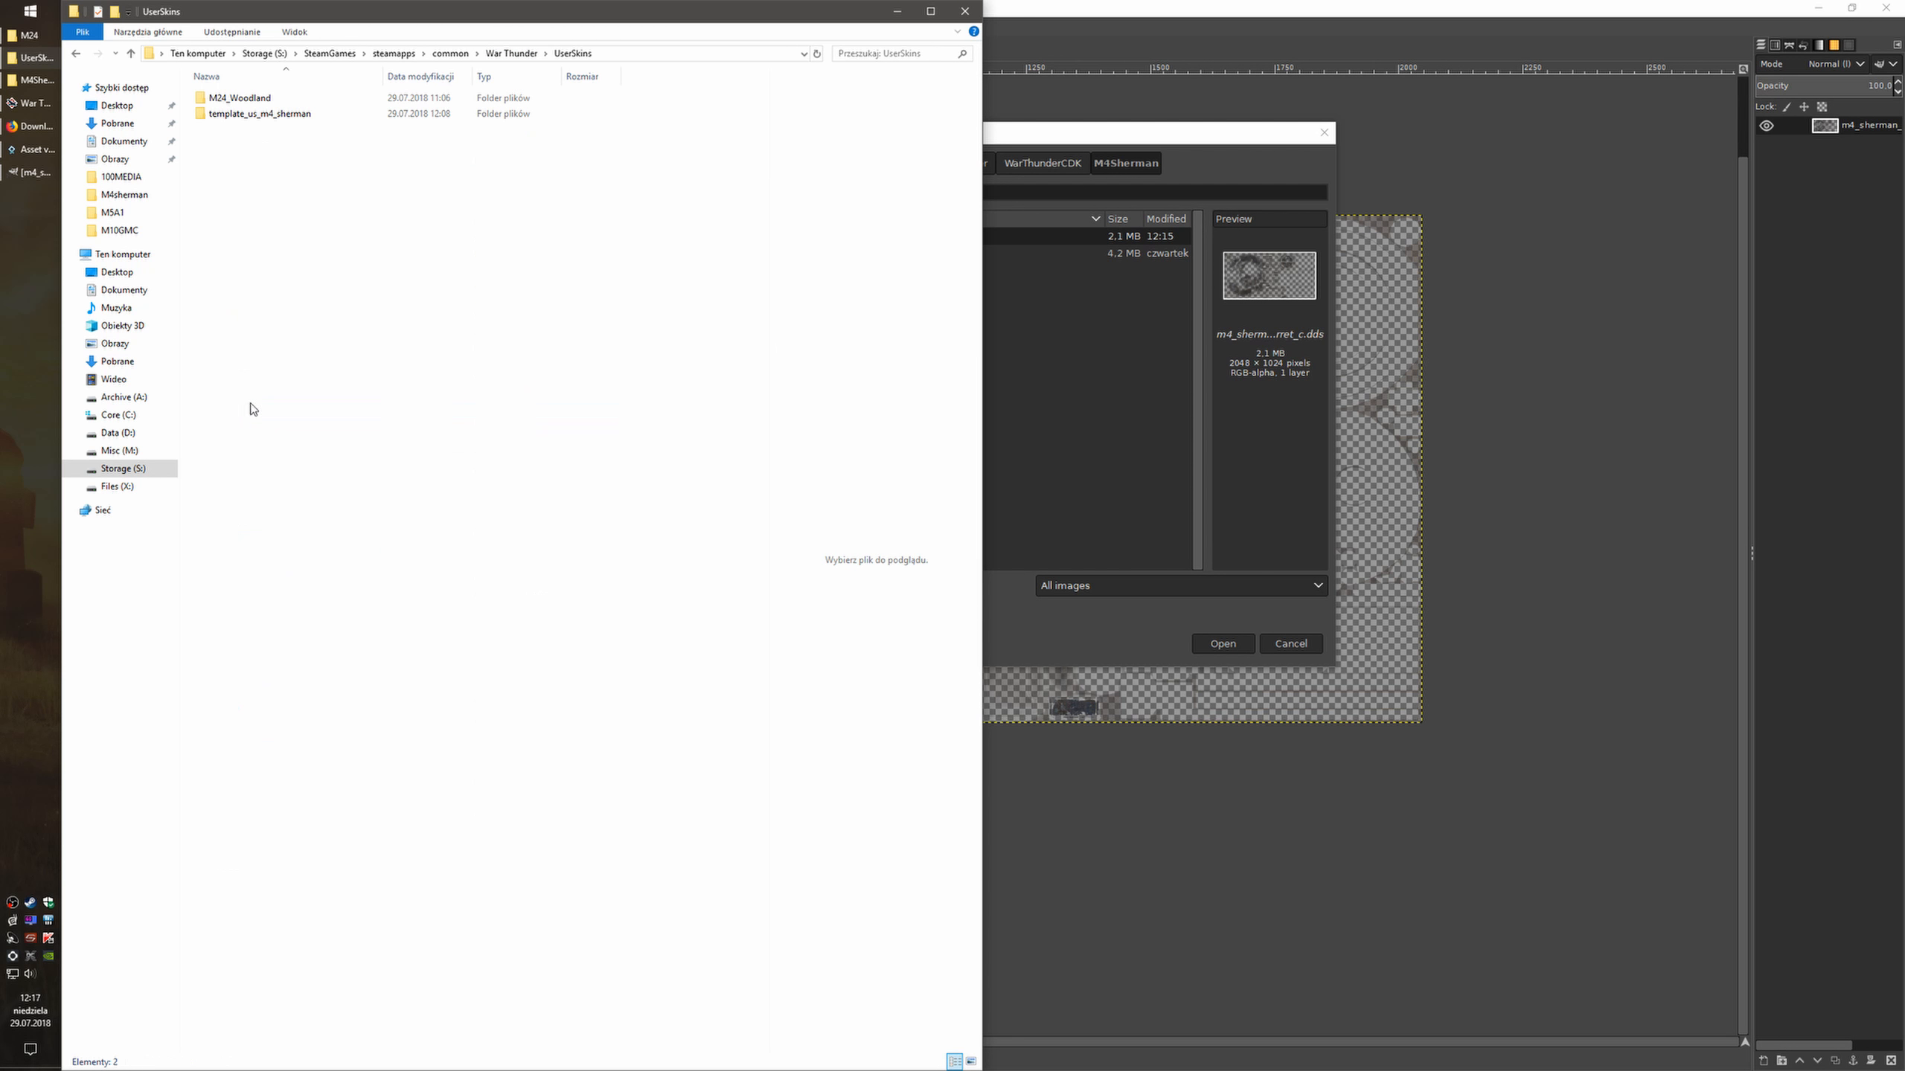
pyautogui.doubleClick(295, 113)
pyautogui.click(733, 52)
pyautogui.hotkey('ctrl', 'c')
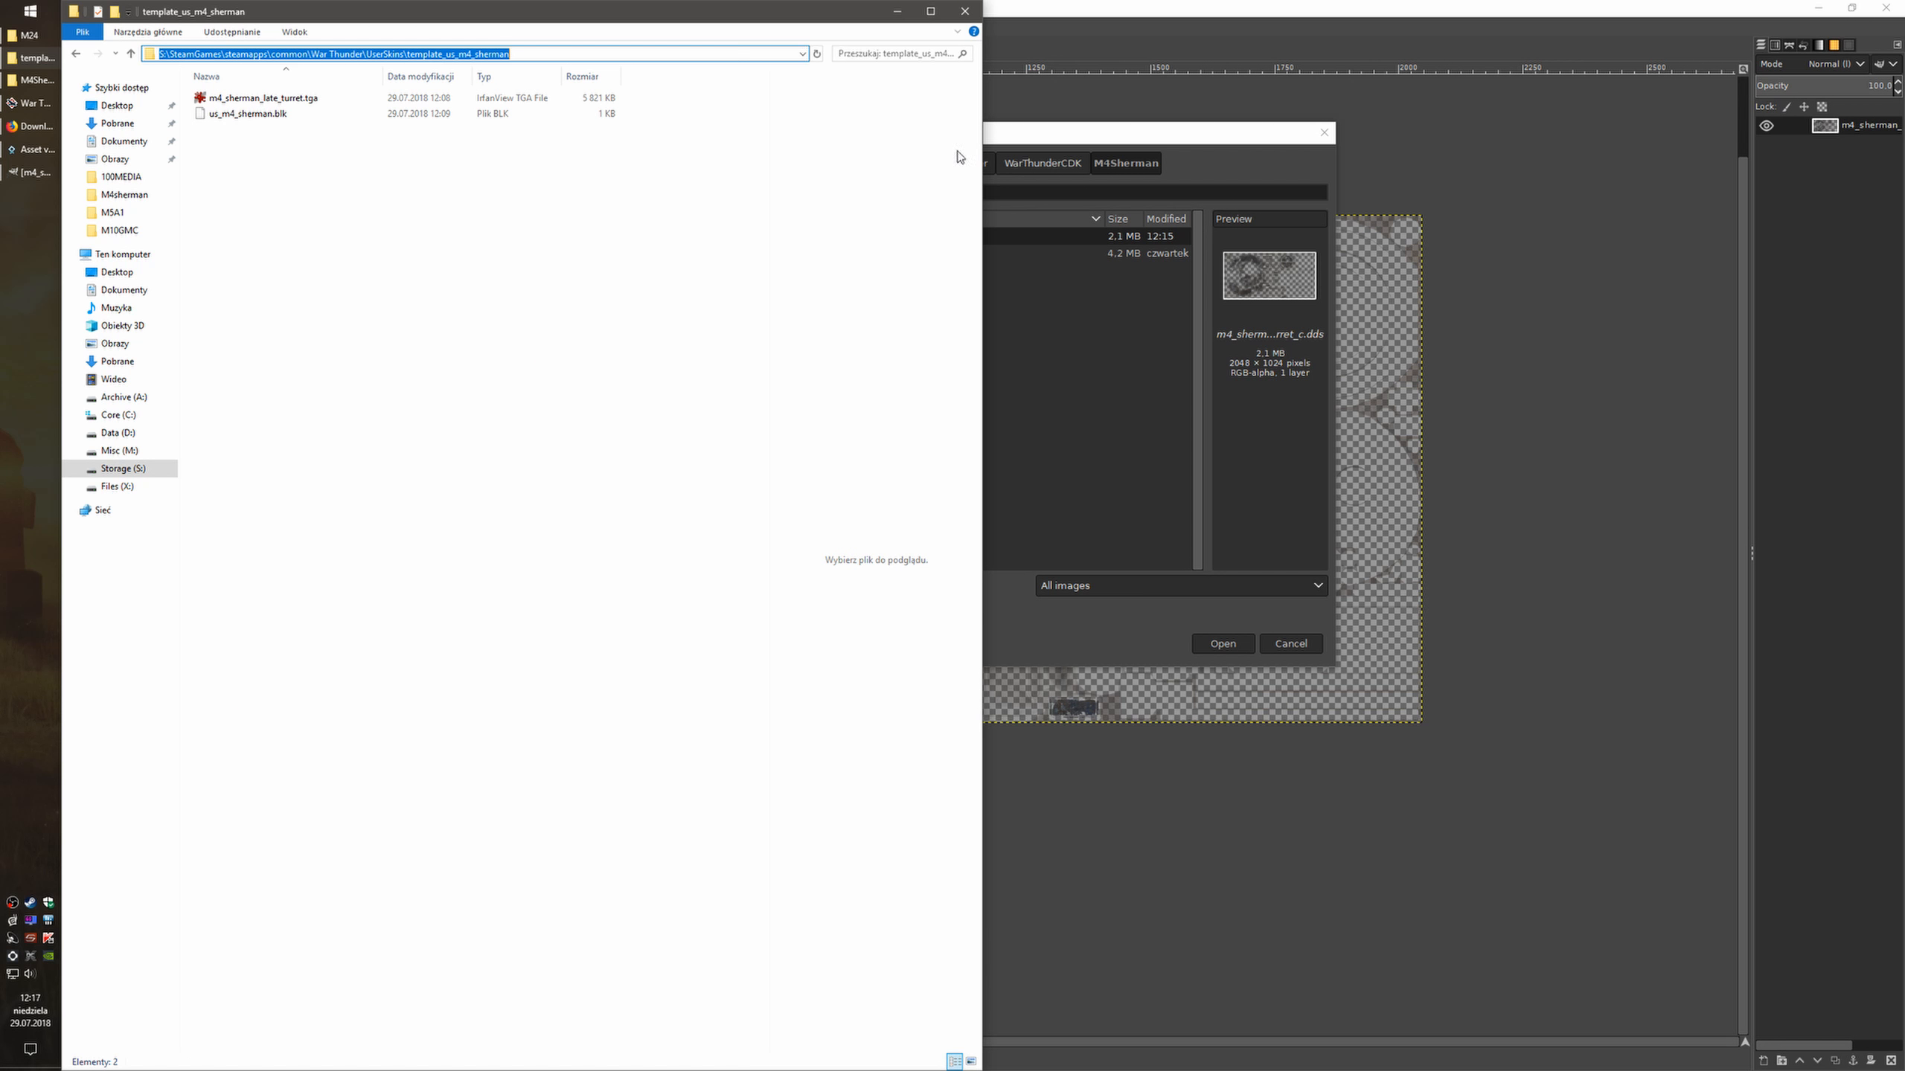
# In GIMP's Open Image dialog, go to the copied template_us_m4_sherman path and open m4_sherman_late_turret.tga
pyautogui.click(1089, 136)
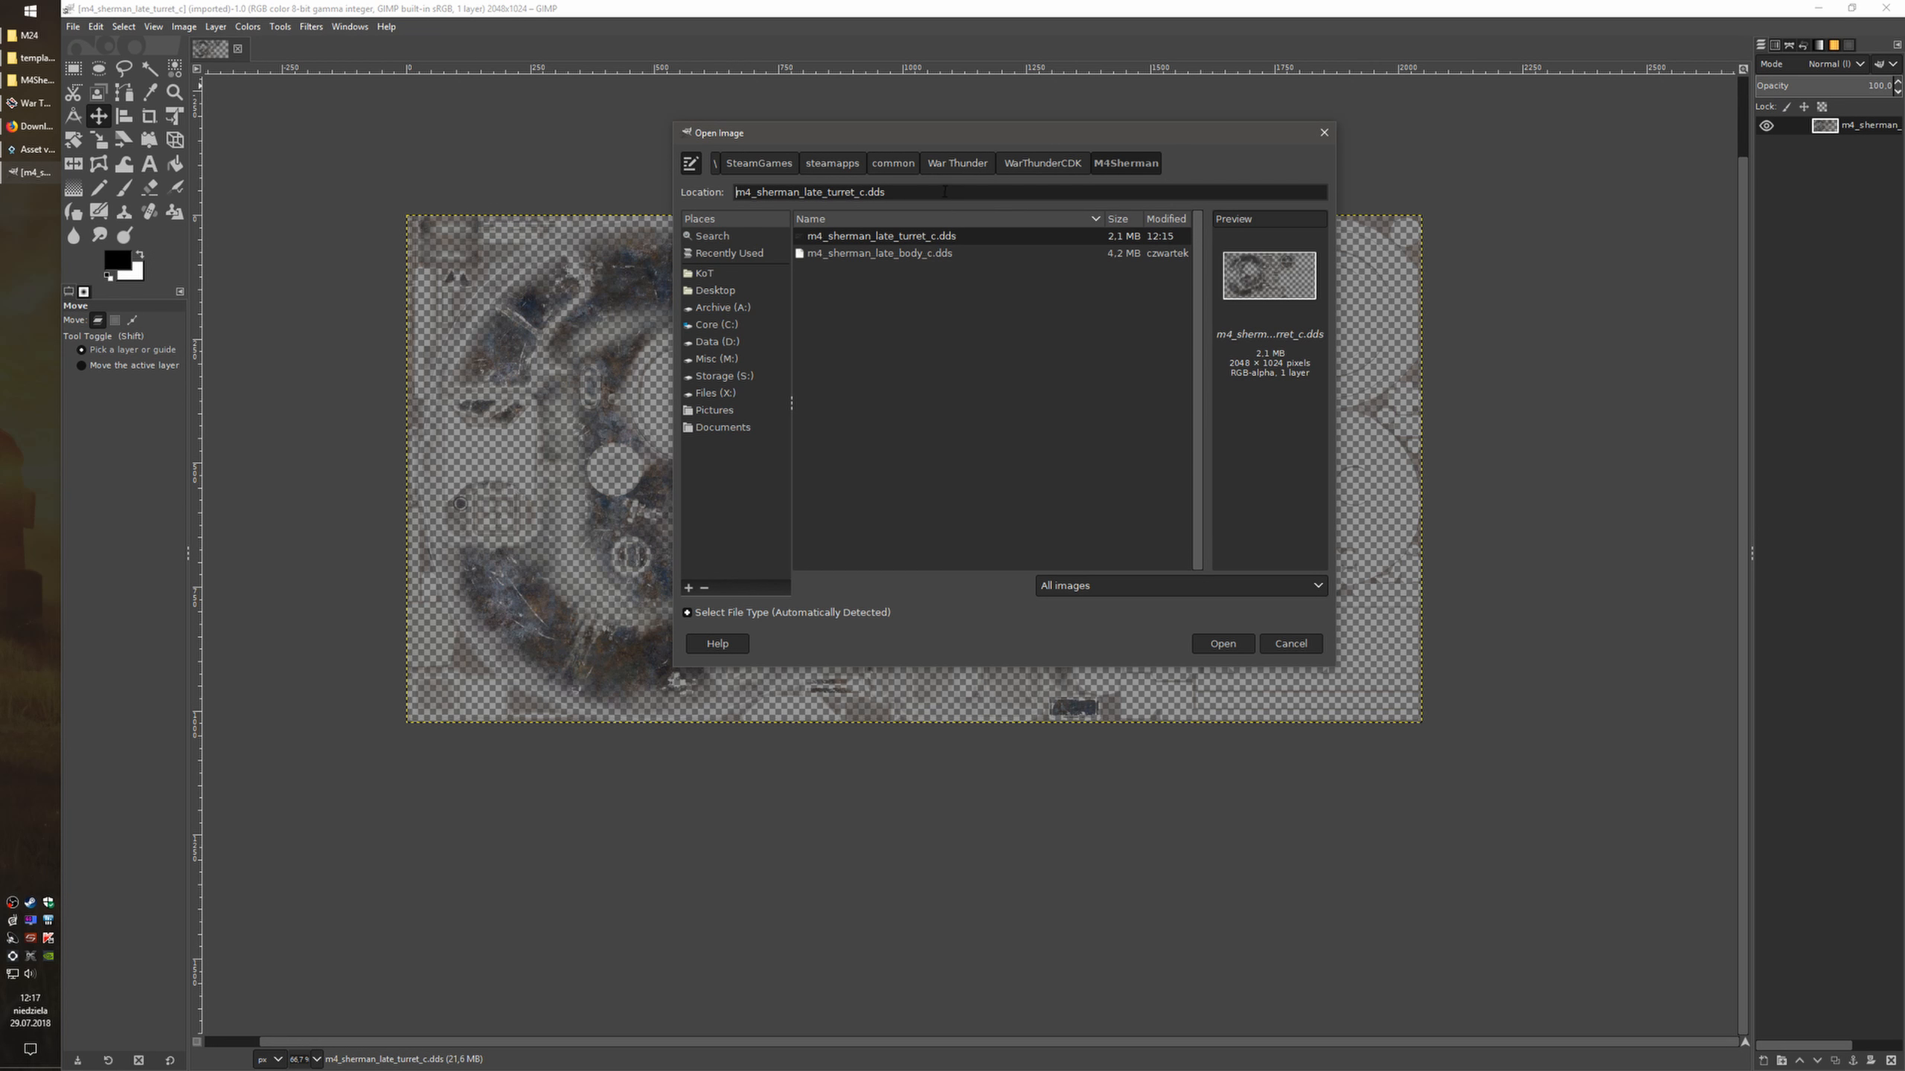
pyautogui.hotkey('ctrl', 'a')
pyautogui.hotkey('ctrl', 'v')
pyautogui.press('Return')
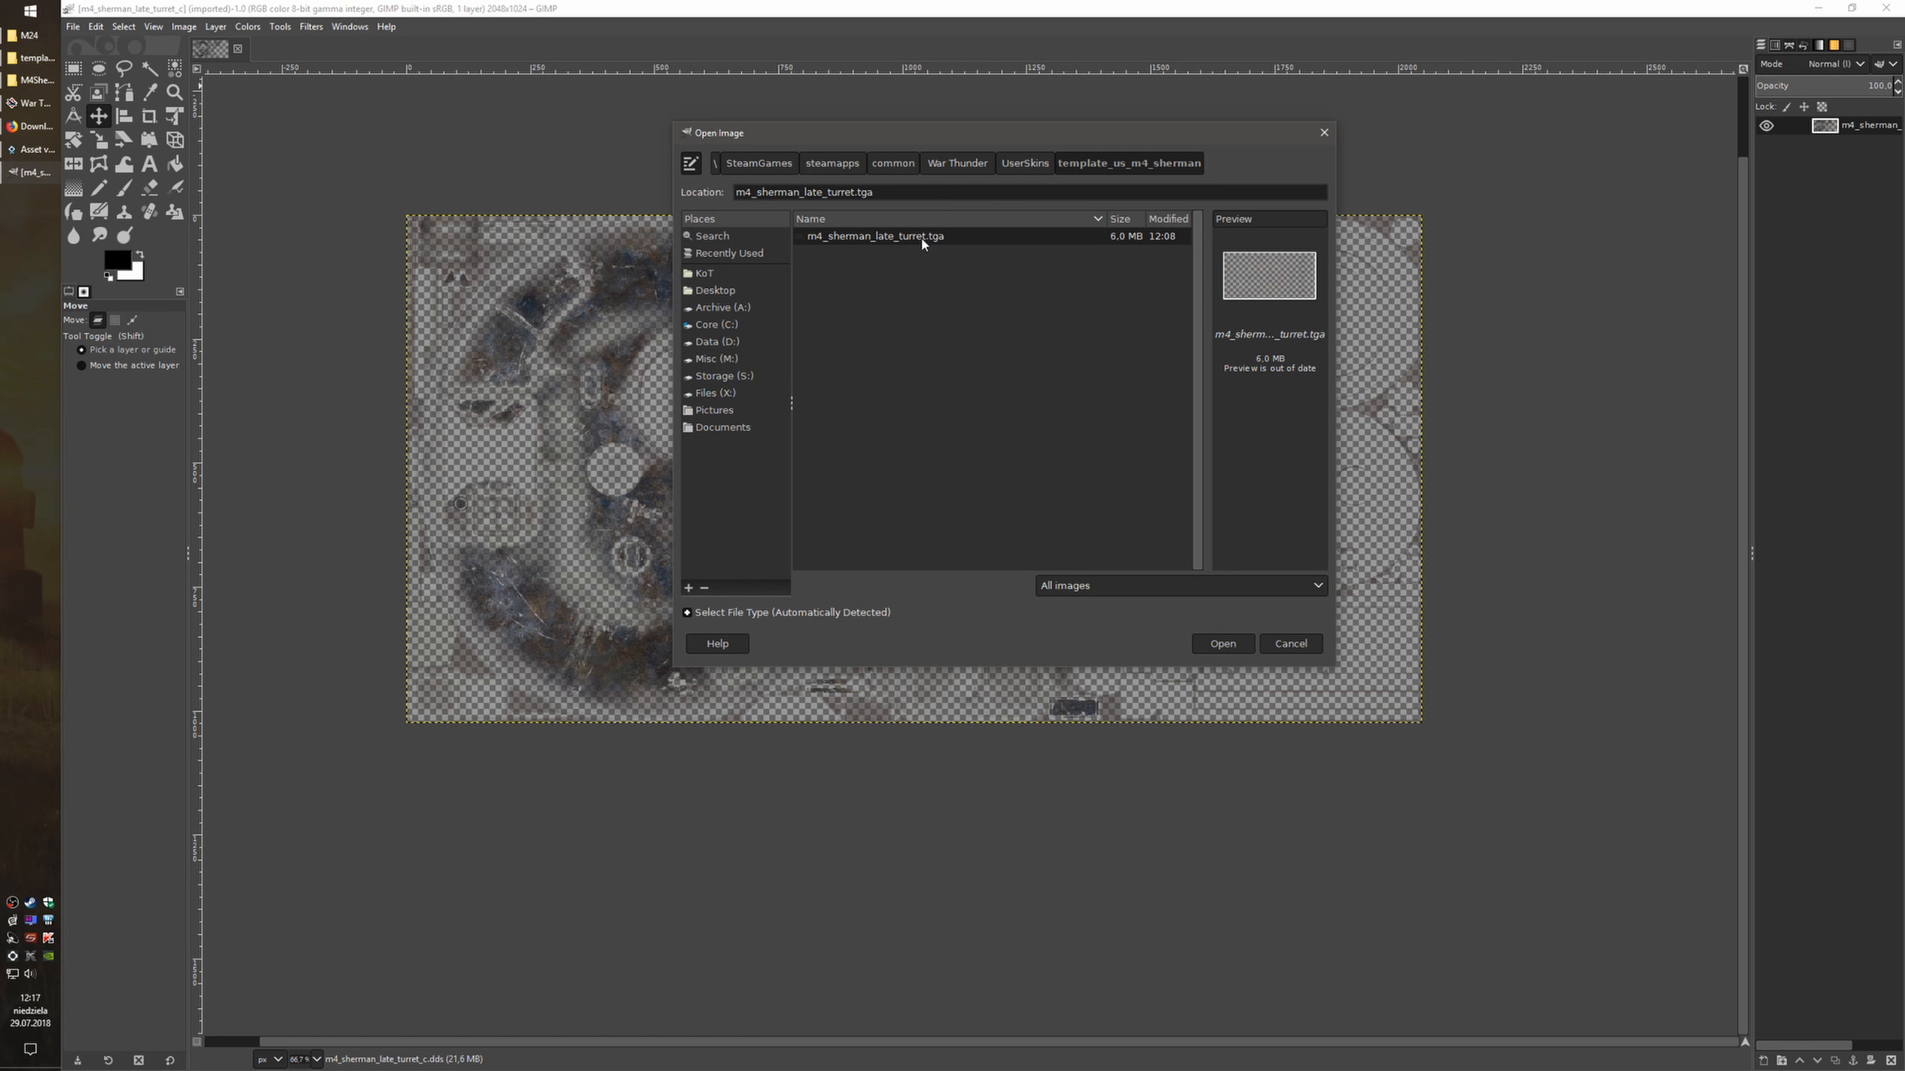
pyautogui.click(1223, 644)
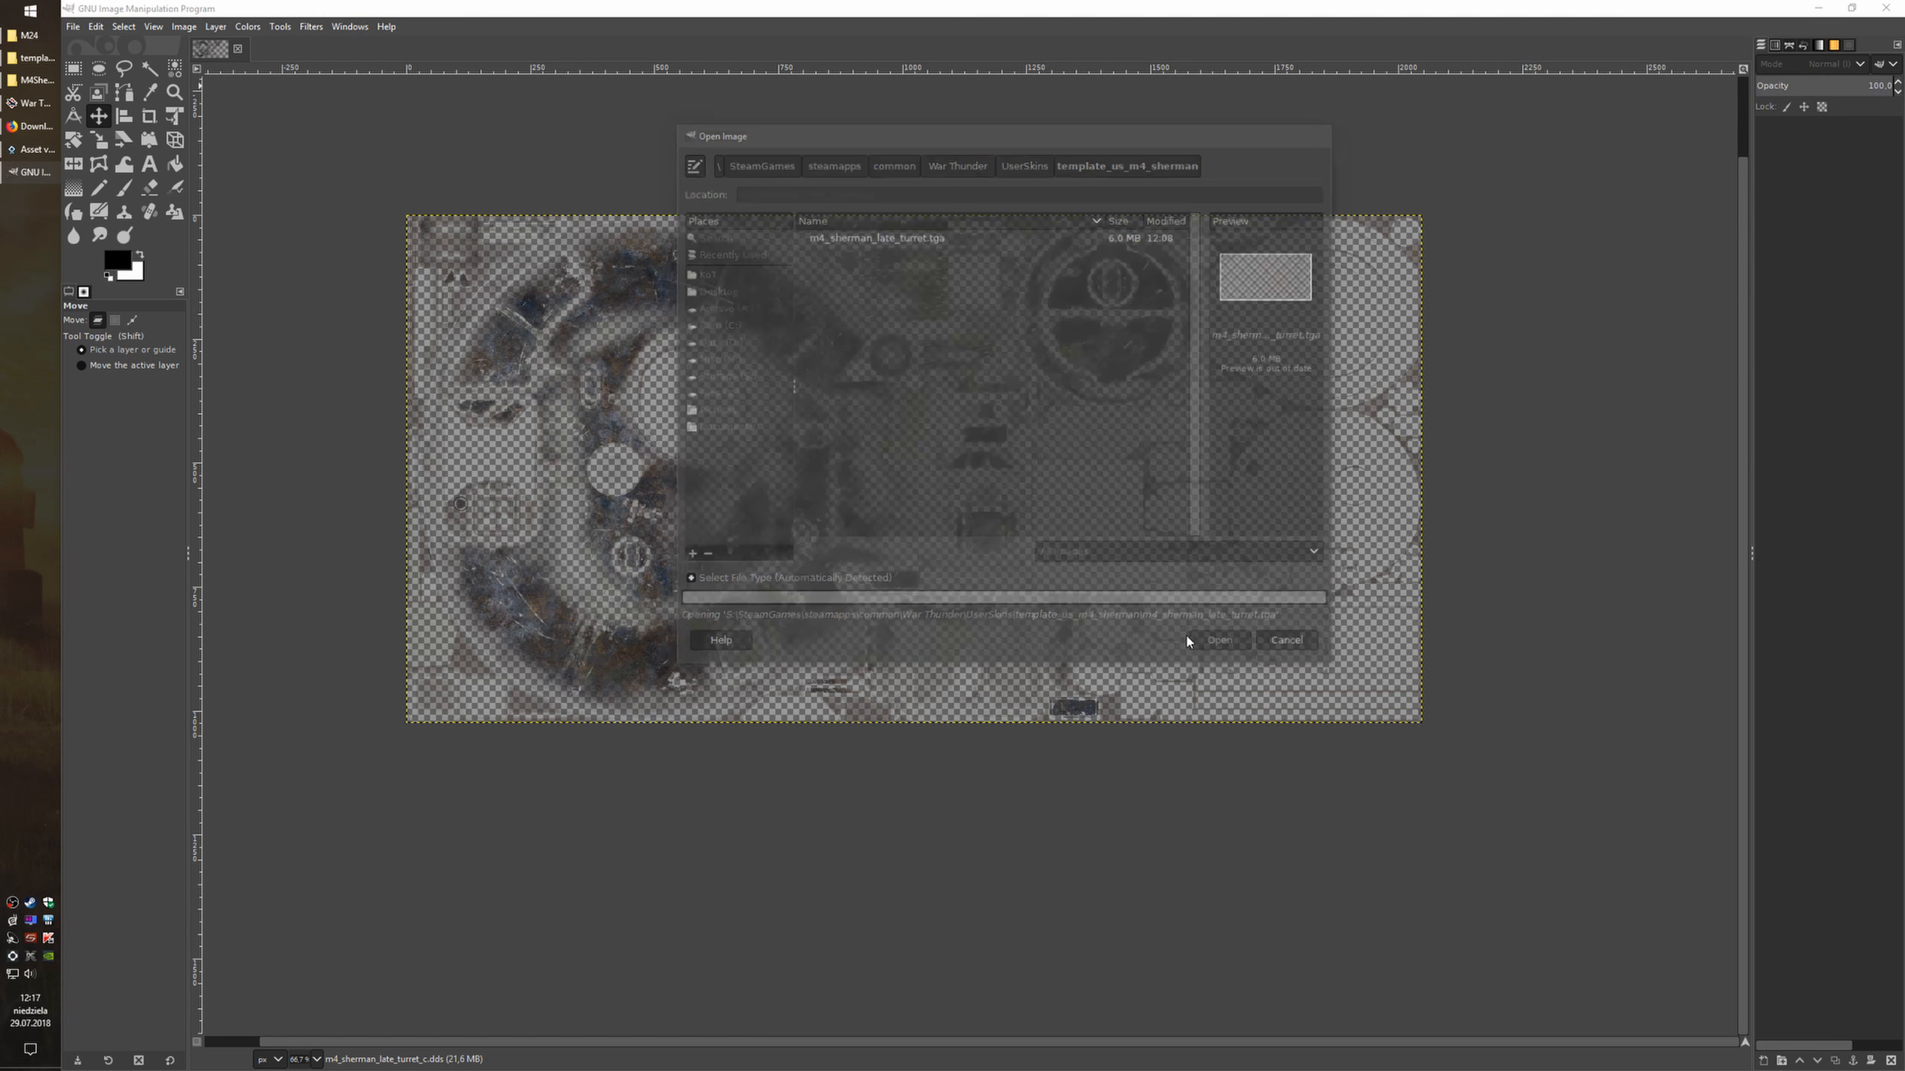
pyautogui.scroll(-1, 882, 395)
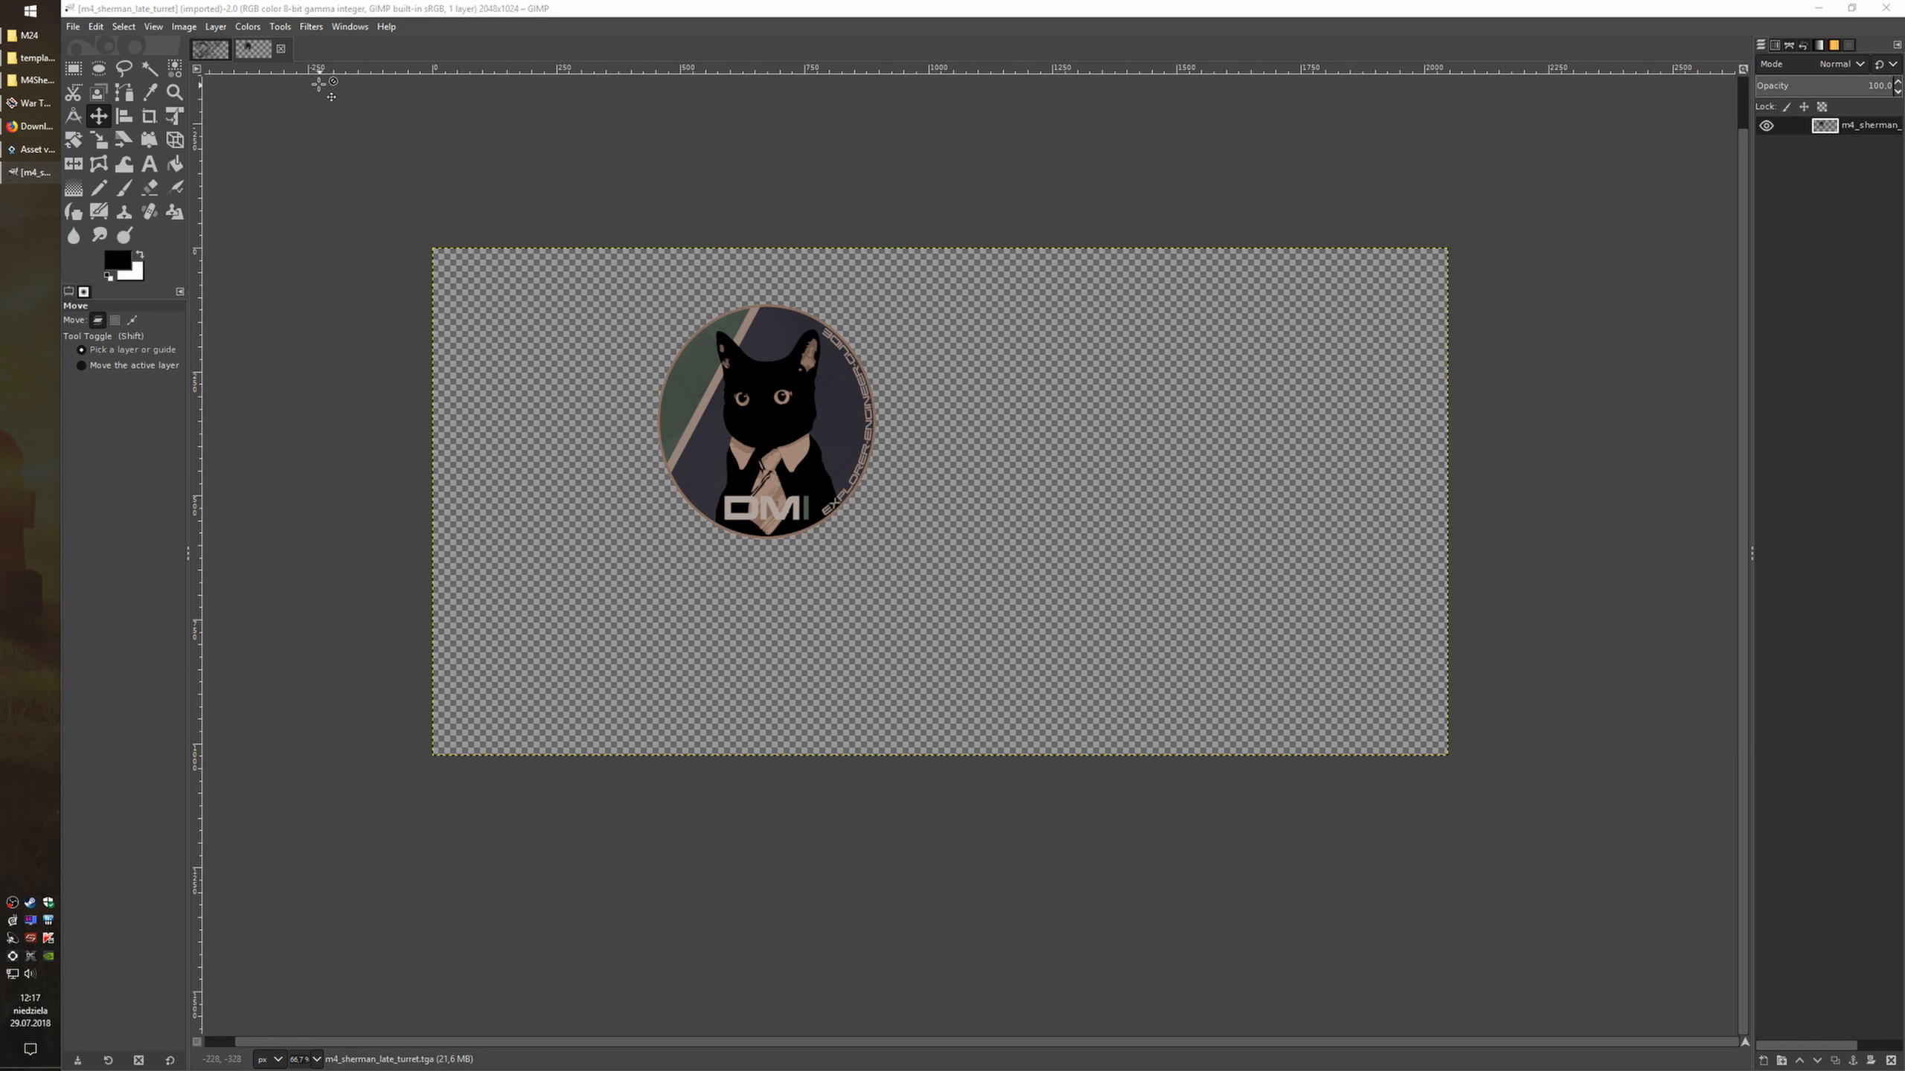
# Compare the two open turret images, then decompose m4_sherman_late_turret_c into layers with the RGBA color model
pyautogui.click(211, 50)
pyautogui.scroll(-1, 783, 528)
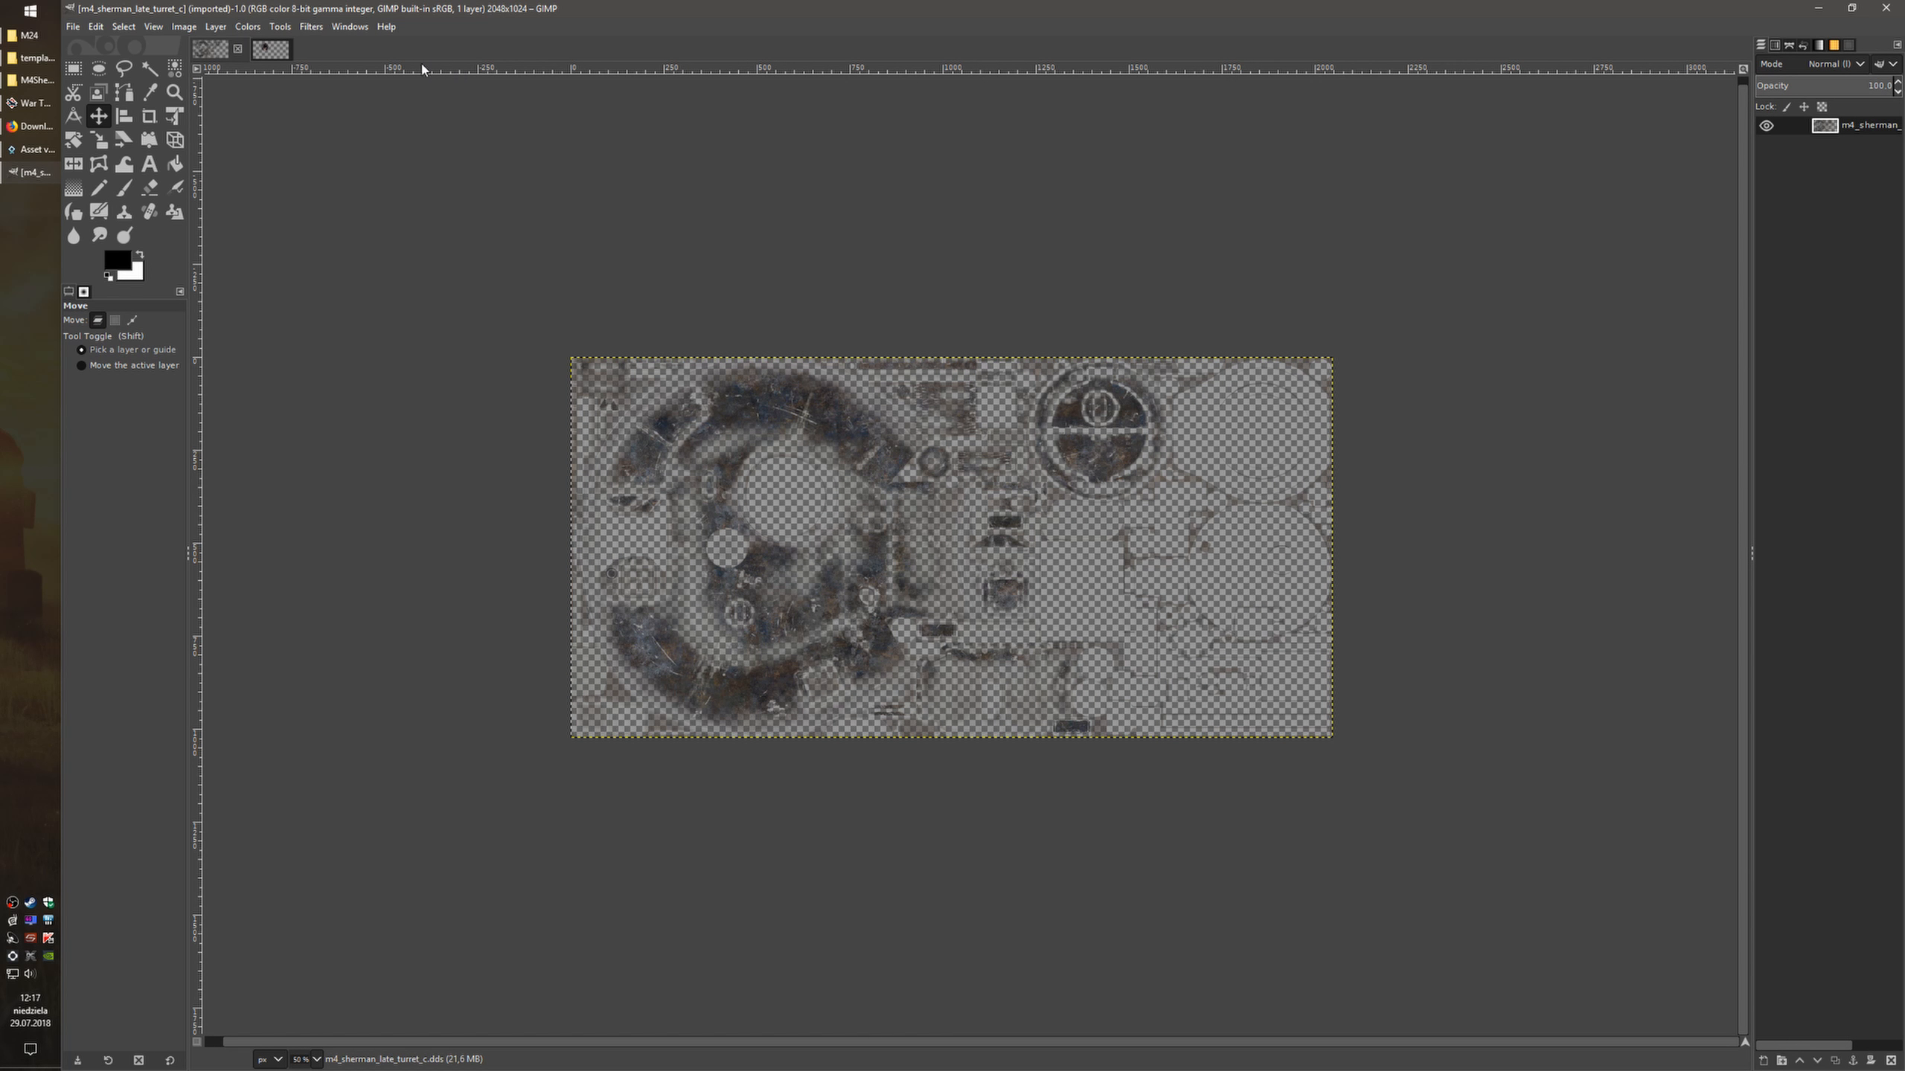
pyautogui.click(273, 54)
pyautogui.click(205, 54)
pyautogui.click(248, 26)
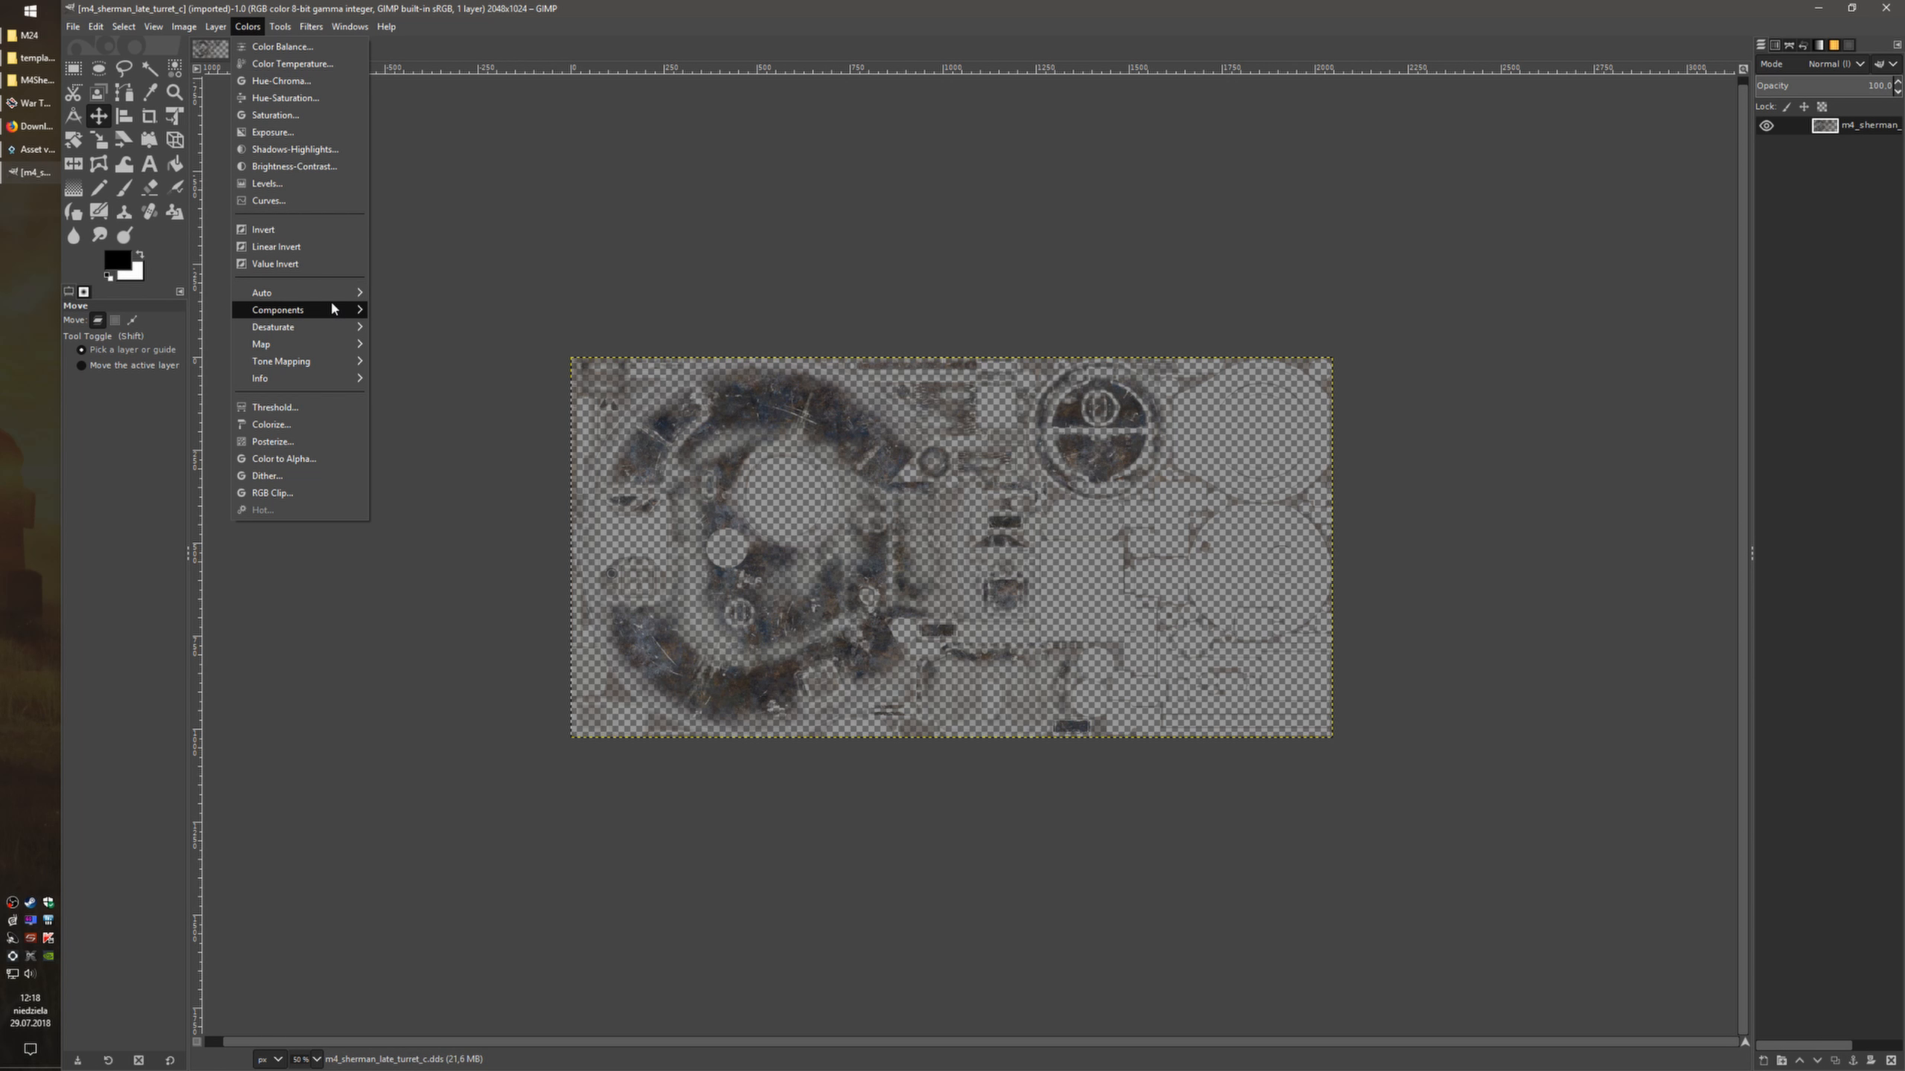
pyautogui.moveTo(330, 314)
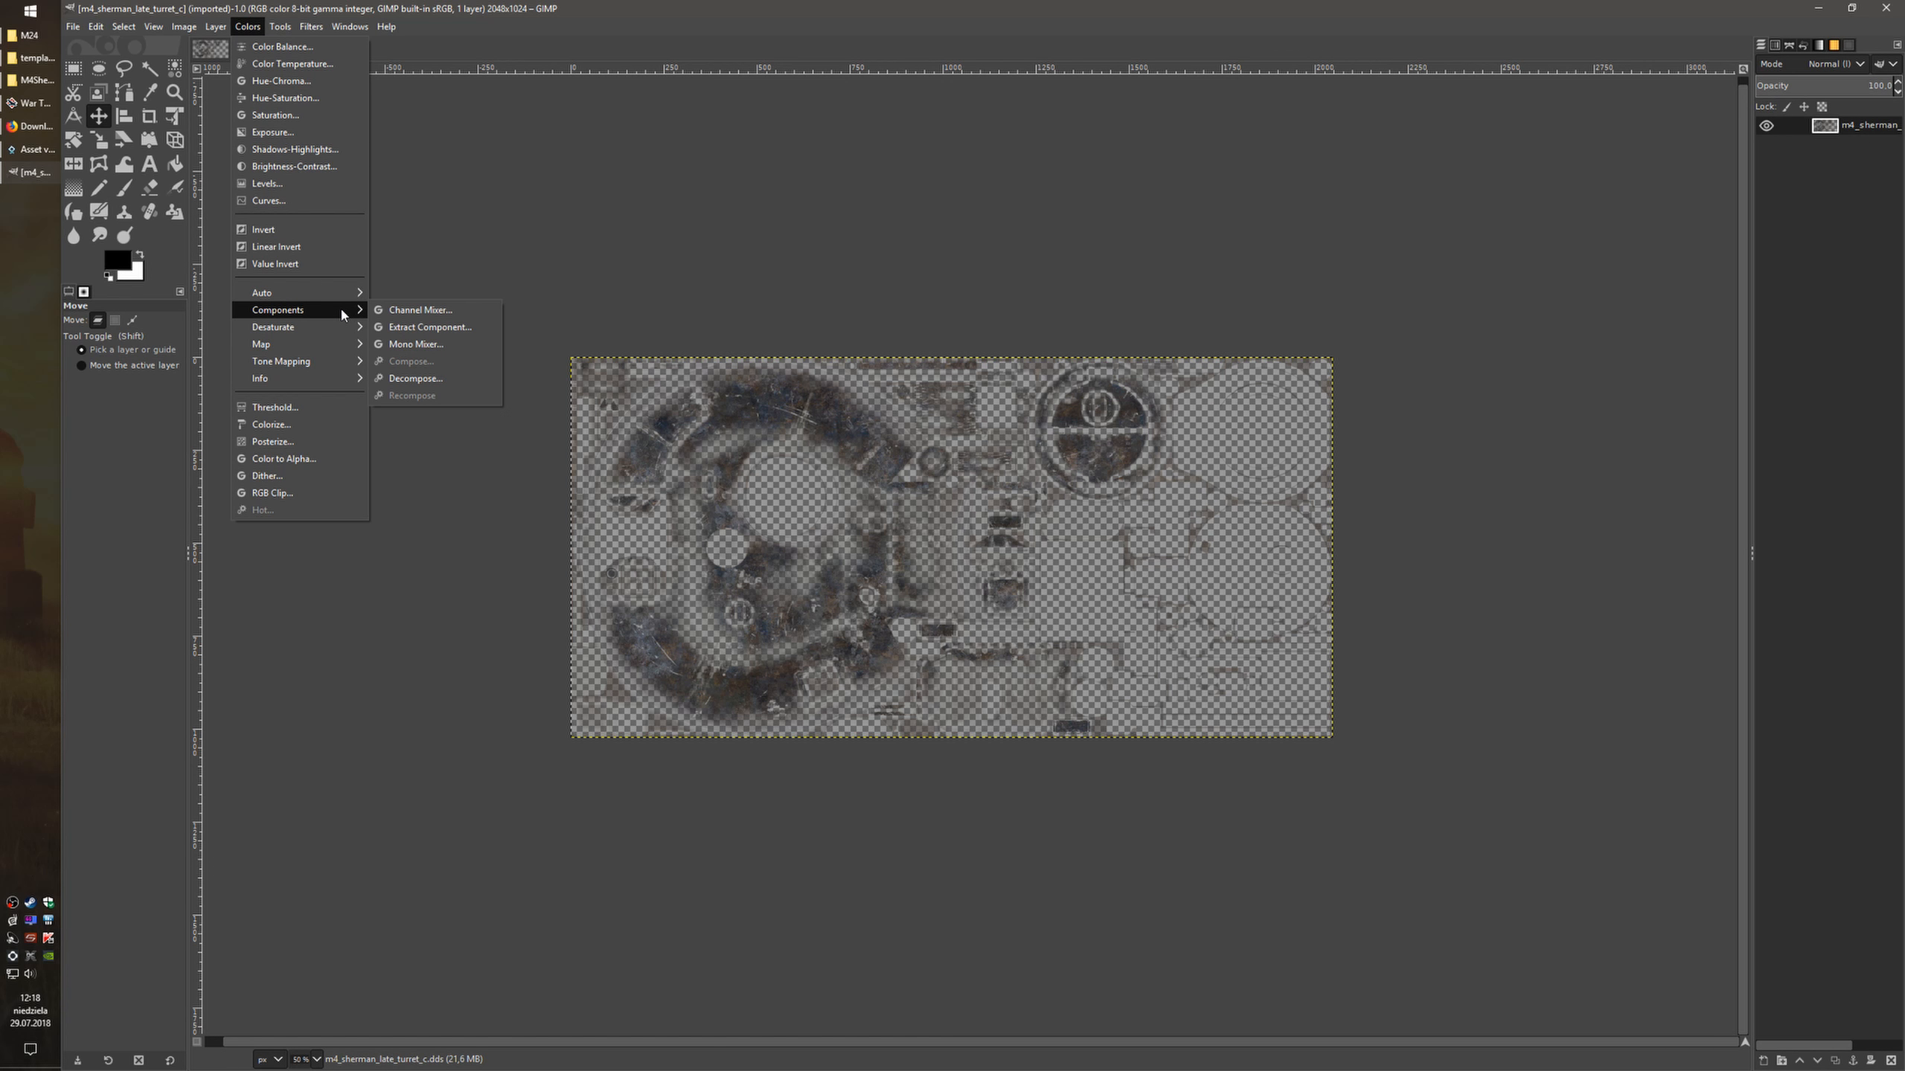
pyautogui.click(416, 378)
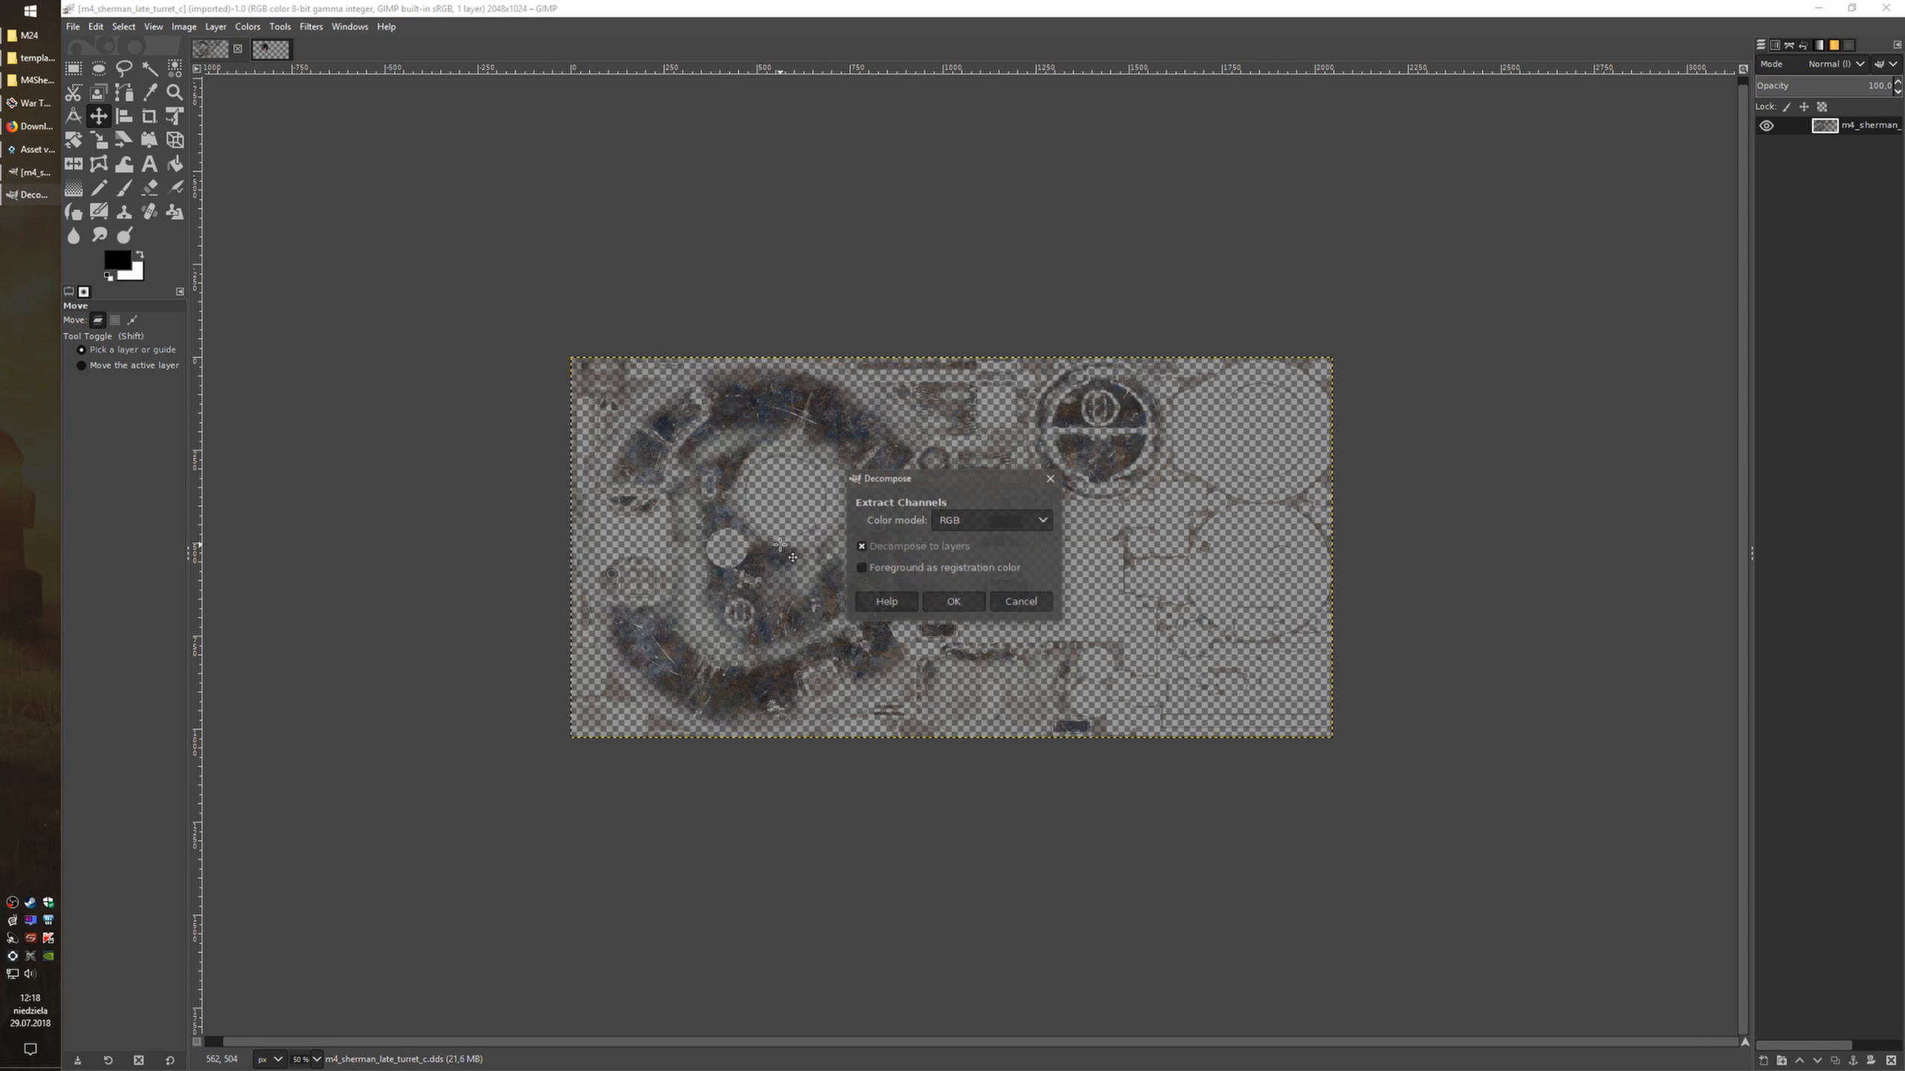
pyautogui.click(964, 520)
pyautogui.click(971, 546)
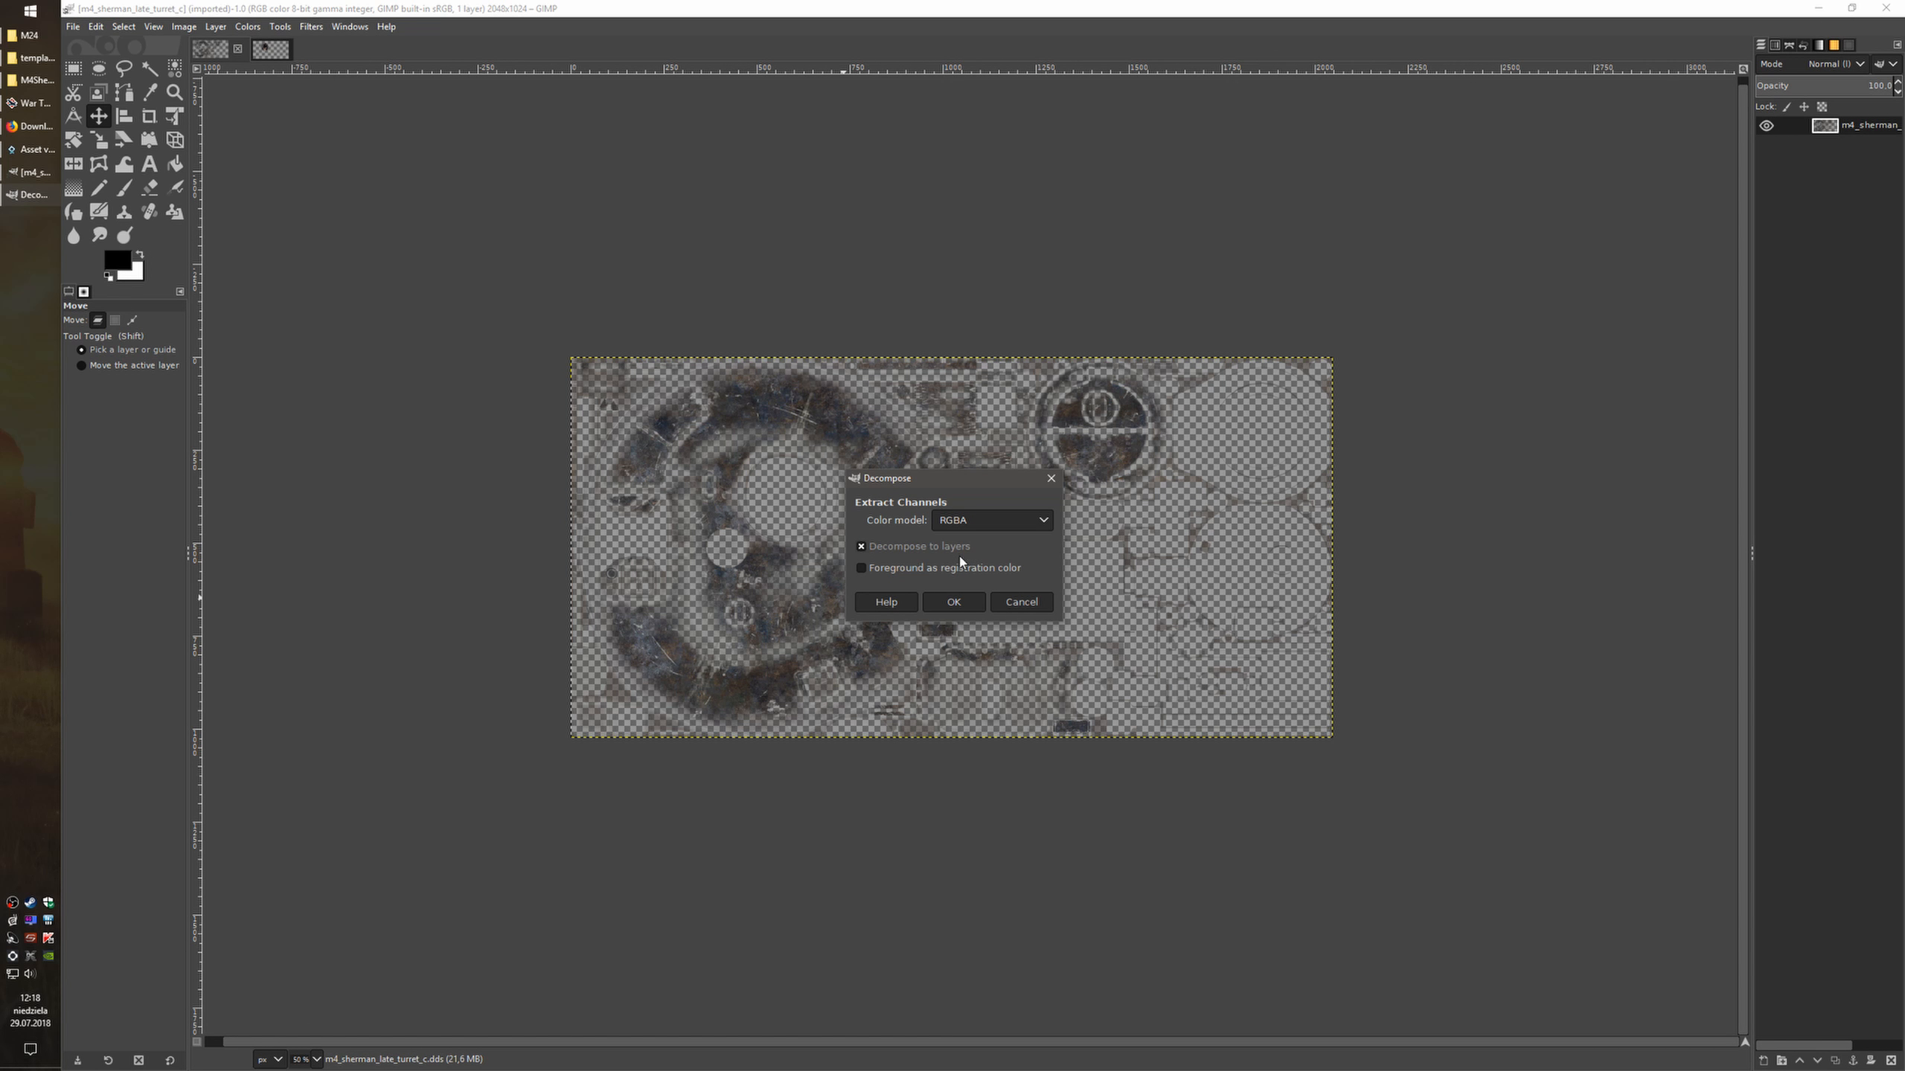
pyautogui.click(948, 603)
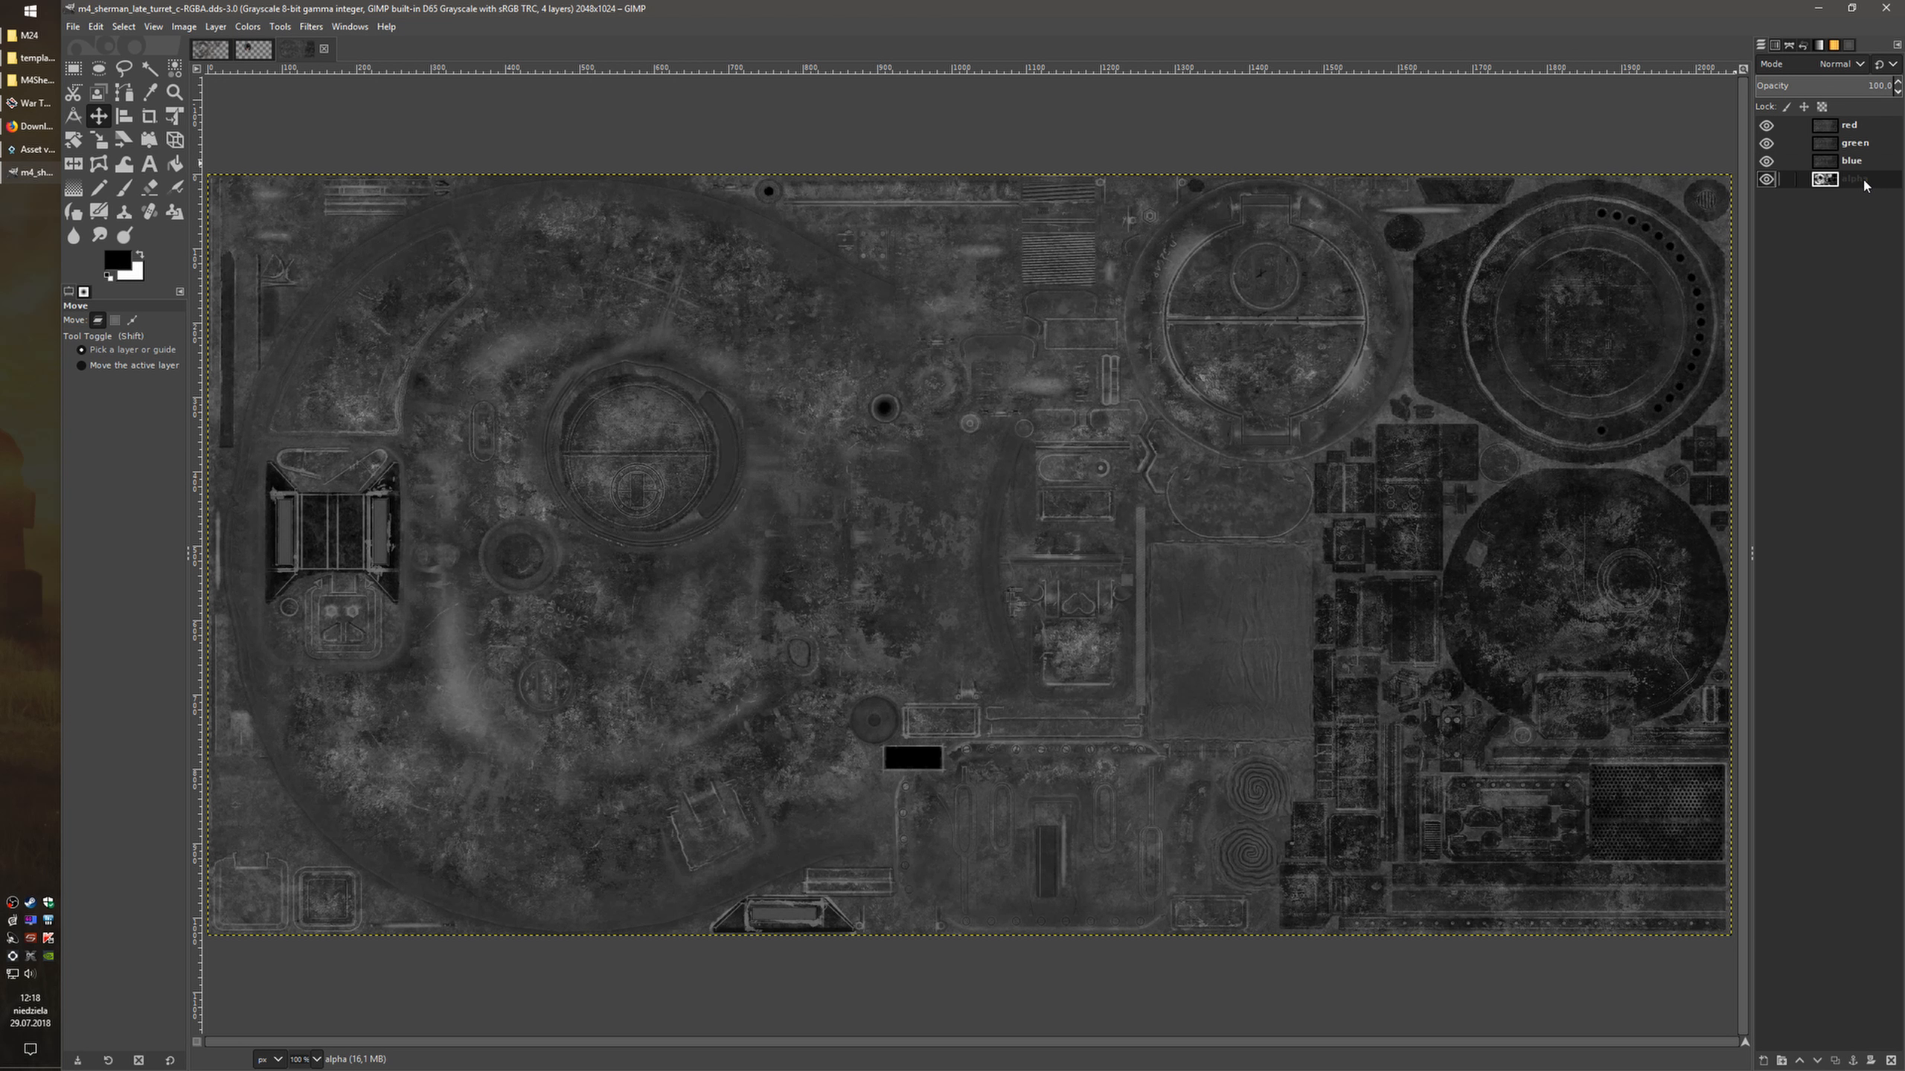
# Select the whole alpha layer of the decomposed image and copy its pixels
pyautogui.hotkey('ctrl', 'c')
pyautogui.rightClick(1865, 185)
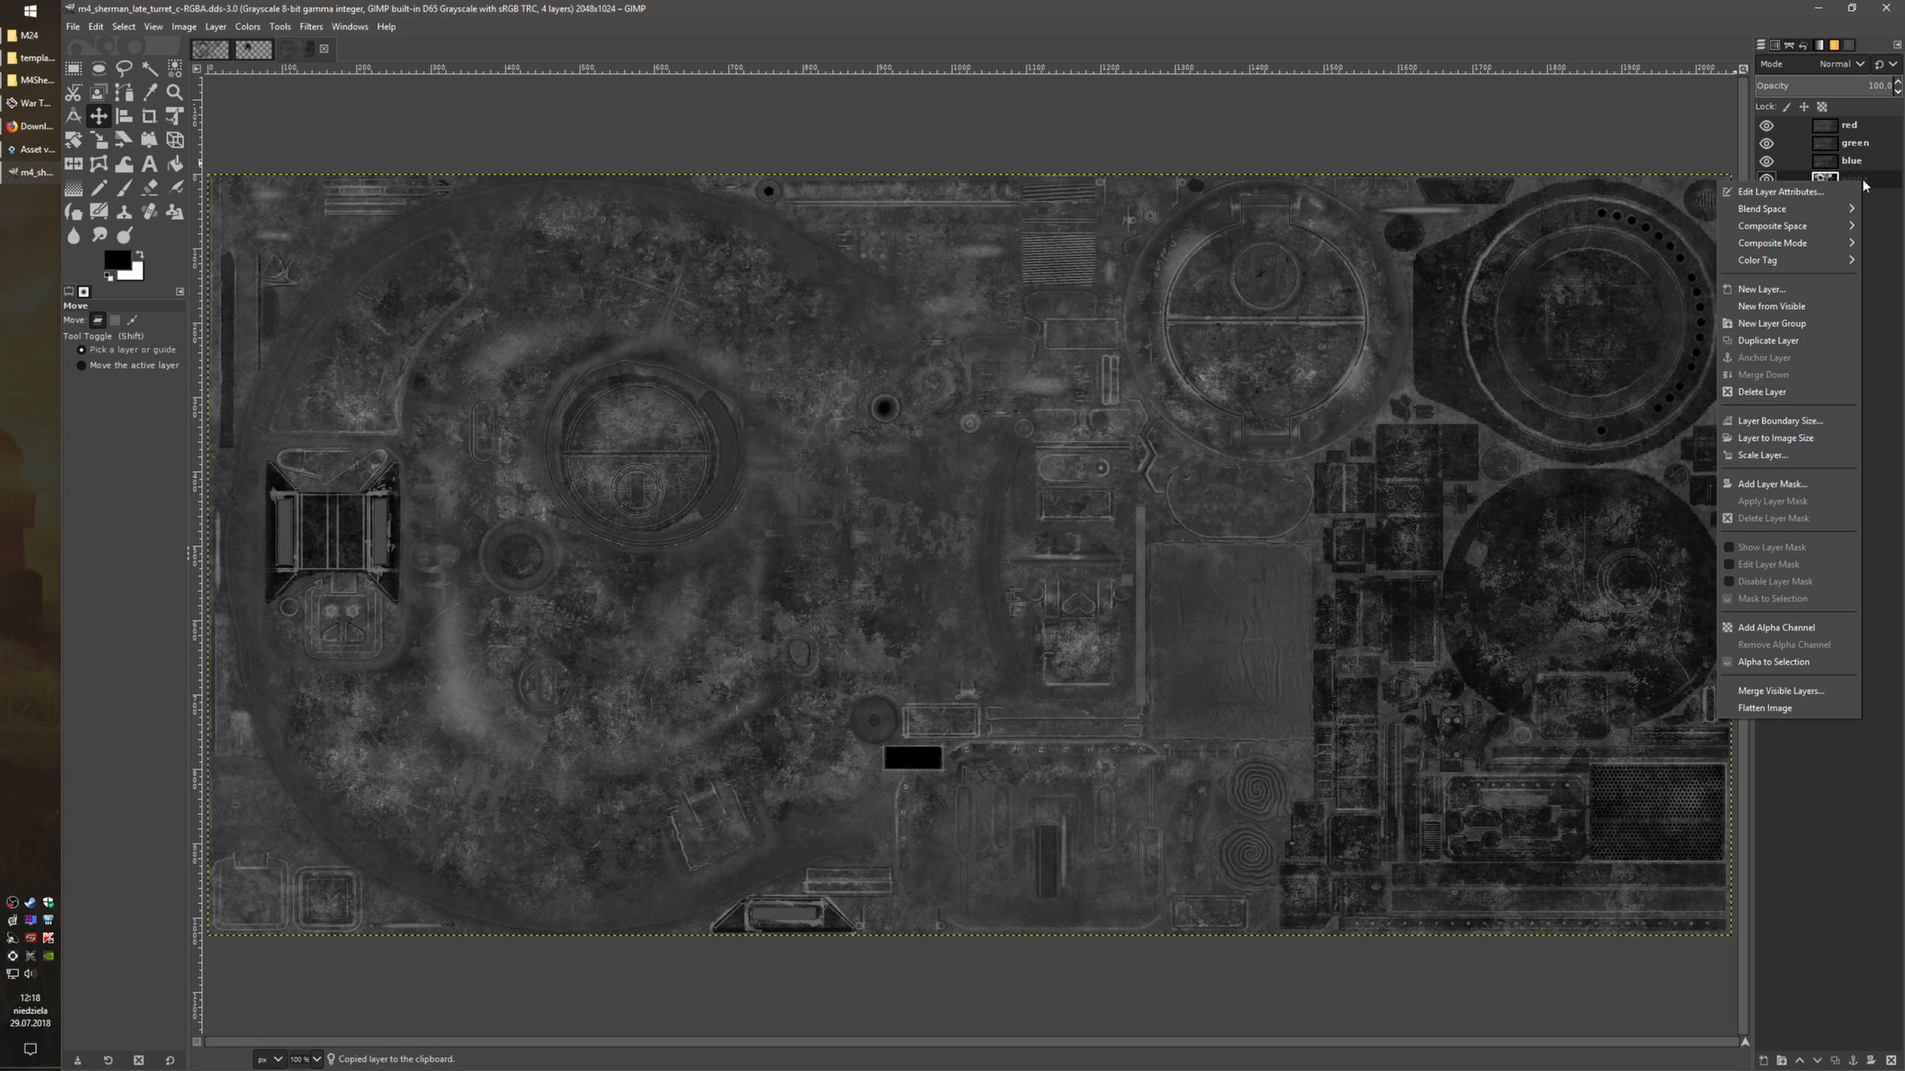
pyautogui.click(1873, 195)
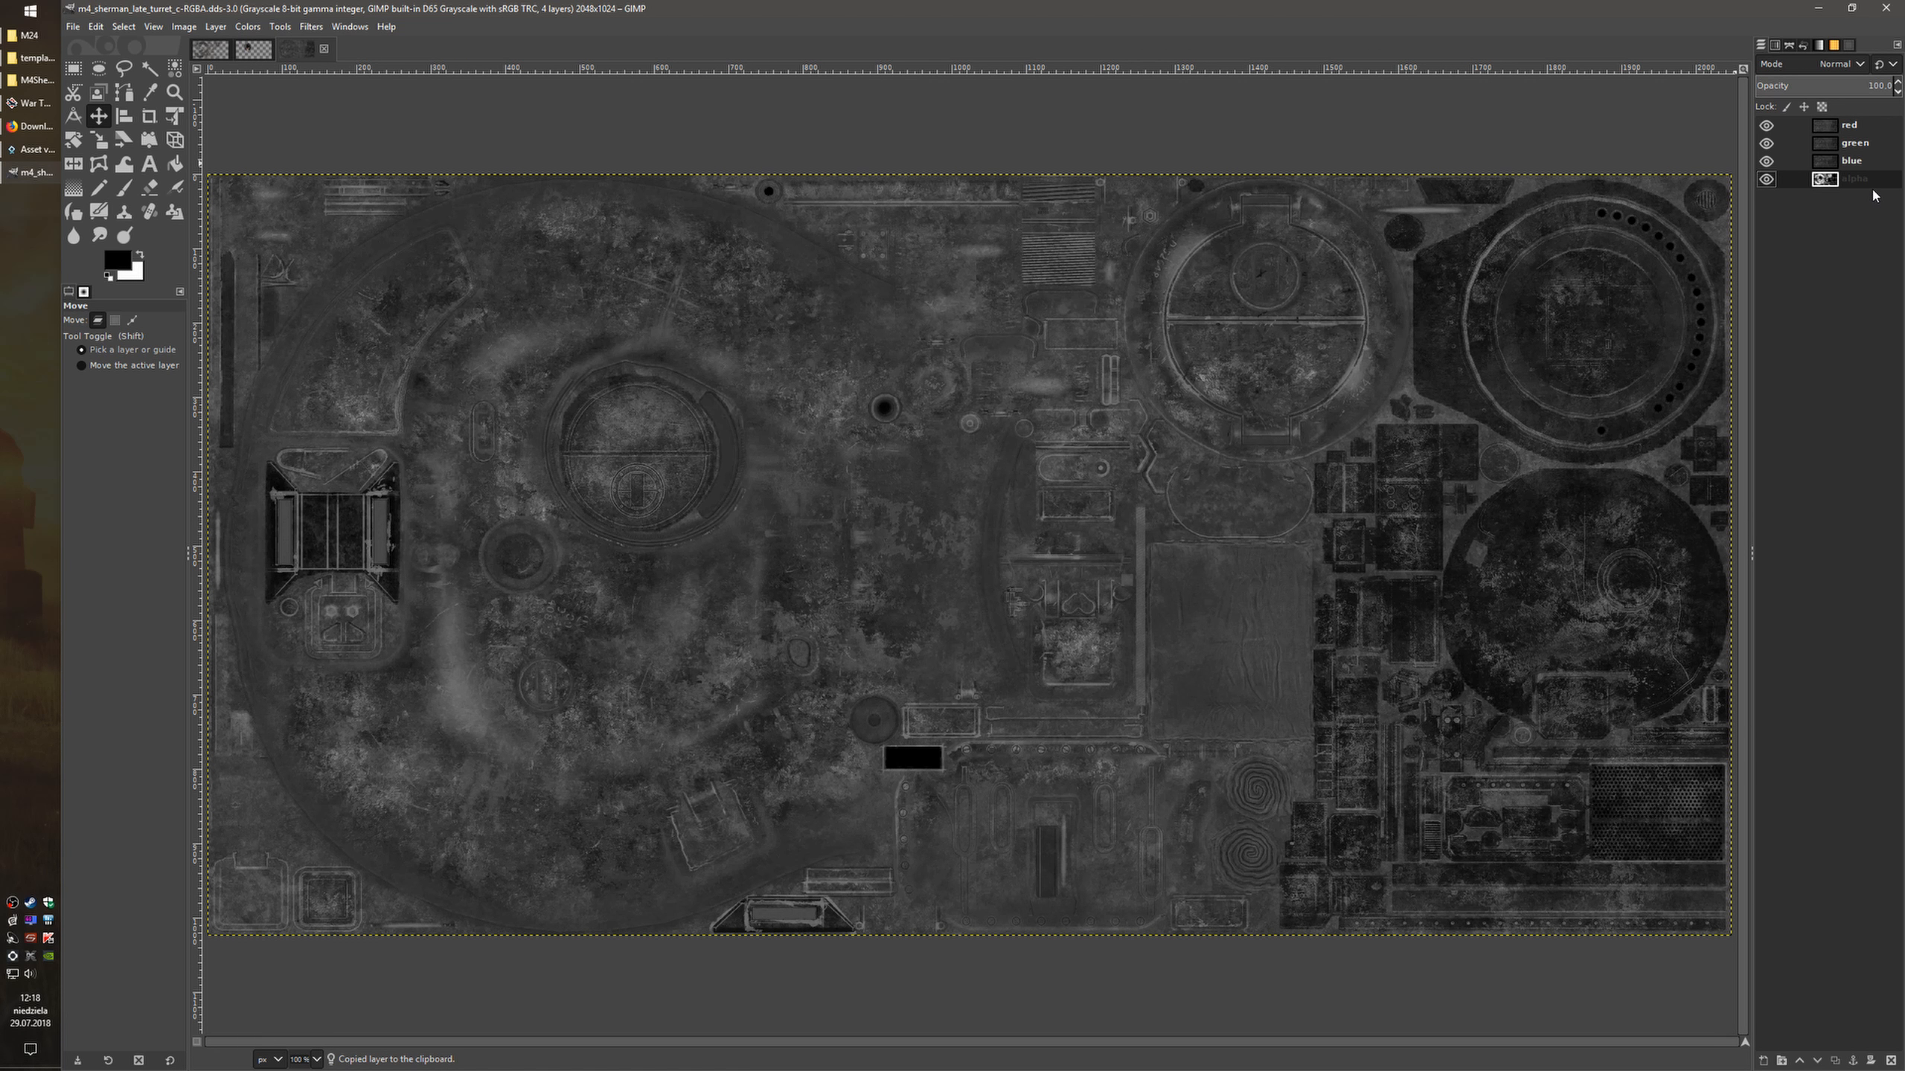
pyautogui.hotkey('ctrl', 'a')
pyautogui.hotkey('ctrl', 'c')
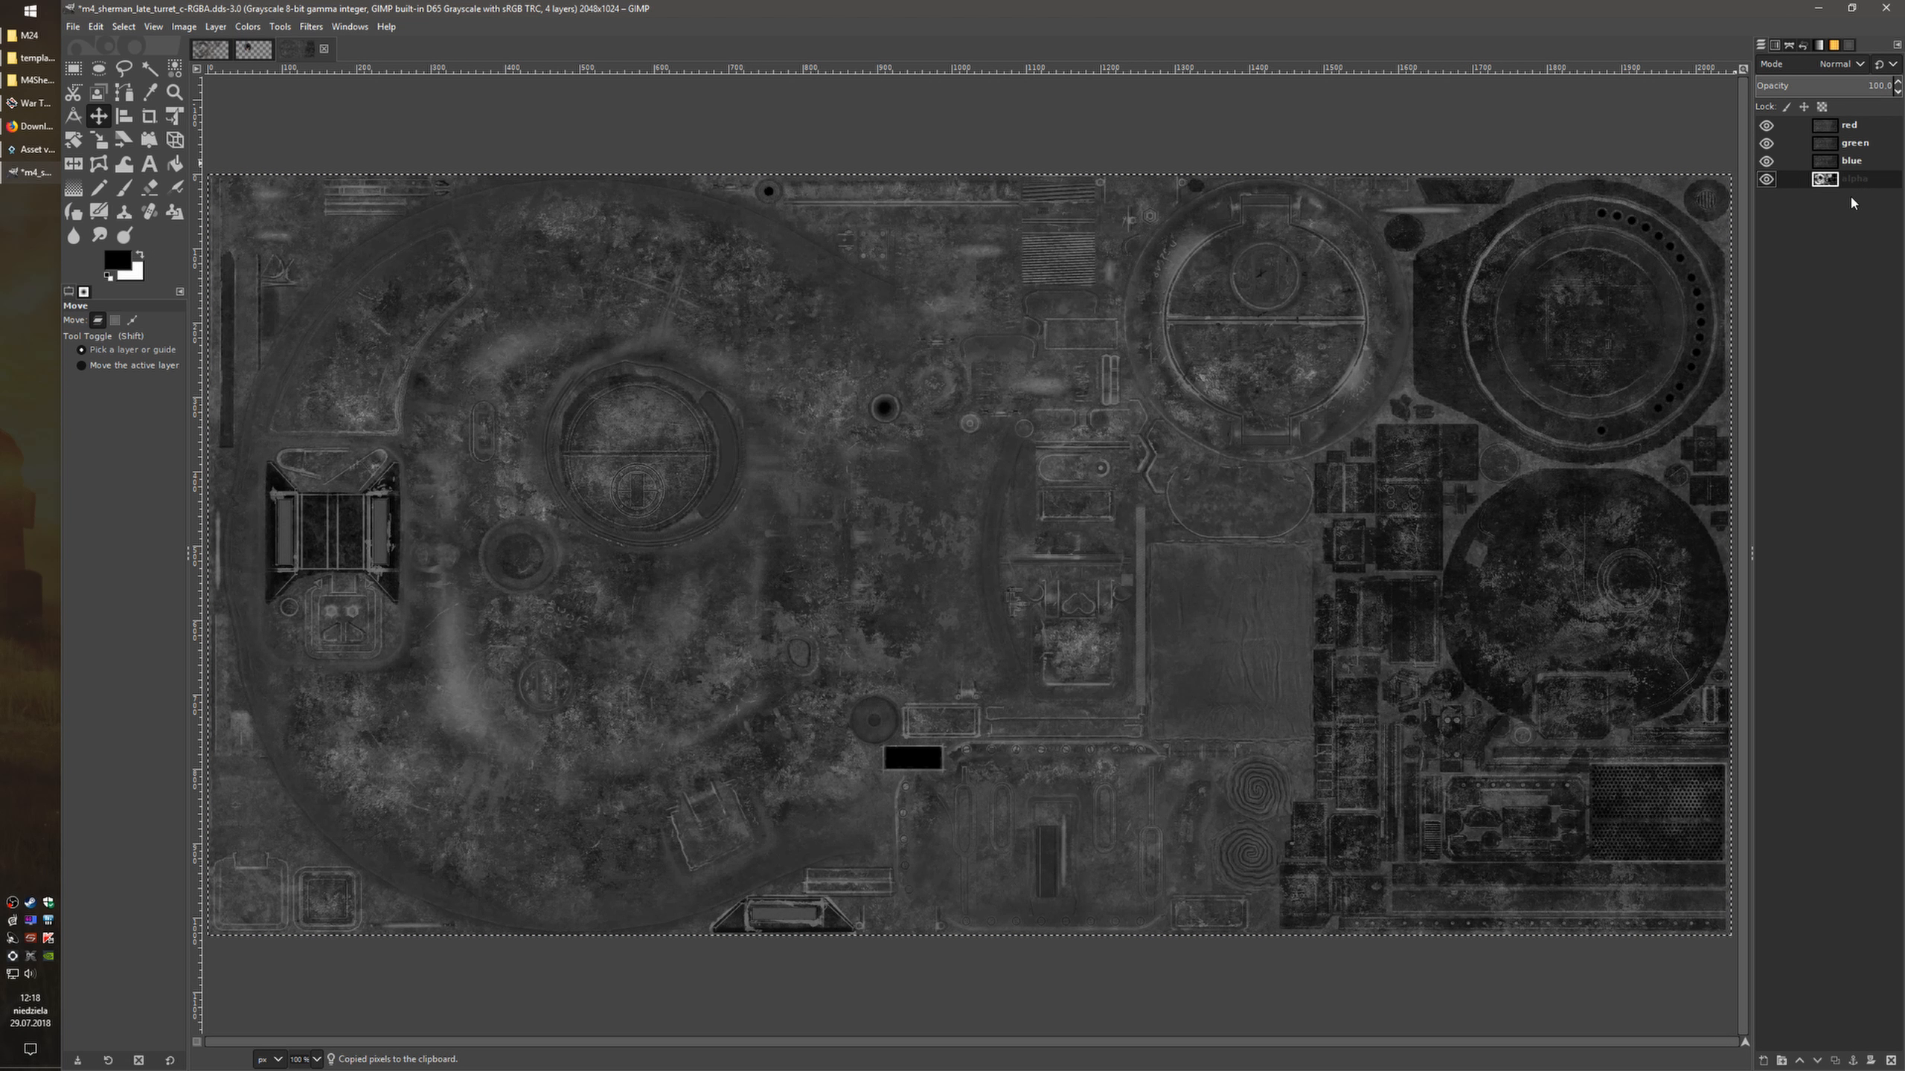
# Compose a new RGB image from the decomposed red, green and blue layers
pyautogui.click(248, 26)
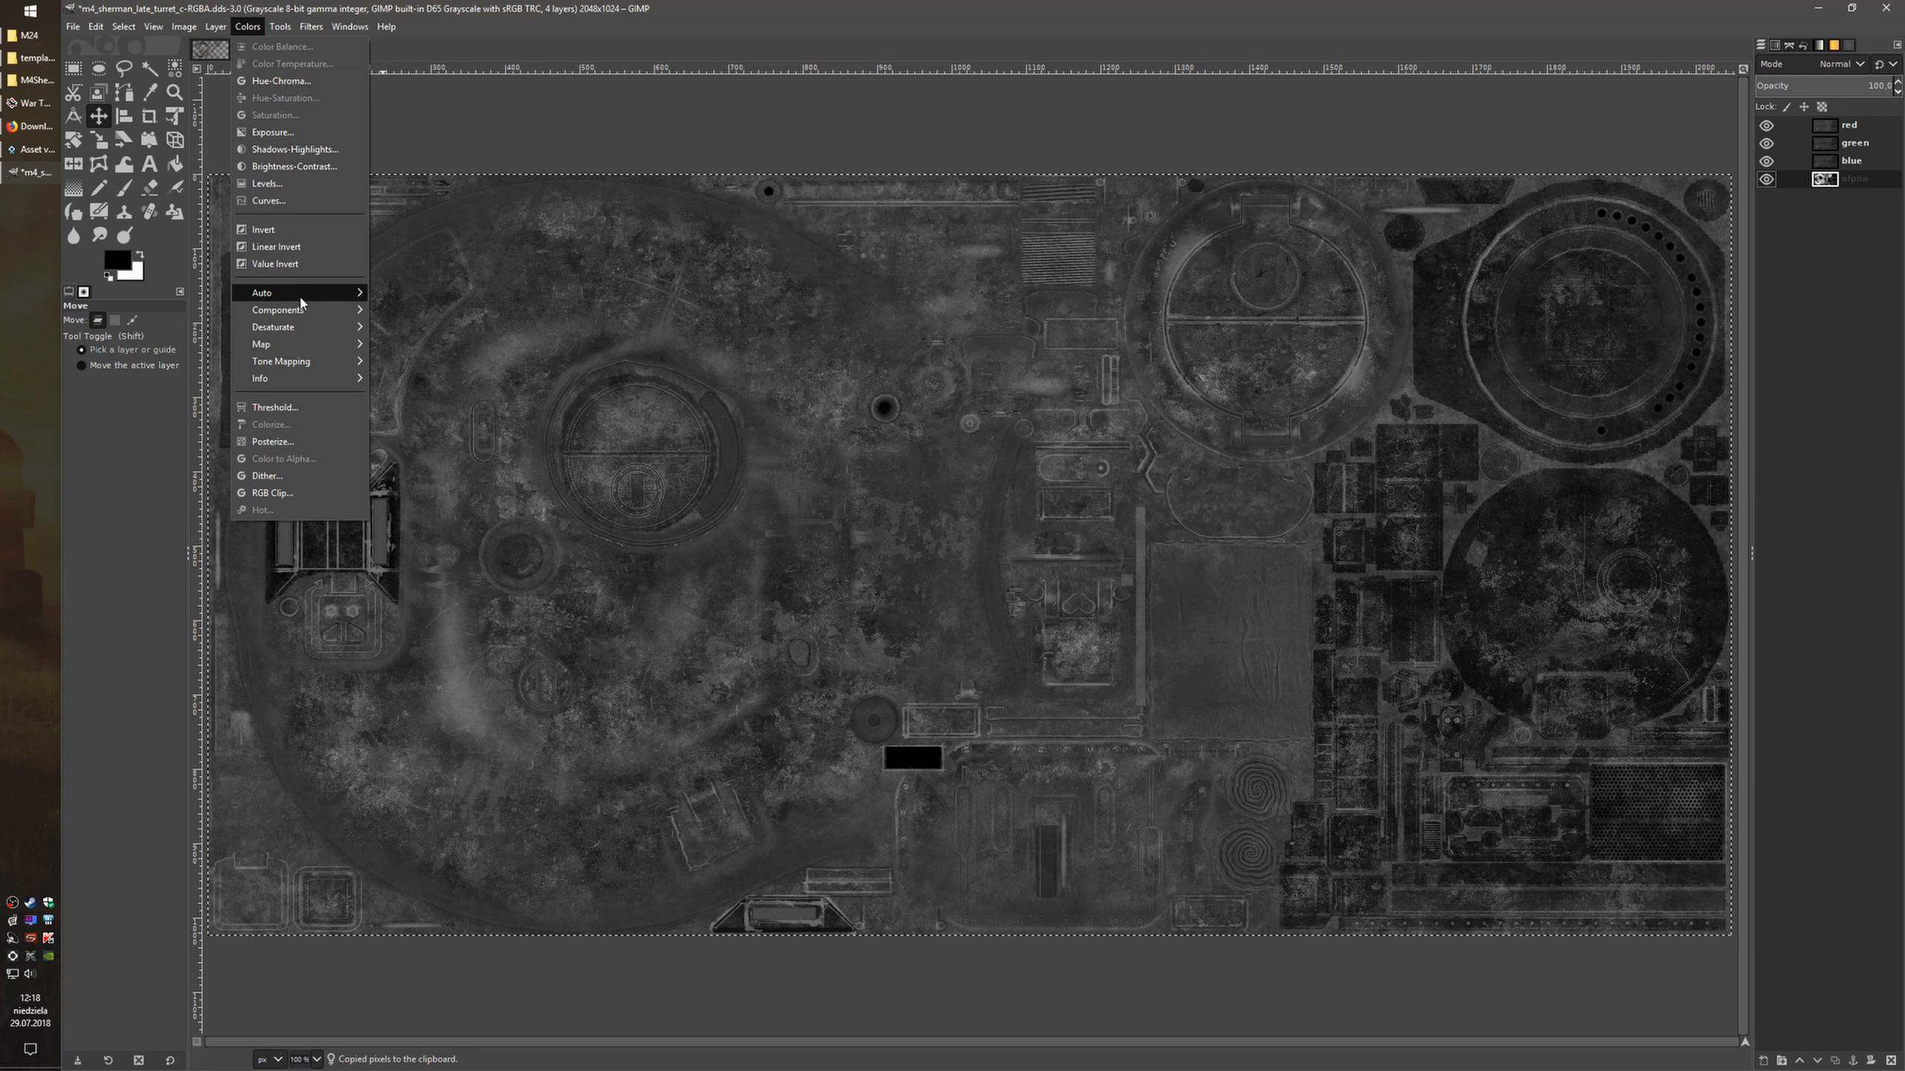
pyautogui.moveTo(329, 310)
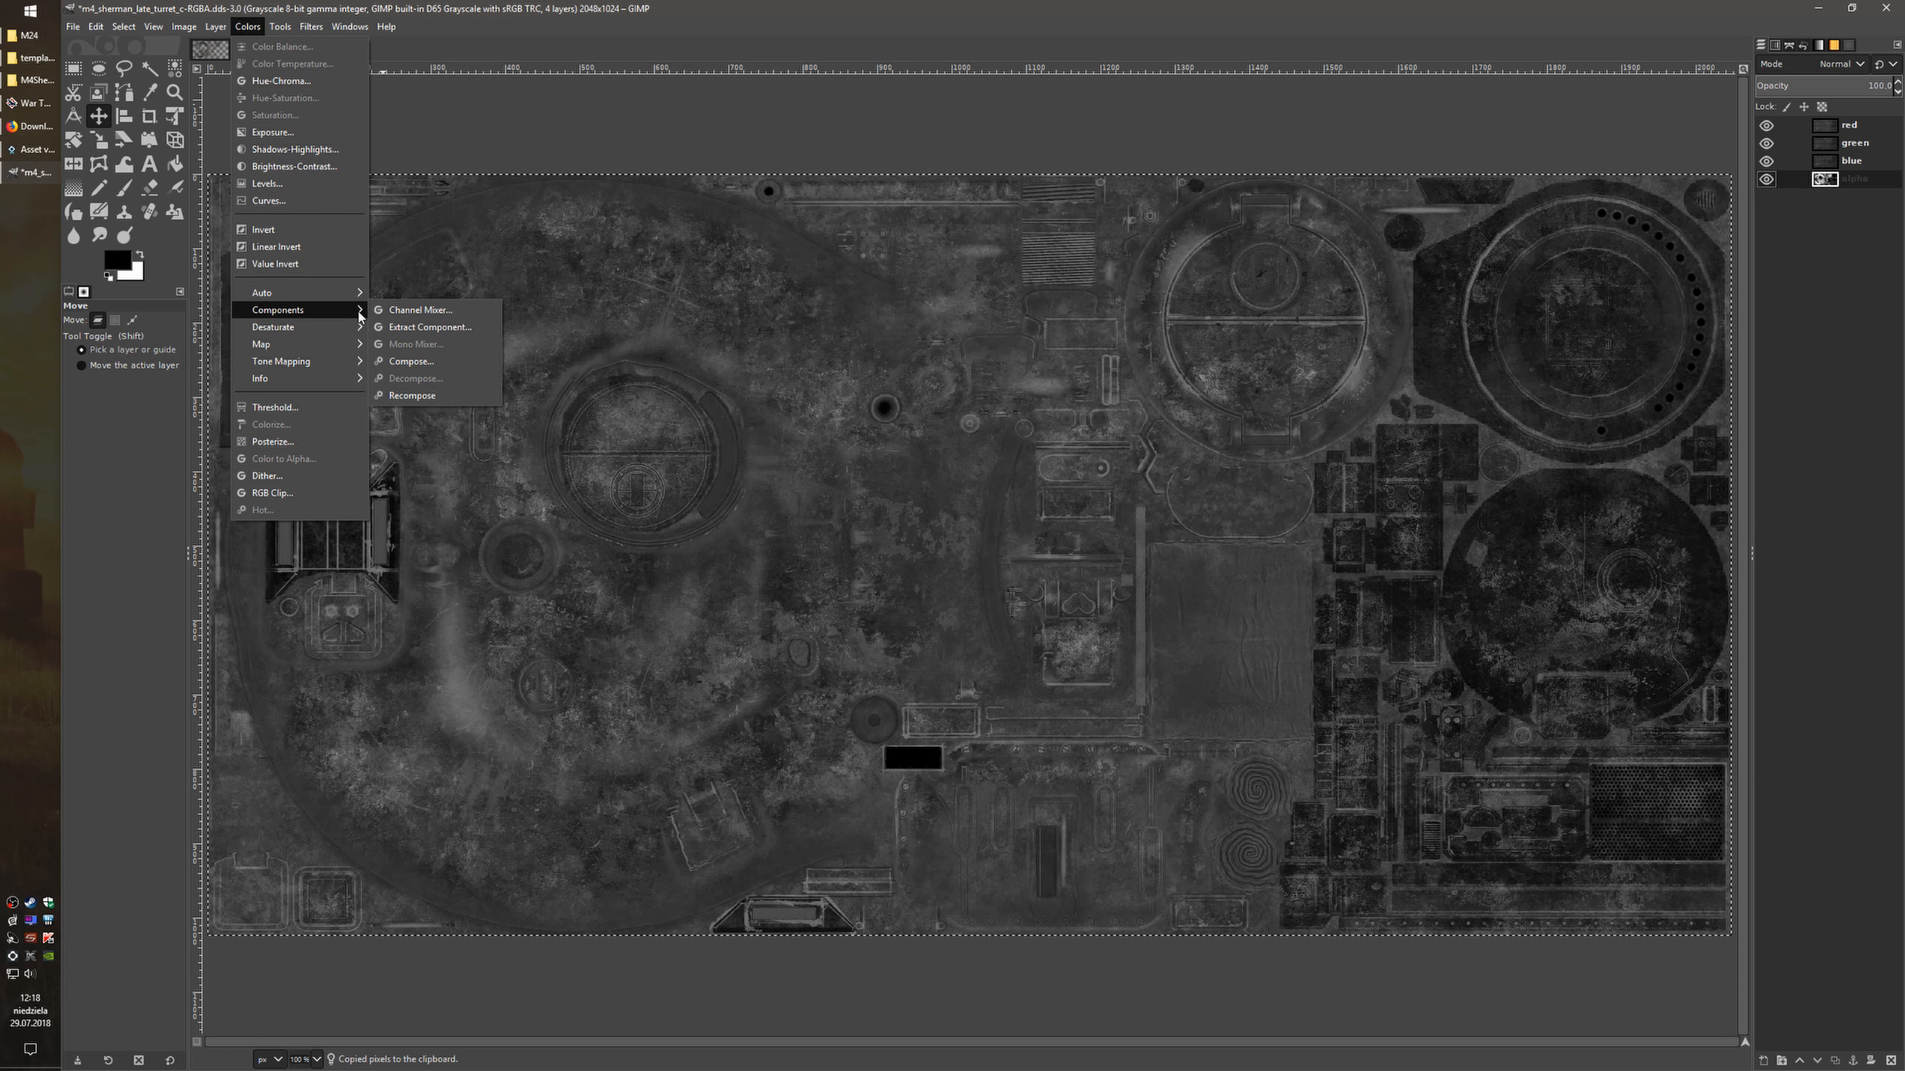
pyautogui.click(420, 361)
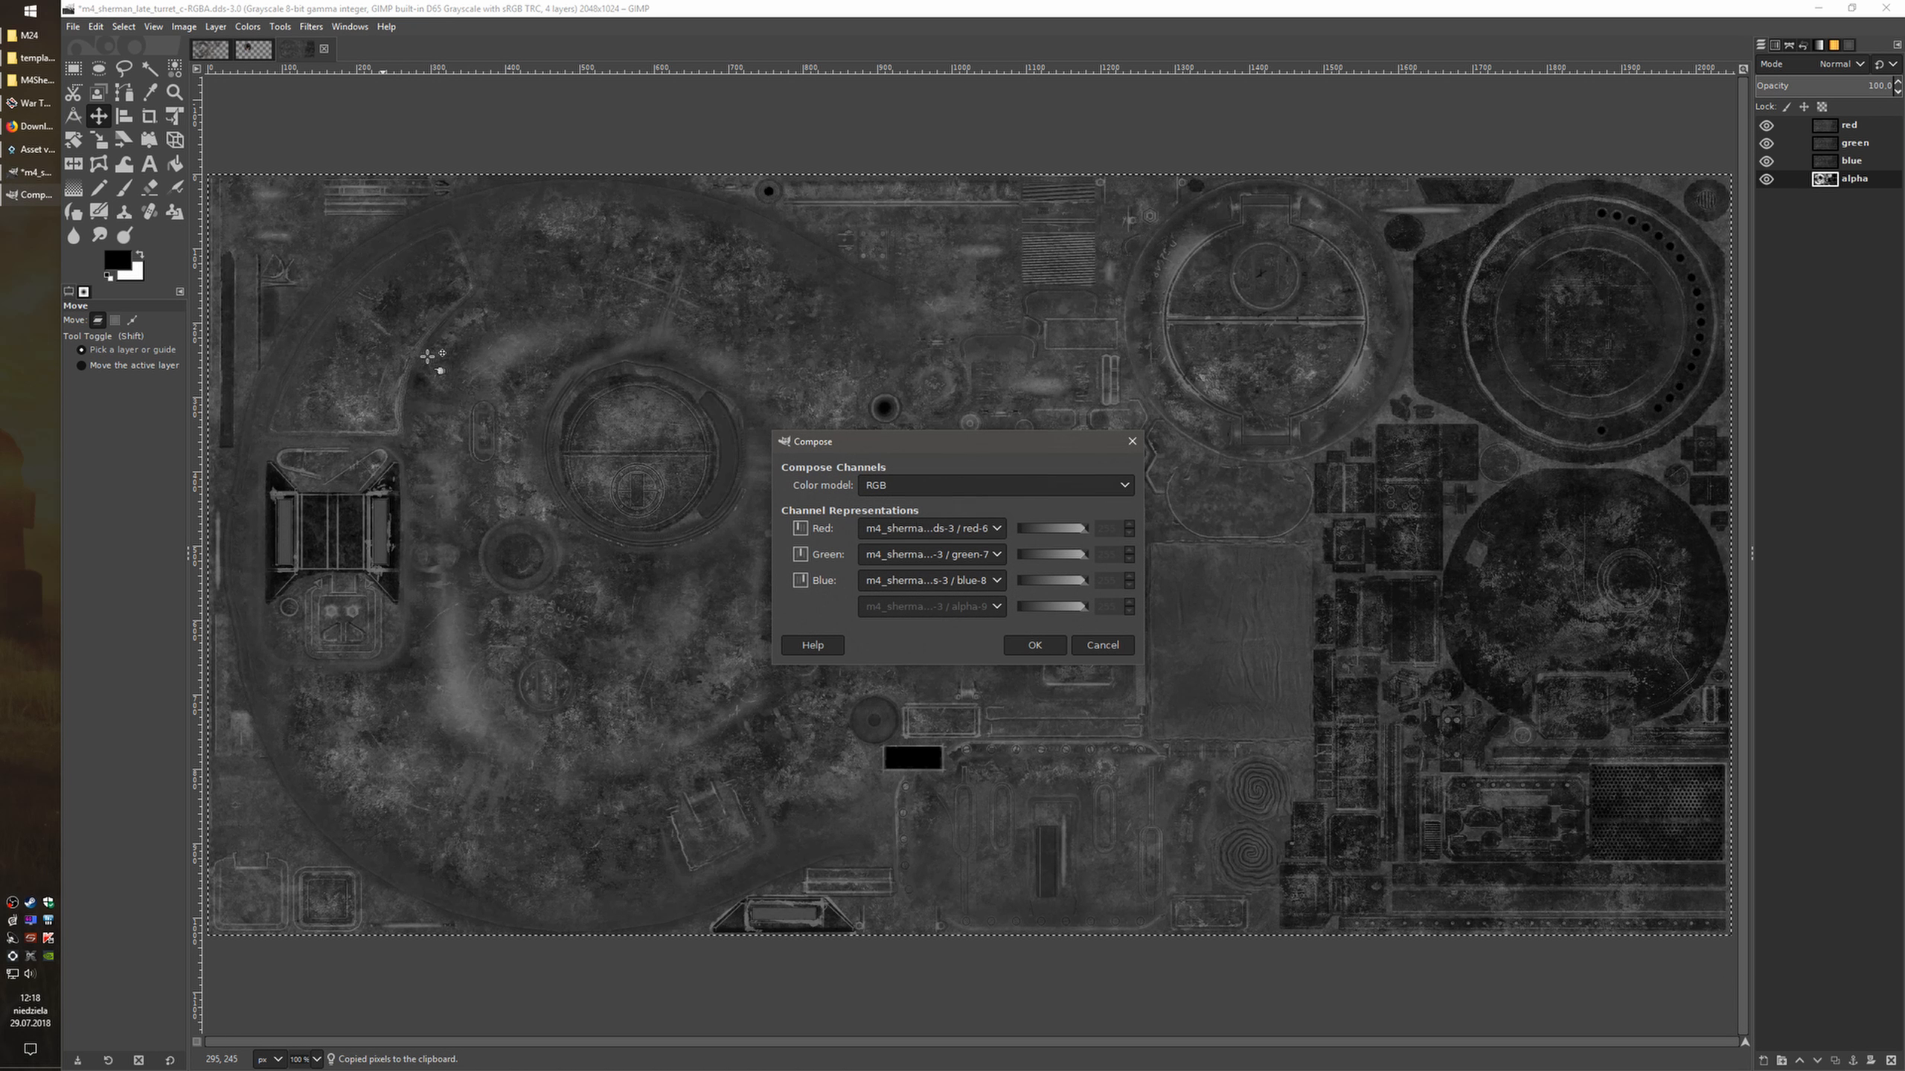
pyautogui.click(1035, 645)
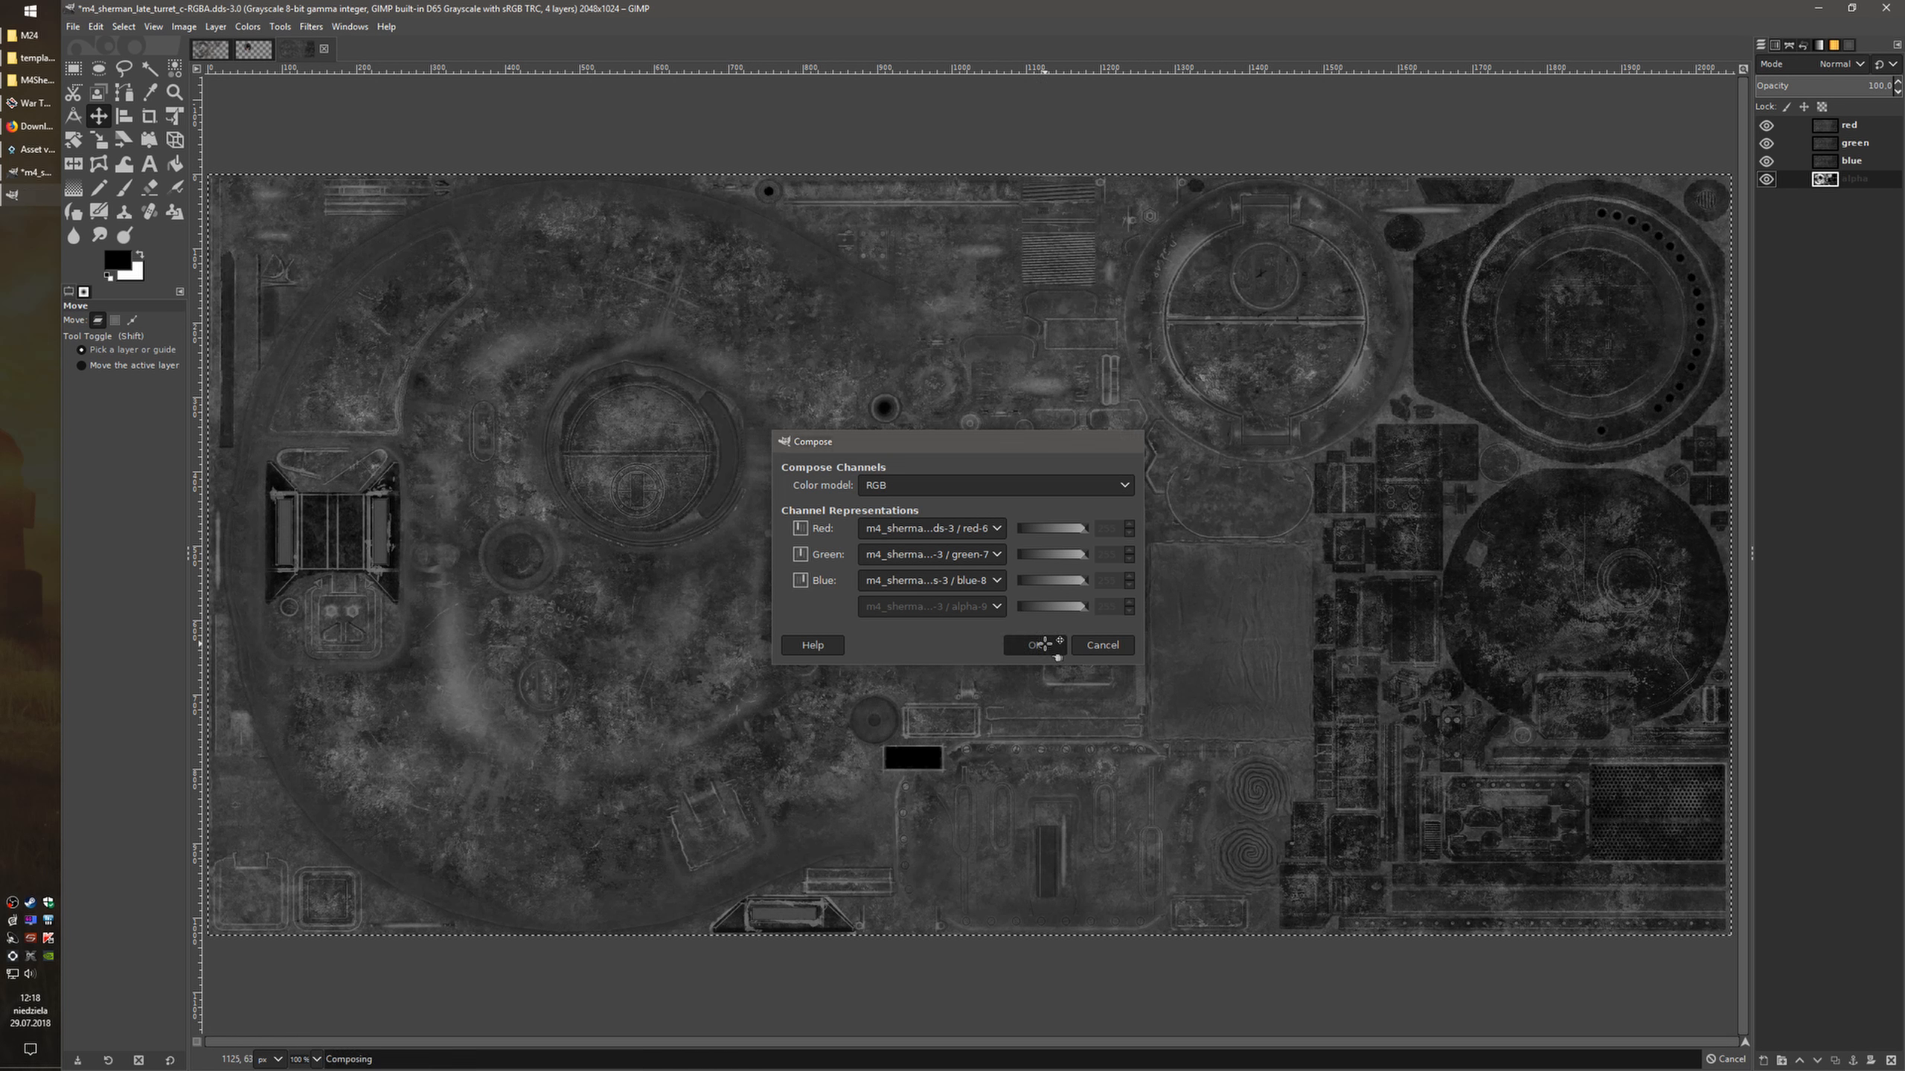
# Paste the copied alpha pixels into the composed image as a new layer and move it below the Background layer
pyautogui.hotkey('ctrl', 'v')
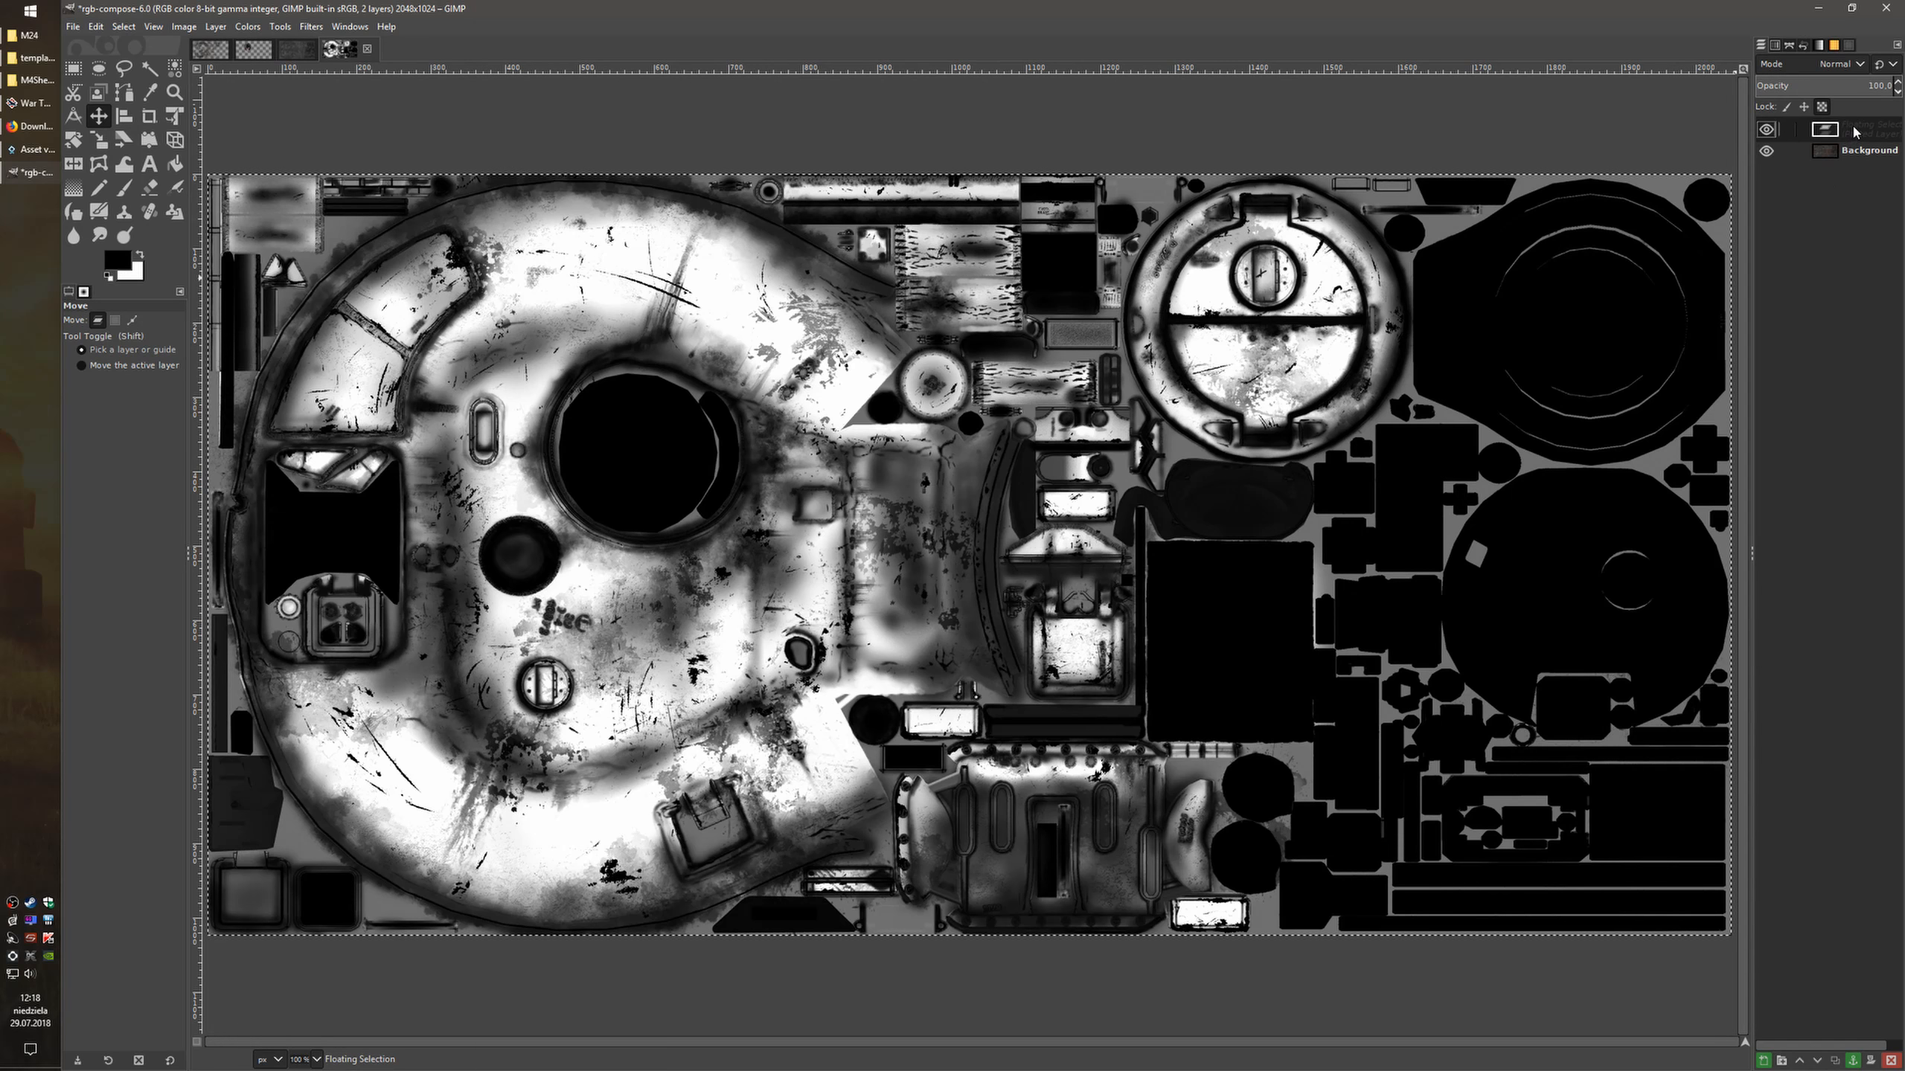
pyautogui.rightClick(1852, 123)
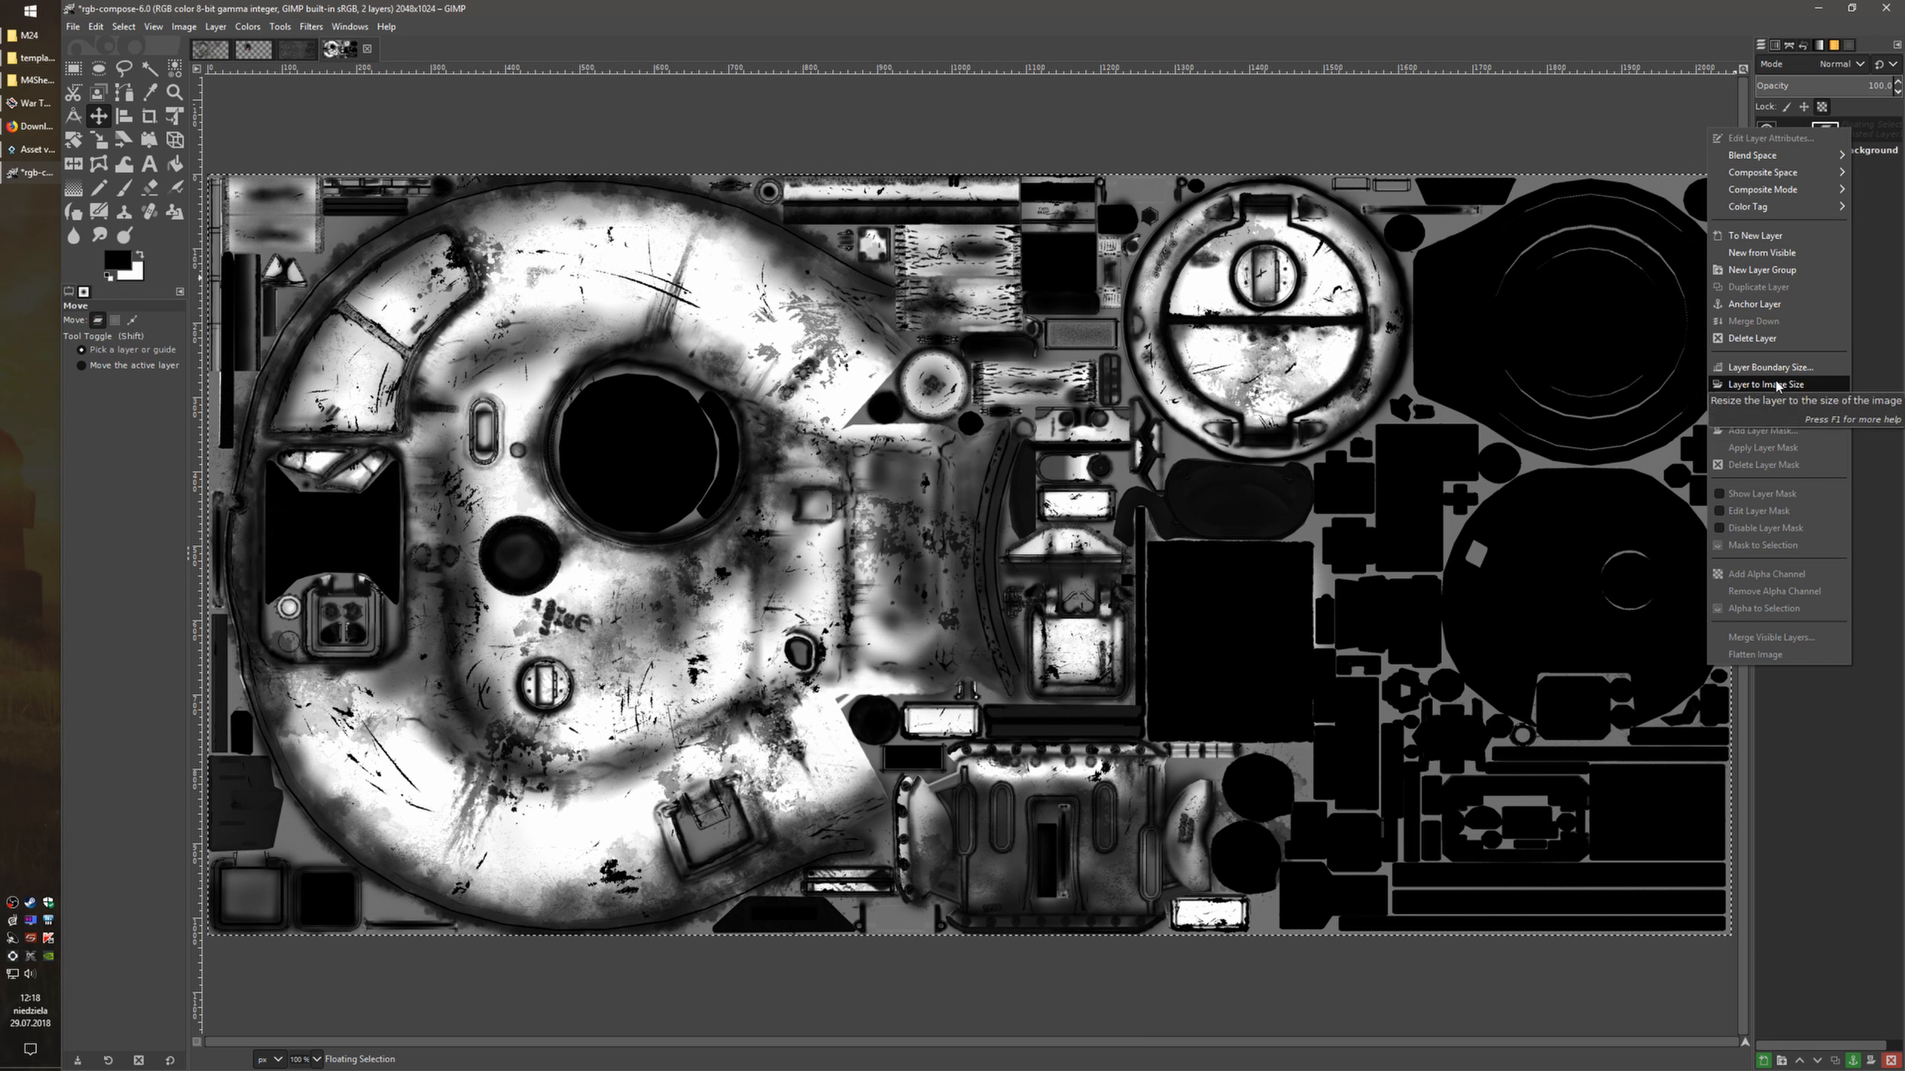
pyautogui.click(1869, 123)
pyautogui.rightClick(1869, 123)
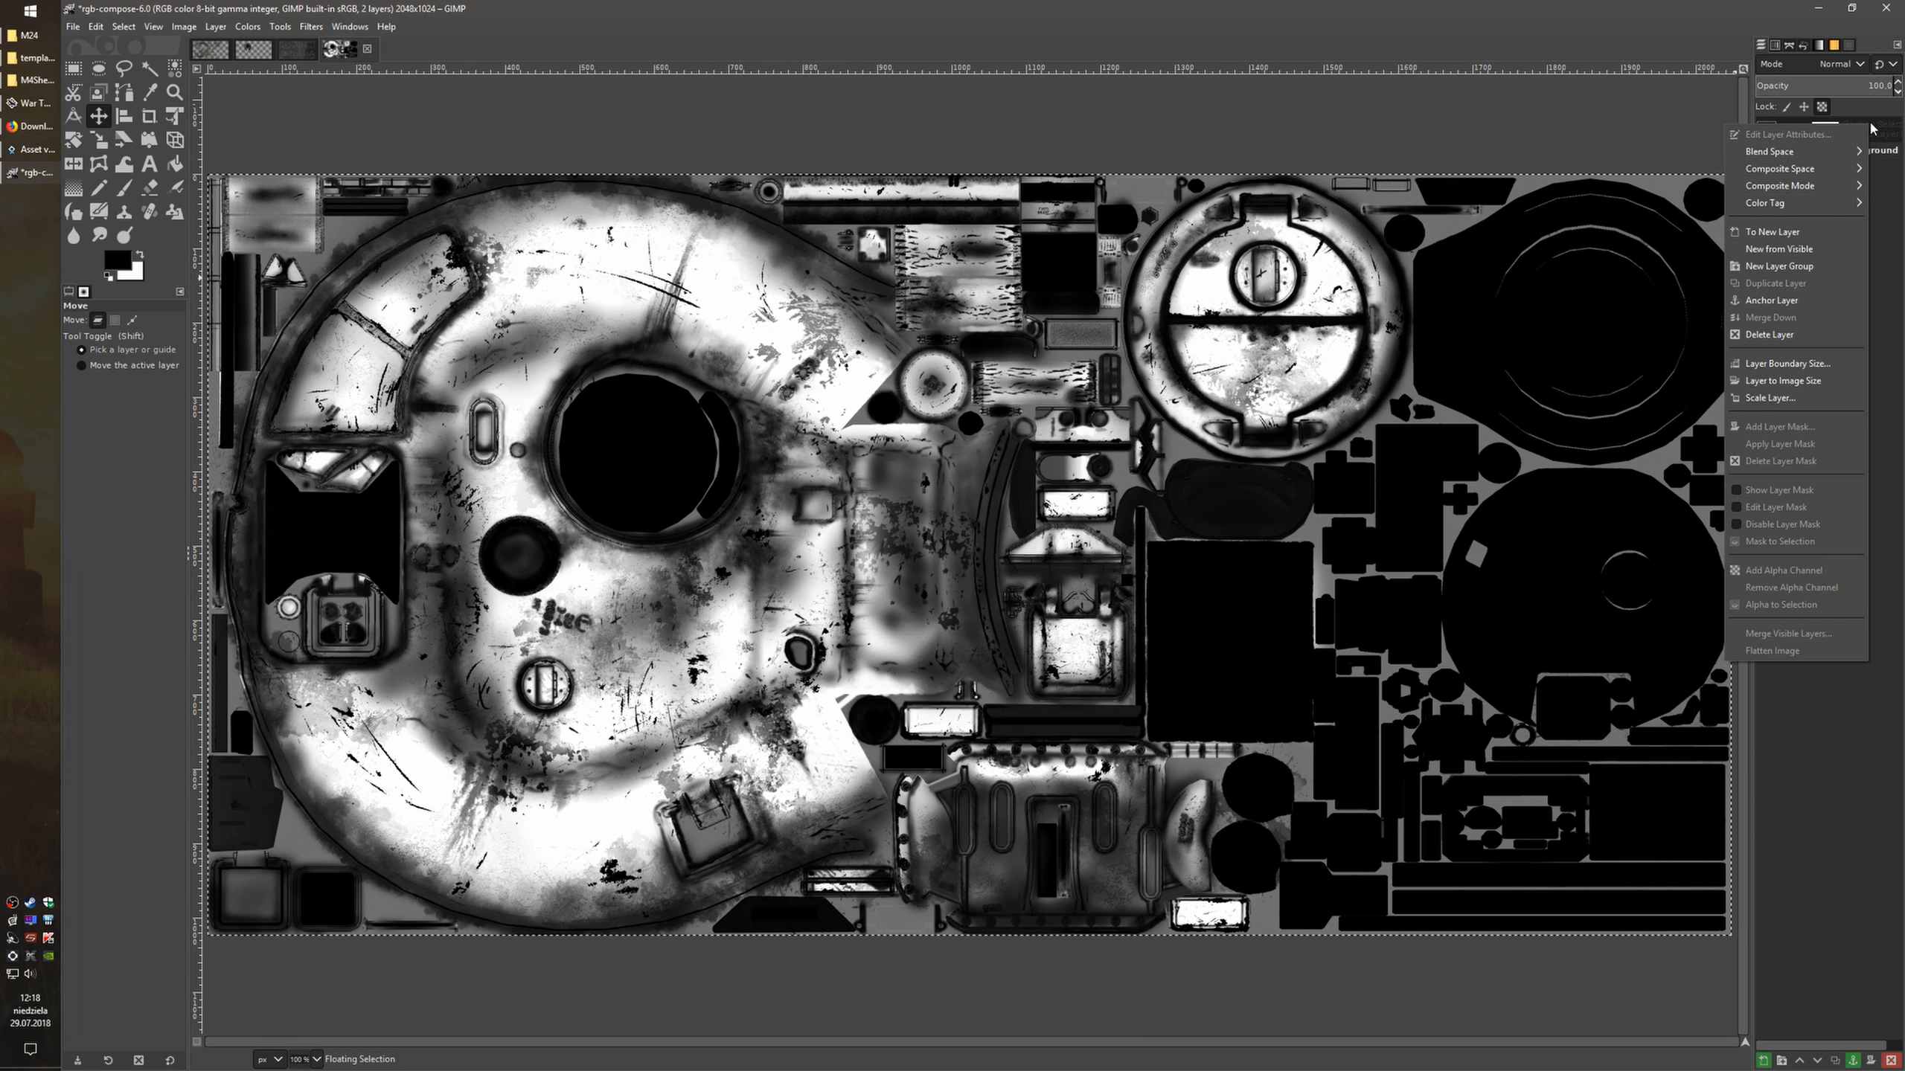
pyautogui.click(1785, 234)
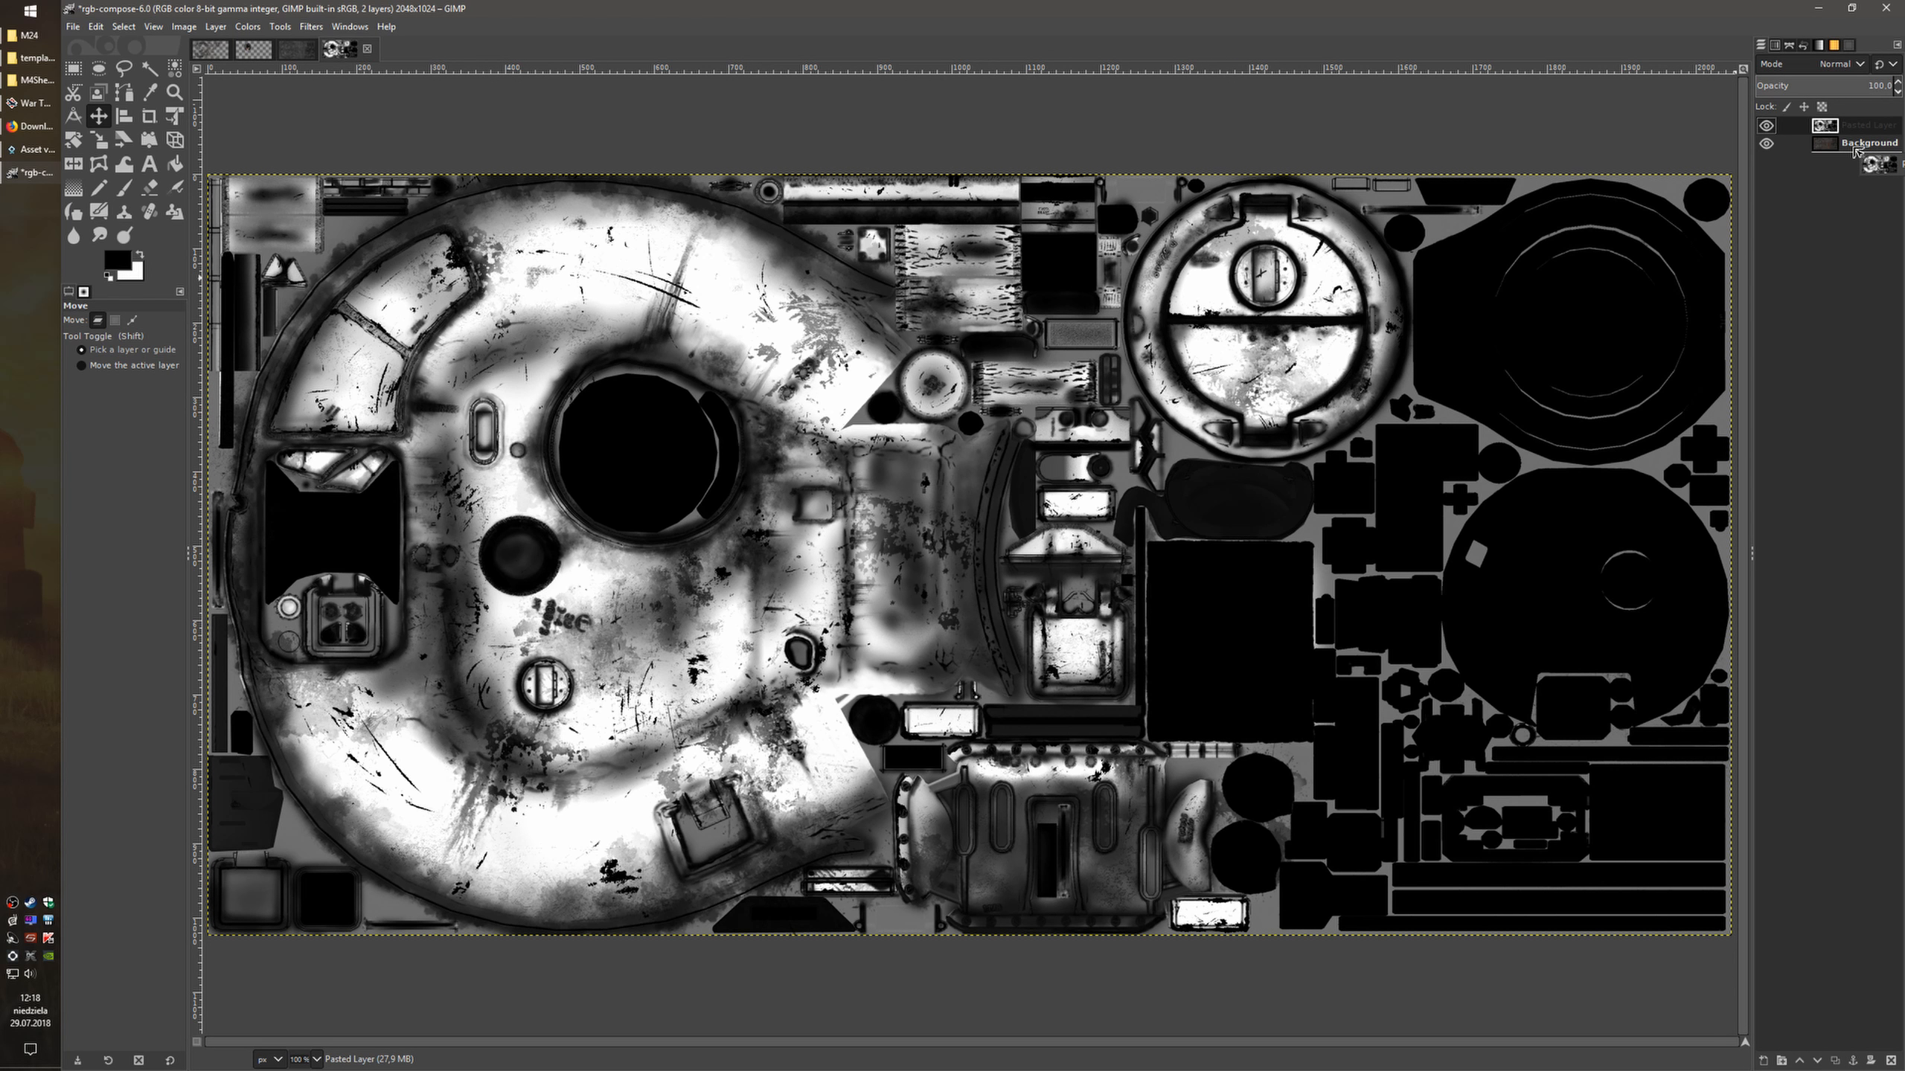
pyautogui.moveTo(1855, 131); pyautogui.dragTo(1833, 149)
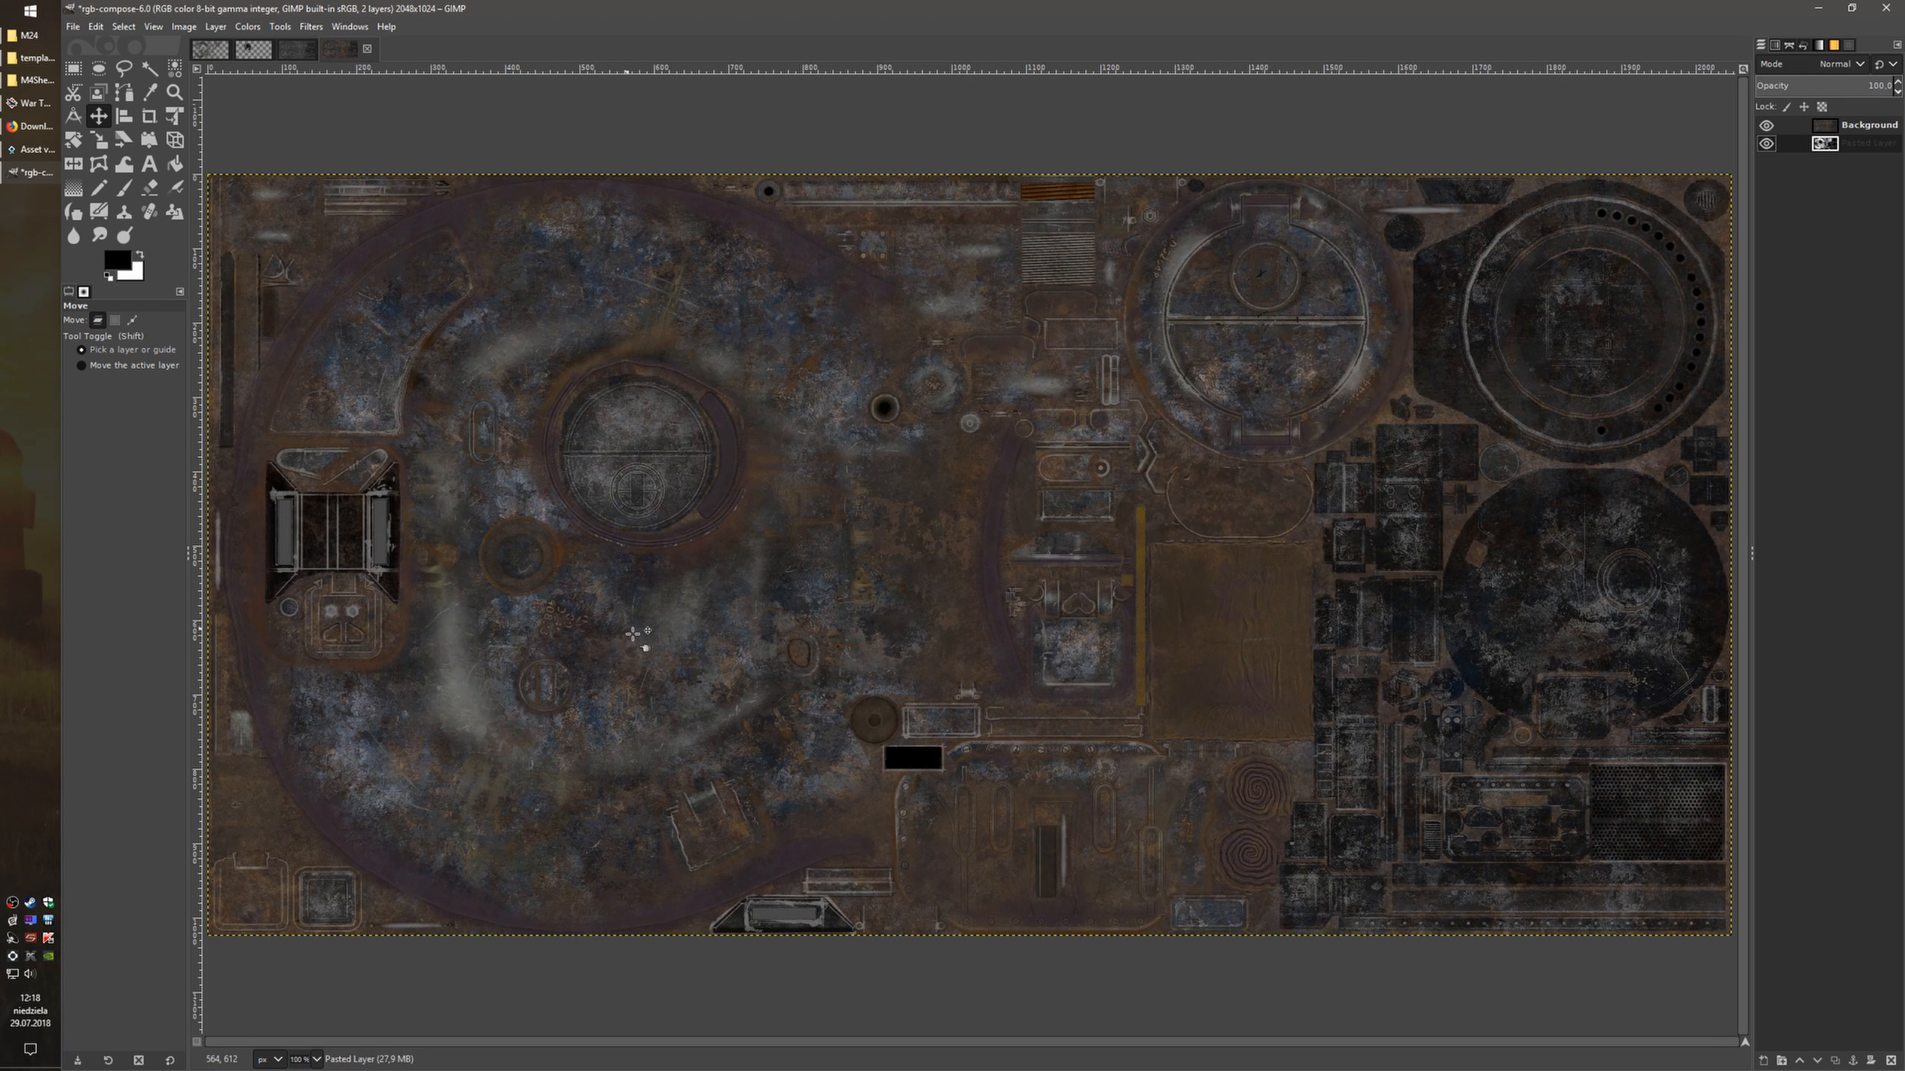
pyautogui.scroll(-1, 1067, 611)
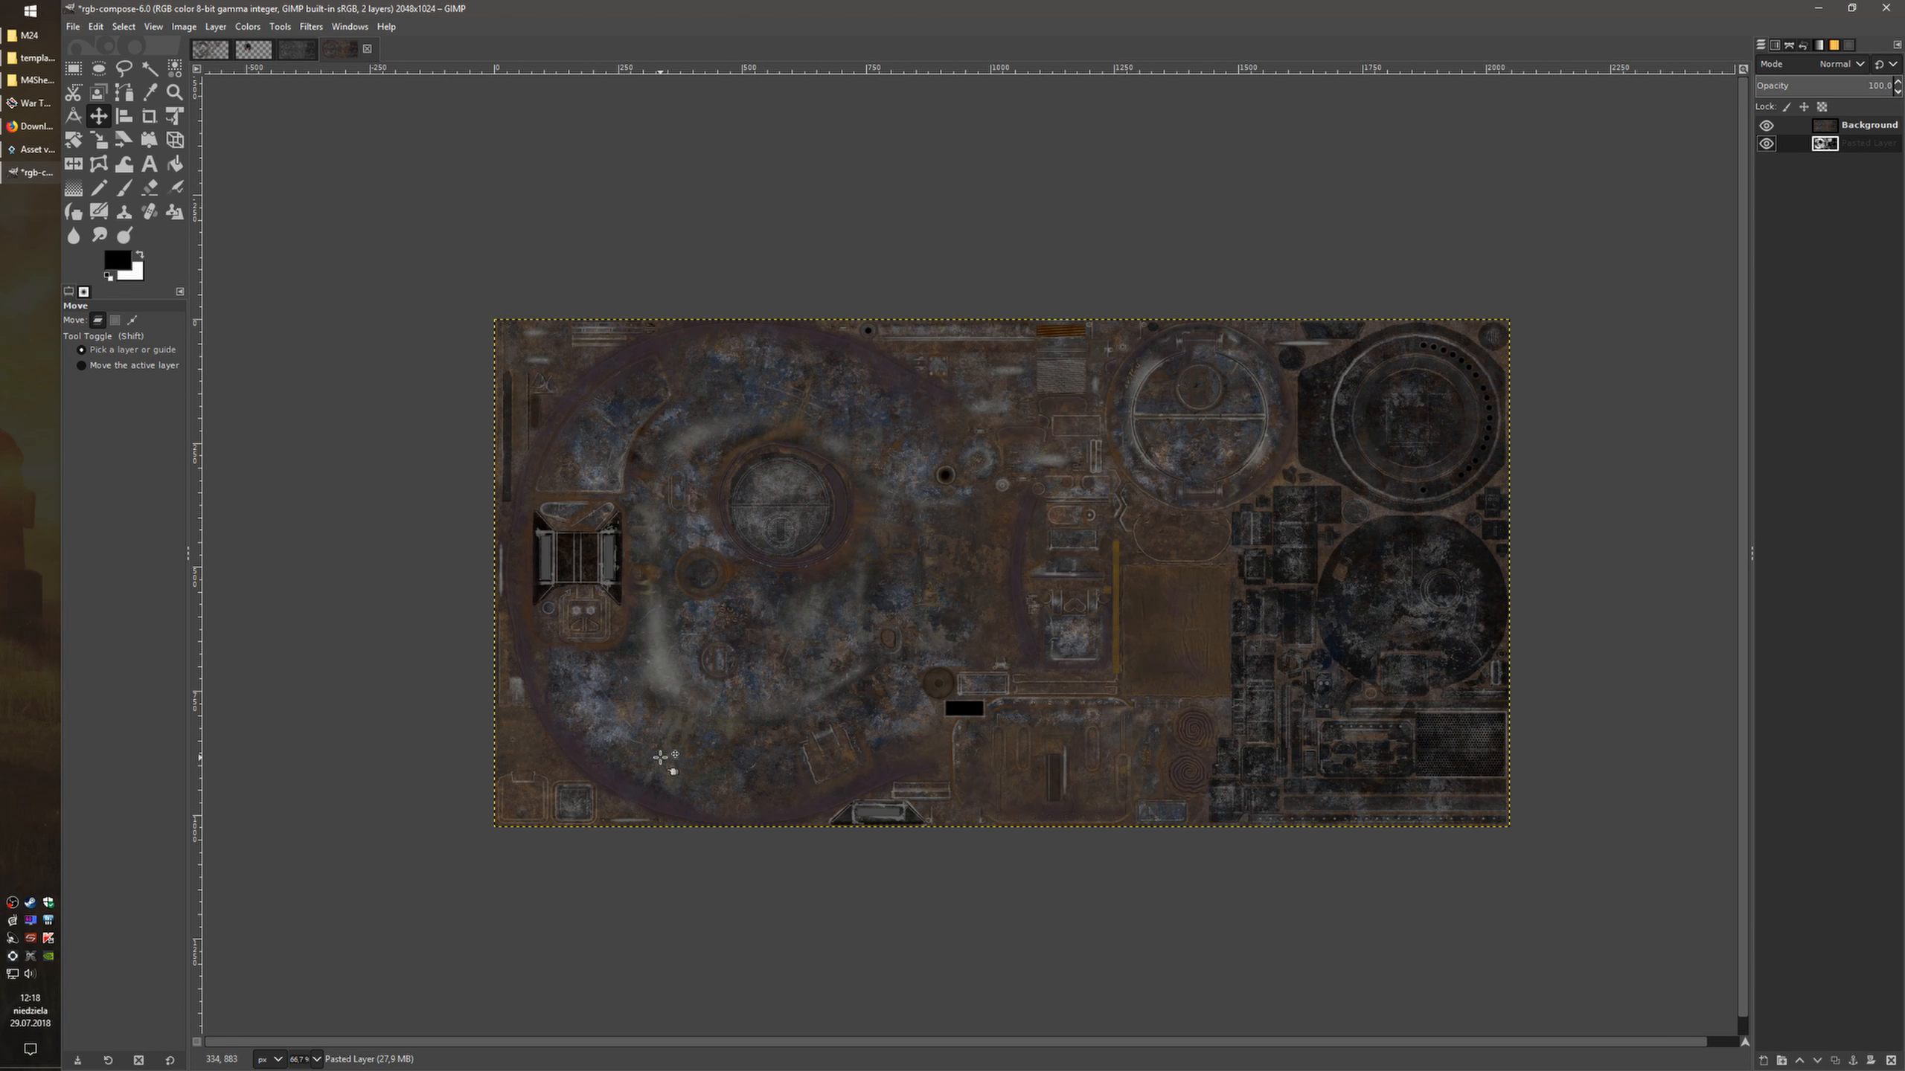
pyautogui.moveTo(834, 583); pyautogui.dragTo(781, 580)
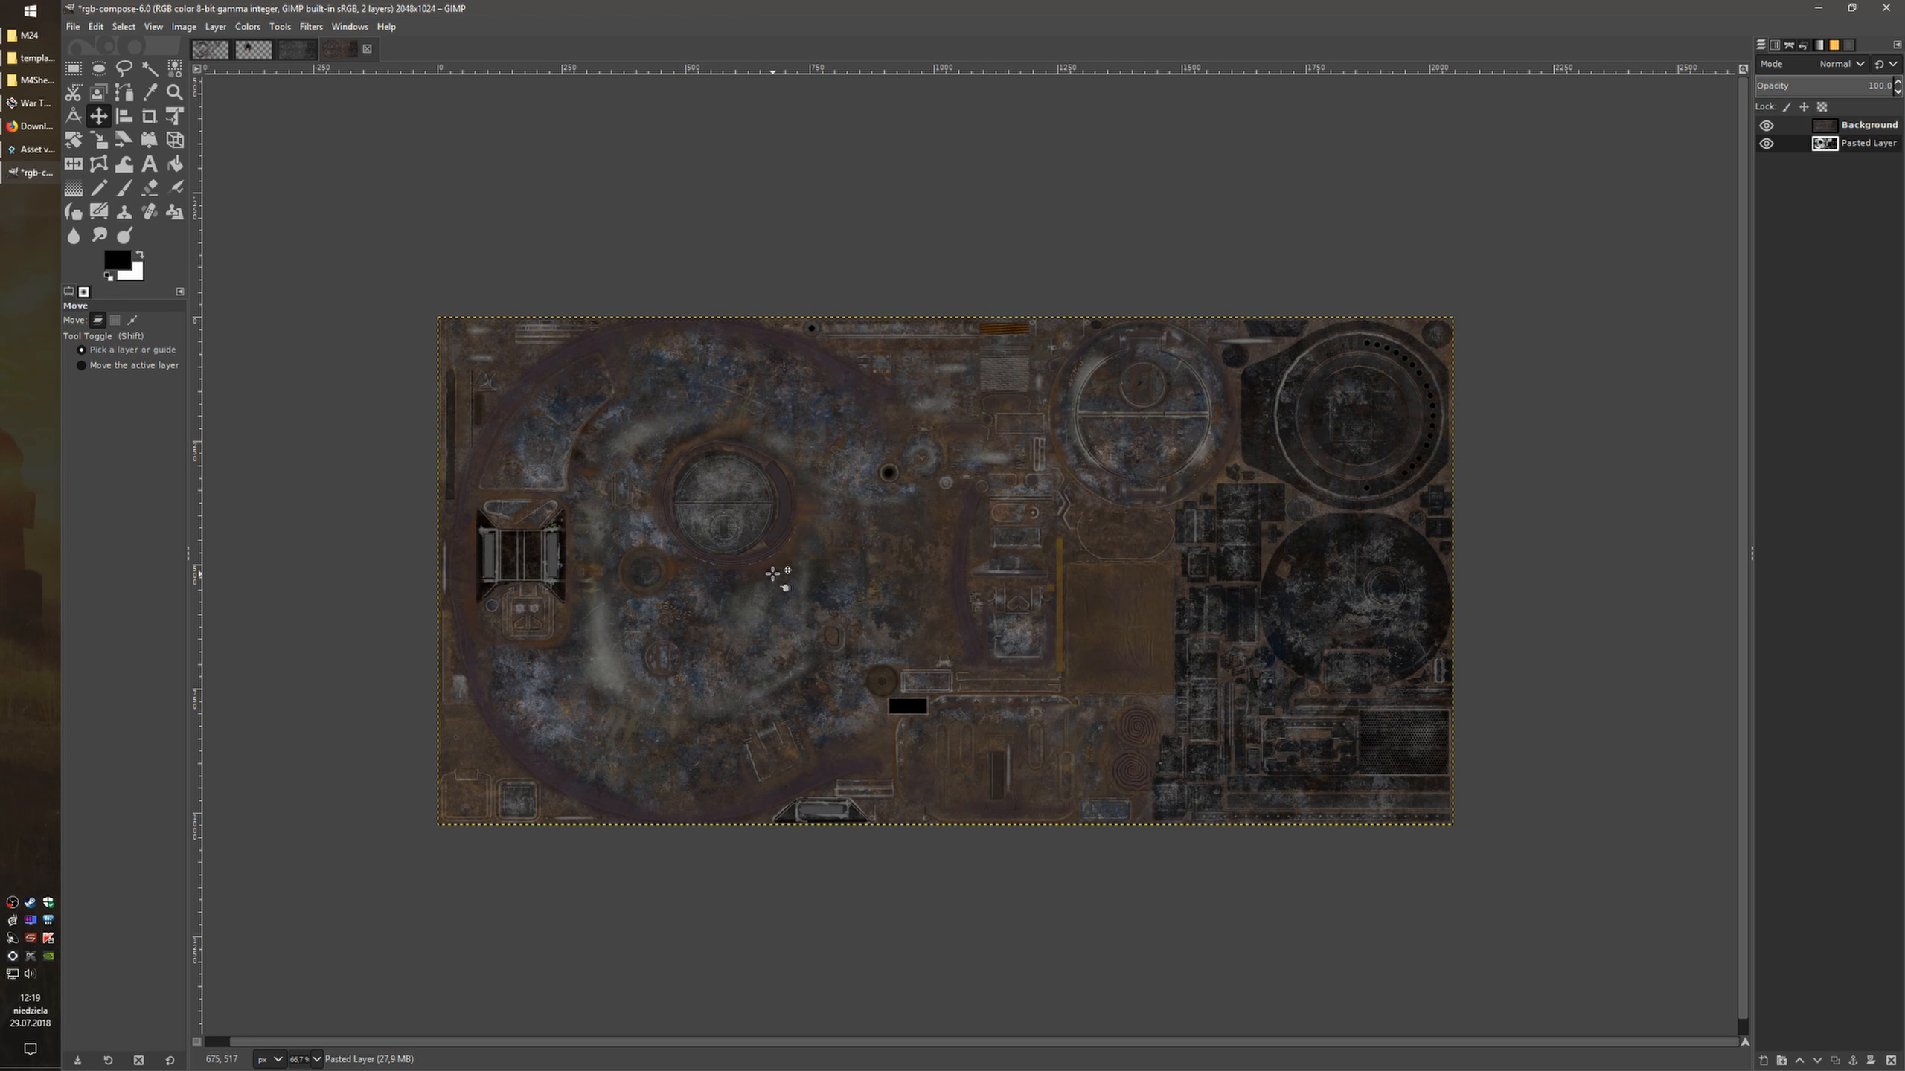
pyautogui.moveTo(852, 562); pyautogui.dragTo(919, 576)
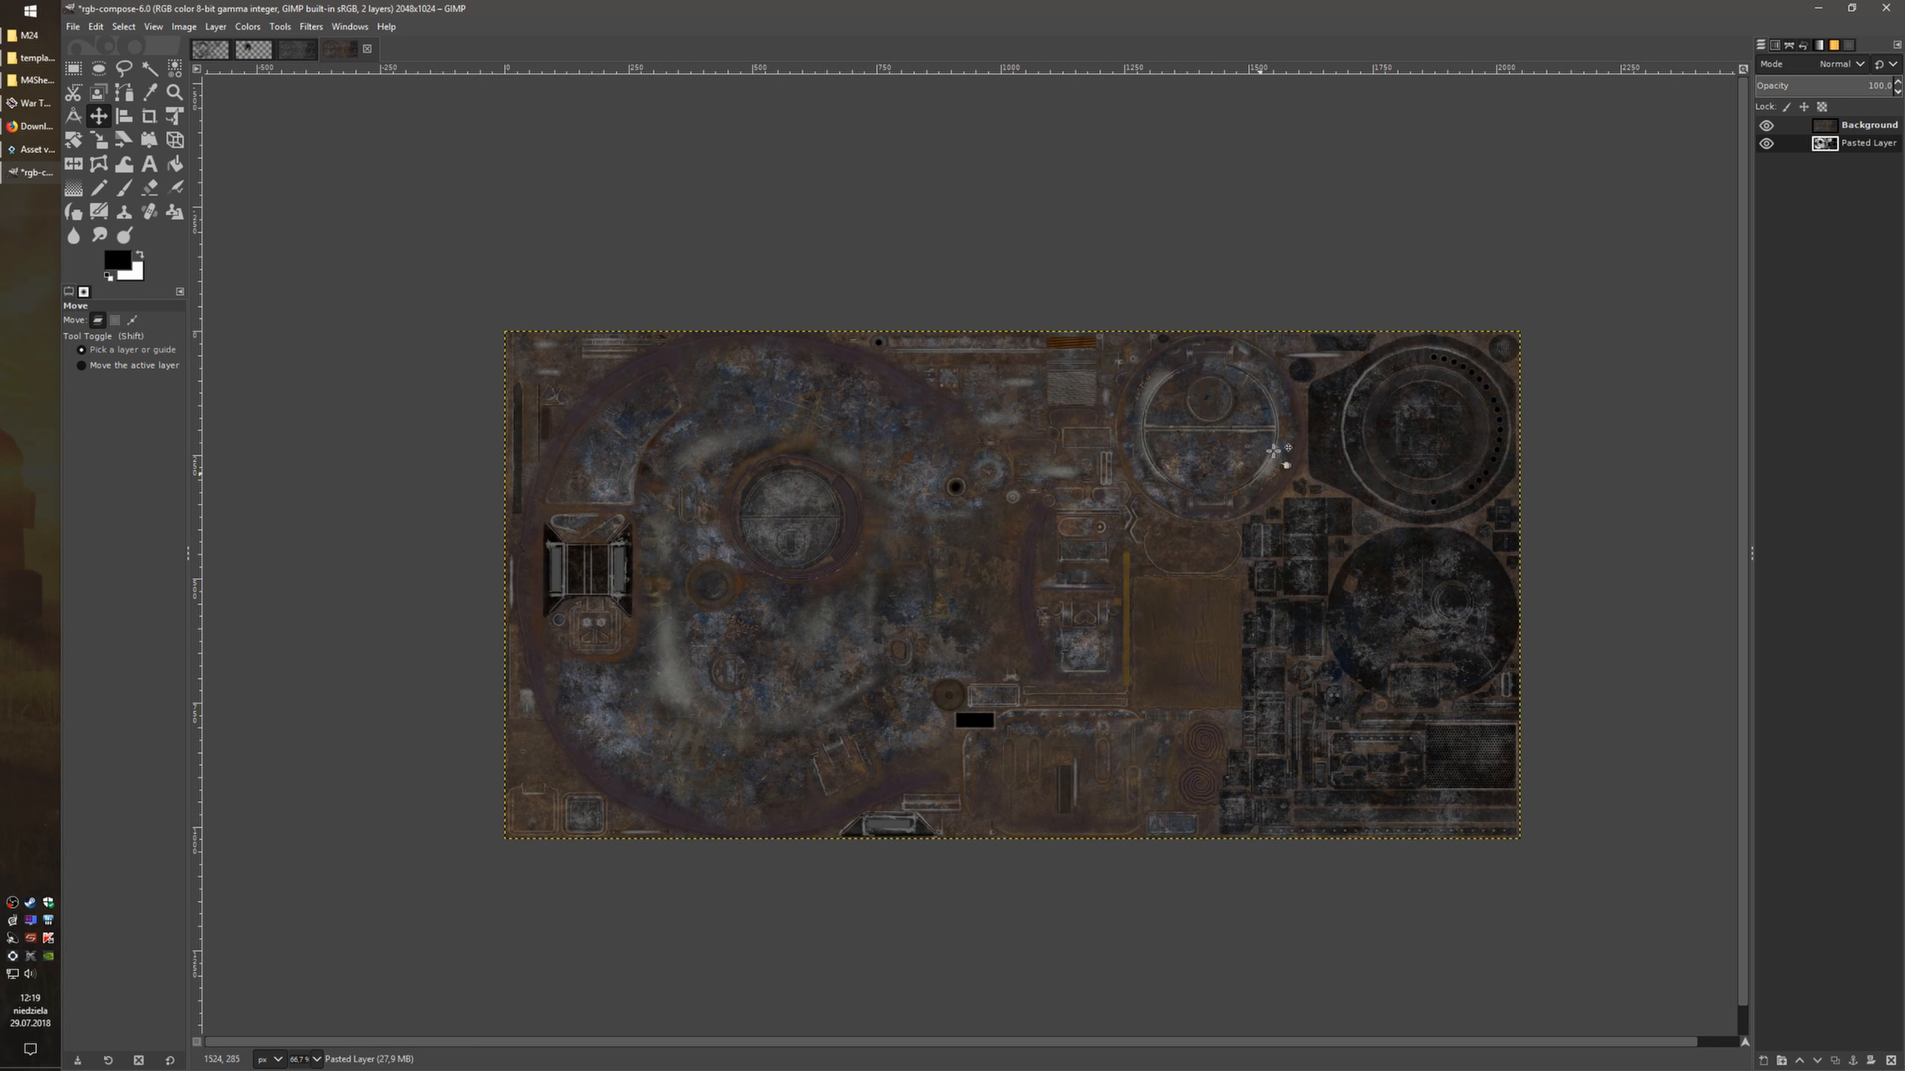
# Select the composed image's entire Background layer and copy its pixels
pyautogui.click(1852, 124)
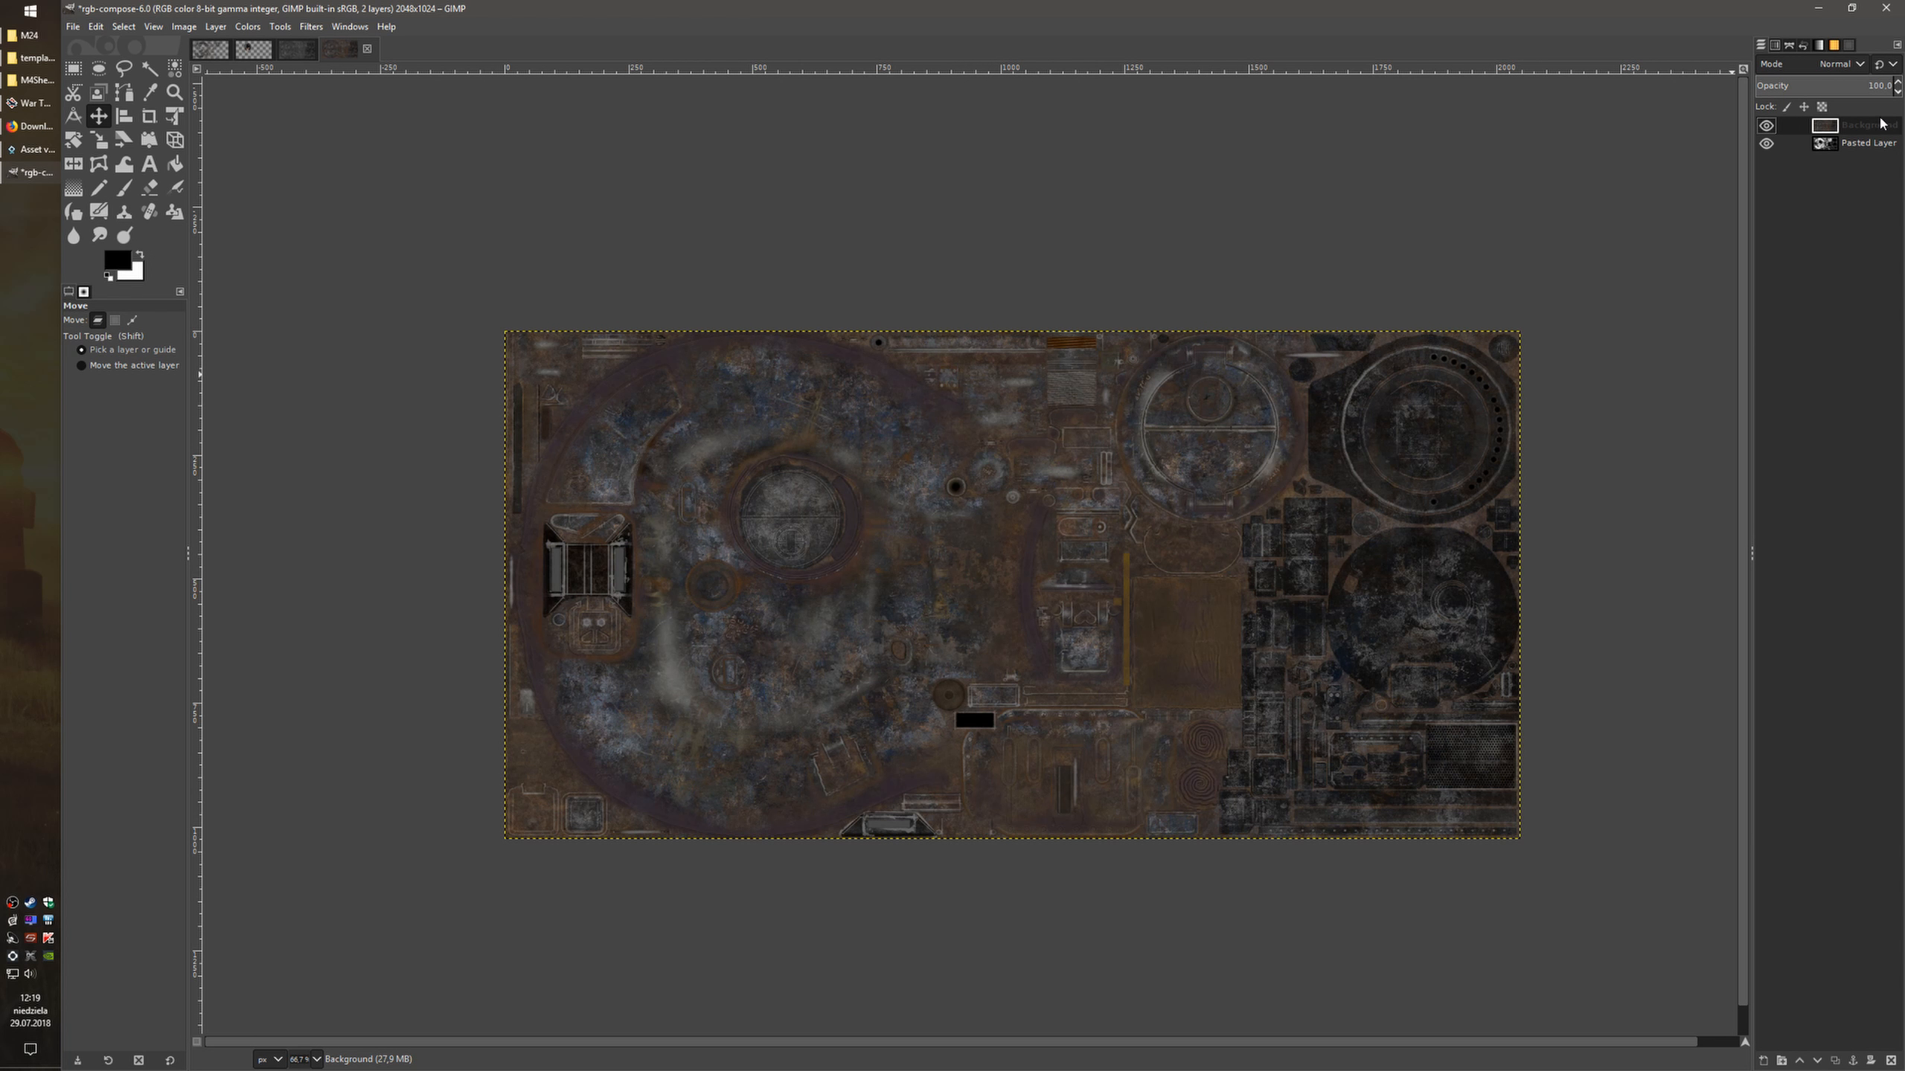
pyautogui.hotkey('ctrl', 'a')
pyautogui.hotkey('ctrl', 'c')
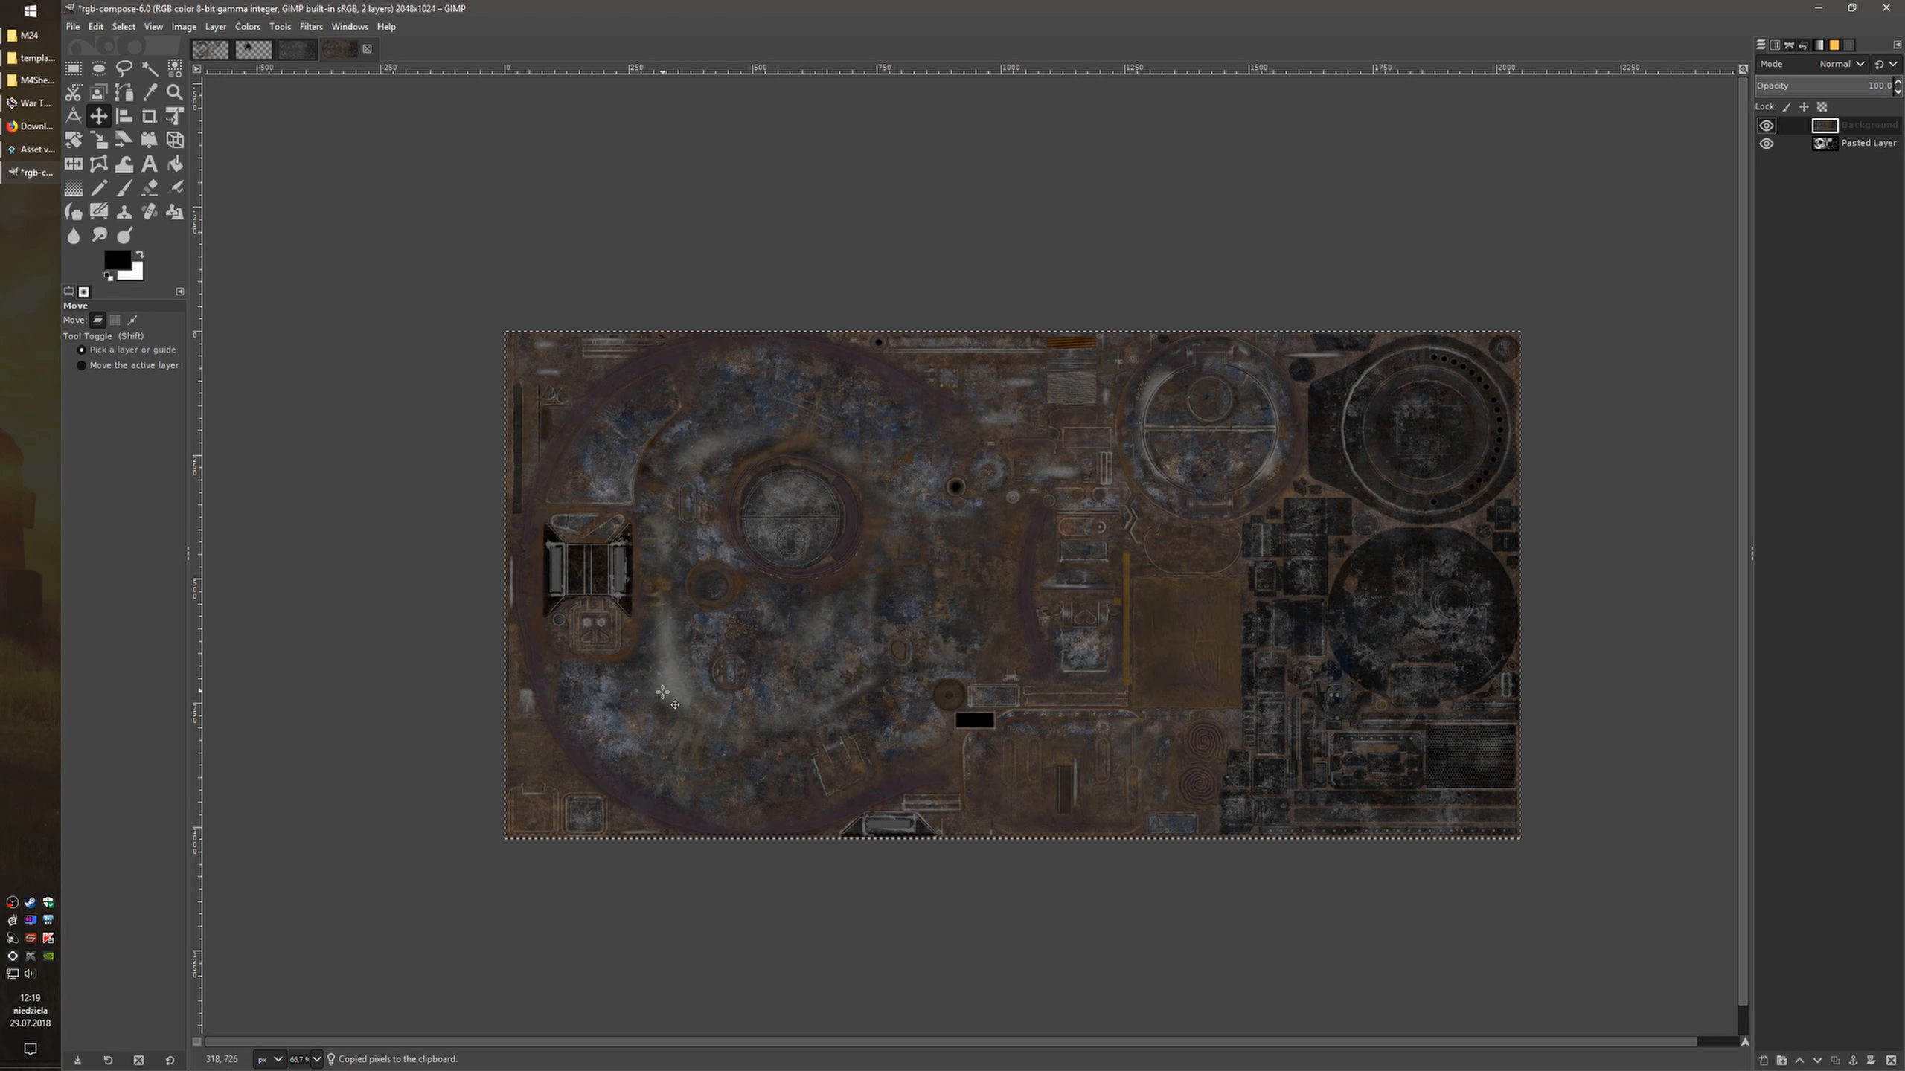
# Paste the copied texture into the m4_sherman_late_turret image as a new layer and place it below the cat logo layer
pyautogui.click(253, 49)
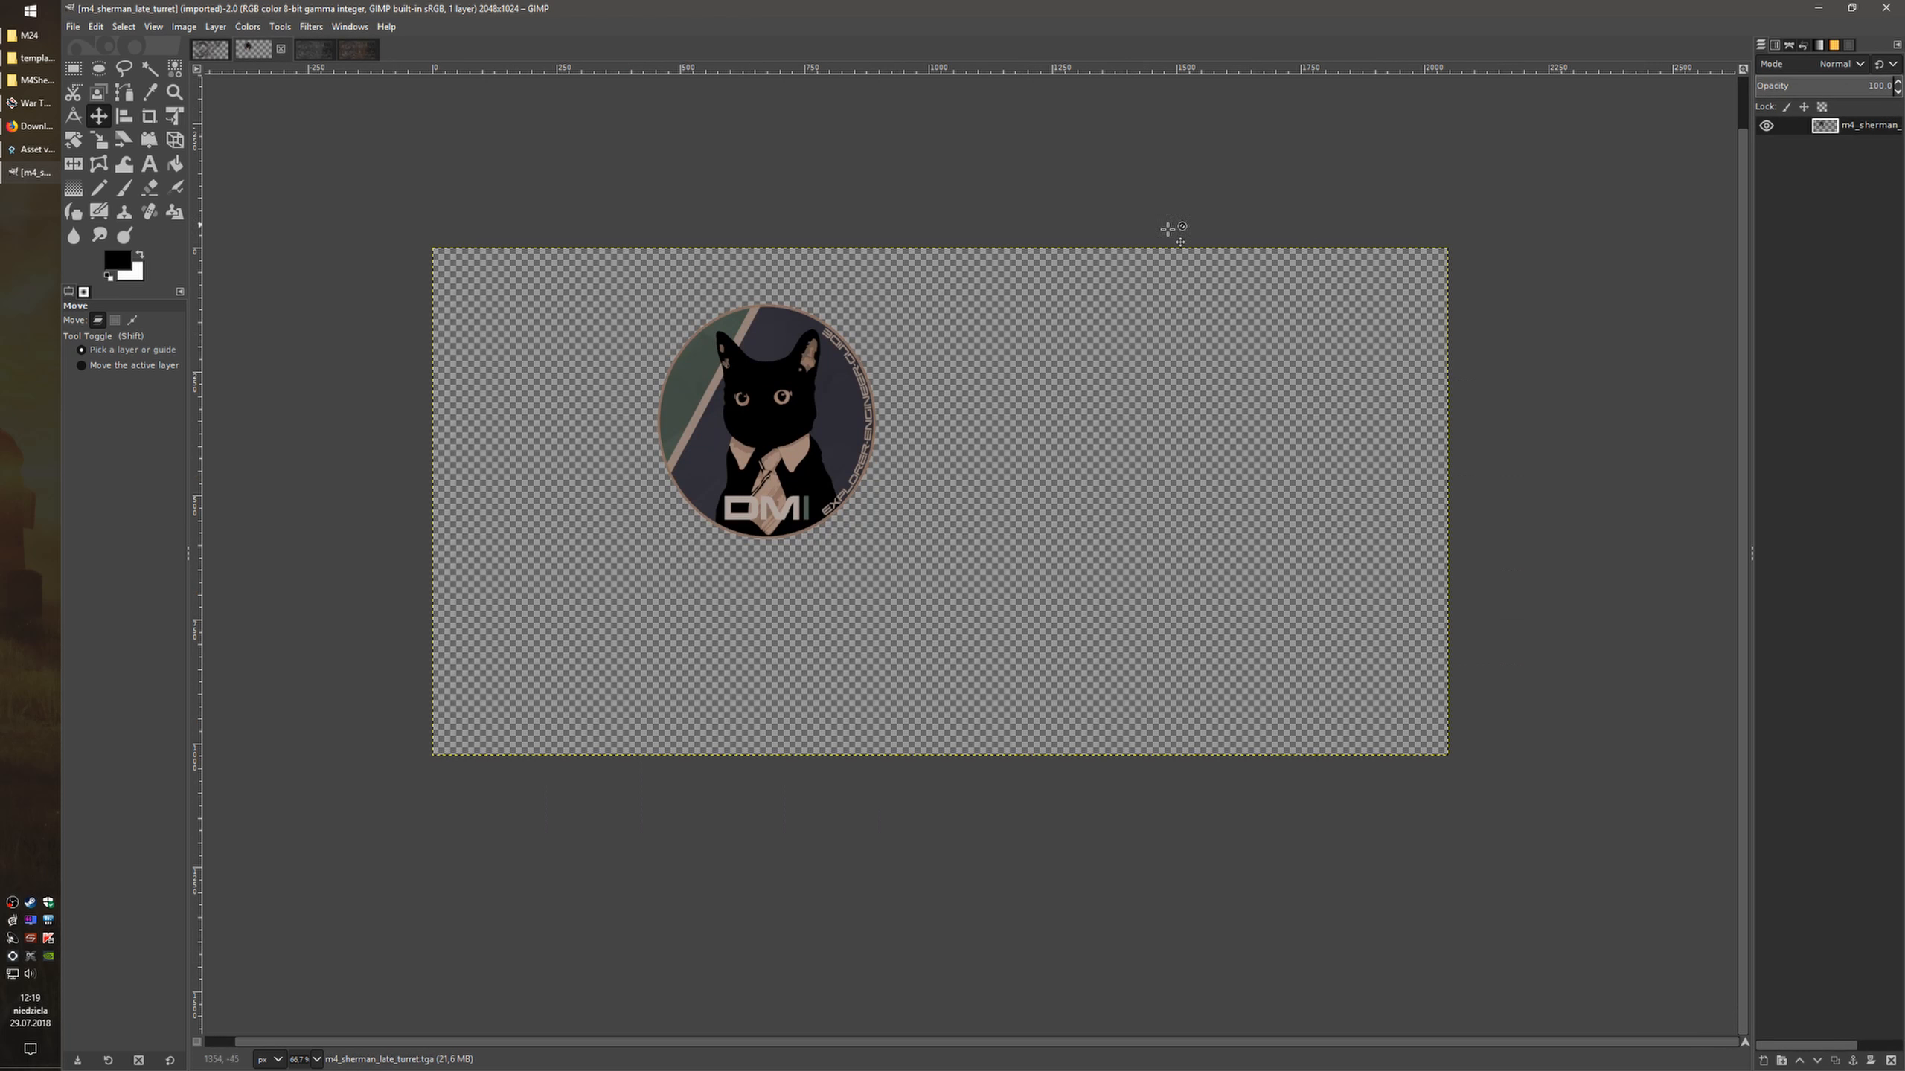
pyautogui.hotkey('ctrl', 'v')
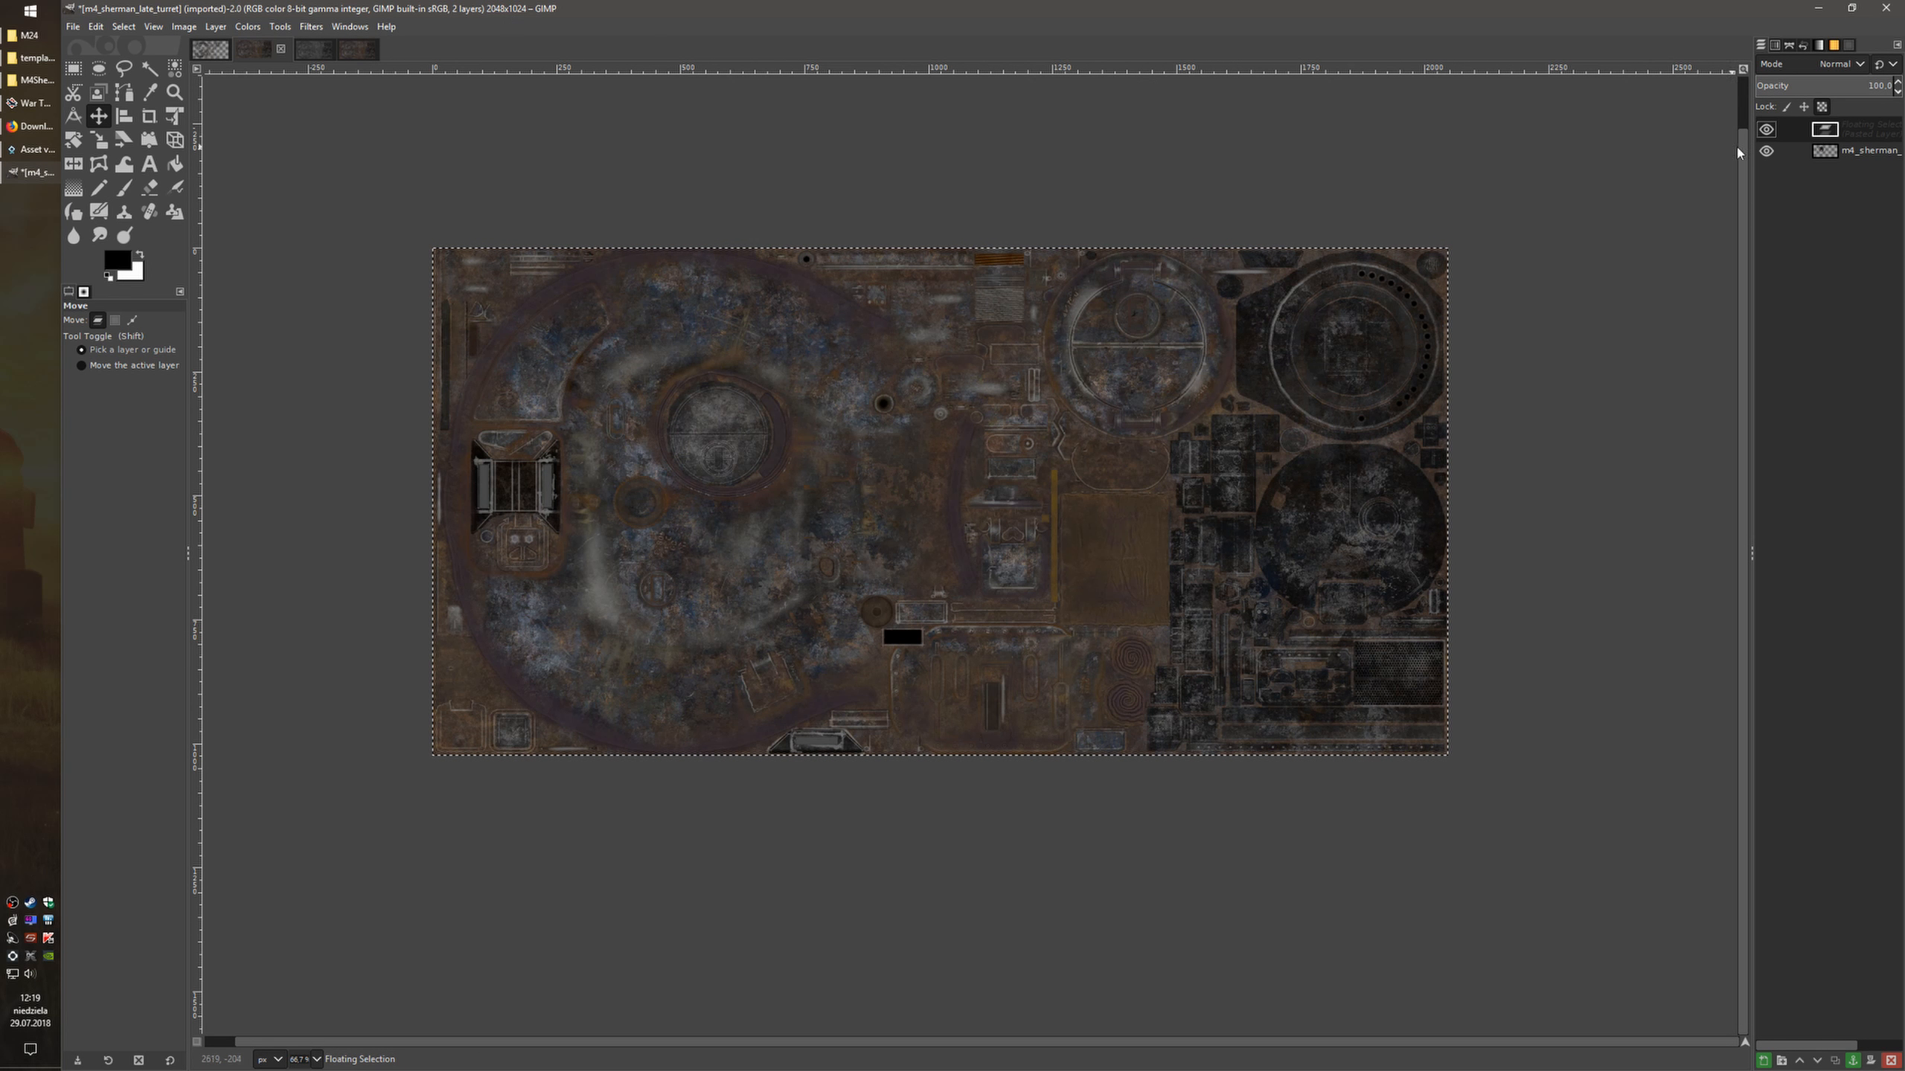
pyautogui.rightClick(1865, 126)
pyautogui.click(1785, 231)
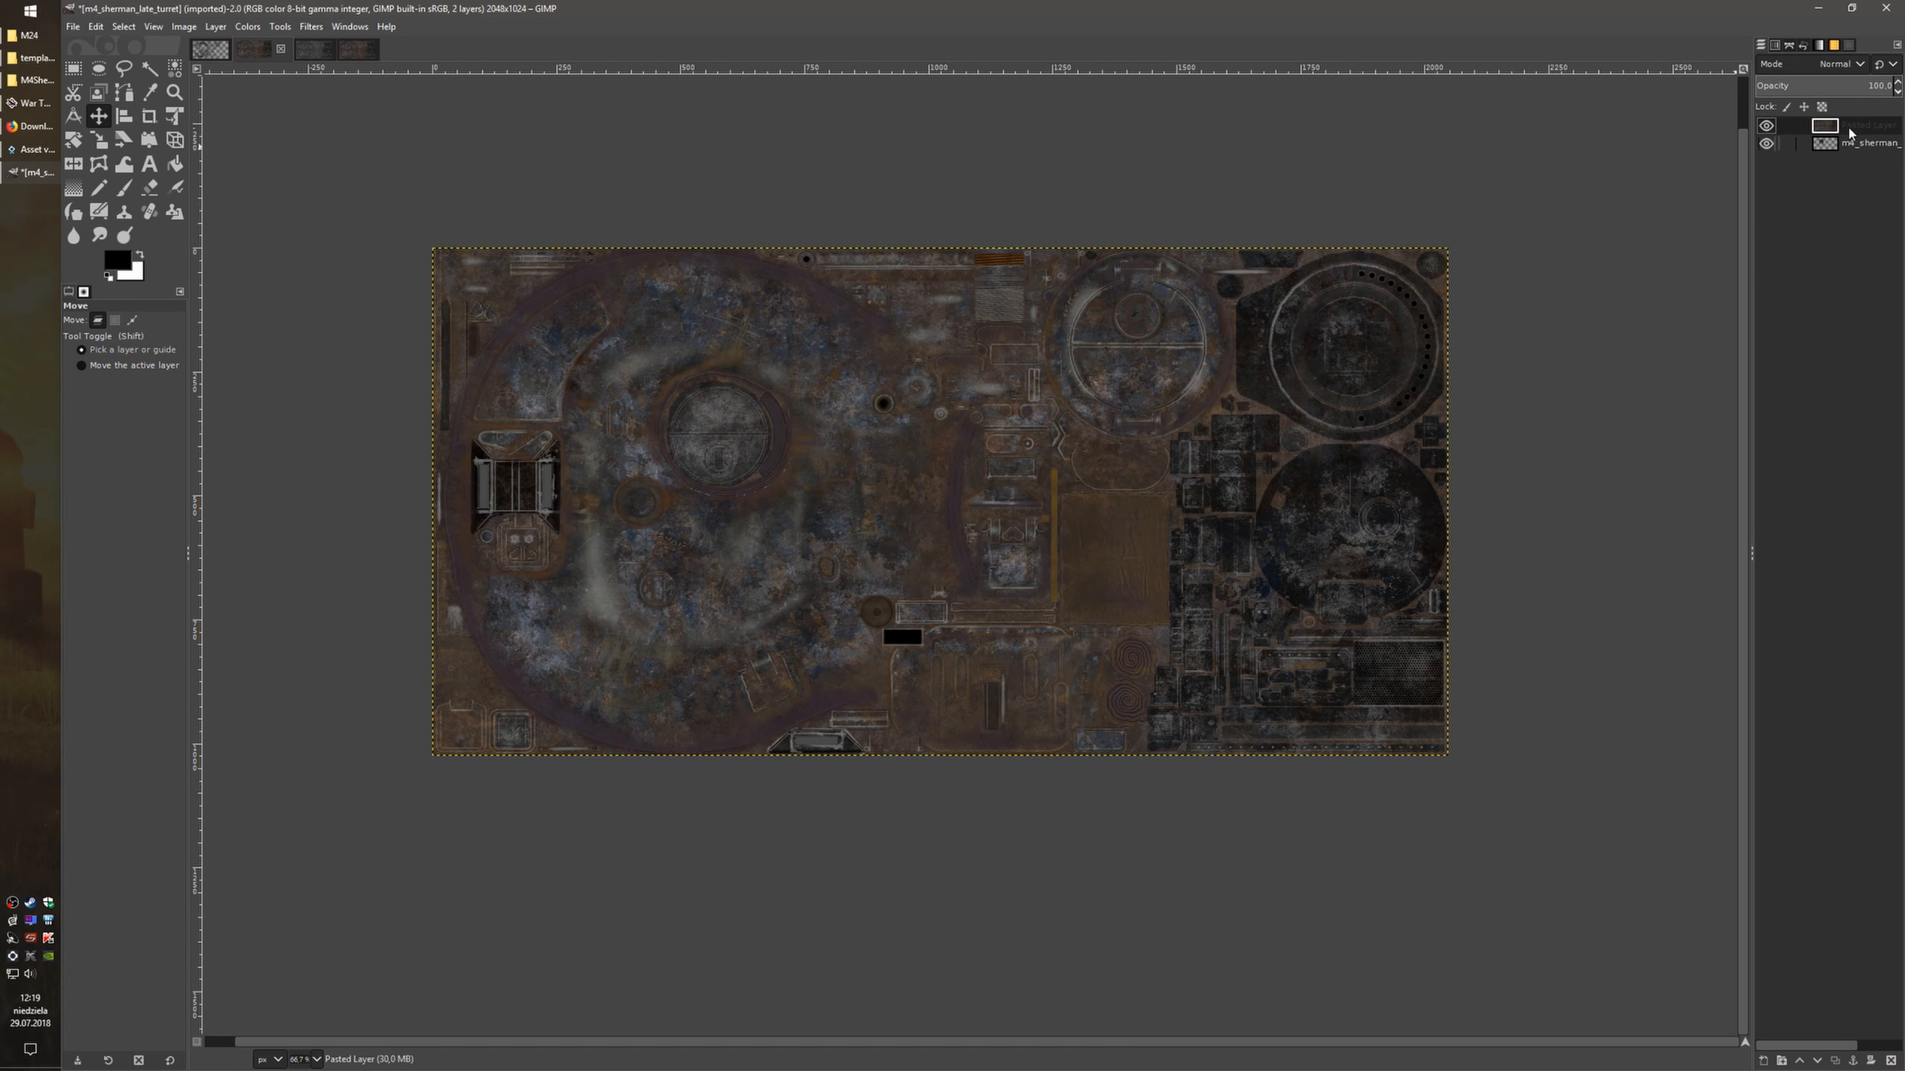
pyautogui.moveTo(1852, 125); pyautogui.dragTo(1852, 152)
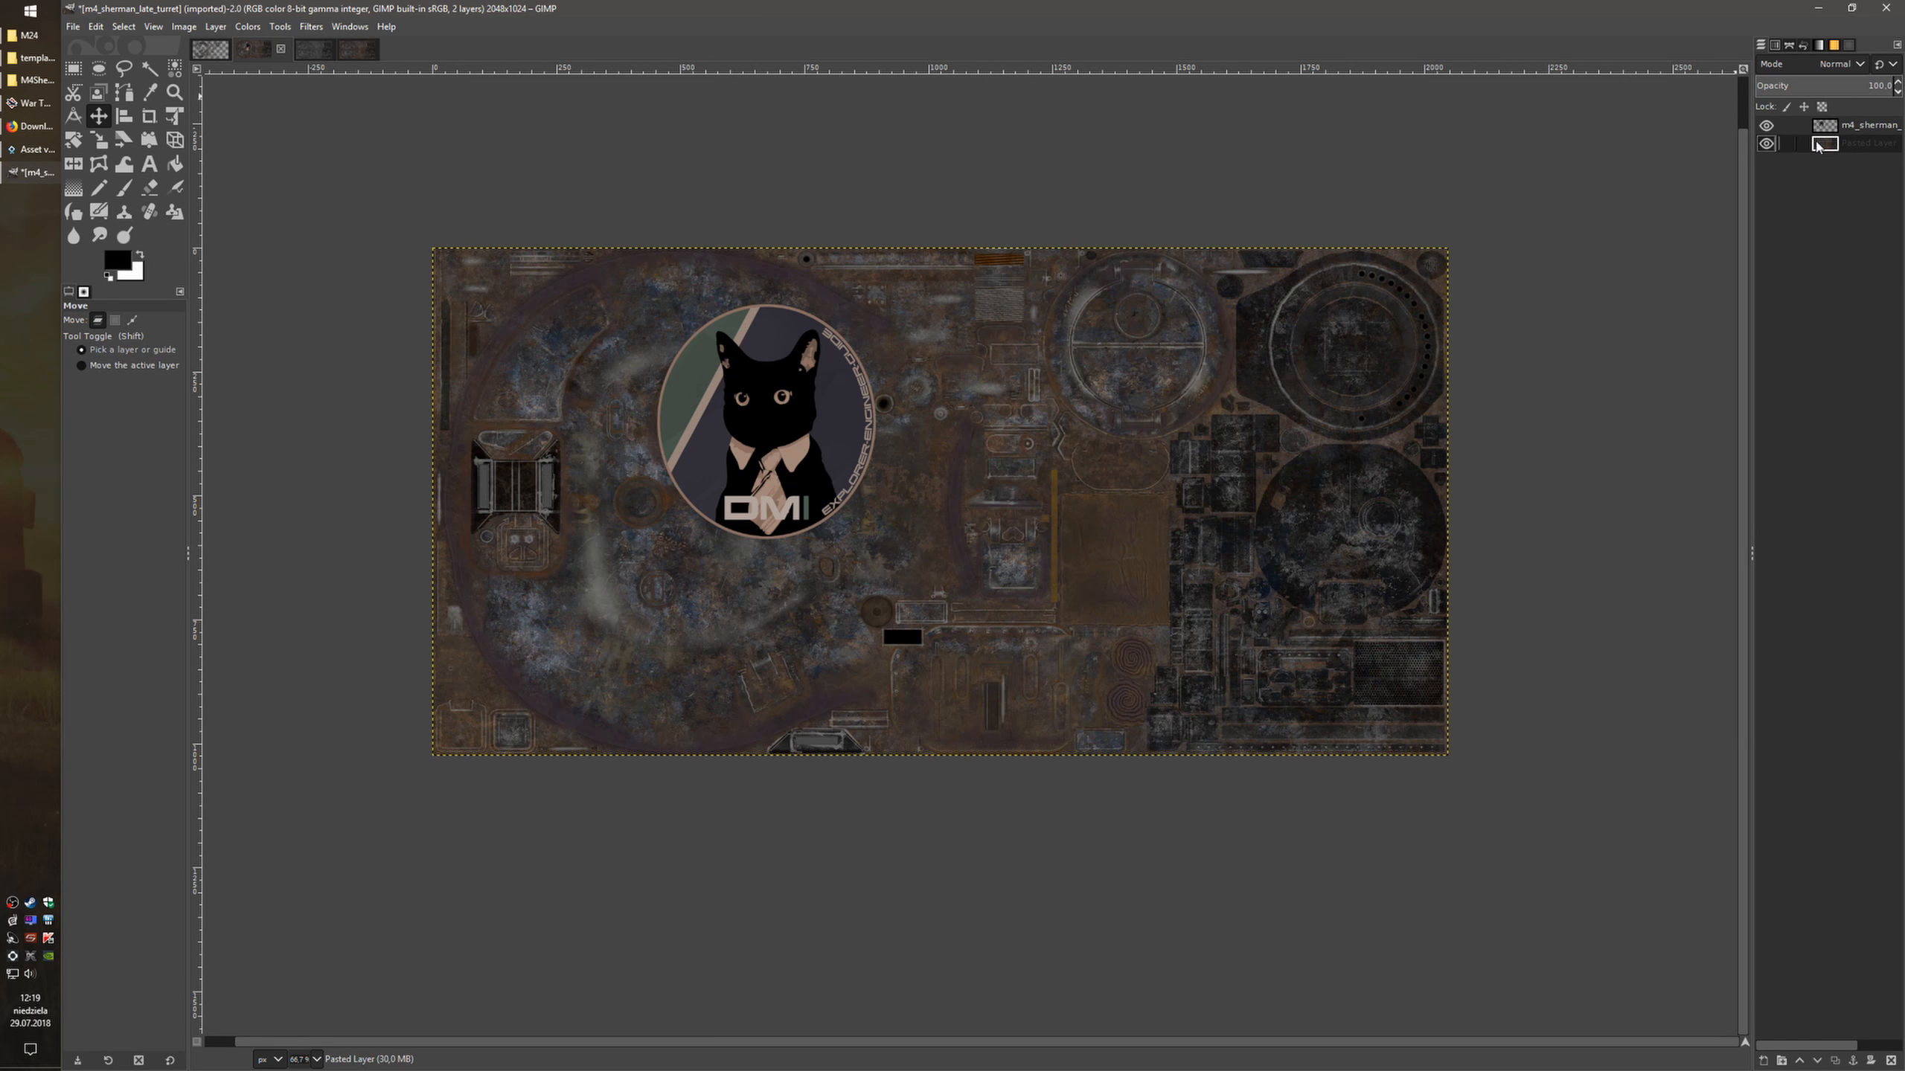
# Crop the m4_sherman_late_turret logo layer to its content and reposition the logo over the middle of the turret roof
pyautogui.click(1857, 127)
pyautogui.moveTo(765, 420); pyautogui.dragTo(733, 535)
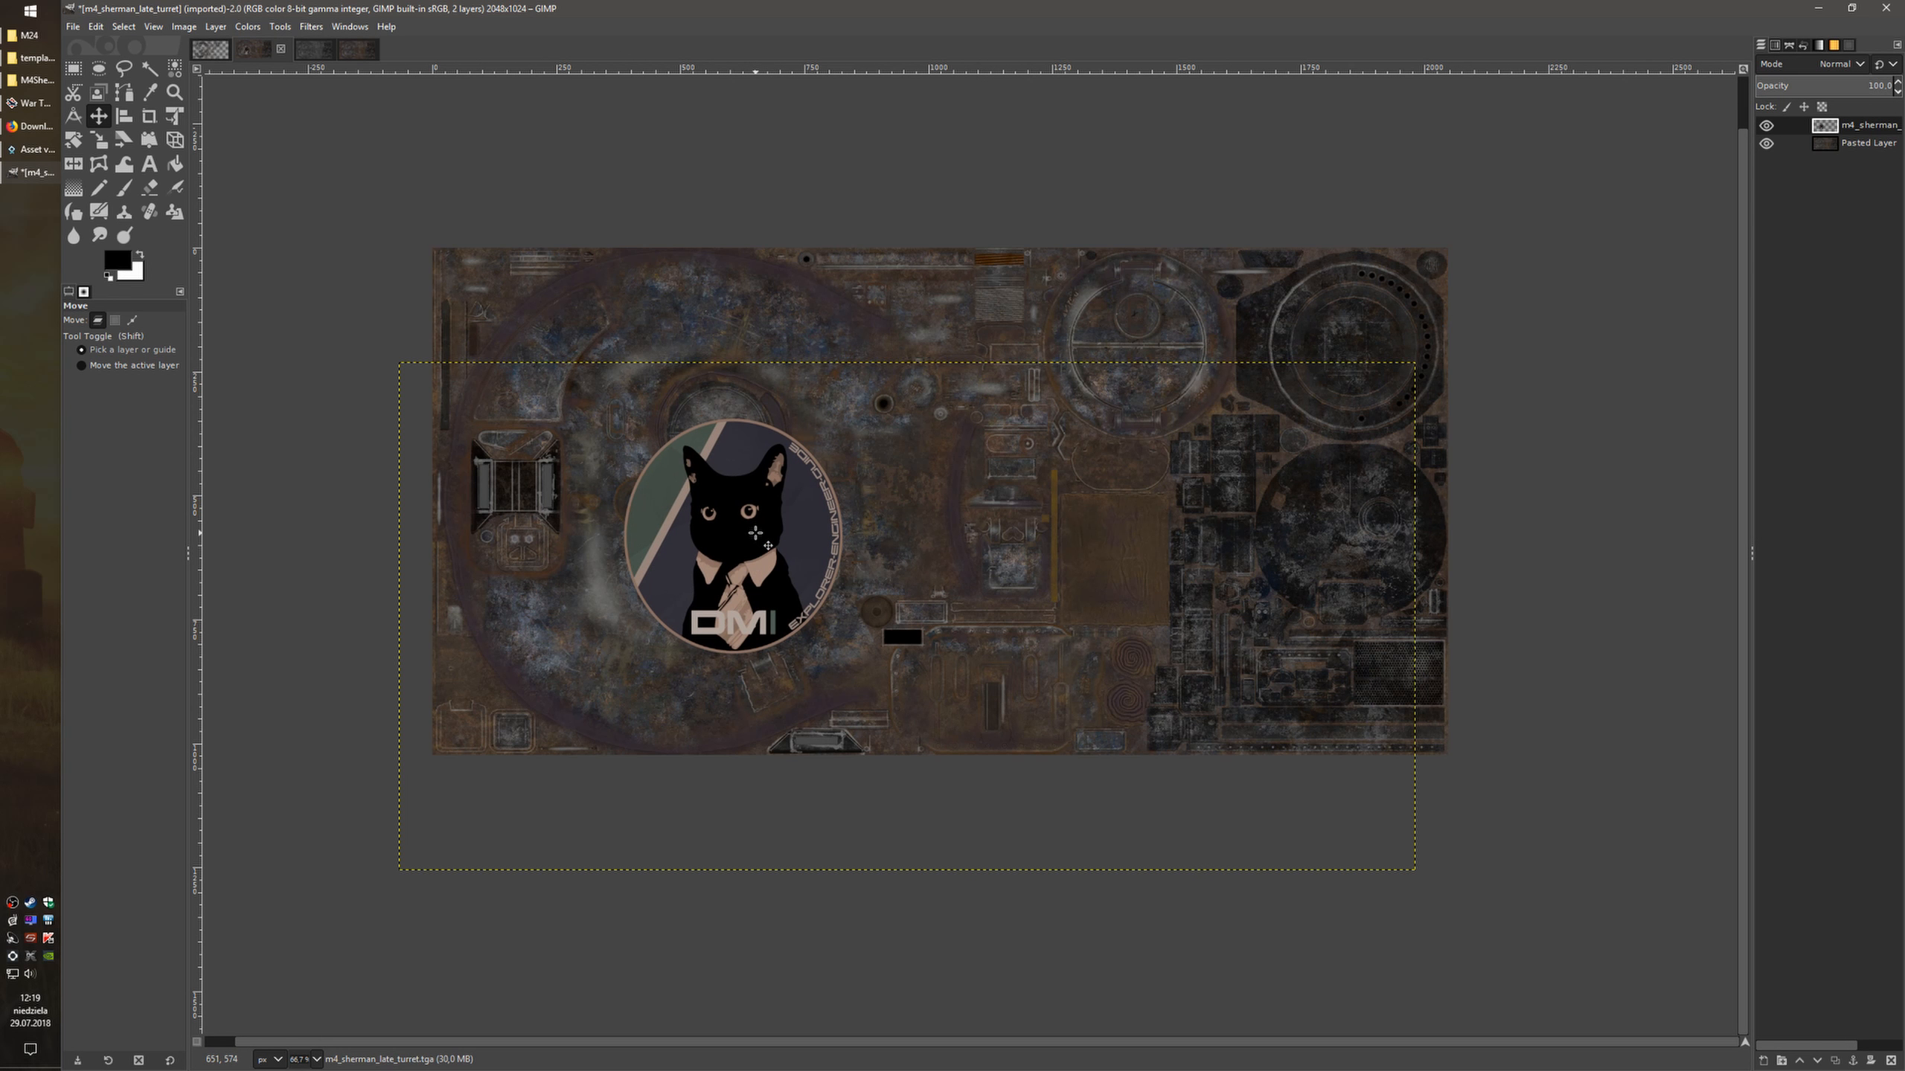
pyautogui.click(217, 30)
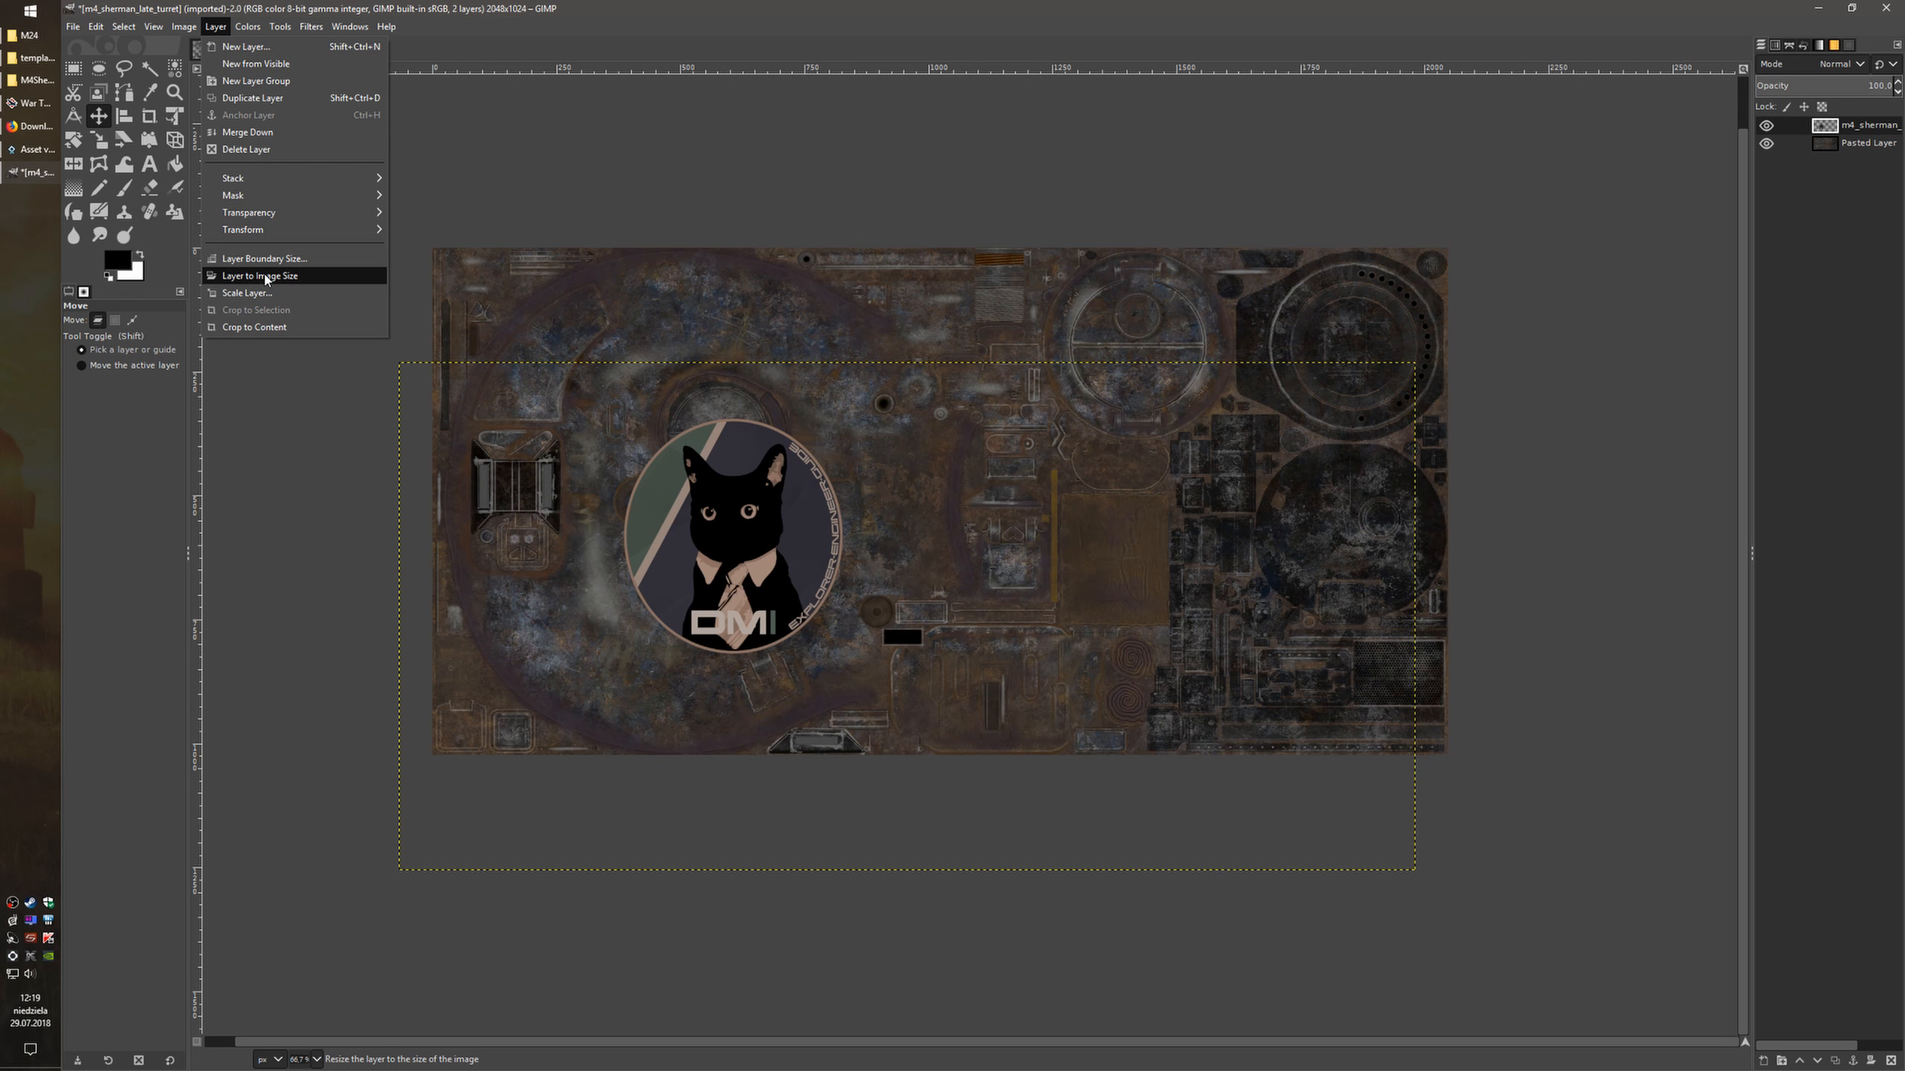
pyautogui.click(315, 329)
pyautogui.moveTo(772, 571)
pyautogui.mouseDown()
pyautogui.moveTo(1046, 494)
pyautogui.moveTo(713, 554)
pyautogui.moveTo(816, 516)
pyautogui.moveTo(850, 566)
pyautogui.moveTo(753, 546)
pyautogui.moveTo(759, 518)
pyautogui.moveTo(1208, 583)
pyautogui.moveTo(794, 552)
pyautogui.mouseUp()
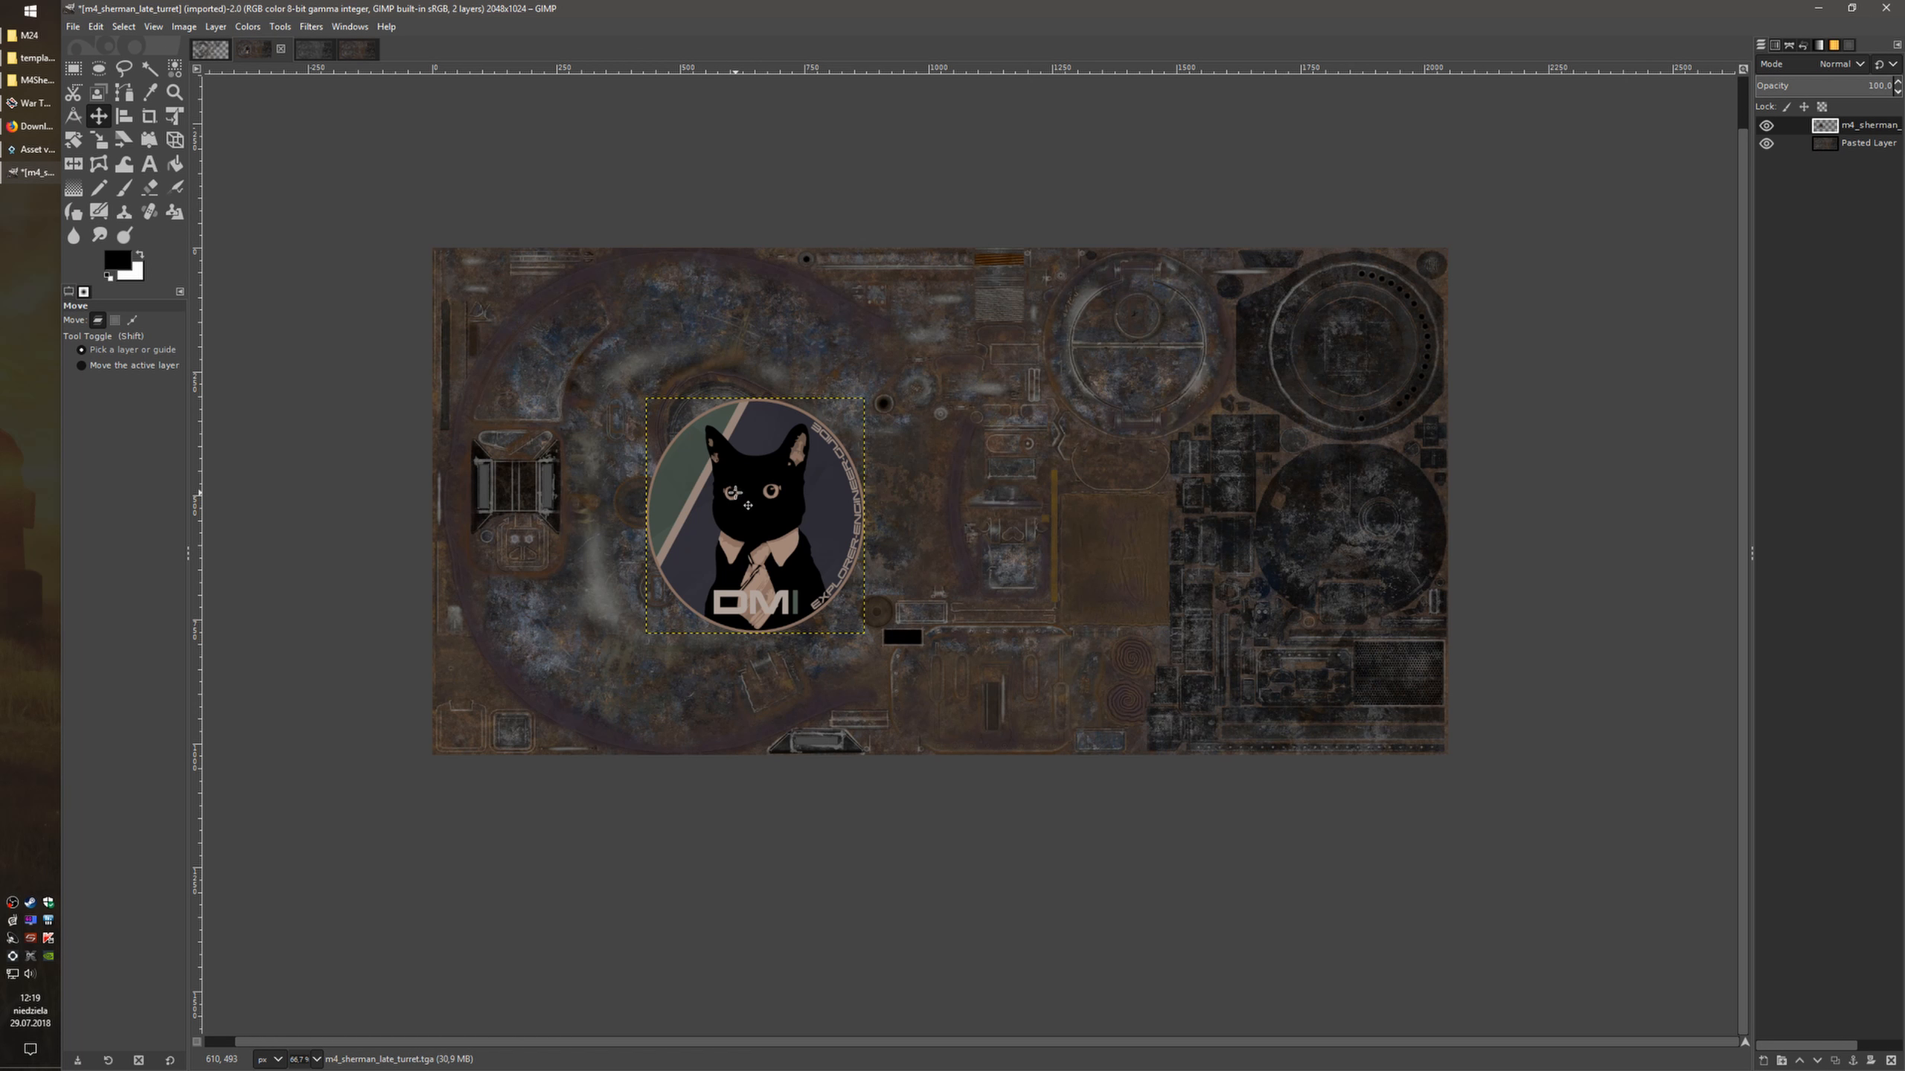
pyautogui.moveTo(723, 492); pyautogui.dragTo(693, 472)
# Rotate the cat logo layer by -90 degrees around its center
pyautogui.hotkey('shift', 'r')
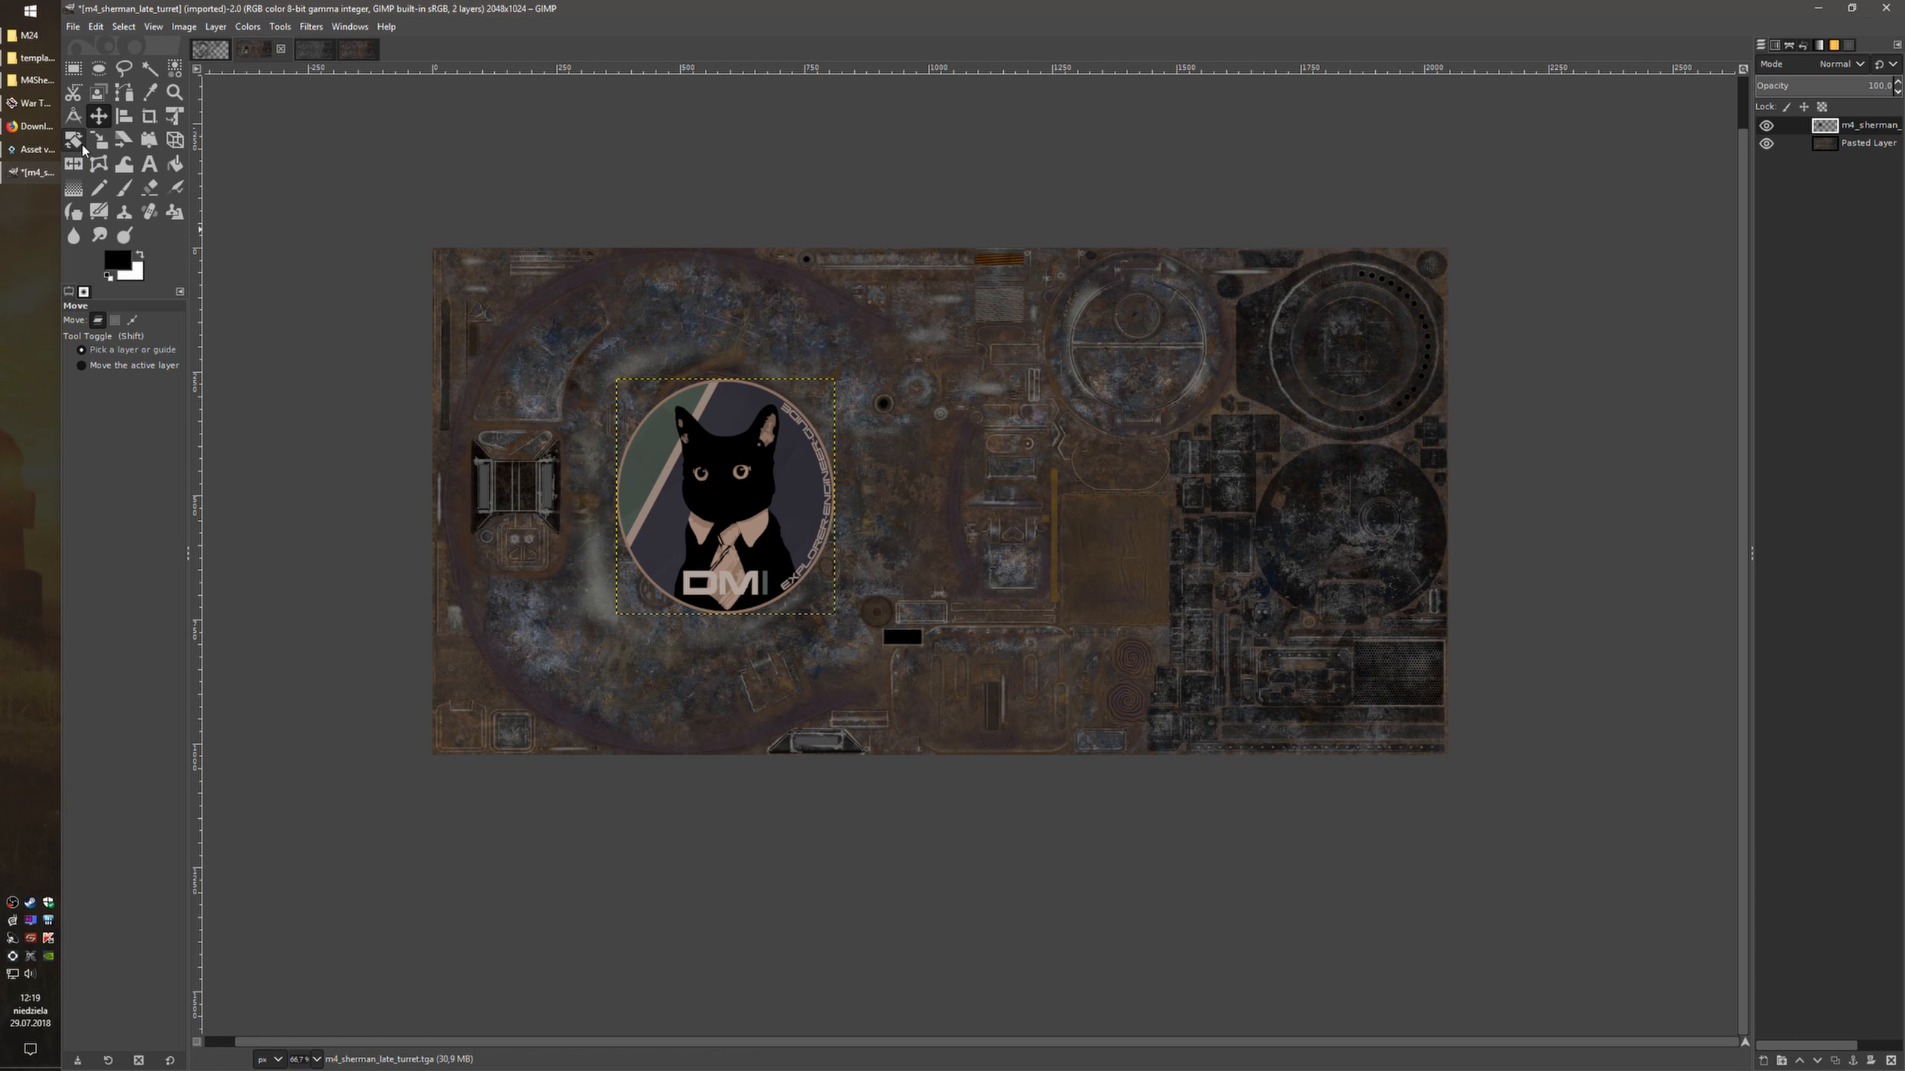
pyautogui.click(742, 470)
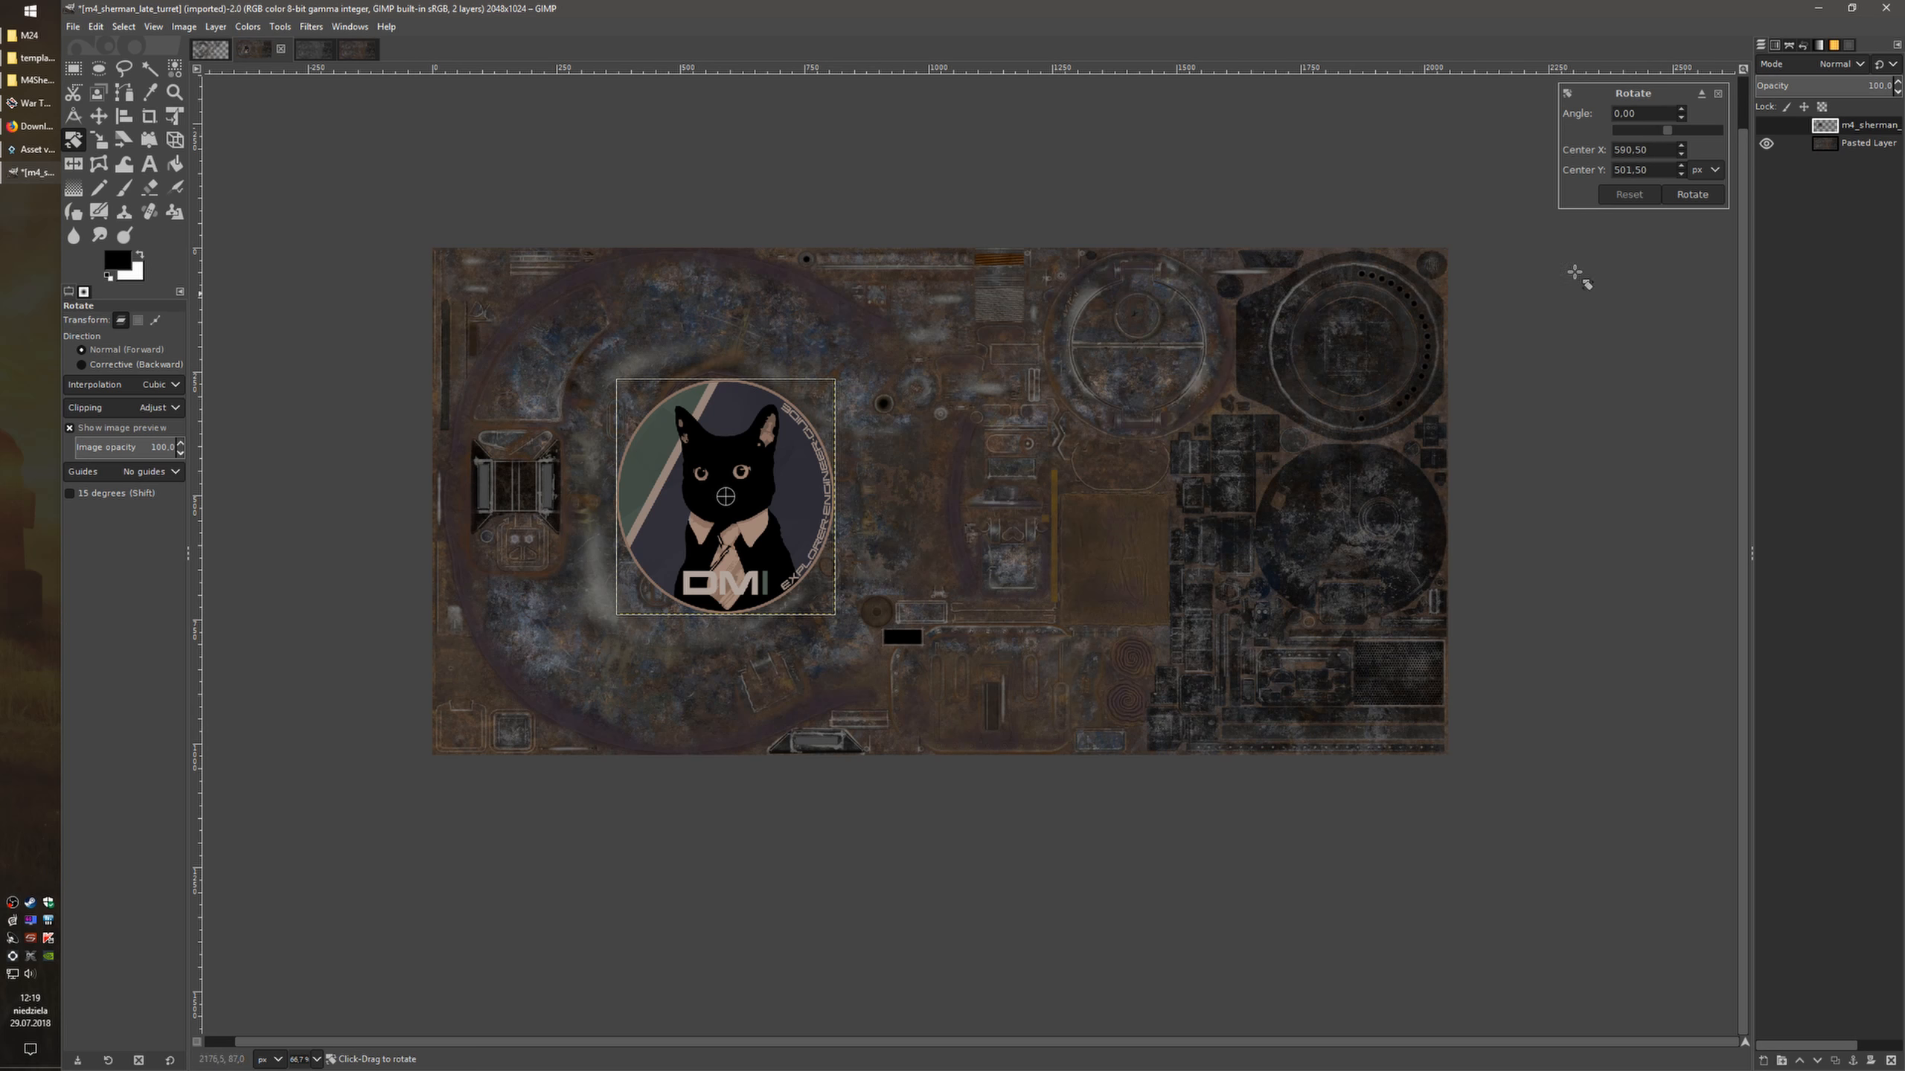
pyautogui.moveTo(754, 415); pyautogui.dragTo(696, 482)
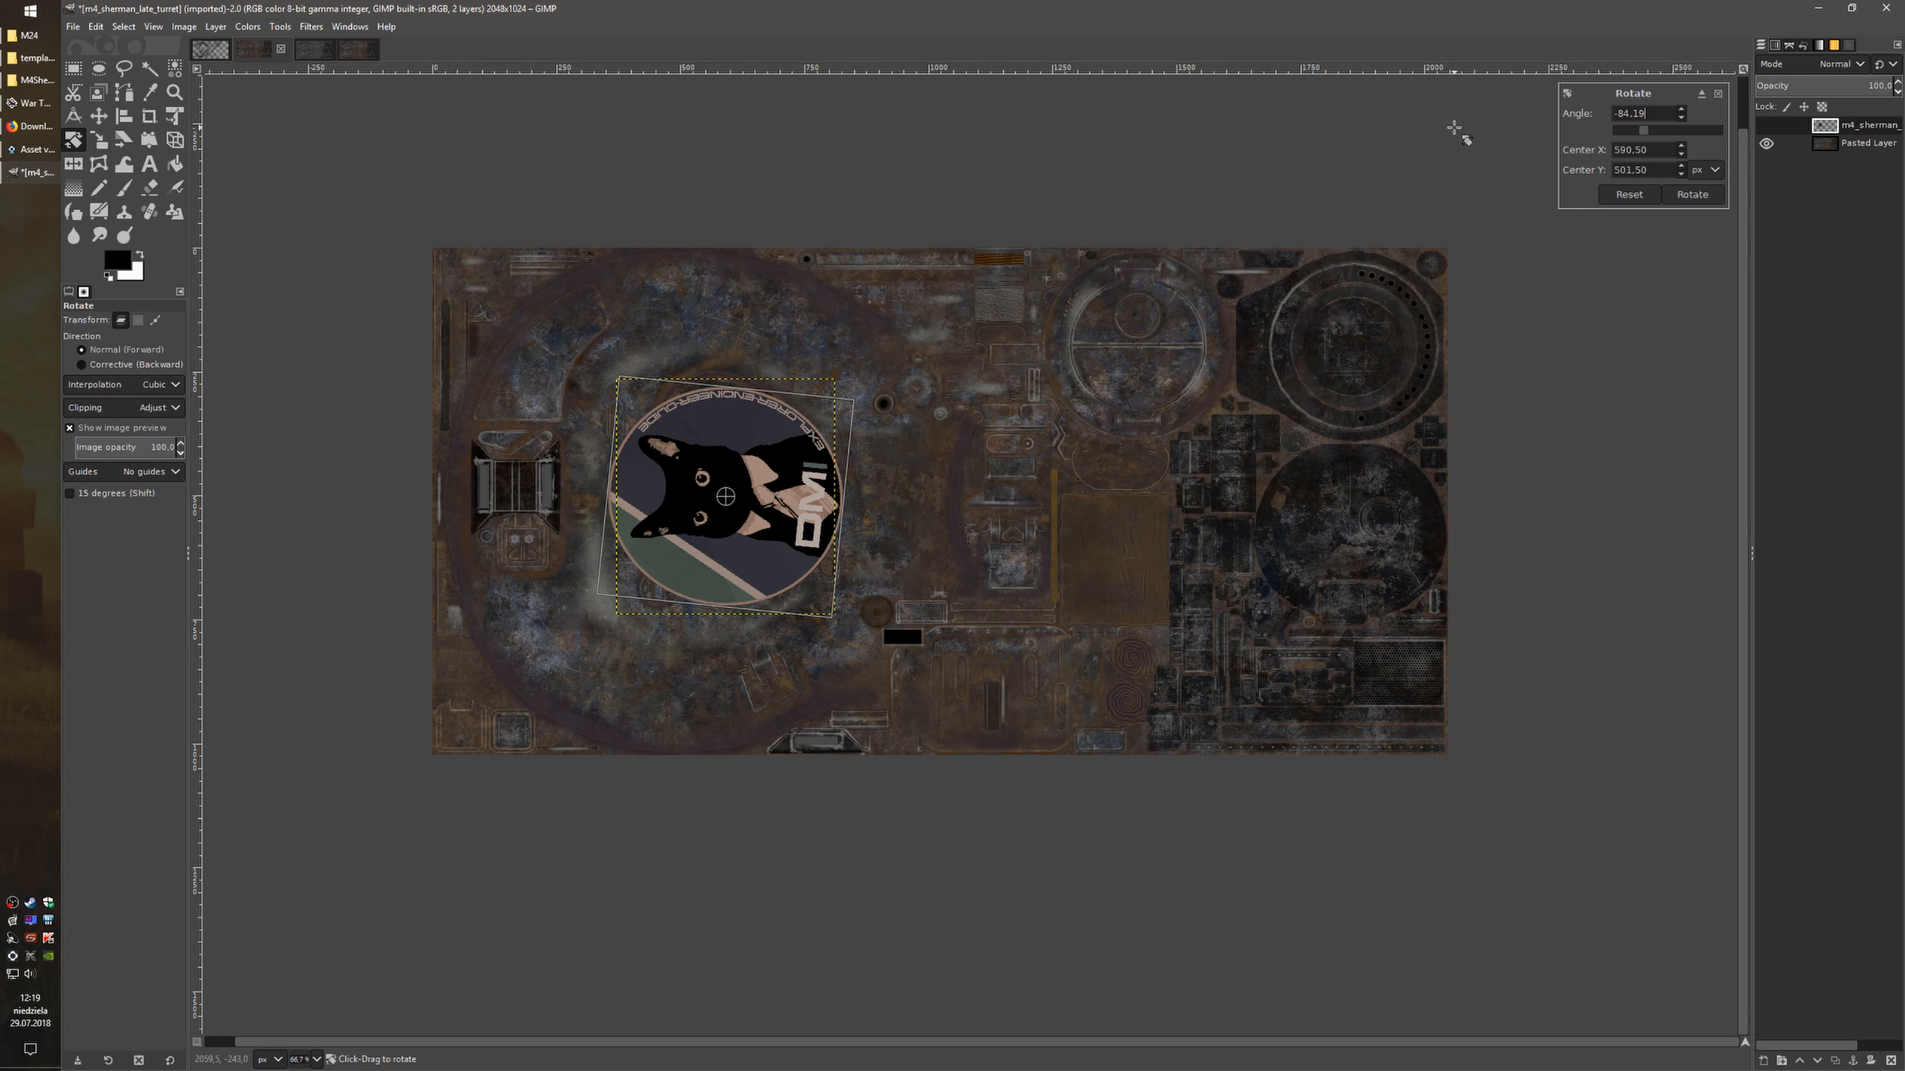
pyautogui.moveTo(1655, 116); pyautogui.dragTo(1607, 120)
pyautogui.write('90')
pyautogui.press('Return')
pyautogui.click(1628, 196)
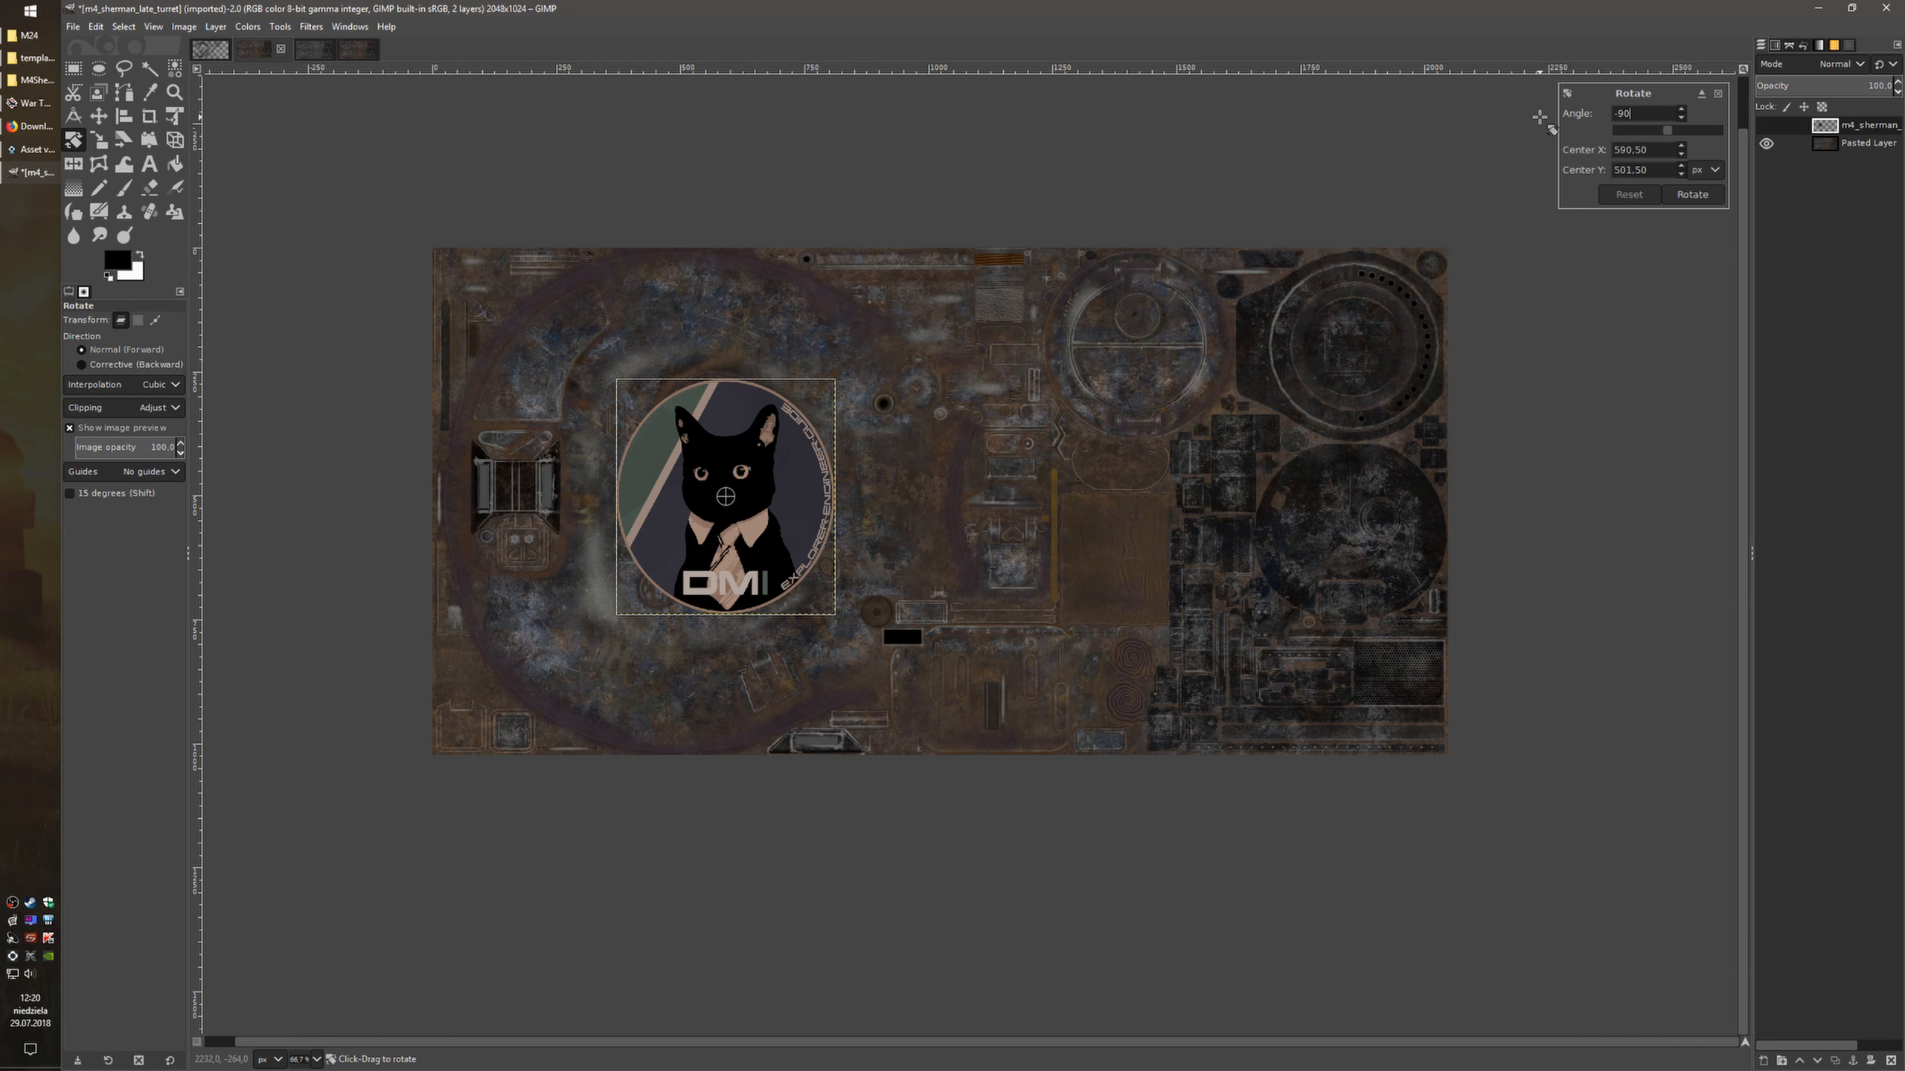
pyautogui.press('Return')
pyautogui.click(1689, 196)
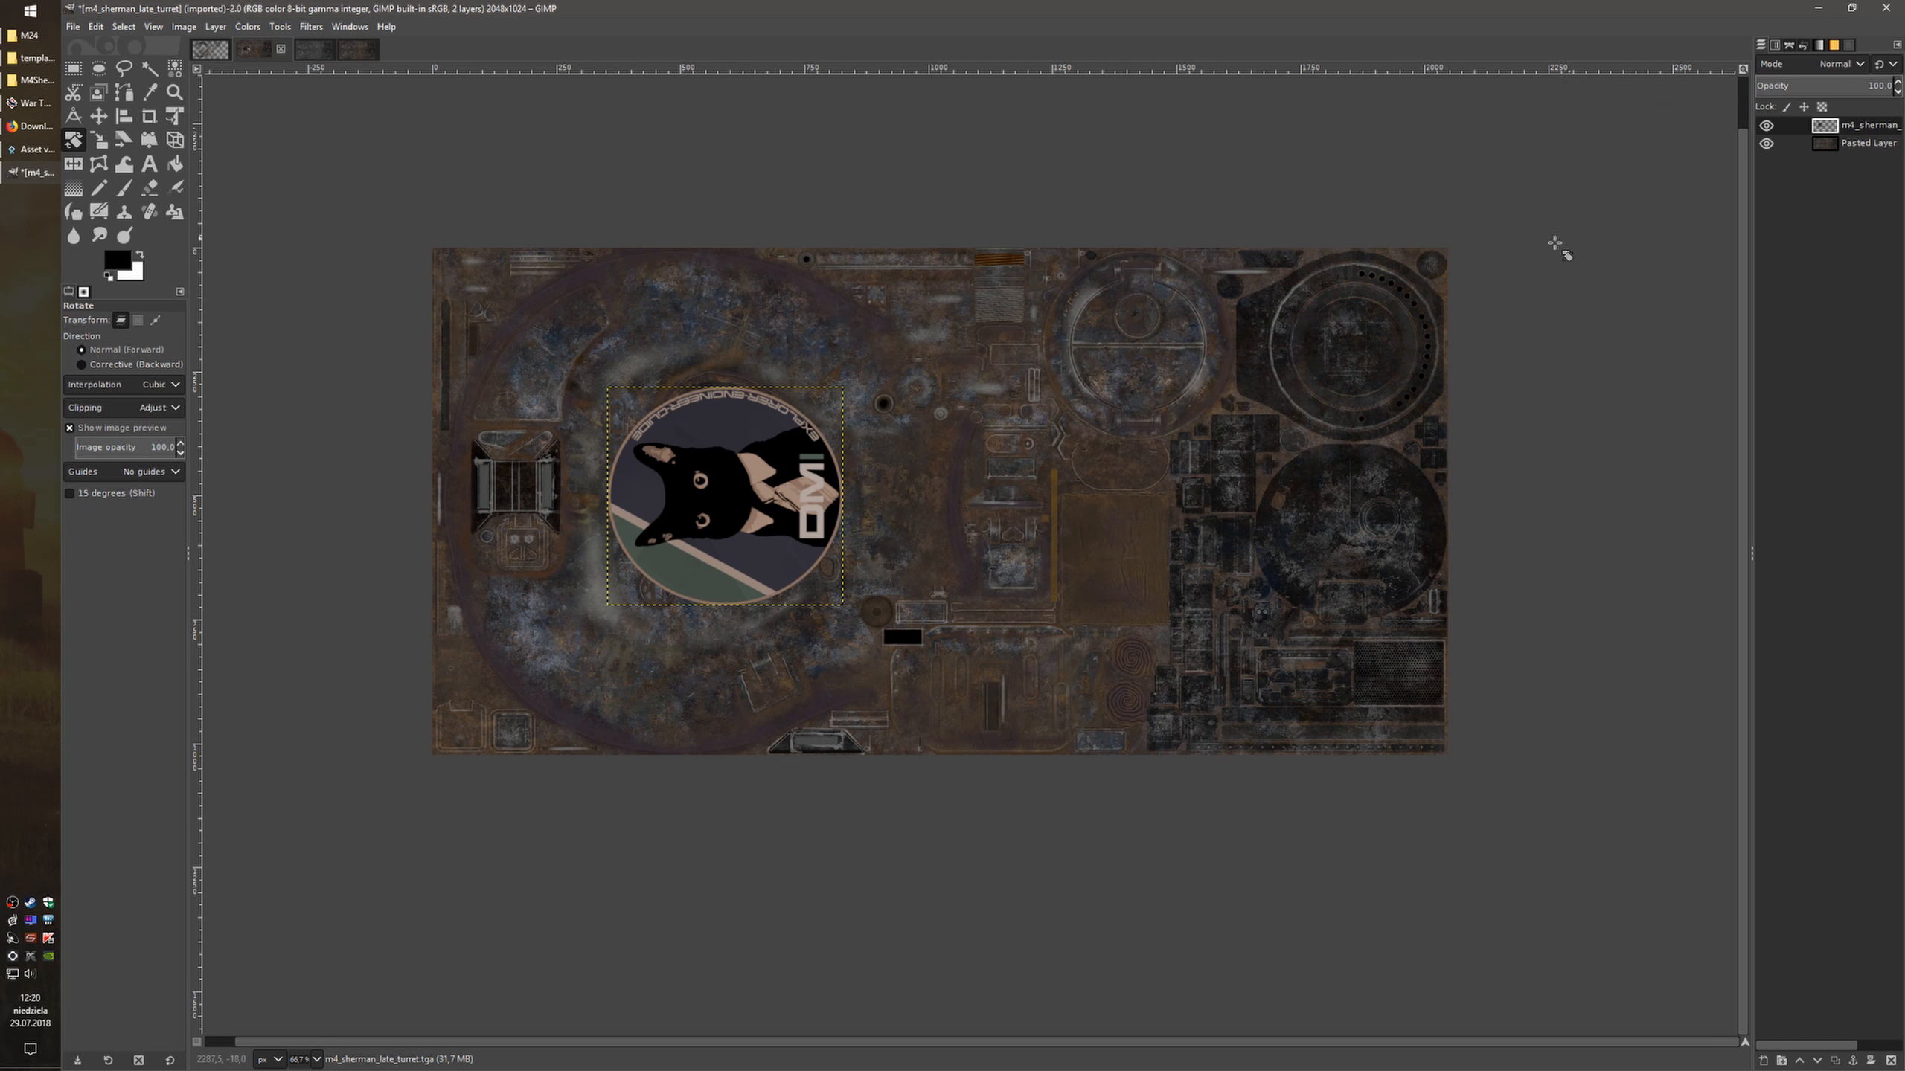
# Scale the rotated logo to 480 × 480 px and move it beside the turret roof so the texture underneath is uncovered
pyautogui.click(100, 143)
pyautogui.click(723, 462)
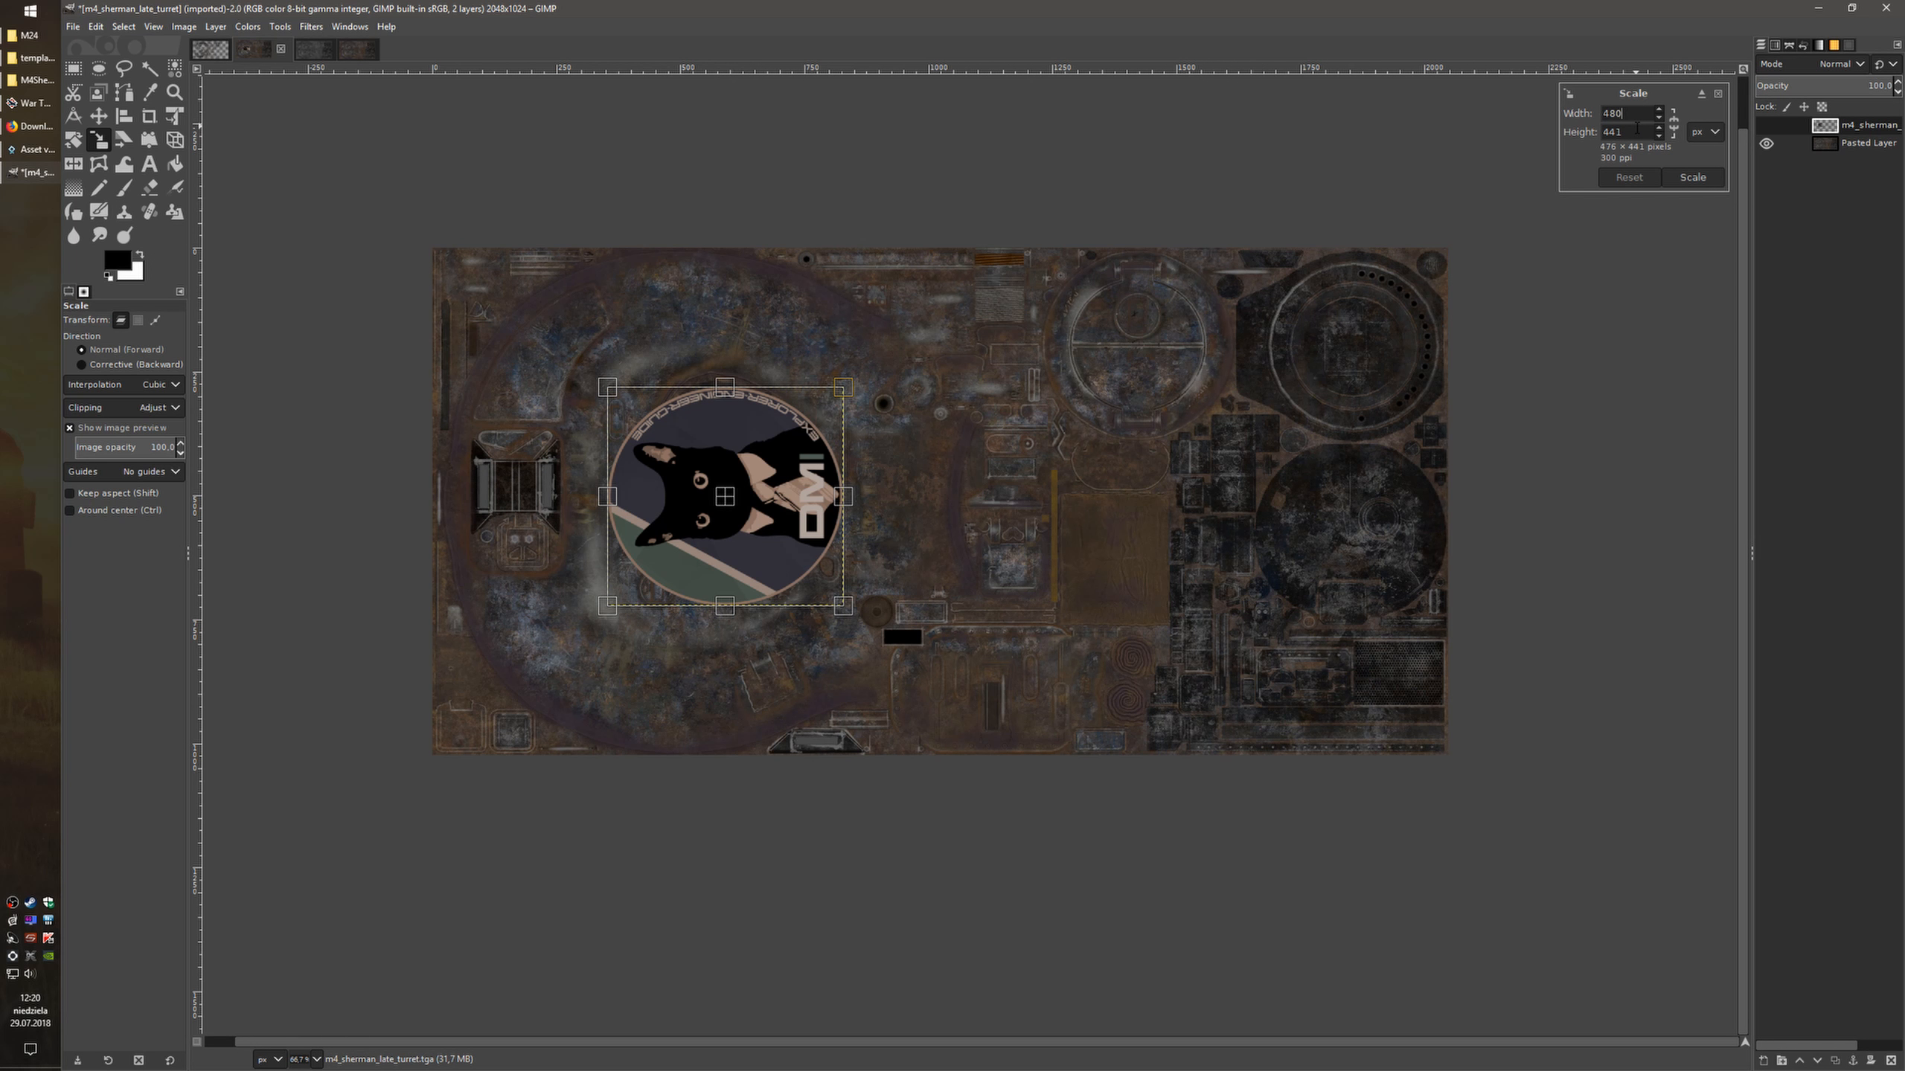
pyautogui.press('Tab')
pyautogui.write('480')
pyautogui.press('Tab')
pyautogui.click(1701, 182)
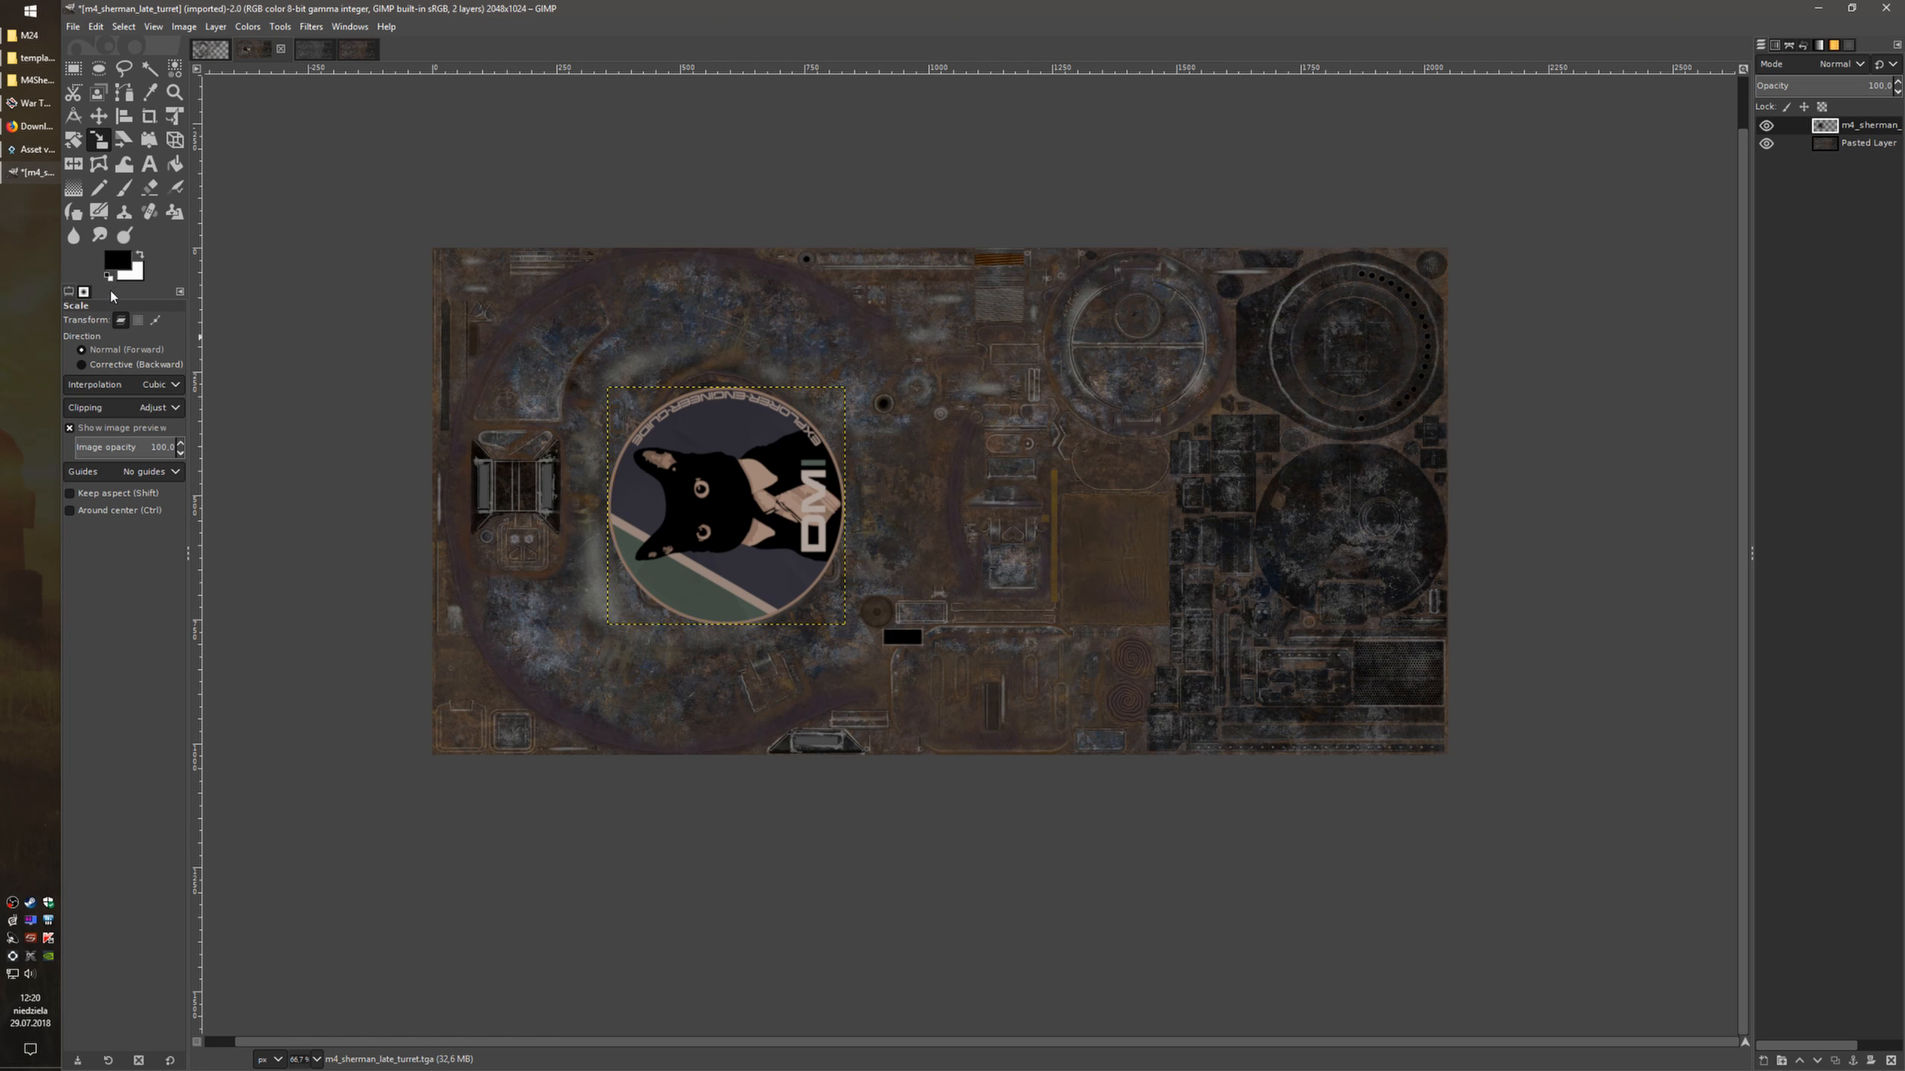
pyautogui.click(98, 116)
pyautogui.moveTo(723, 526); pyautogui.dragTo(1006, 574)
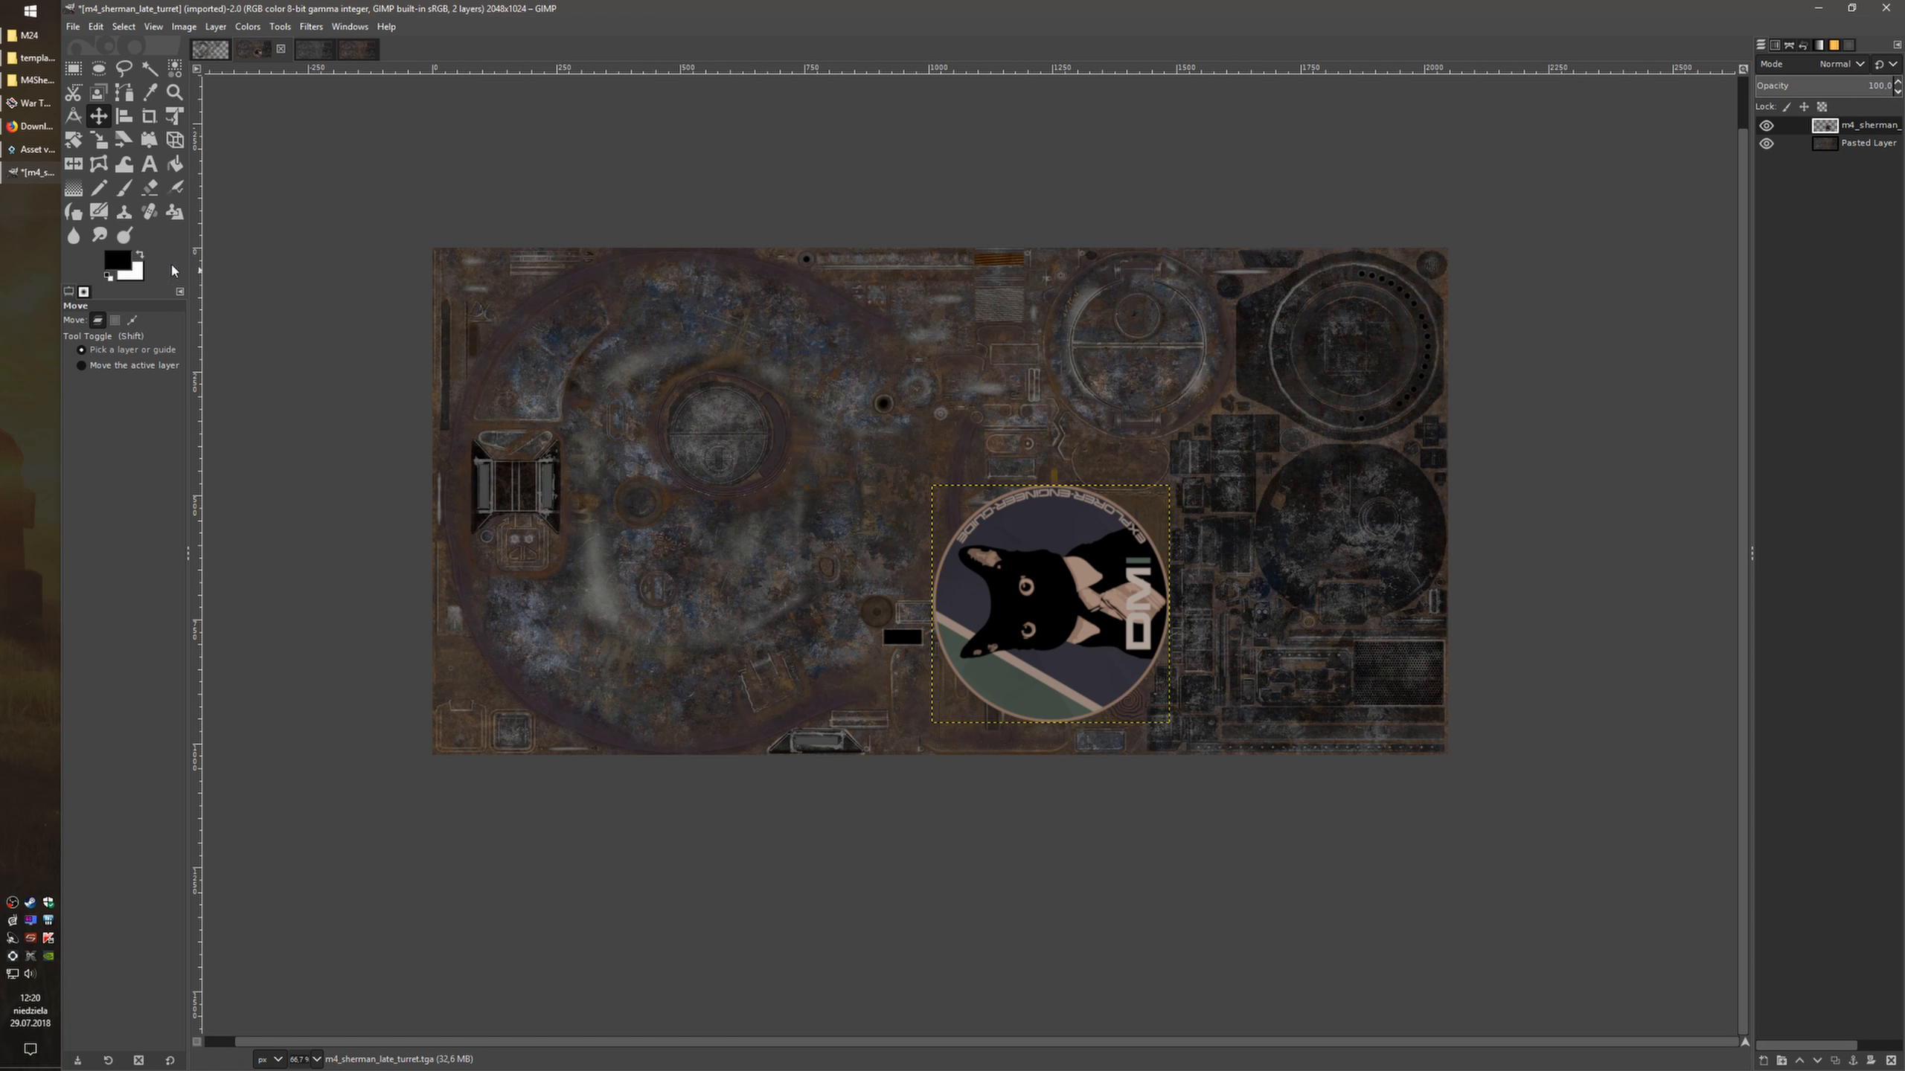
# Switch to War Thunder and examine the logo's placement on the M4 turret roof from several angles
pyautogui.click(30, 103)
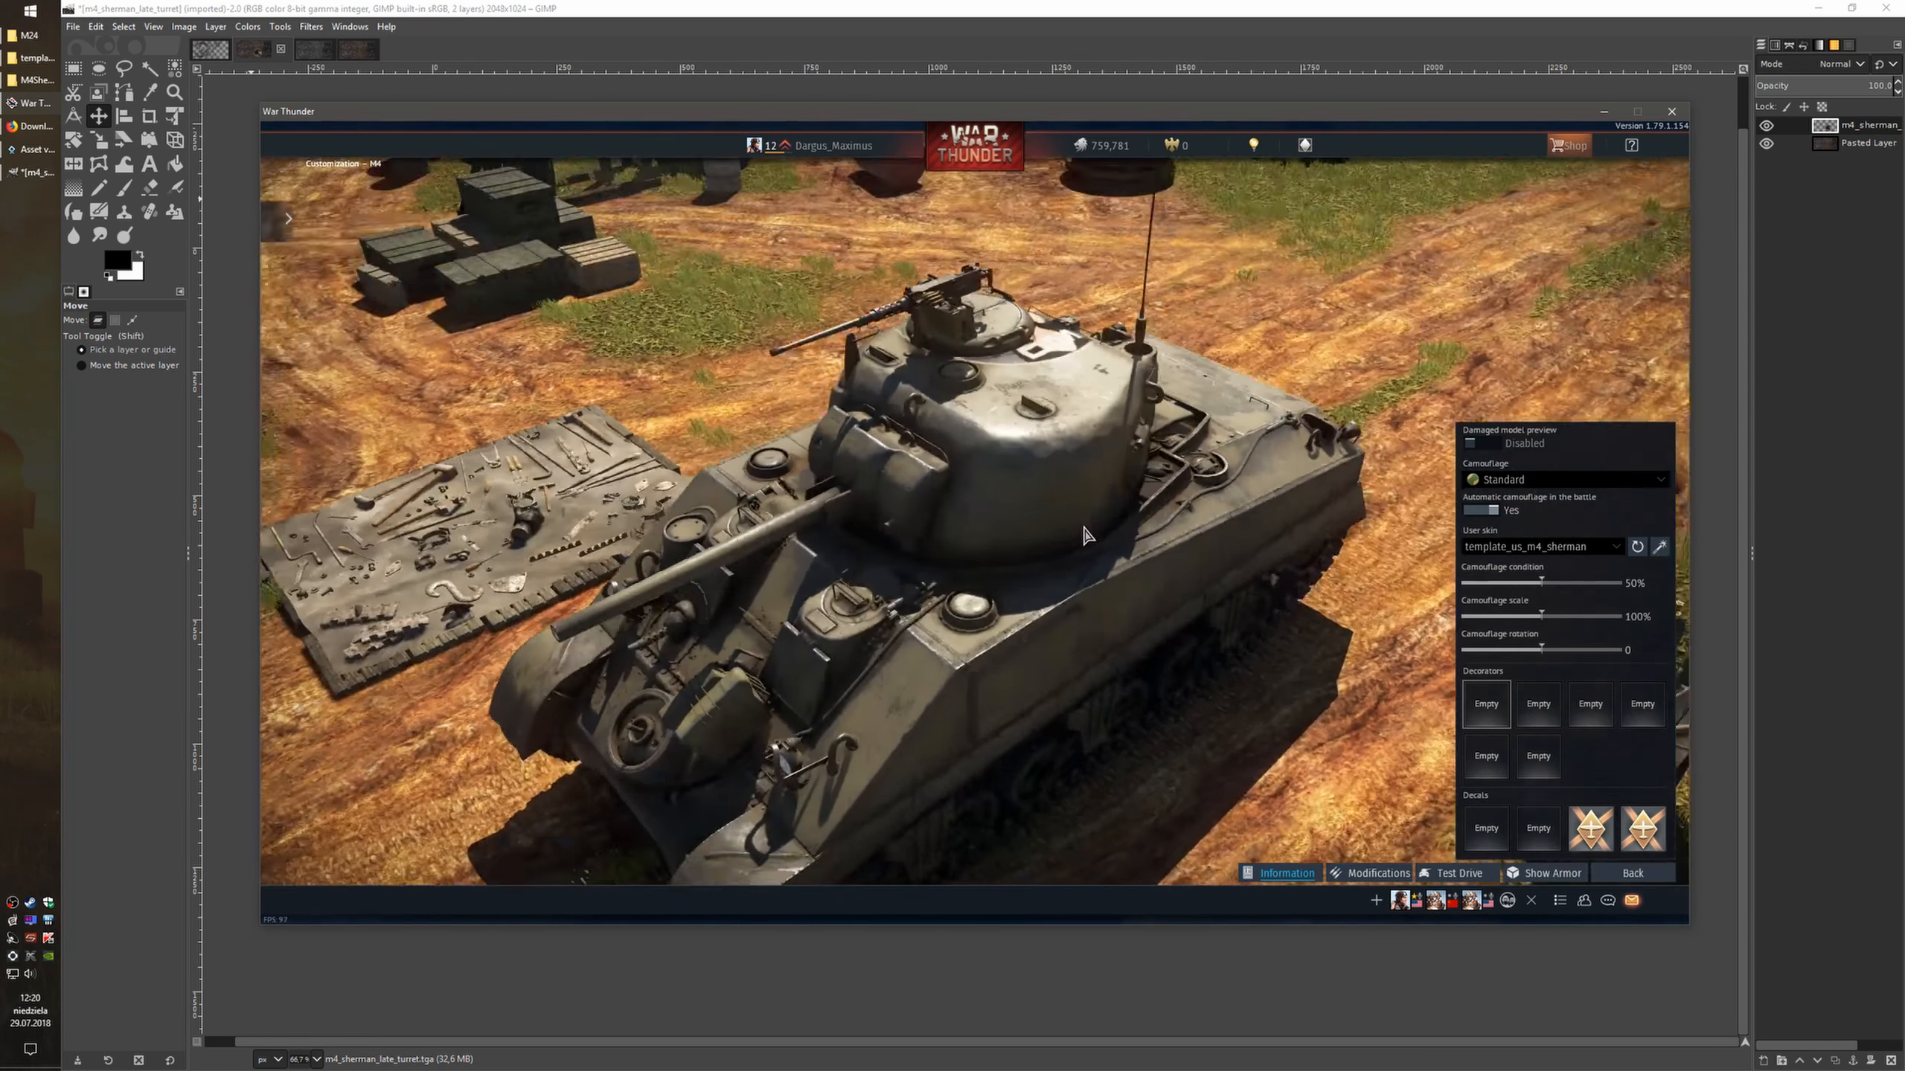
pyautogui.moveTo(1084, 527); pyautogui.dragTo(1002, 497)
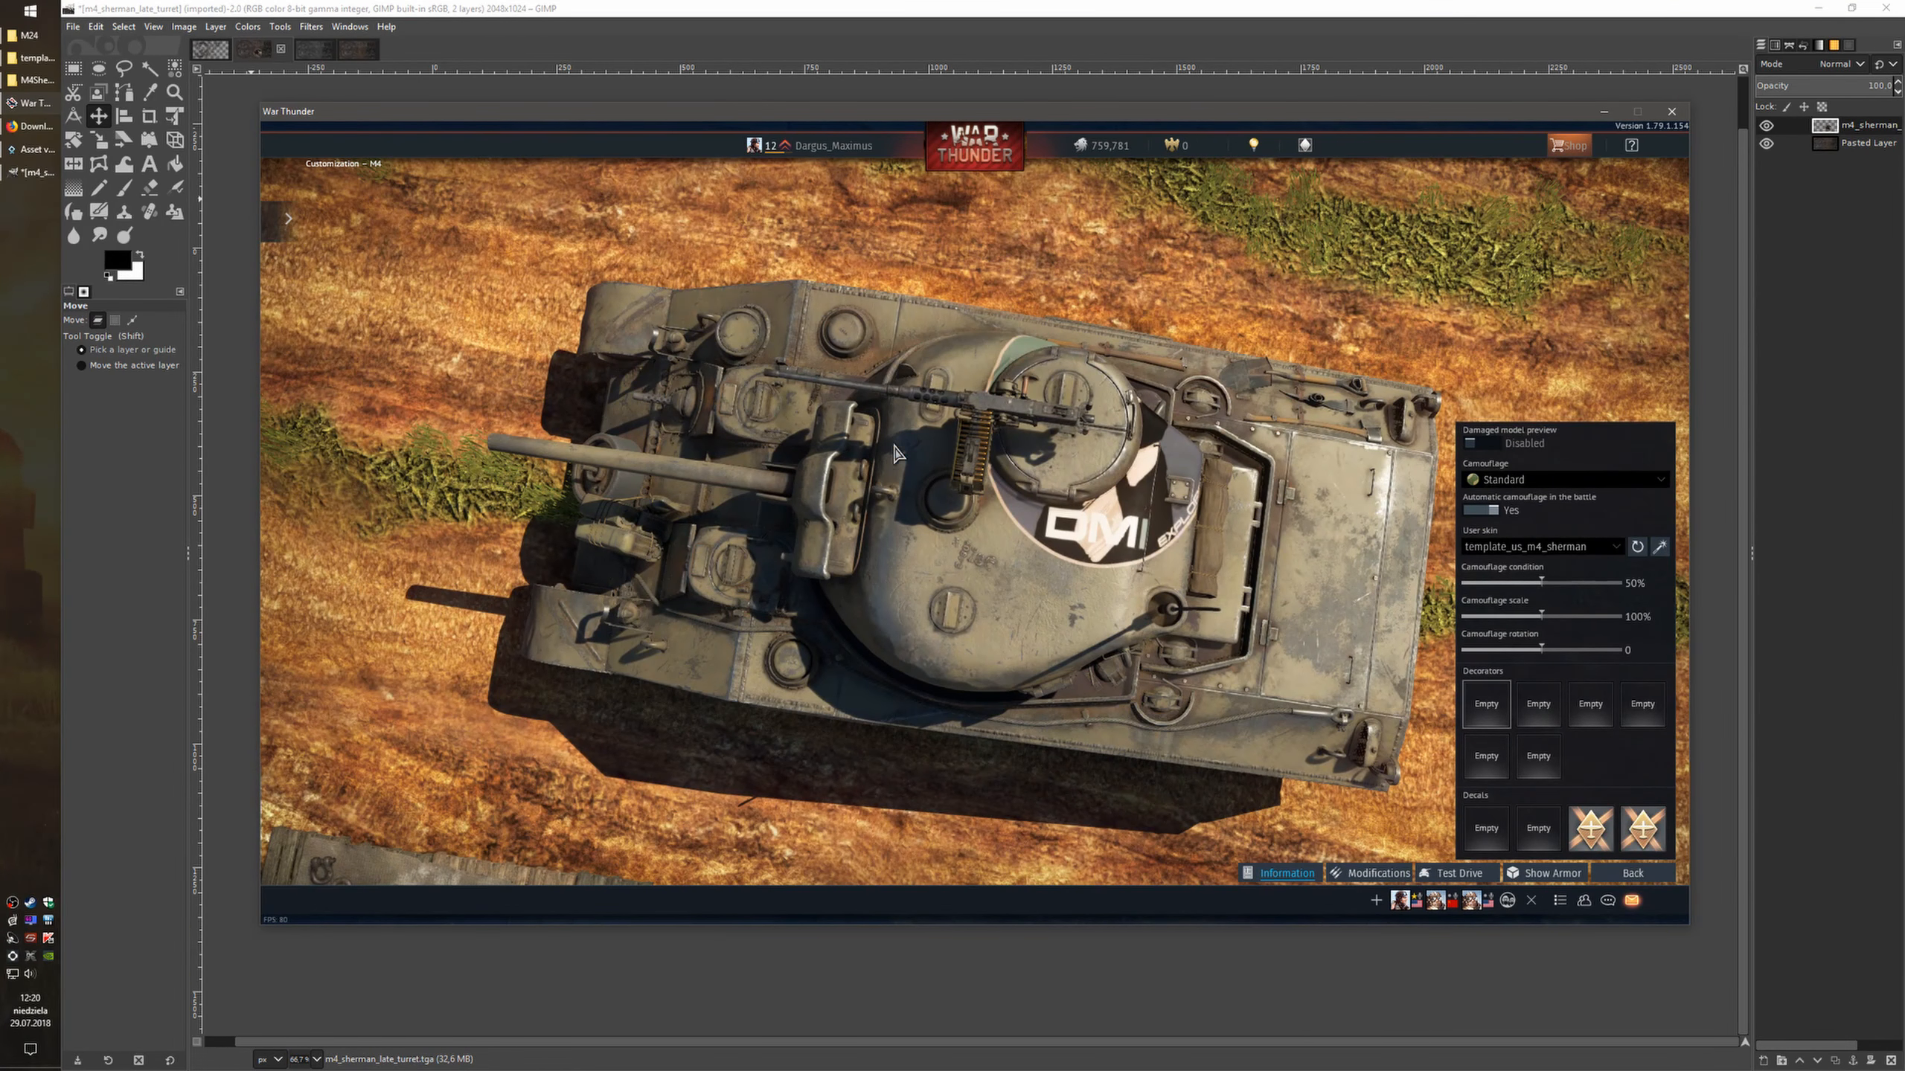
pyautogui.moveTo(908, 670); pyautogui.dragTo(989, 505)
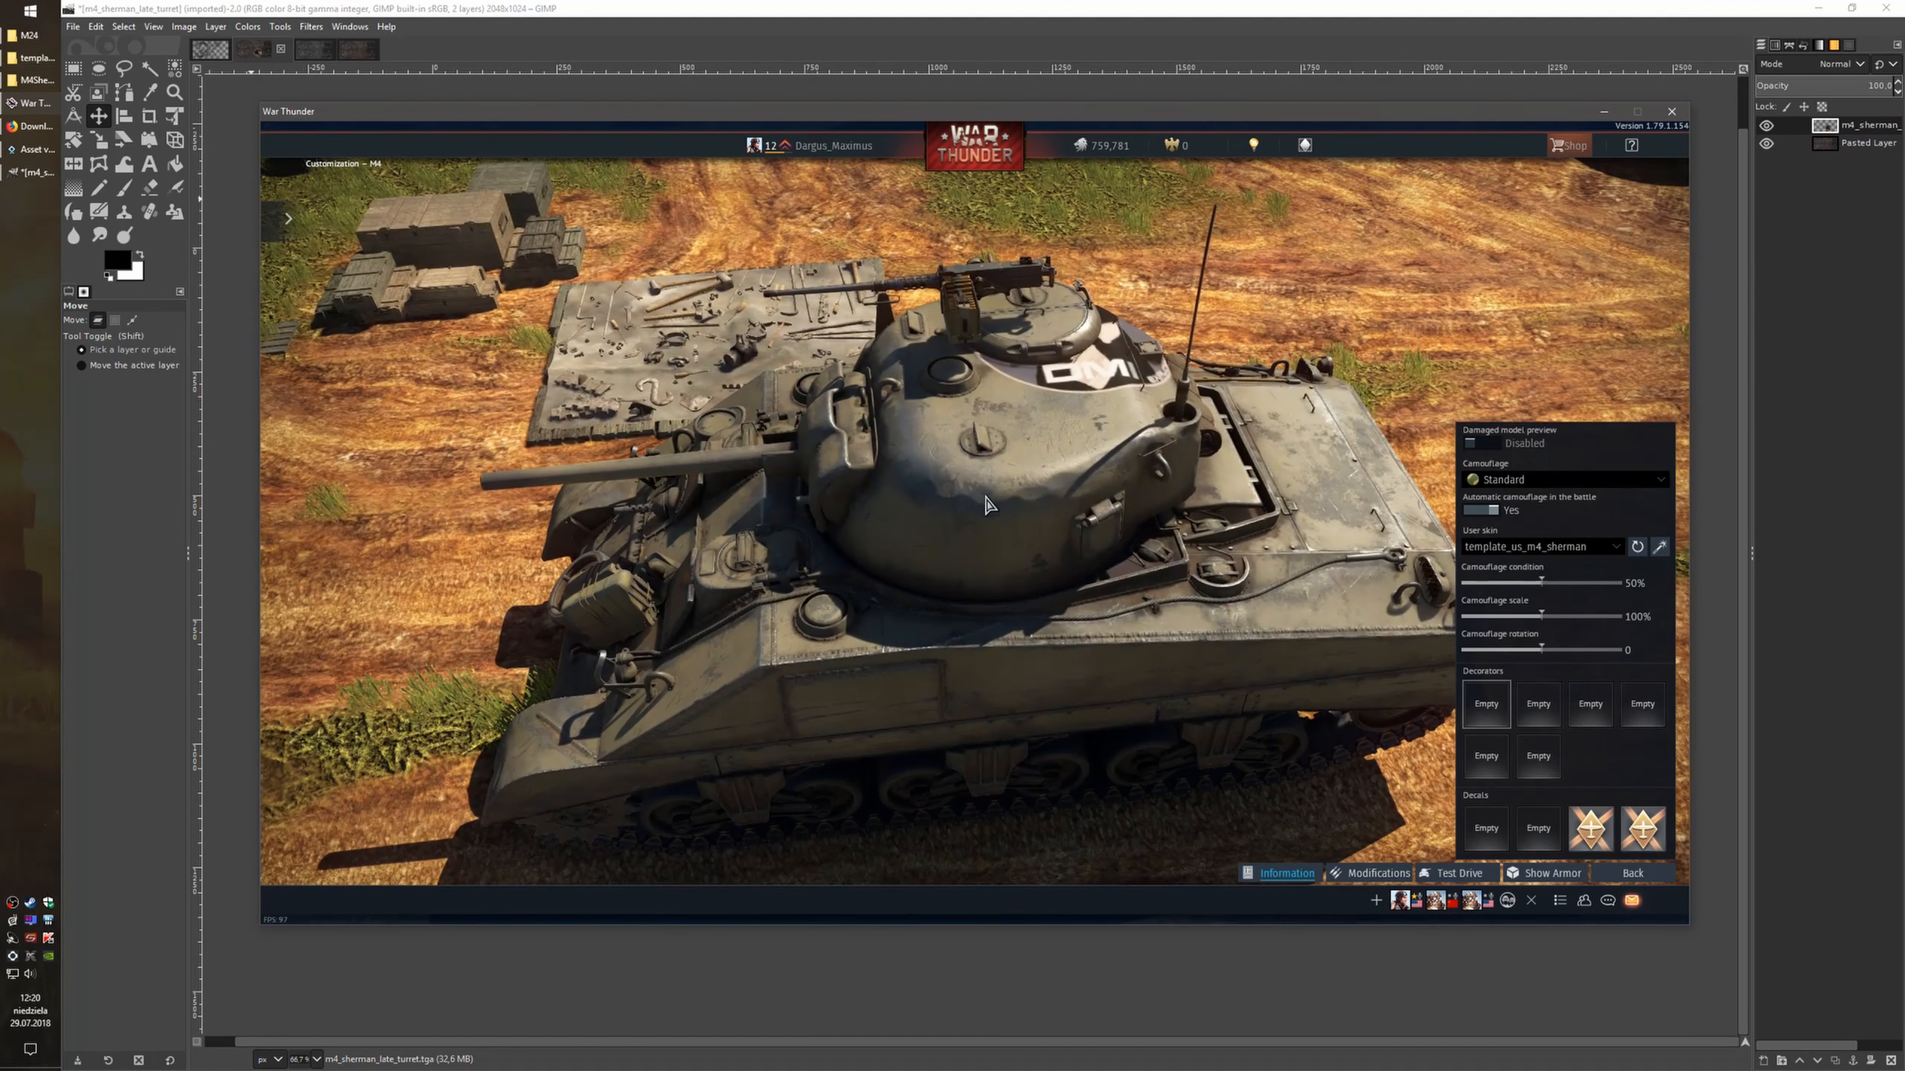
pyautogui.moveTo(1123, 461); pyautogui.dragTo(1020, 577)
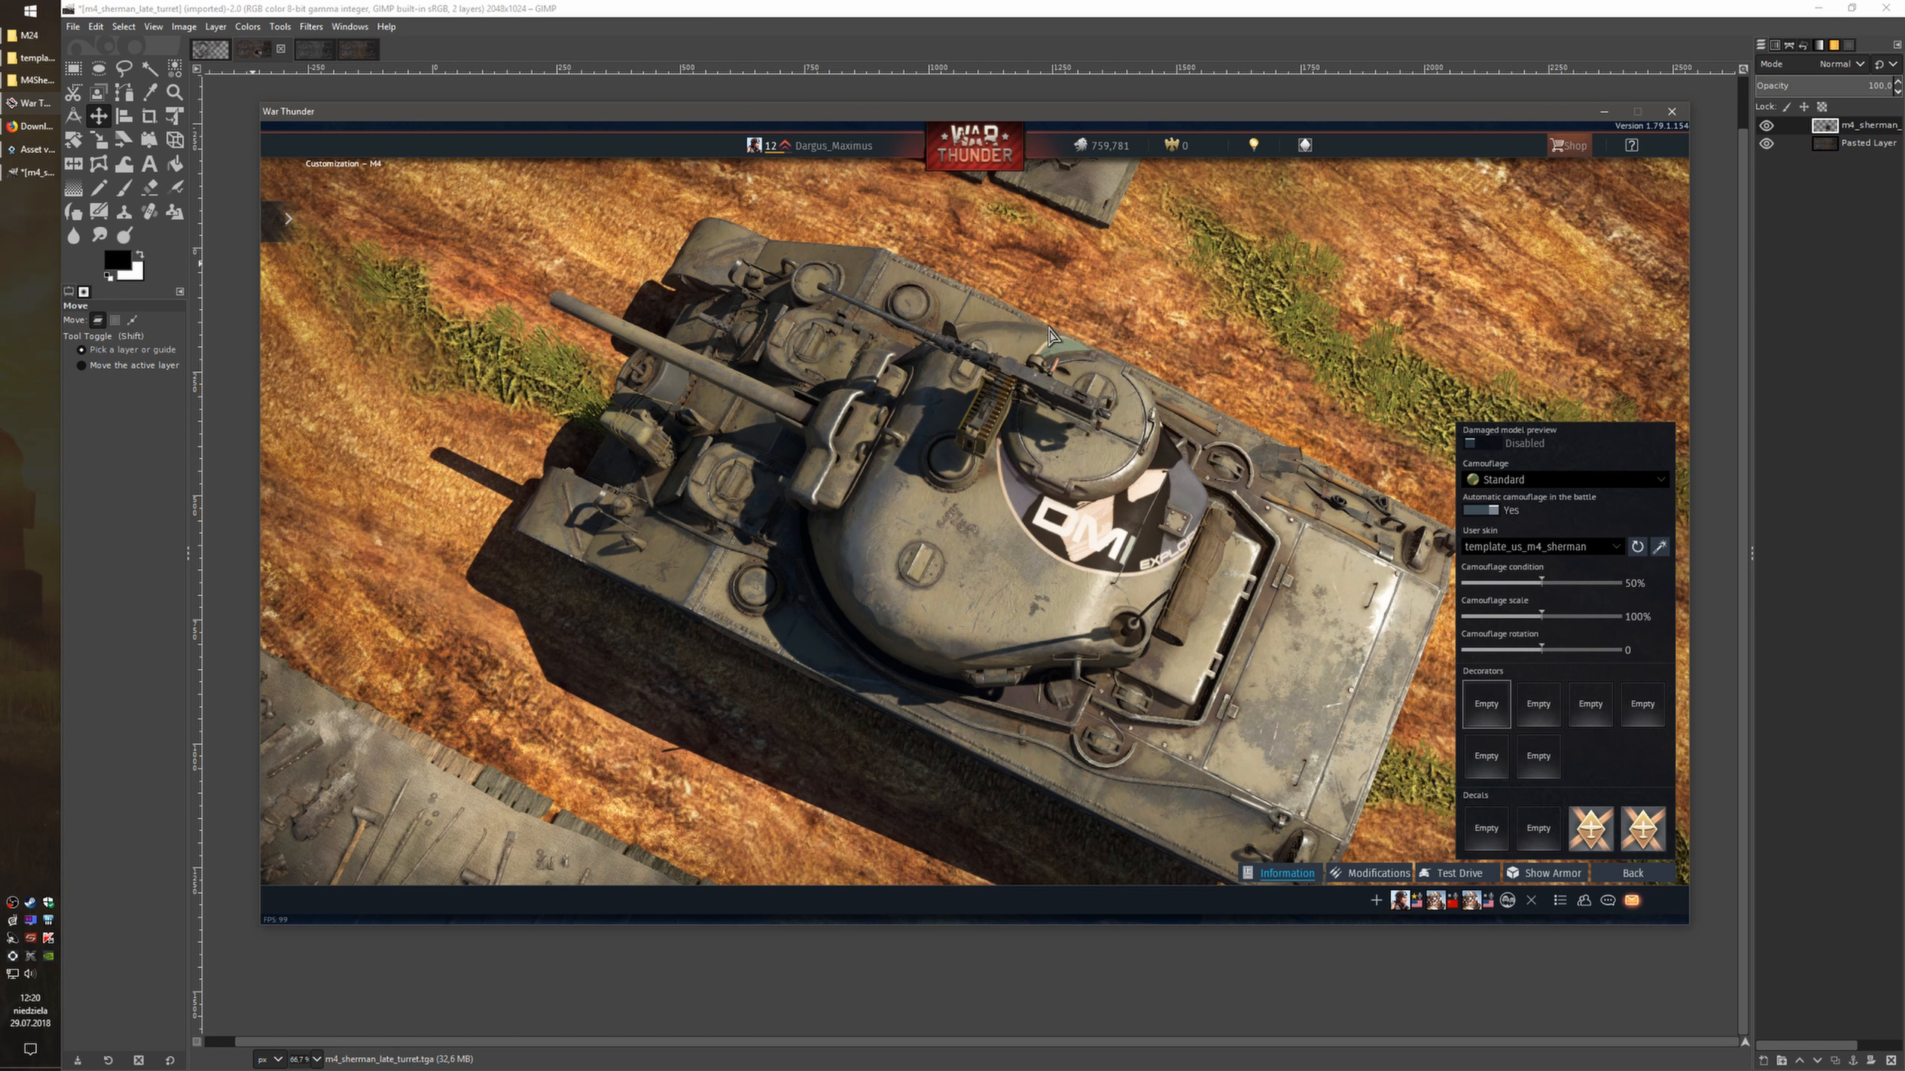
# Switch back to GIMP, move the logo onto the turret roof around the hatch and enlarge it proportionally to 538 × 538 px
pyautogui.click(11, 177)
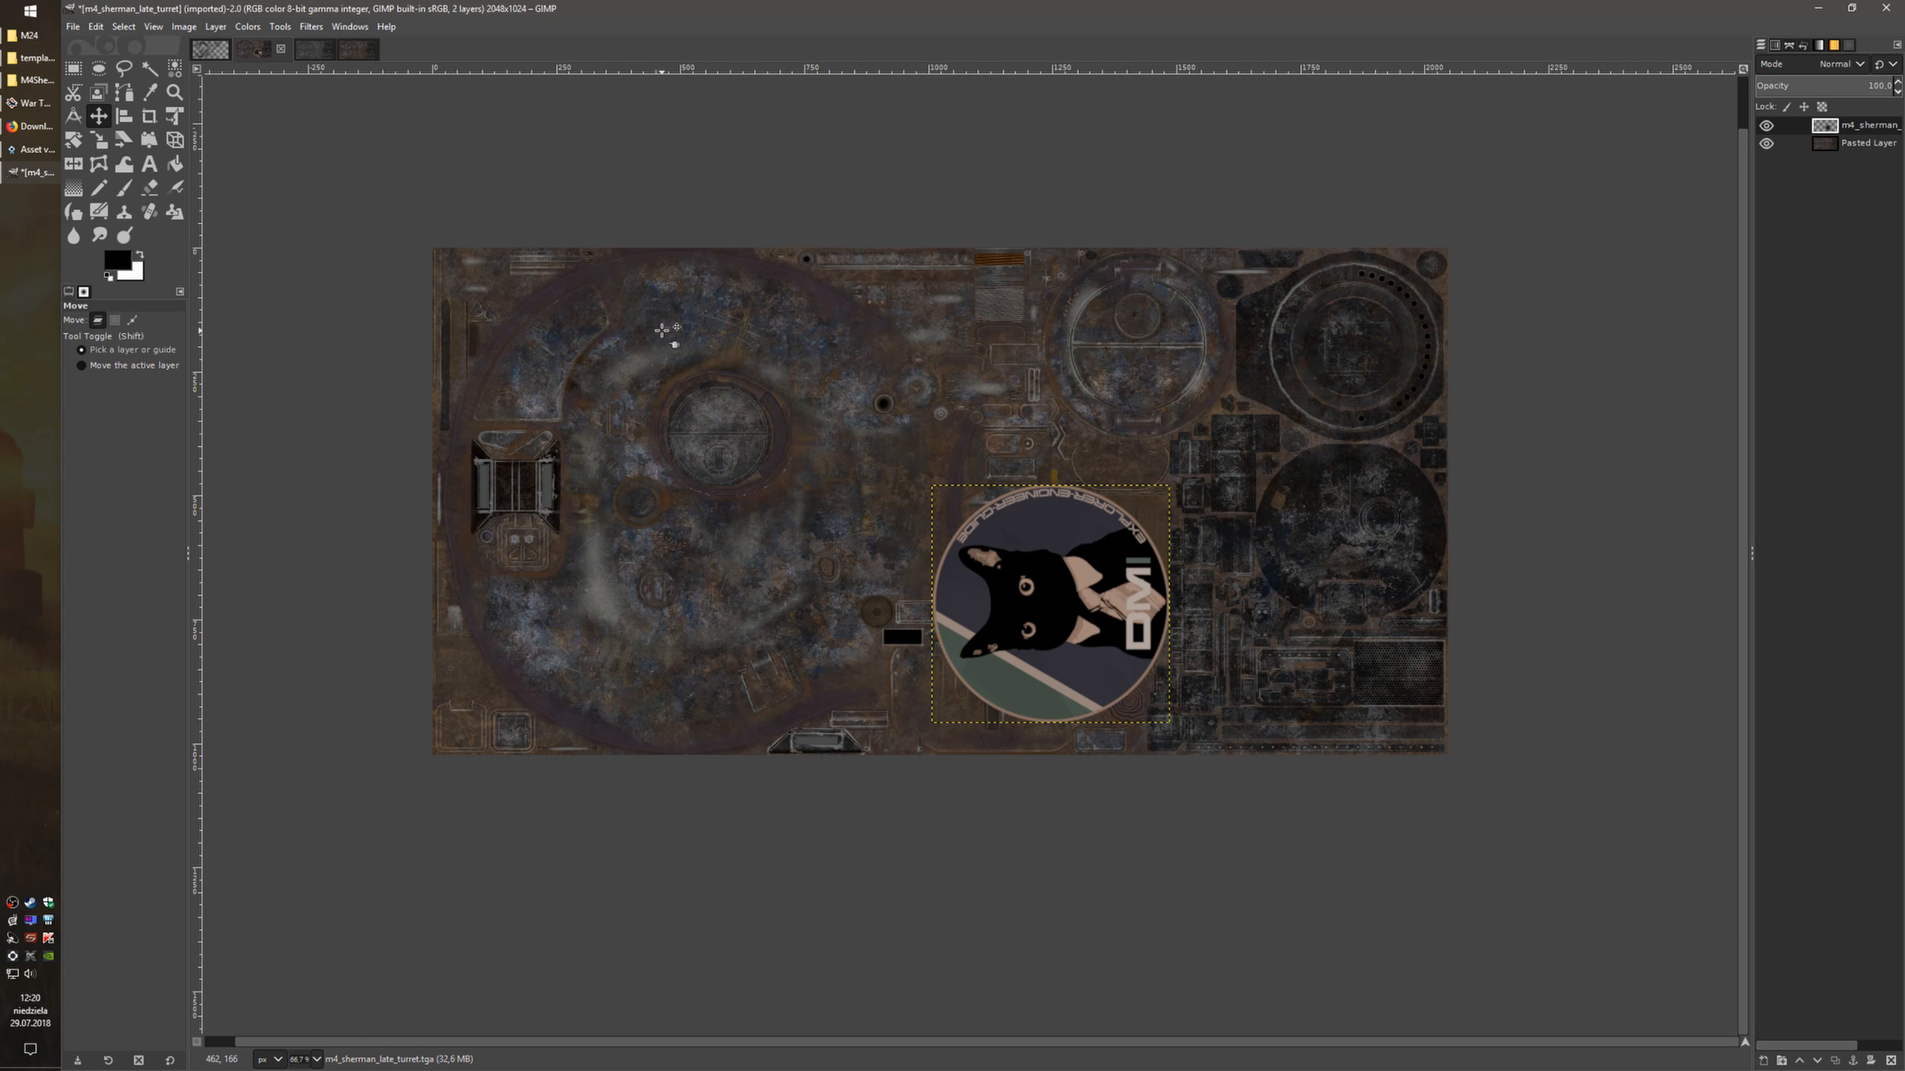
pyautogui.moveTo(1054, 598); pyautogui.dragTo(703, 465)
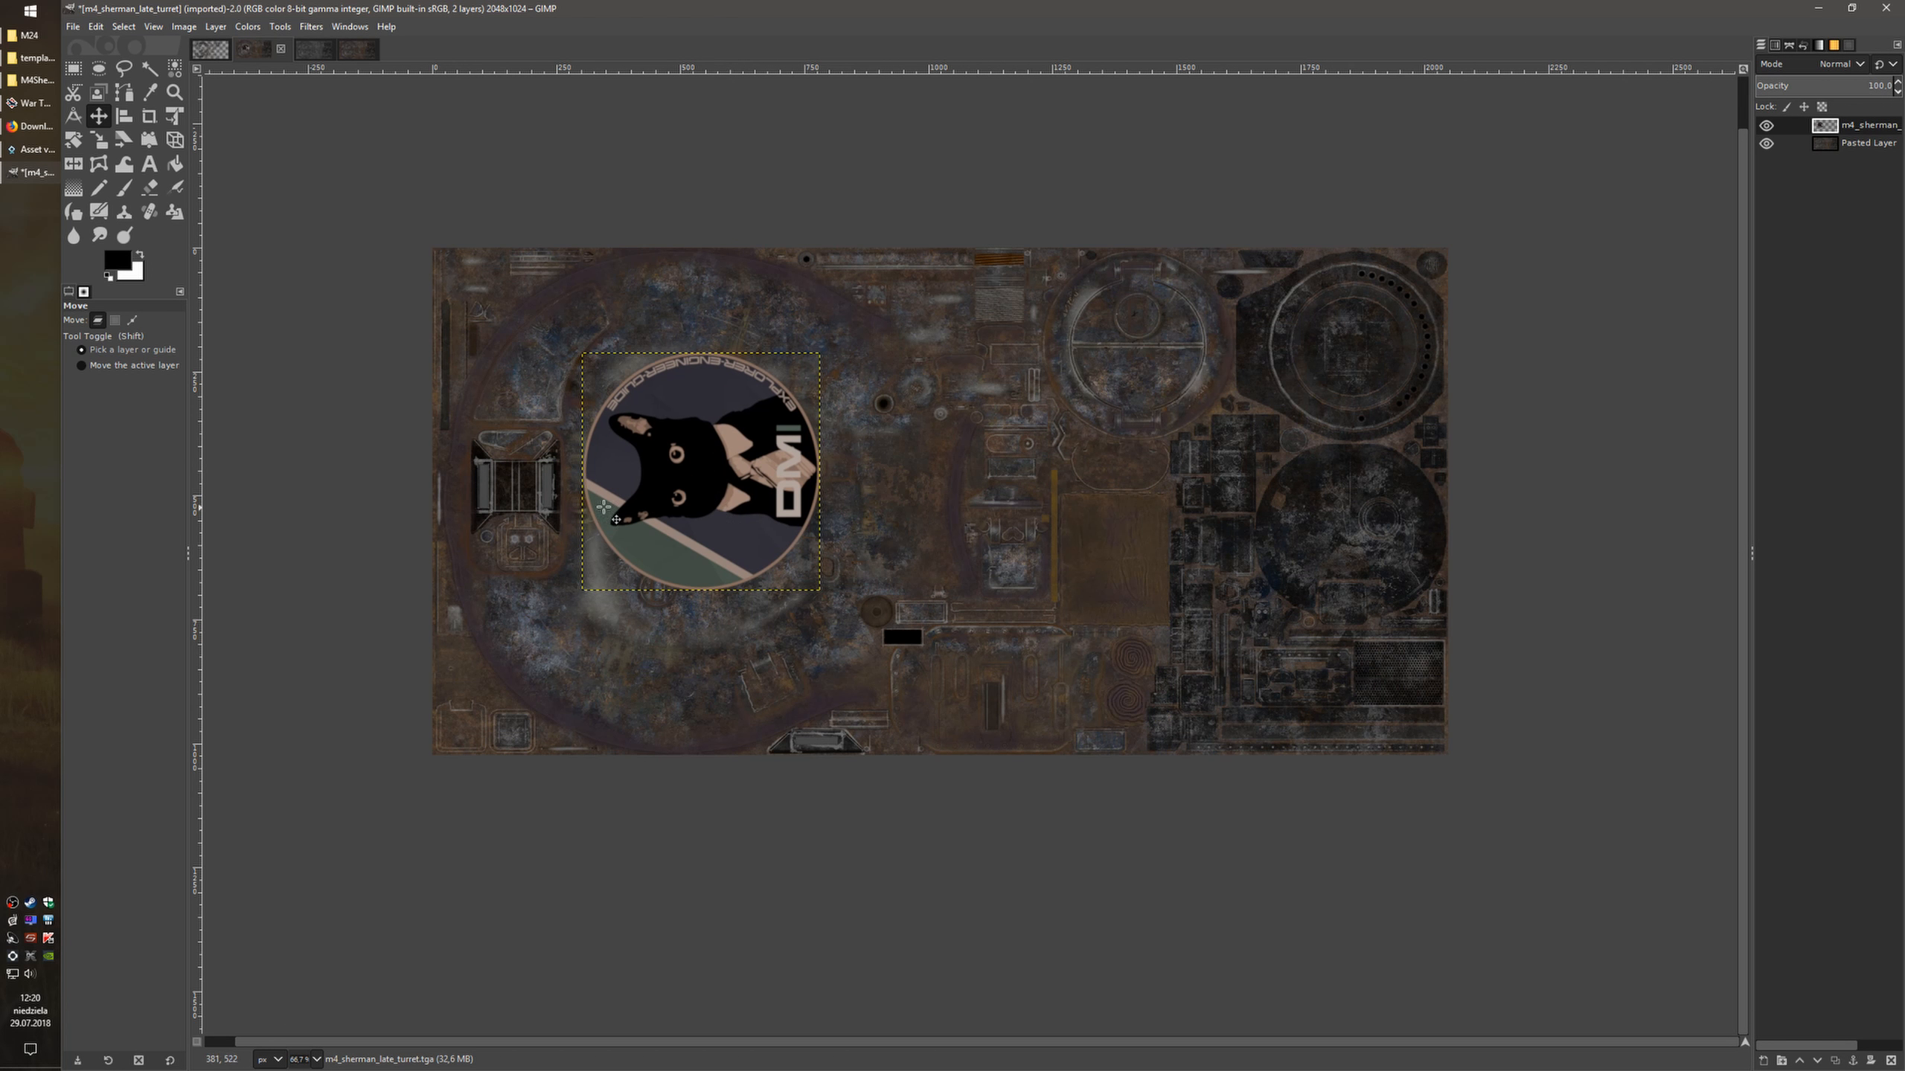
pyautogui.click(98, 141)
pyautogui.click(765, 534)
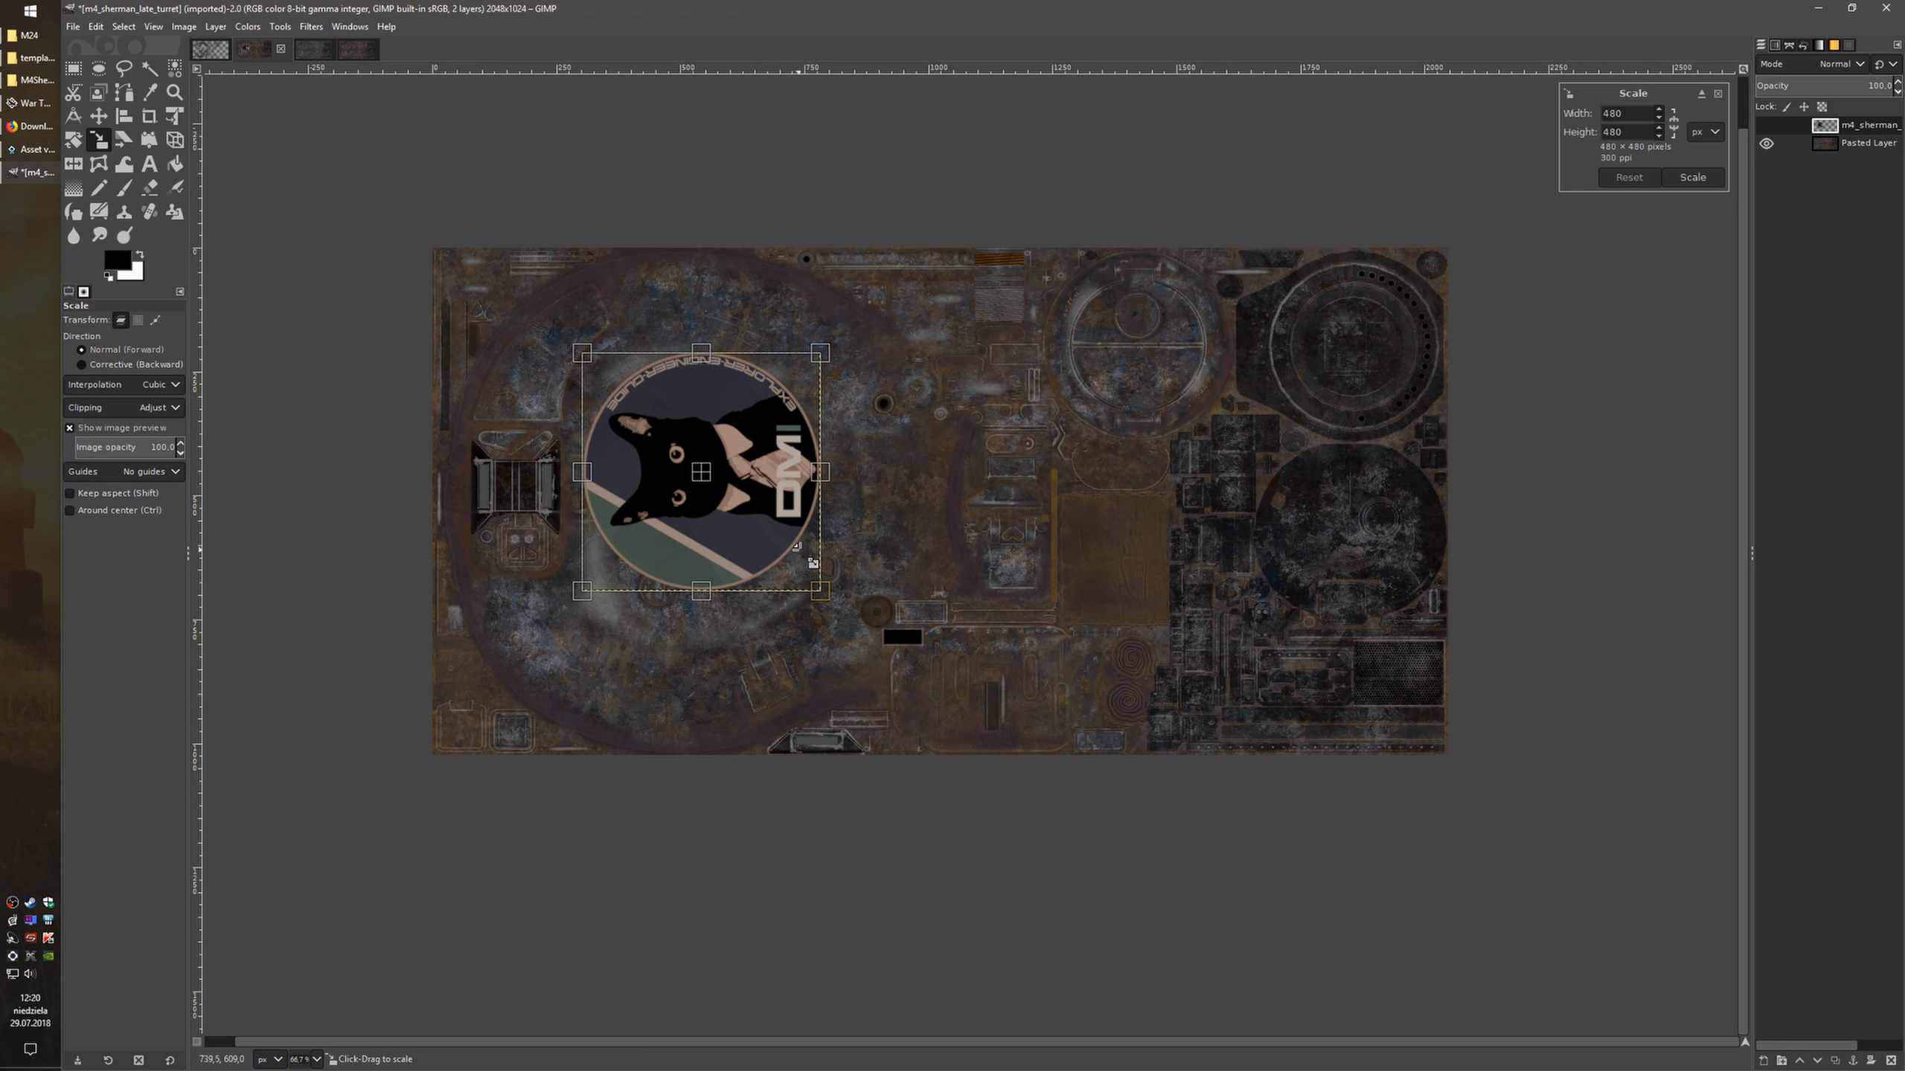
pyautogui.moveTo(824, 594); pyautogui.dragTo(842, 643)
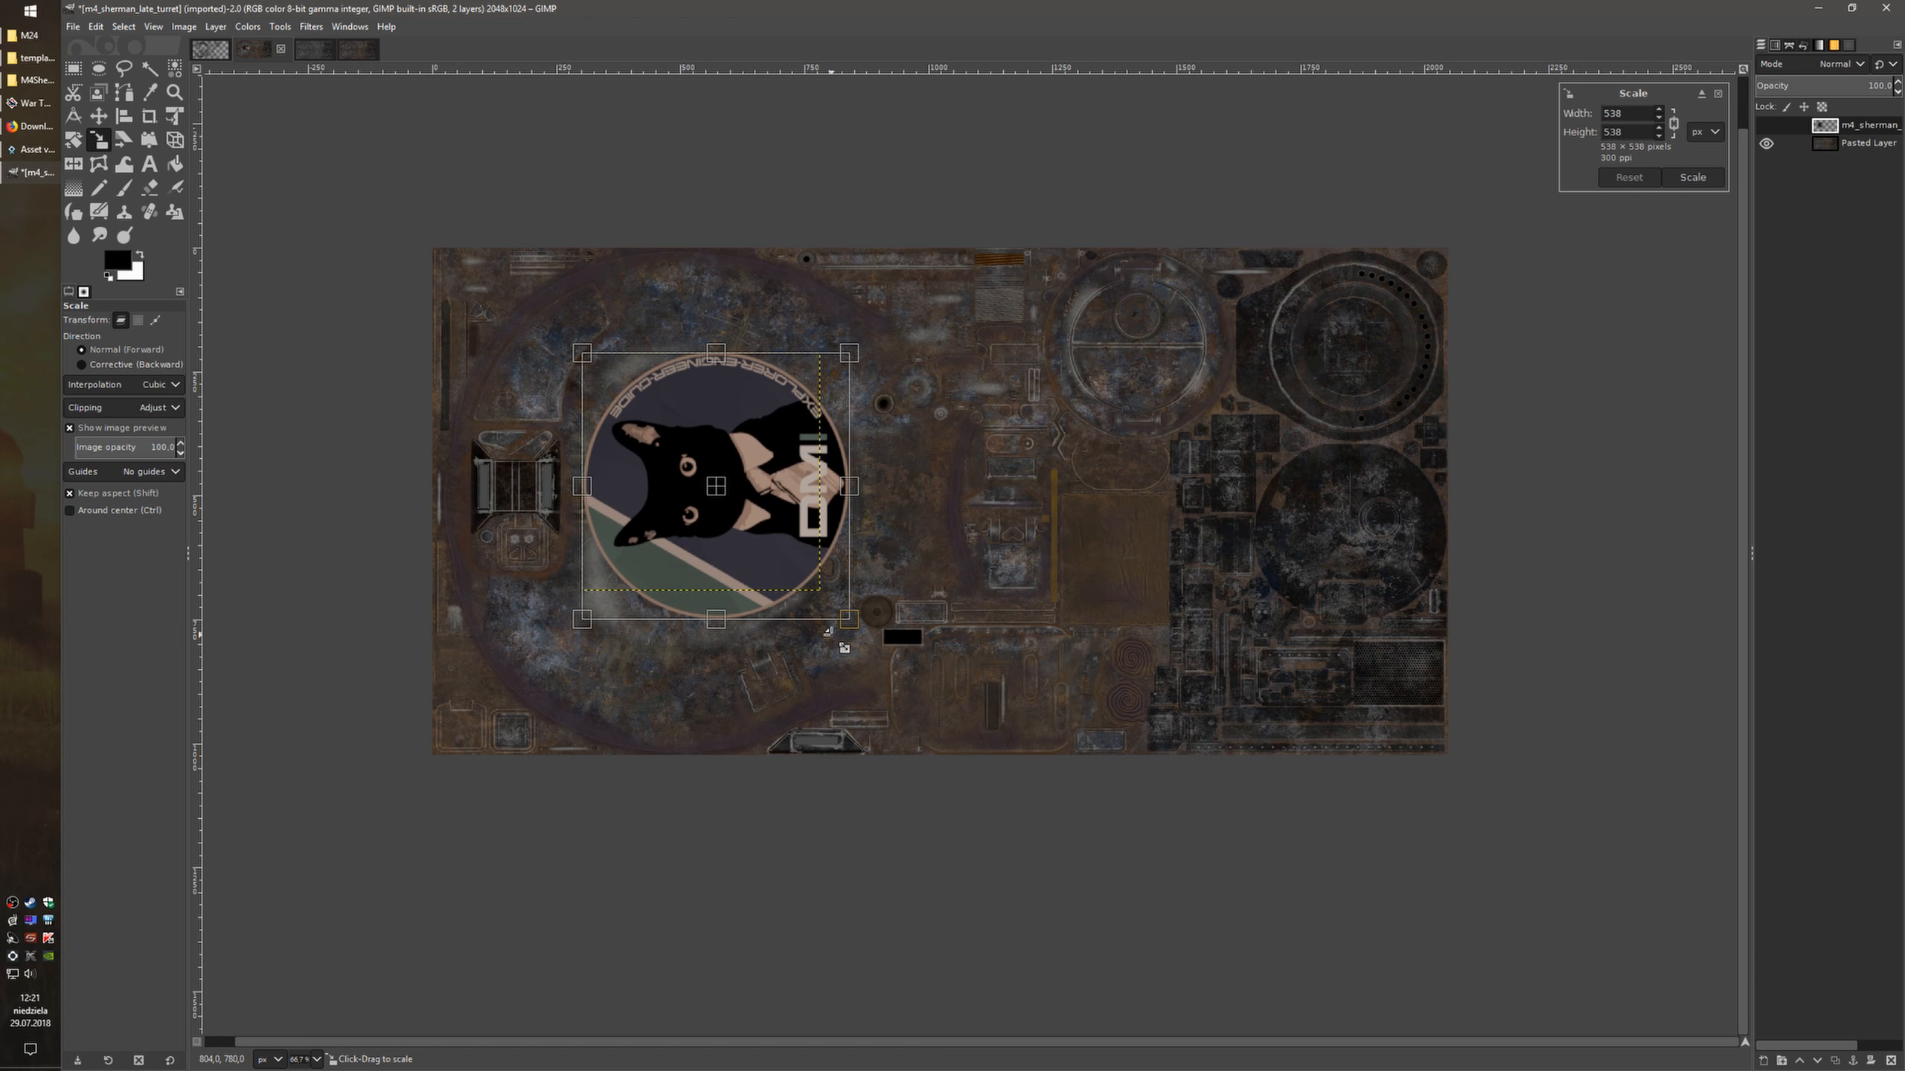
pyautogui.click(1669, 178)
pyautogui.click(99, 117)
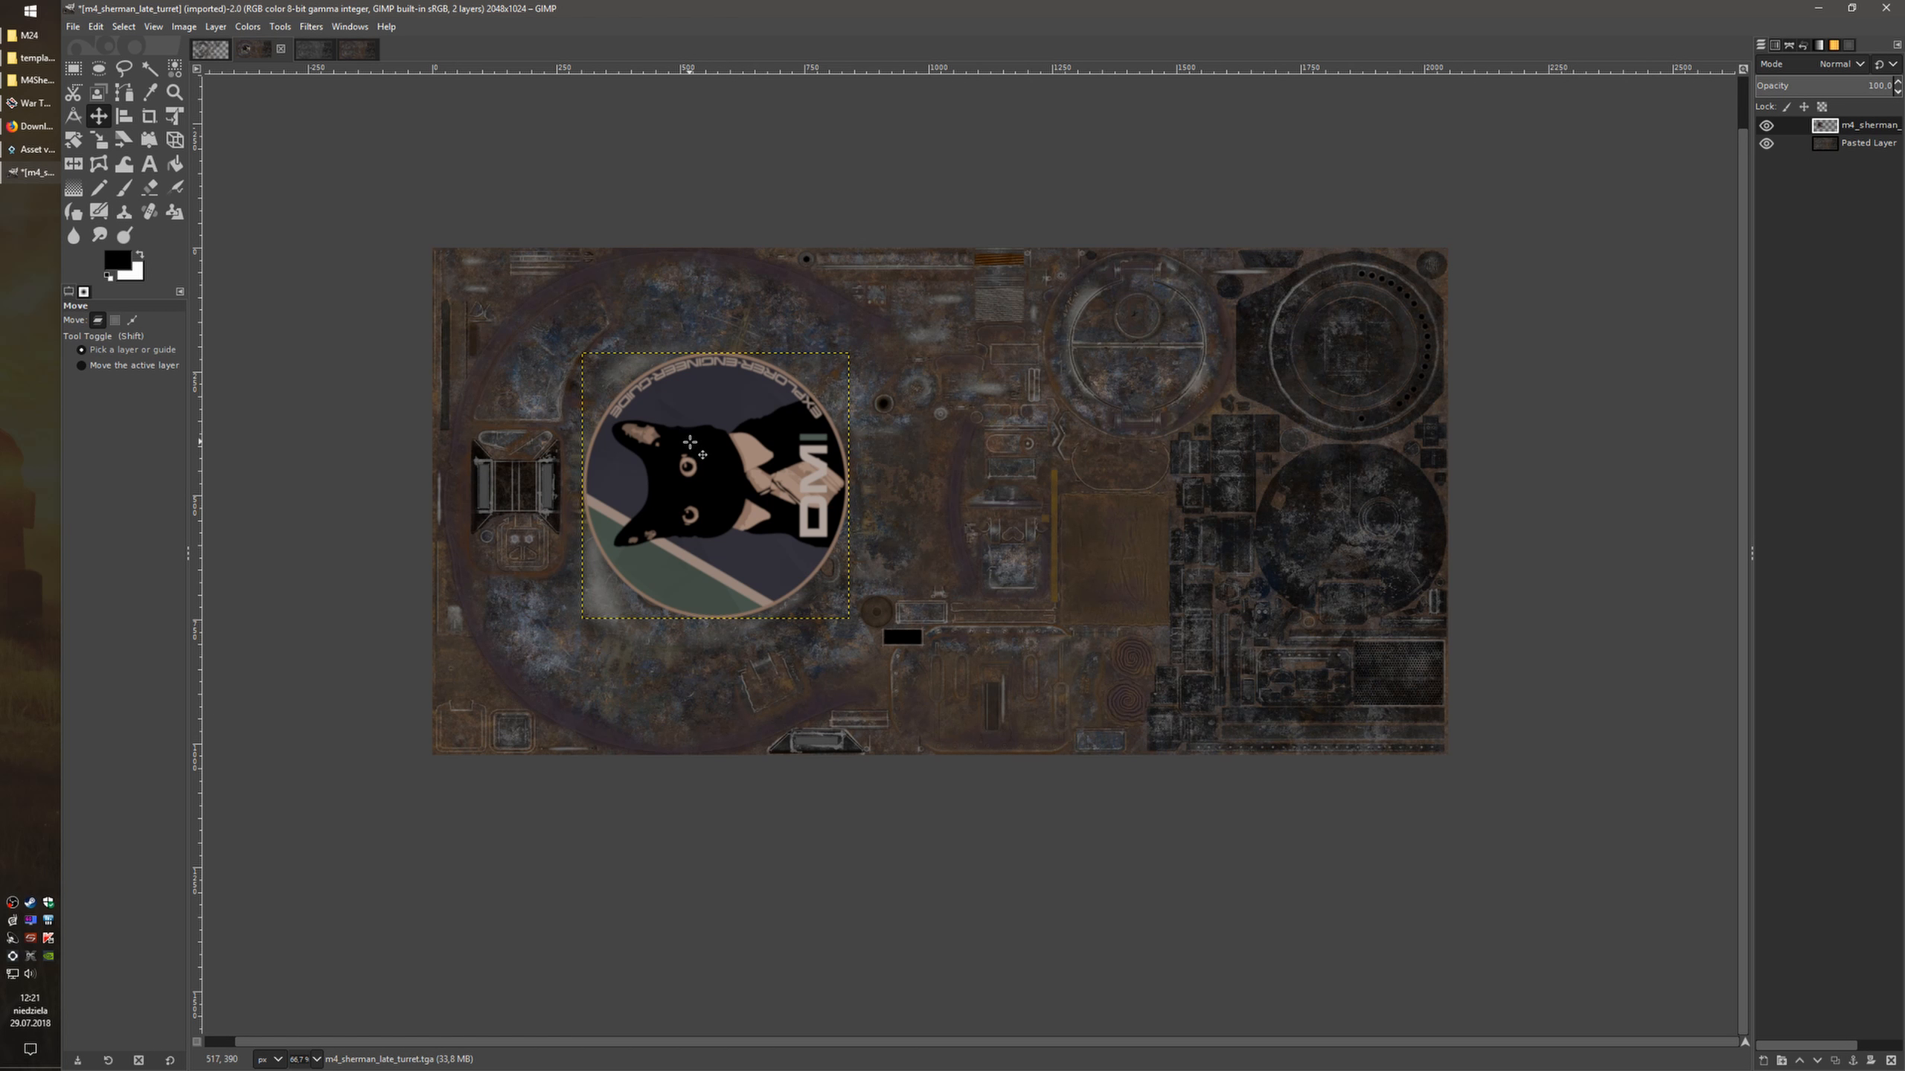
pyautogui.moveTo(703, 472); pyautogui.dragTo(694, 477)
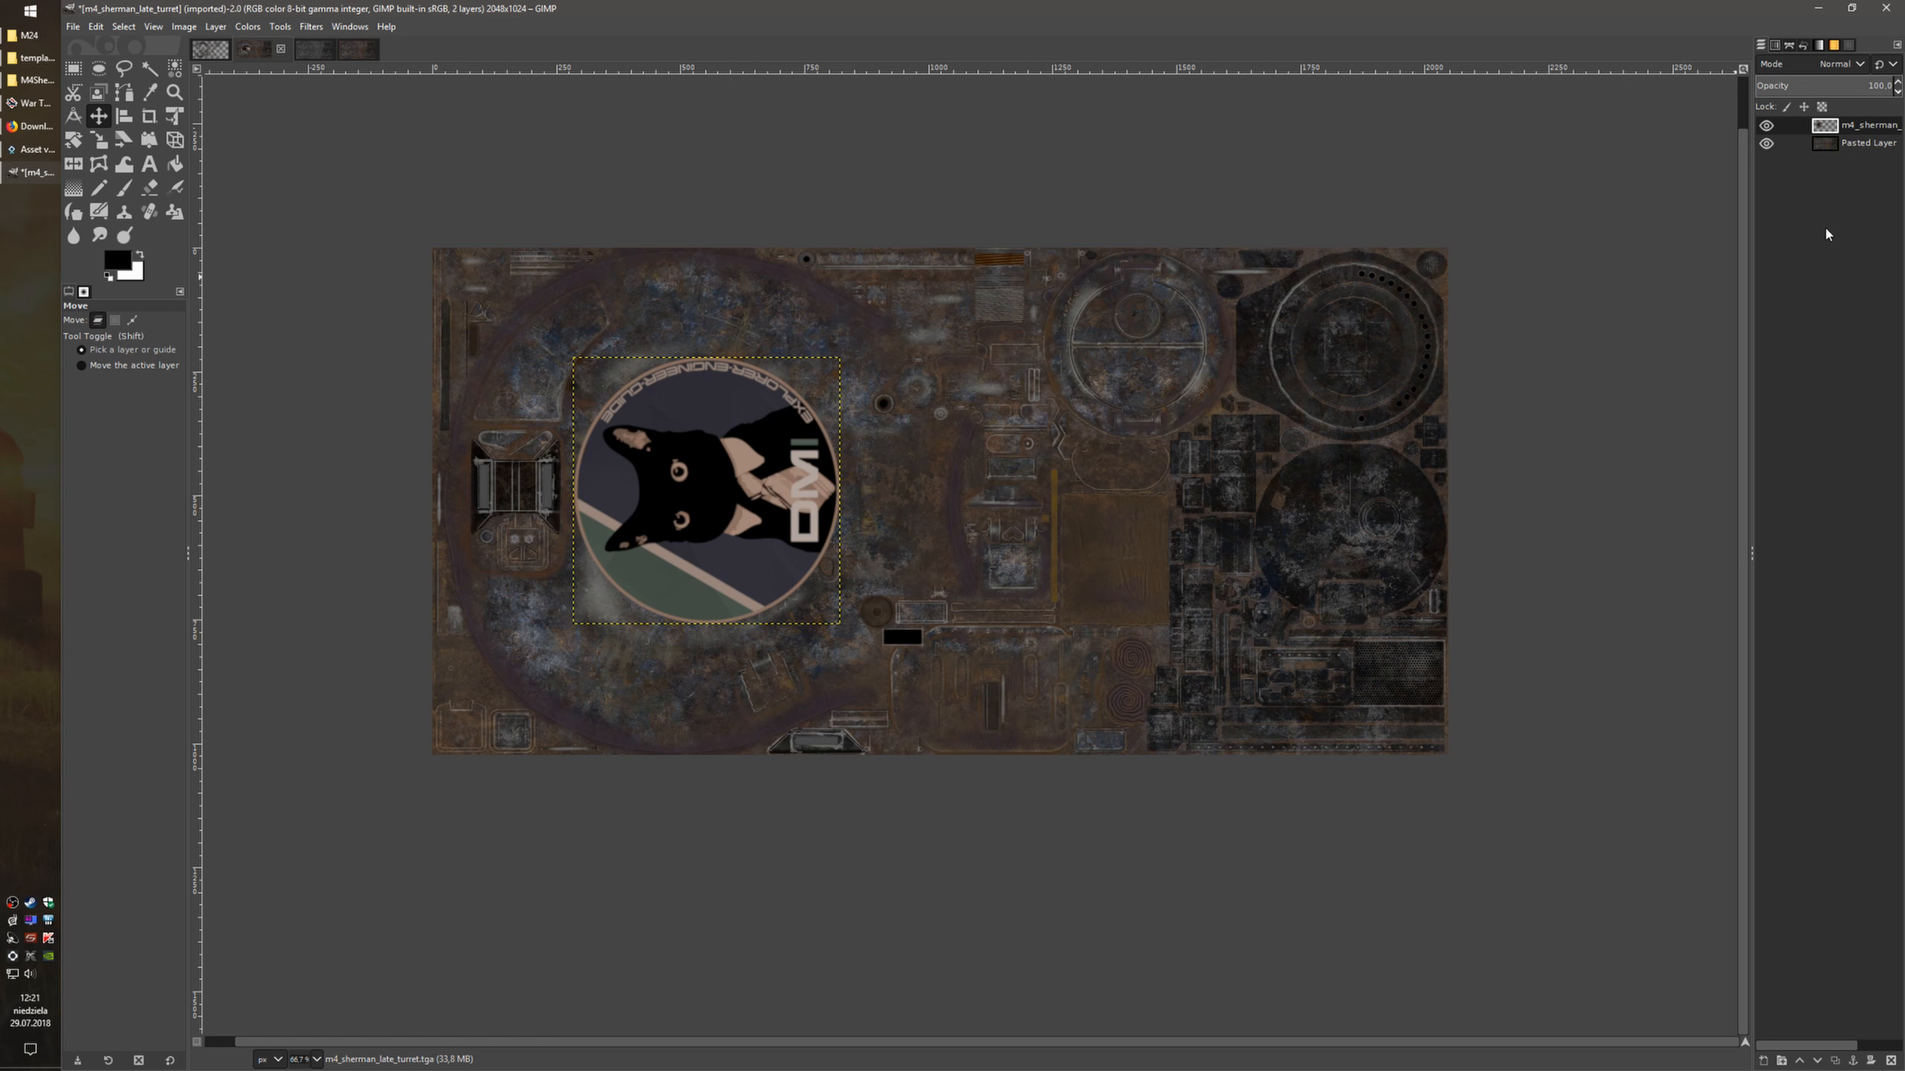
pyautogui.click(1823, 269)
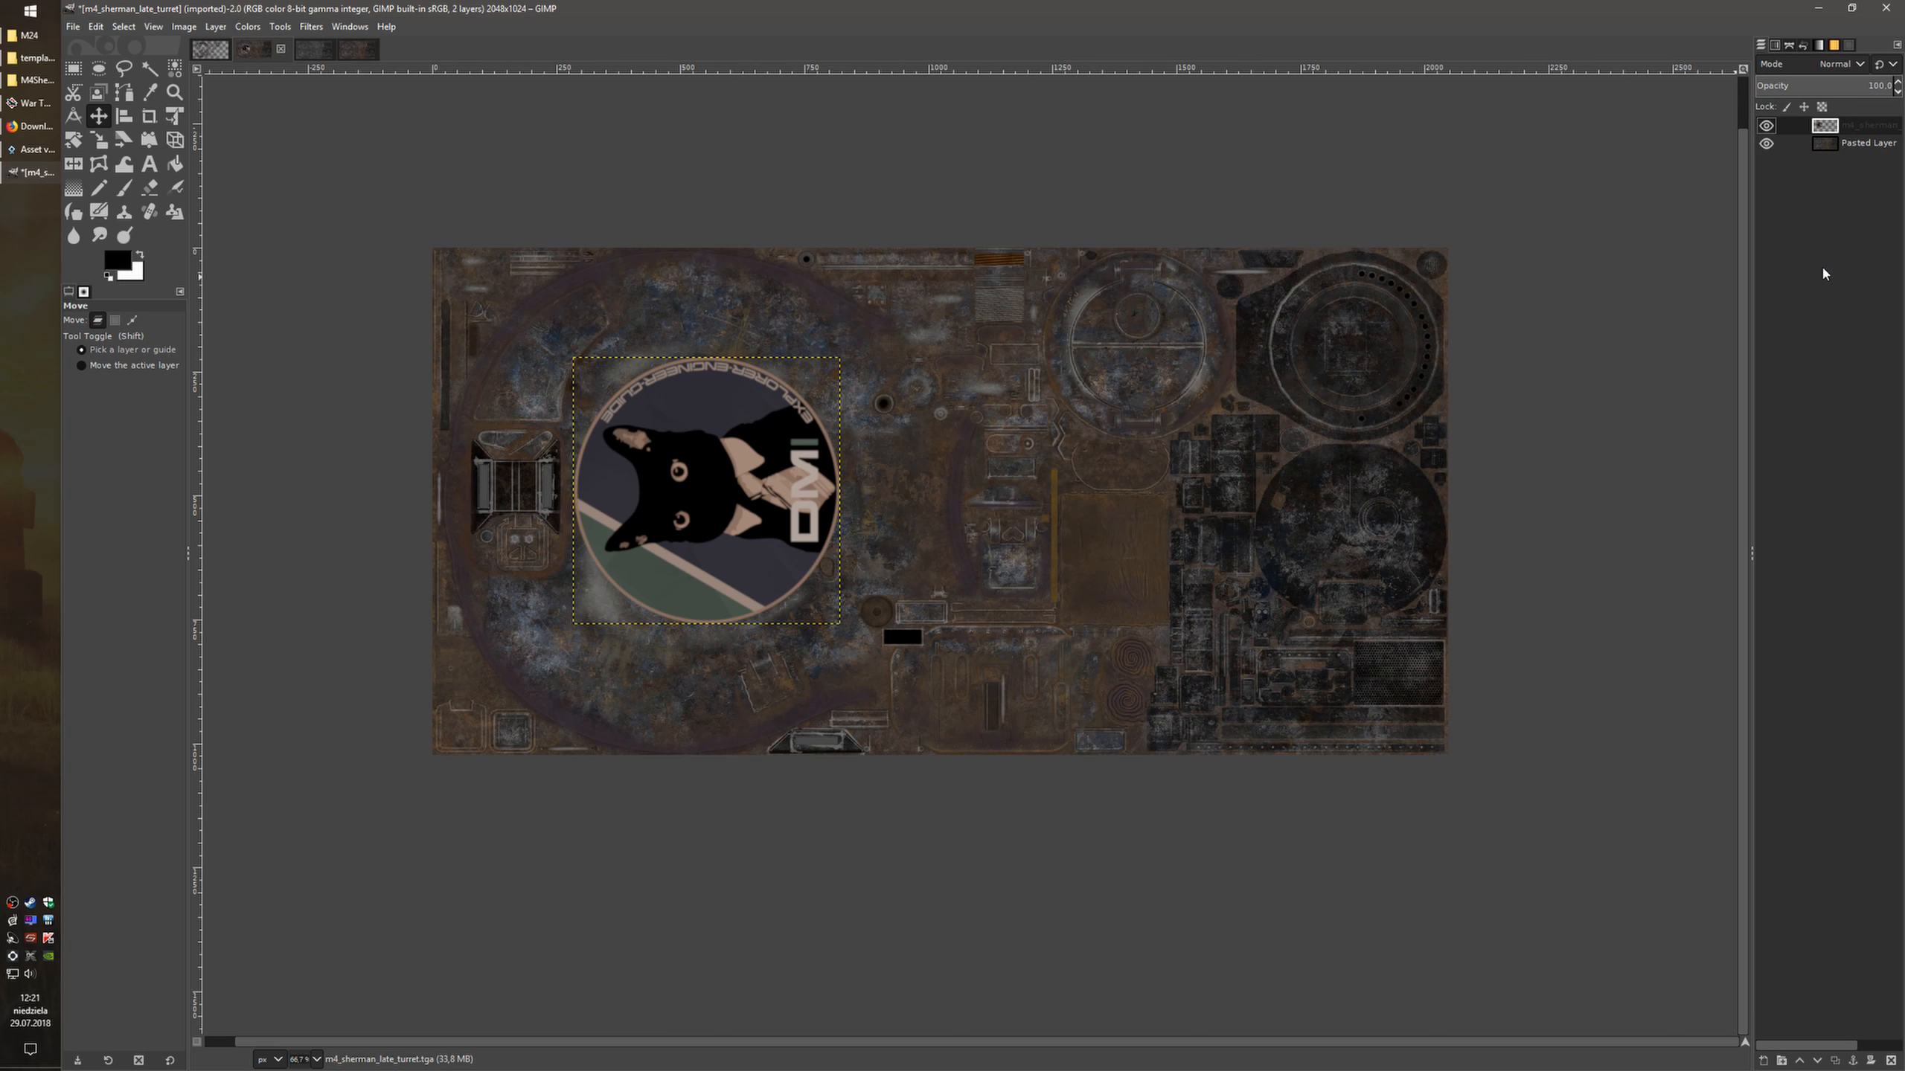
# Add the text "MyCustomSkin" below the cat logo in 62 px Sans-serif
pyautogui.click(149, 164)
pyautogui.click(566, 667)
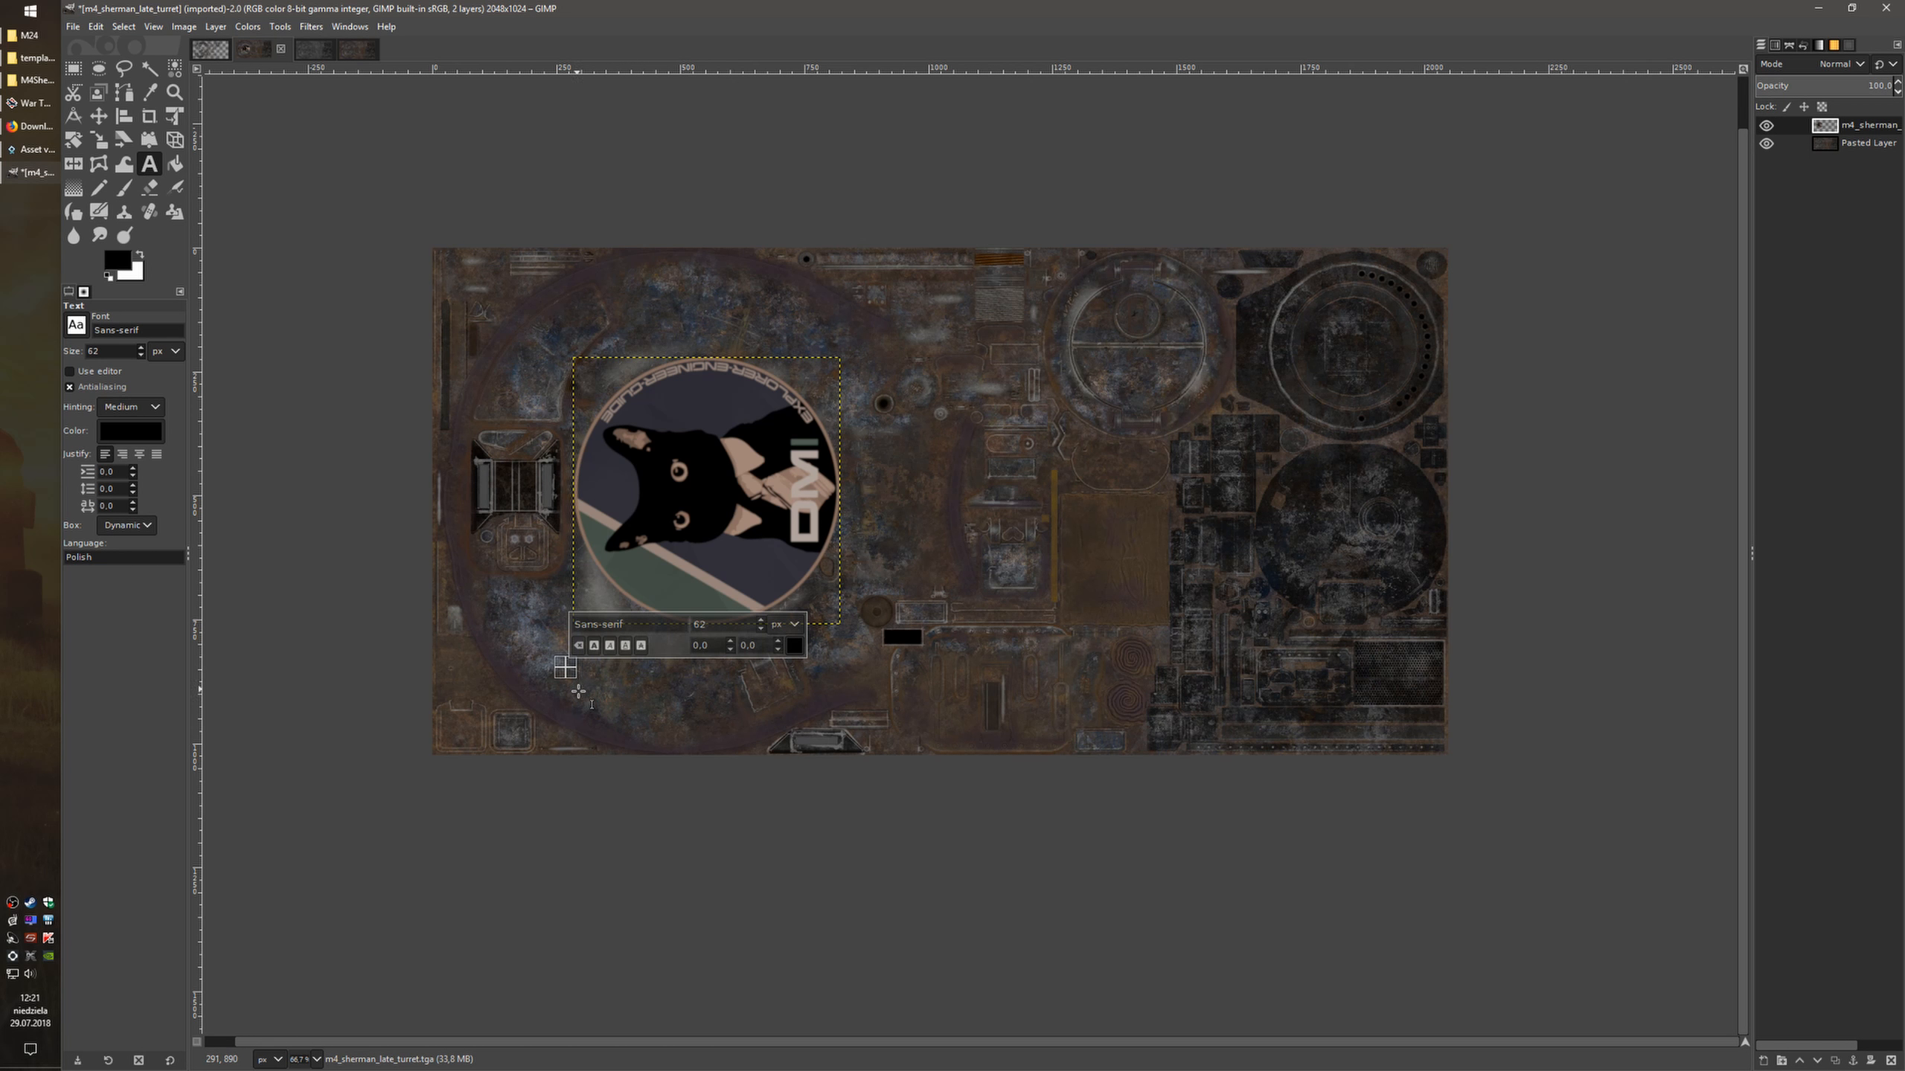
pyautogui.write('MyCusto')
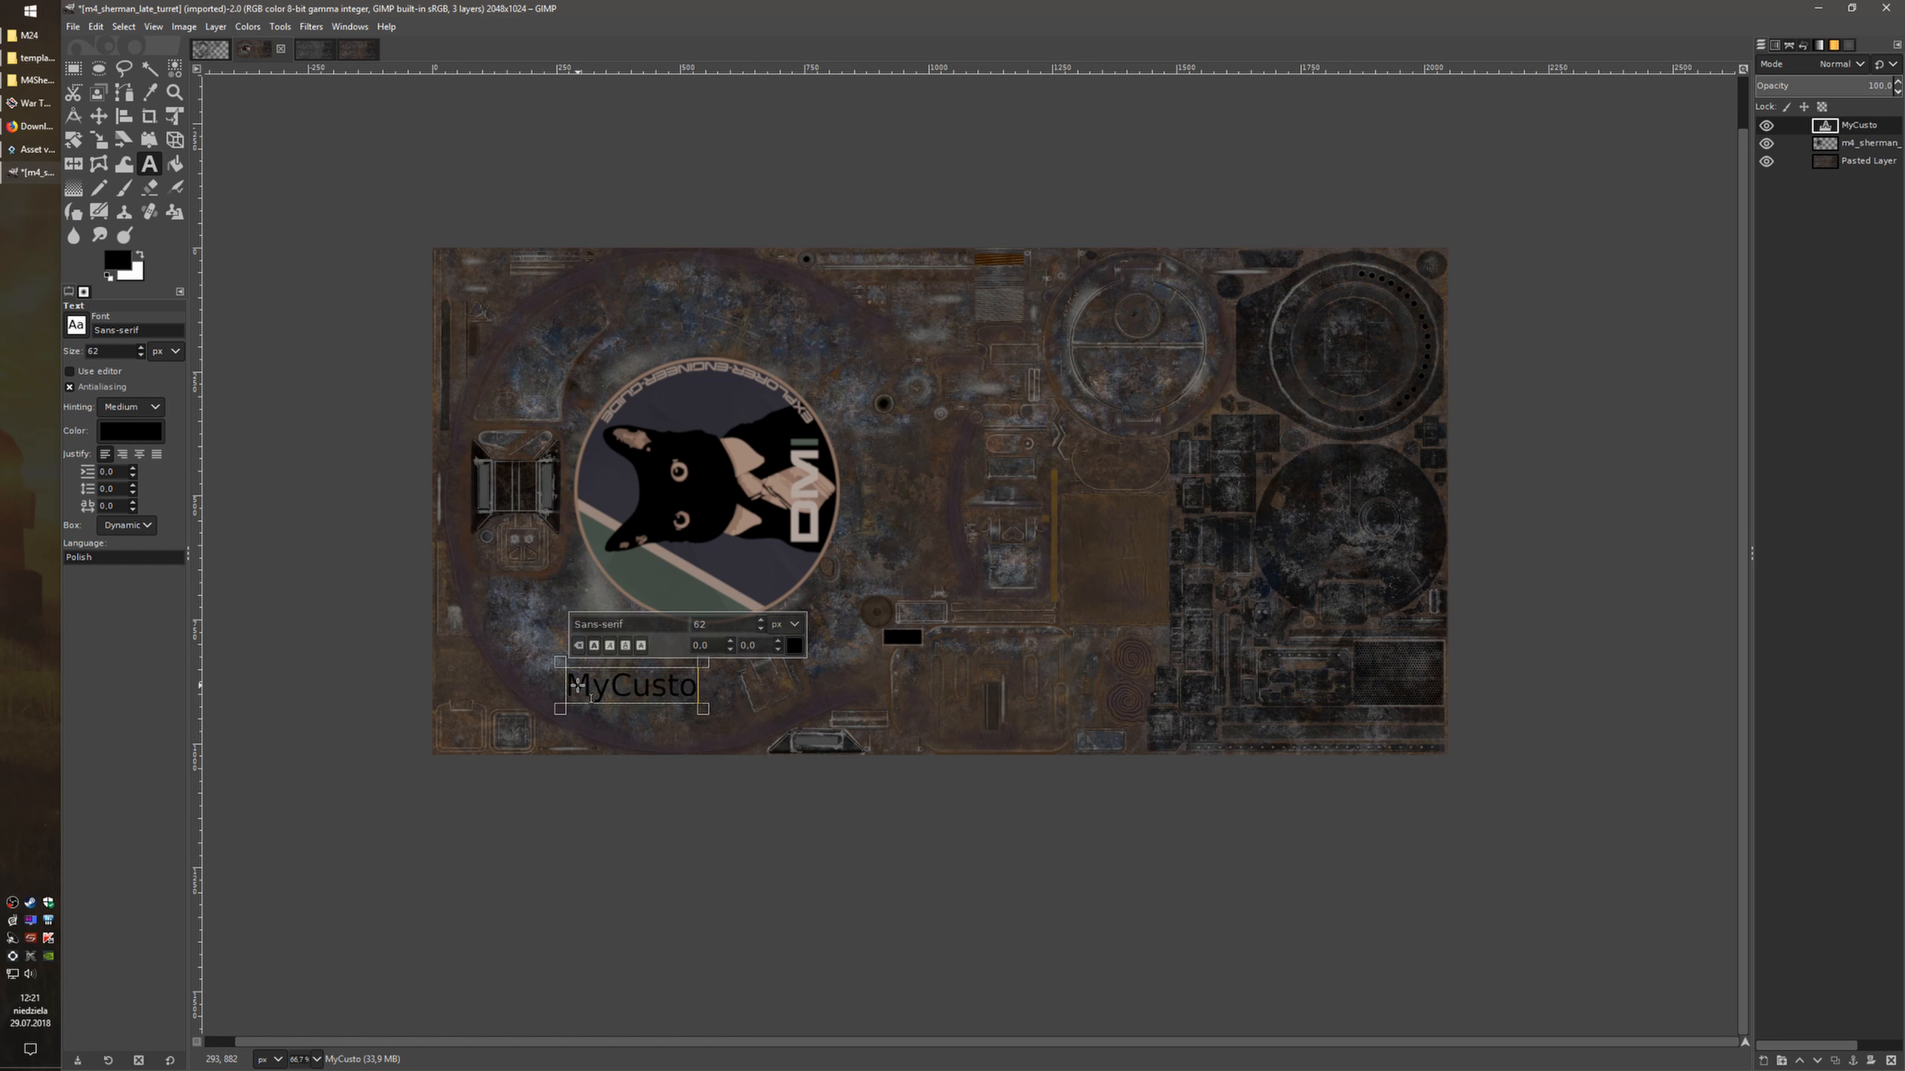
pyautogui.write('mSkin')
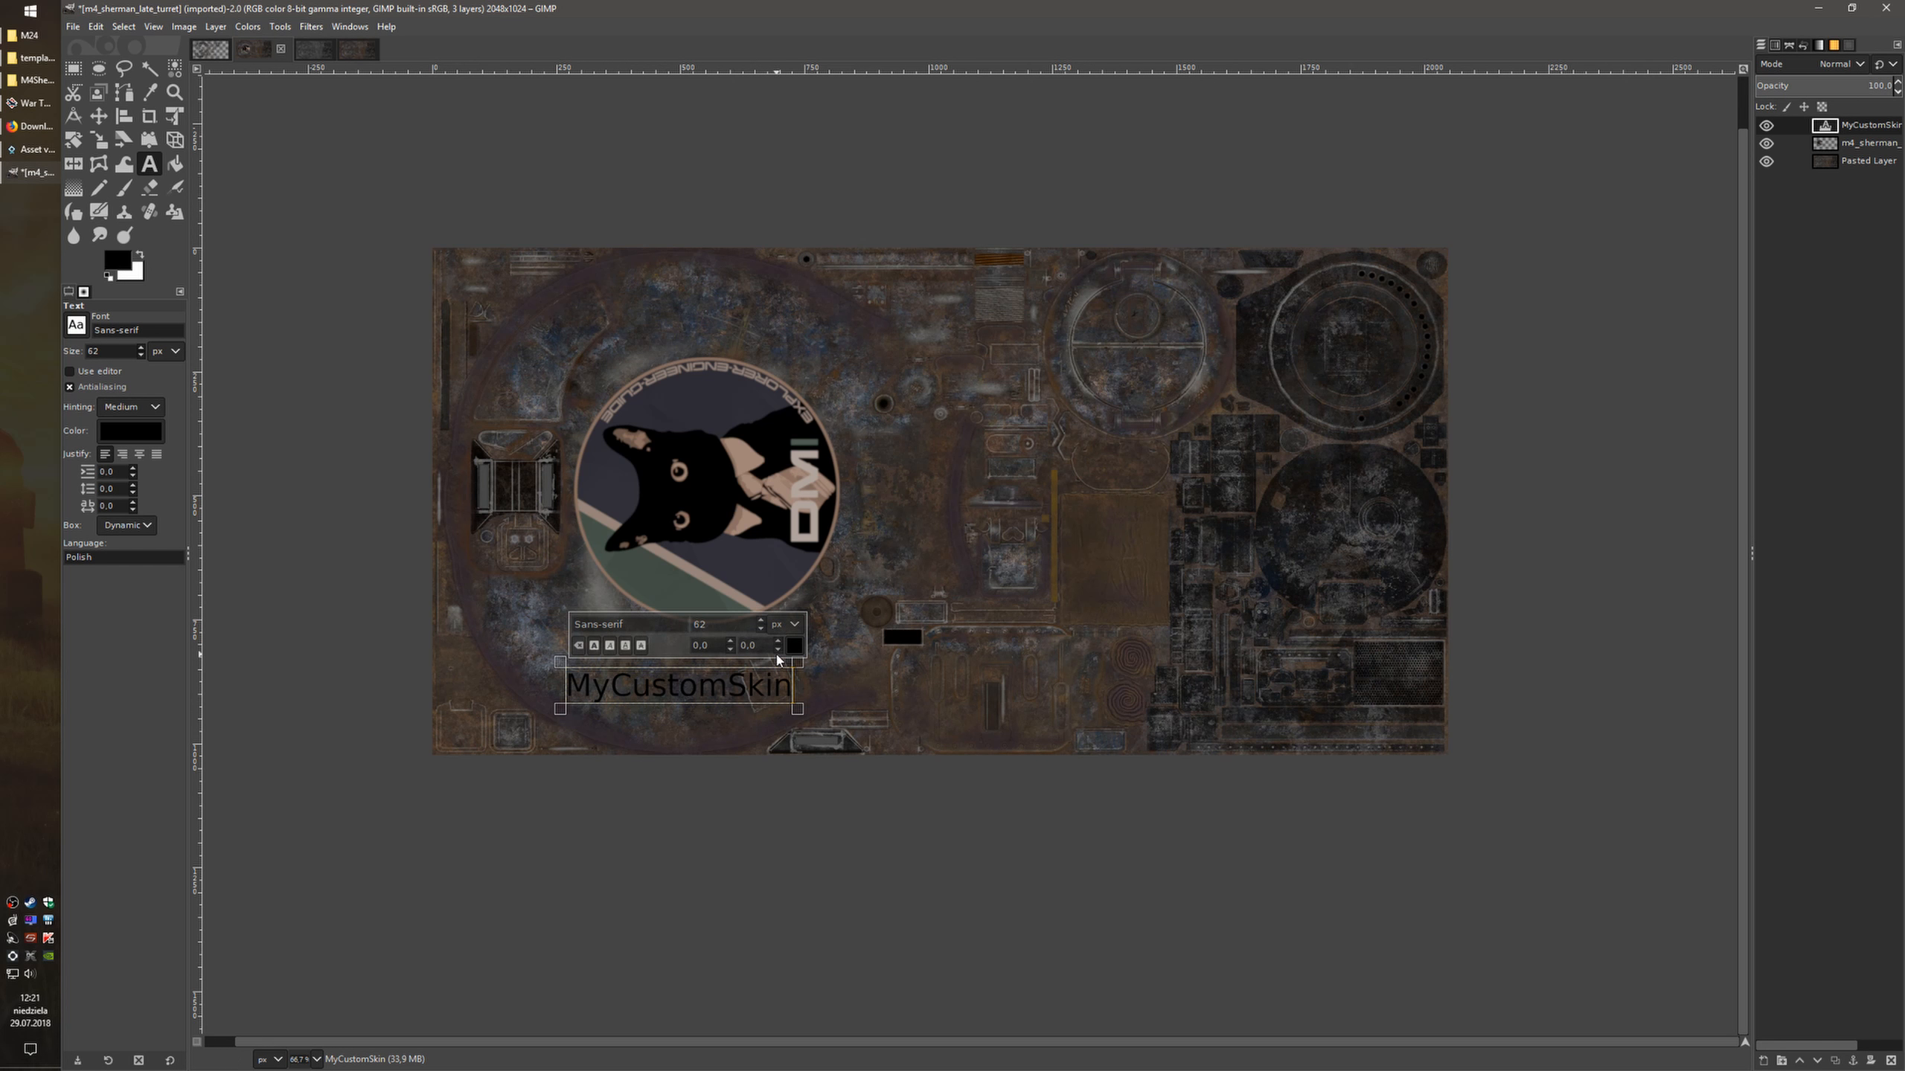
# Try to change the color of the new text to white
pyautogui.click(795, 646)
pyautogui.moveTo(690, 681); pyautogui.dragTo(639, 538)
pyautogui.click(842, 774)
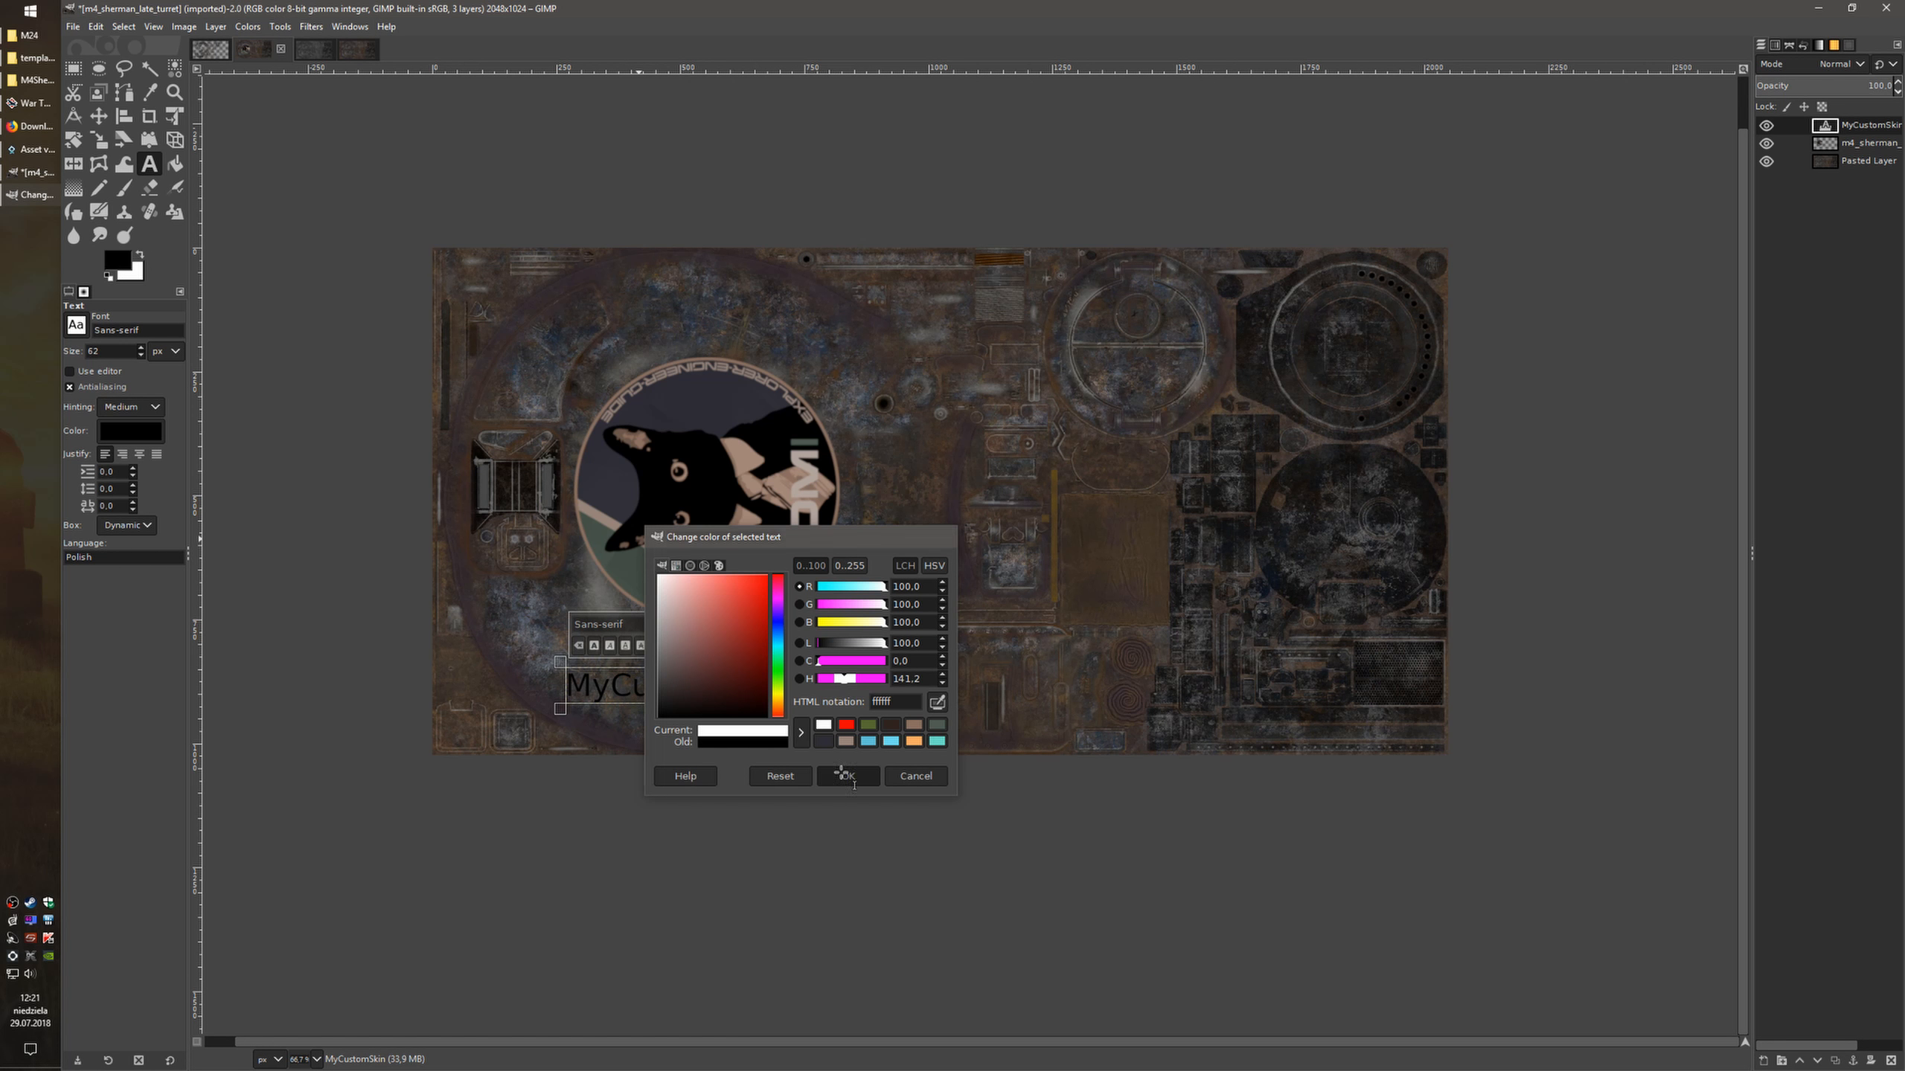
# Select the whole word MyCustomSkin, color it white and make it bold
pyautogui.doubleClick(660, 673)
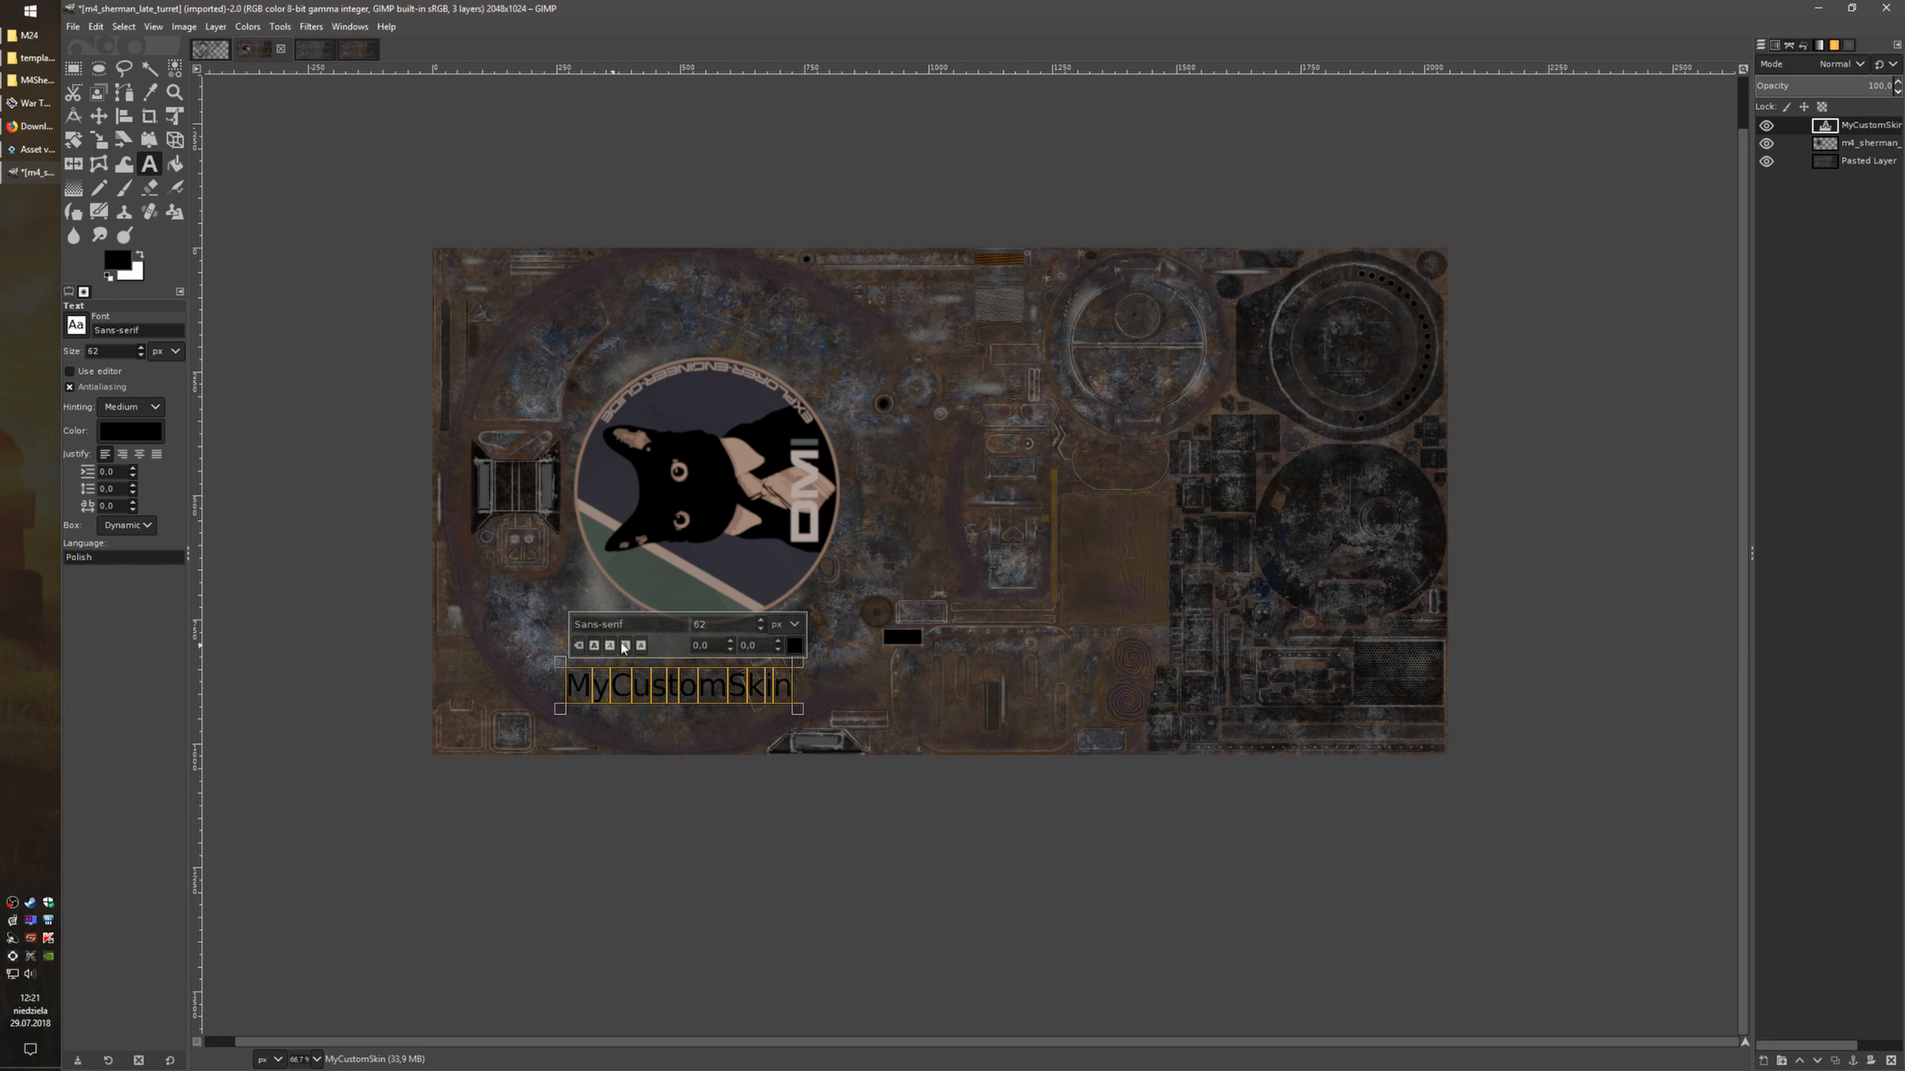
pyautogui.click(796, 648)
pyautogui.moveTo(701, 670); pyautogui.dragTo(647, 551)
pyautogui.click(855, 774)
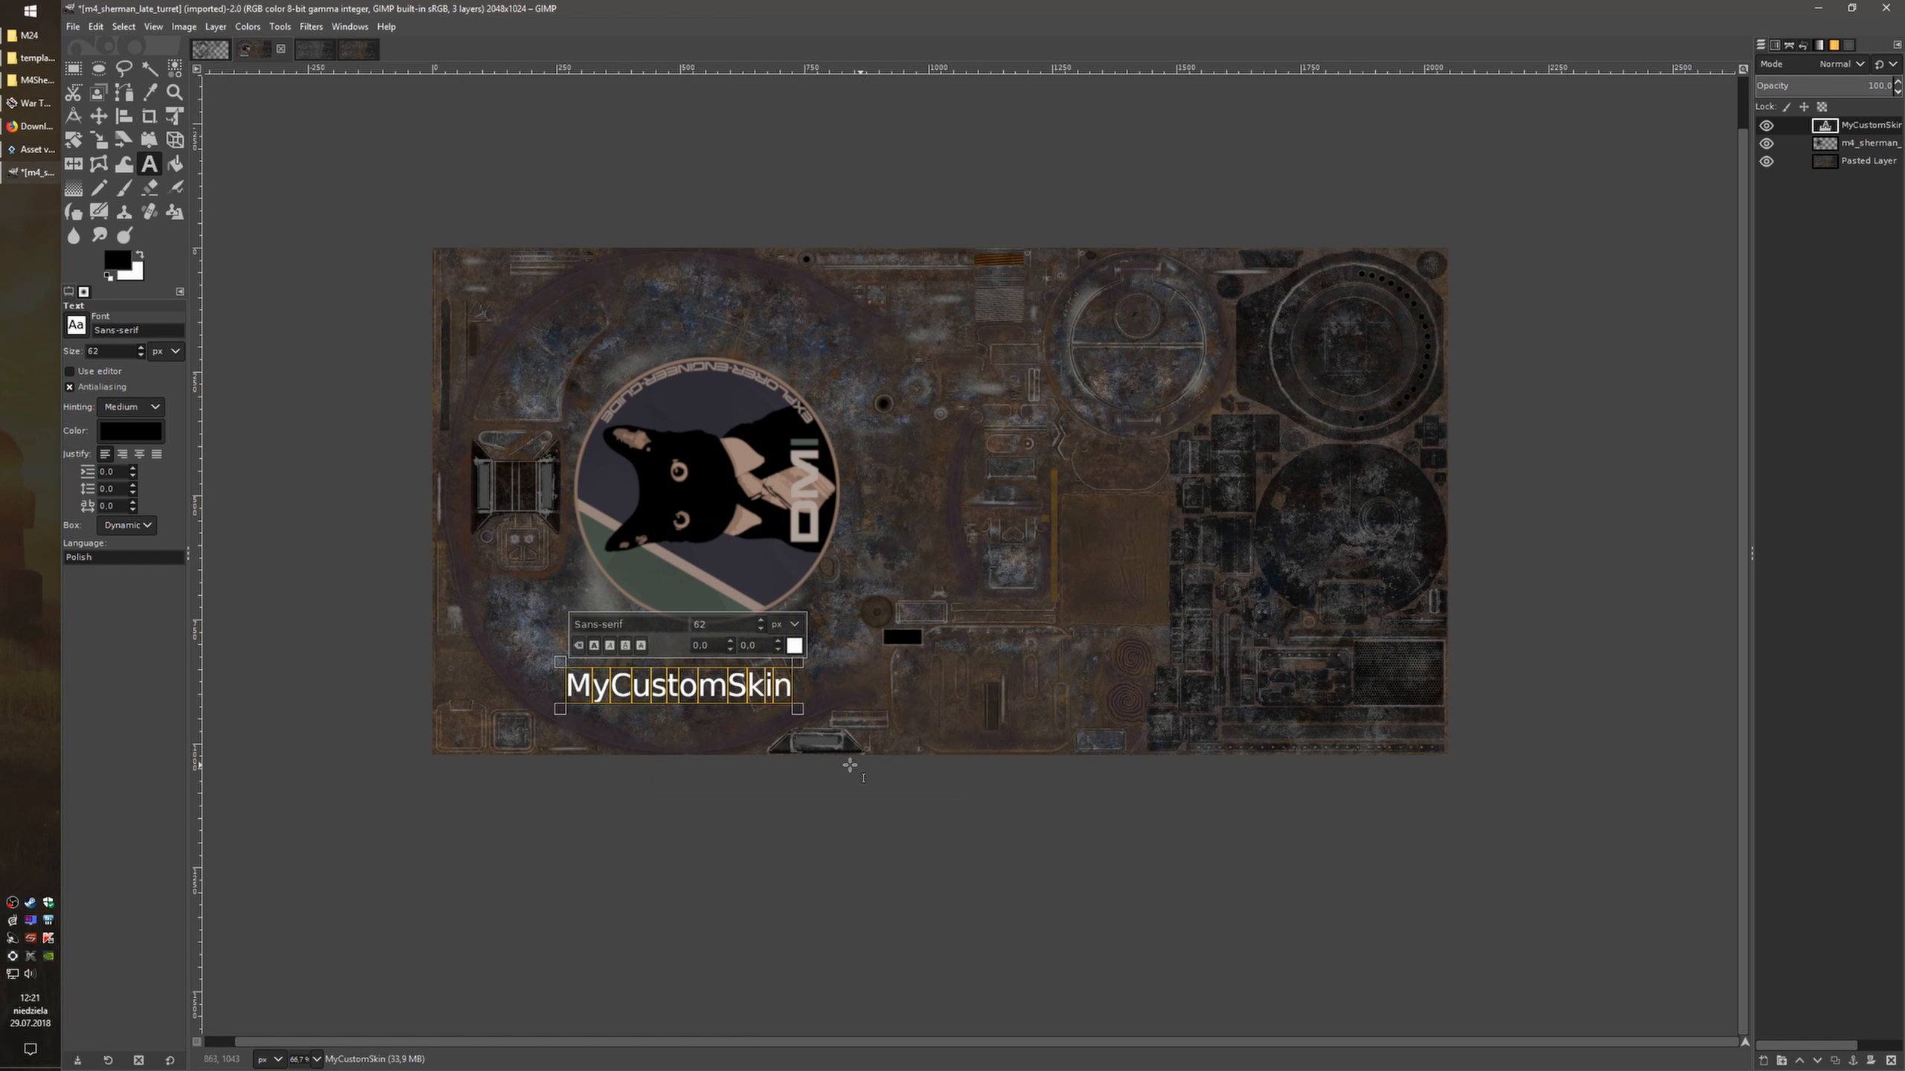
pyautogui.click(595, 646)
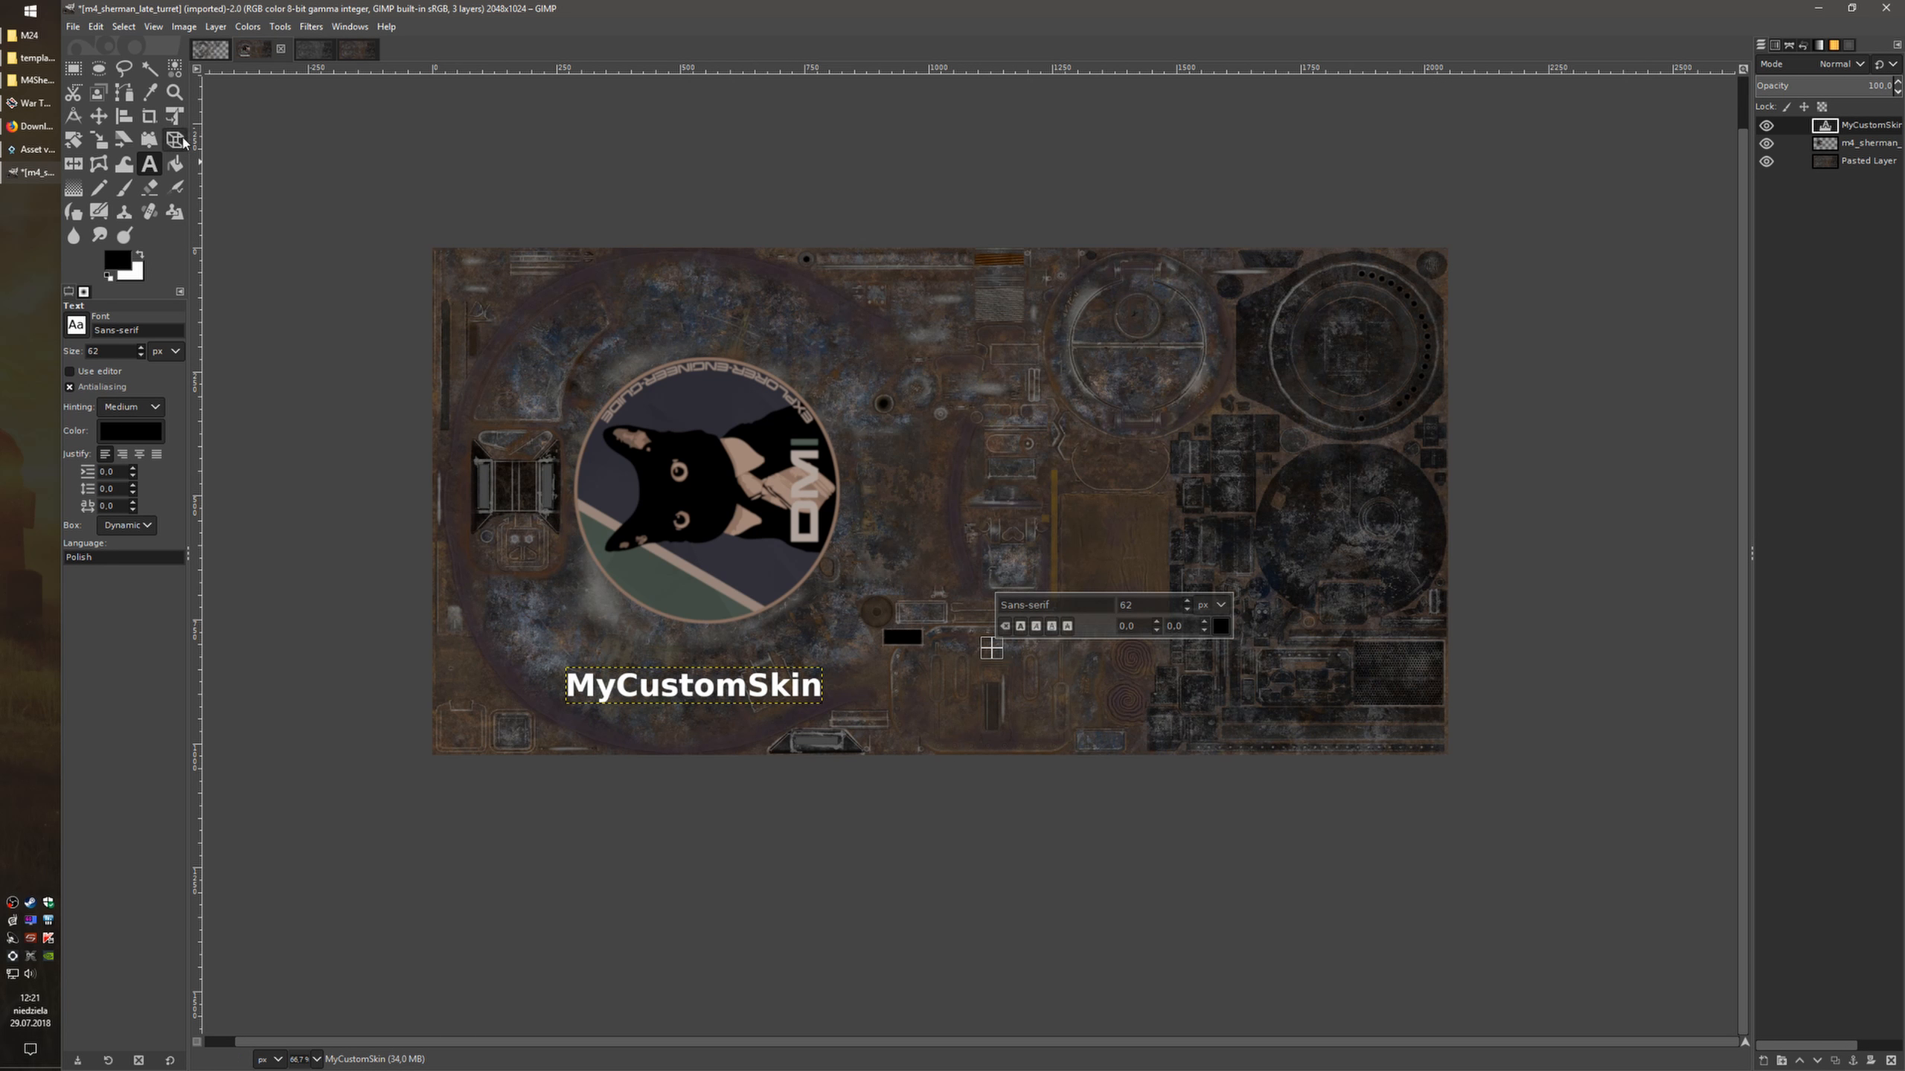
# Nudge the MyCustomSkin text slightly down and to the left, and save the project as m4_sherman_late_turret.xcf
pyautogui.click(99, 116)
pyautogui.moveTo(697, 694); pyautogui.dragTo(694, 698)
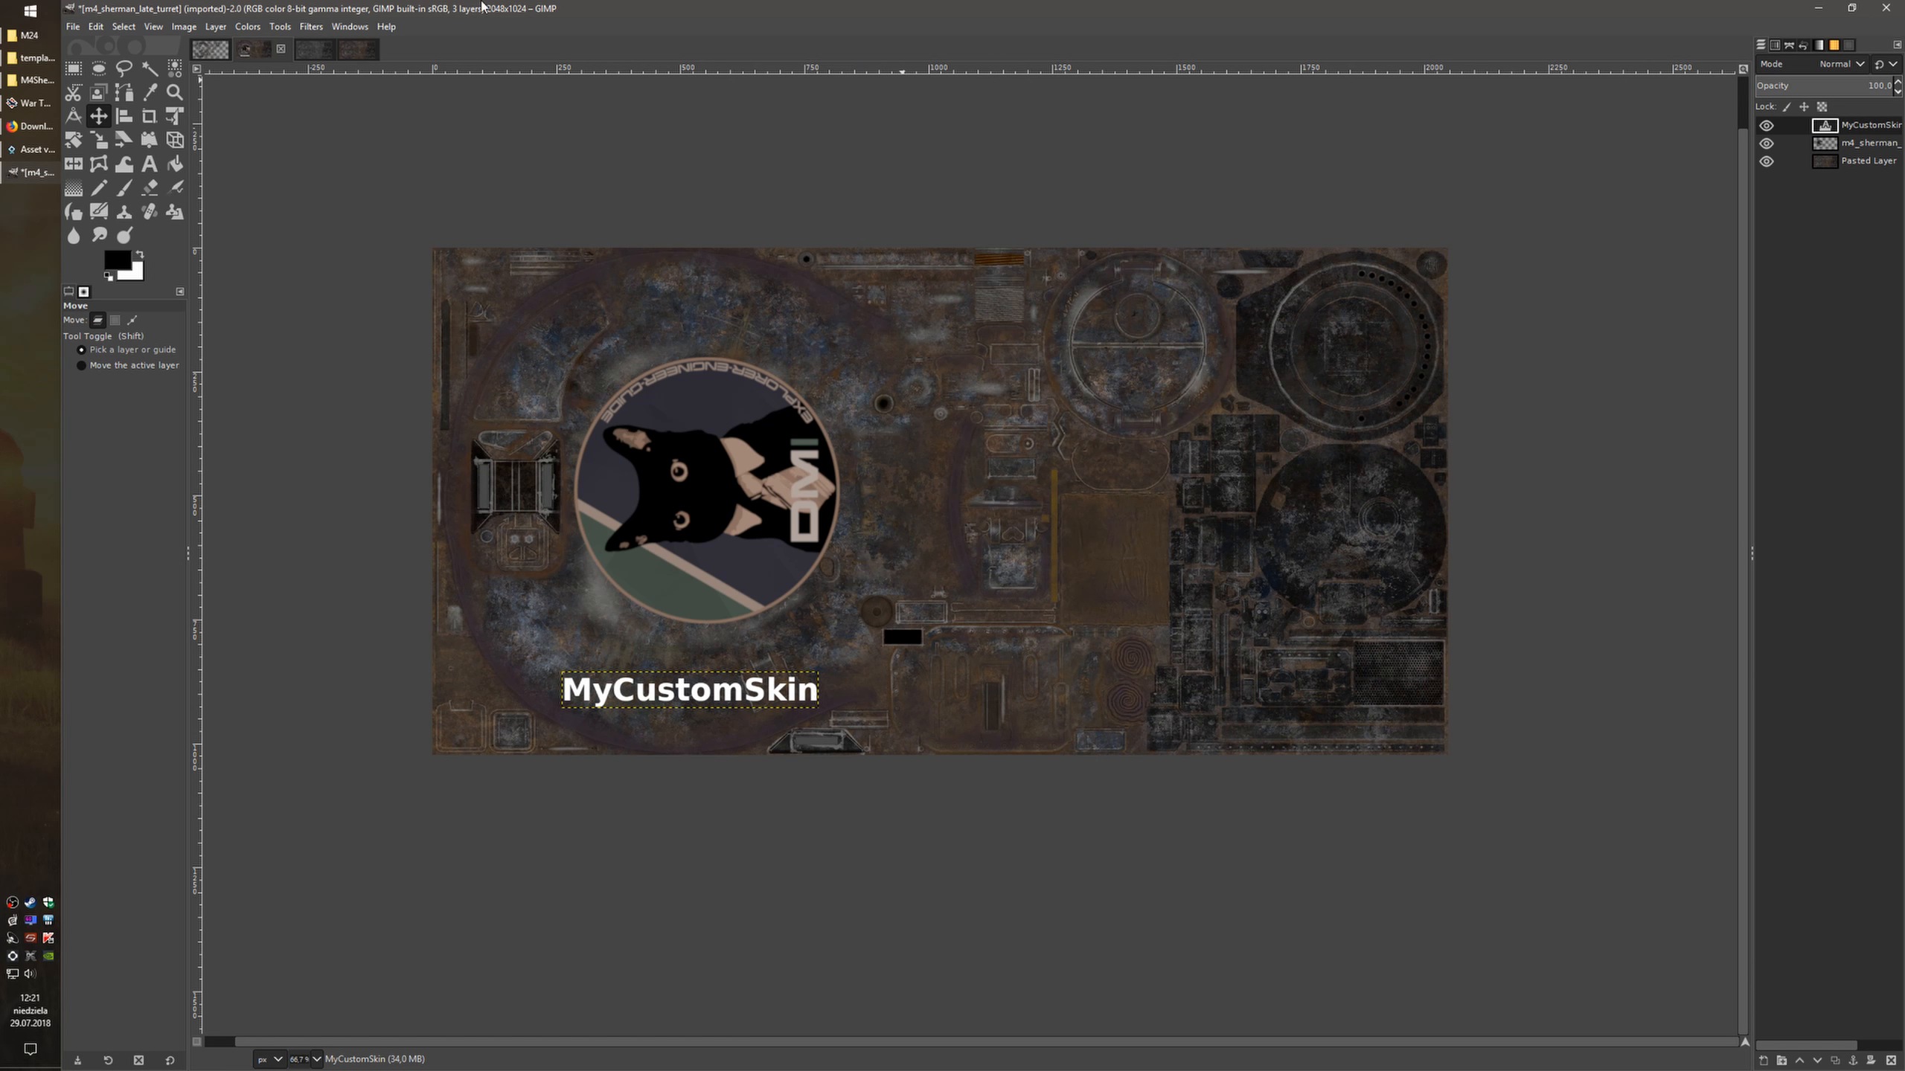
pyautogui.click(72, 27)
pyautogui.click(164, 177)
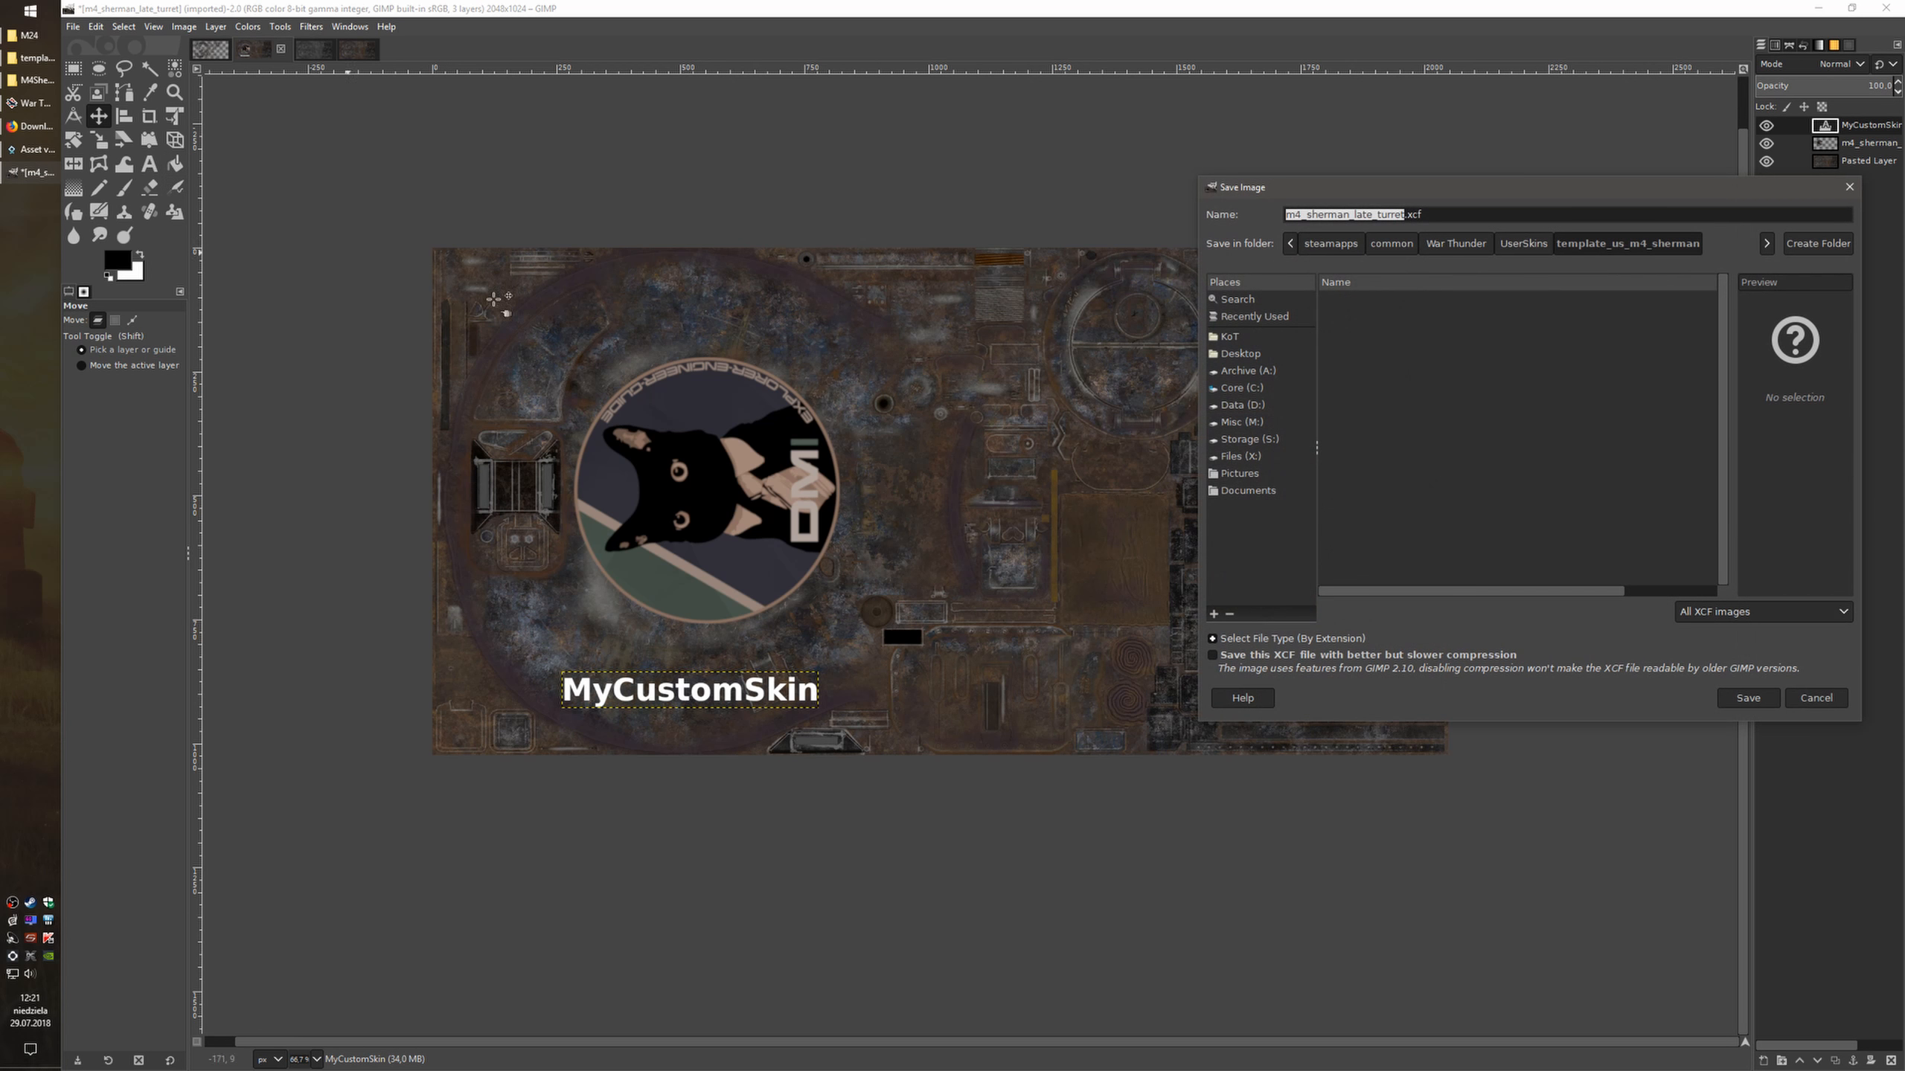
pyautogui.moveTo(1504, 194); pyautogui.dragTo(1299, 218)
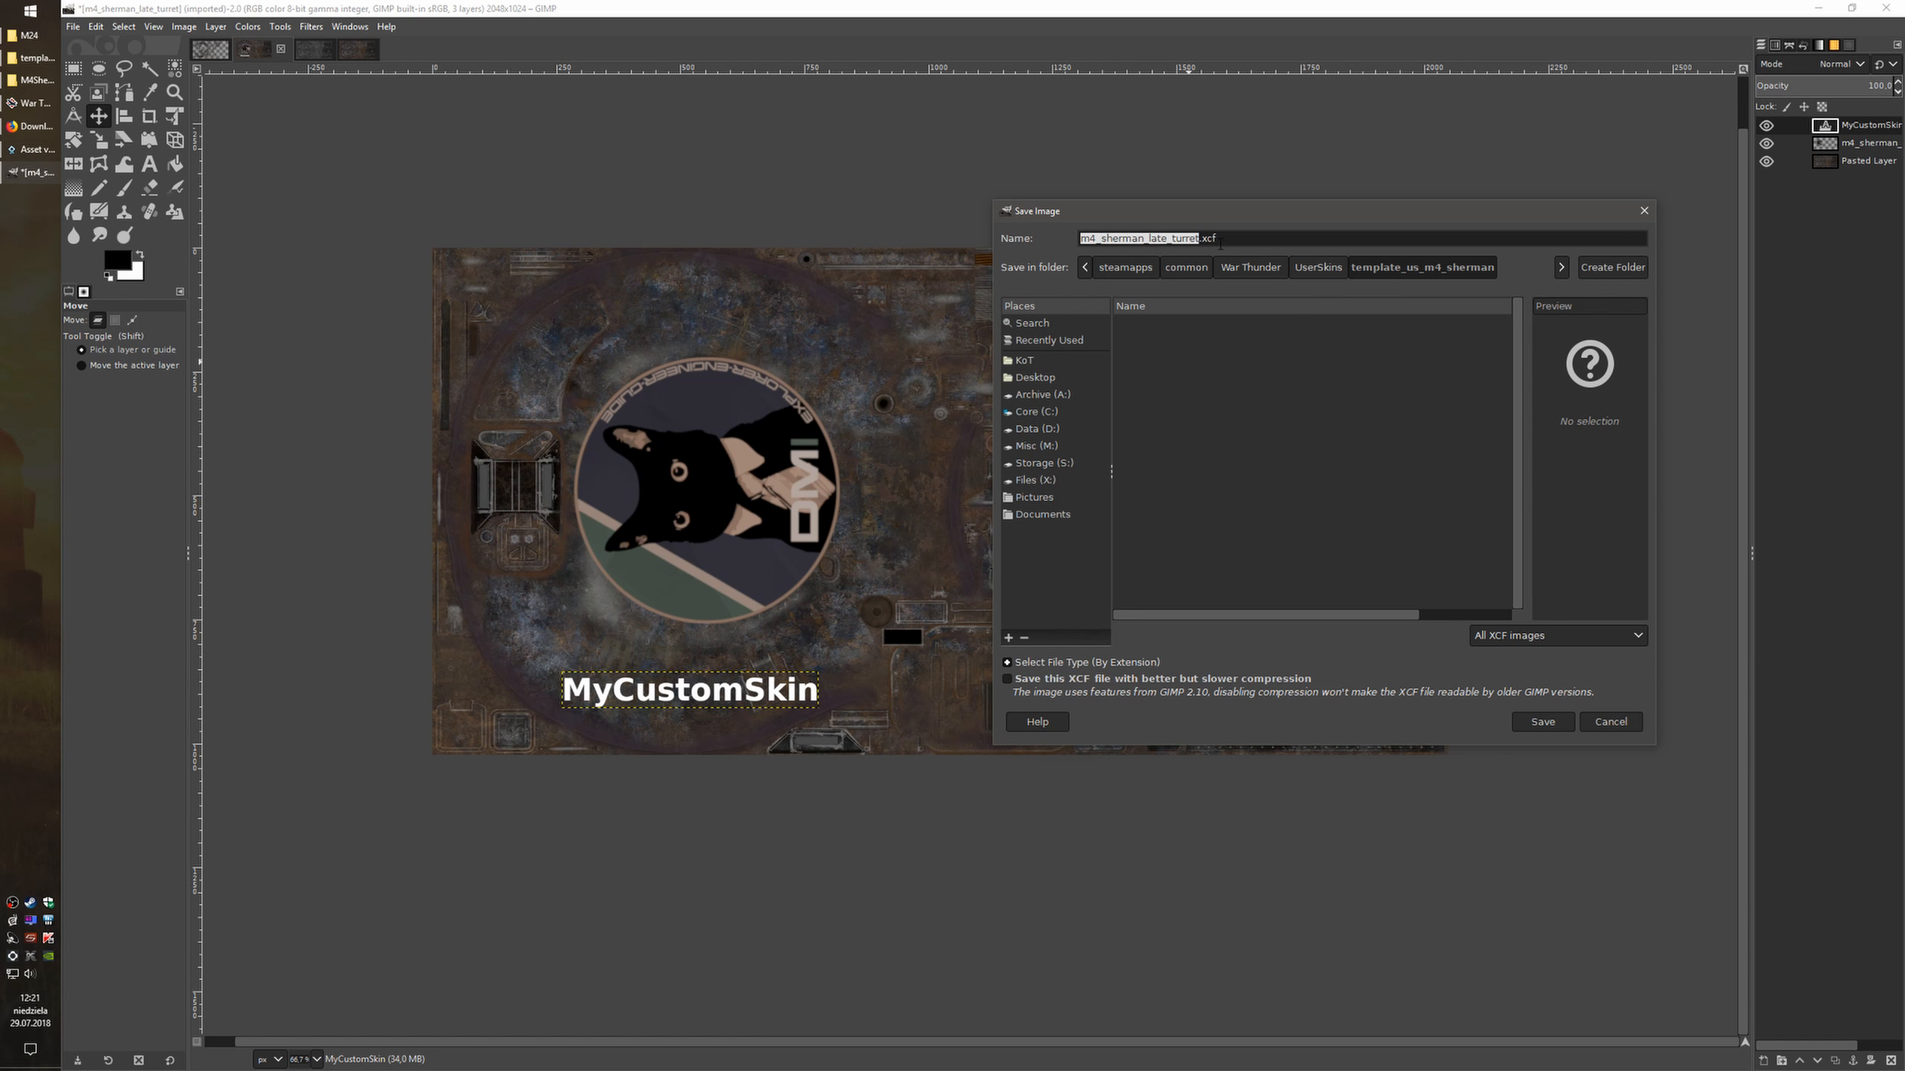
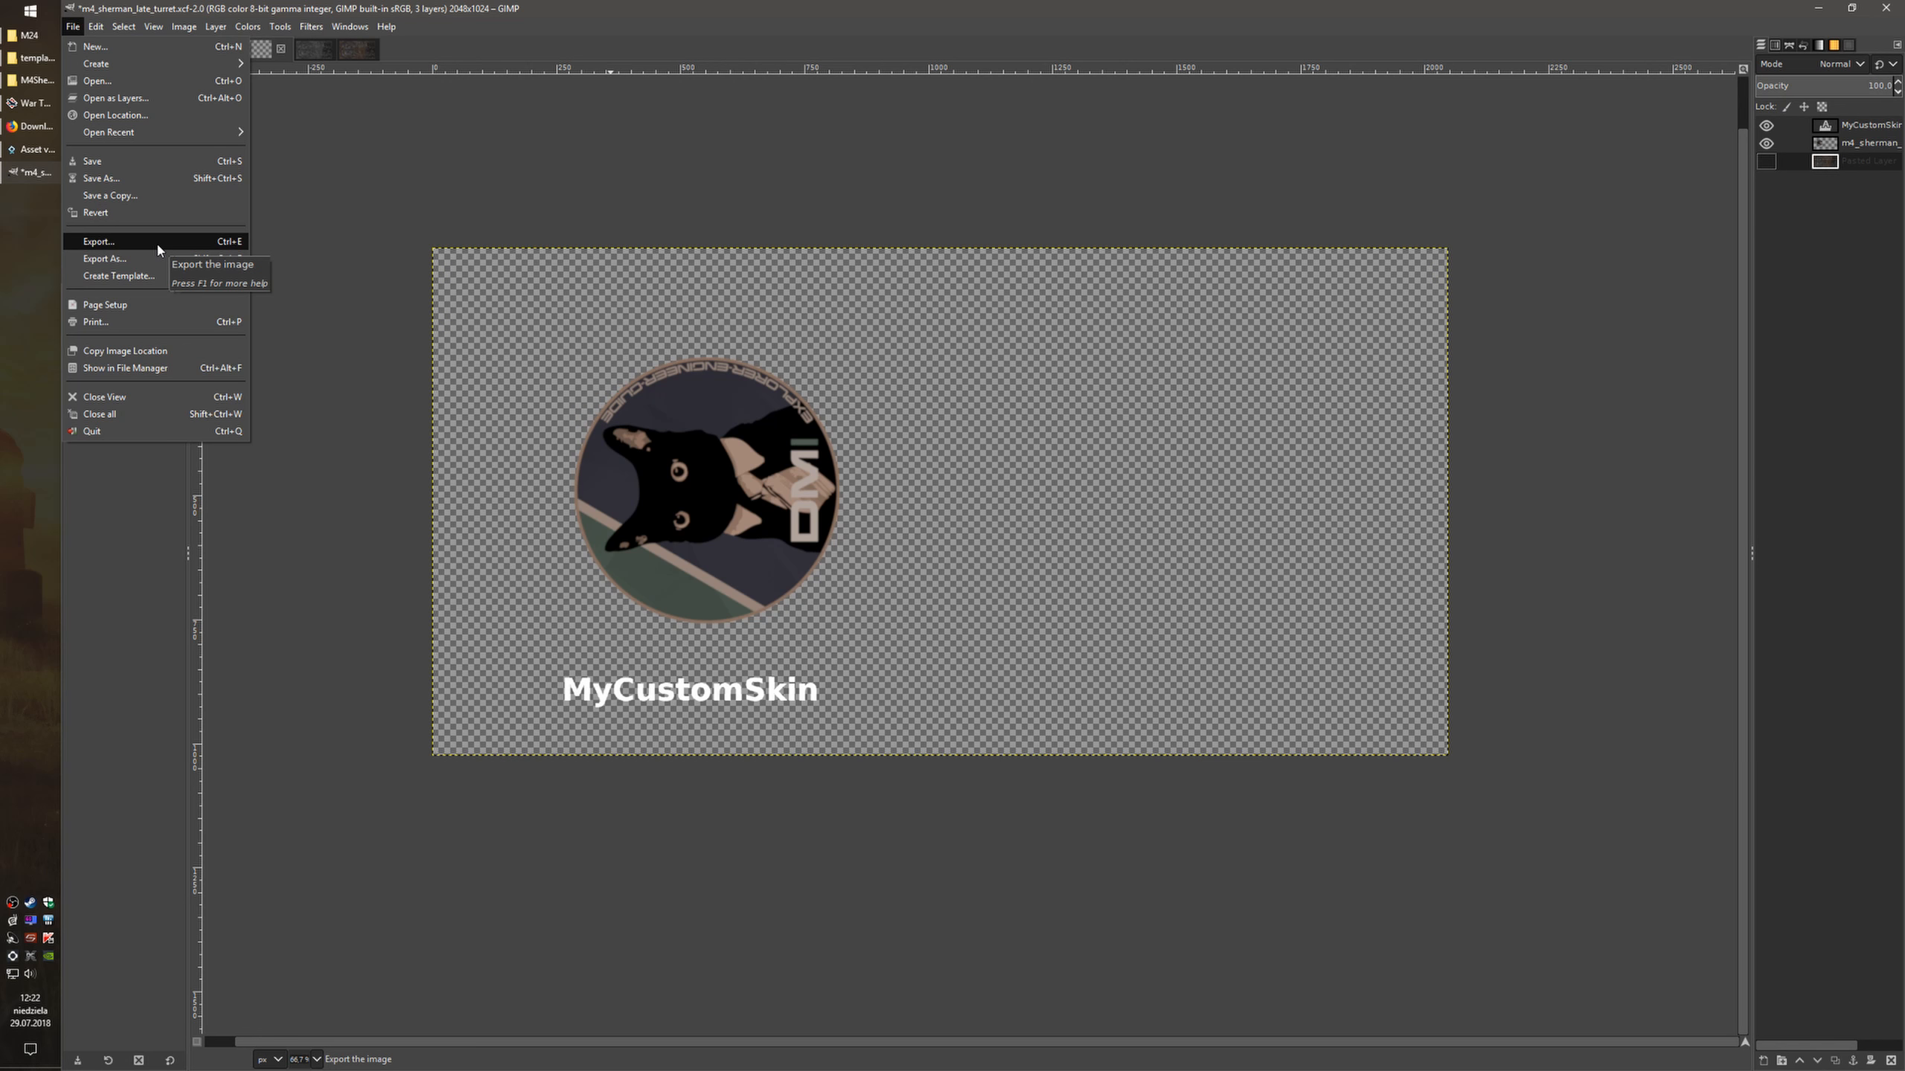
# Export the image as m4_sherman_late_turret_mod.tga with RLE compression in the template_us_m4_sherman folder
pyautogui.click(158, 243)
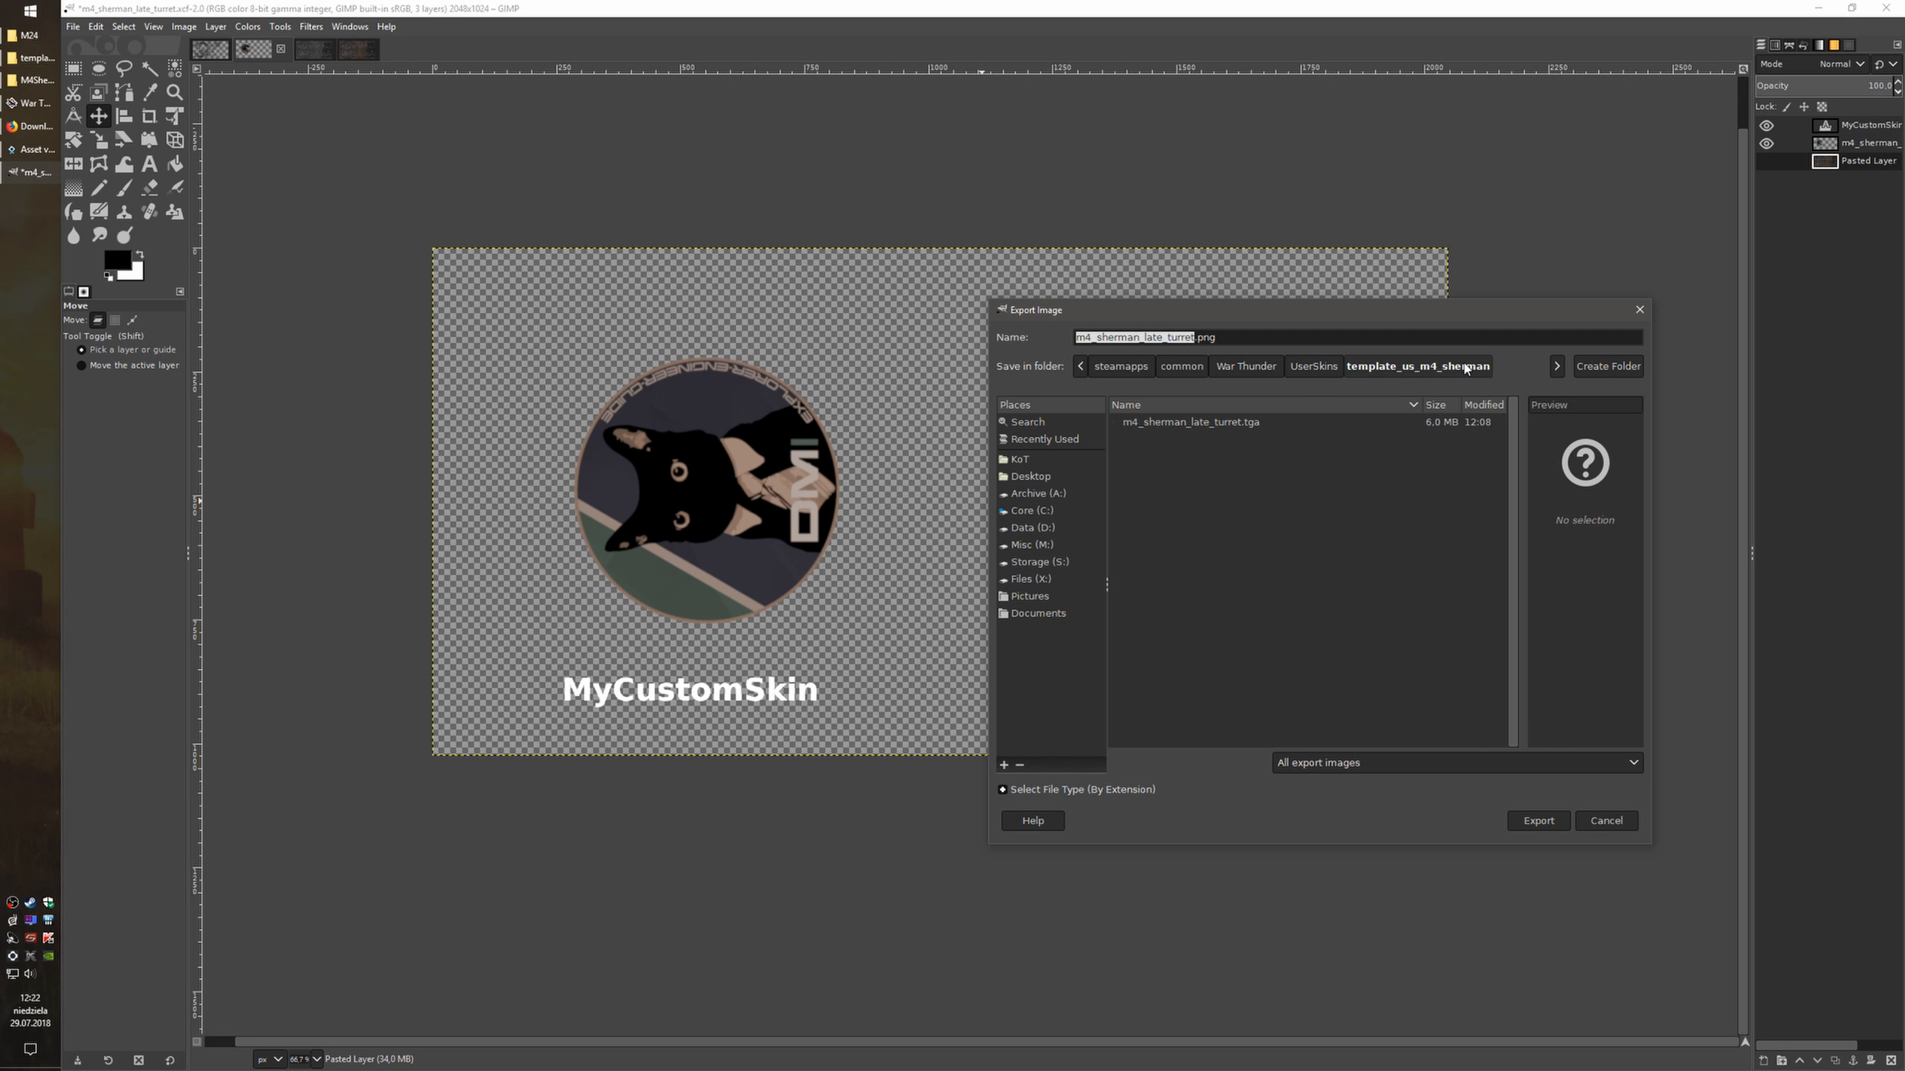
pyautogui.click(1212, 338)
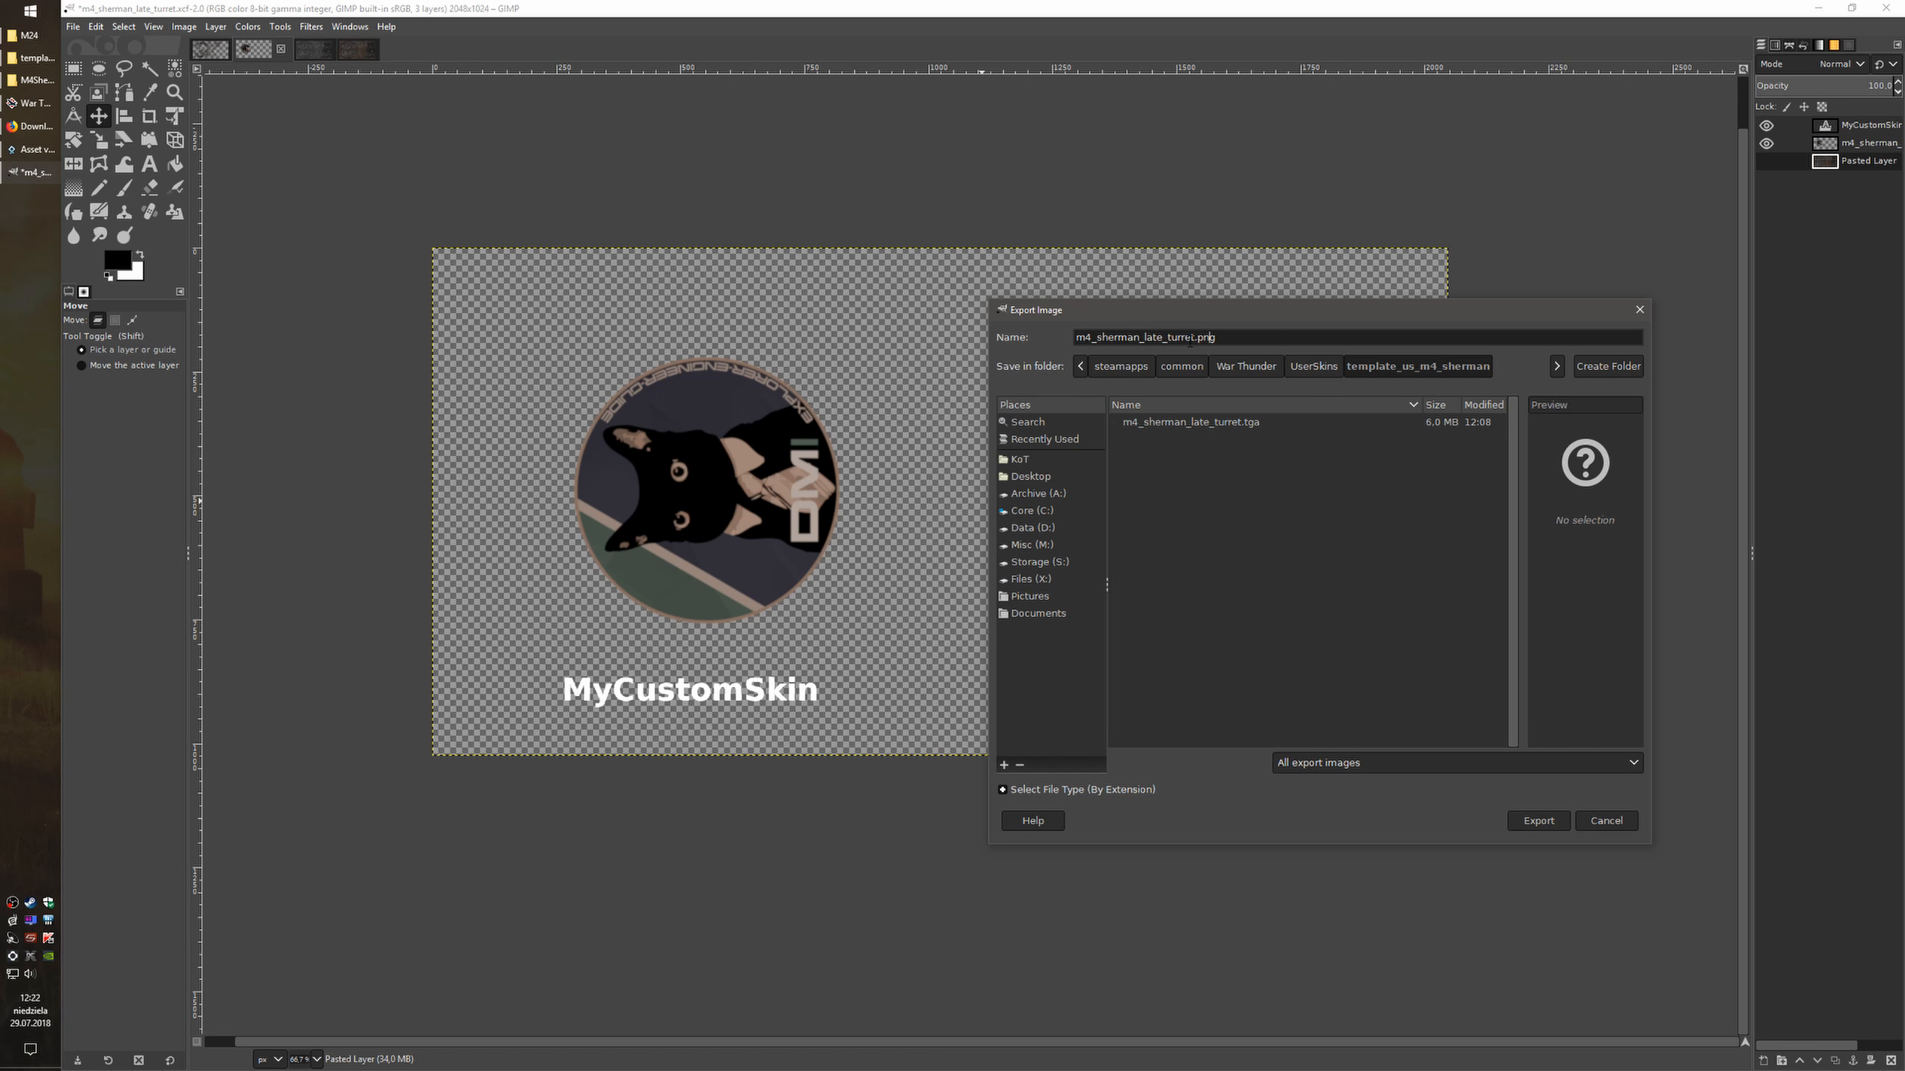
pyautogui.write('_med')
pyautogui.write('tga')
pyautogui.click(1537, 821)
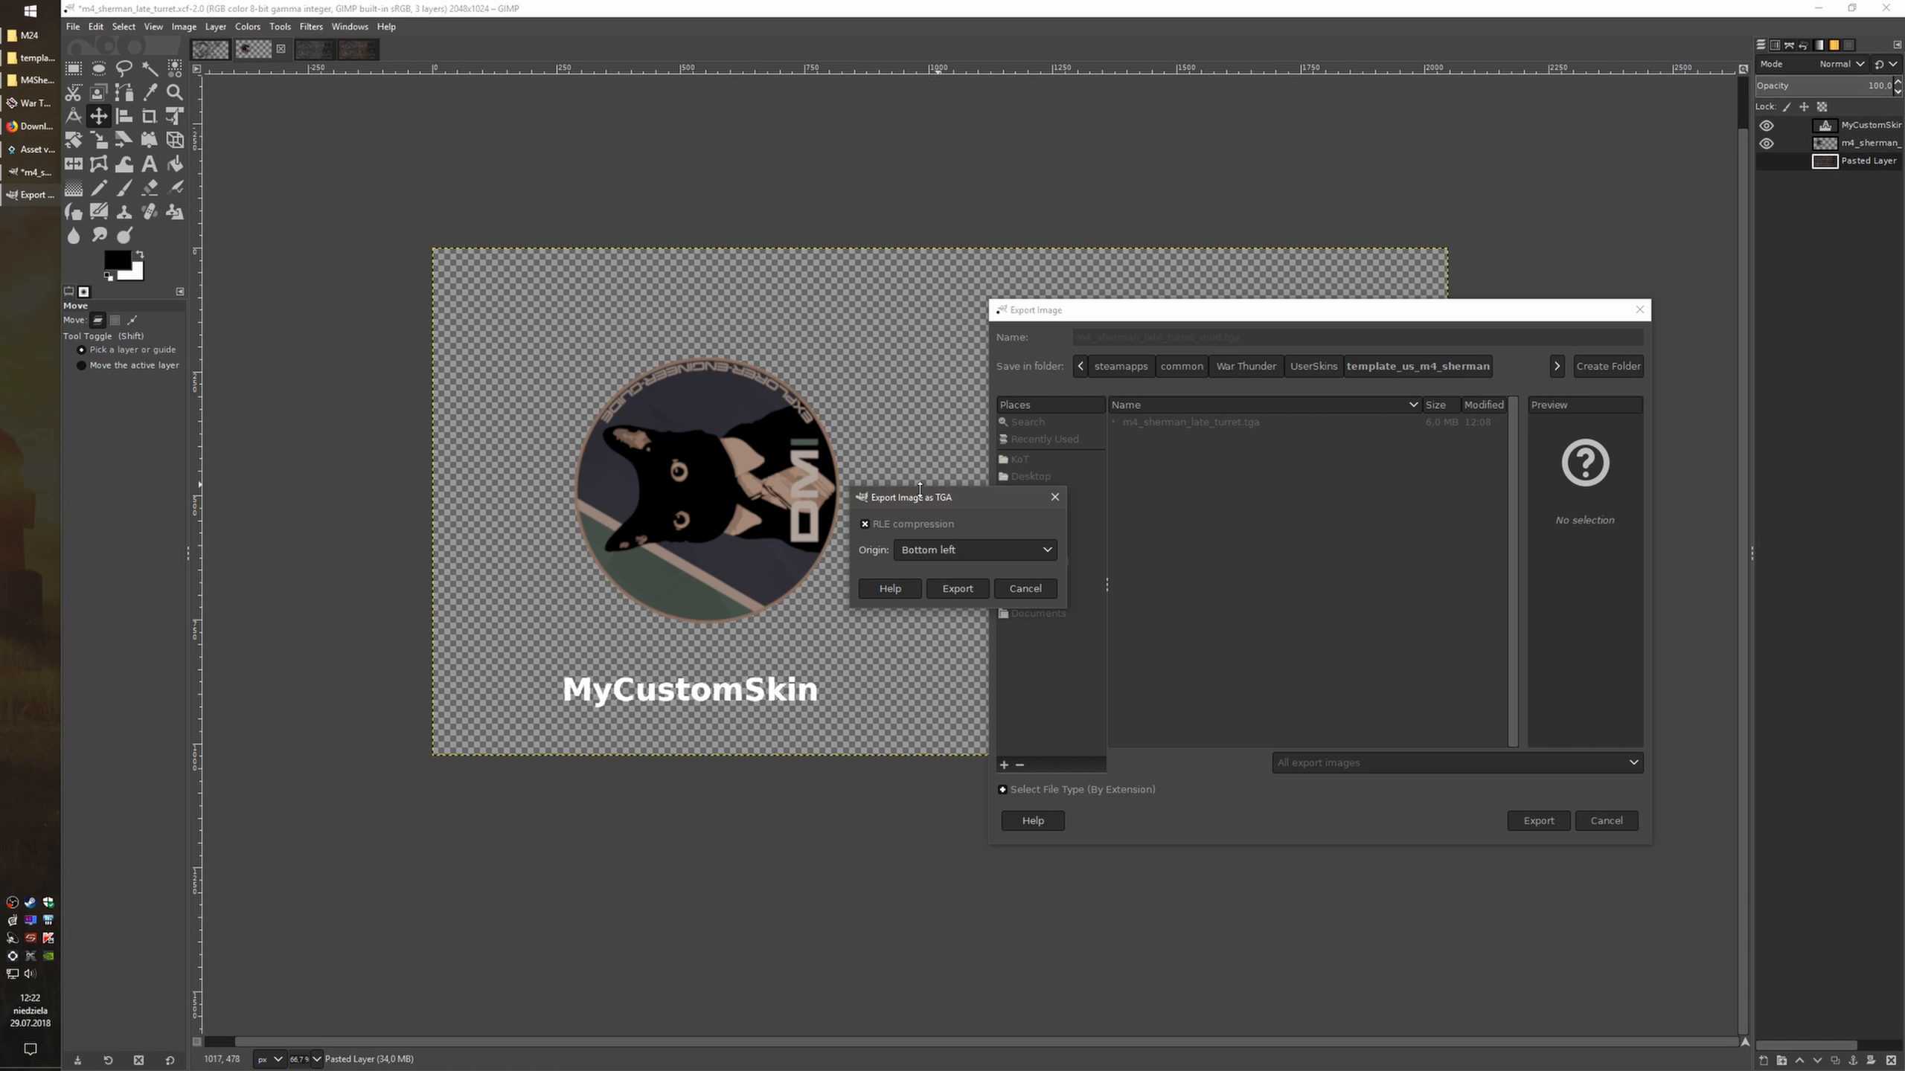
pyautogui.click(957, 589)
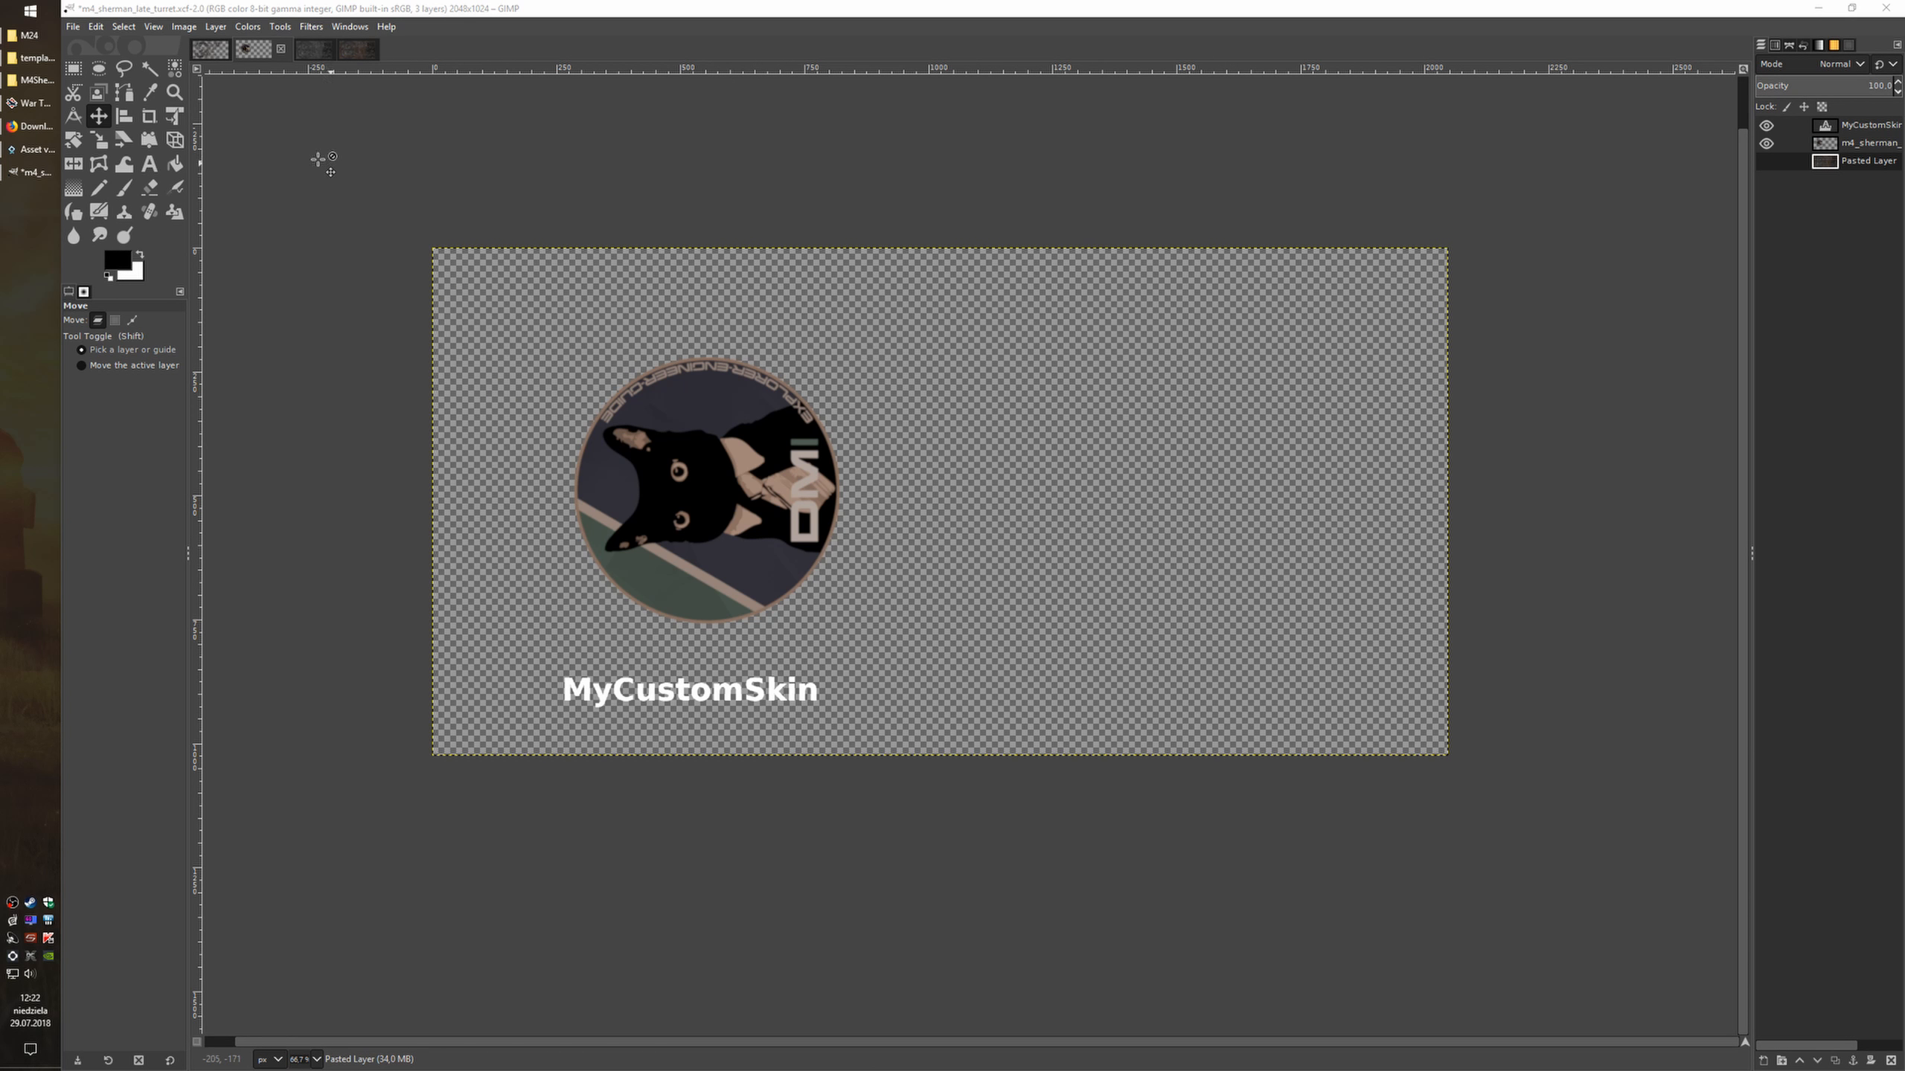
# Switch to File Explorer and open us_m4_sherman.blk from the template_us_m4_sherman folder in Notepad++
pyautogui.click(30, 58)
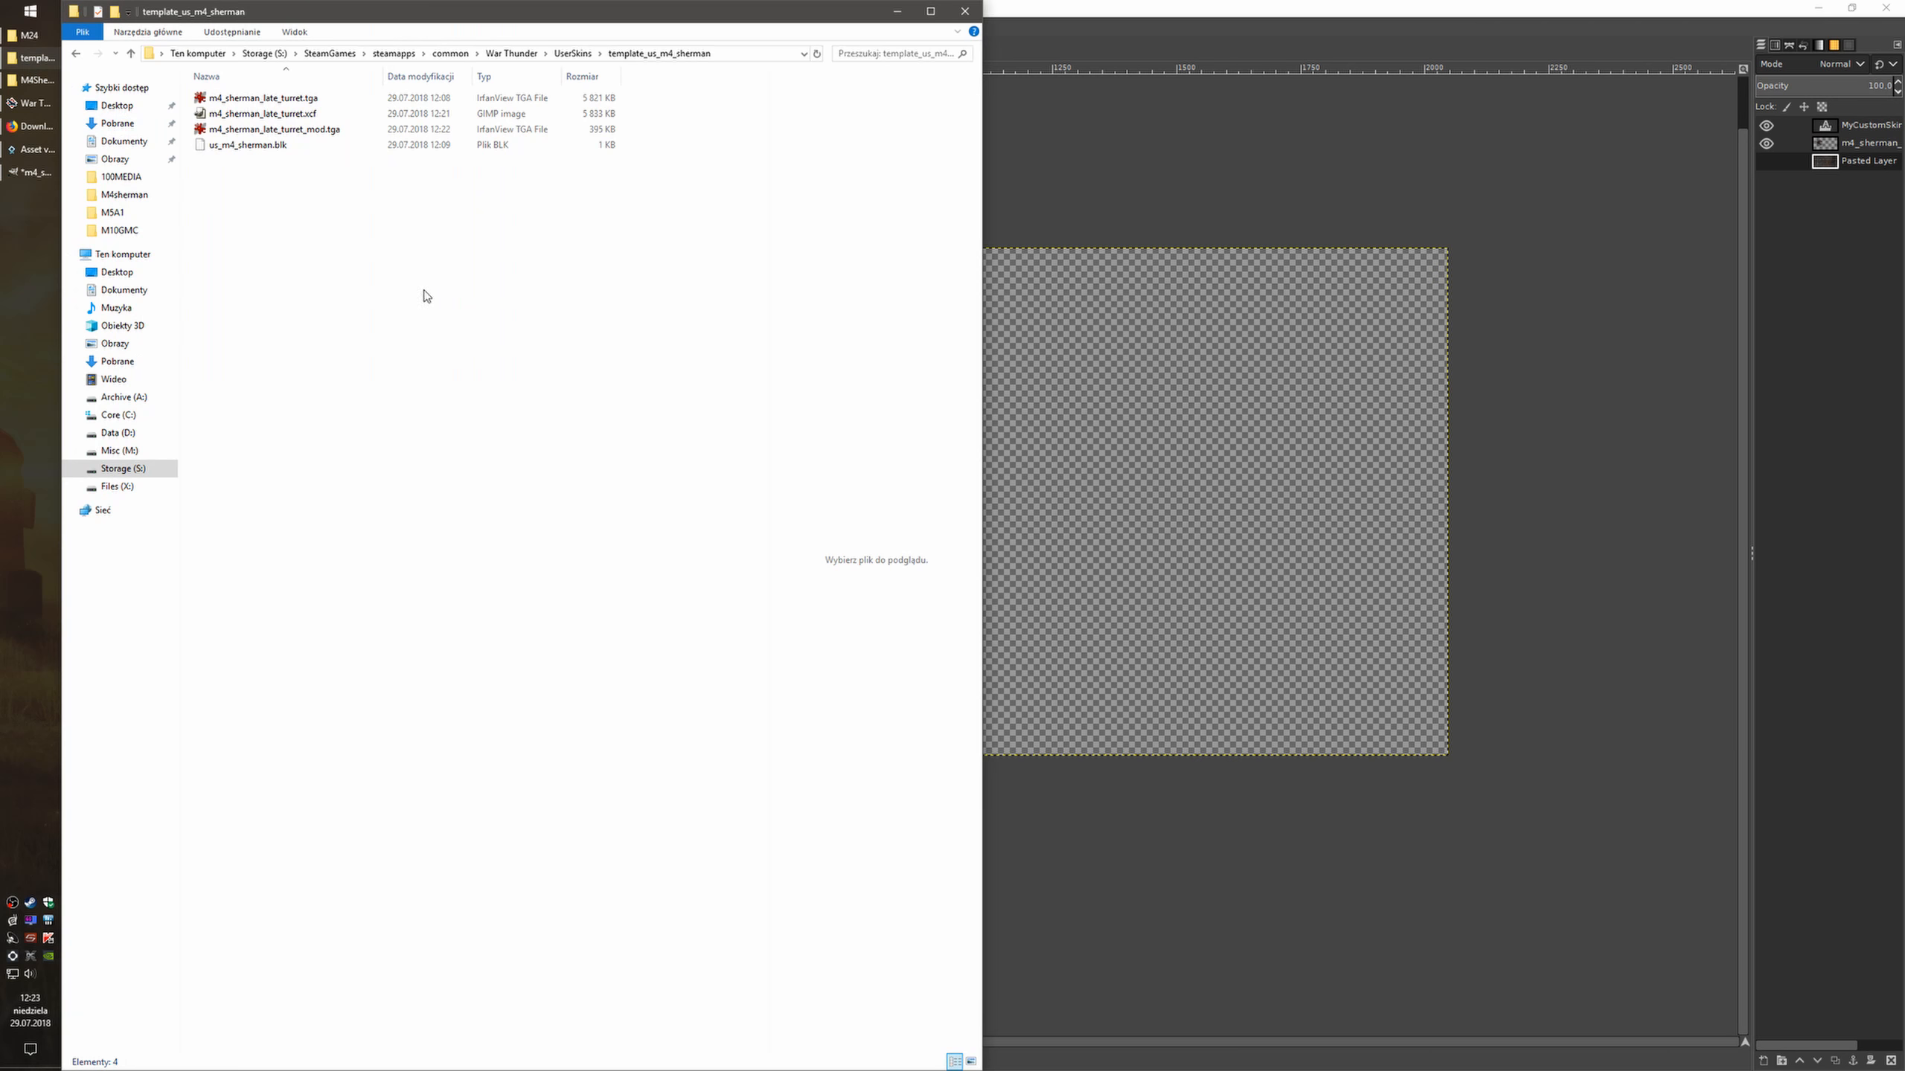
pyautogui.click(272, 131)
pyautogui.rightClick(263, 144)
pyautogui.click(369, 207)
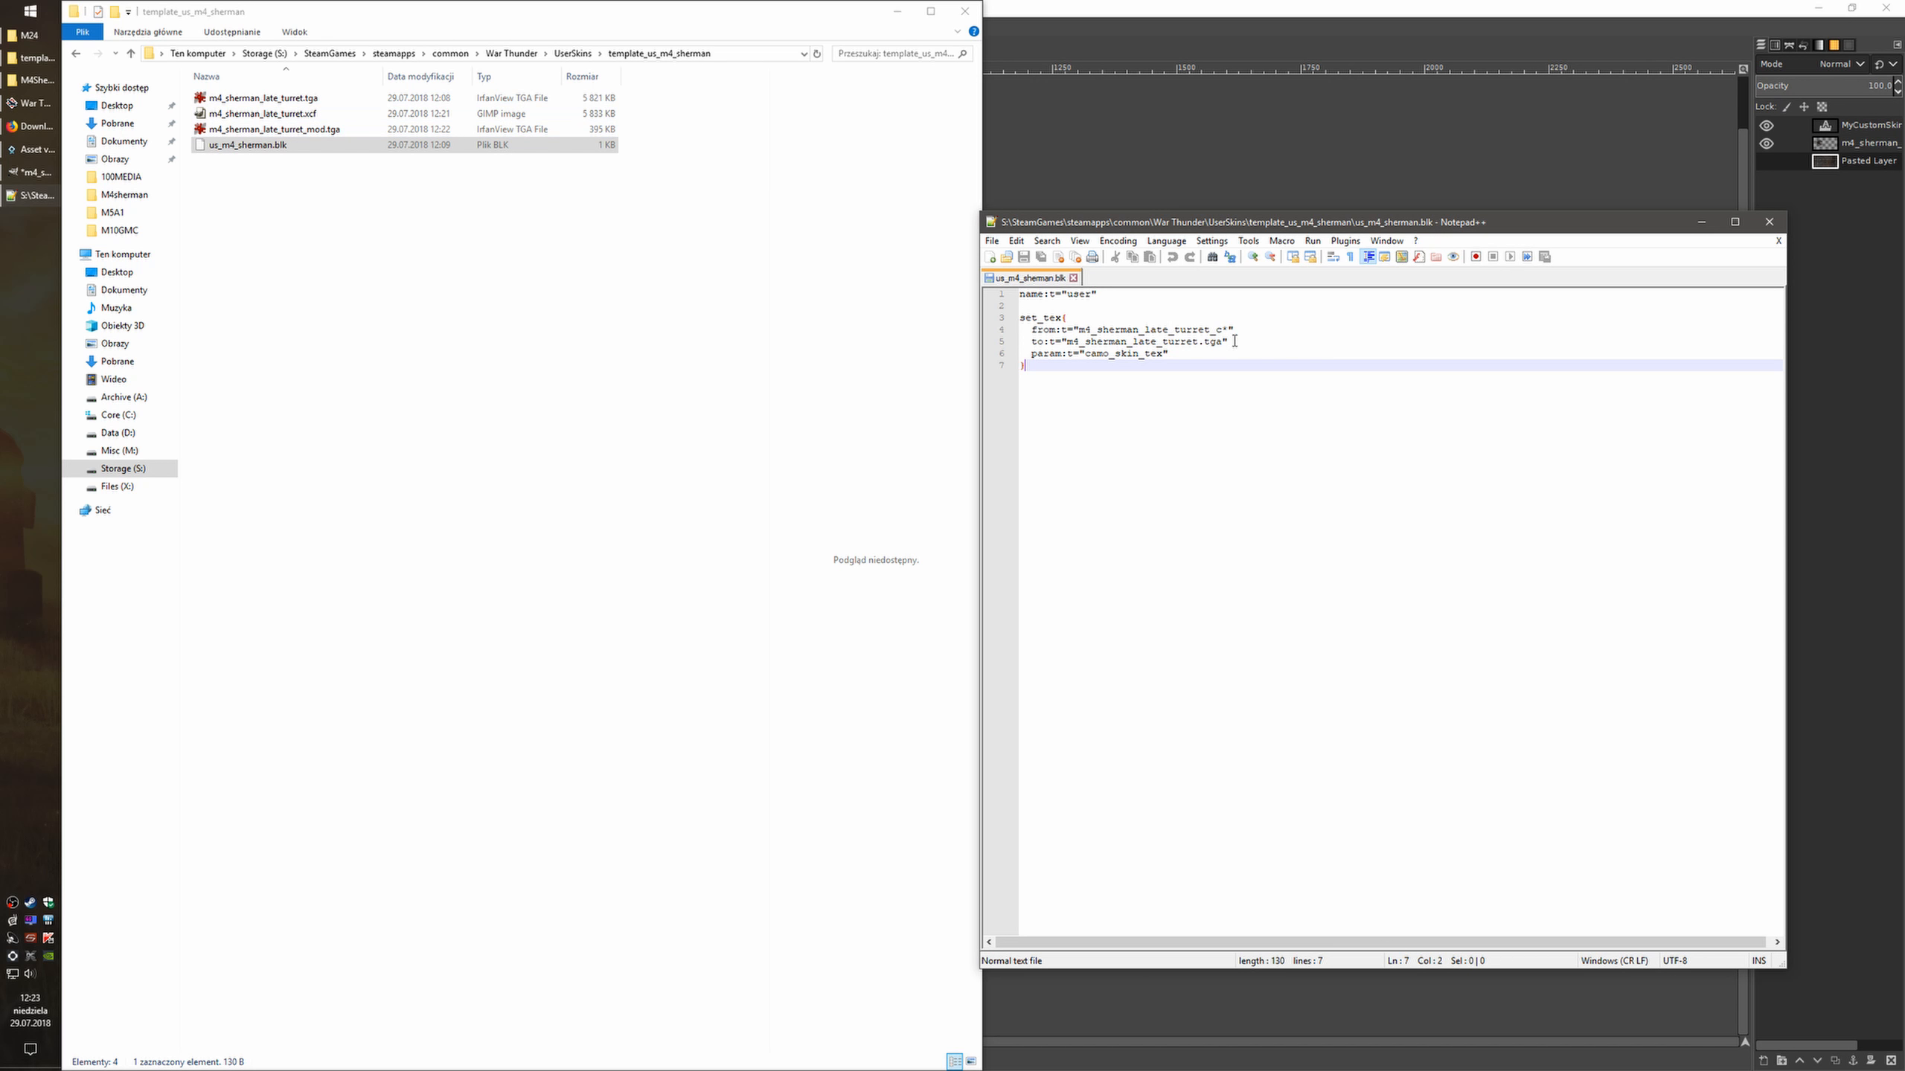
# Change the "to" texture in the skin file to m4_sherman_late_turret_mod.tga, save it and close the editor
pyautogui.click(1198, 341)
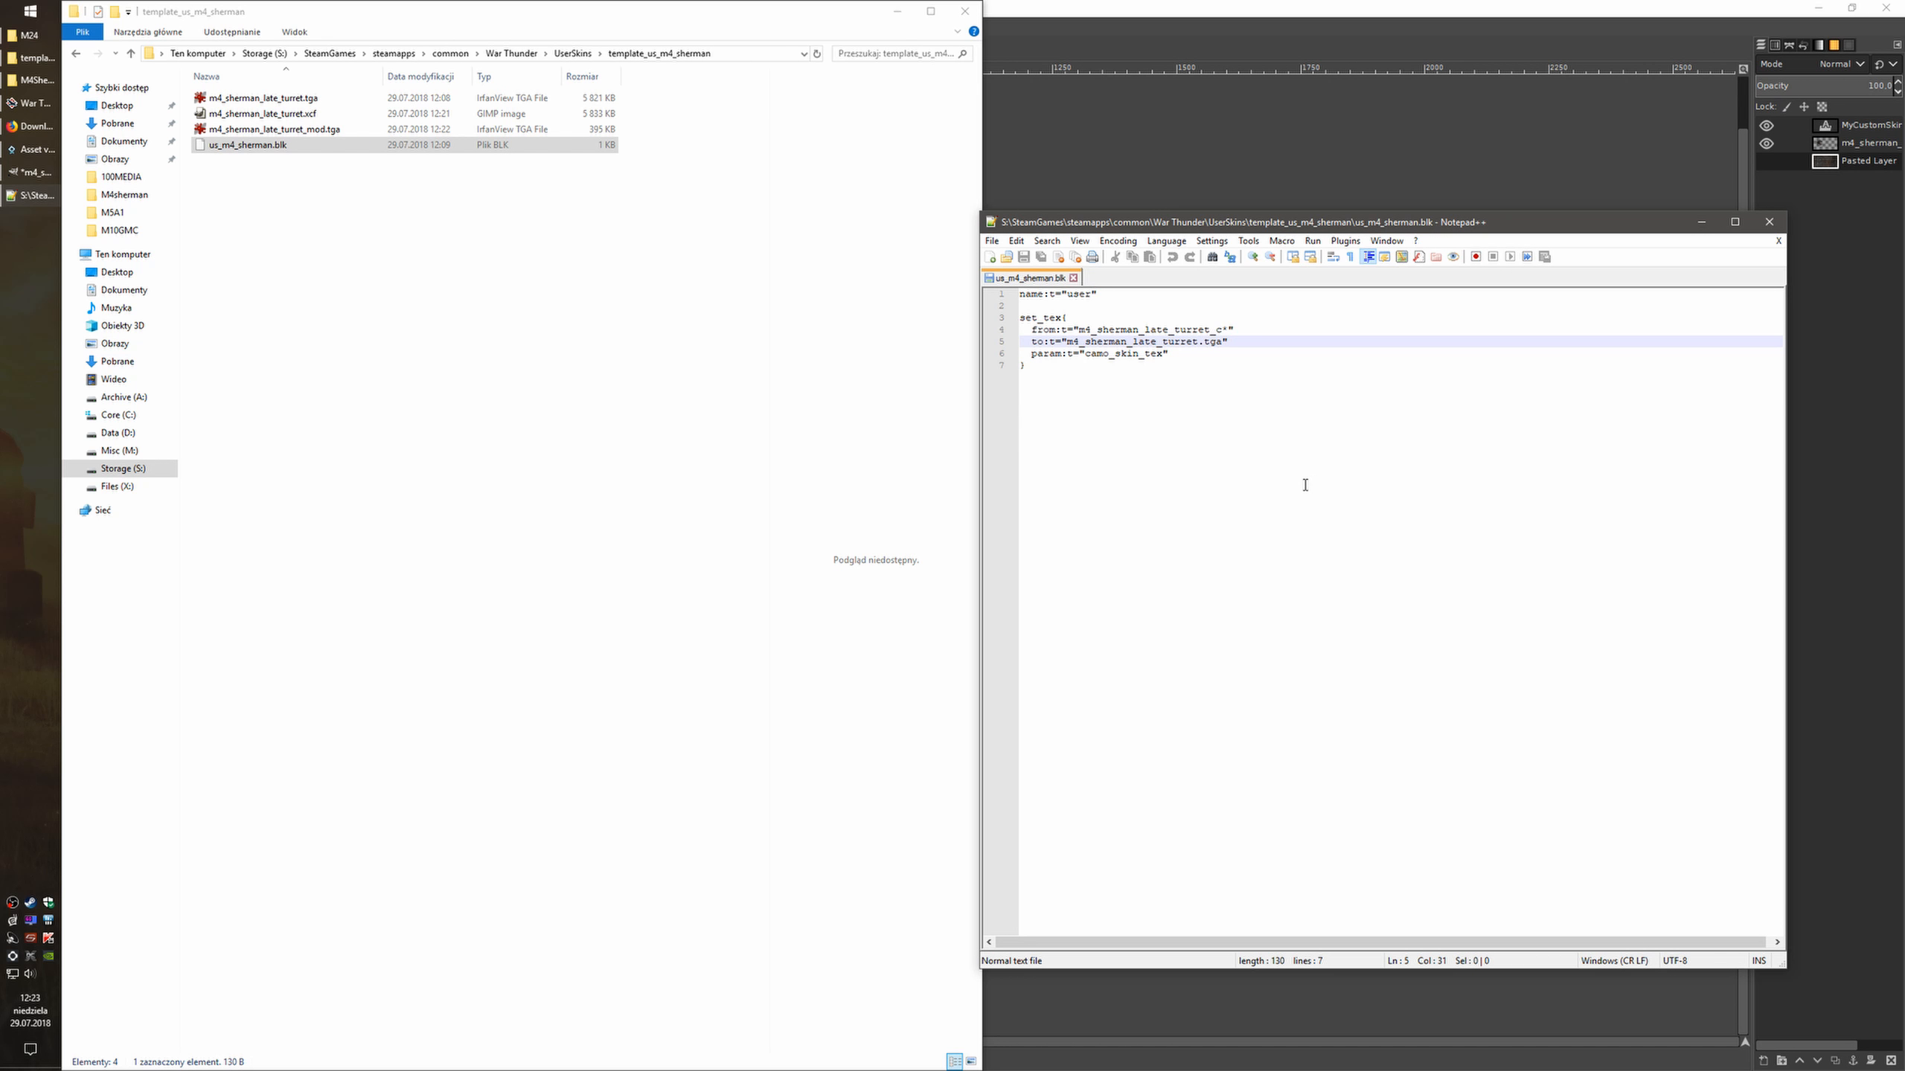
pyautogui.write('_mod')
pyautogui.click(1303, 482)
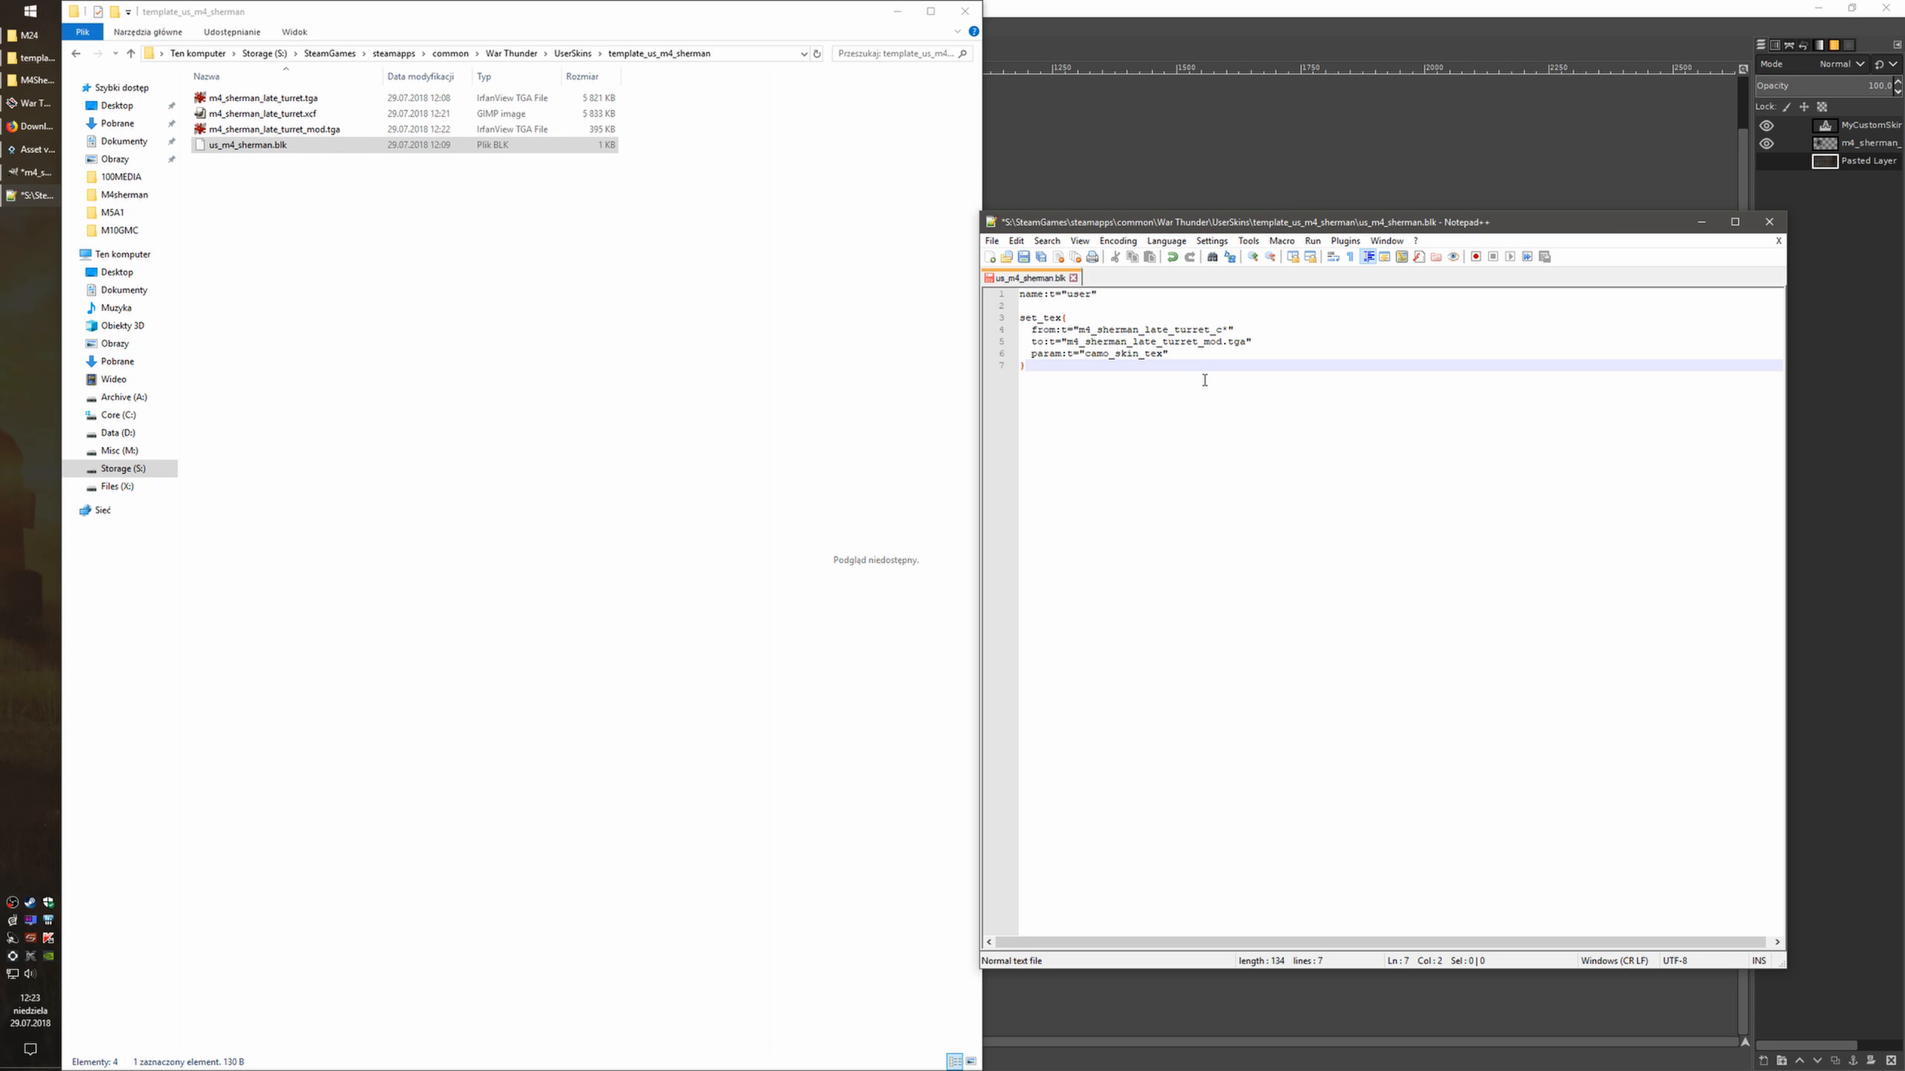
pyautogui.click(1027, 256)
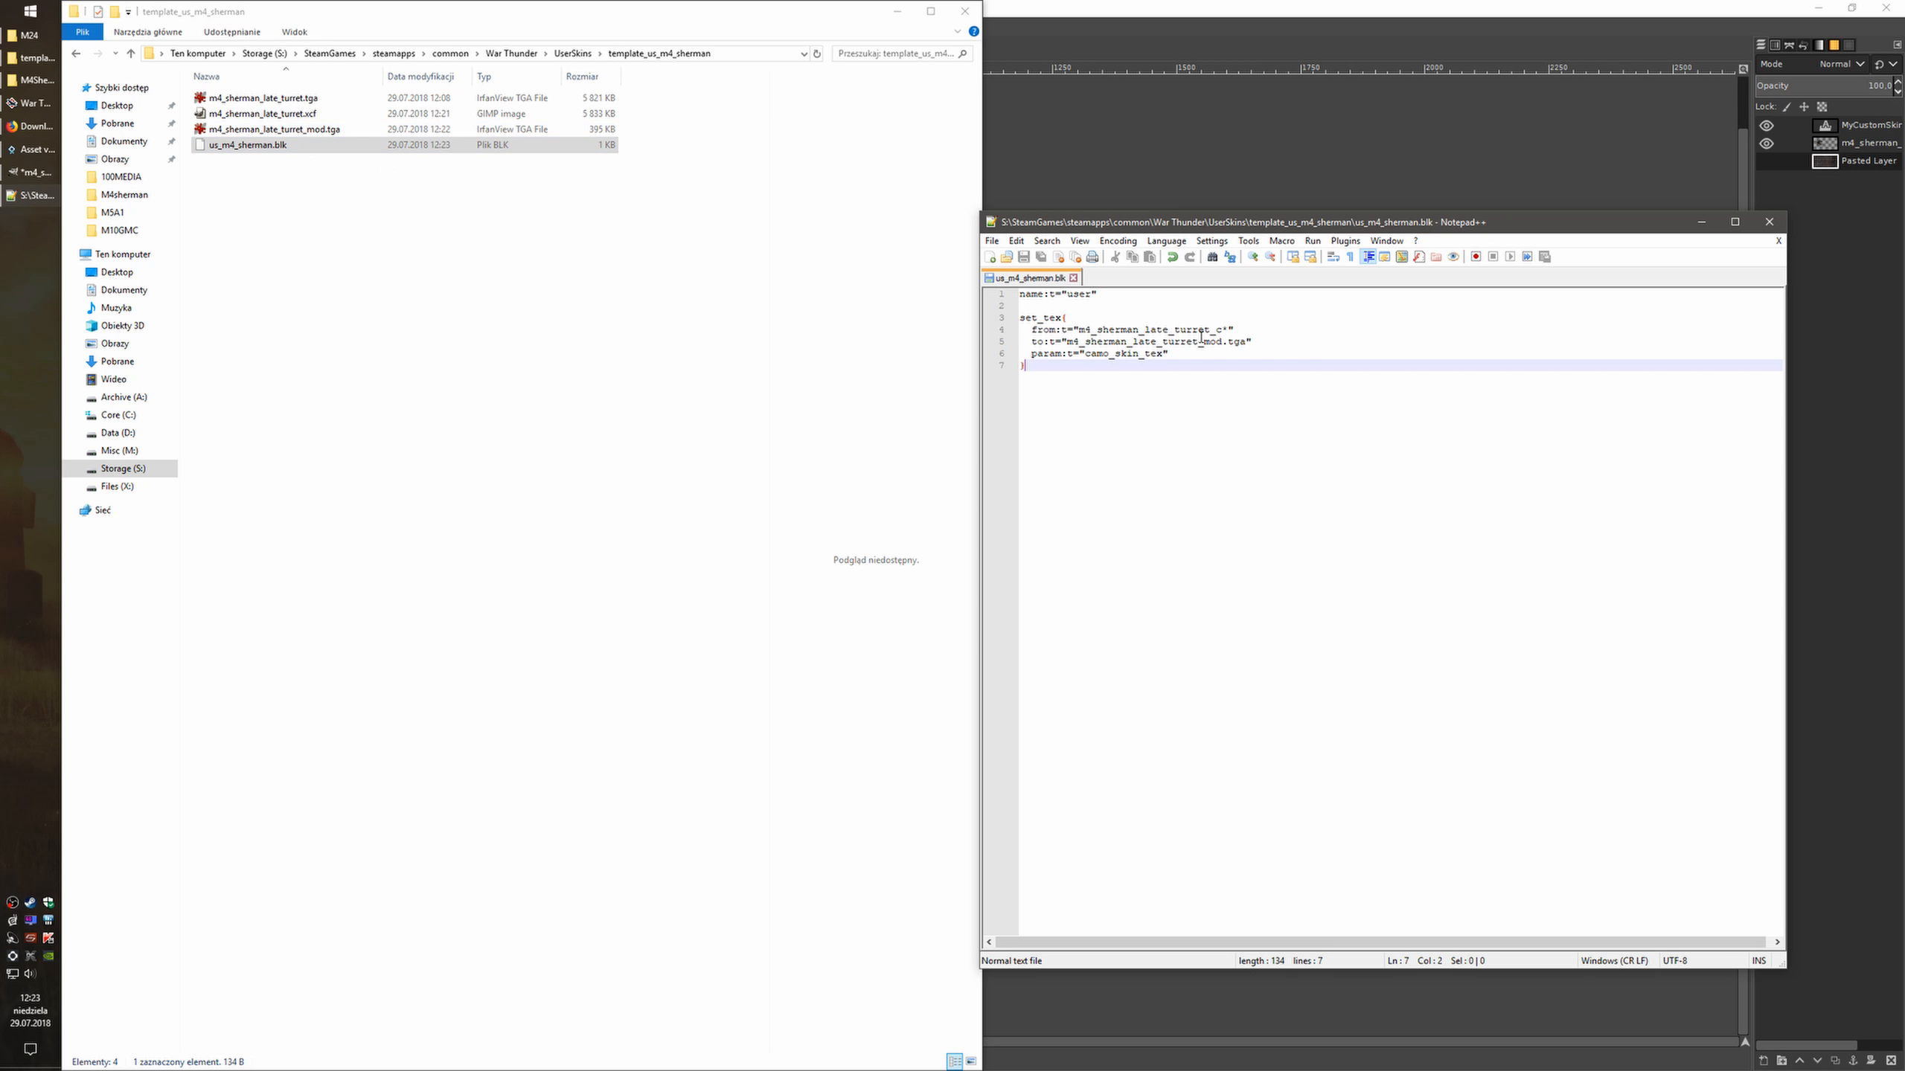
pyautogui.click(1769, 221)
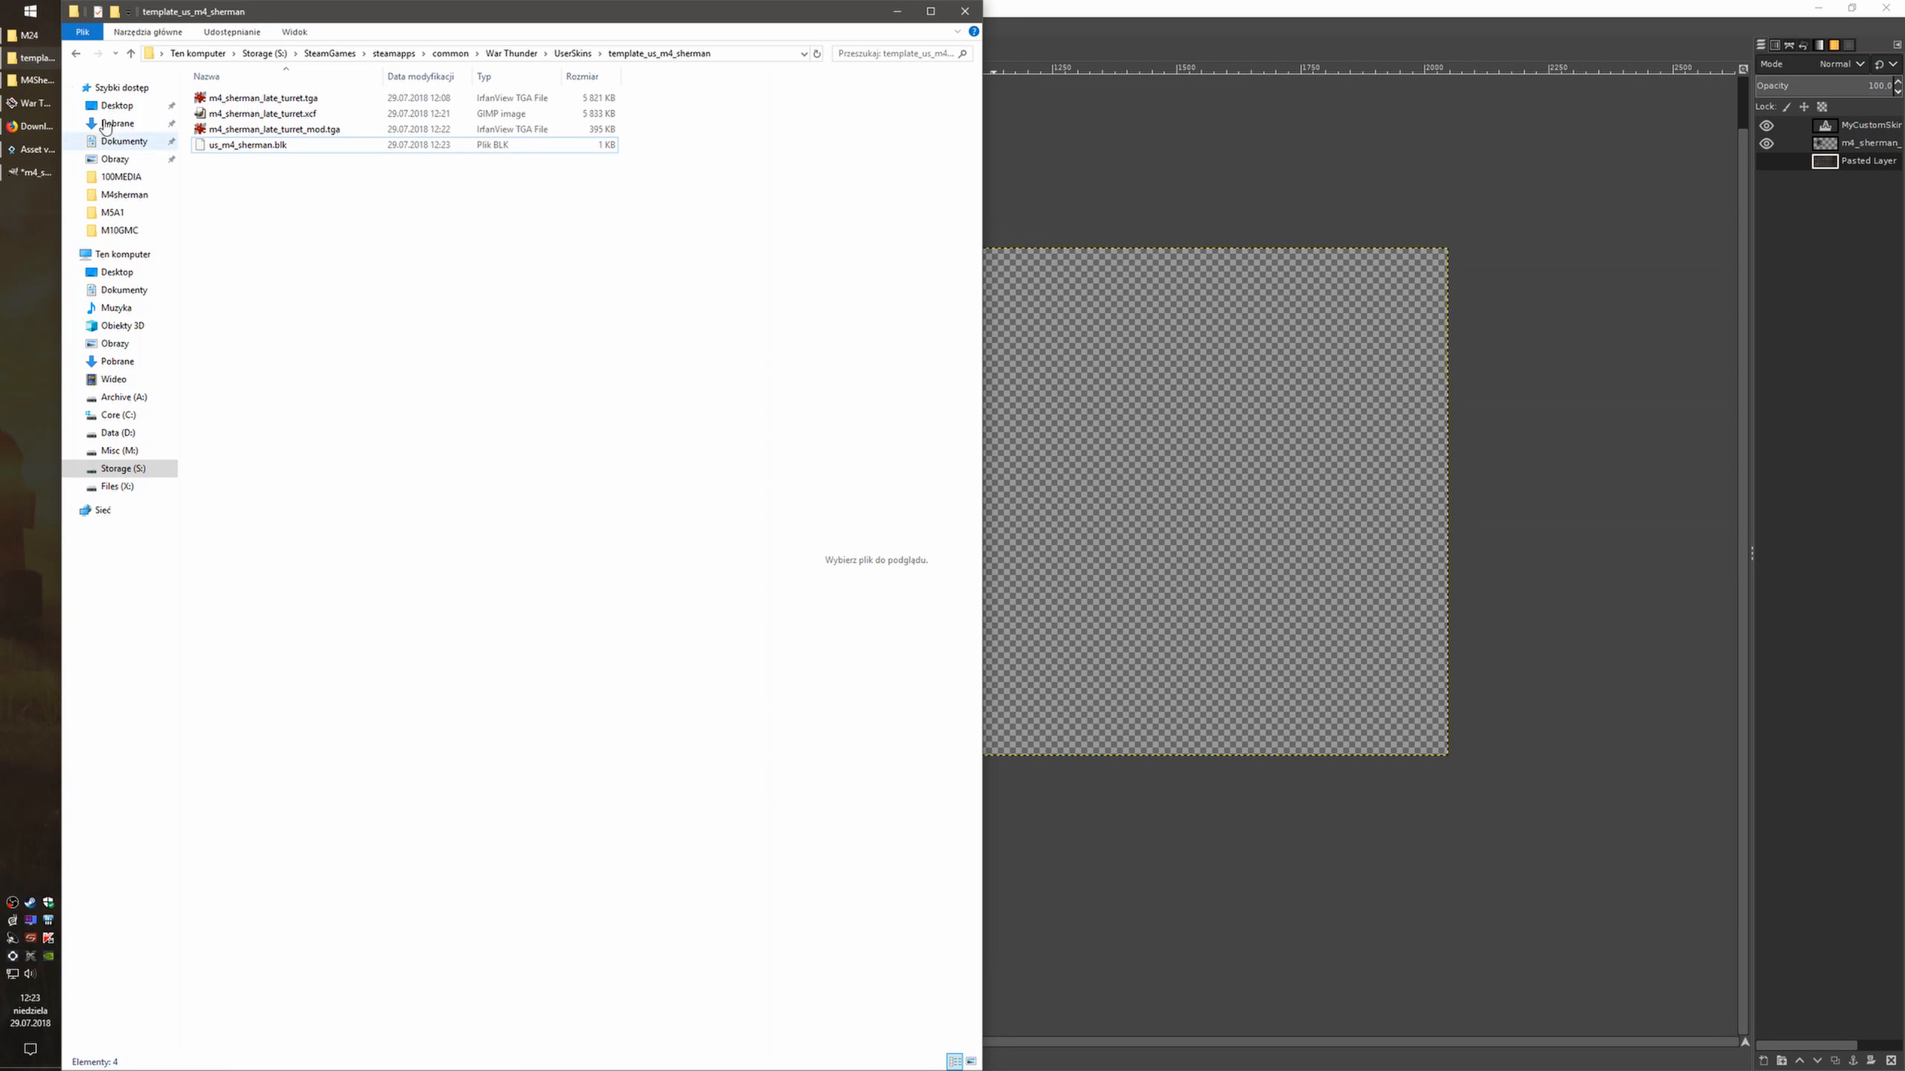
# Switch to War Thunder, reload the template_us_m4_sherman user skin and examine the cat logo and text on the turret
pyautogui.click(29, 103)
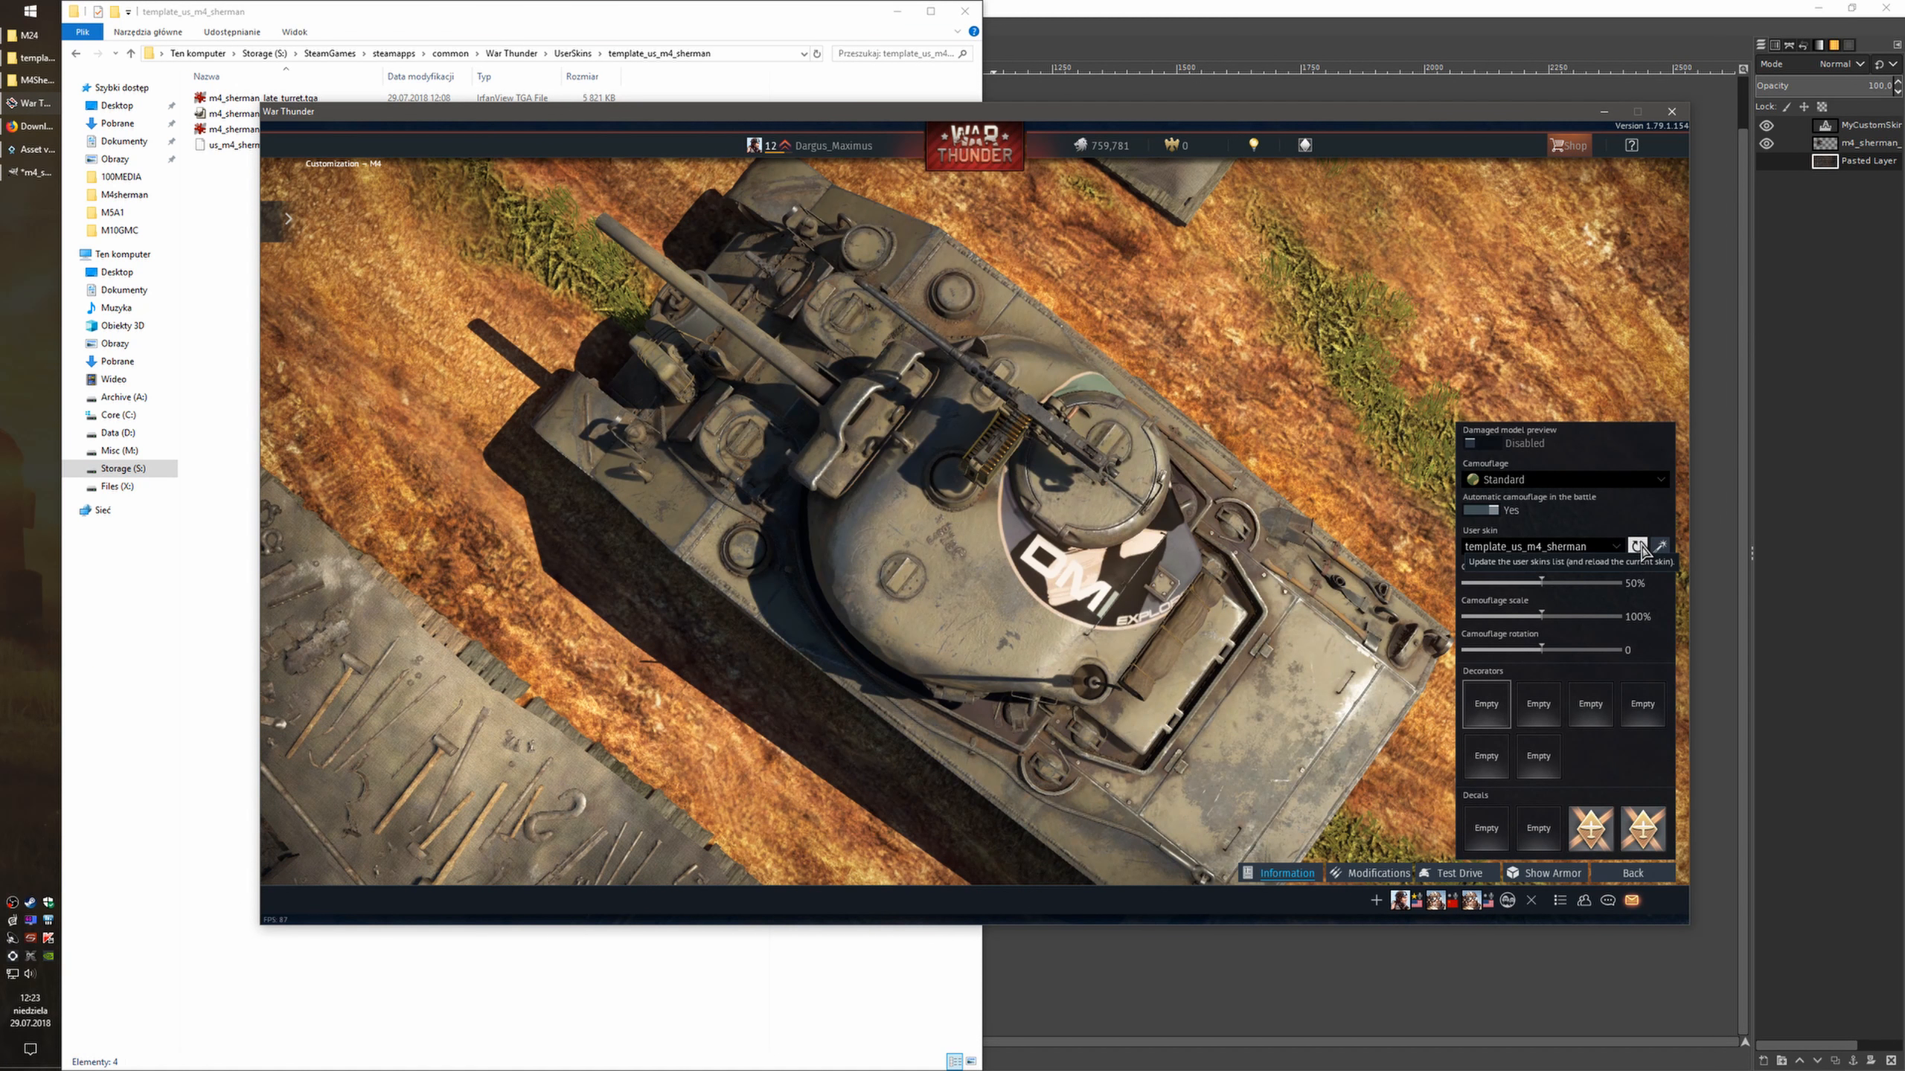
pyautogui.click(1639, 552)
pyautogui.moveTo(1196, 623); pyautogui.dragTo(1035, 630)
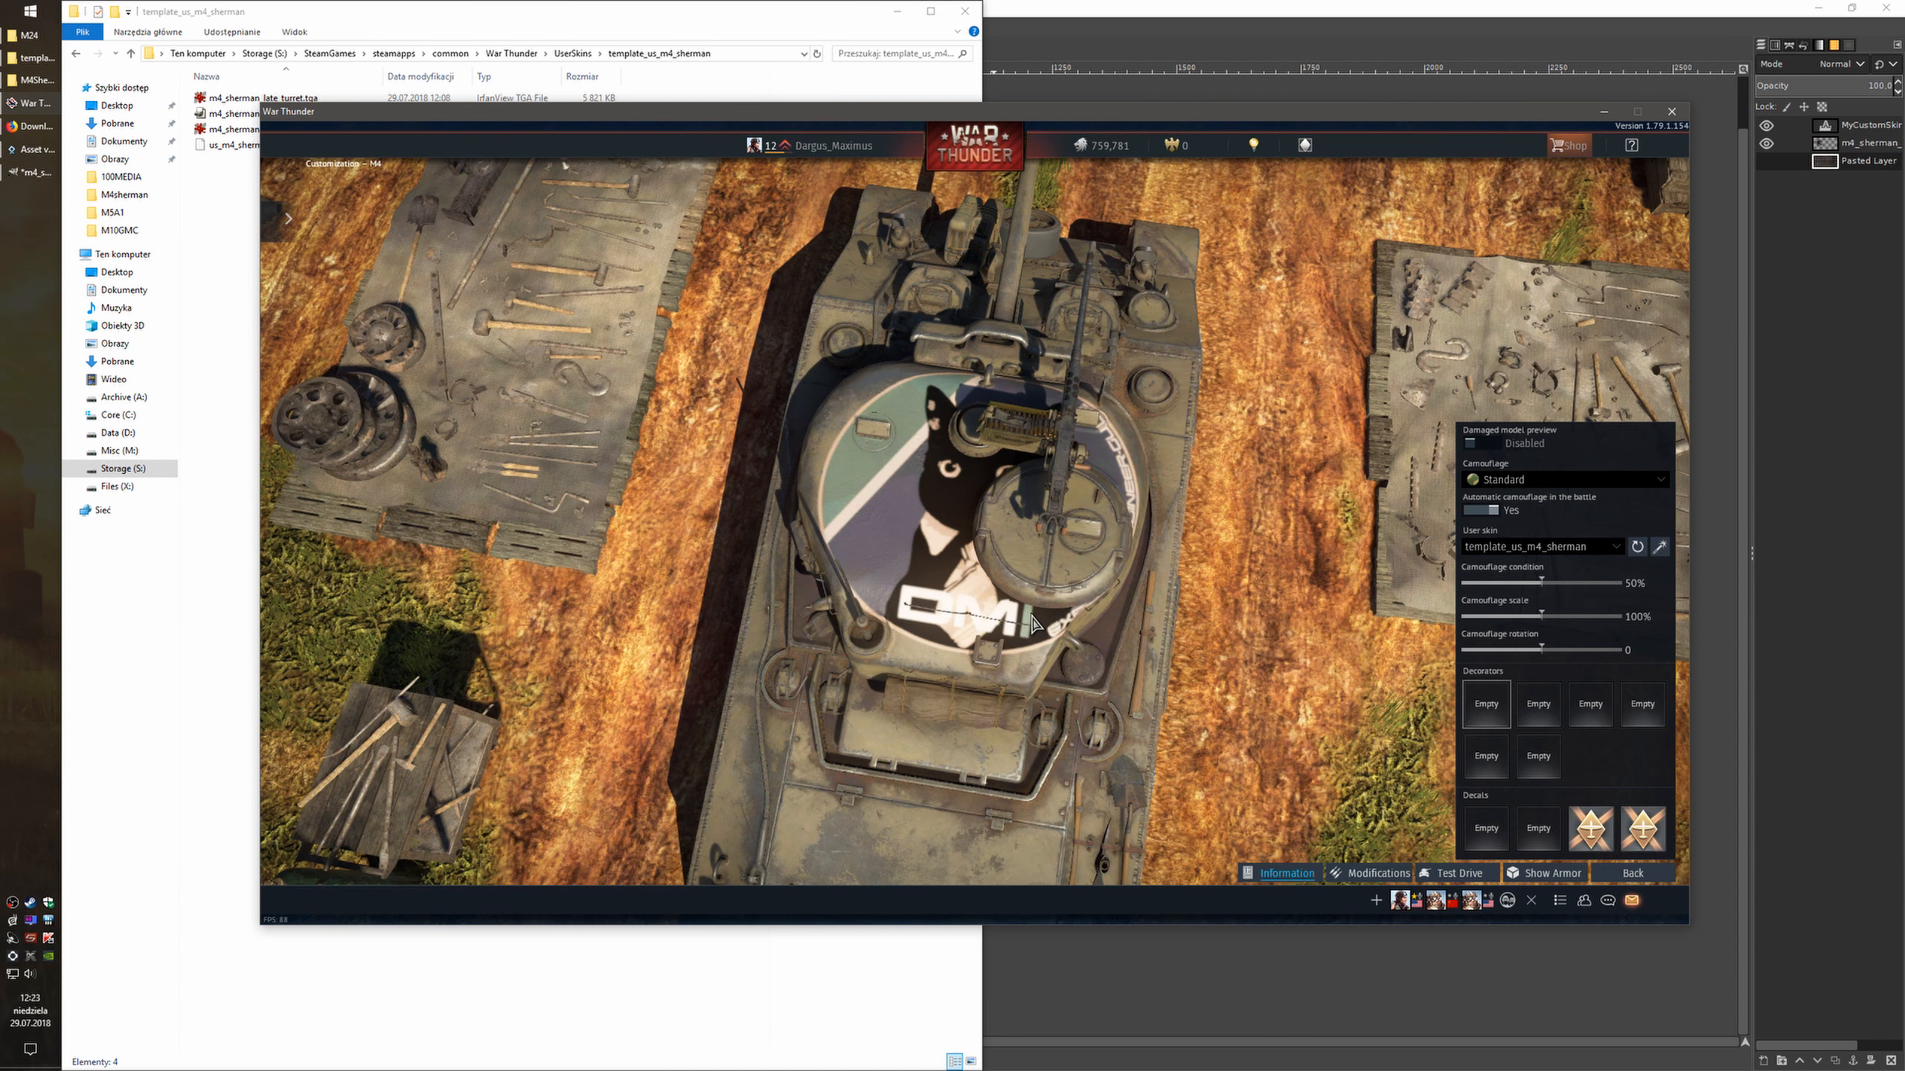
pyautogui.moveTo(823, 540); pyautogui.dragTo(866, 495)
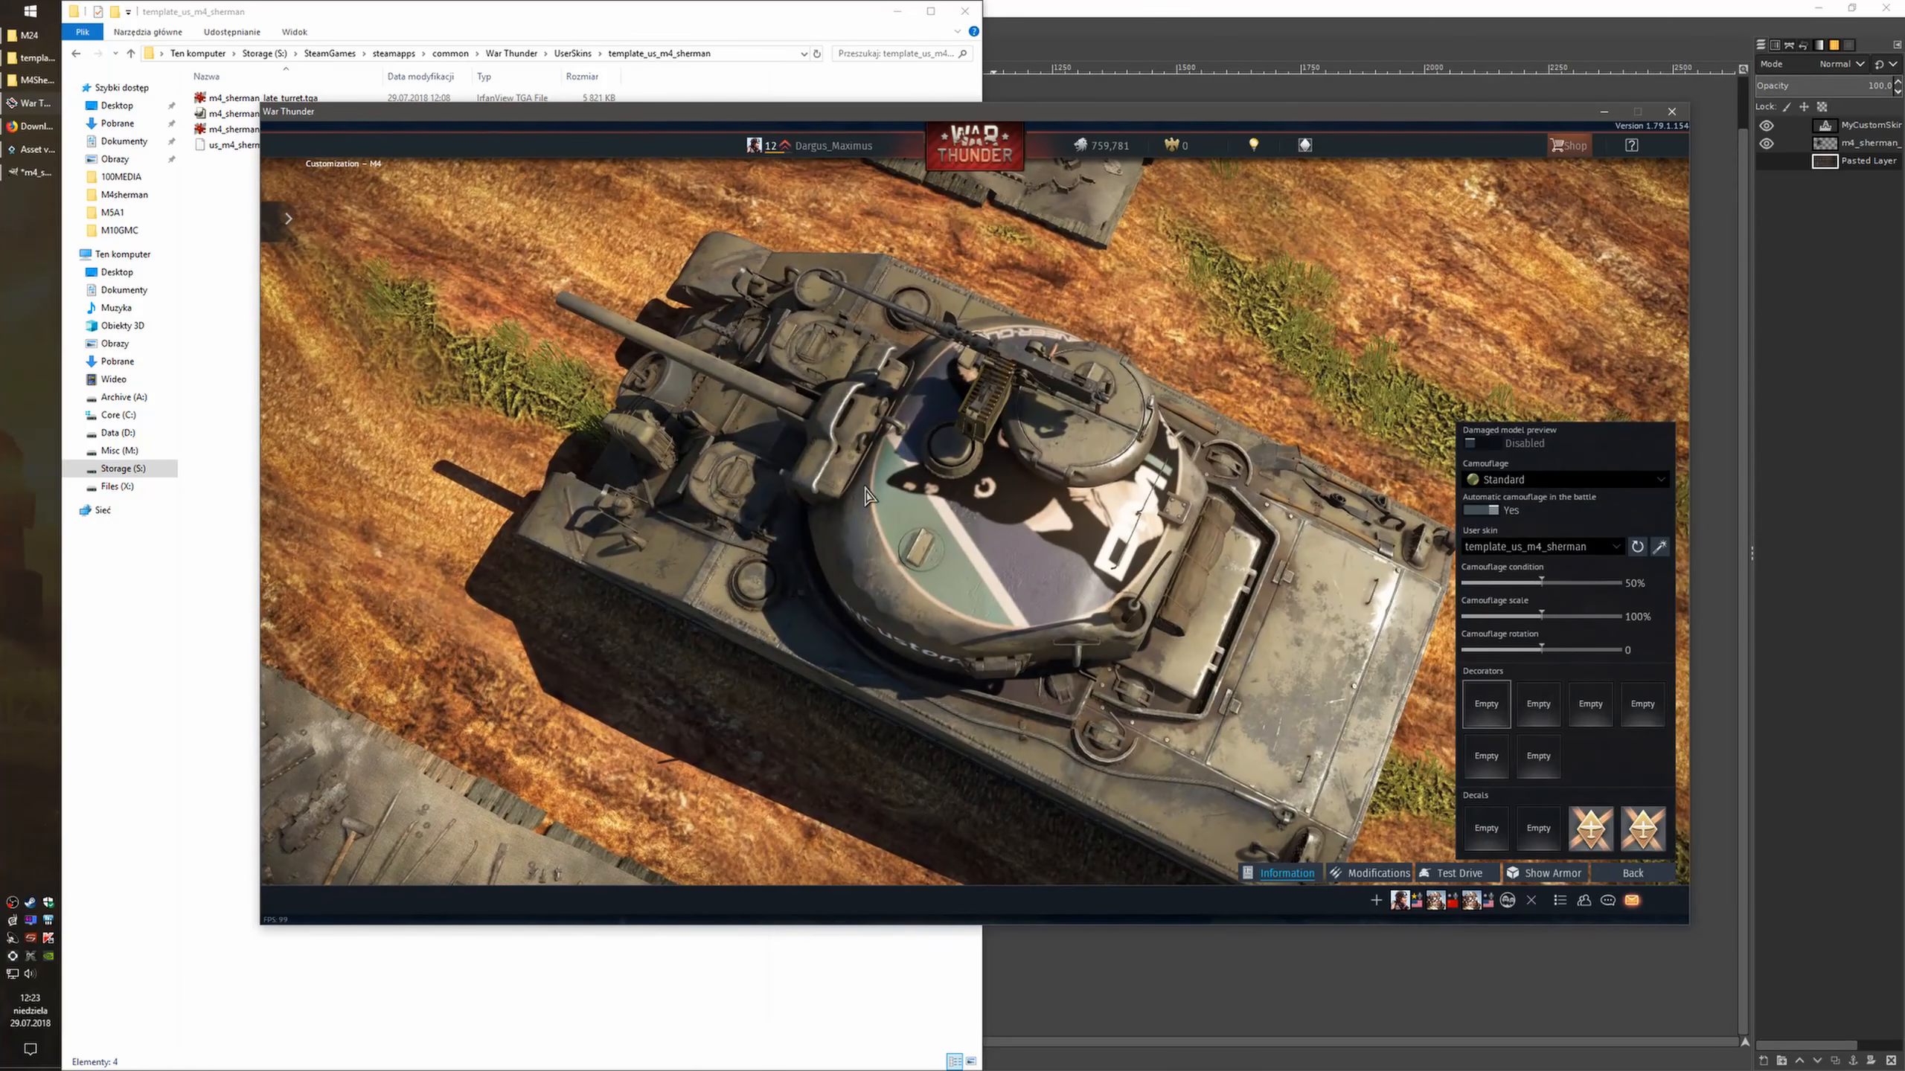
pyautogui.moveTo(1009, 641); pyautogui.dragTo(1065, 510)
pyautogui.moveTo(1119, 405); pyautogui.dragTo(1089, 610)
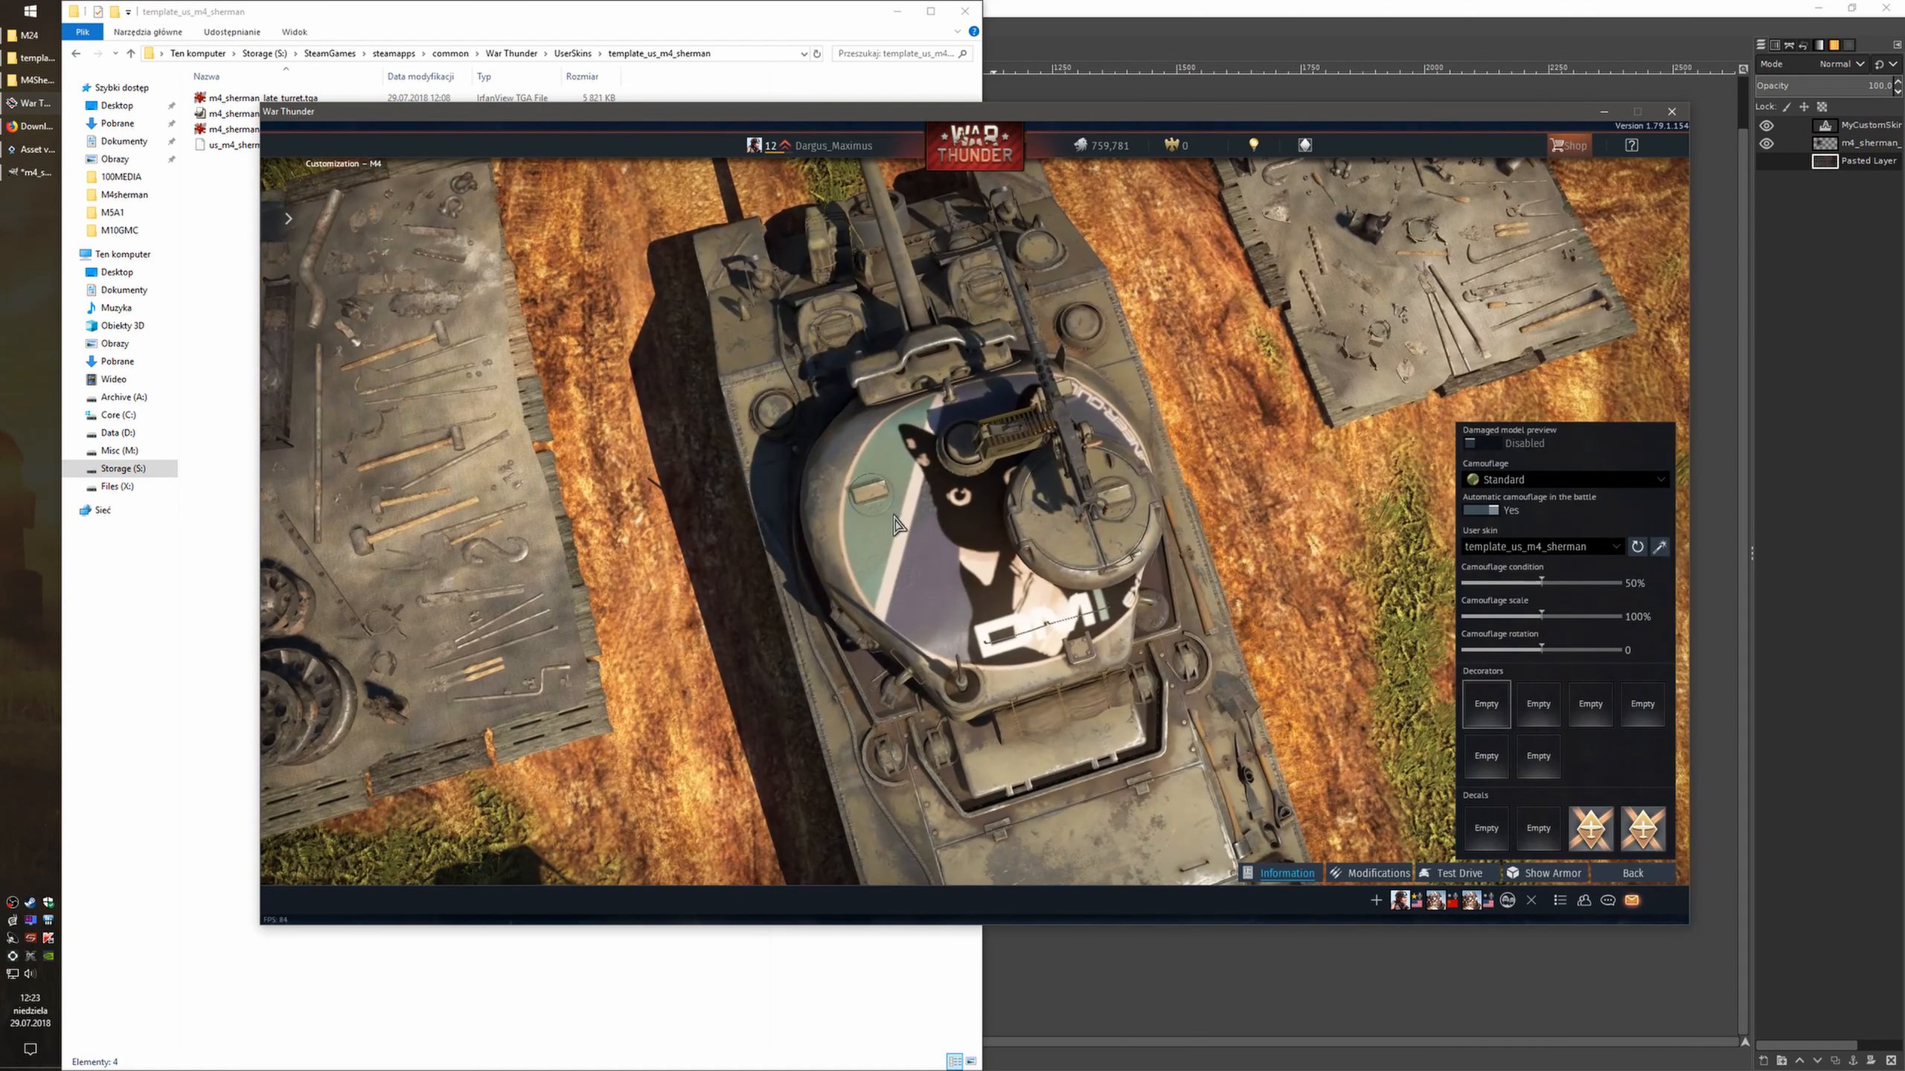
pyautogui.scroll(2, 1089, 609)
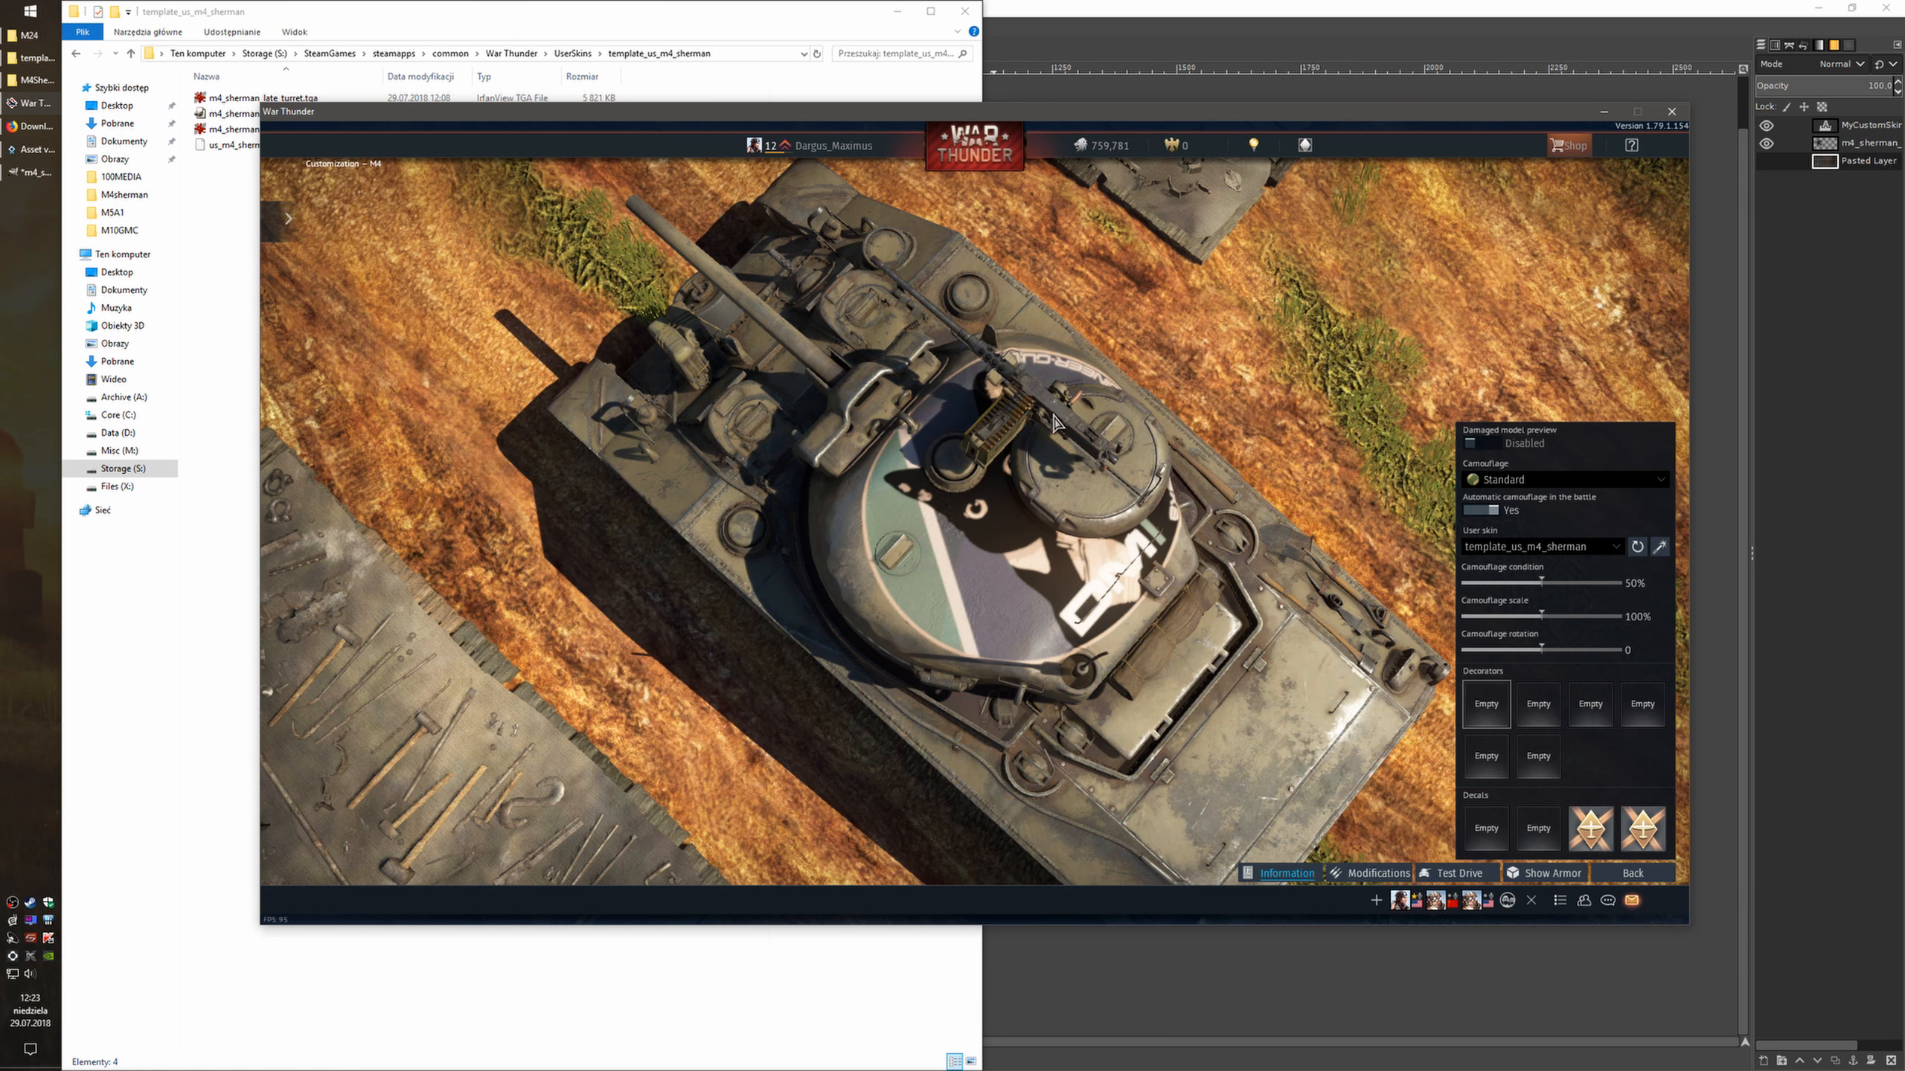
pyautogui.moveTo(1057, 480); pyautogui.dragTo(951, 447)
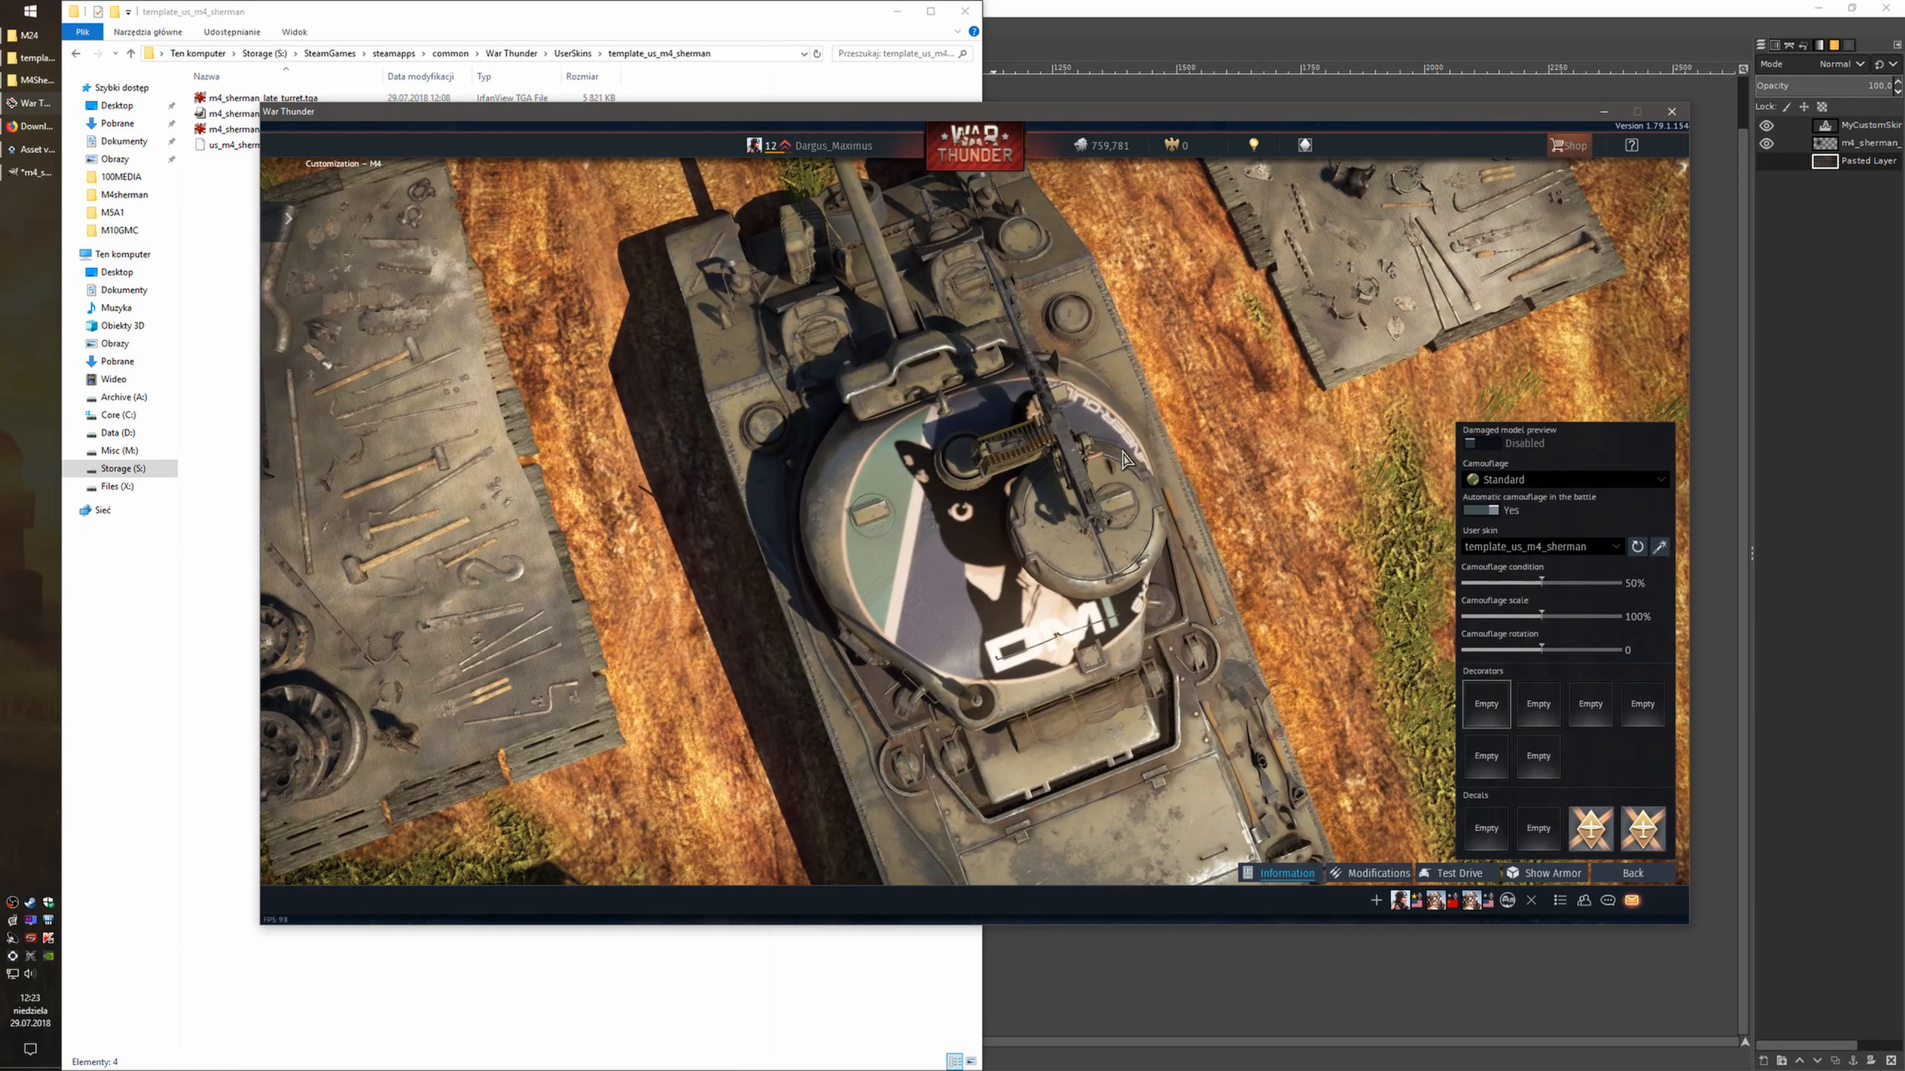
# Switch to GIMP and briefly show the original turret texture layer beneath the logo and text
pyautogui.click(30, 172)
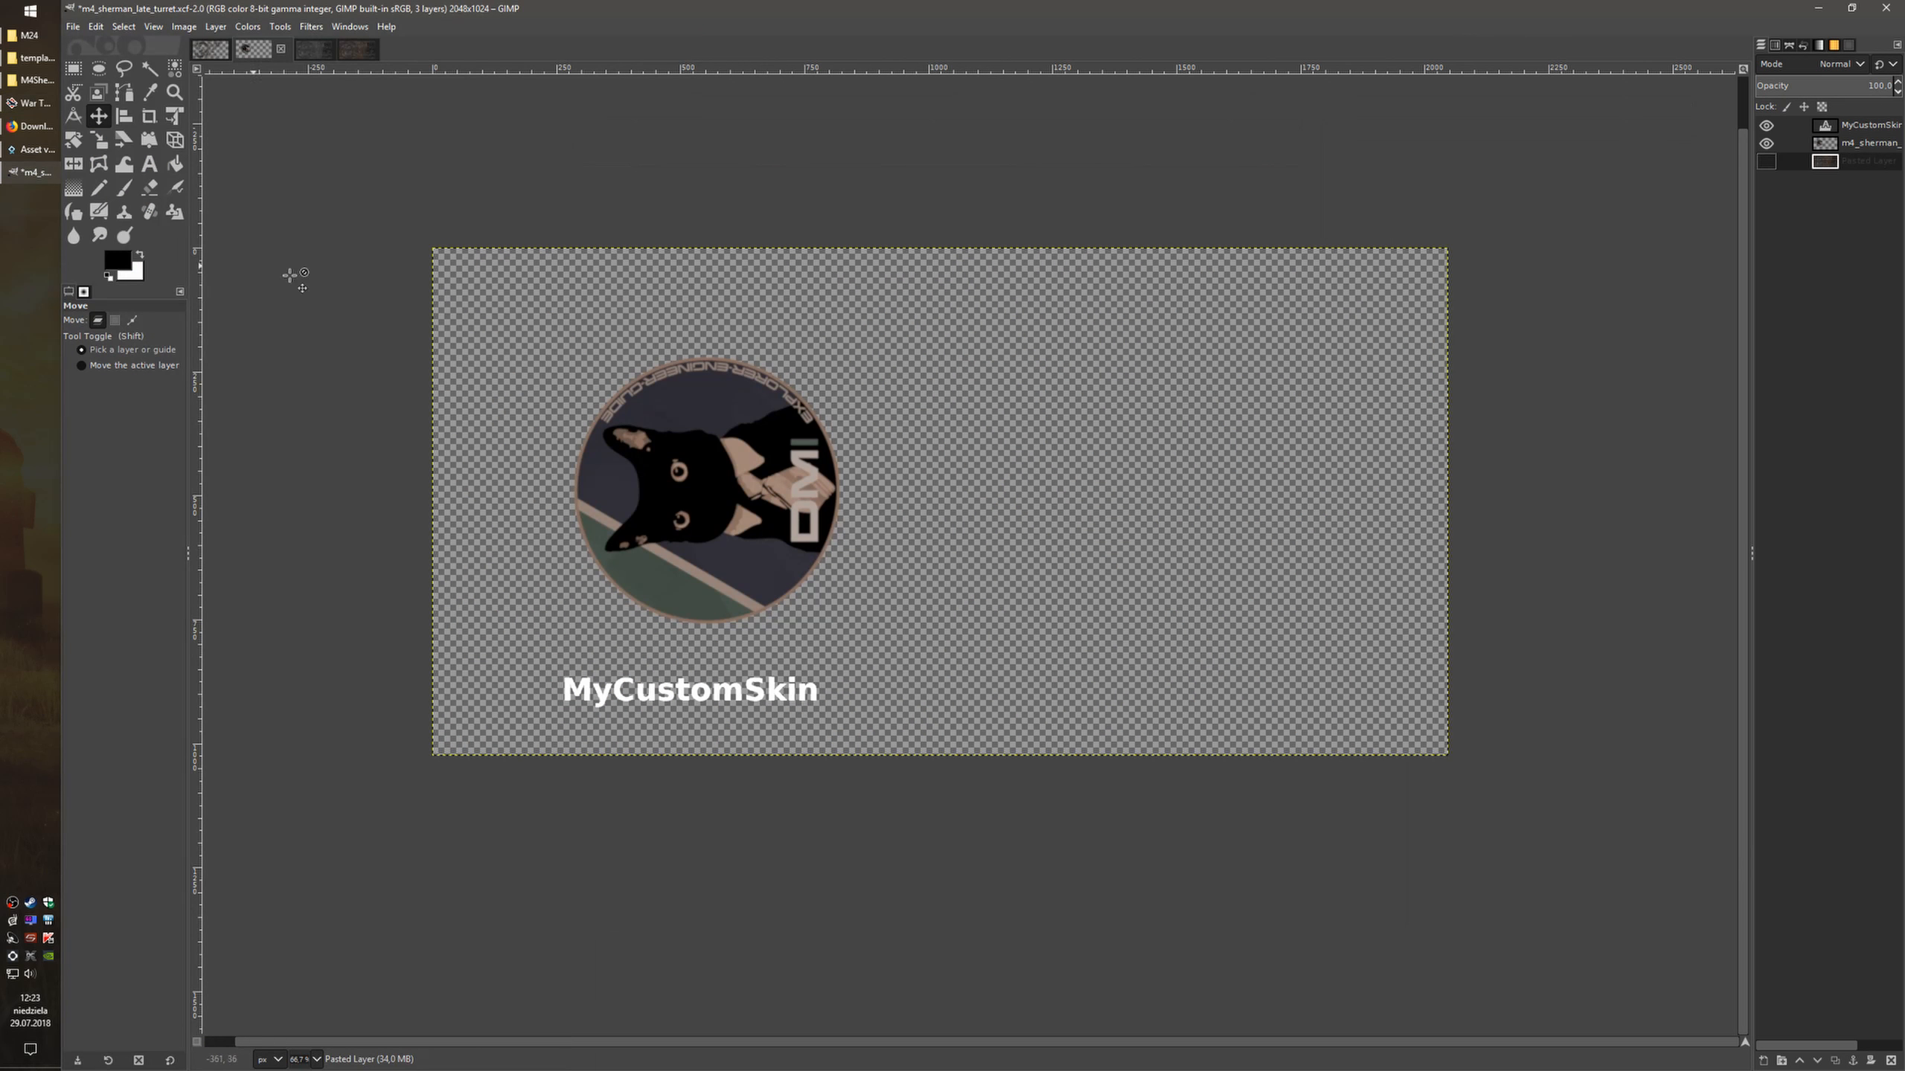
pyautogui.click(1767, 161)
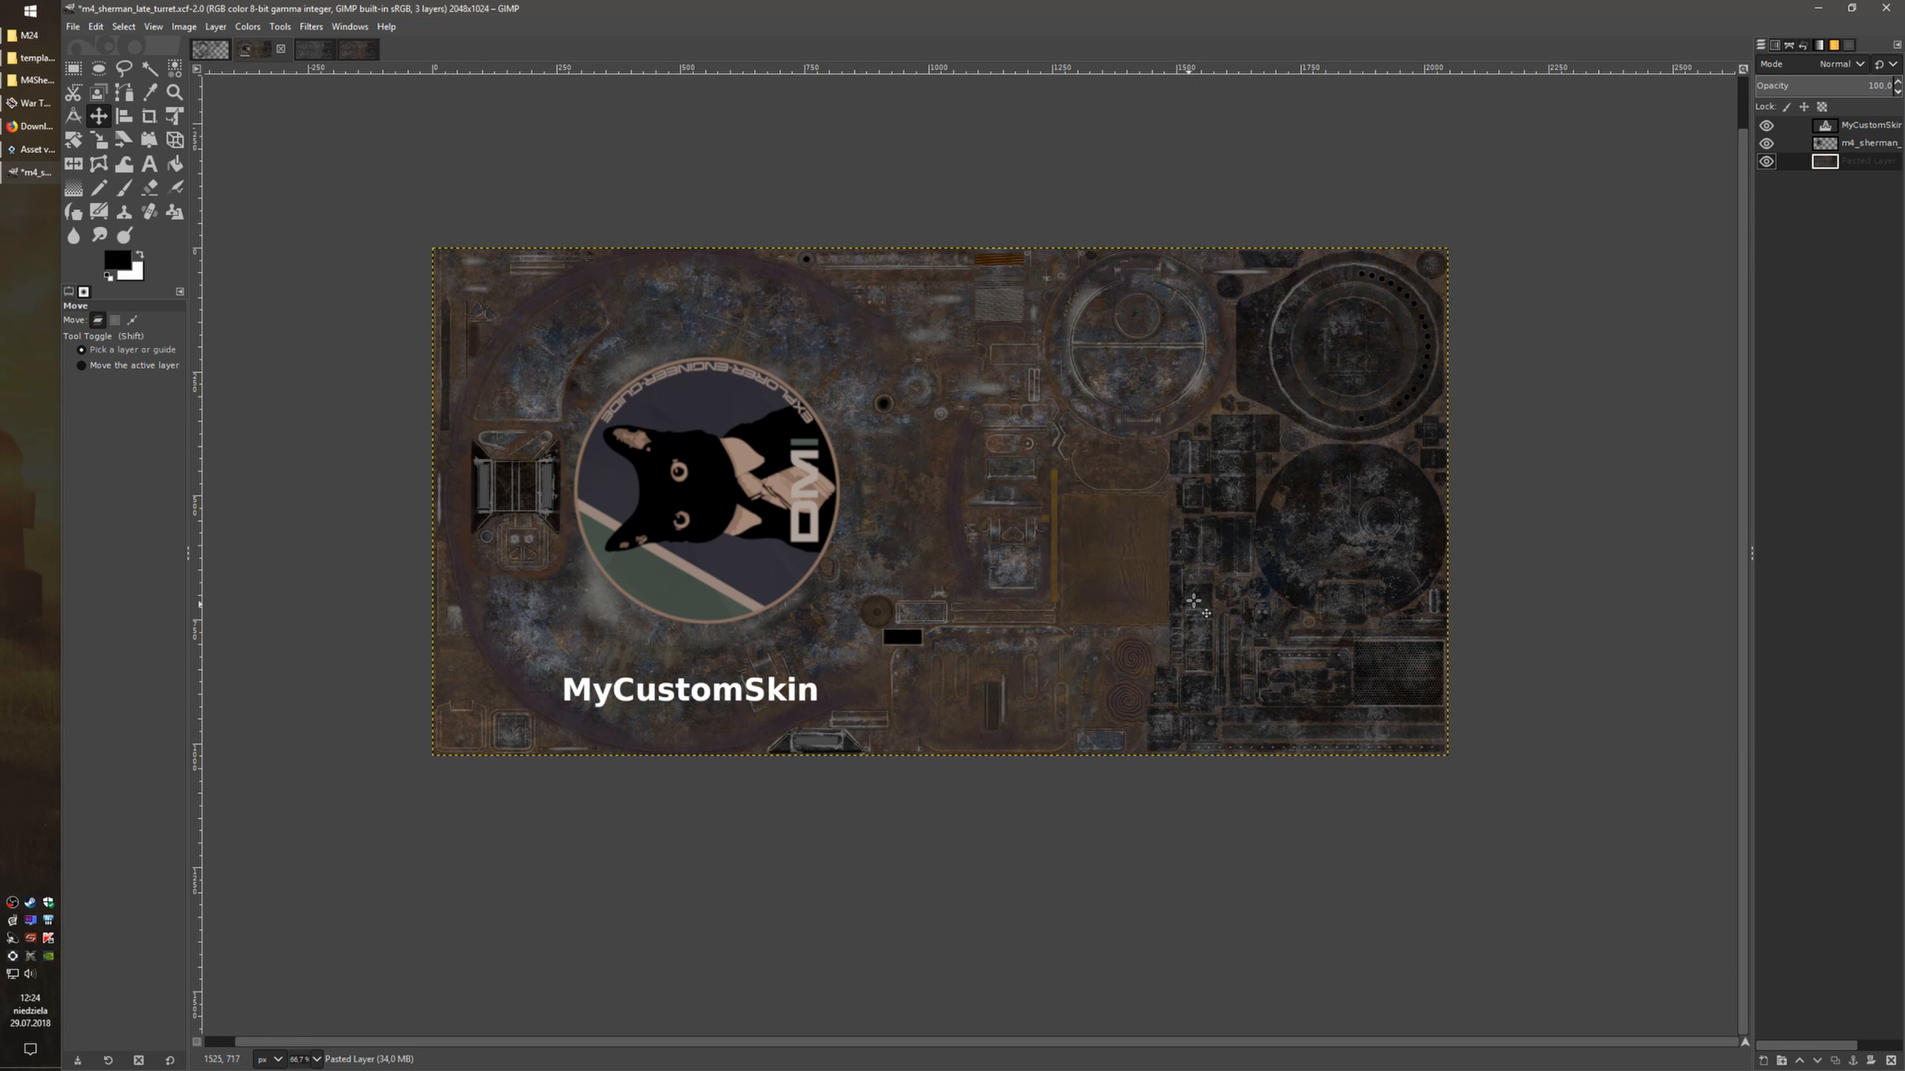
pyautogui.click(1767, 142)
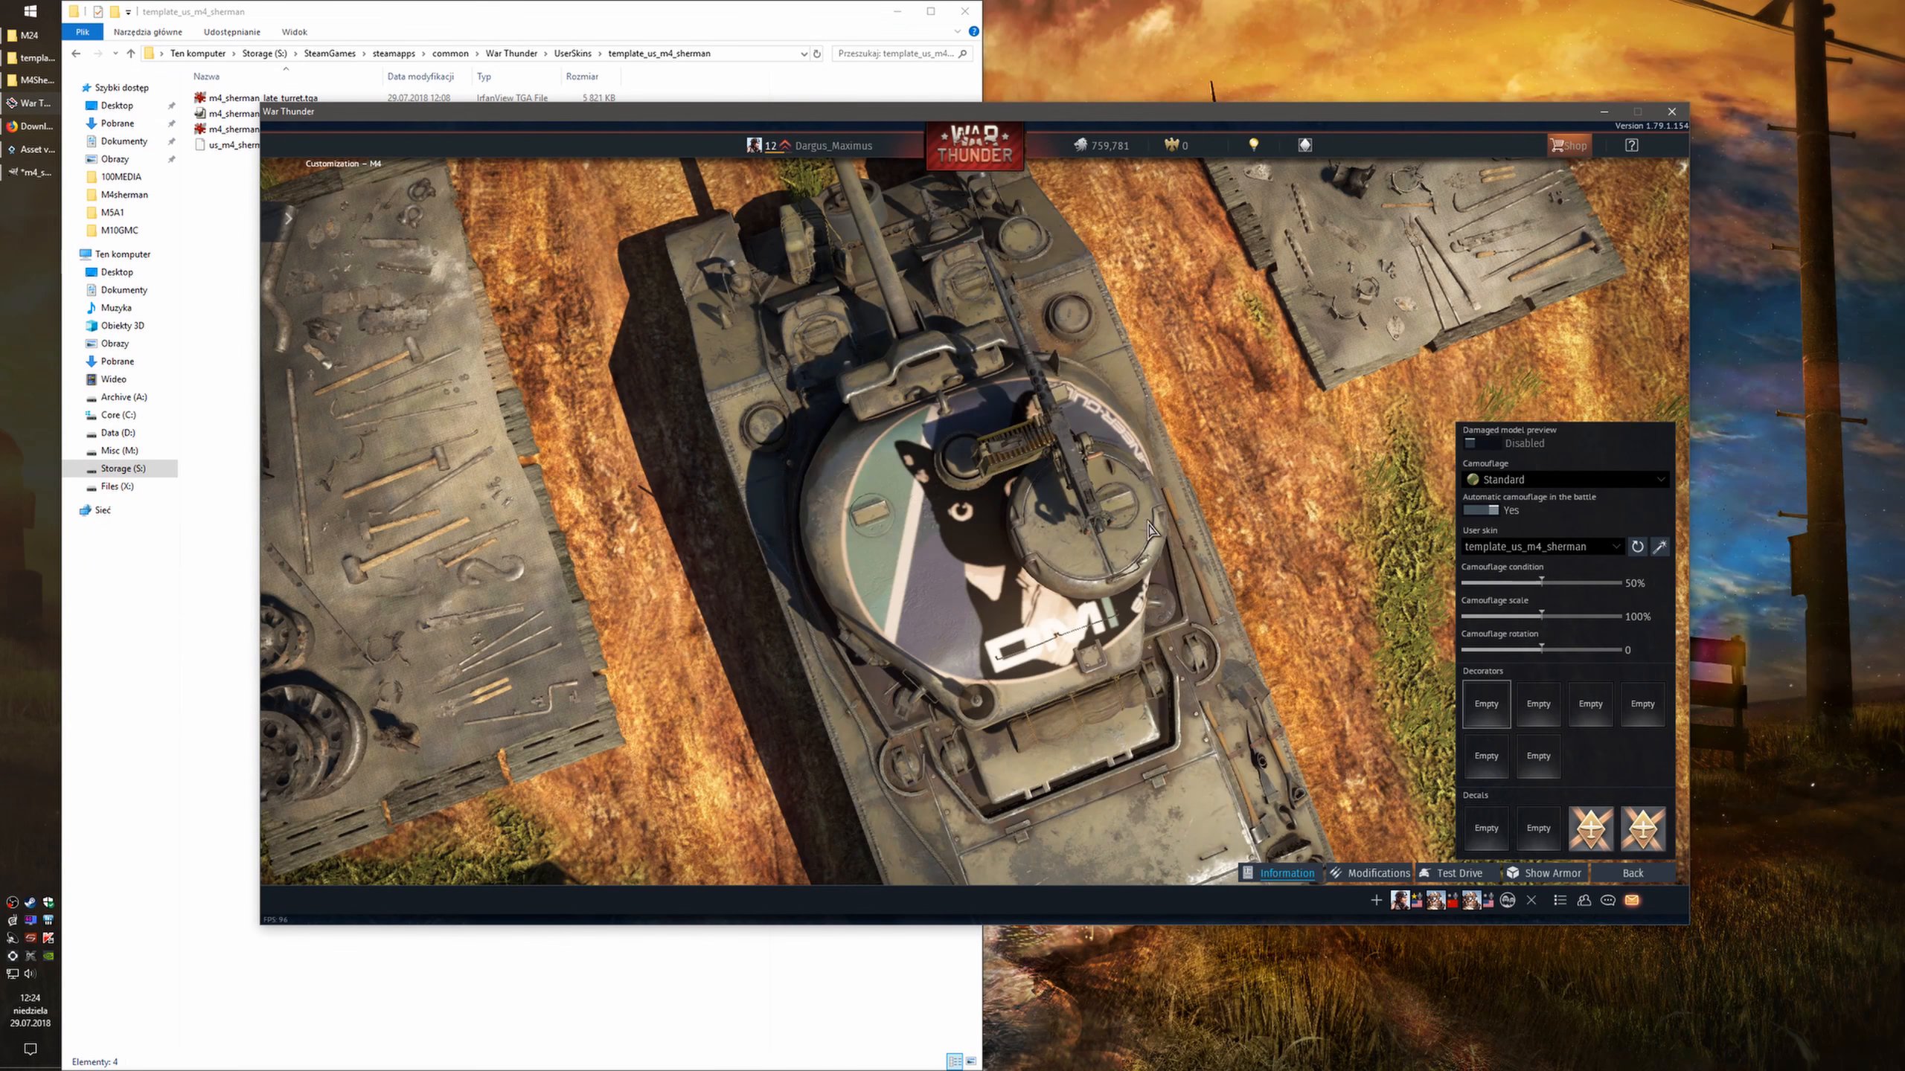
# Switch to War Thunder and try the BIG SHOT decal from the USA (tanks) set over the custom text on the turret side
pyautogui.moveTo(932, 589); pyautogui.dragTo(1571, 837)
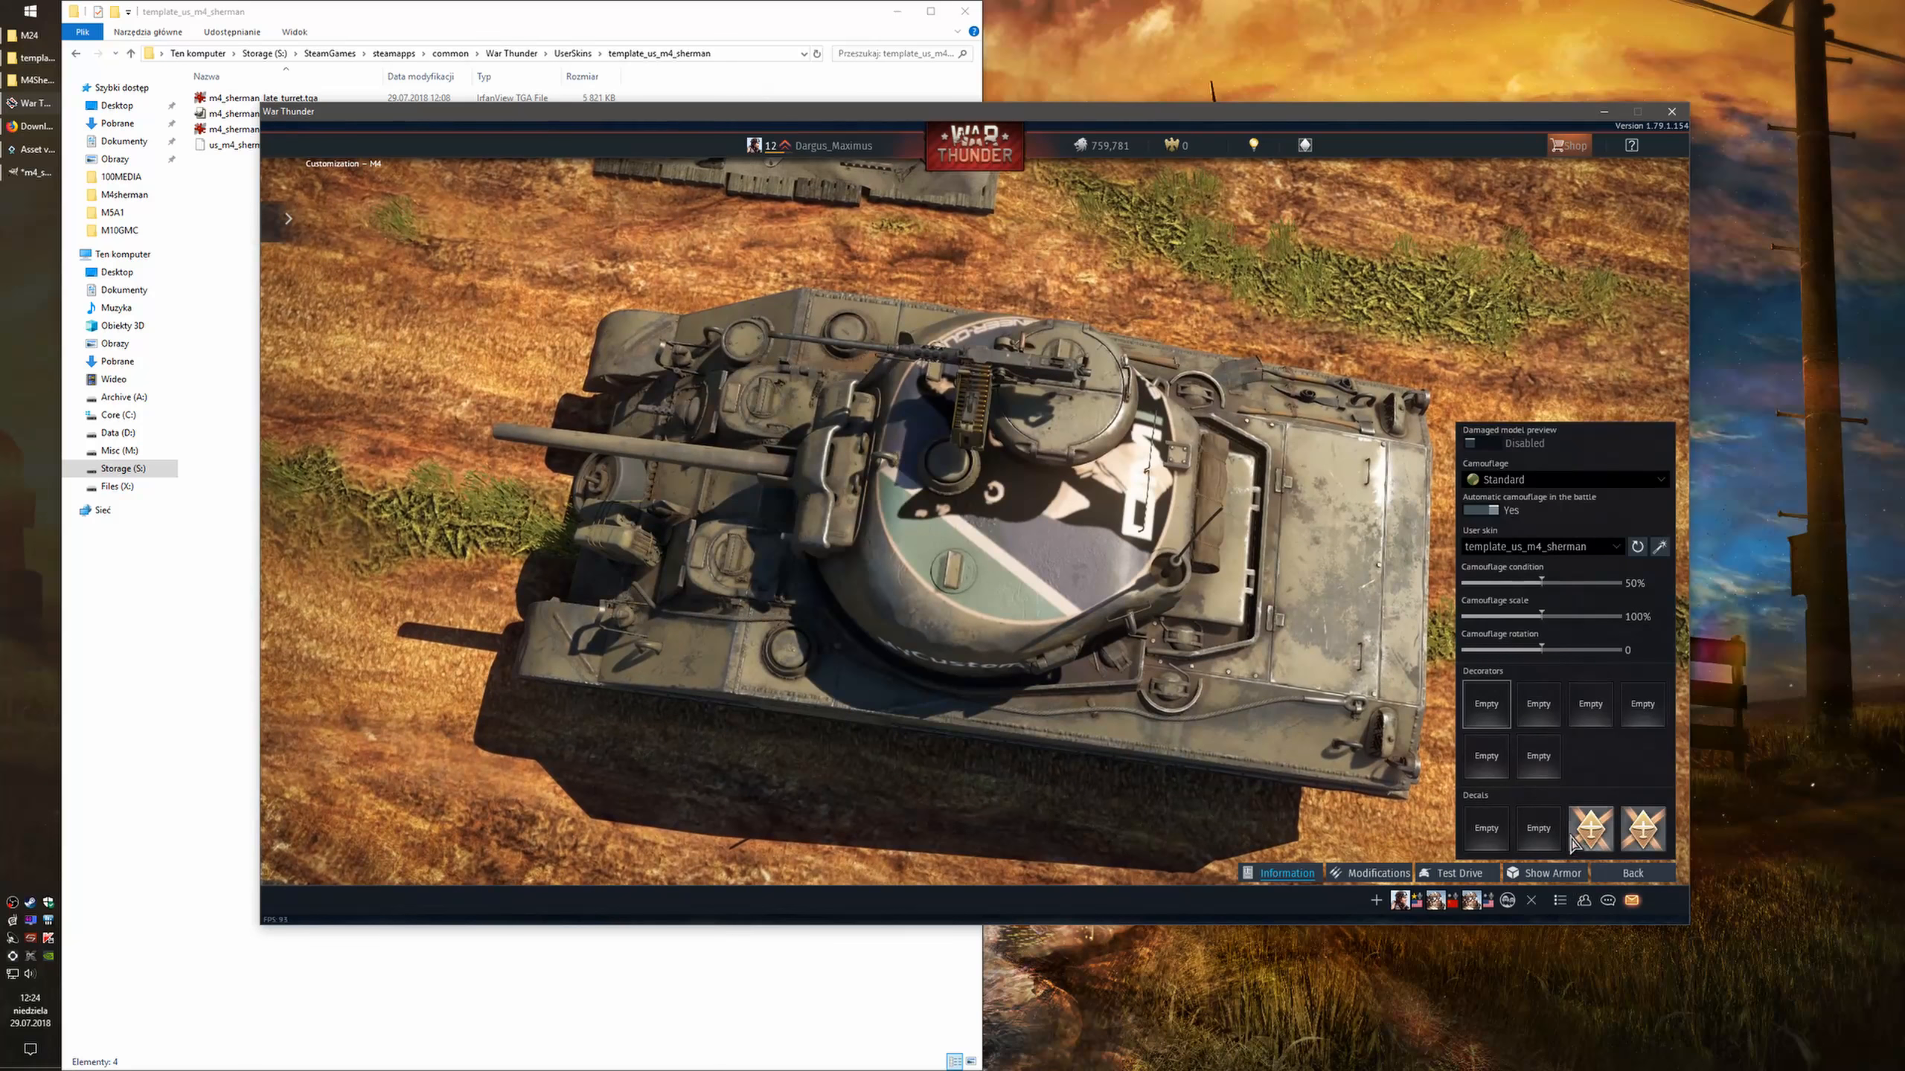
pyautogui.click(1486, 827)
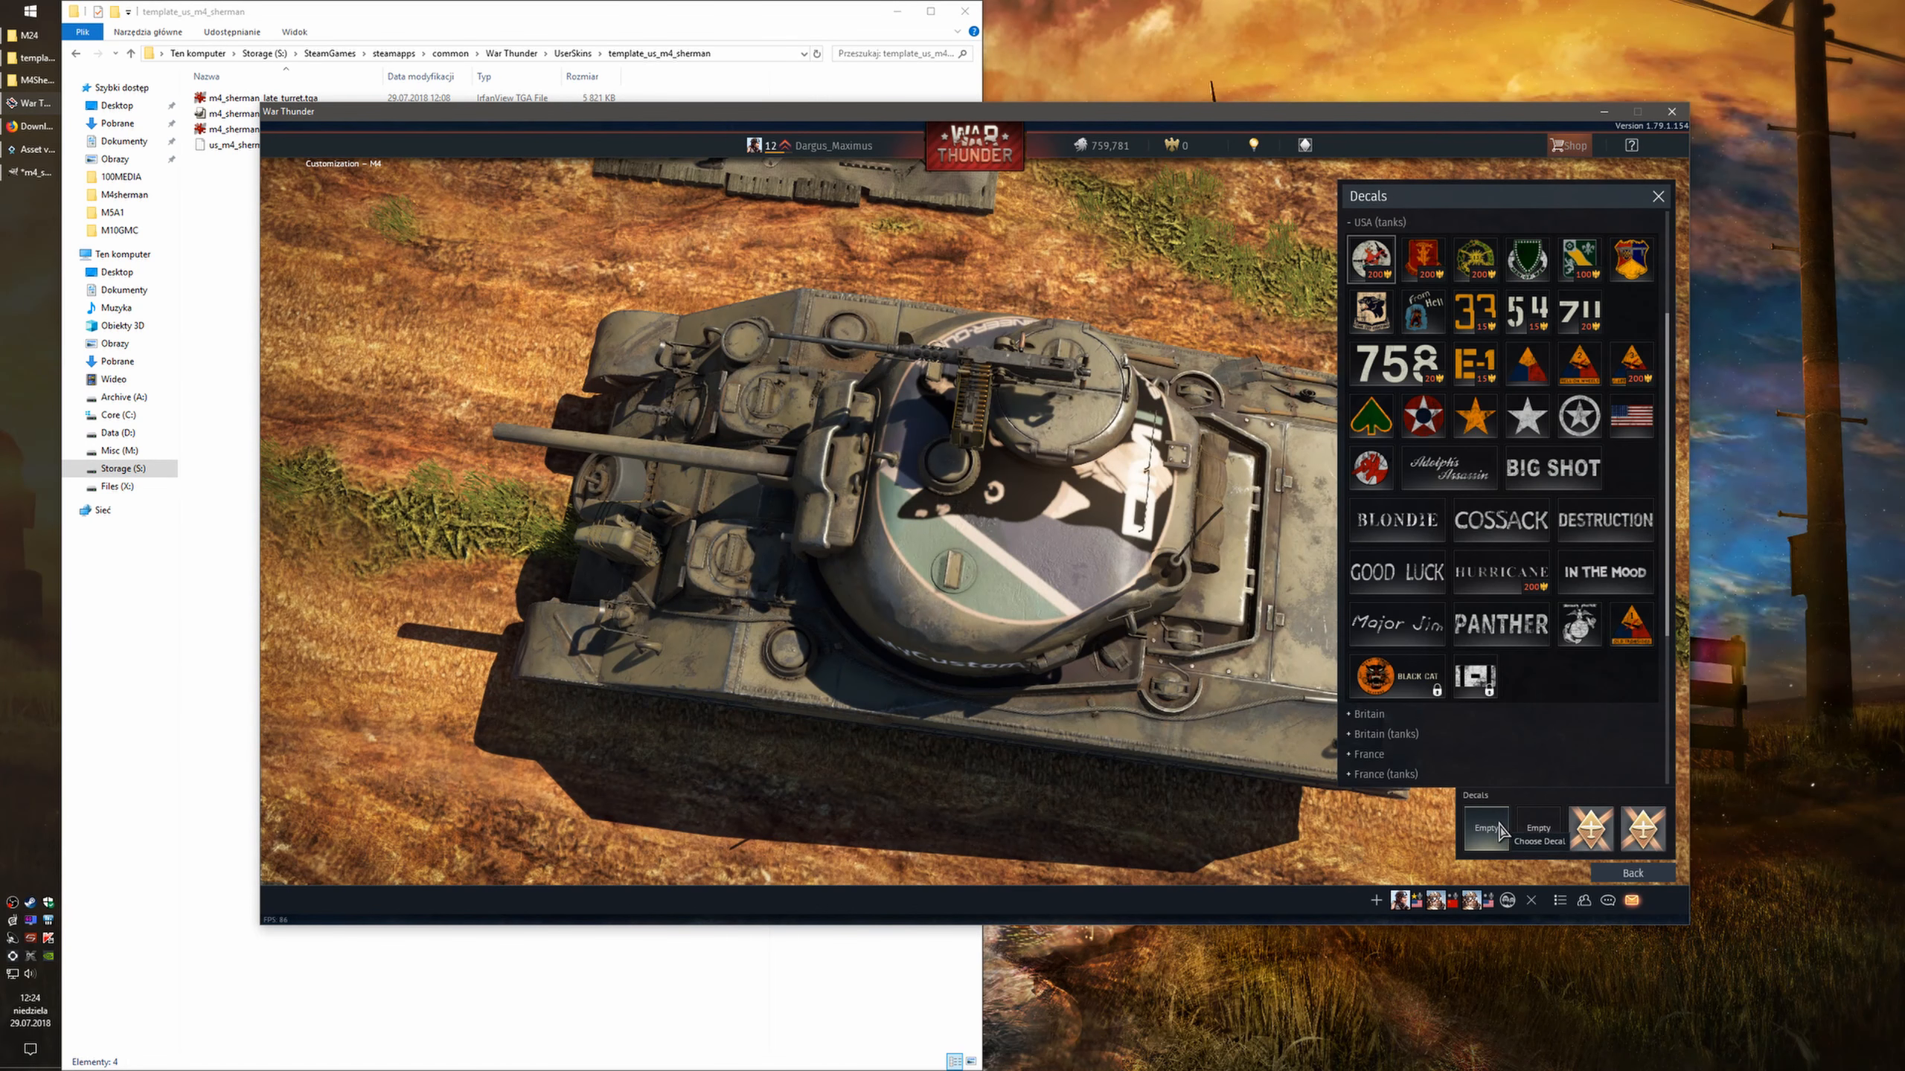
pyautogui.click(1552, 467)
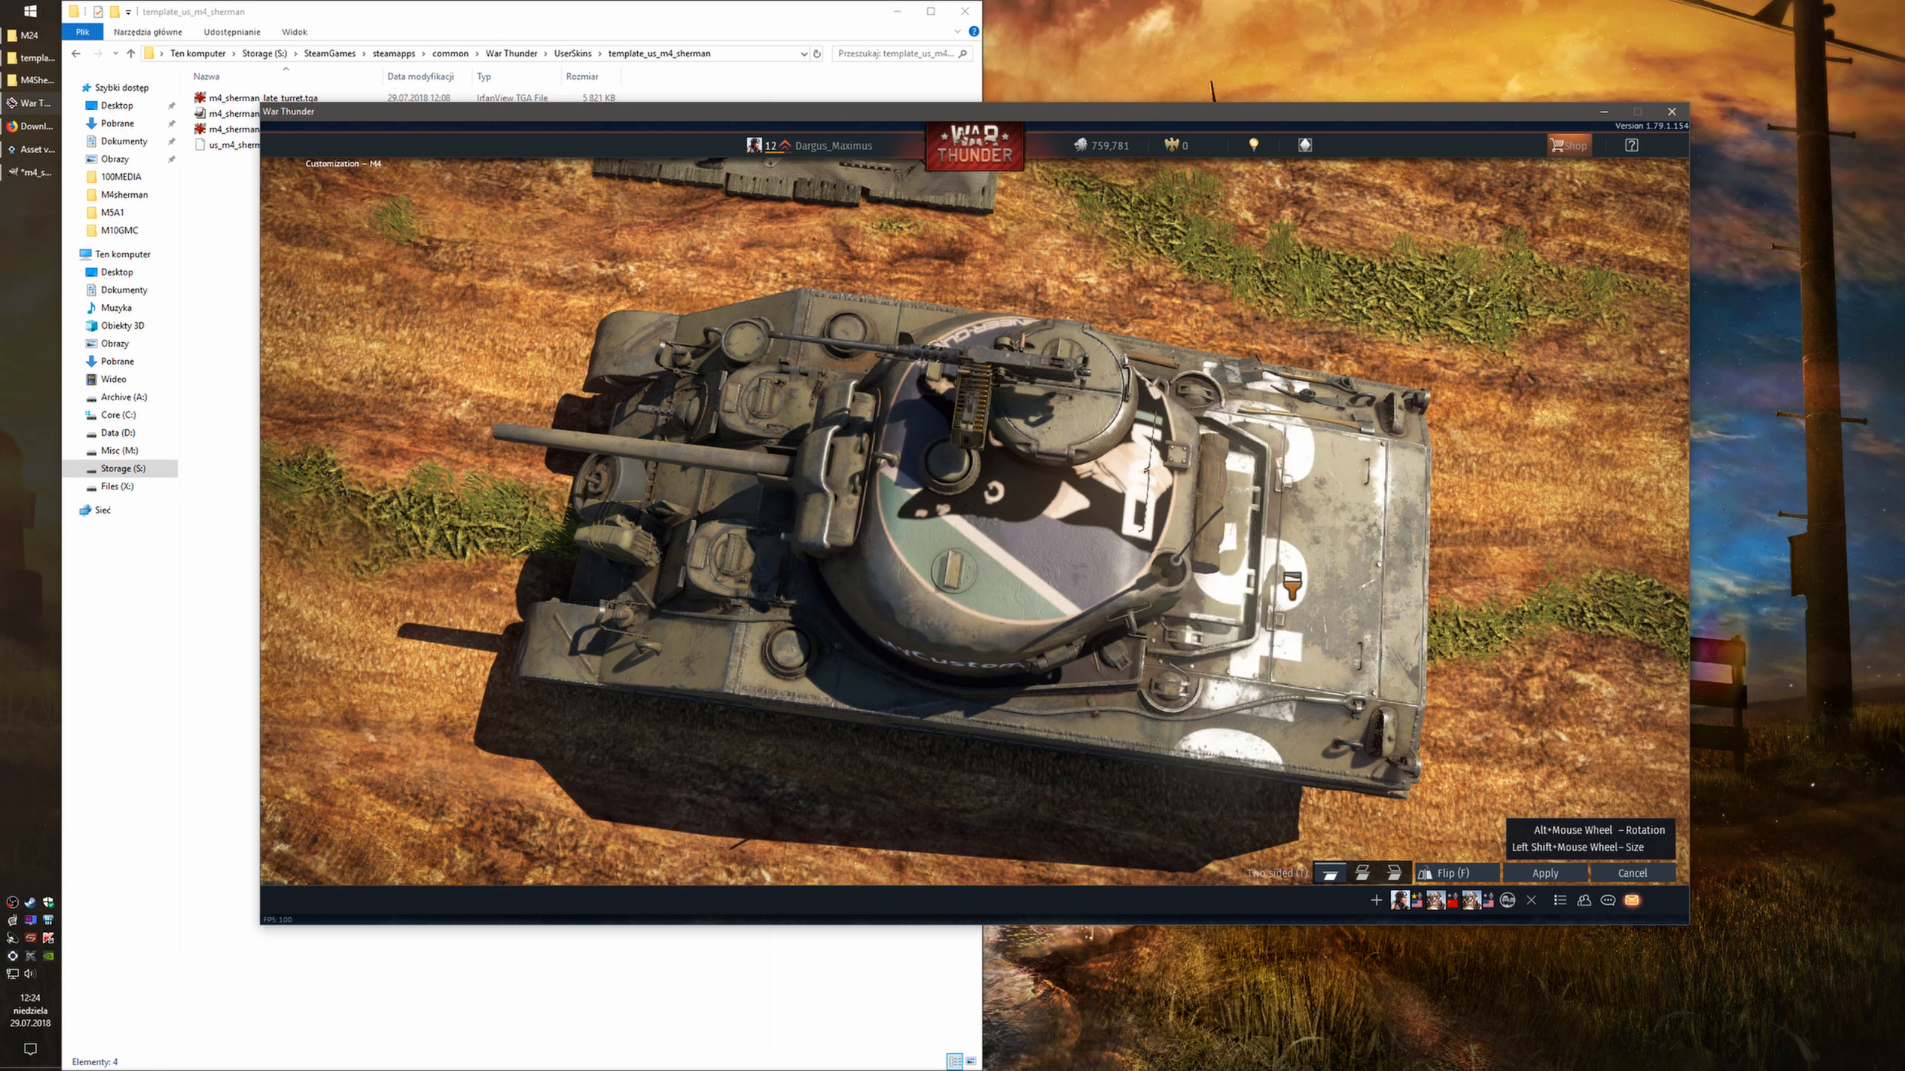
pyautogui.moveTo(834, 597); pyautogui.dragTo(1028, 480)
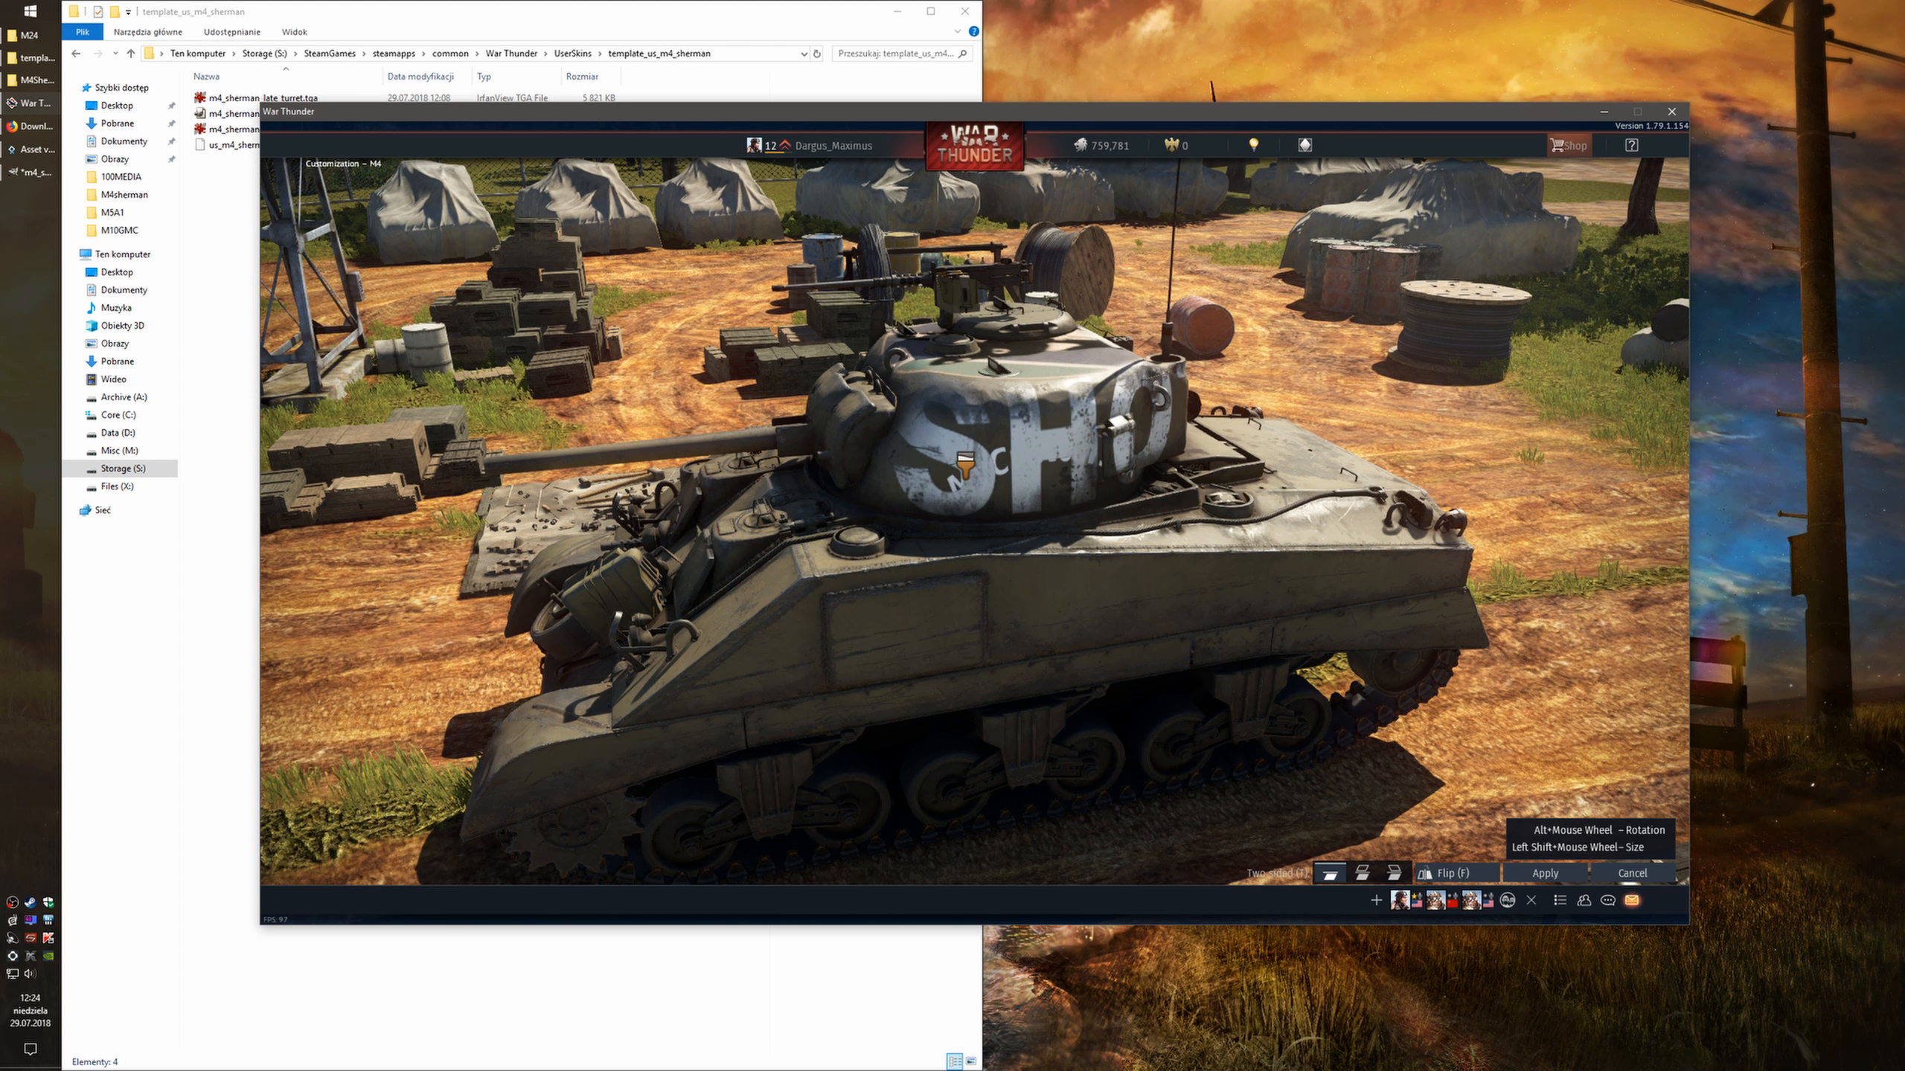
pyautogui.press('super')
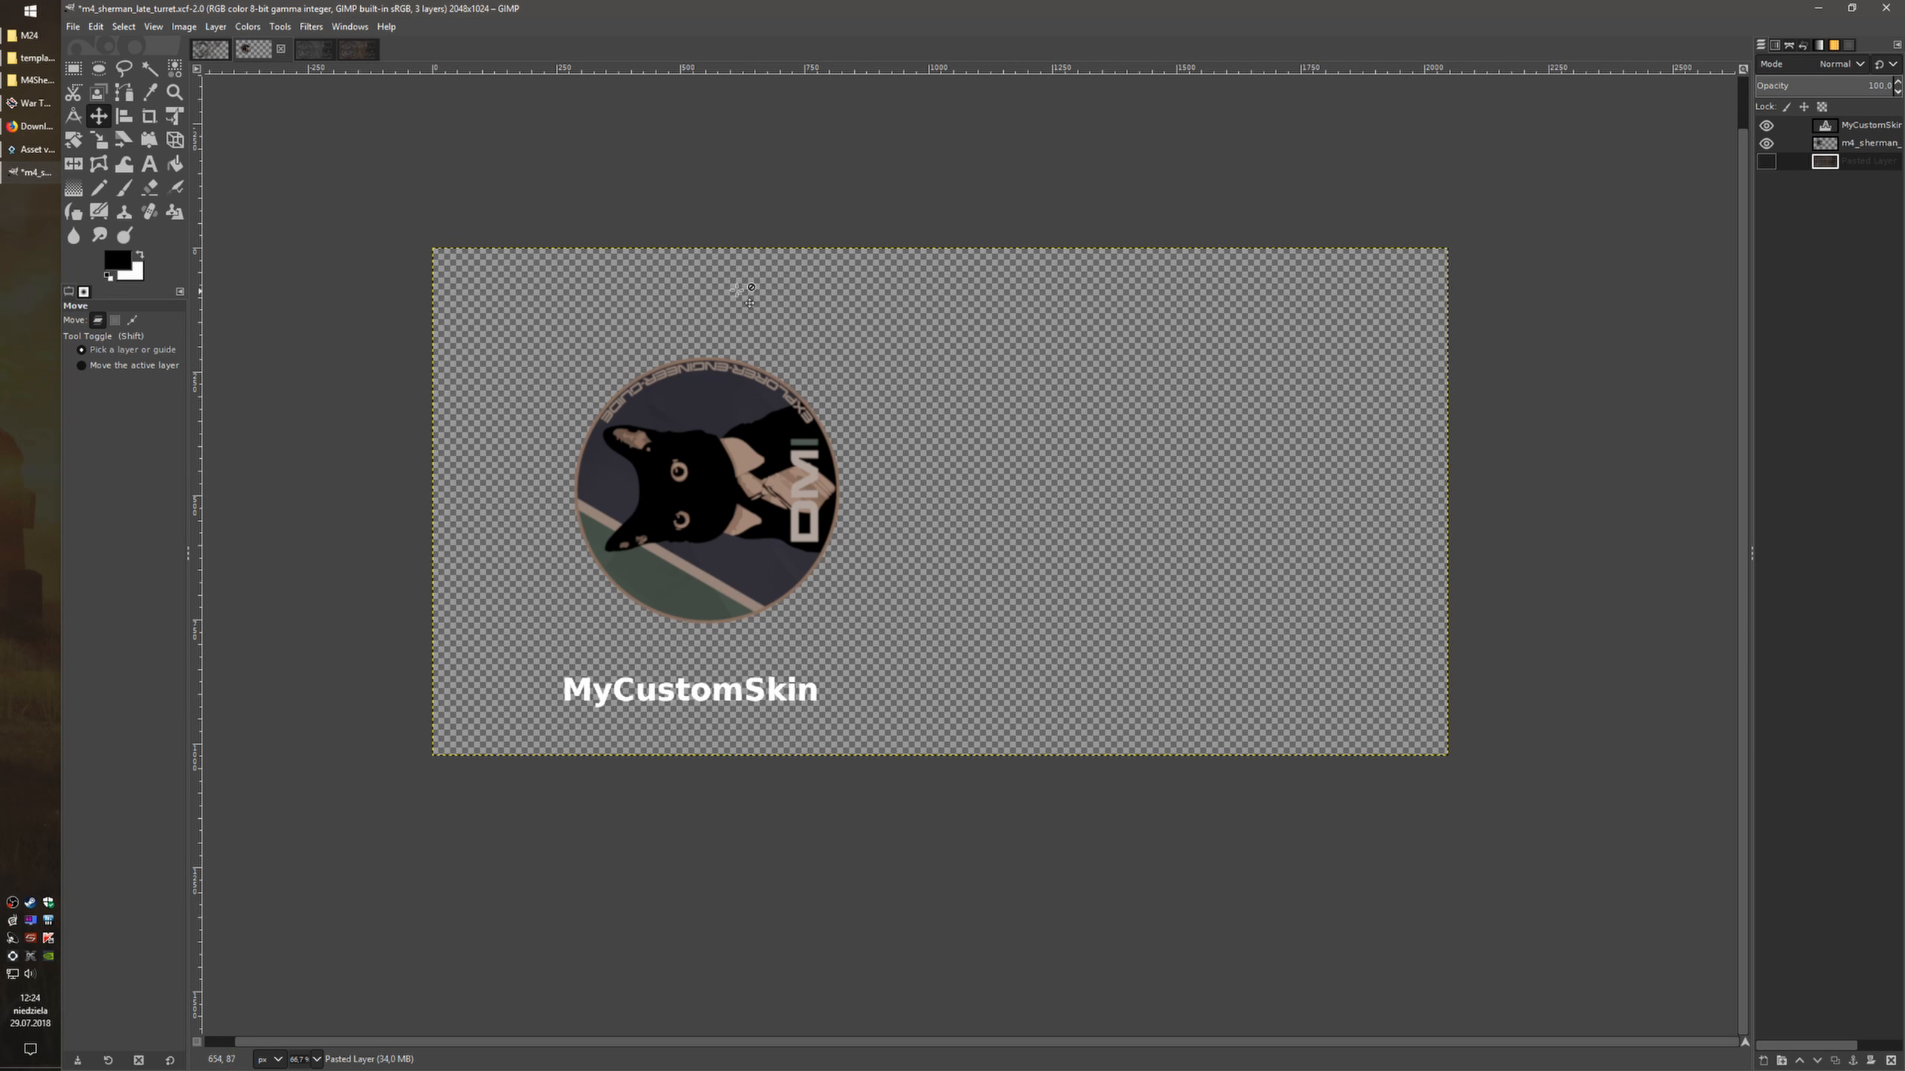
pyautogui.click(1817, 8)
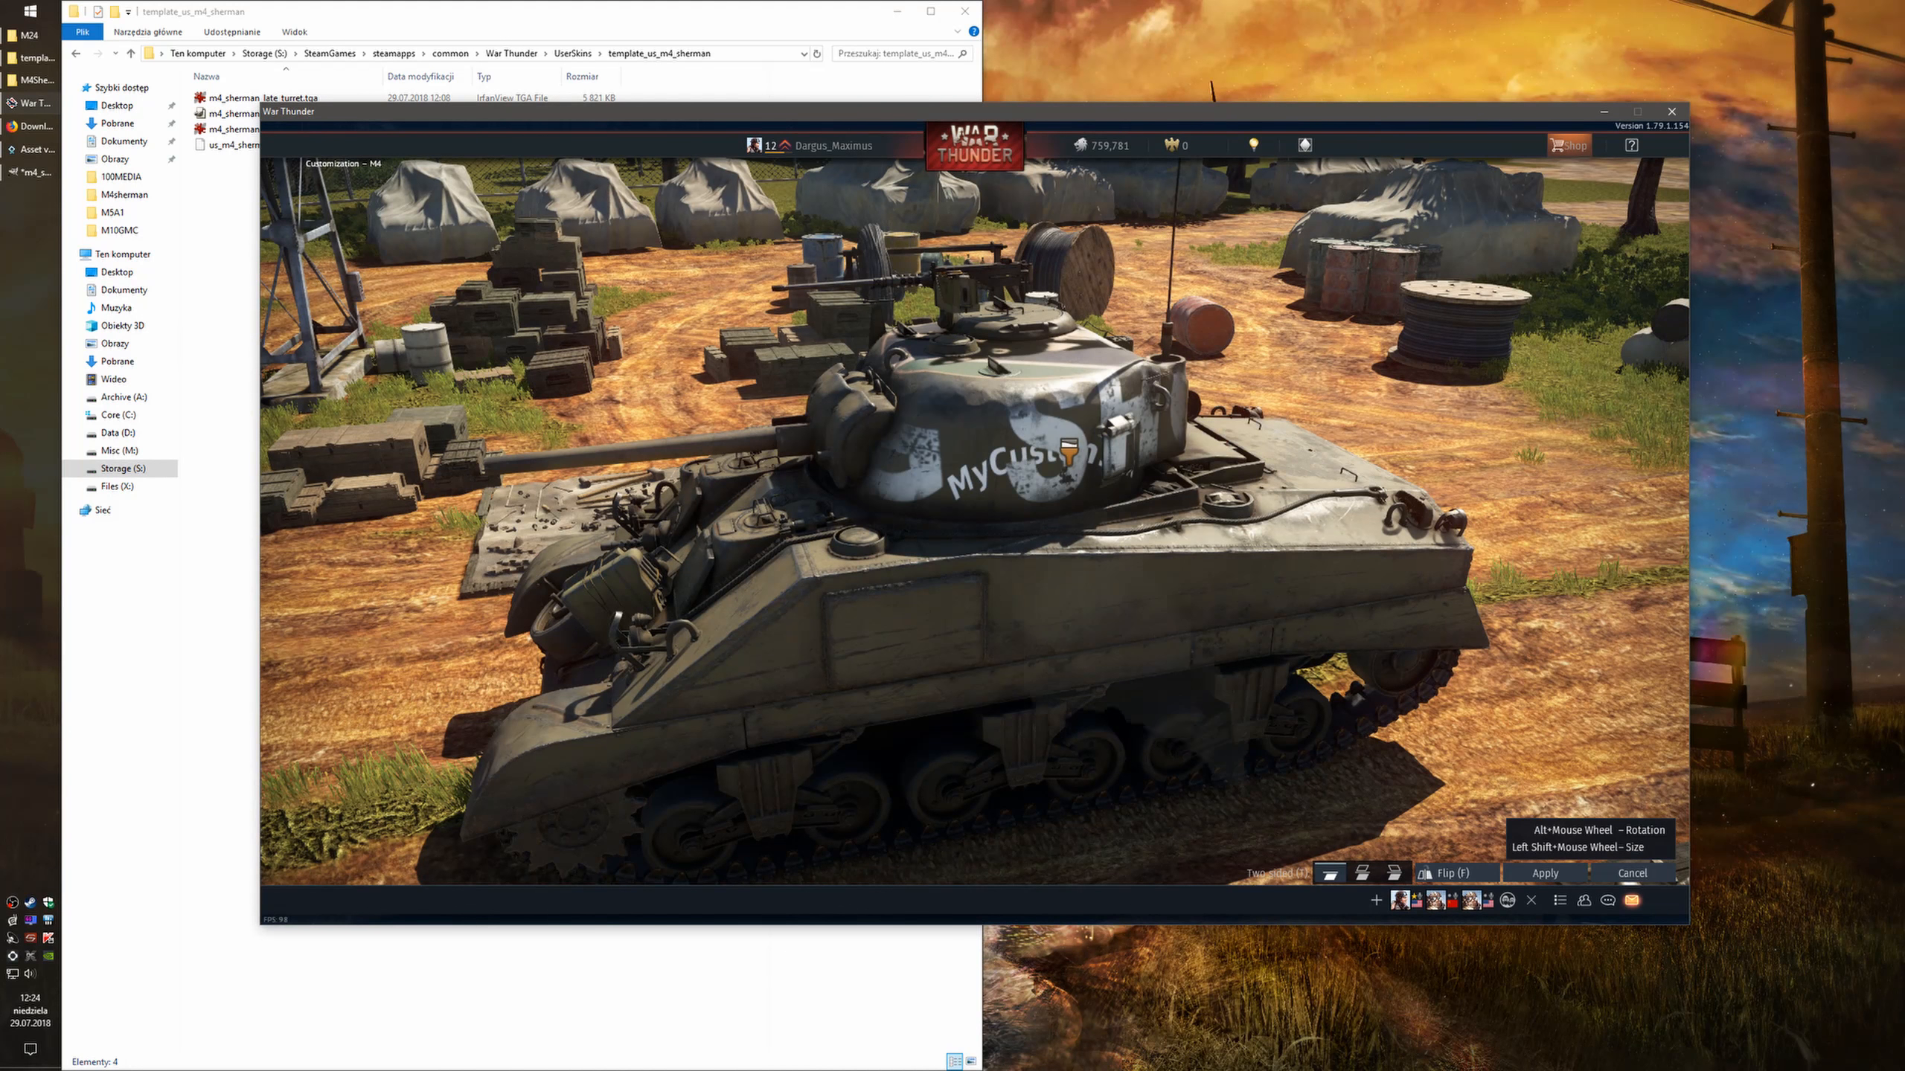
pyautogui.moveTo(1120, 444); pyautogui.dragTo(1410, 822)
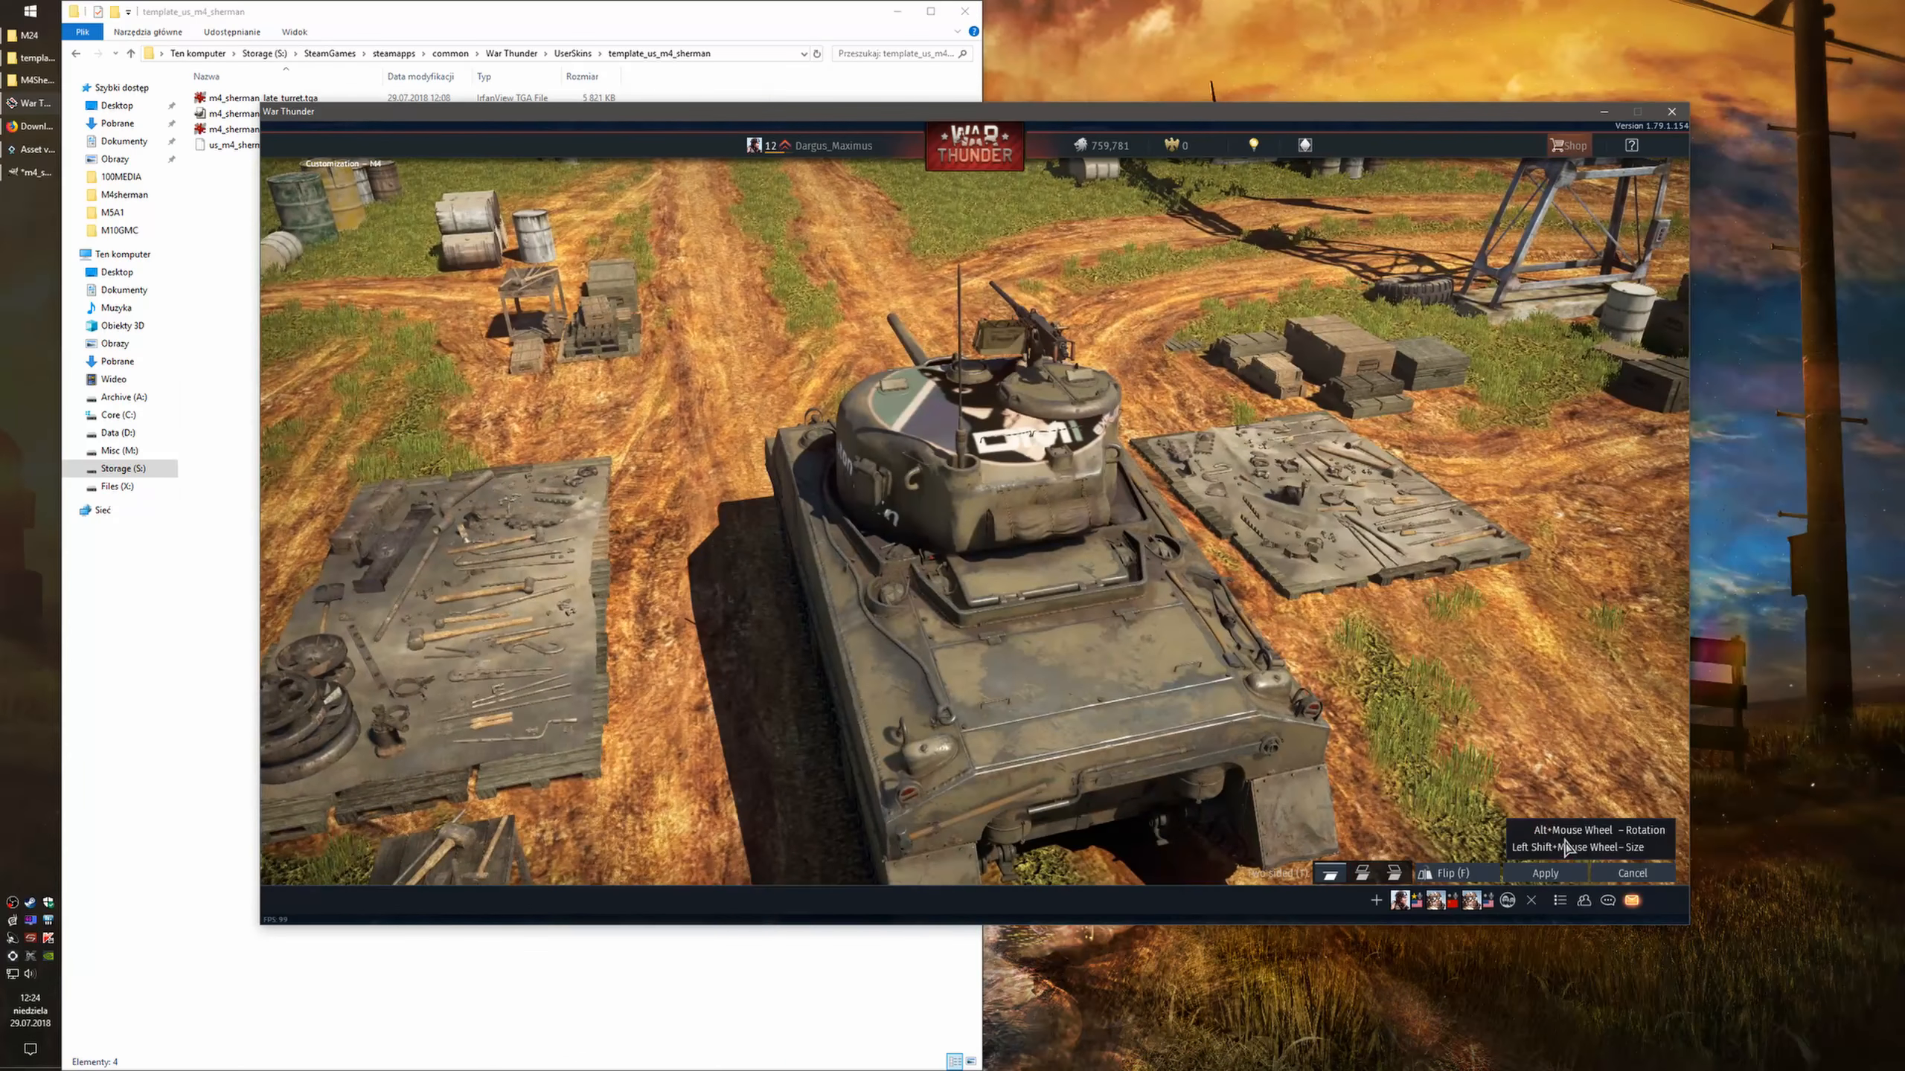
pyautogui.click(1595, 875)
# Try the round red decal from the USA (tanks) set over the turret's custom text and cat logo, cancel it and inspect the turret
pyautogui.click(1473, 831)
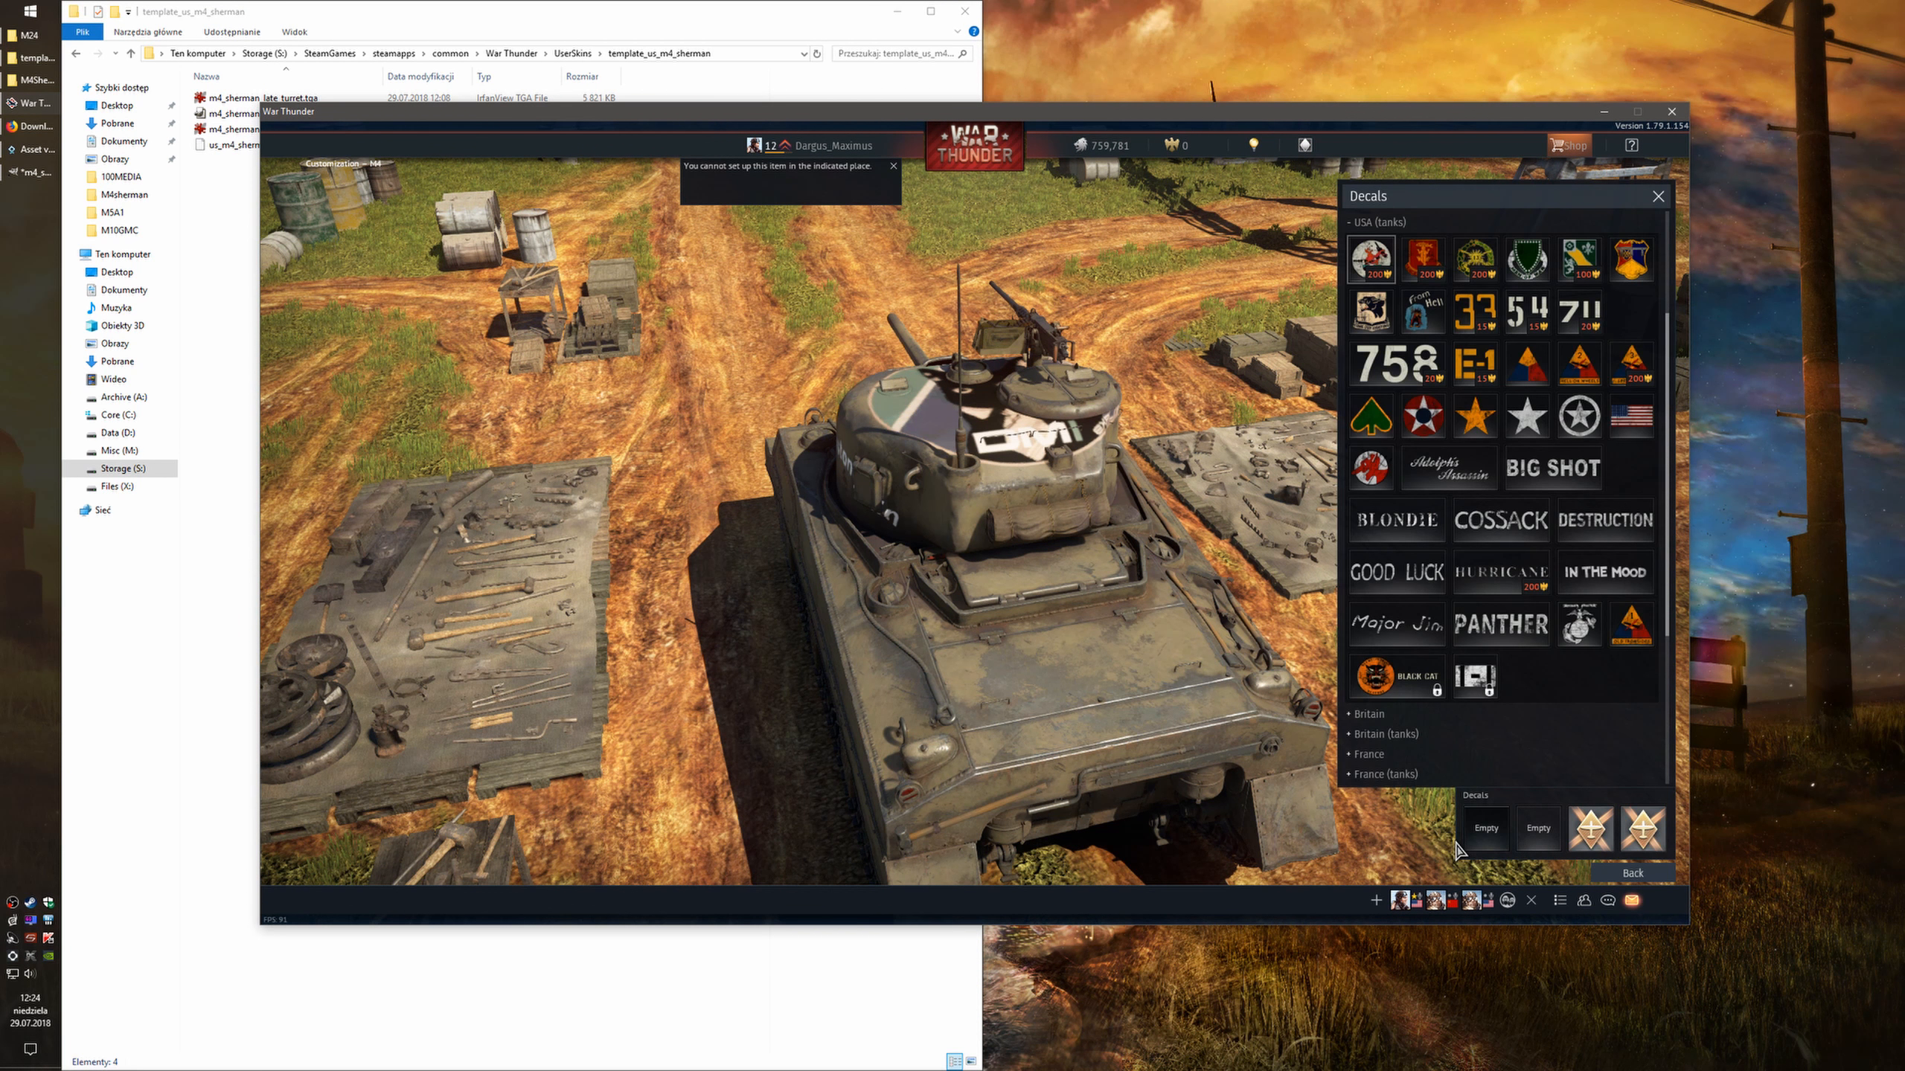
pyautogui.click(1371, 466)
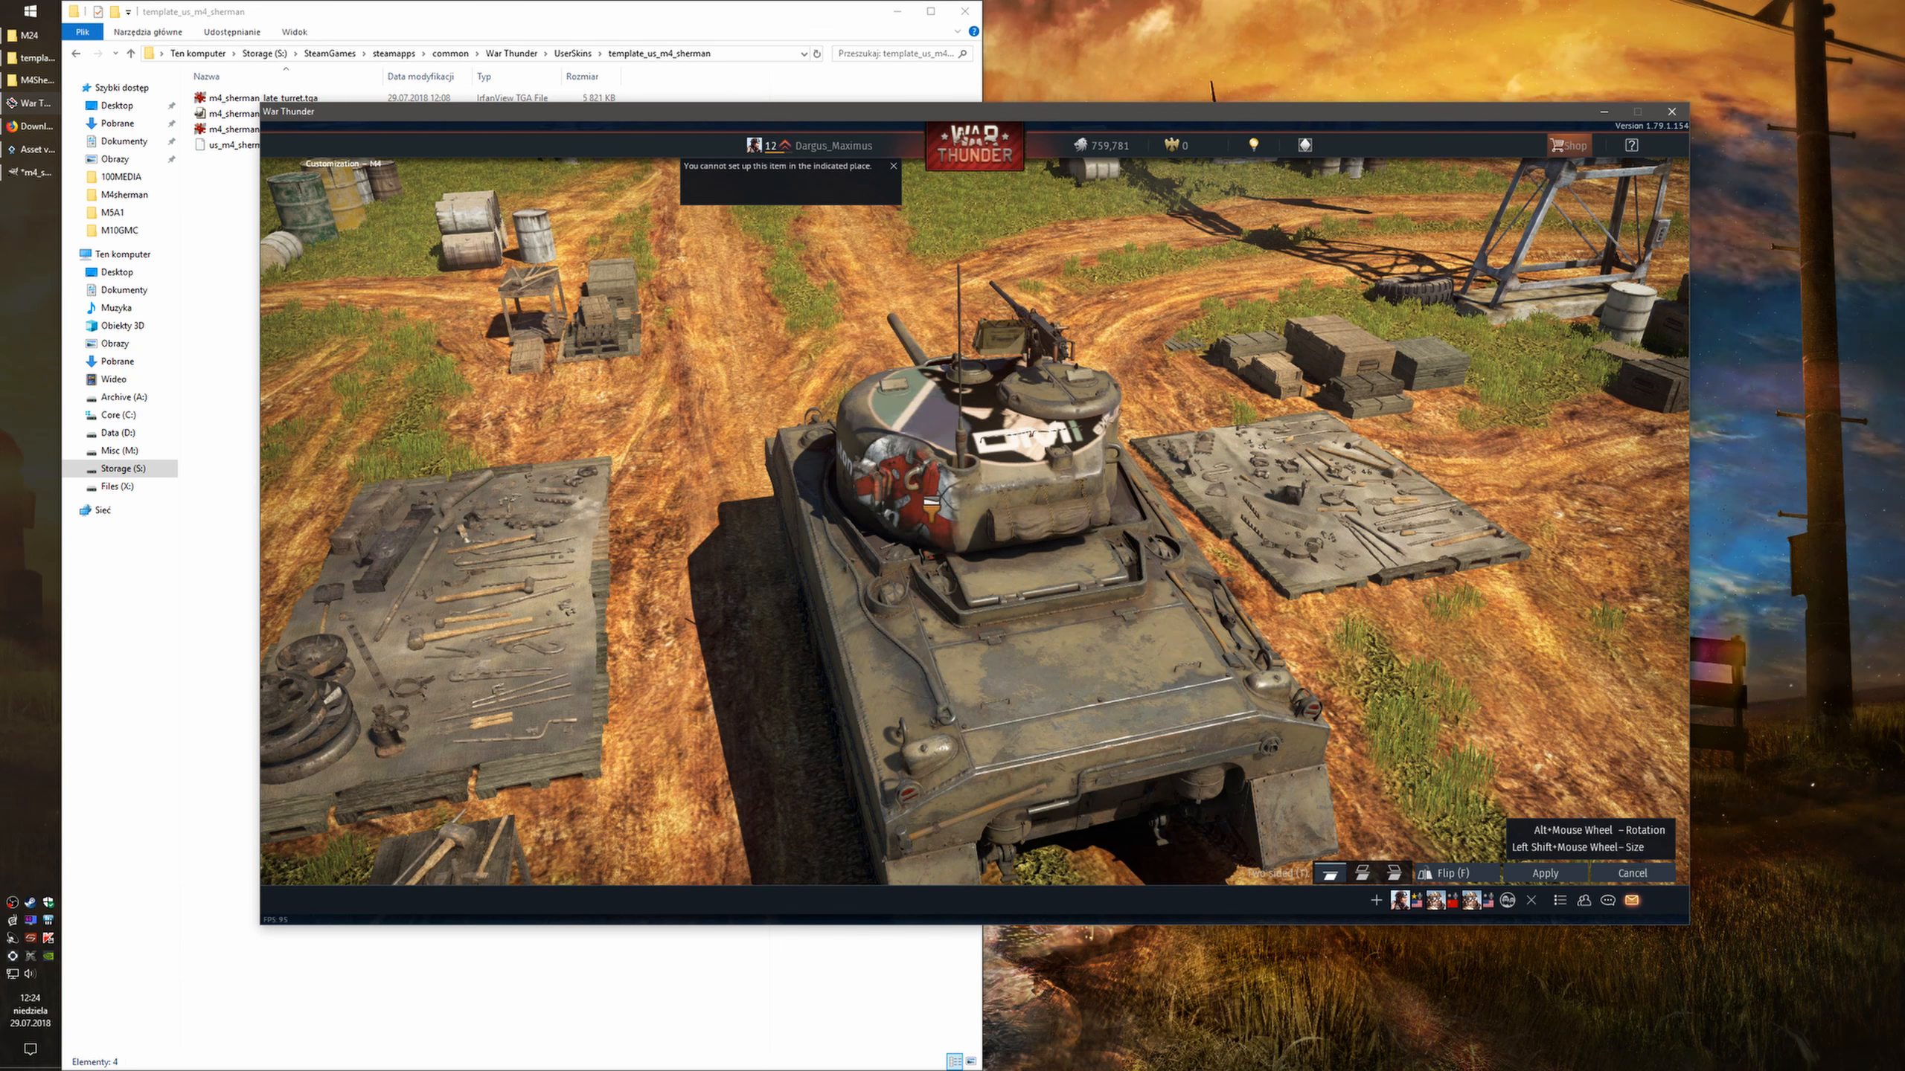
pyautogui.moveTo(912, 499); pyautogui.dragTo(1001, 544)
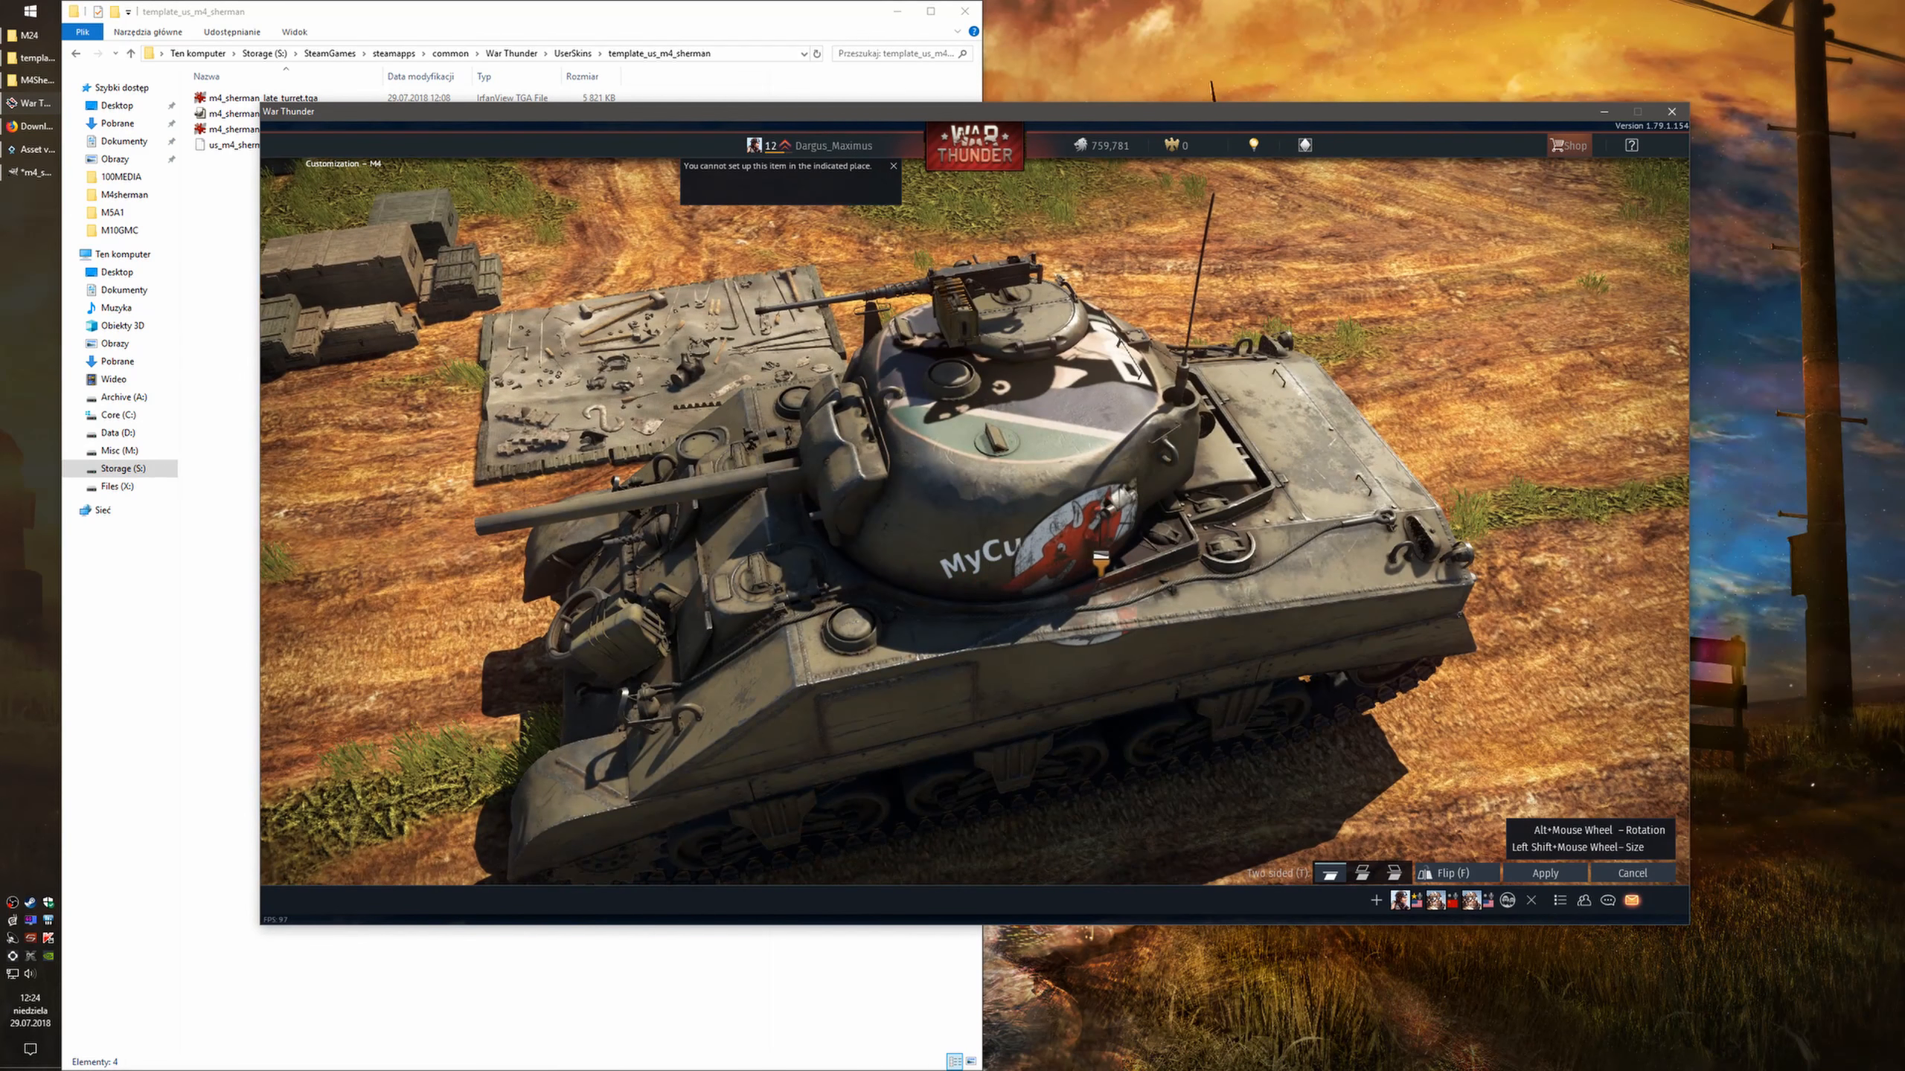
pyautogui.moveTo(1050, 441); pyautogui.dragTo(1134, 537)
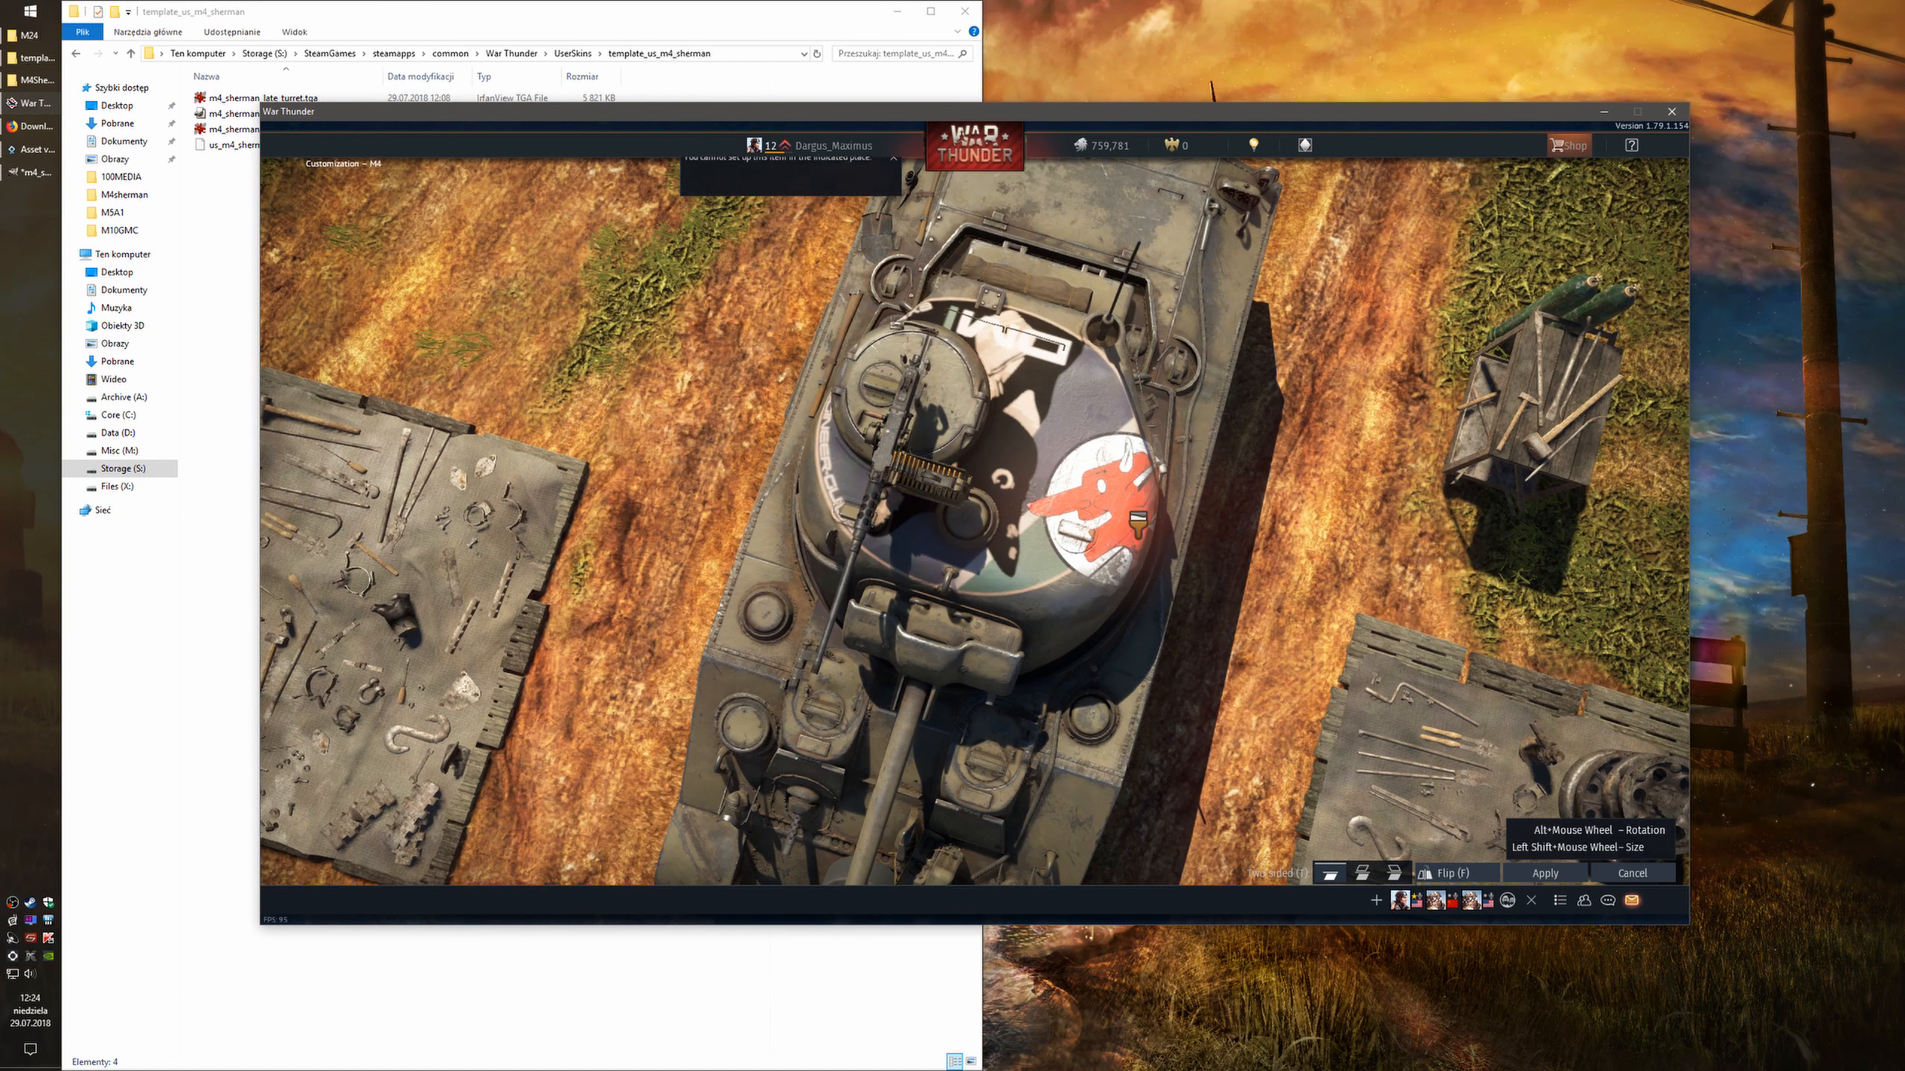
pyautogui.moveTo(1136, 544); pyautogui.dragTo(954, 489)
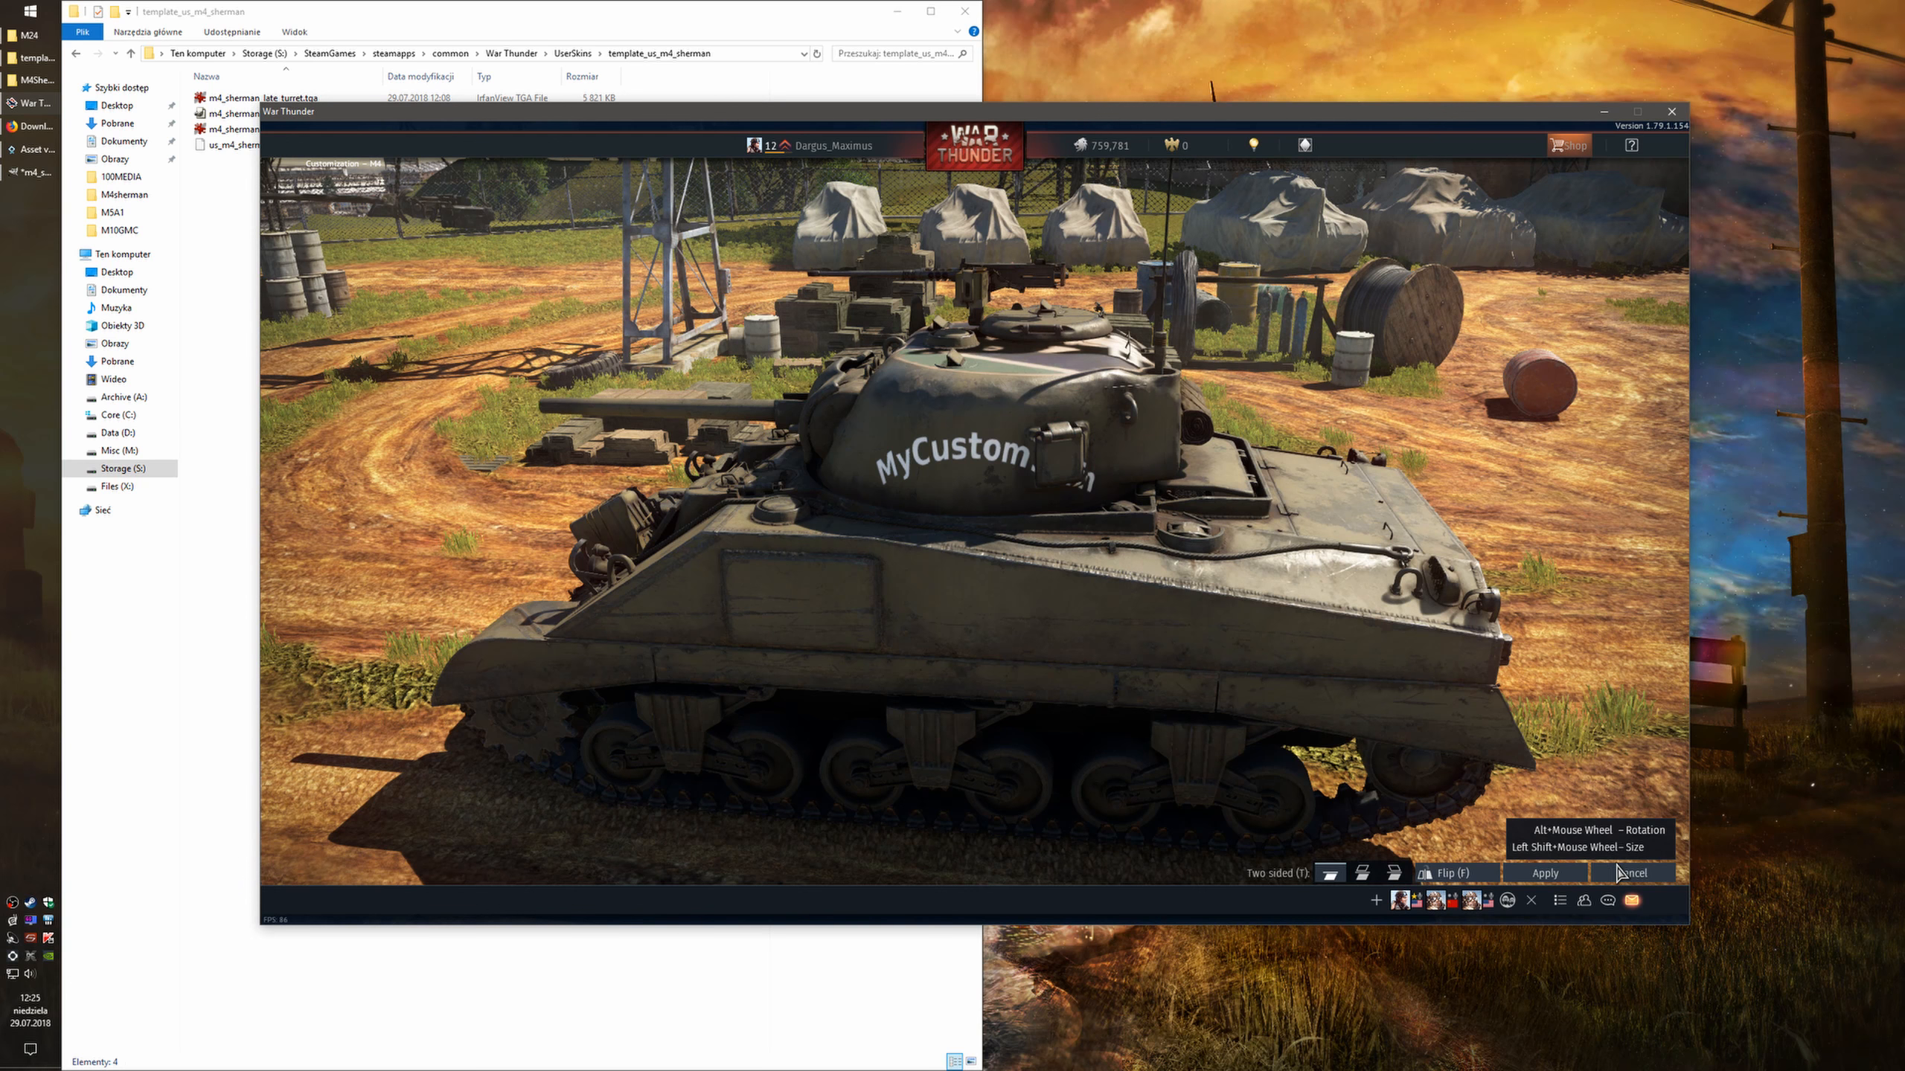
pyautogui.moveTo(1343, 559); pyautogui.dragTo(1207, 663)
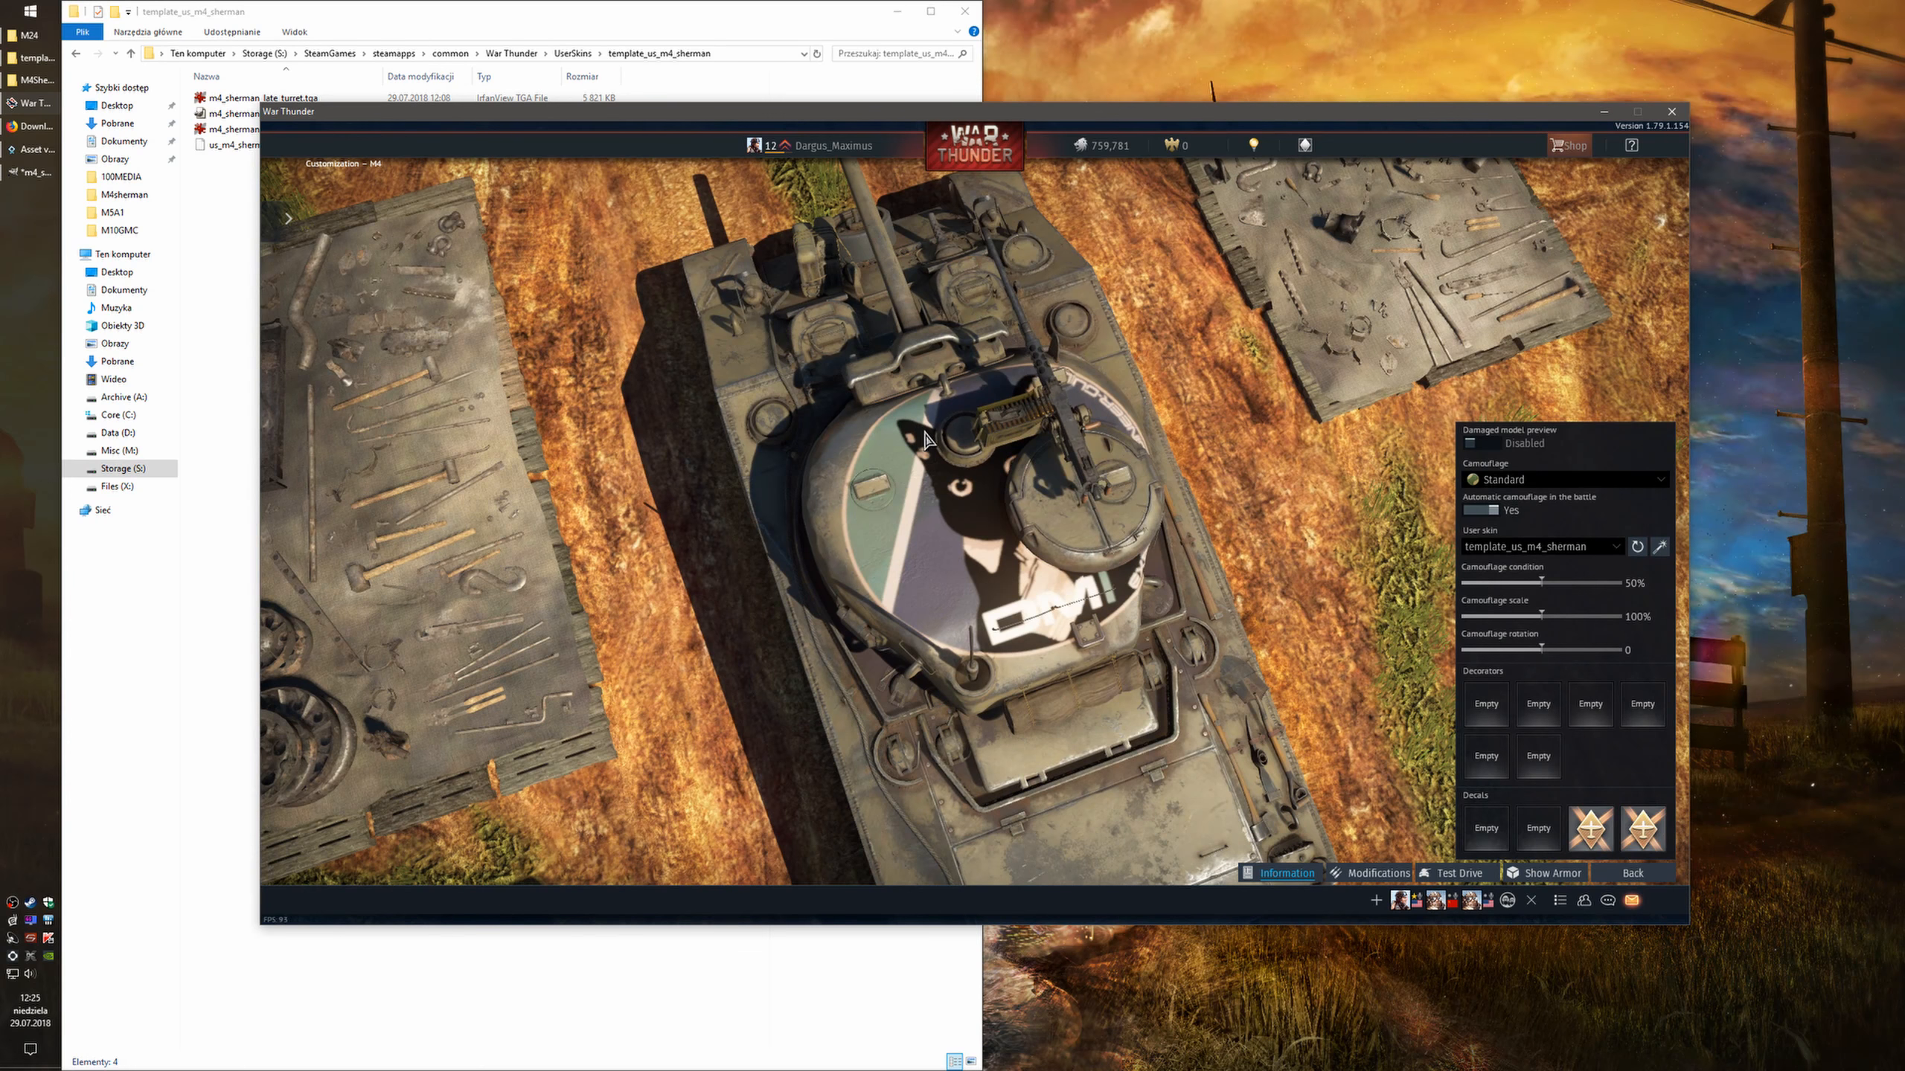
pyautogui.moveTo(1037, 660); pyautogui.dragTo(882, 542)
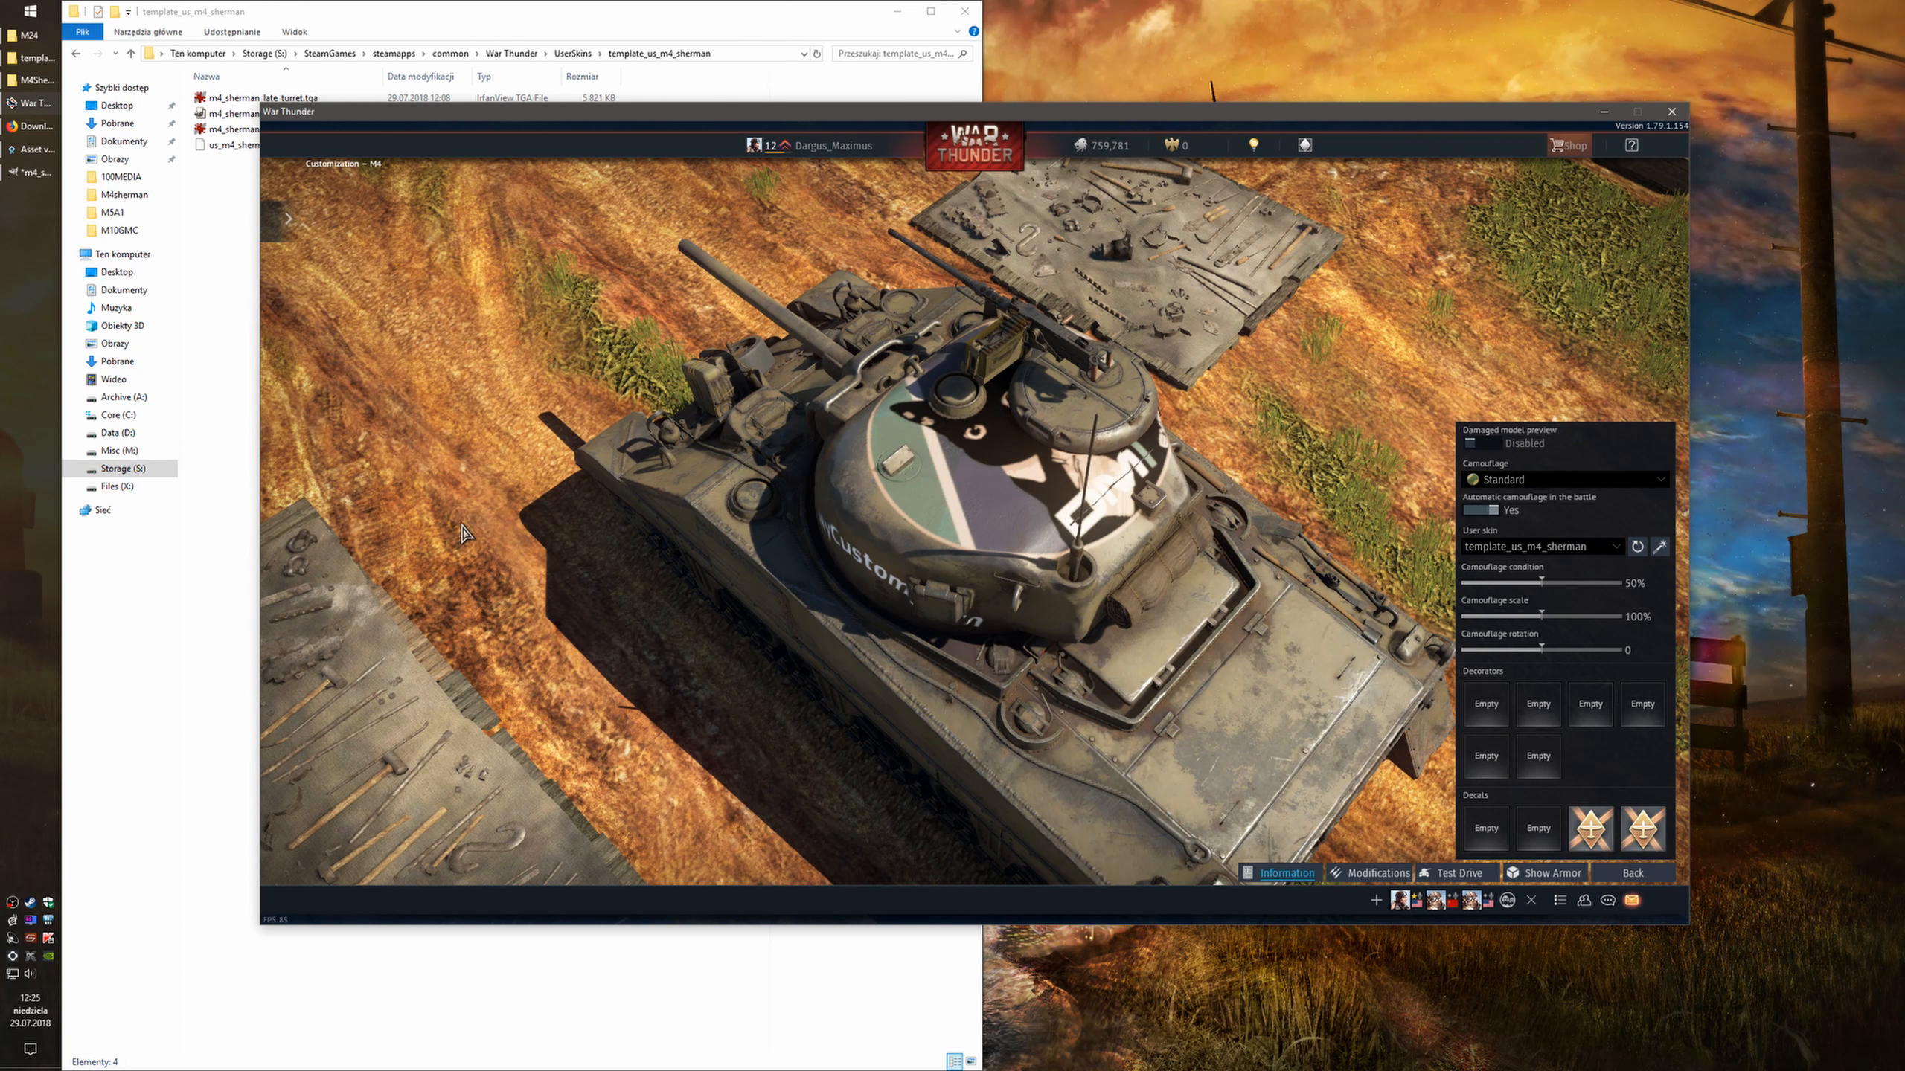
# Switch to GIMP, lower the cat logo layer's opacity to 63.7 and export the image over m4_sherman_late_turret_mod.tga
pyautogui.click(33, 172)
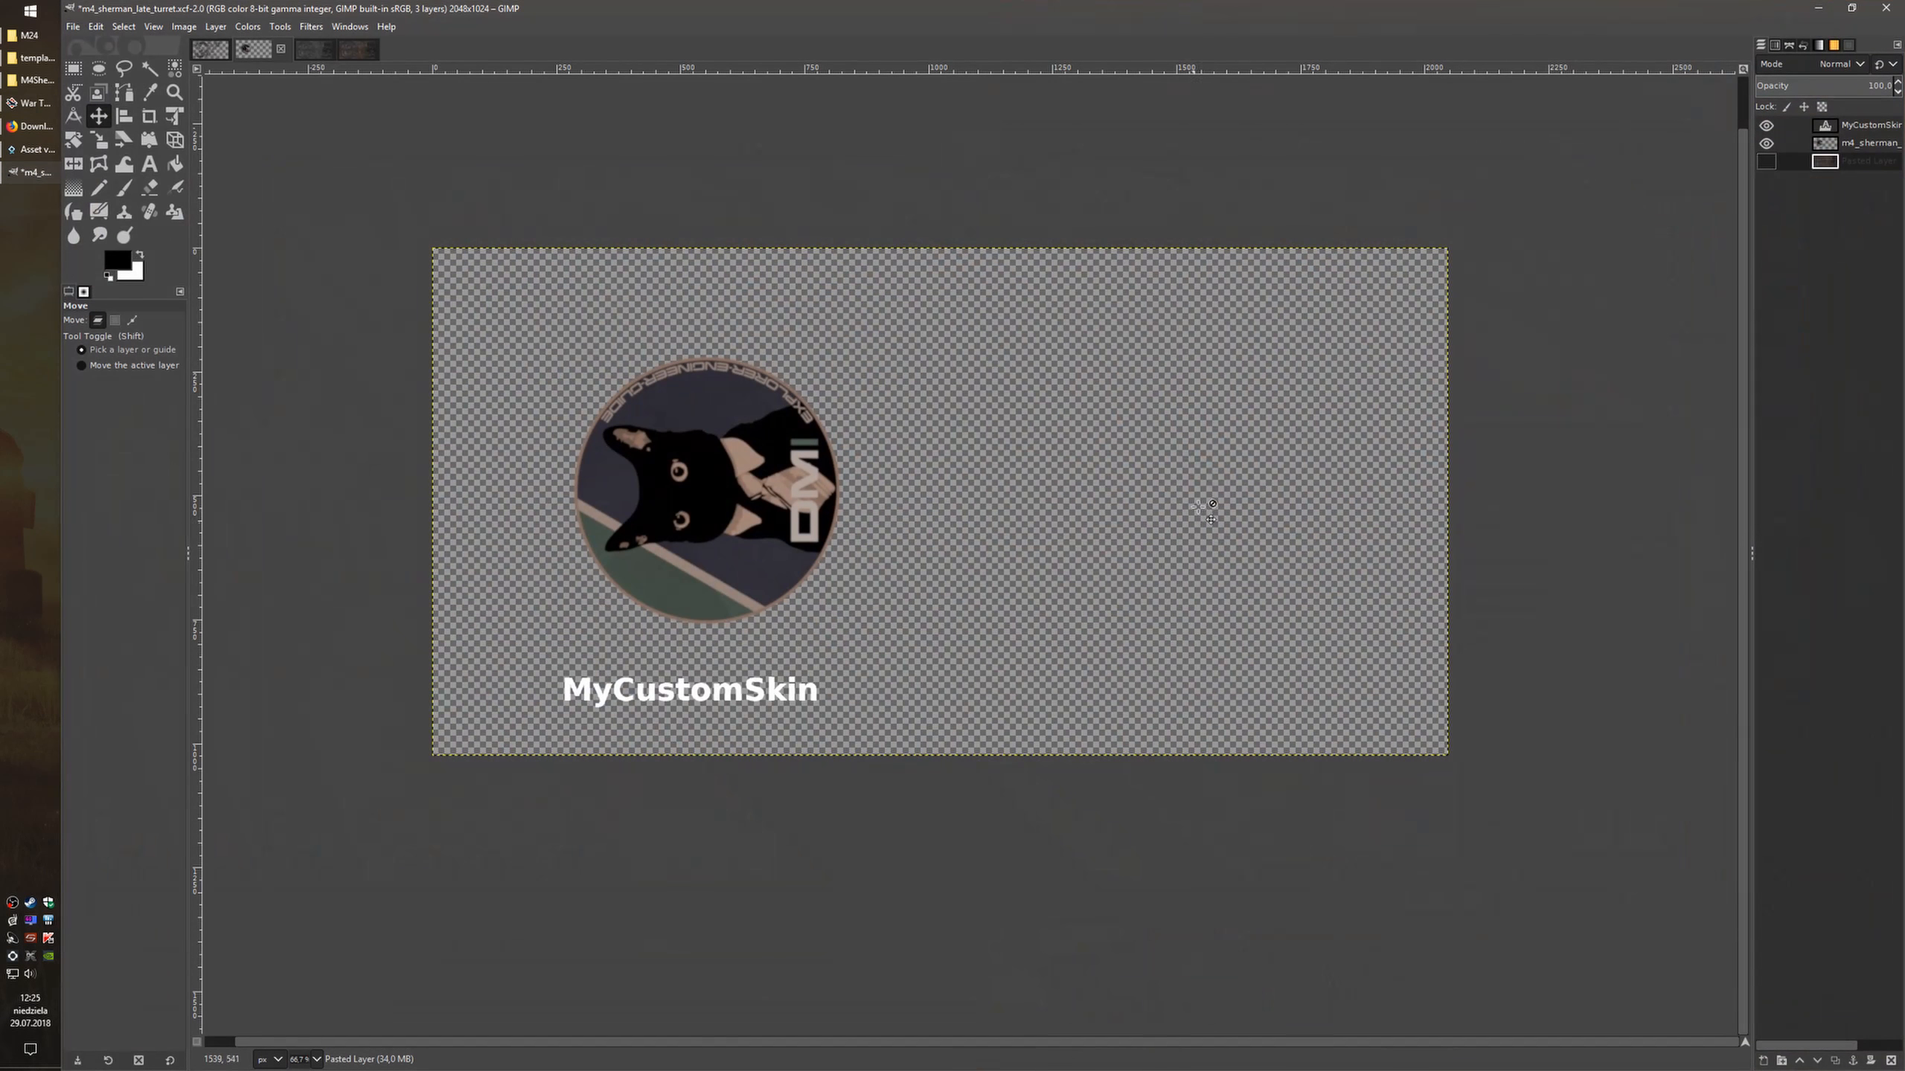
pyautogui.click(1850, 143)
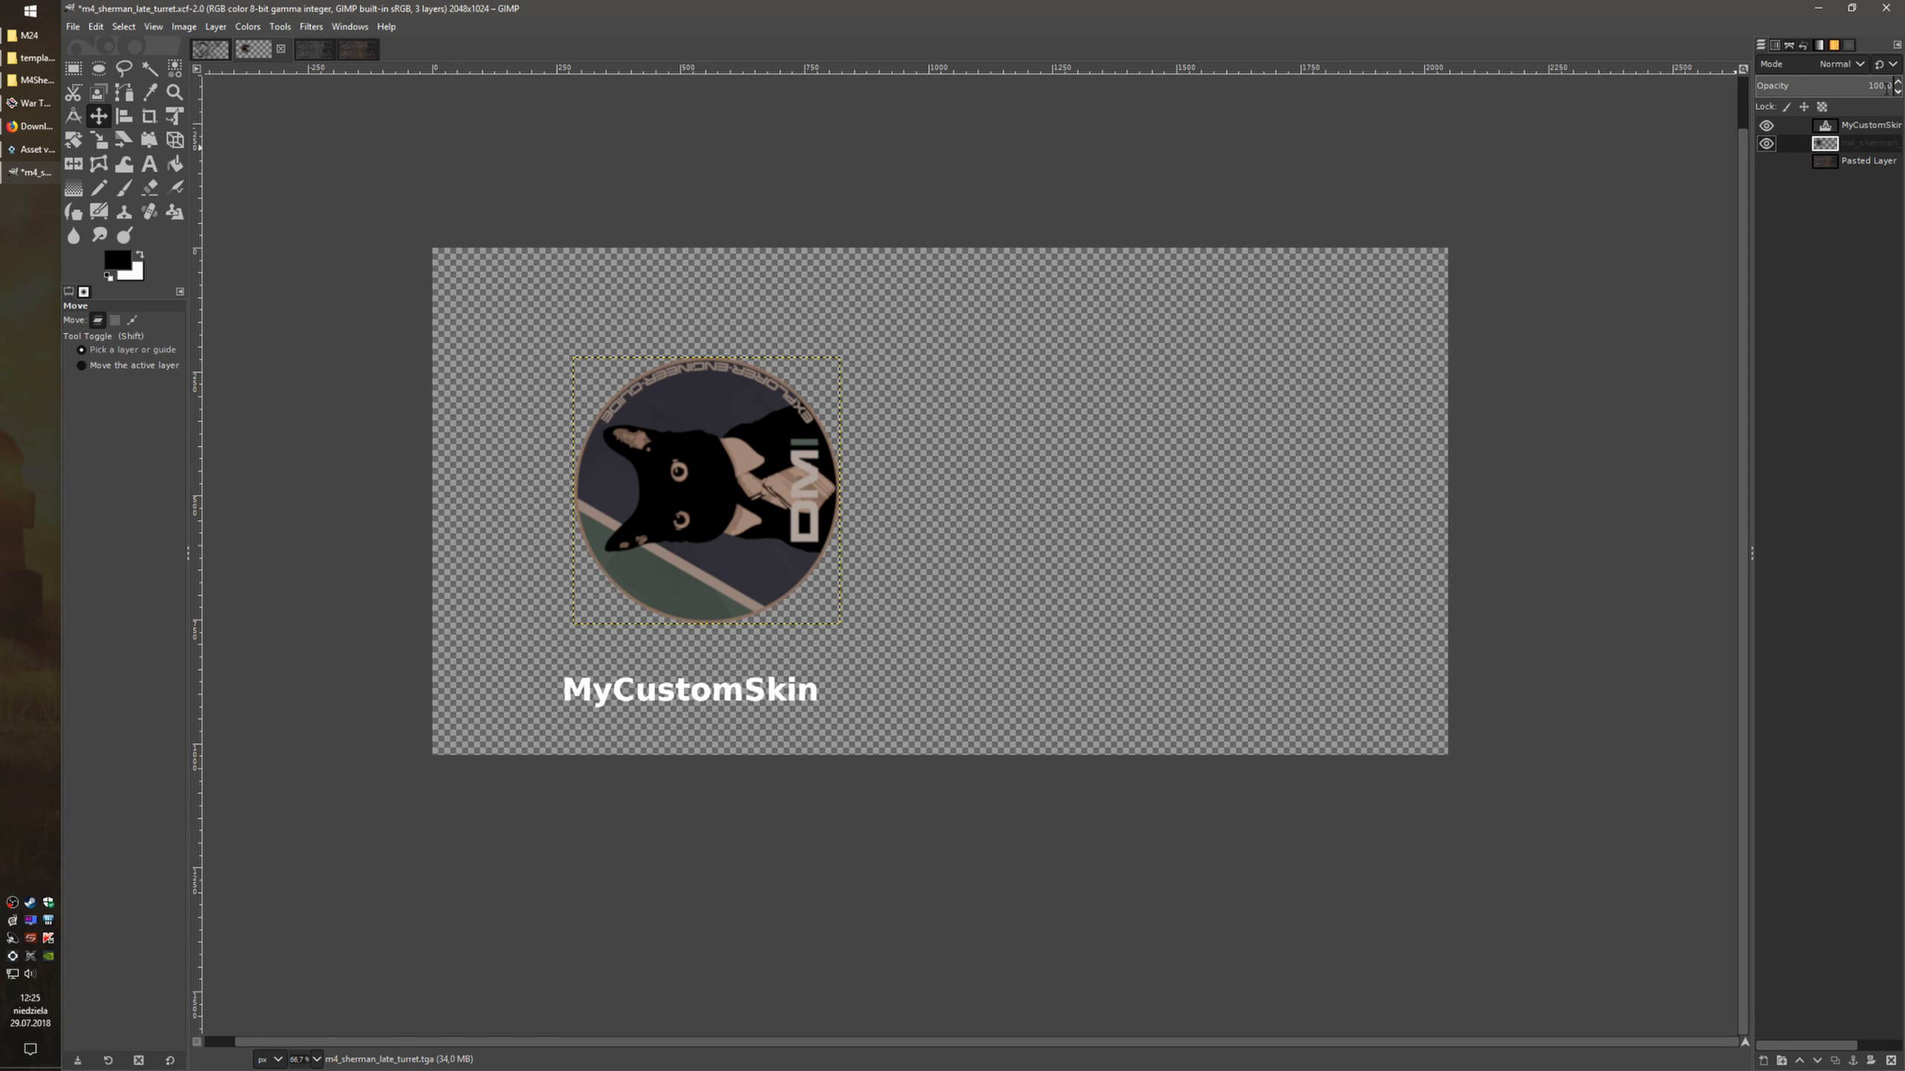
pyautogui.moveTo(1887, 89); pyautogui.dragTo(1839, 89)
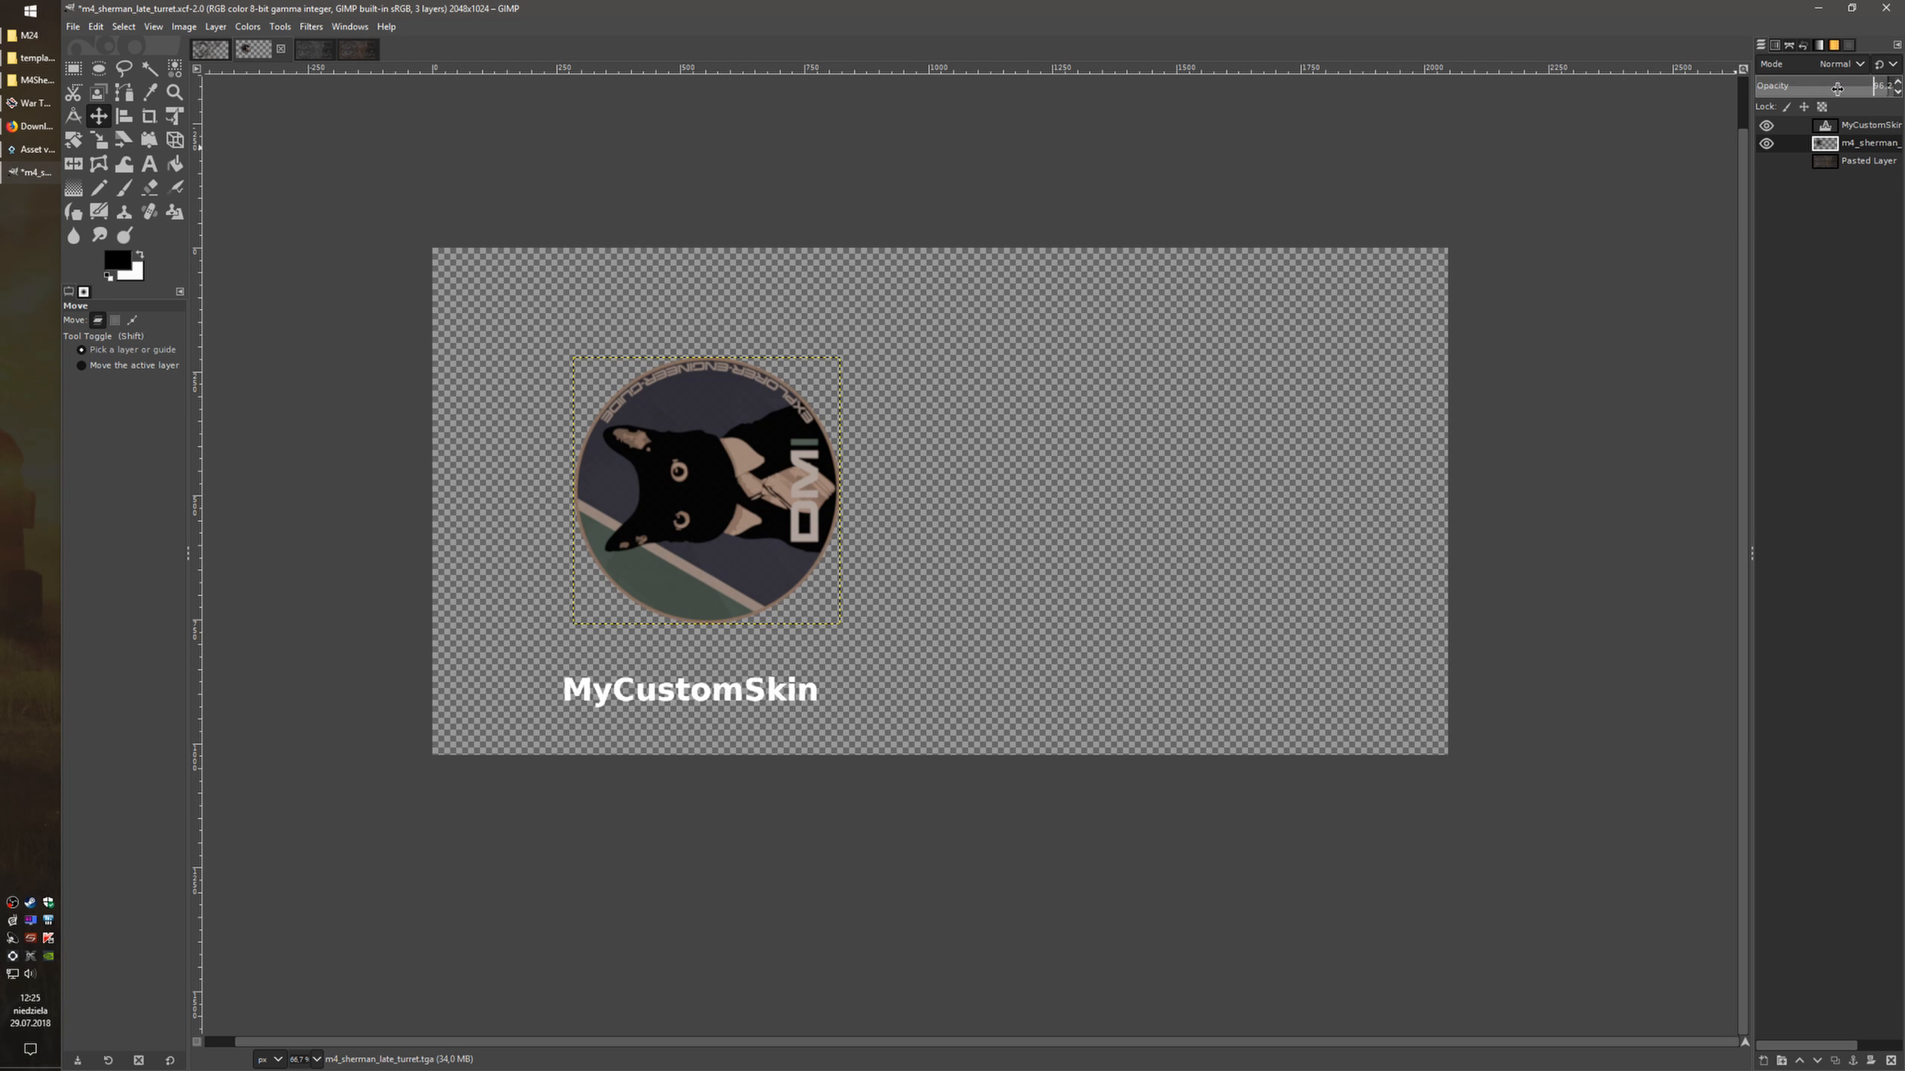
pyautogui.moveTo(1358, 124); pyautogui.dragTo(1423, 130)
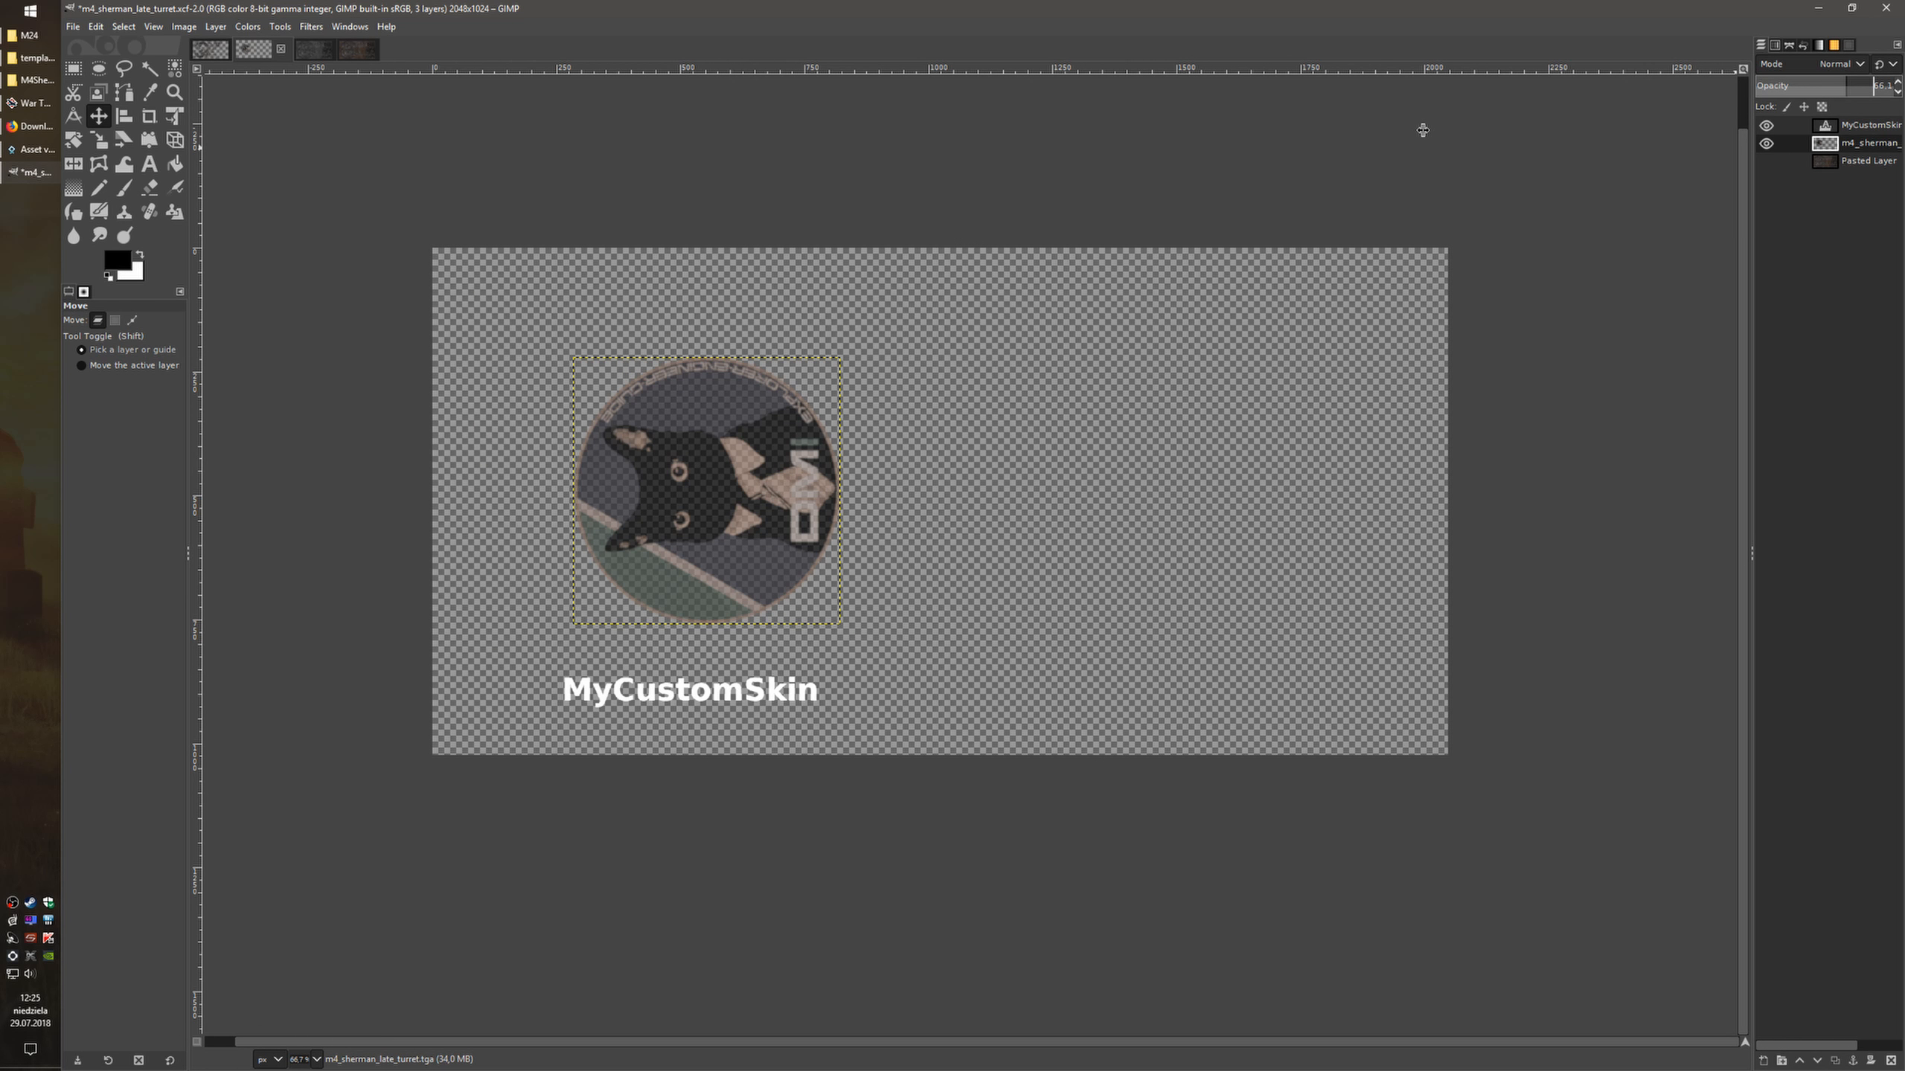
pyautogui.press('Down')
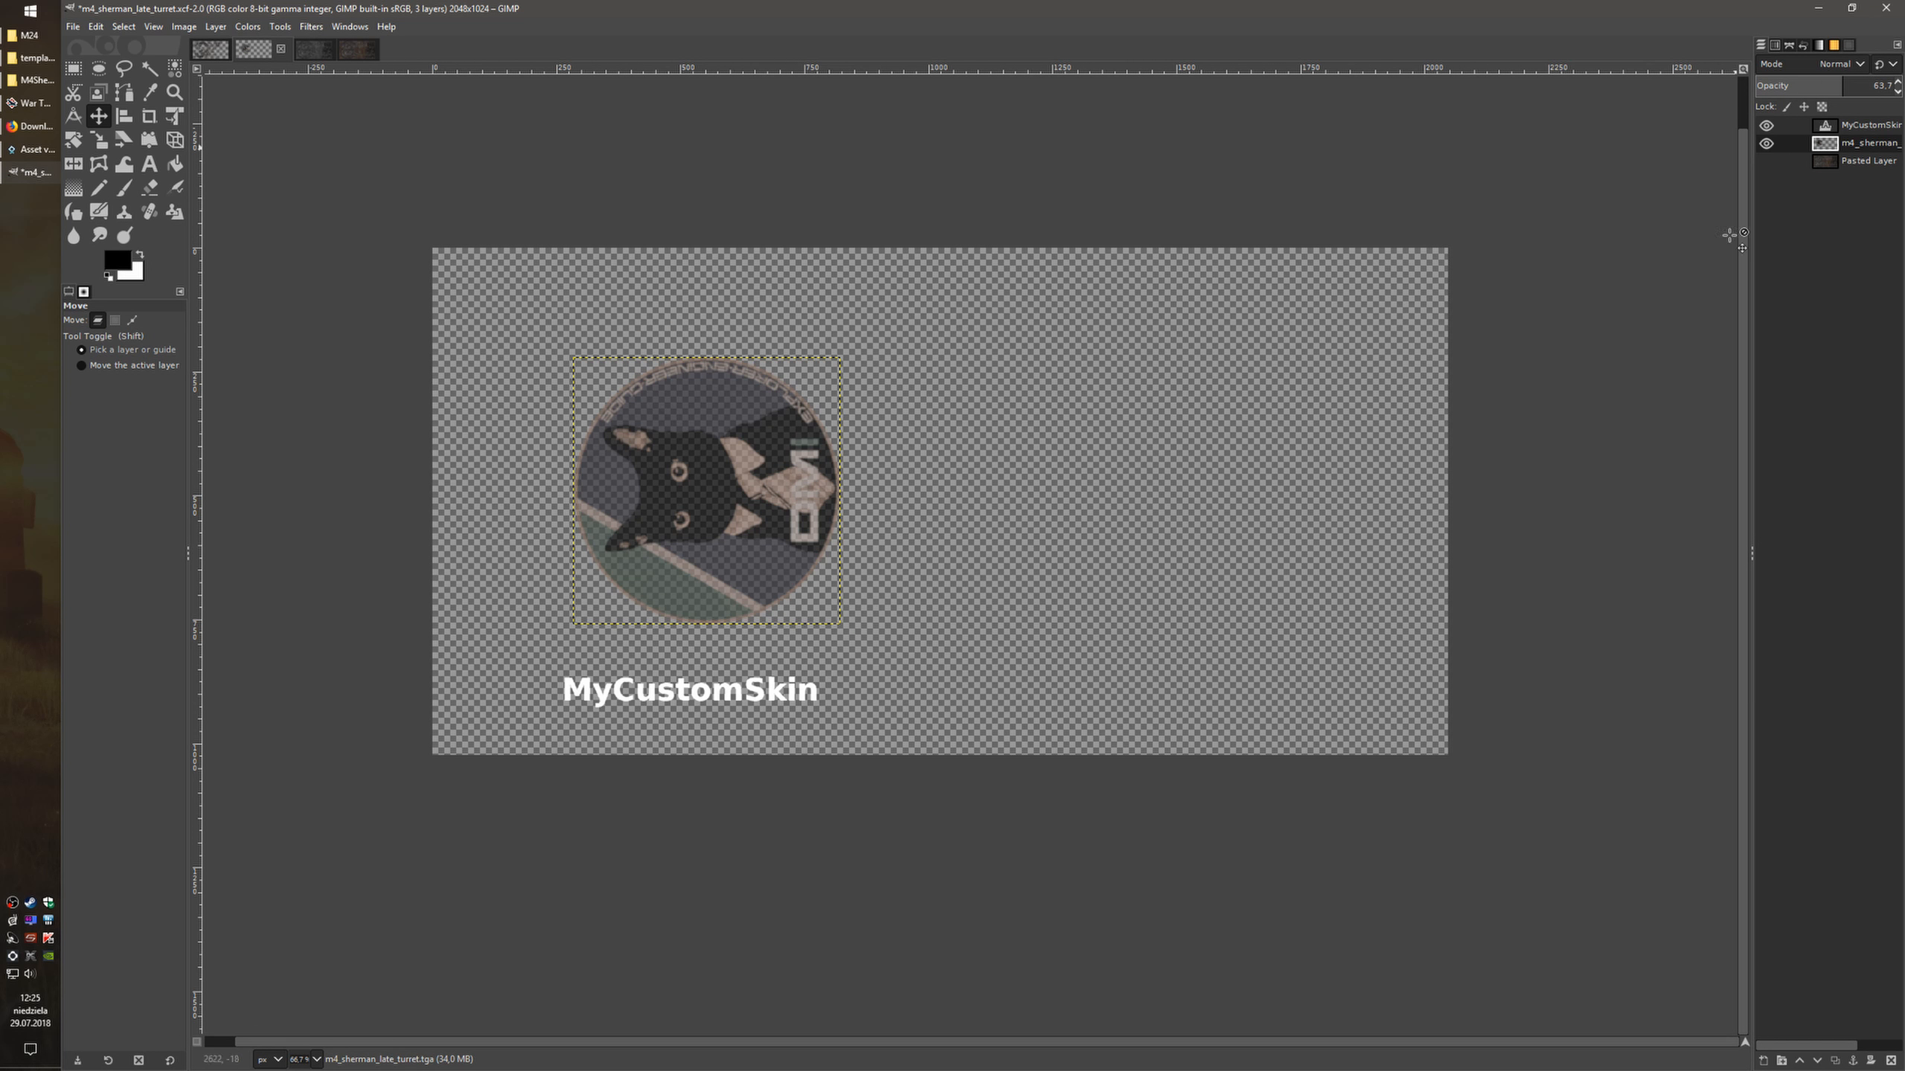
pyautogui.click(73, 26)
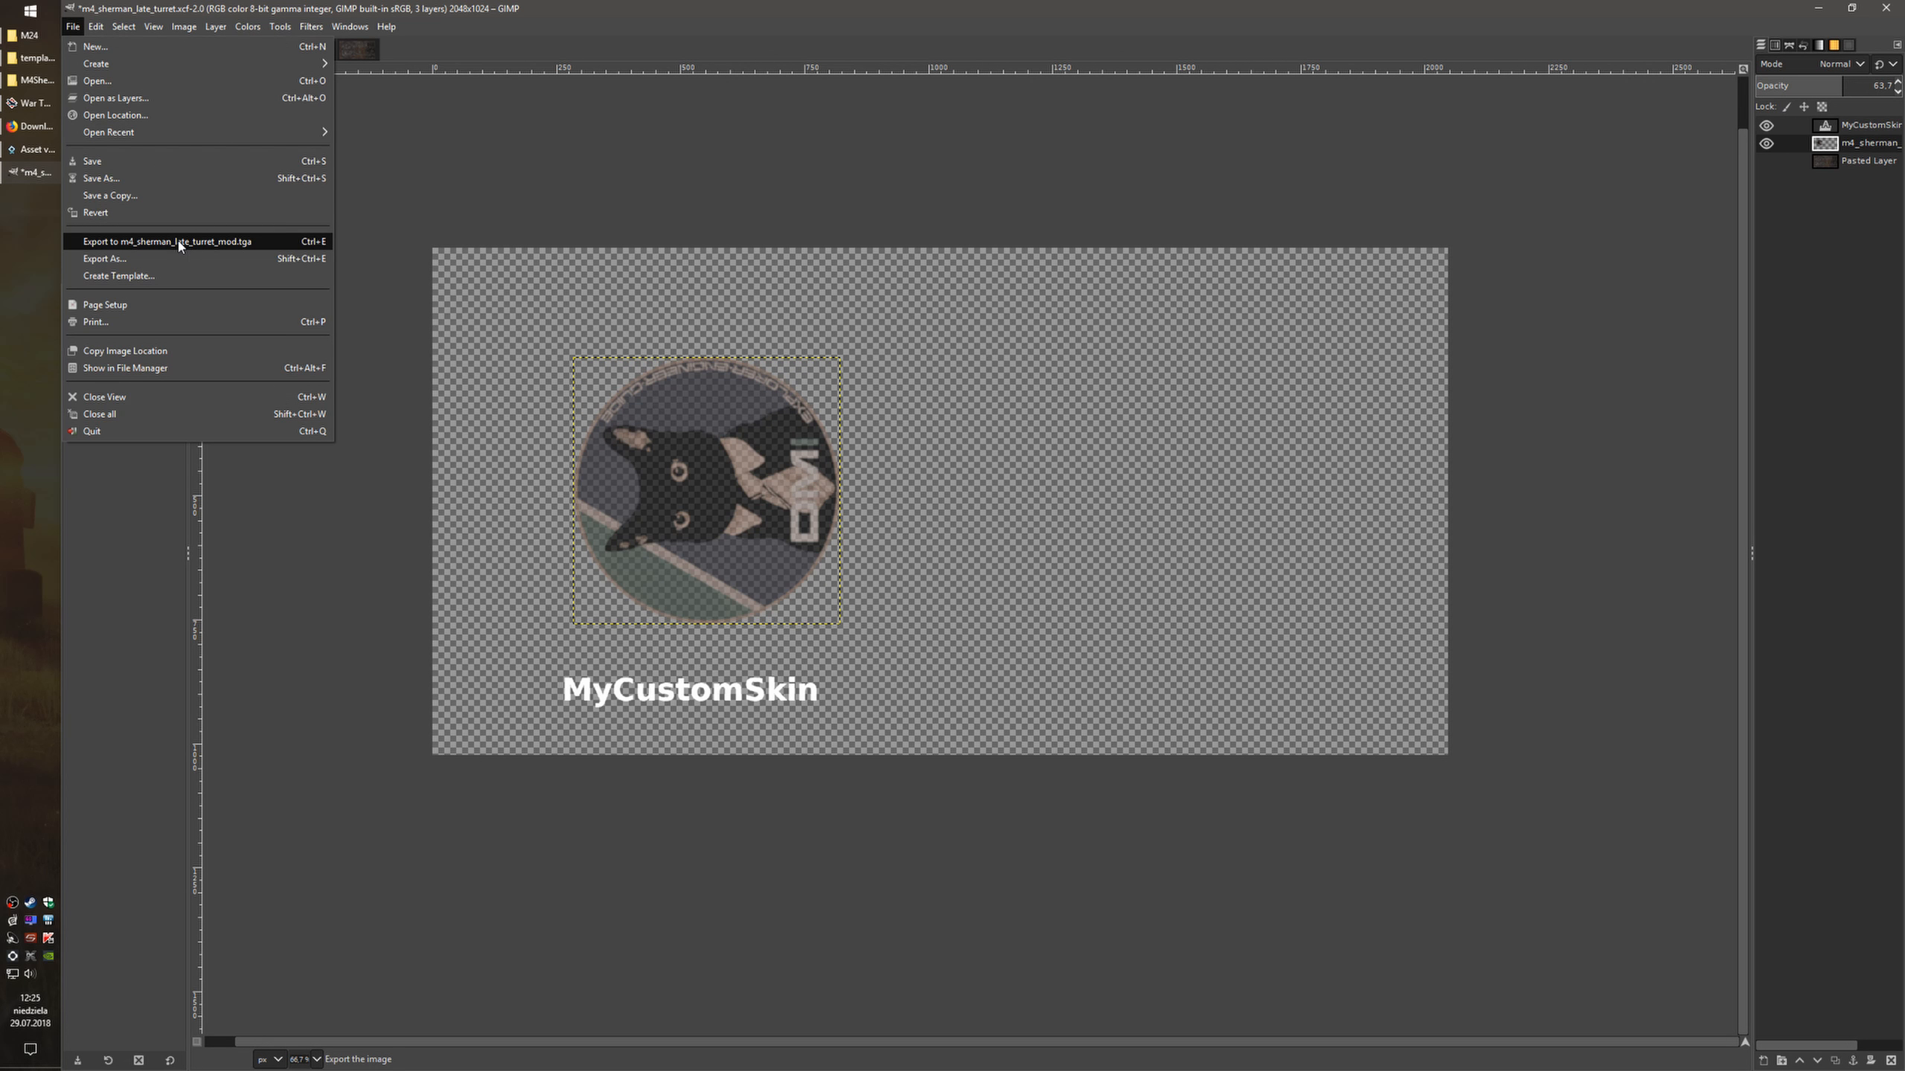
pyautogui.click(180, 244)
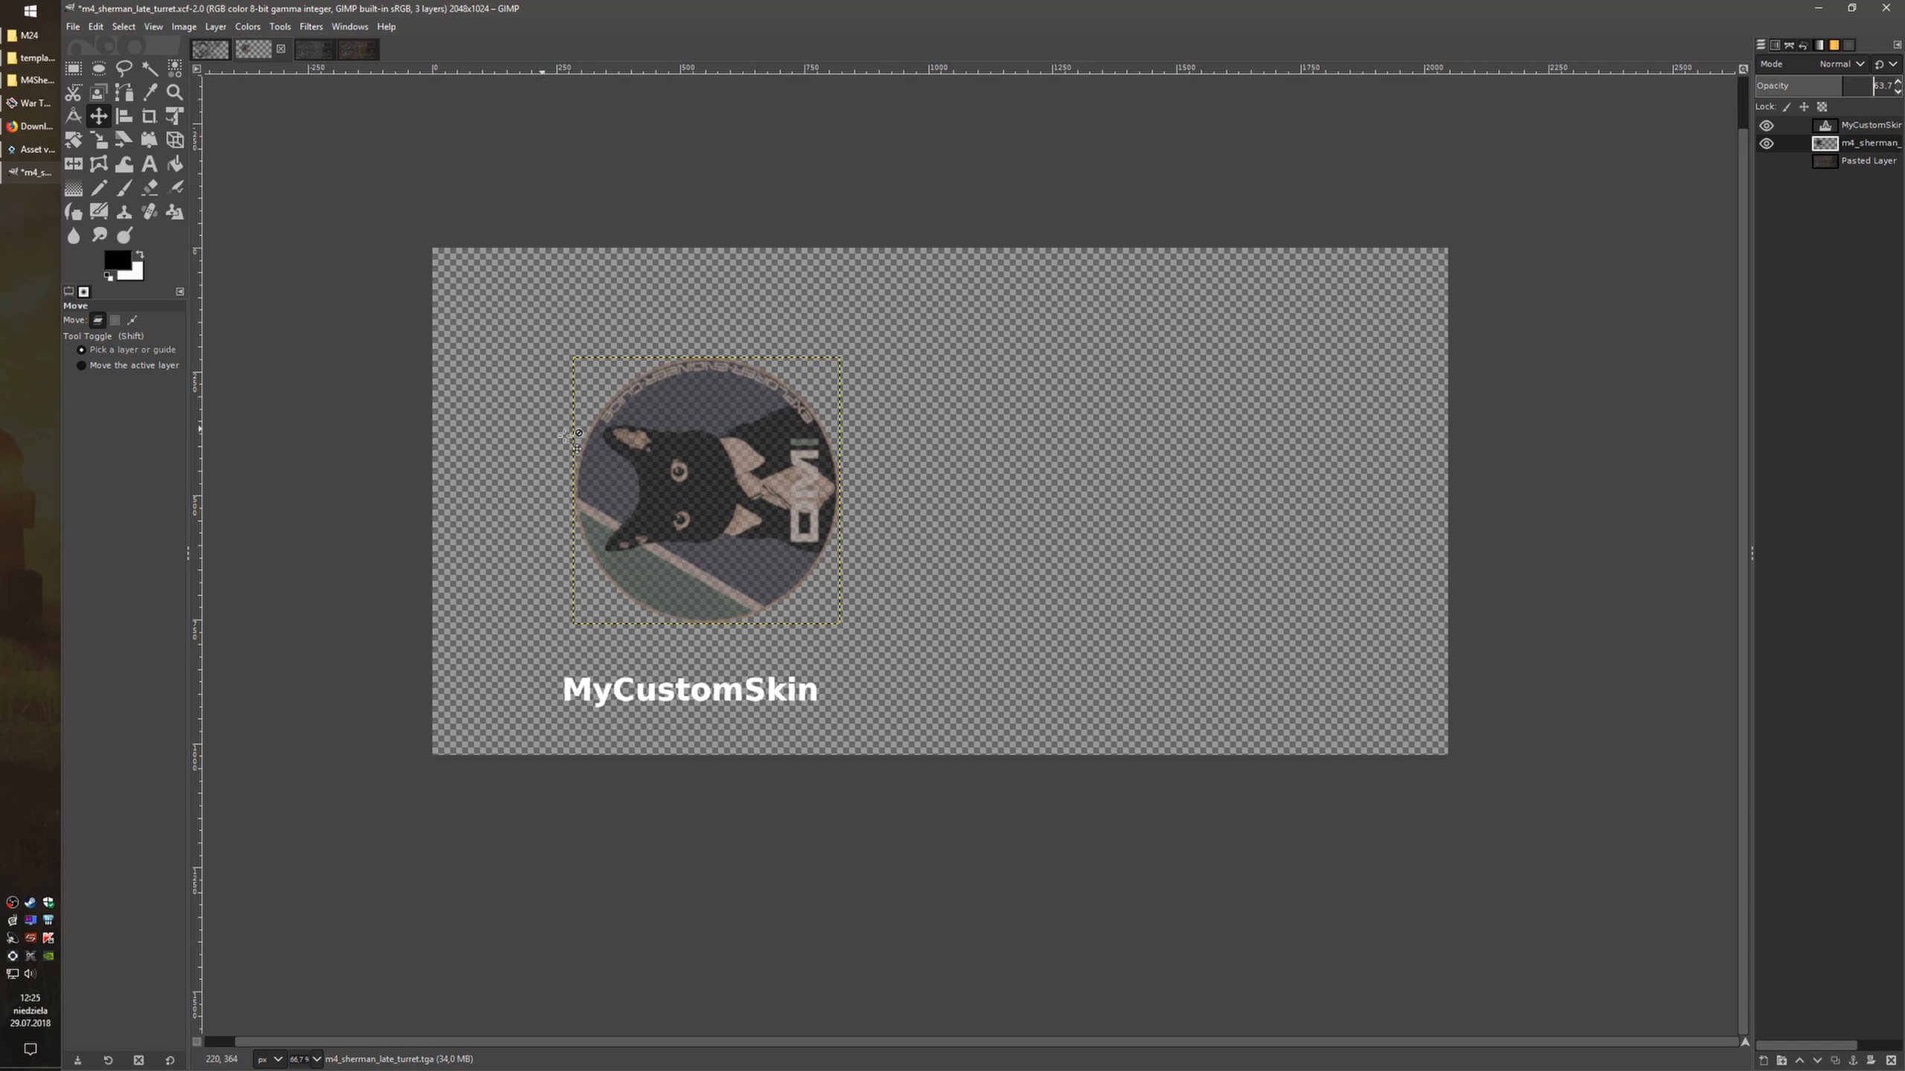
# Switch to War Thunder, reload the template_us_m4_sherman user skin and examine the cat logo on the turret roof
pyautogui.click(25, 105)
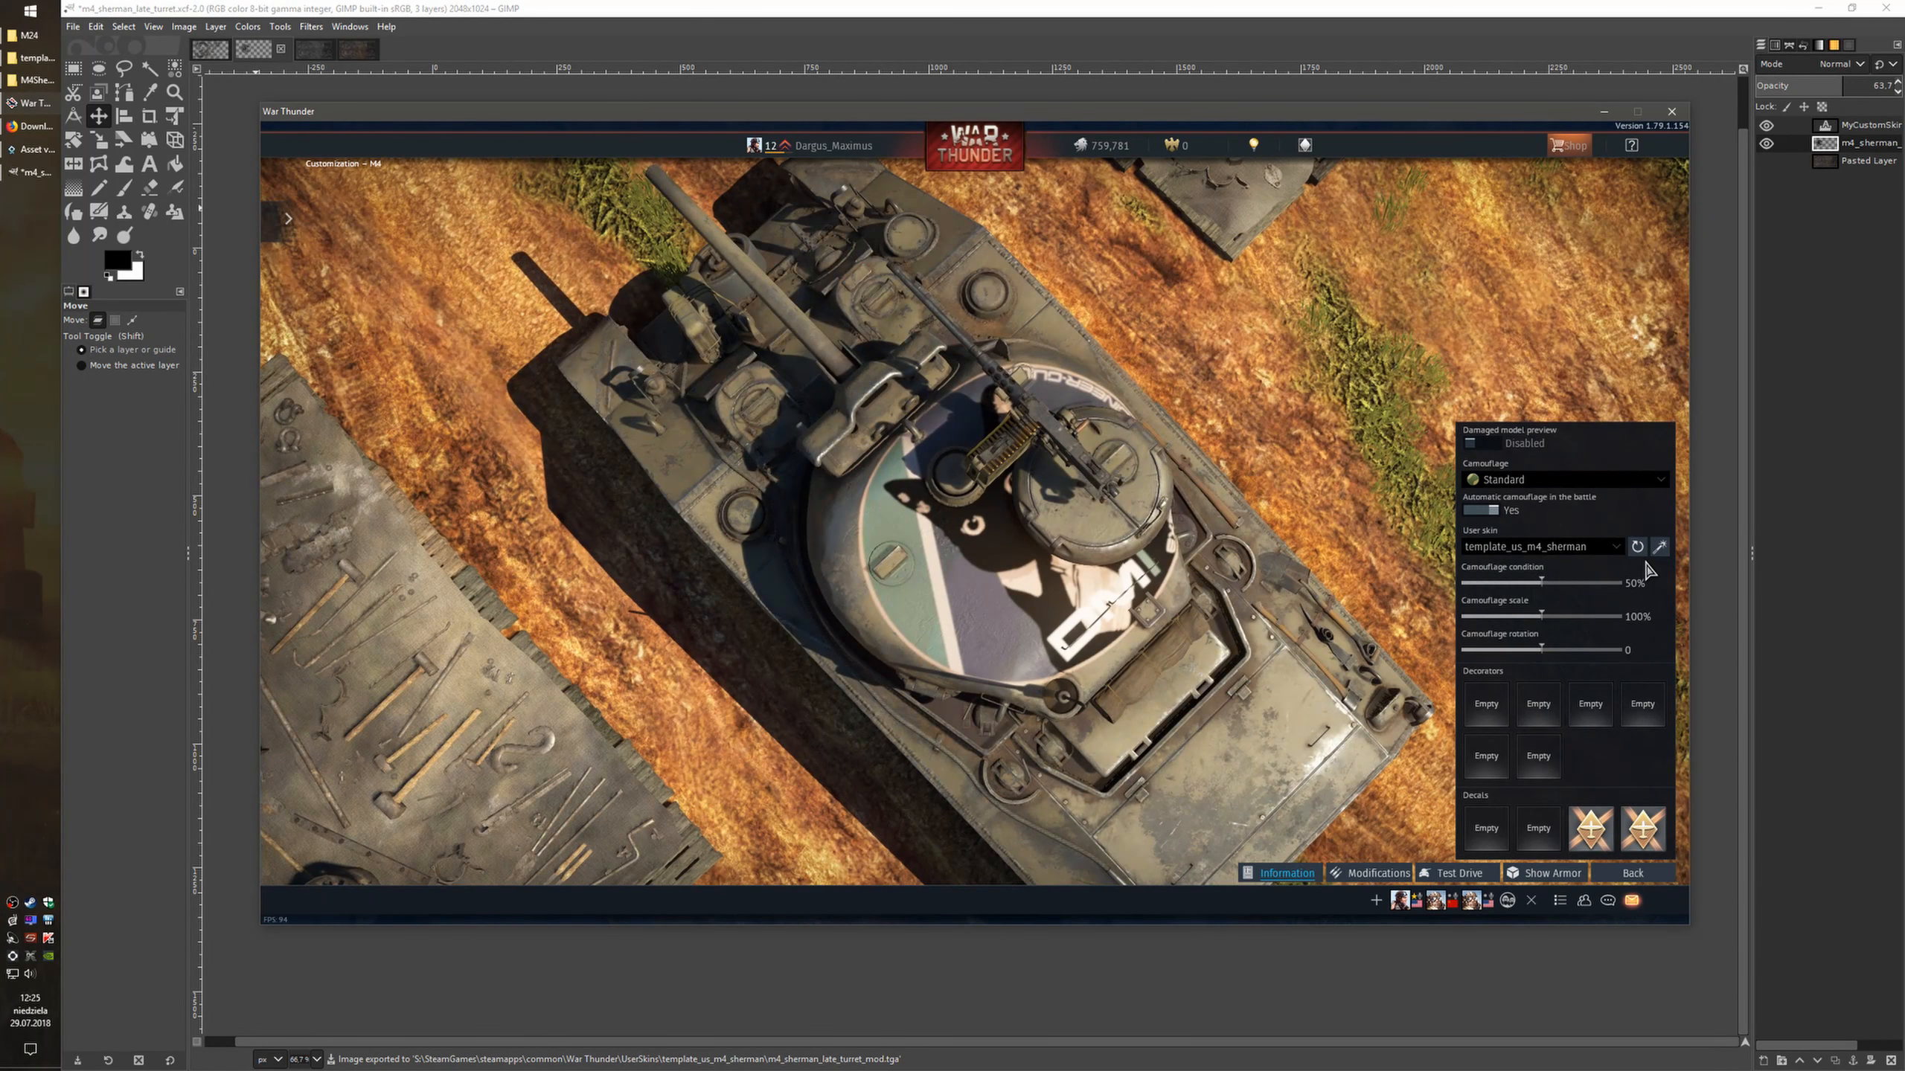
pyautogui.click(1637, 546)
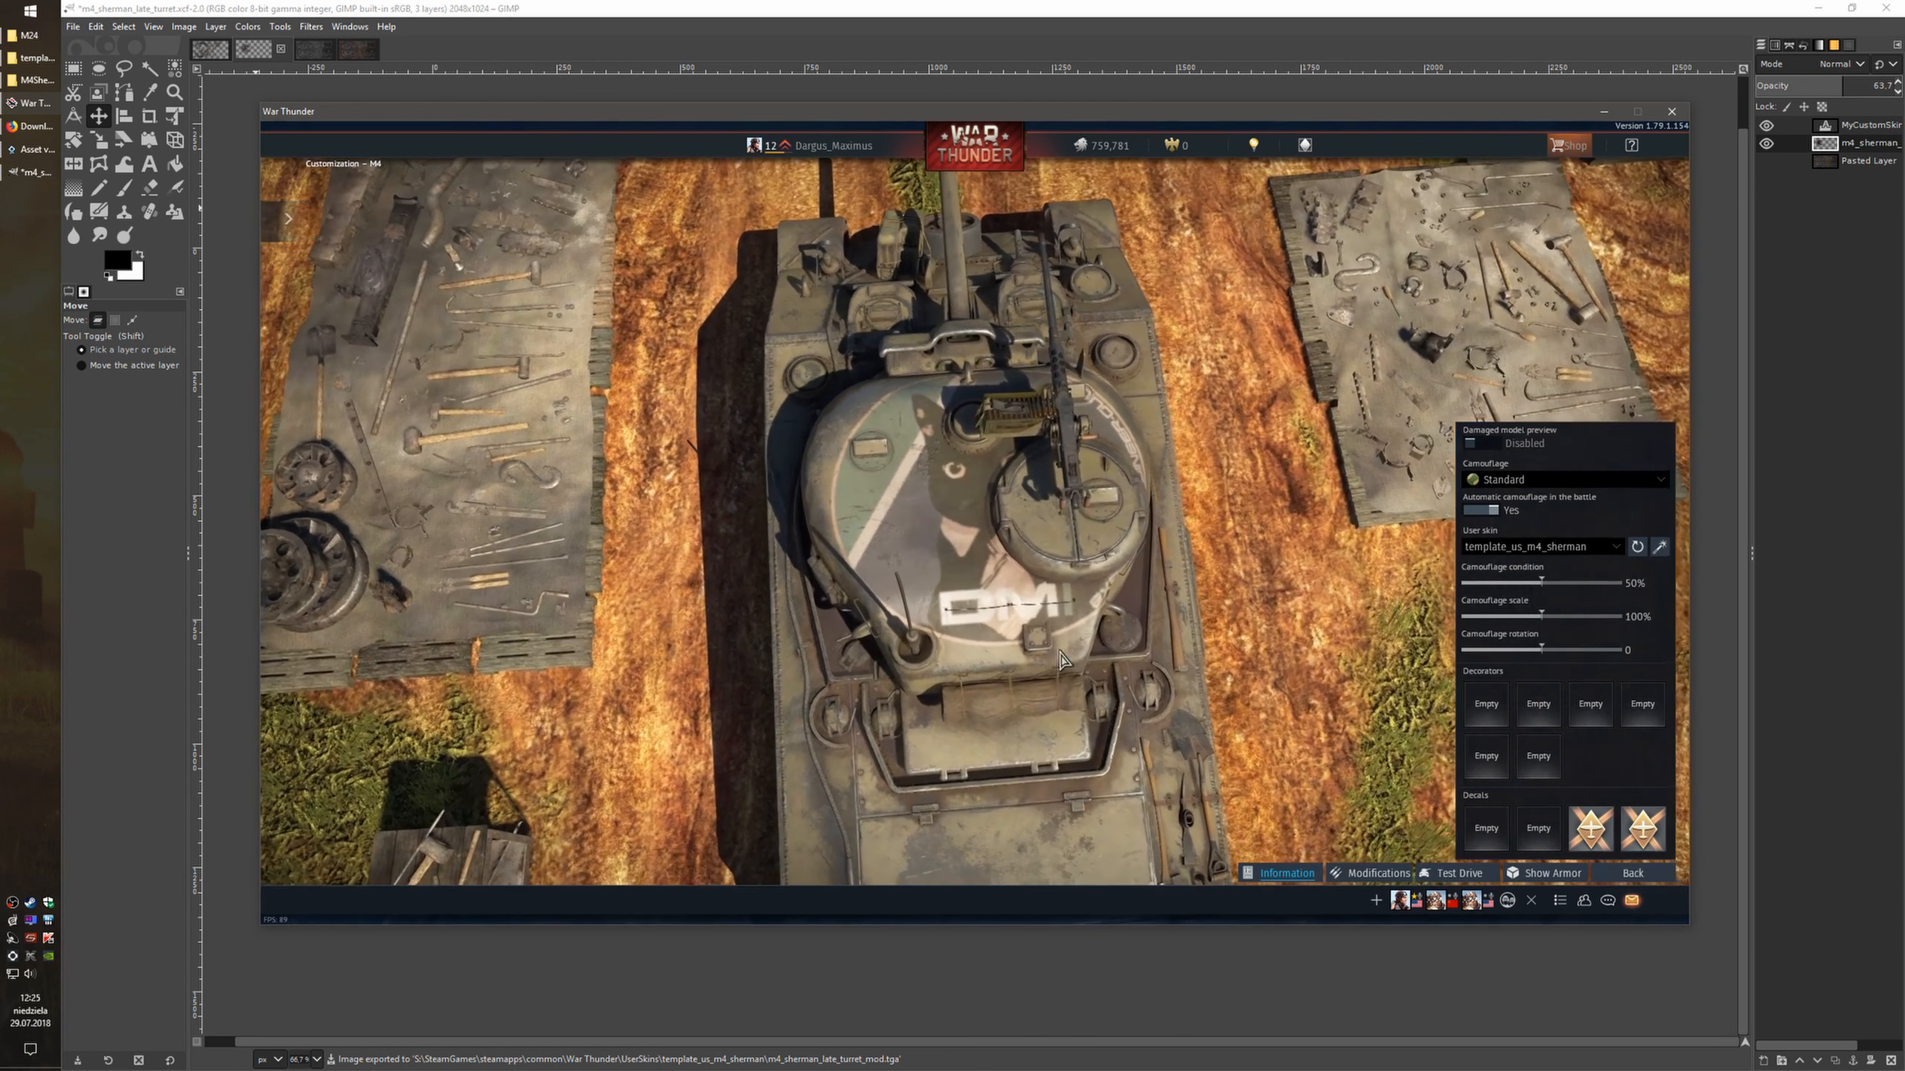
pyautogui.moveTo(981, 546); pyautogui.dragTo(909, 529)
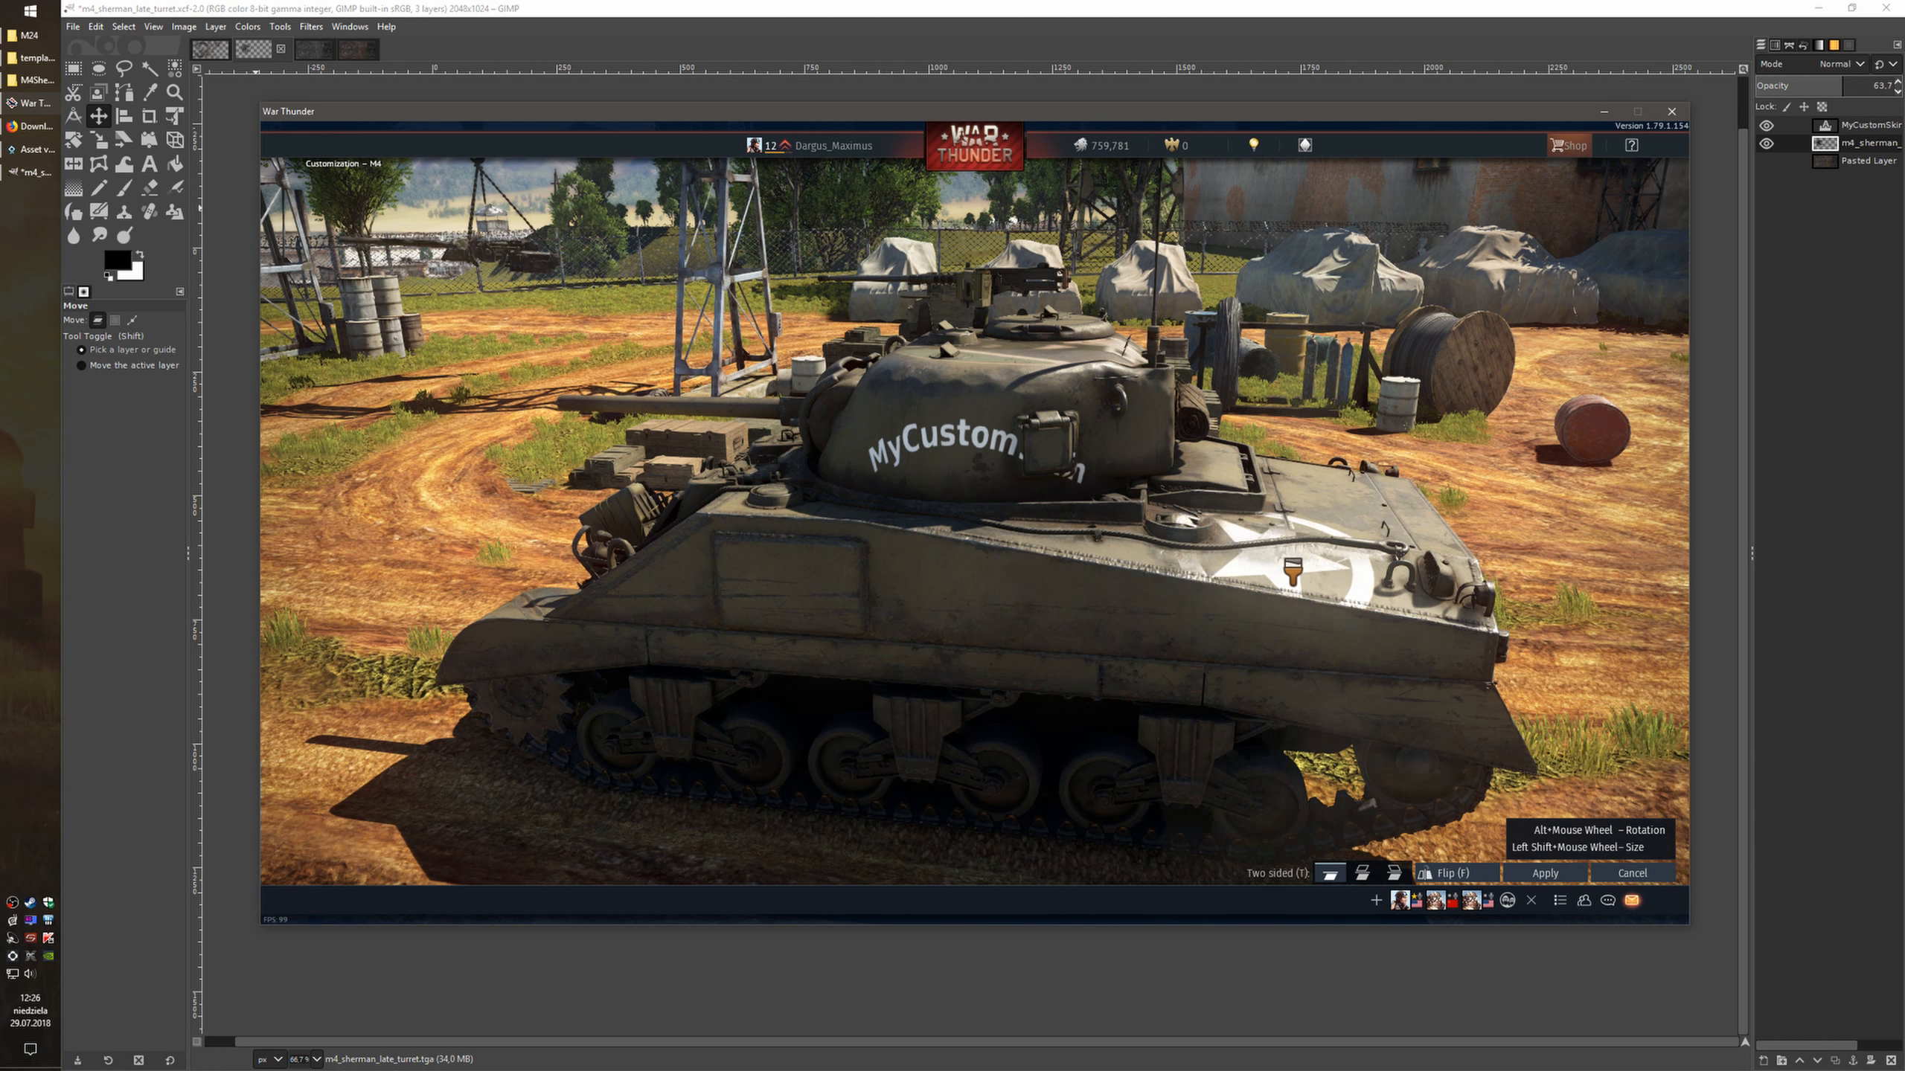
# Try a circled white star decal on the rear hull deck to compare it with the logo, and cancel its placement
pyautogui.moveTo(1293, 571)
pyautogui.mouseDown()
pyautogui.moveTo(1364, 658)
pyautogui.moveTo(1283, 617)
pyautogui.moveTo(1269, 689)
pyautogui.mouseUp()
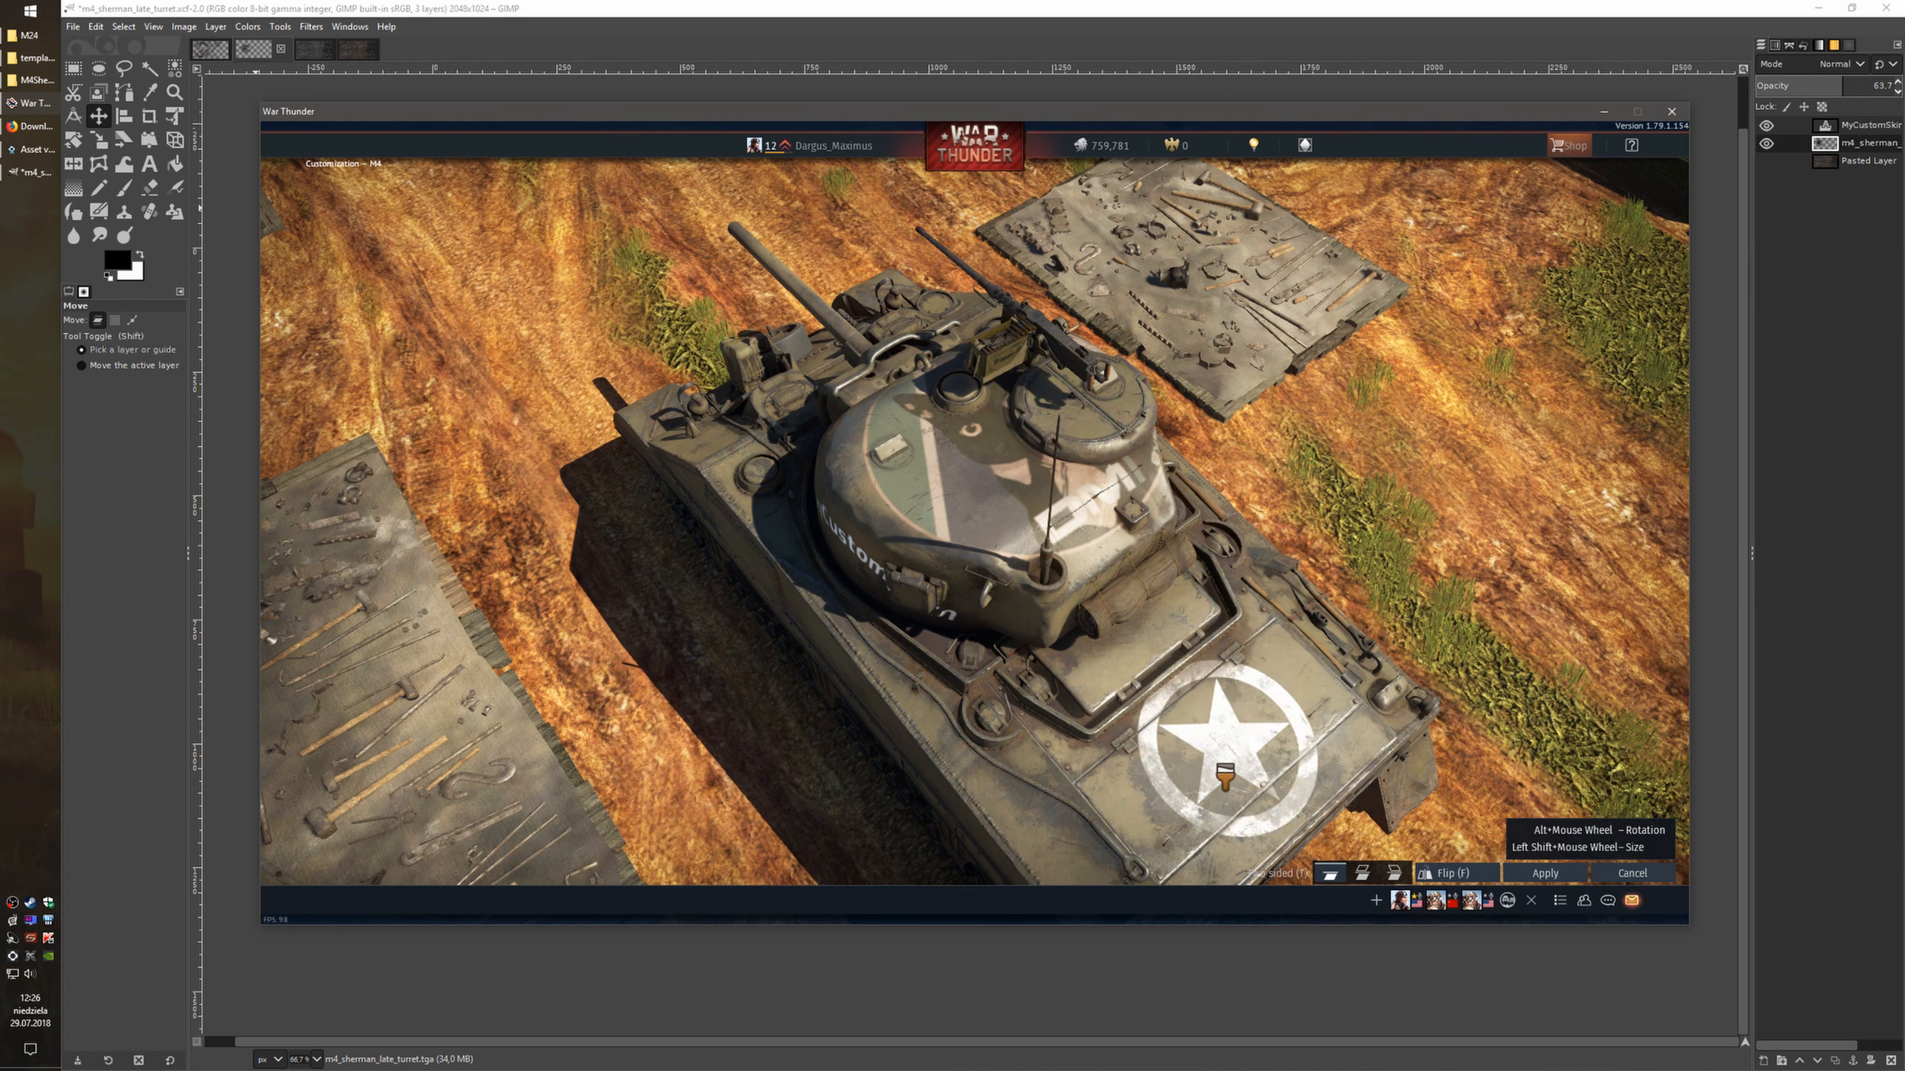
pyautogui.moveTo(1203, 810)
pyautogui.mouseDown()
pyautogui.moveTo(1310, 756)
pyautogui.moveTo(1275, 675)
pyautogui.moveTo(1082, 679)
pyautogui.mouseUp()
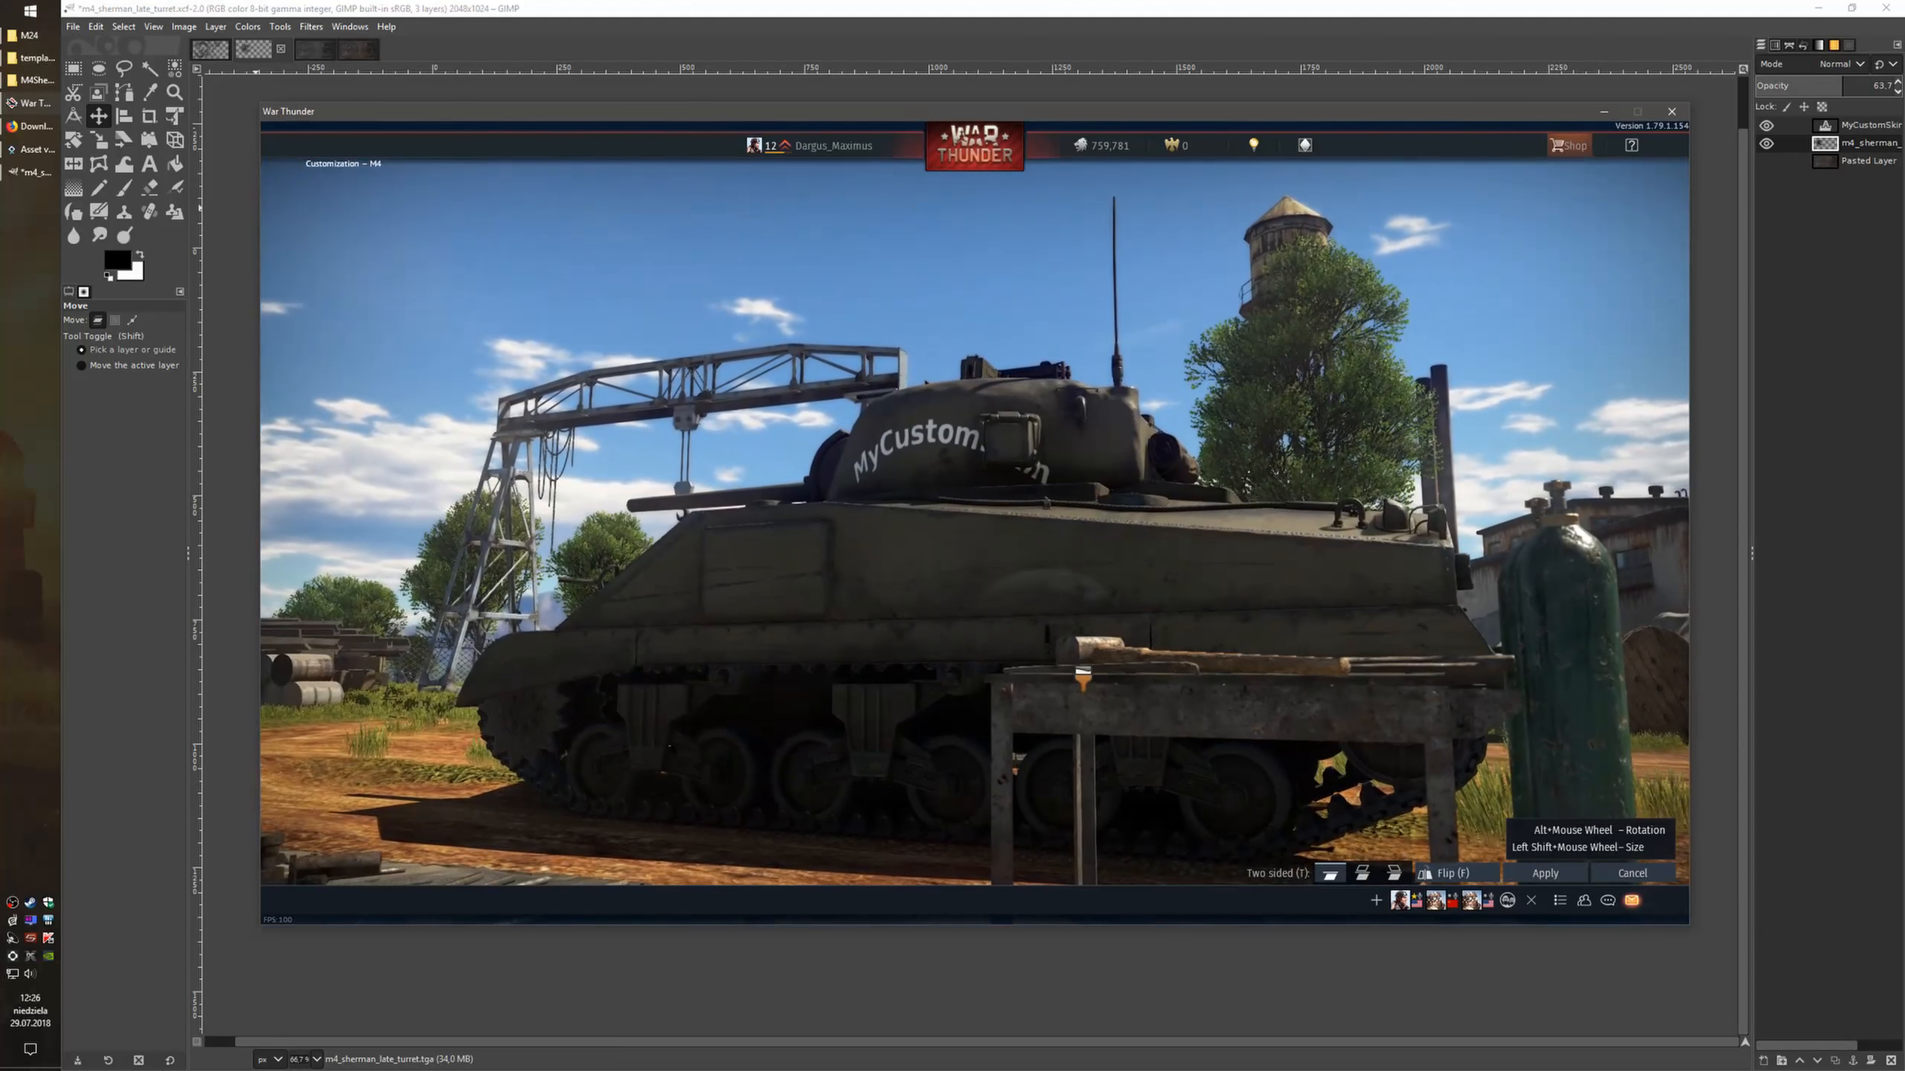
pyautogui.moveTo(944, 599)
pyautogui.mouseDown()
pyautogui.moveTo(1004, 632)
pyautogui.moveTo(927, 615)
pyautogui.moveTo(1001, 650)
pyautogui.moveTo(1017, 622)
pyautogui.moveTo(924, 673)
pyautogui.mouseUp()
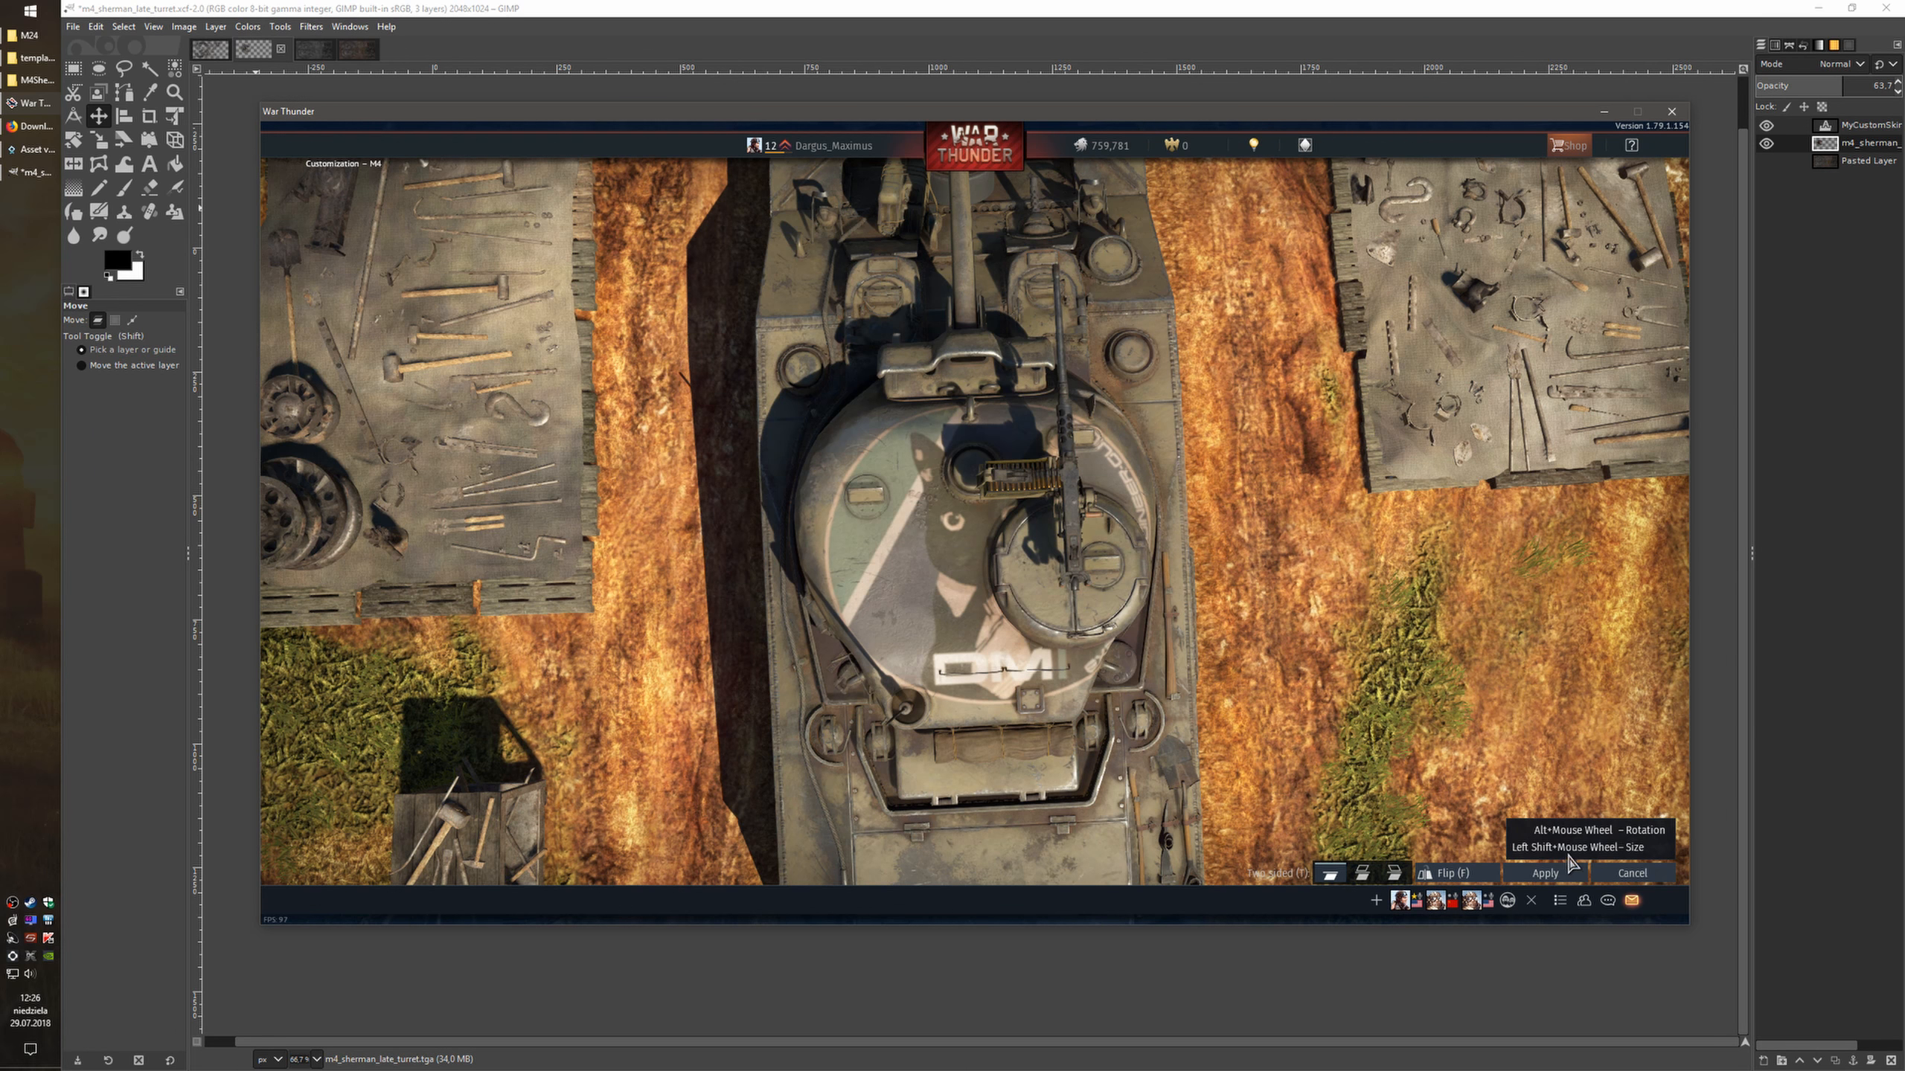
pyautogui.click(1631, 873)
pyautogui.moveTo(951, 668); pyautogui.dragTo(1049, 647)
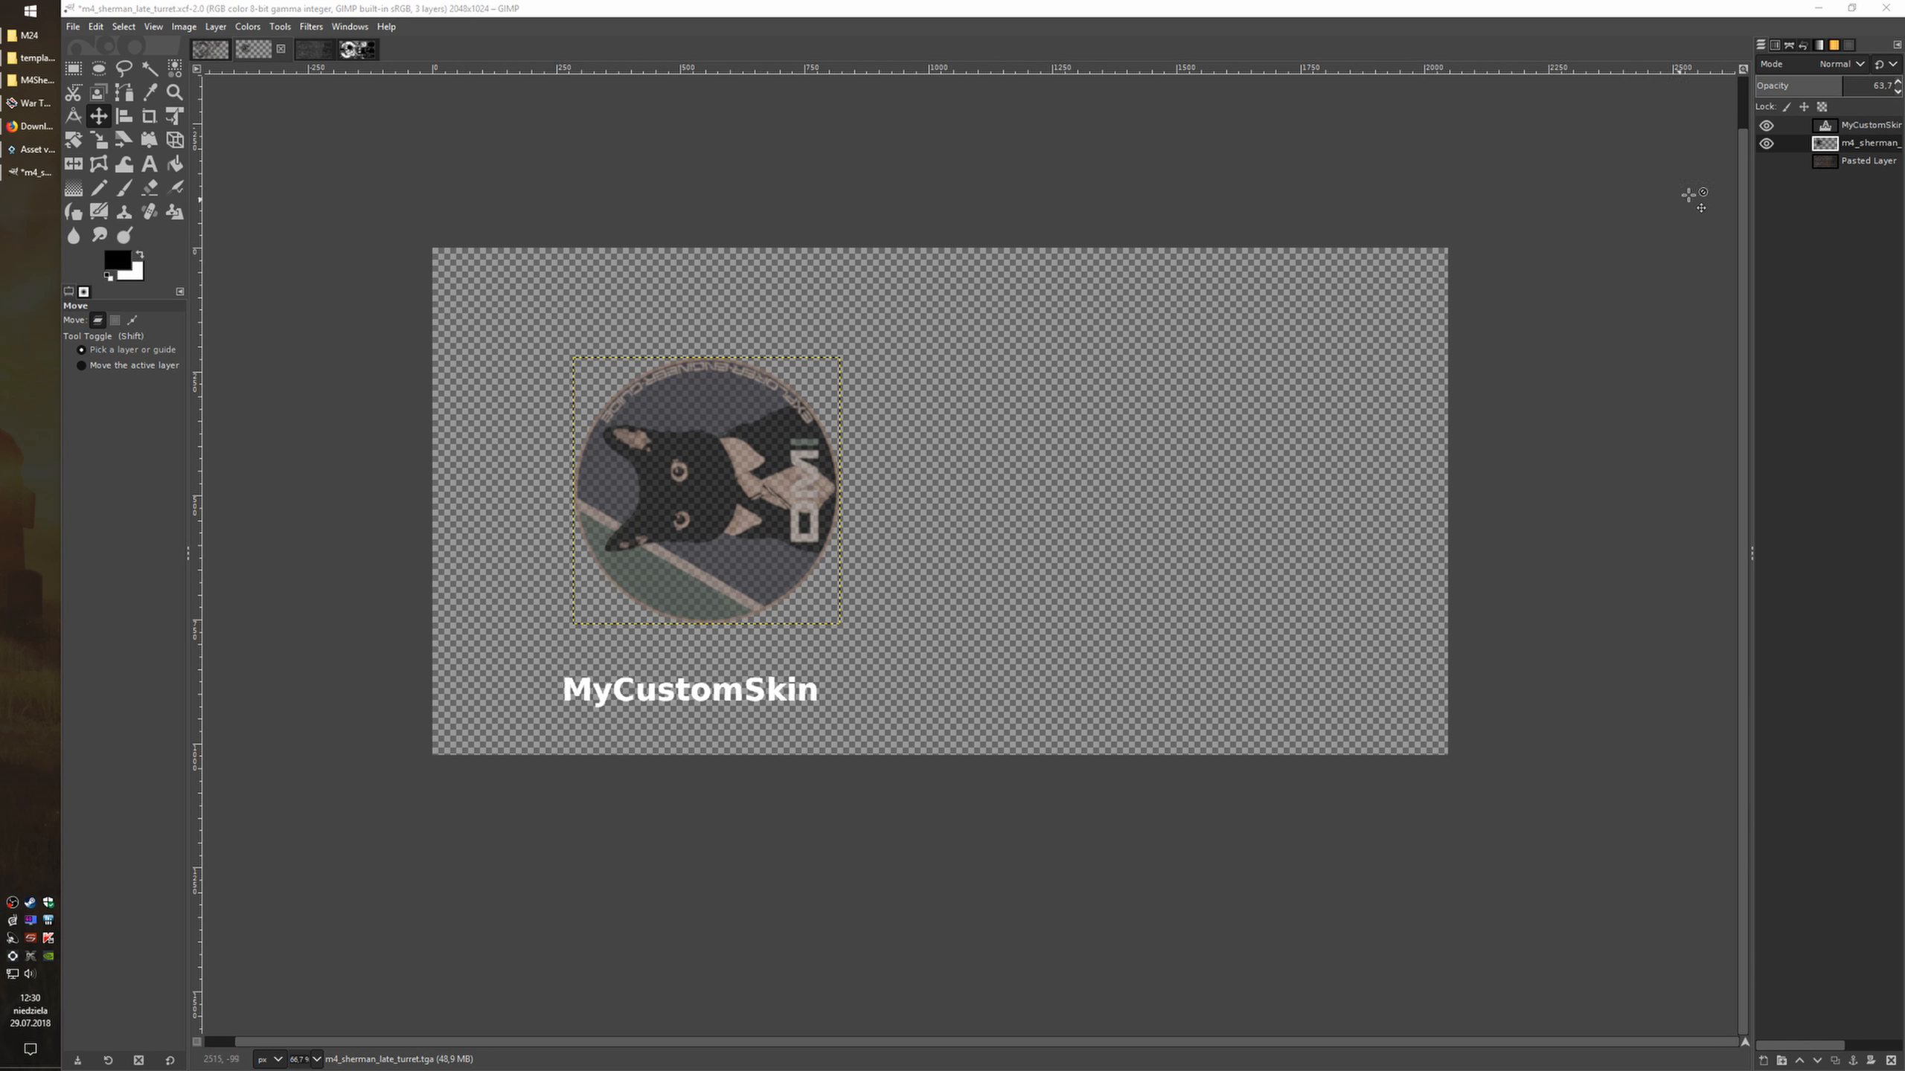
# Switch to GIMP, expand the cat logo layer to the full image size and set its opacity back to 100
pyautogui.click(1861, 147)
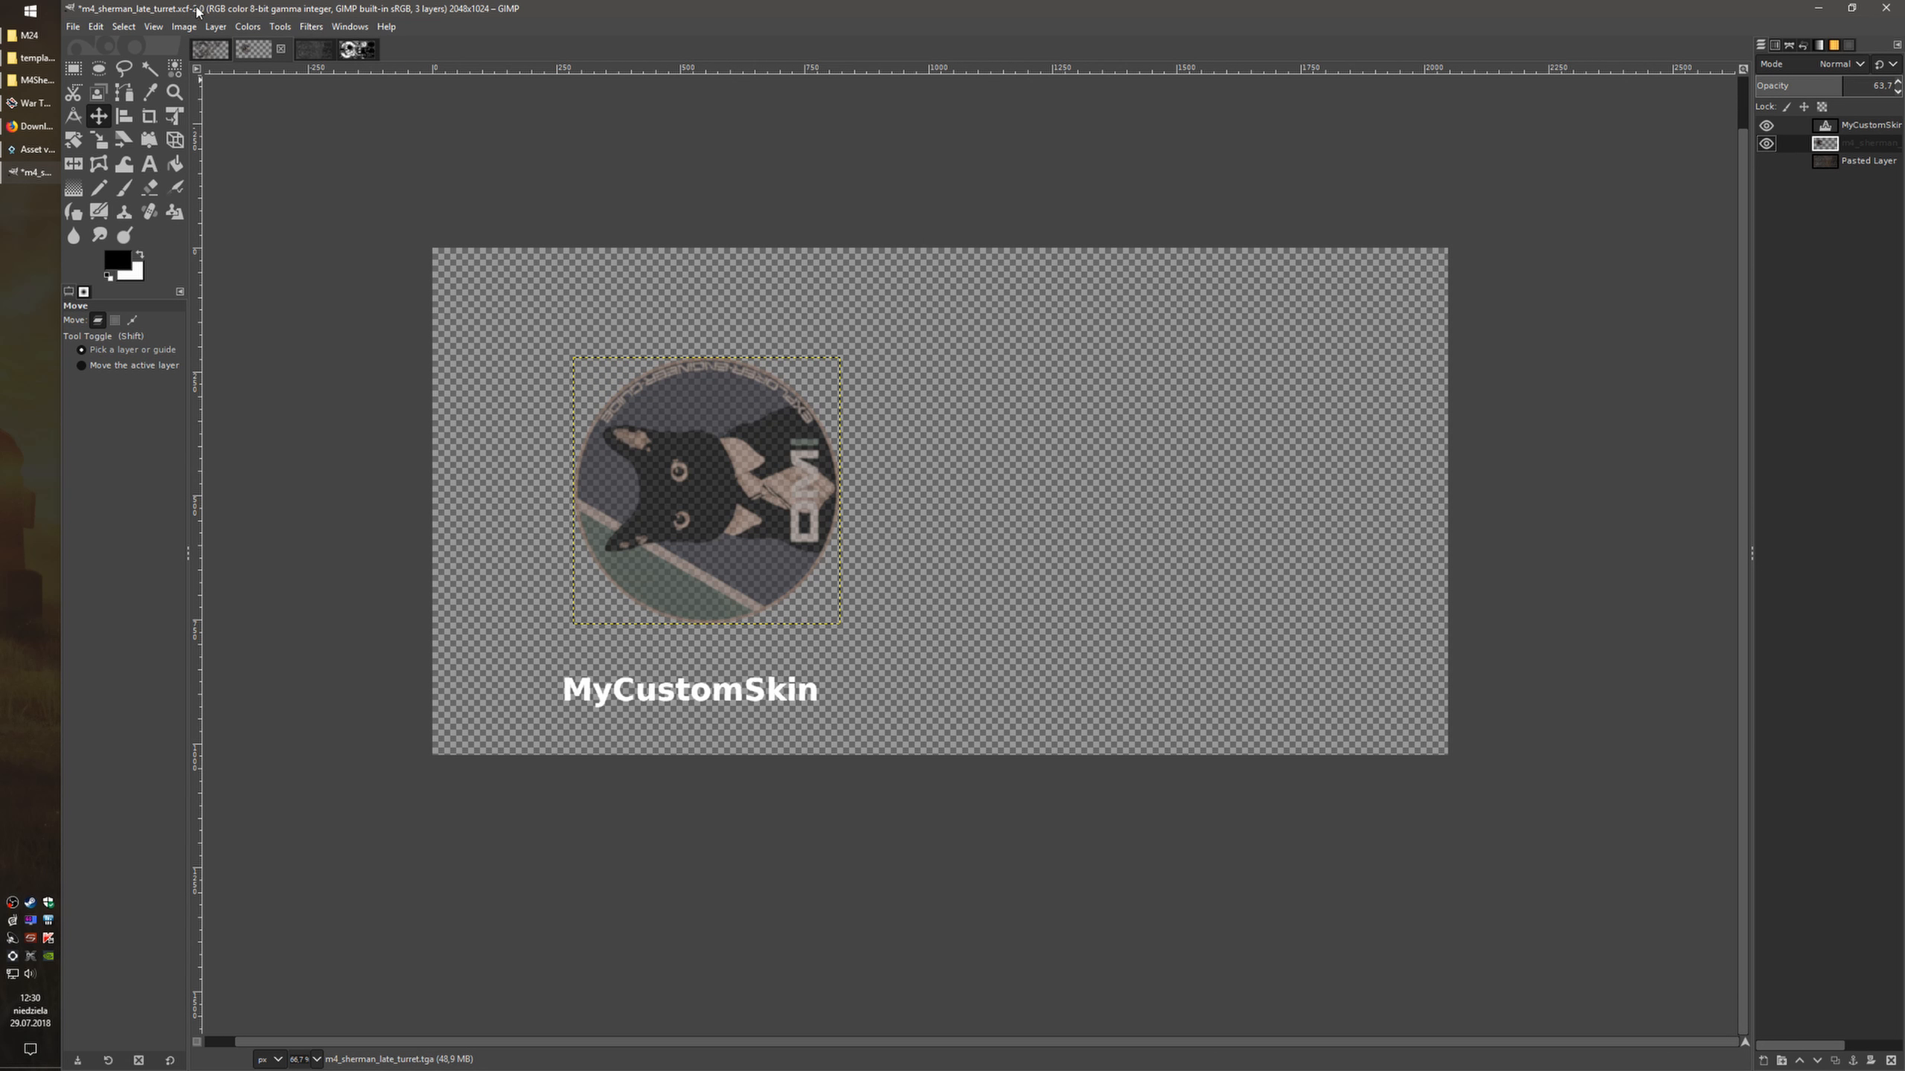
pyautogui.click(216, 27)
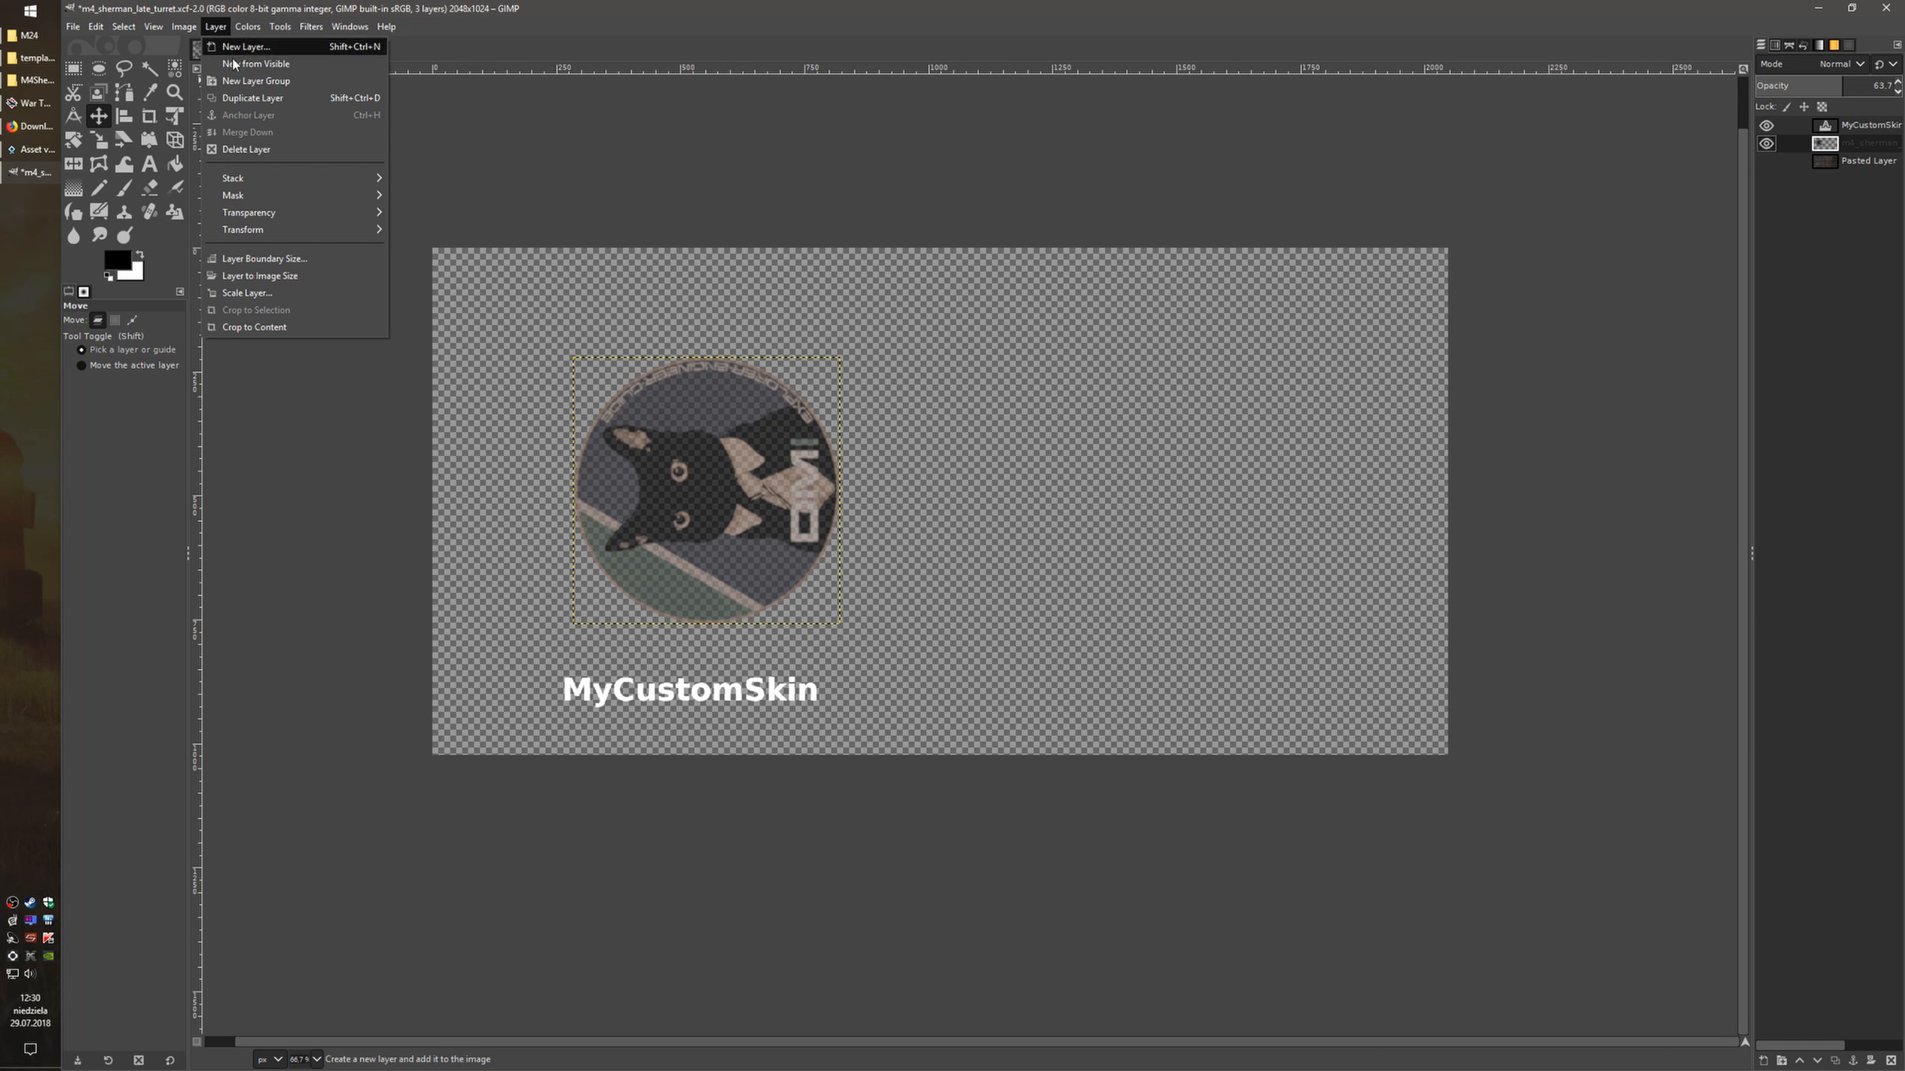
pyautogui.click(278, 284)
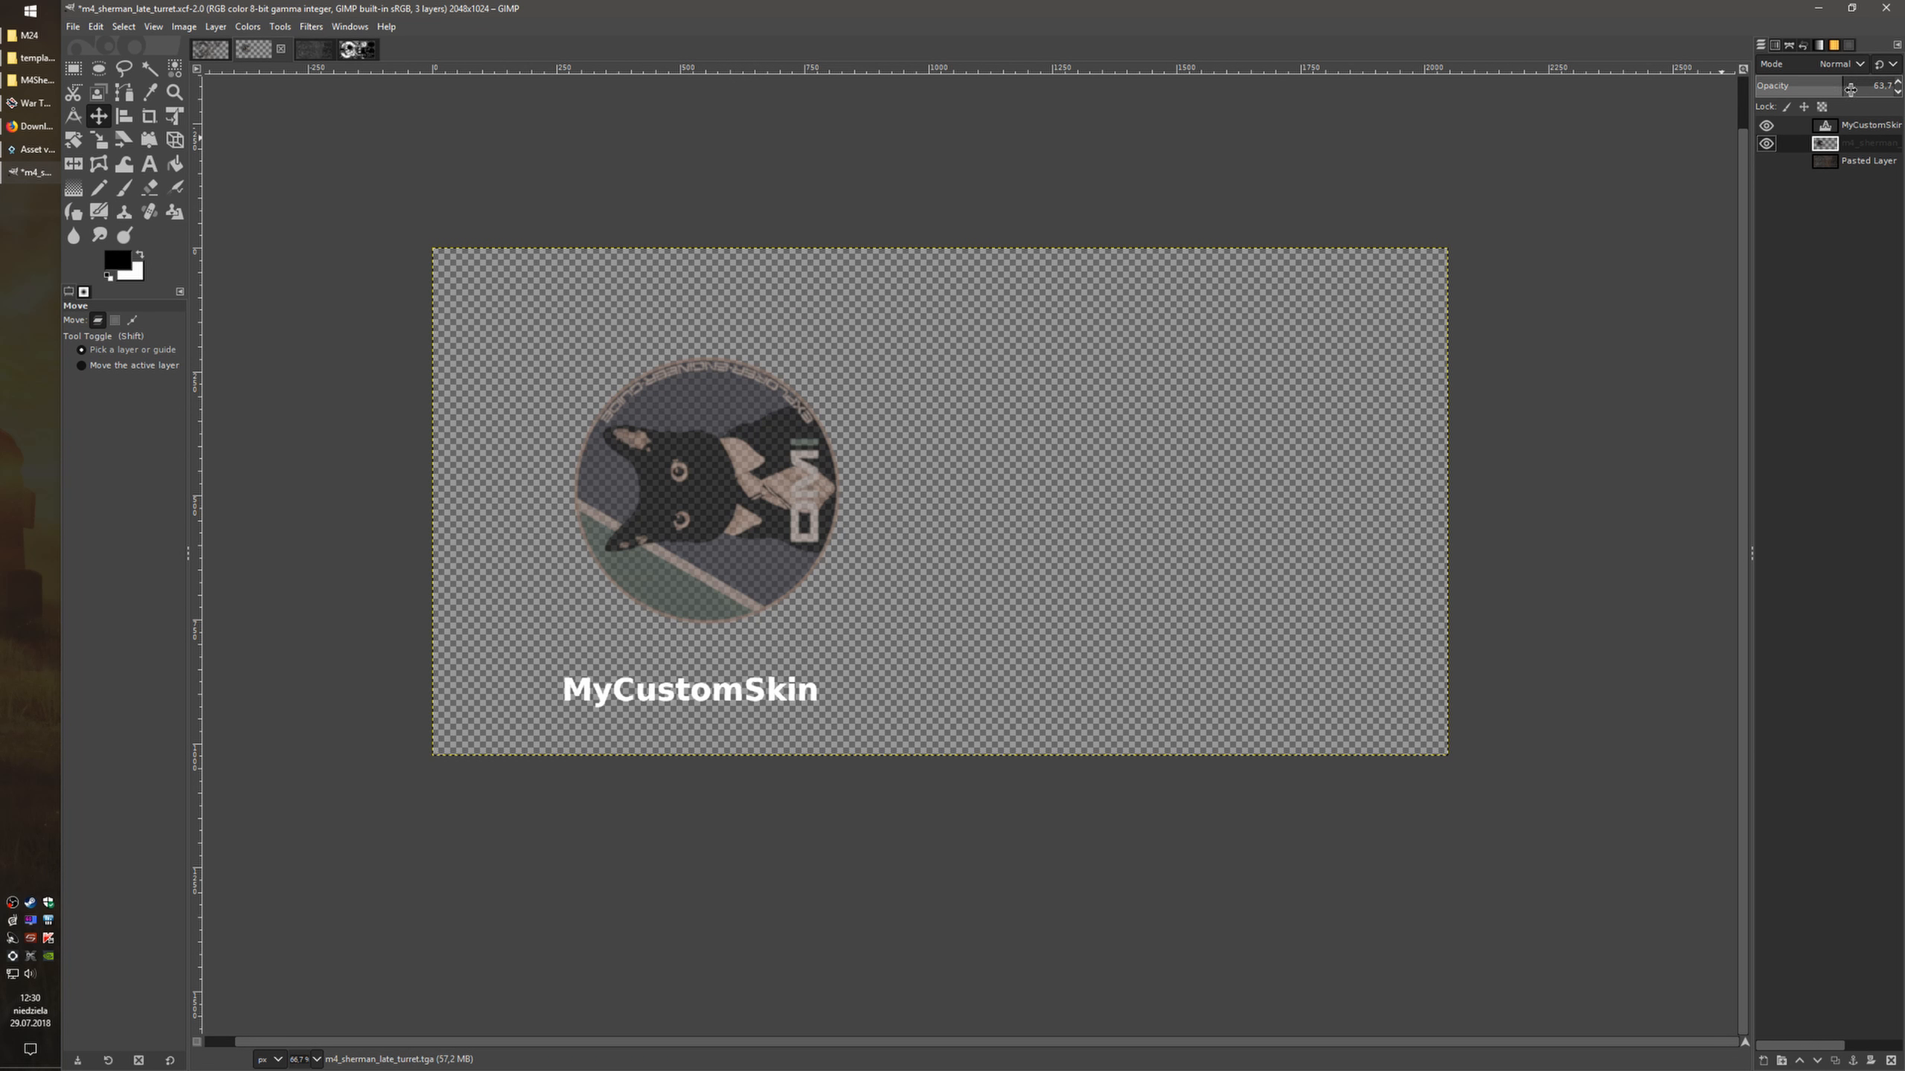
pyautogui.moveTo(1778, 90); pyautogui.dragTo(1897, 88)
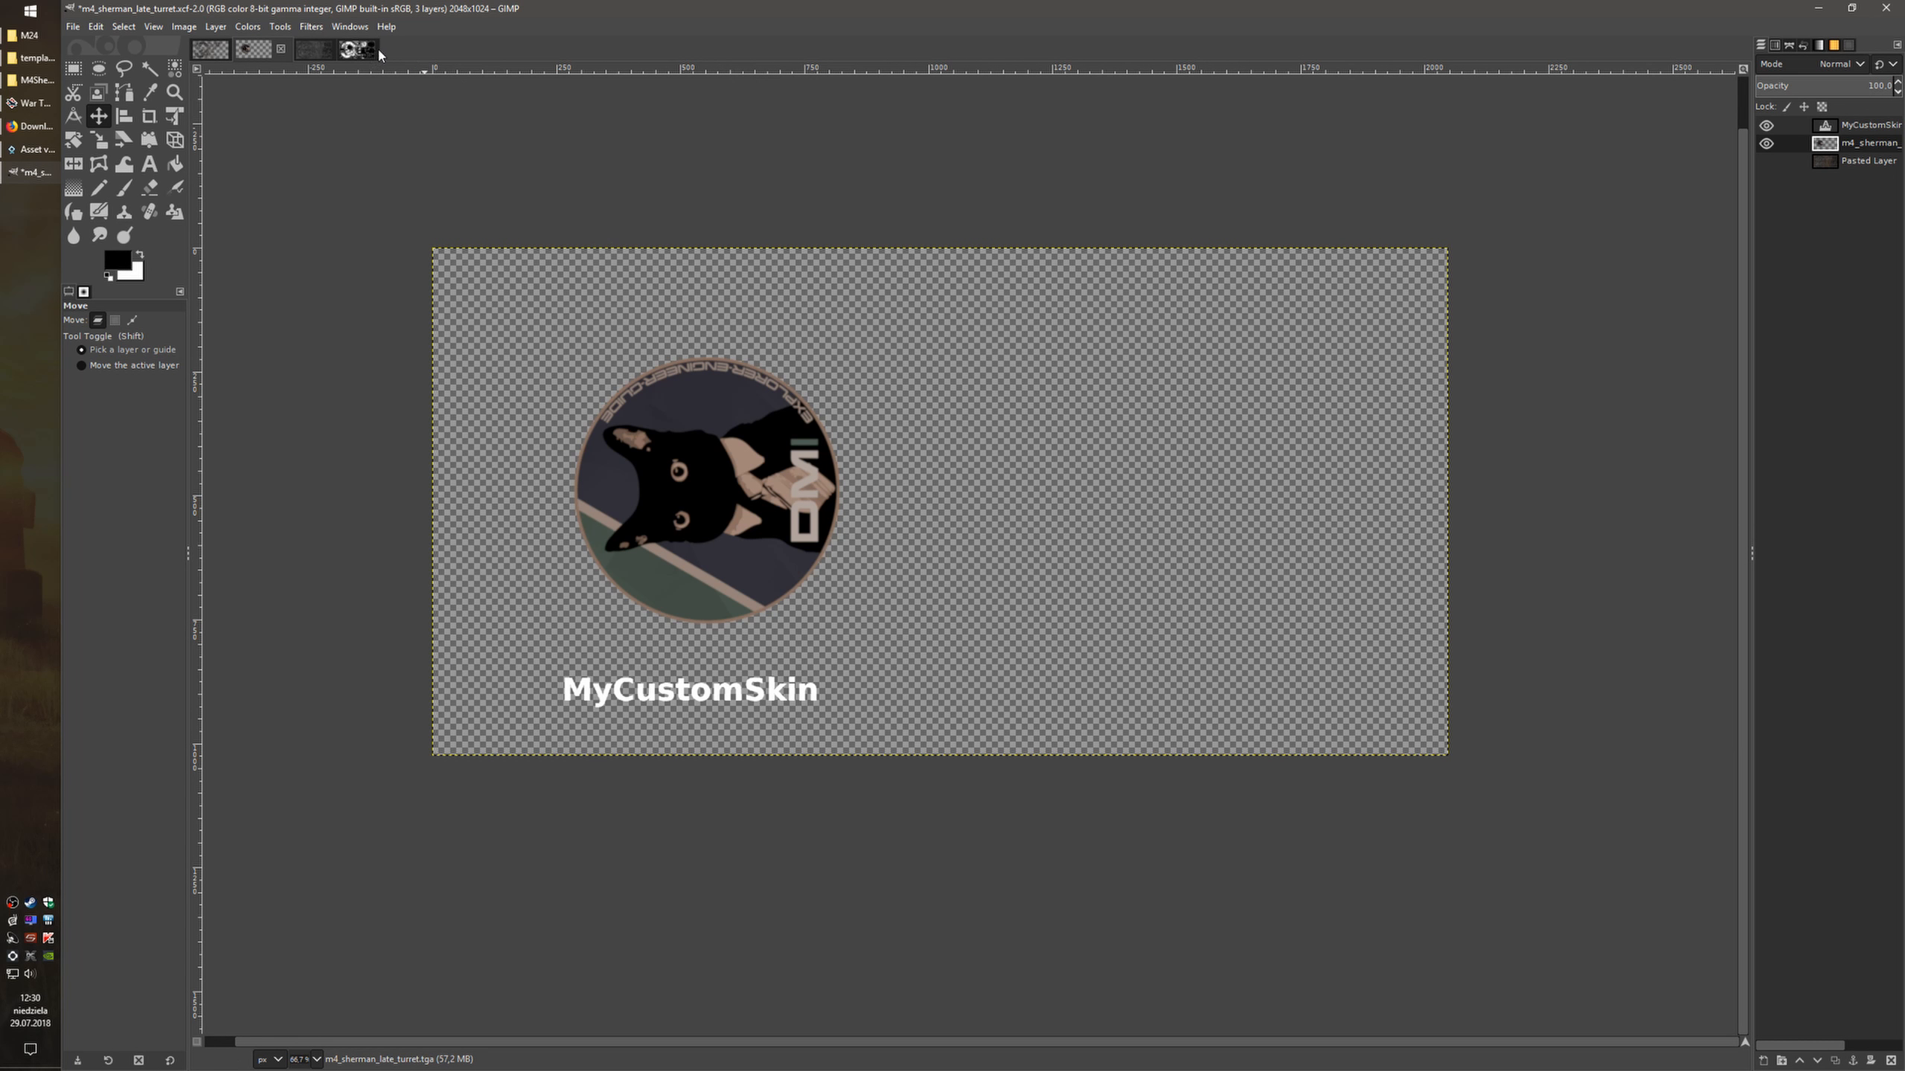
# In the rgb-compose image, compare the Background layer with the black-and-white Pasted Layer and copy the latter with Background hidden
pyautogui.click(355, 48)
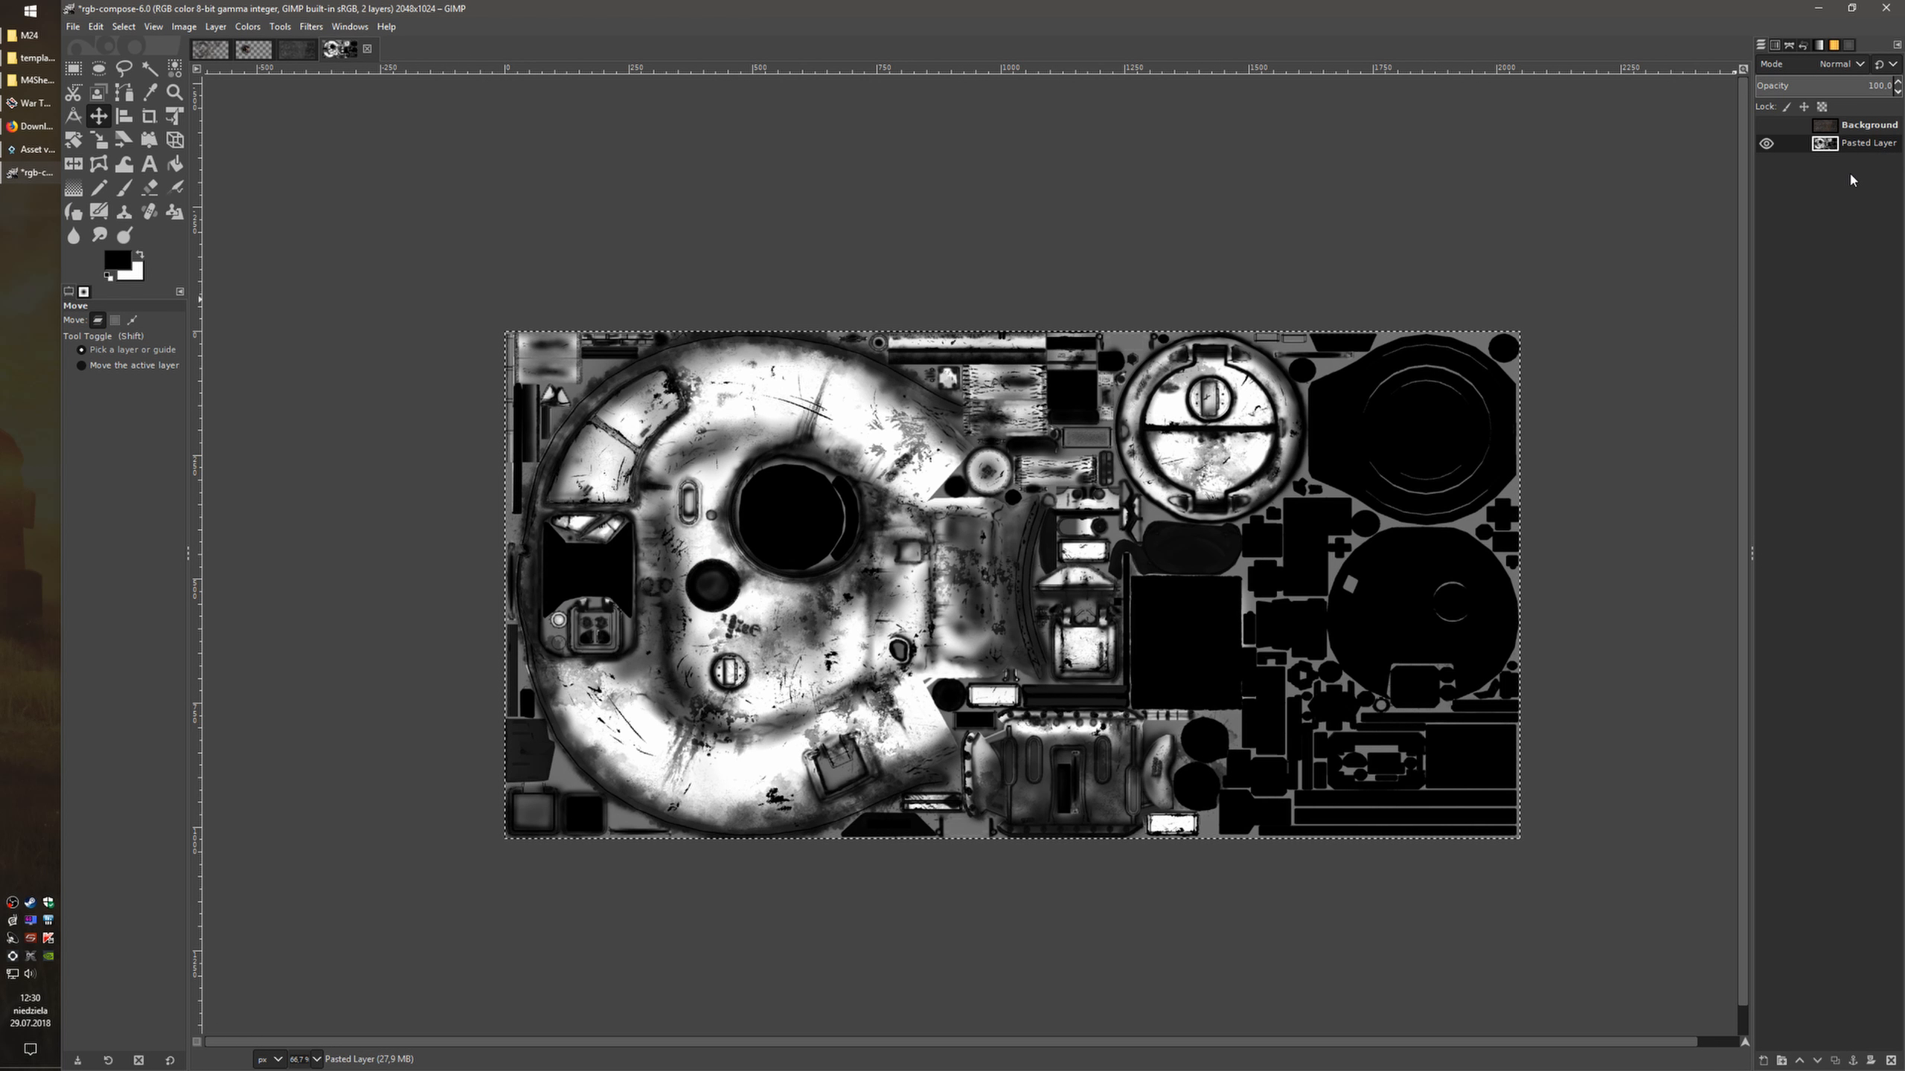
pyautogui.click(1767, 125)
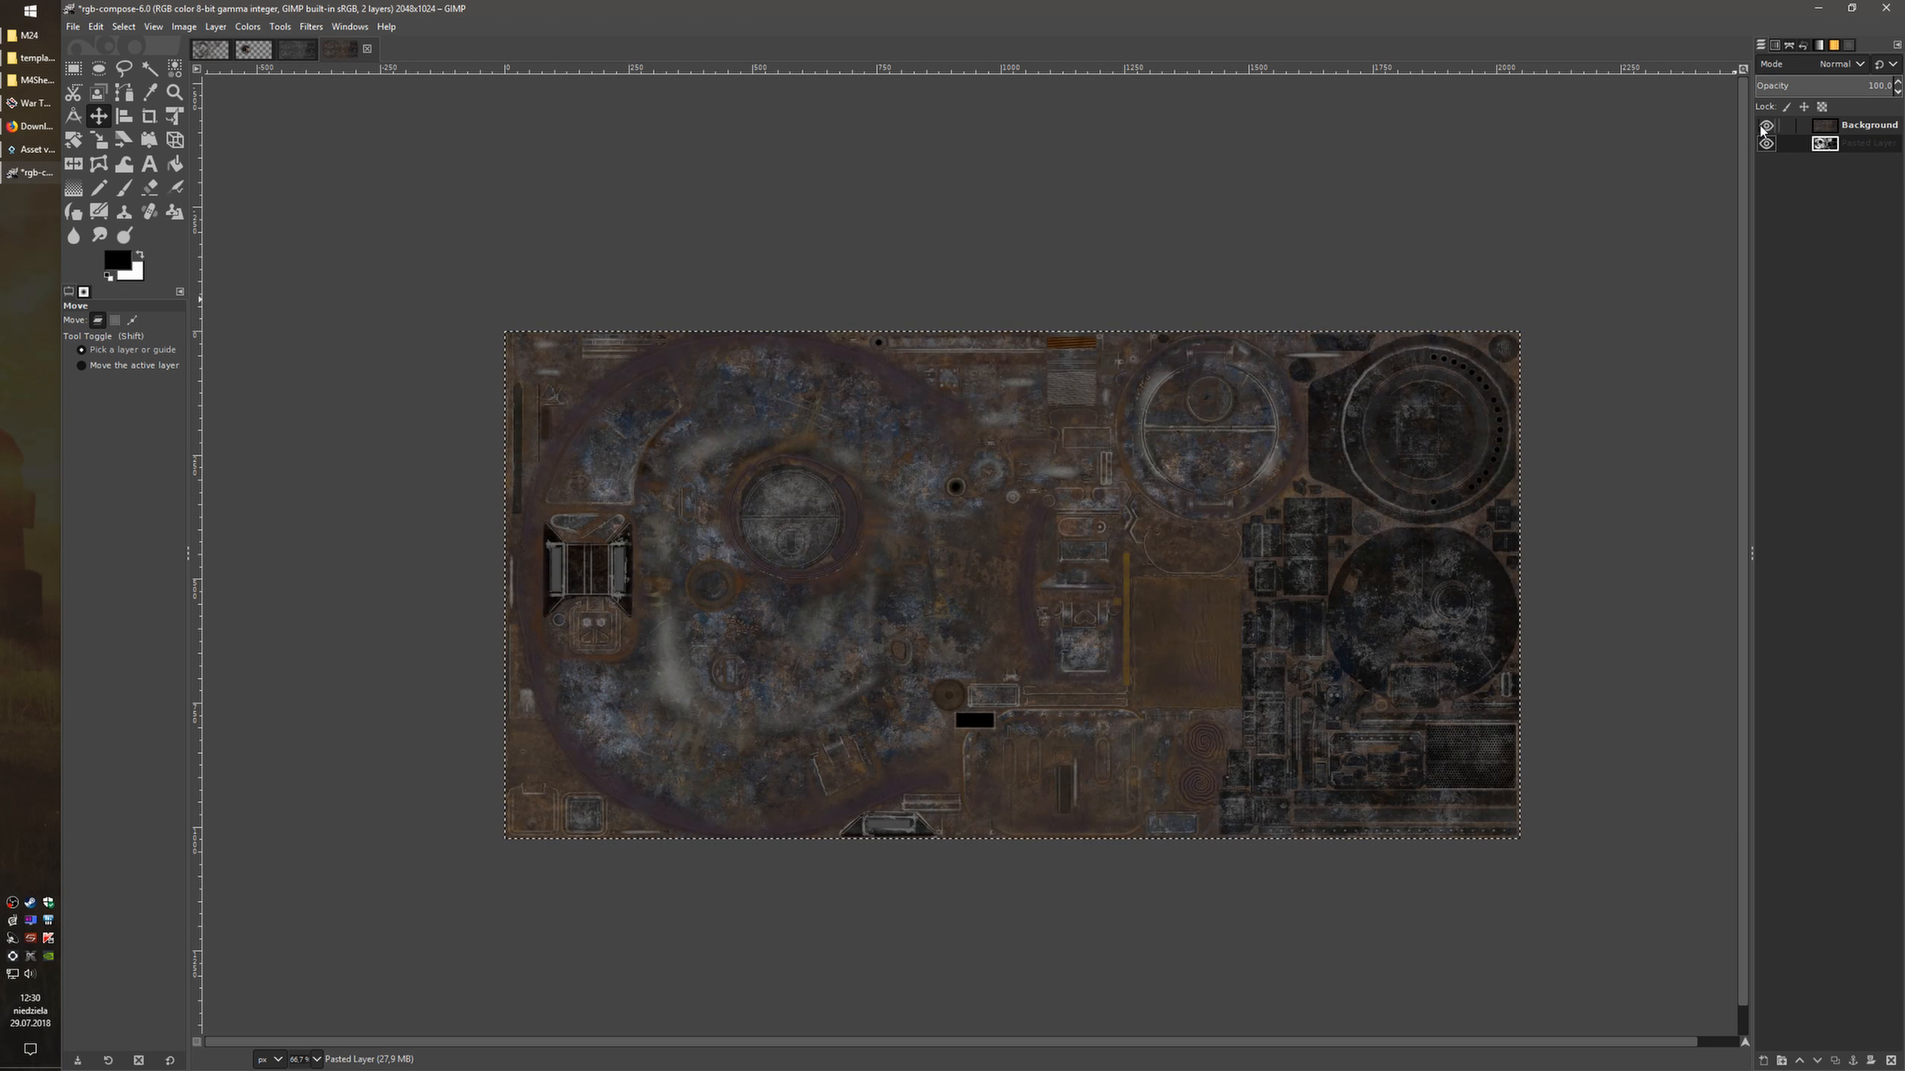
pyautogui.click(1767, 125)
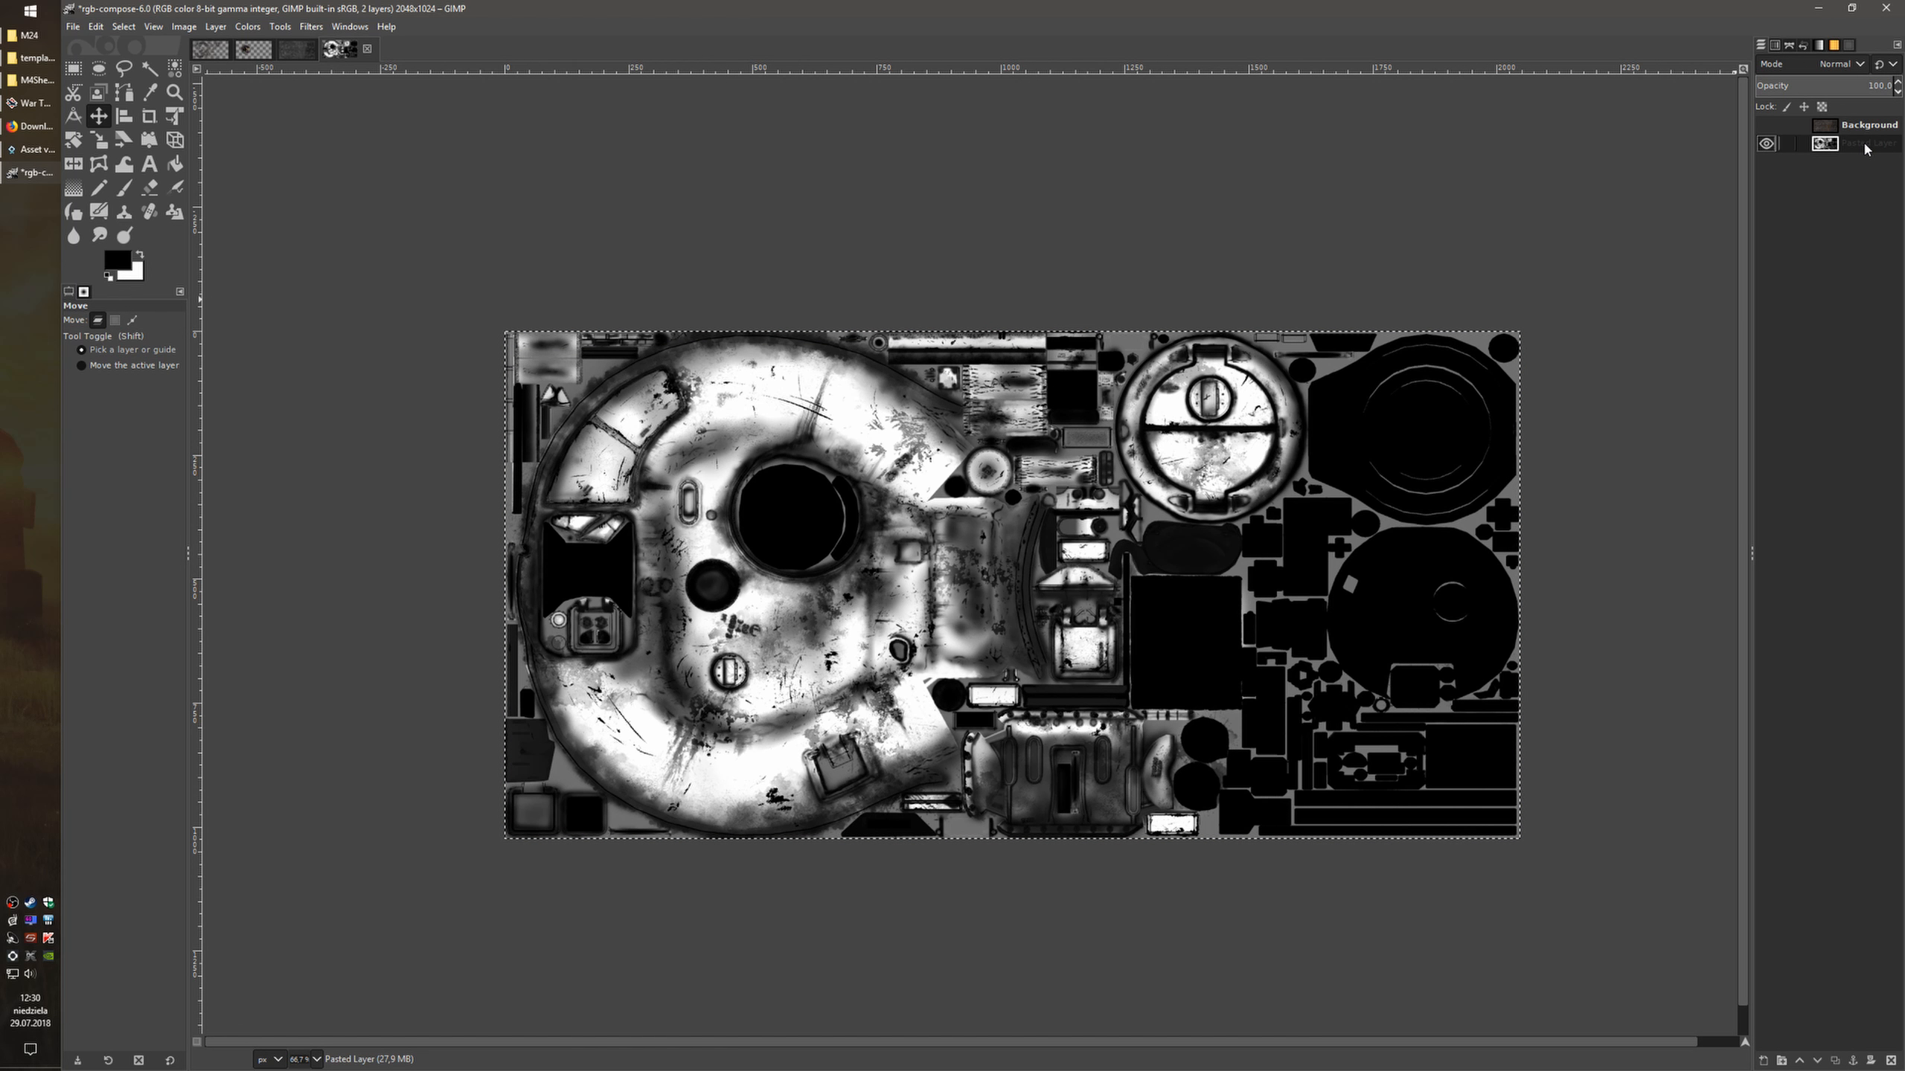
pyautogui.hotkey('ctrl', 'c')
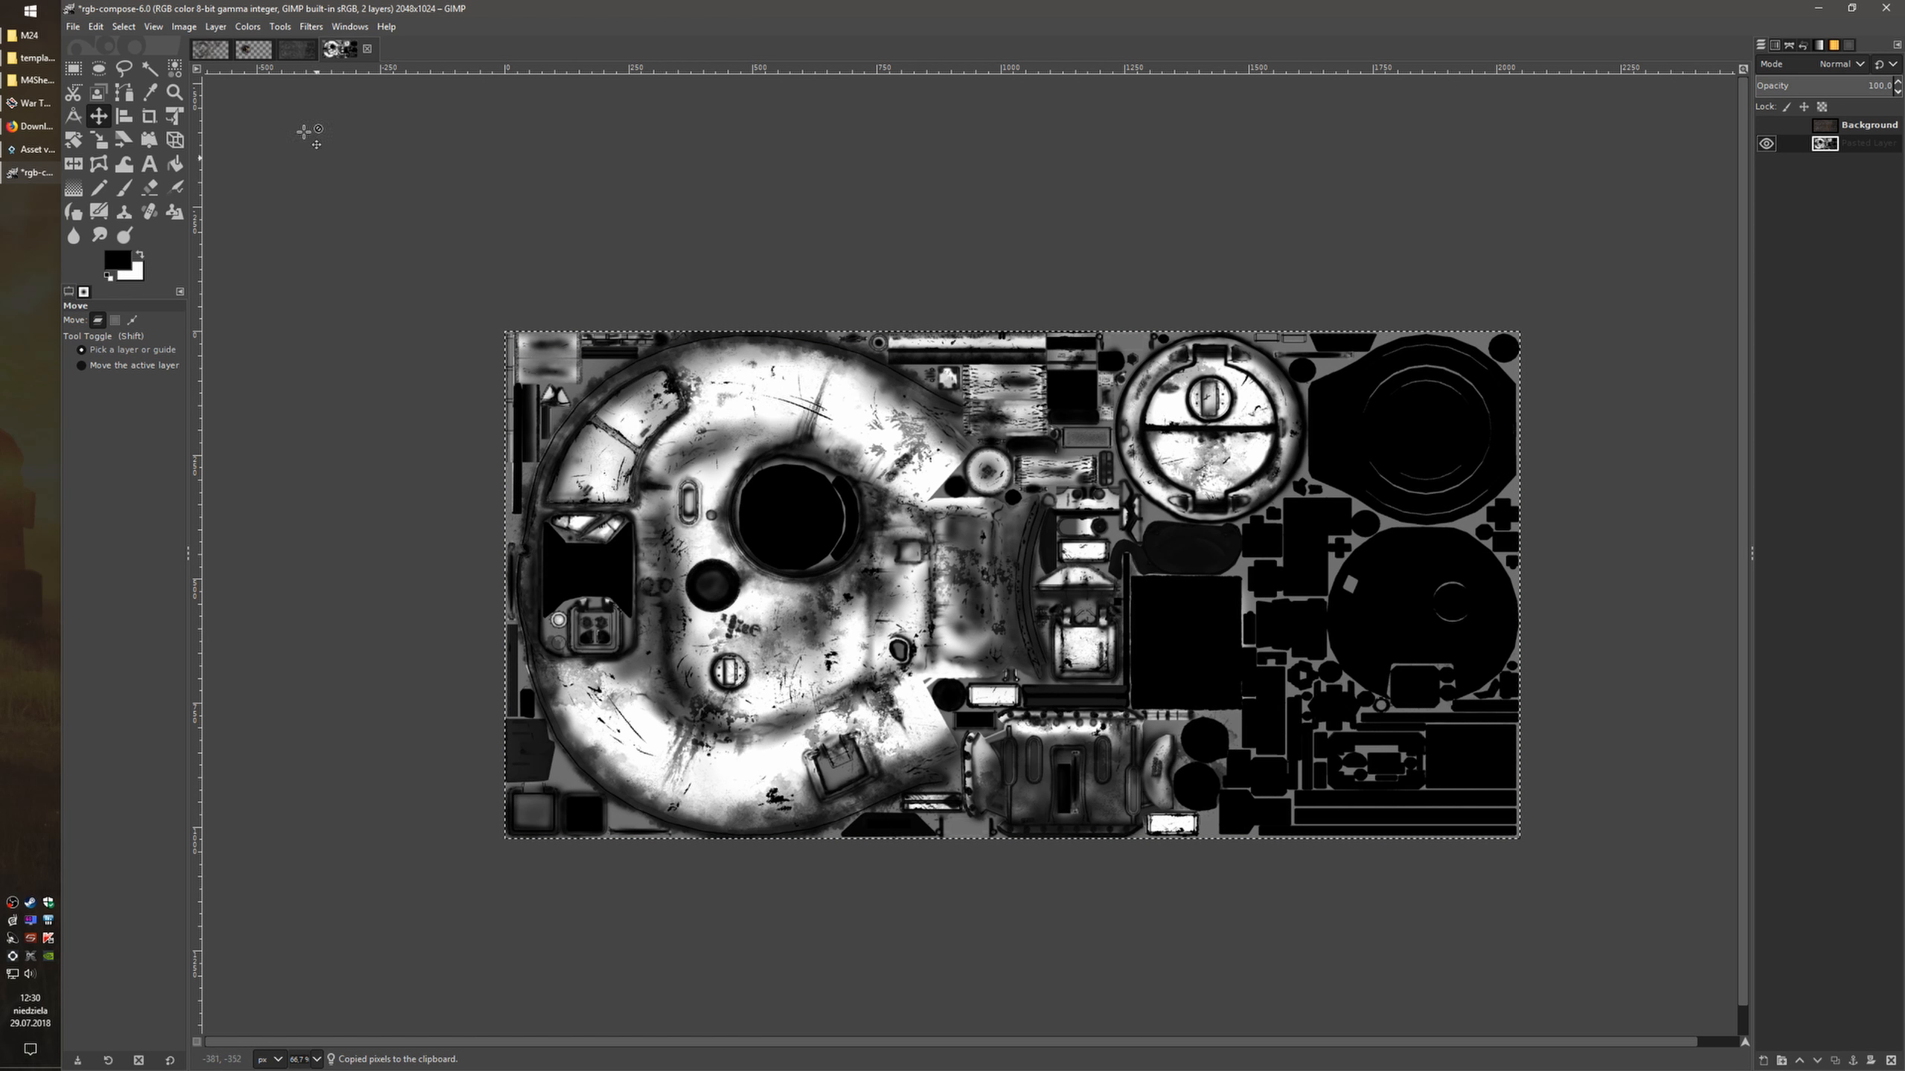
# Return to the m4_sherman_late_turret image and add a Black (full transparency) layer mask to the cat logo layer
pyautogui.click(255, 51)
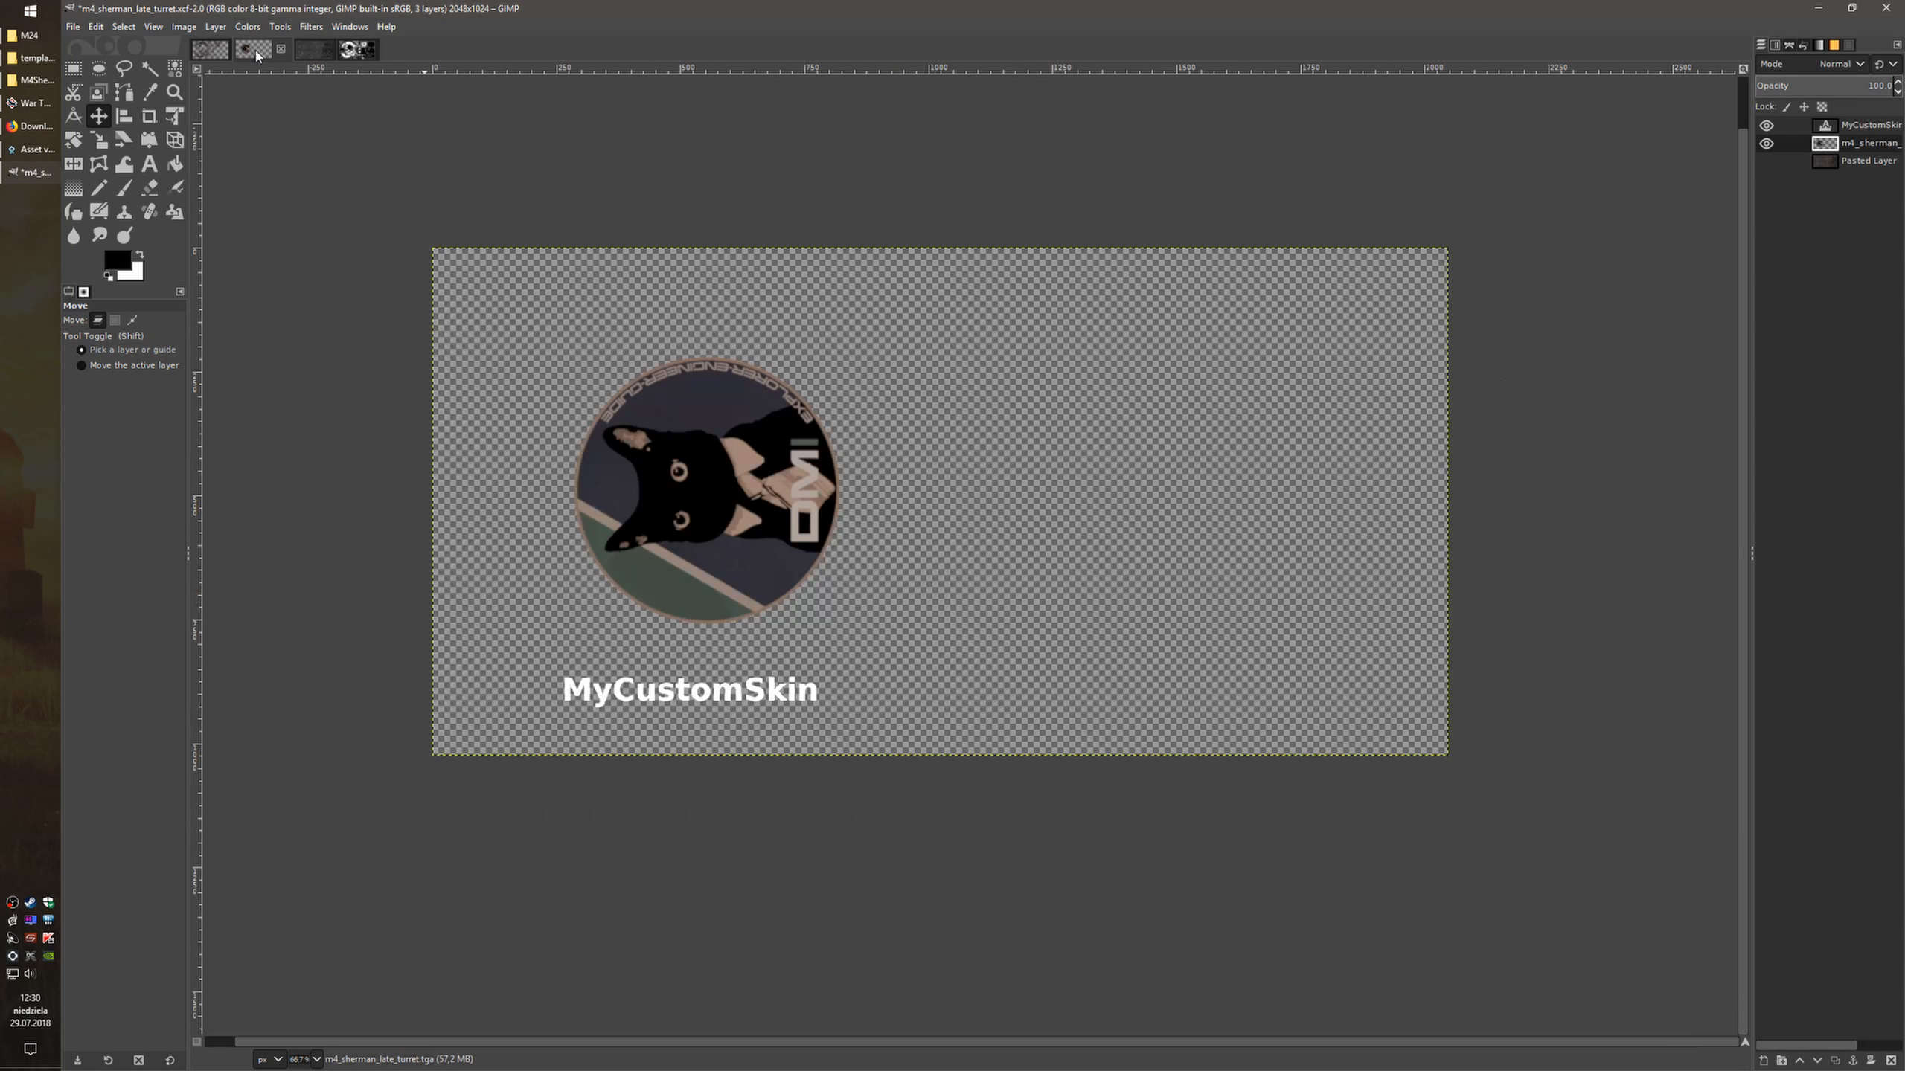
pyautogui.rightClick(1856, 147)
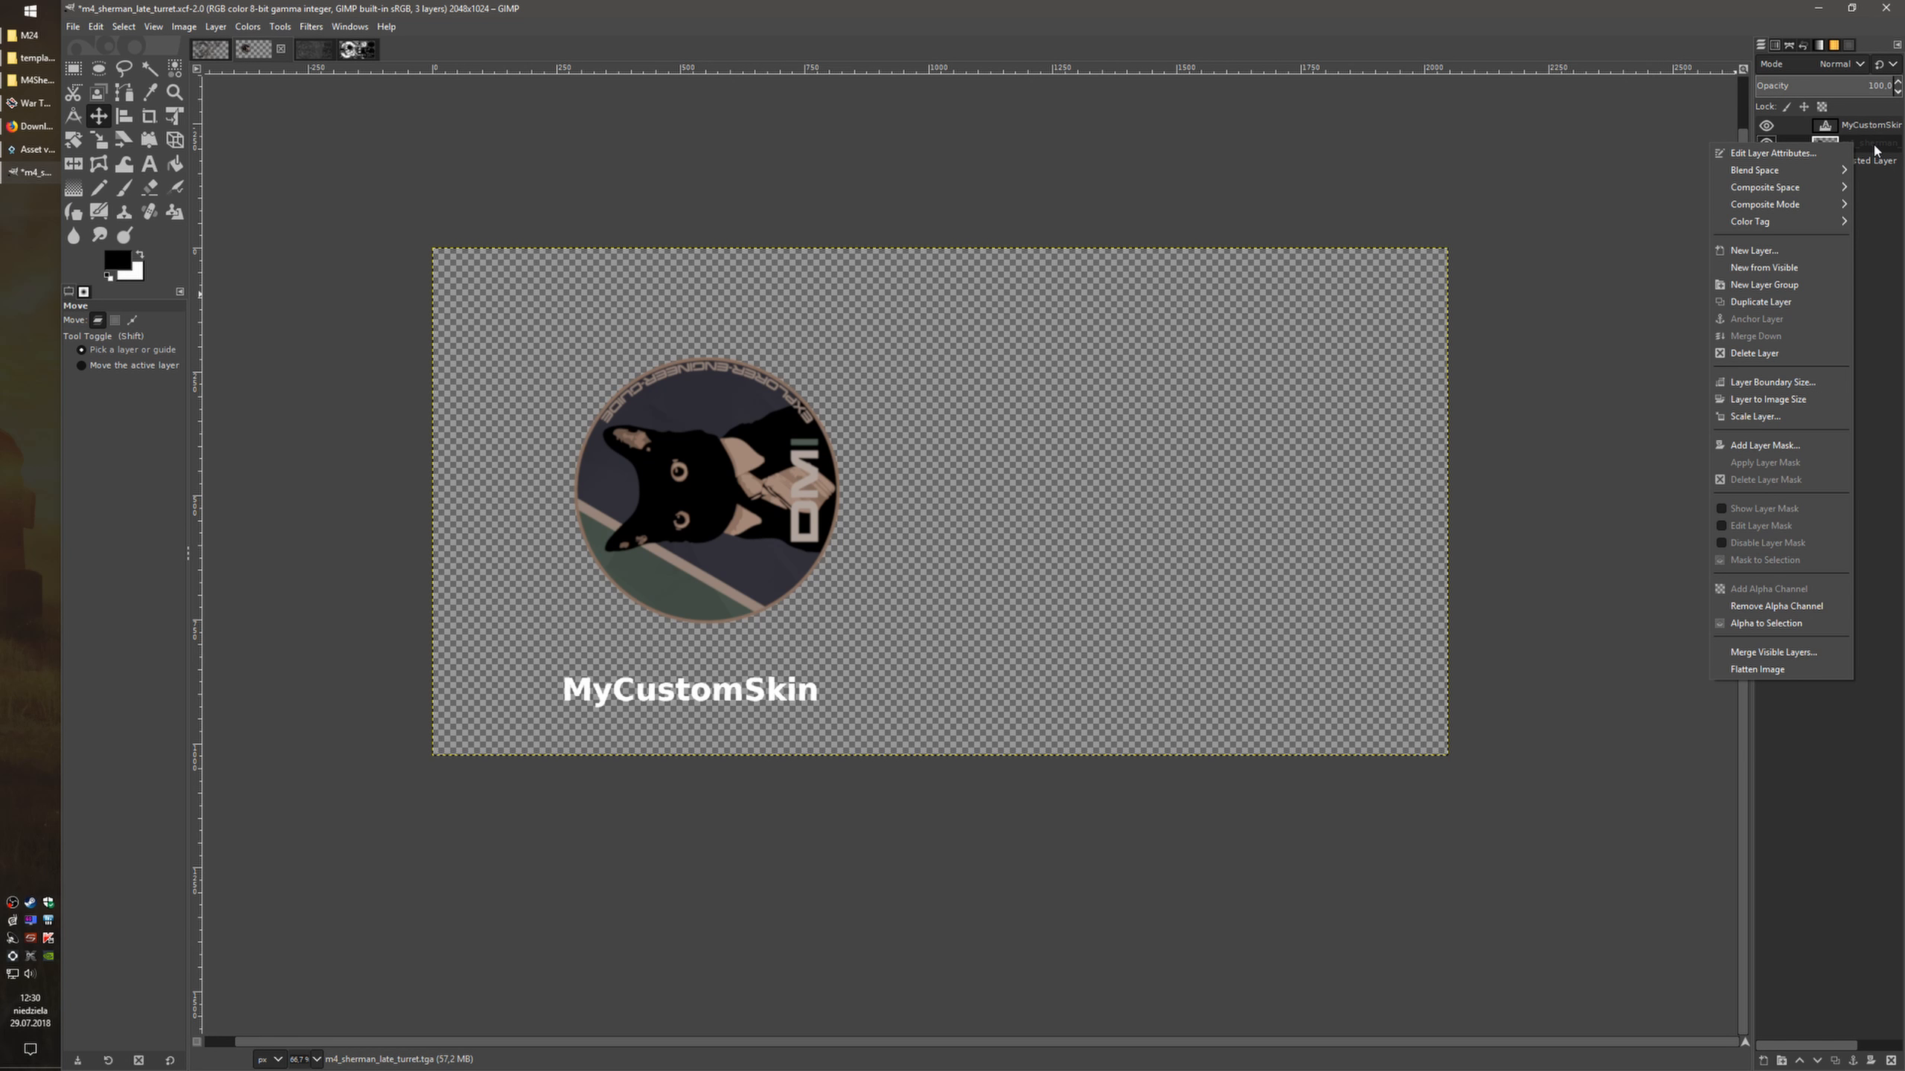
pyautogui.click(1768, 445)
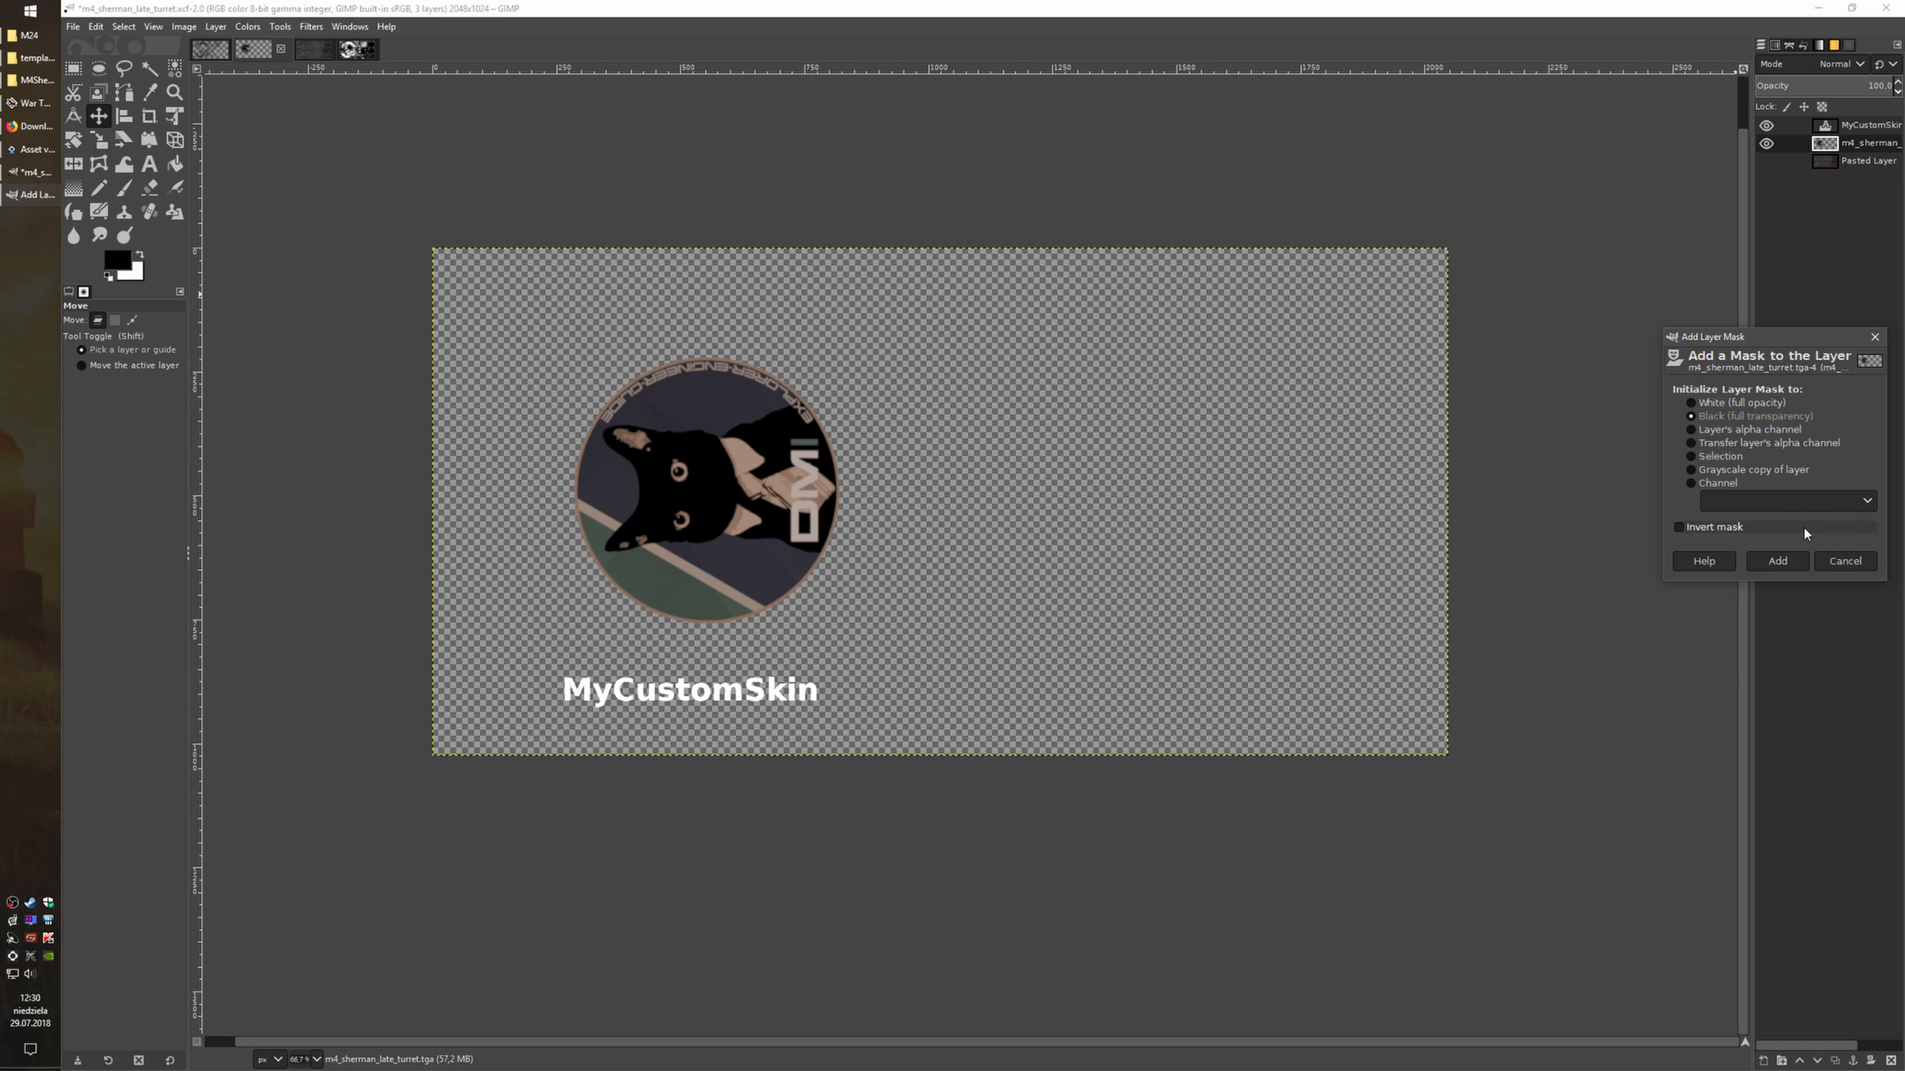
pyautogui.click(1789, 559)
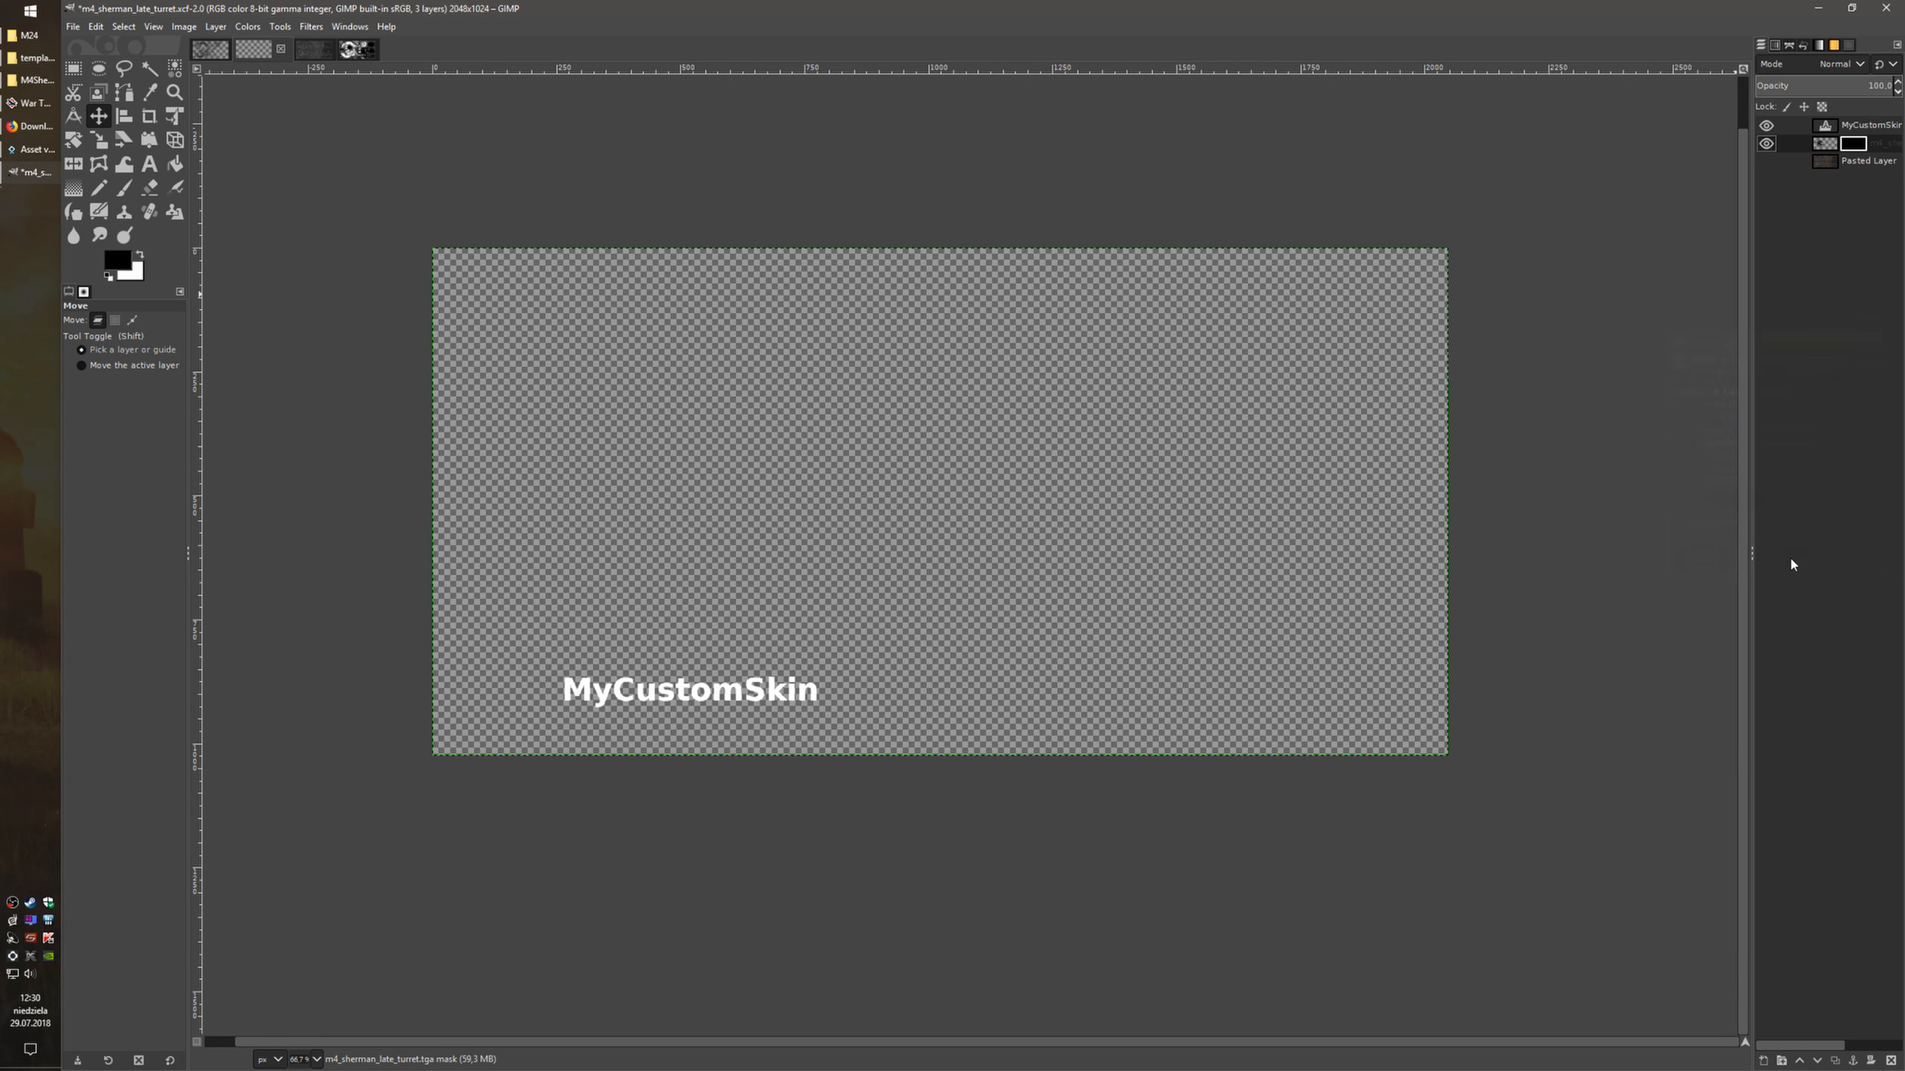
# Paste the copied black-and-white image into the cat logo layer's mask and anchor the floating selection
pyautogui.click(1824, 145)
pyautogui.click(1853, 144)
pyautogui.hotkey('ctrl', 'v')
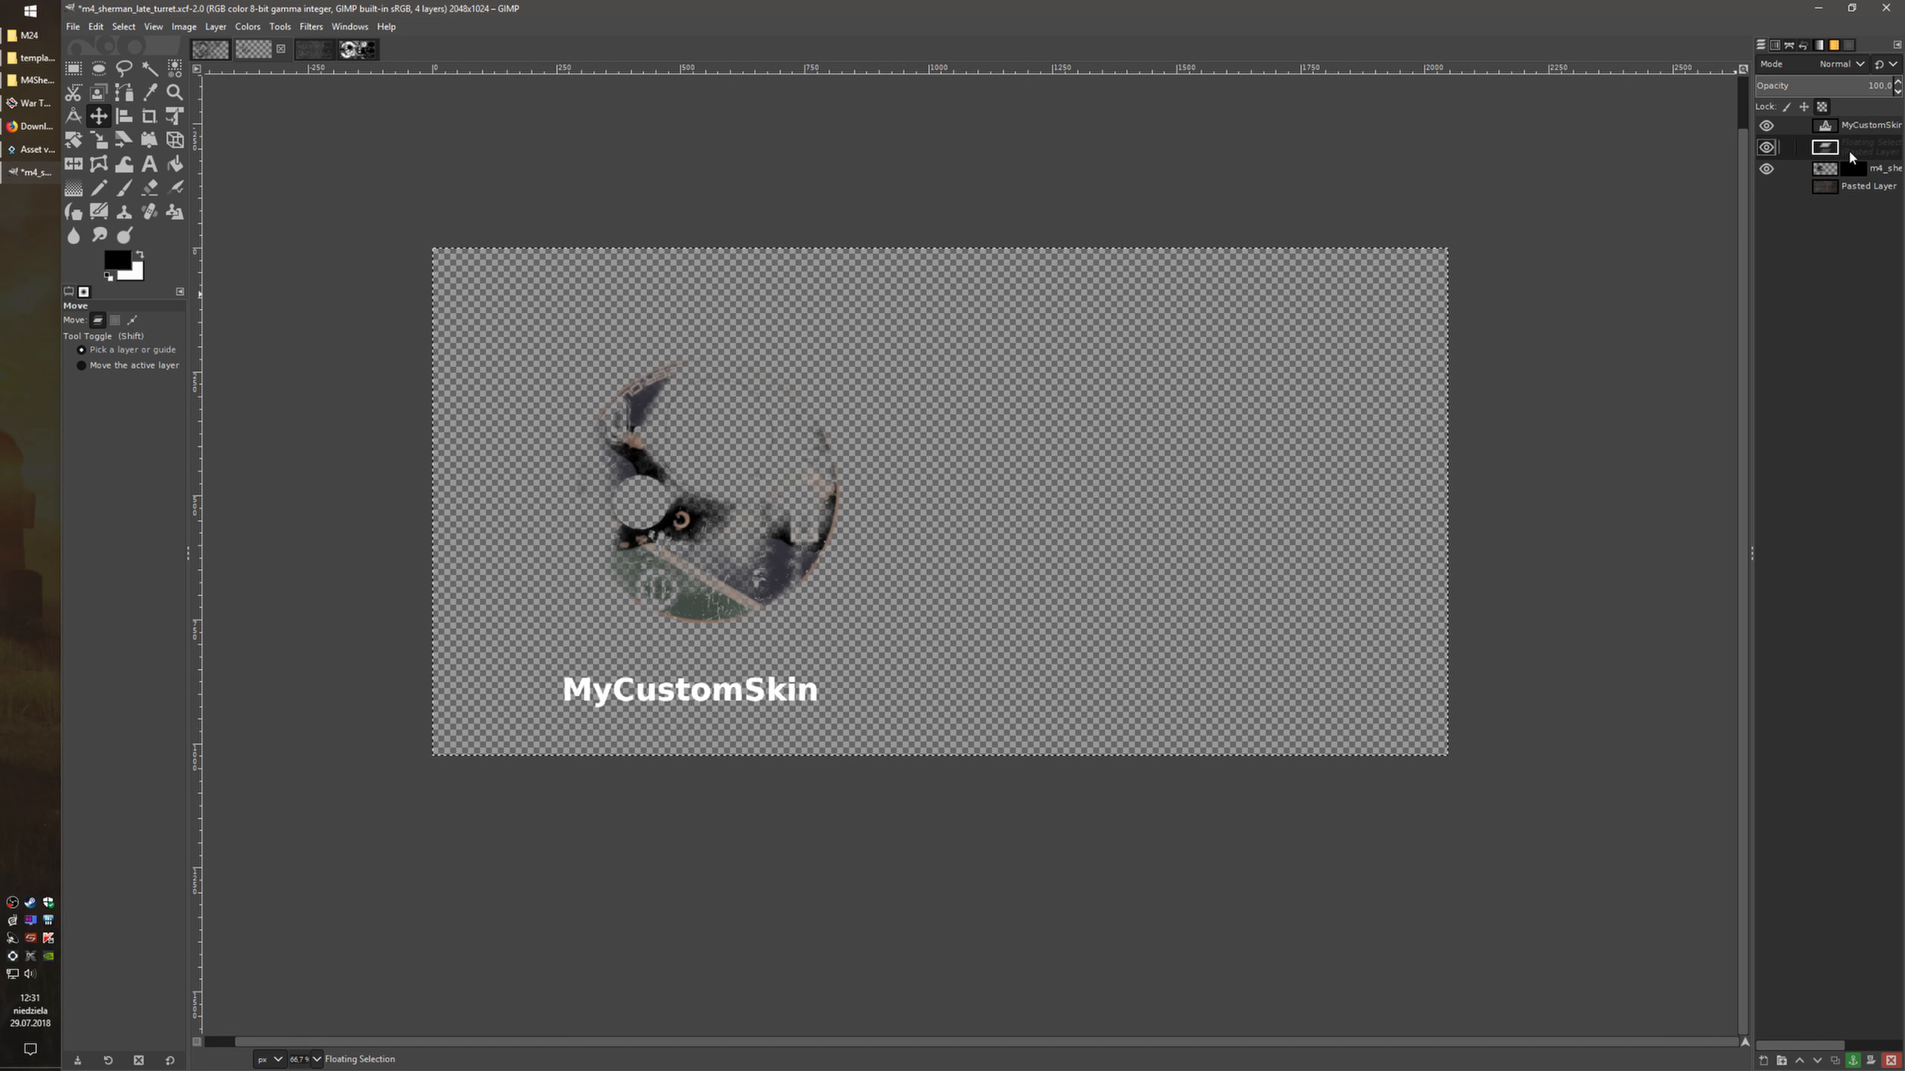
pyautogui.rightClick(1849, 149)
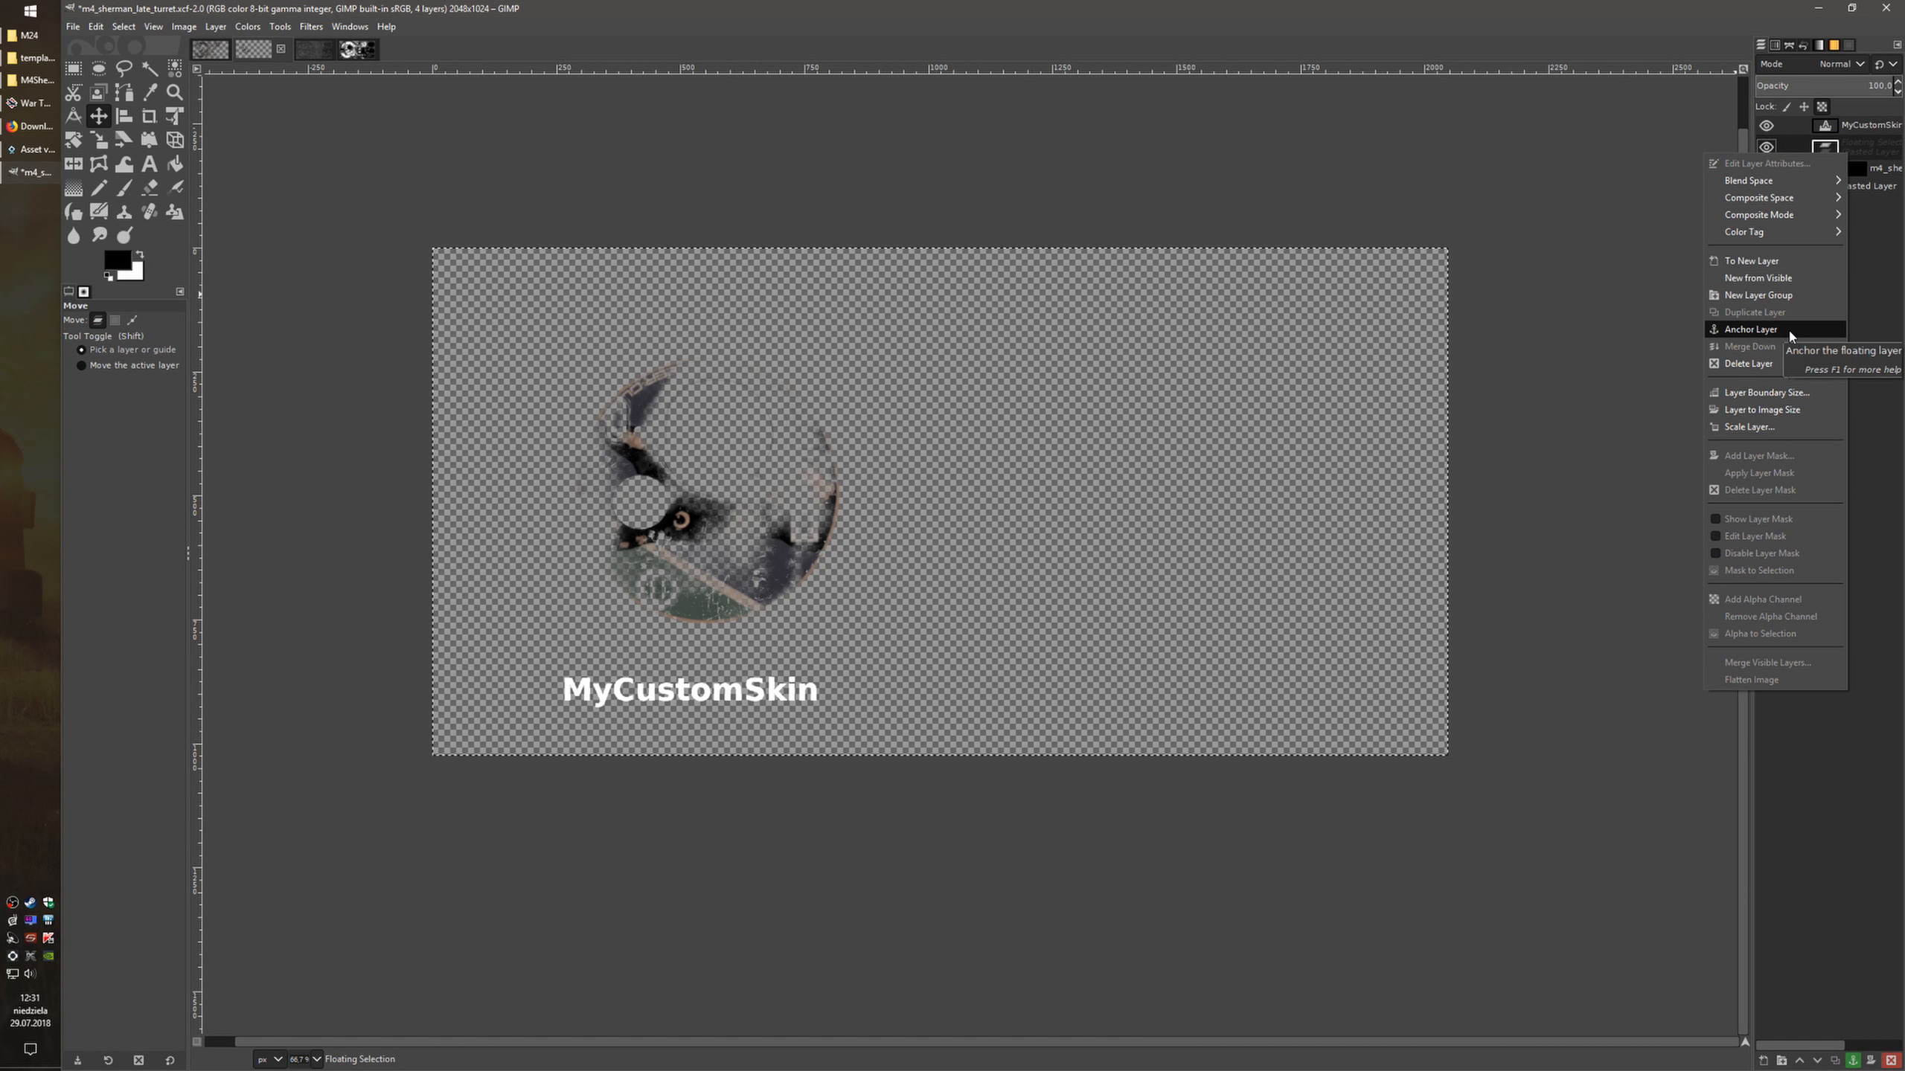
pyautogui.click(1750, 329)
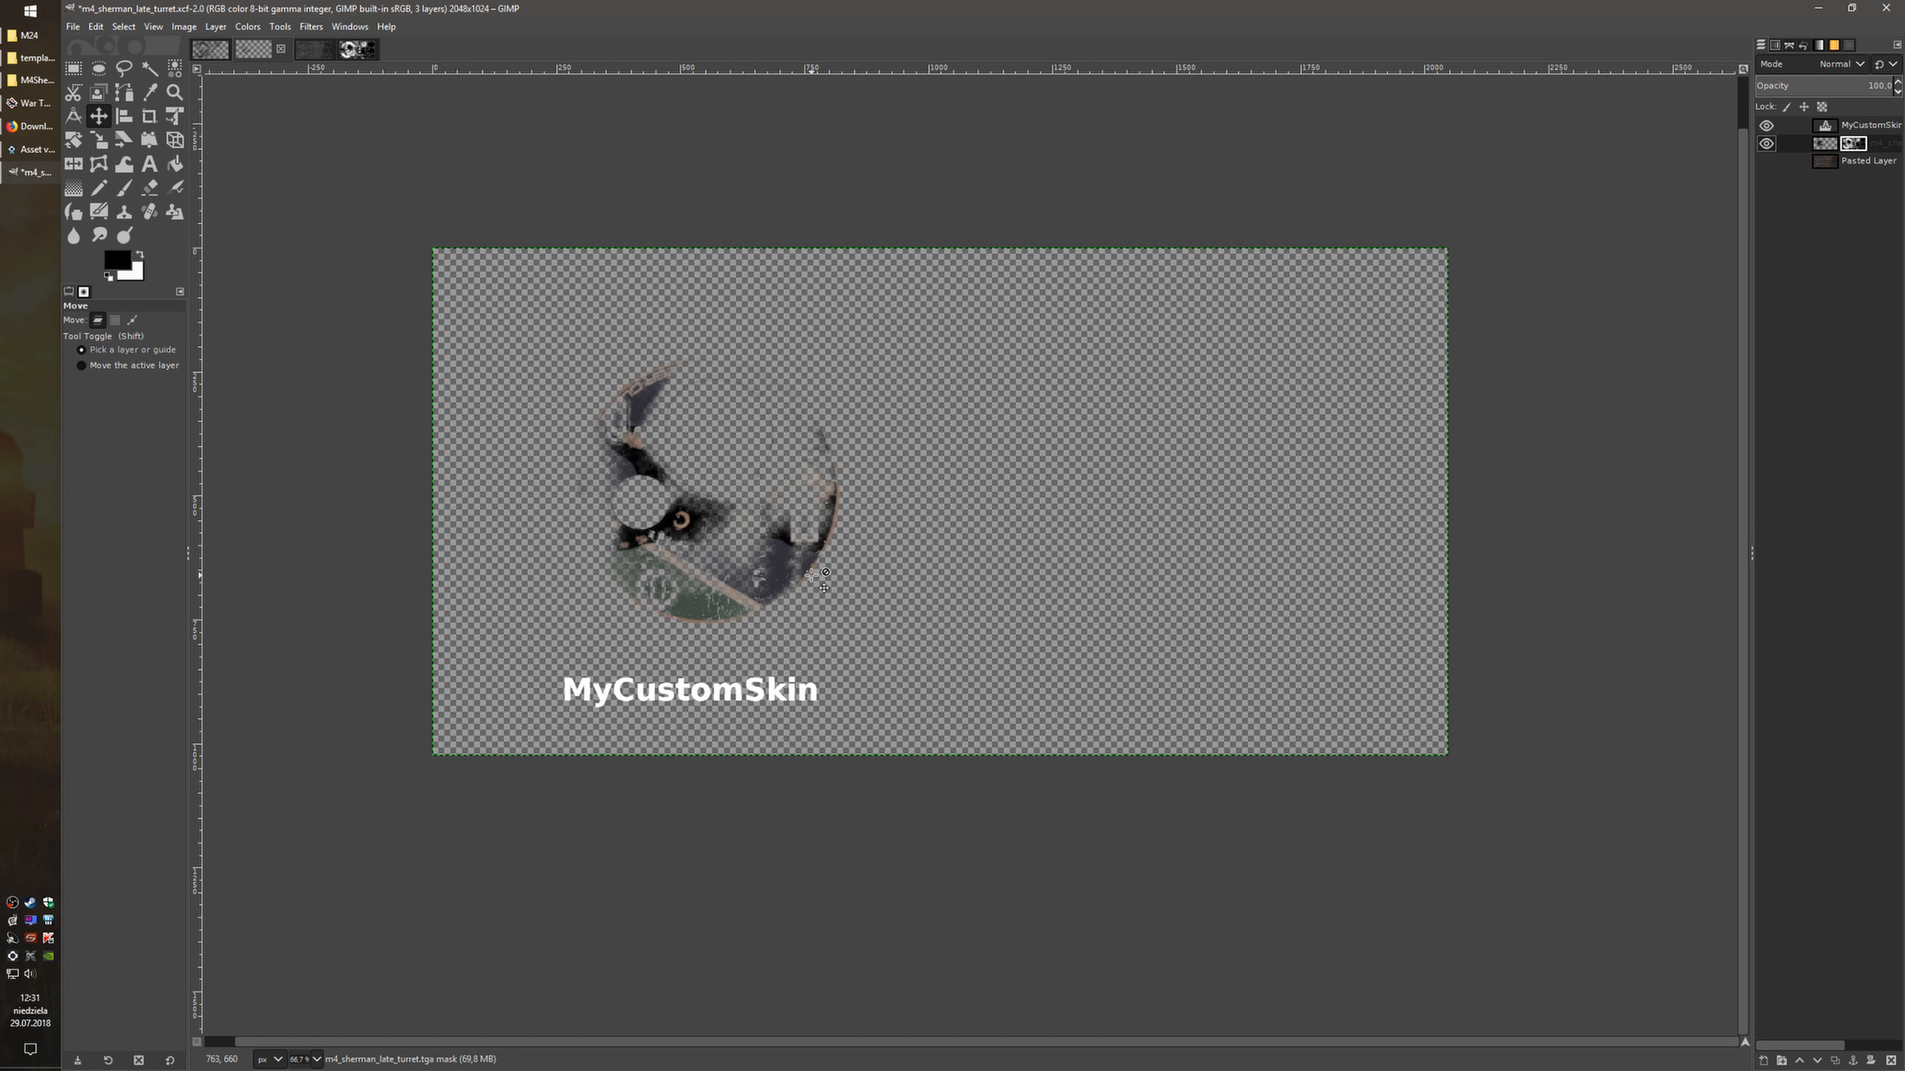
# Show the dark Pasted Layer beneath the masked logo and compare the result with the black-and-white layer in the rgb-compose image
pyautogui.click(1767, 162)
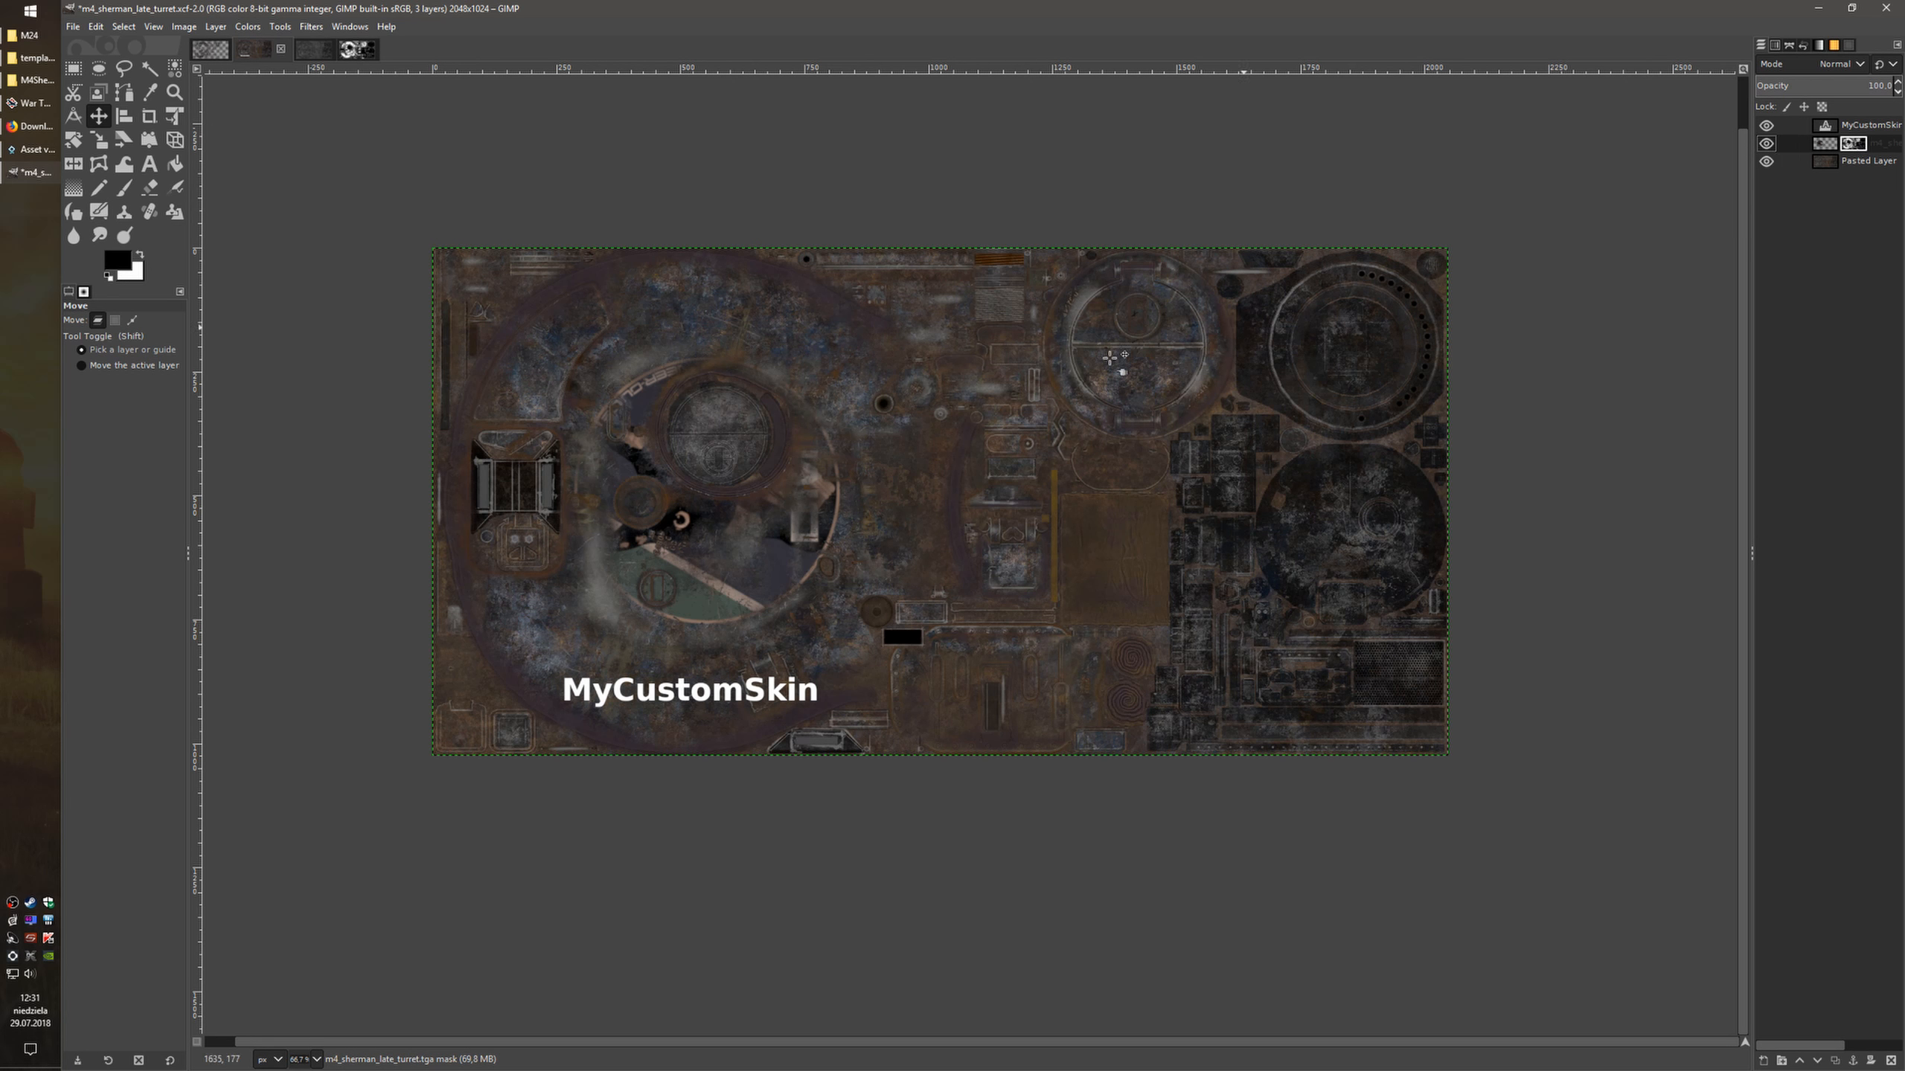
pyautogui.scroll(1, 523, 480)
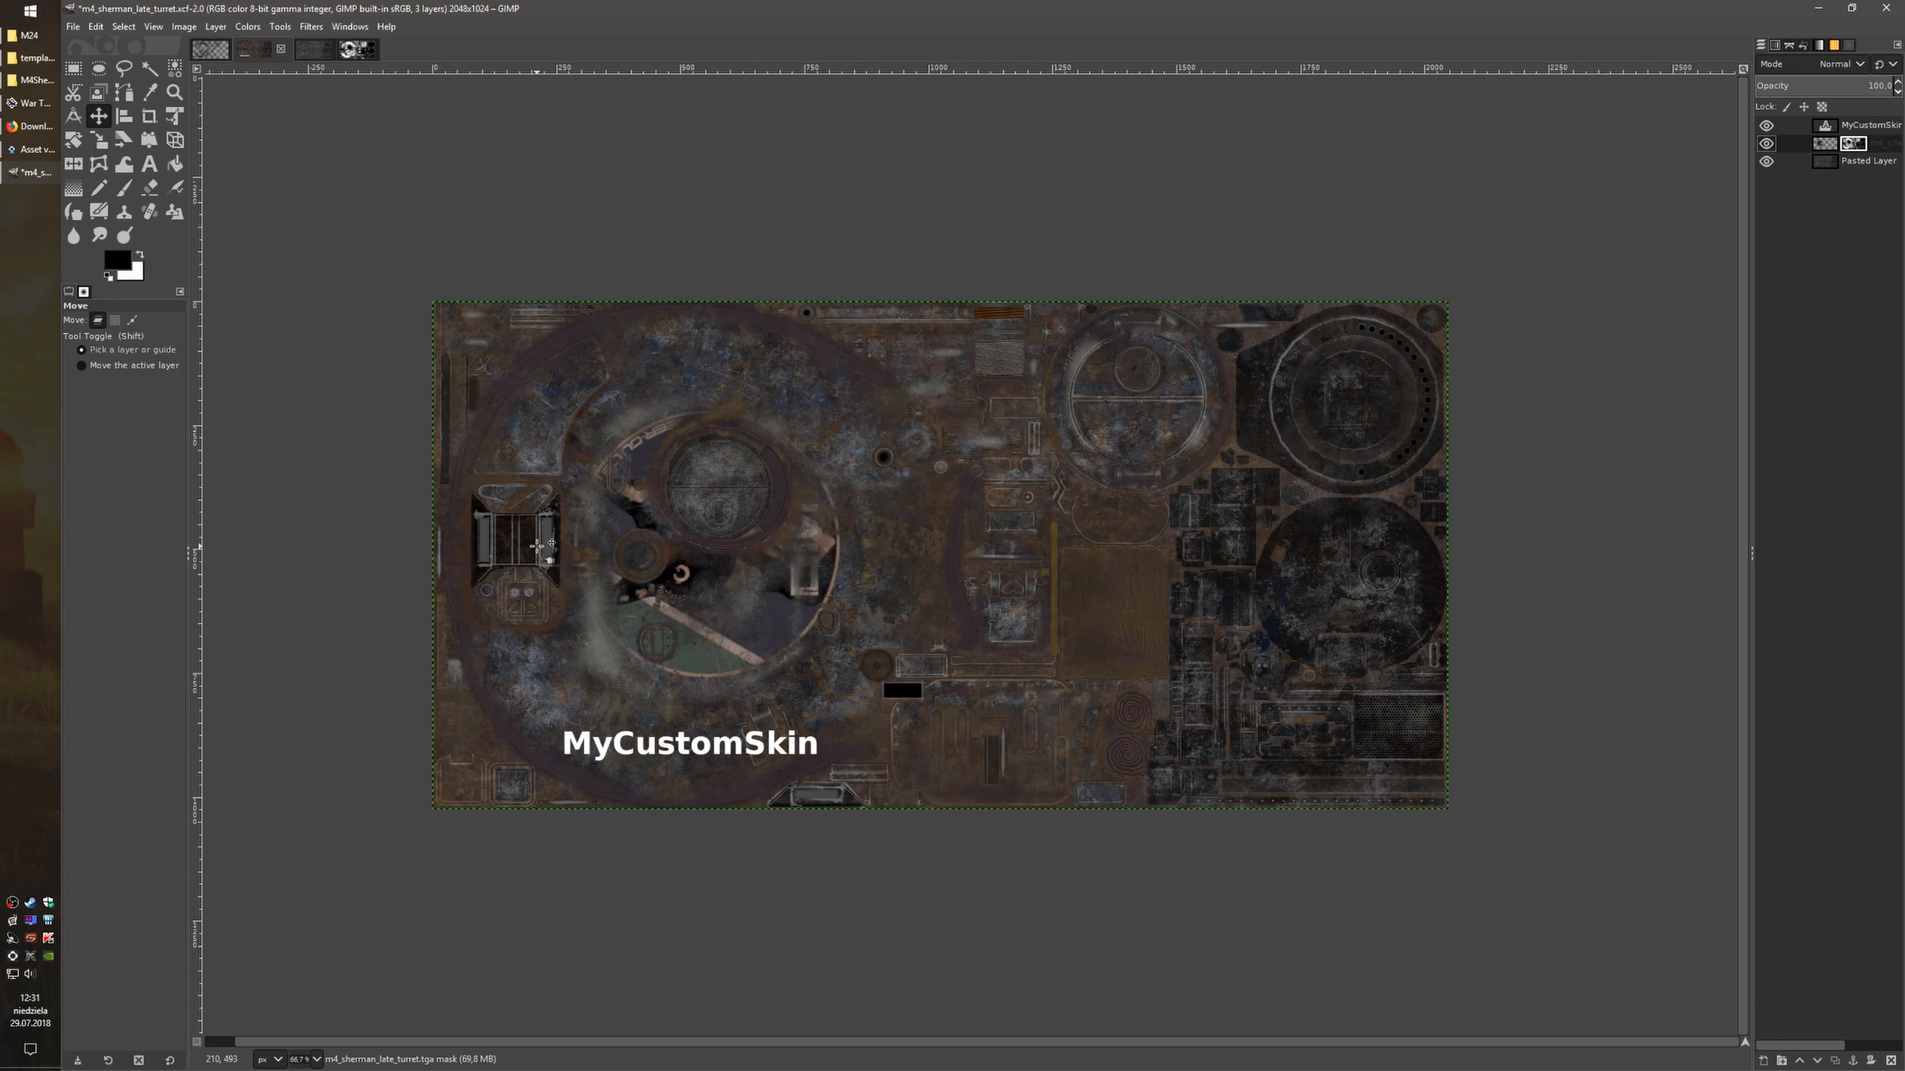
pyautogui.keyDown('ctrl'); pyautogui.scroll(2, 535, 552); pyautogui.keyUp('ctrl')
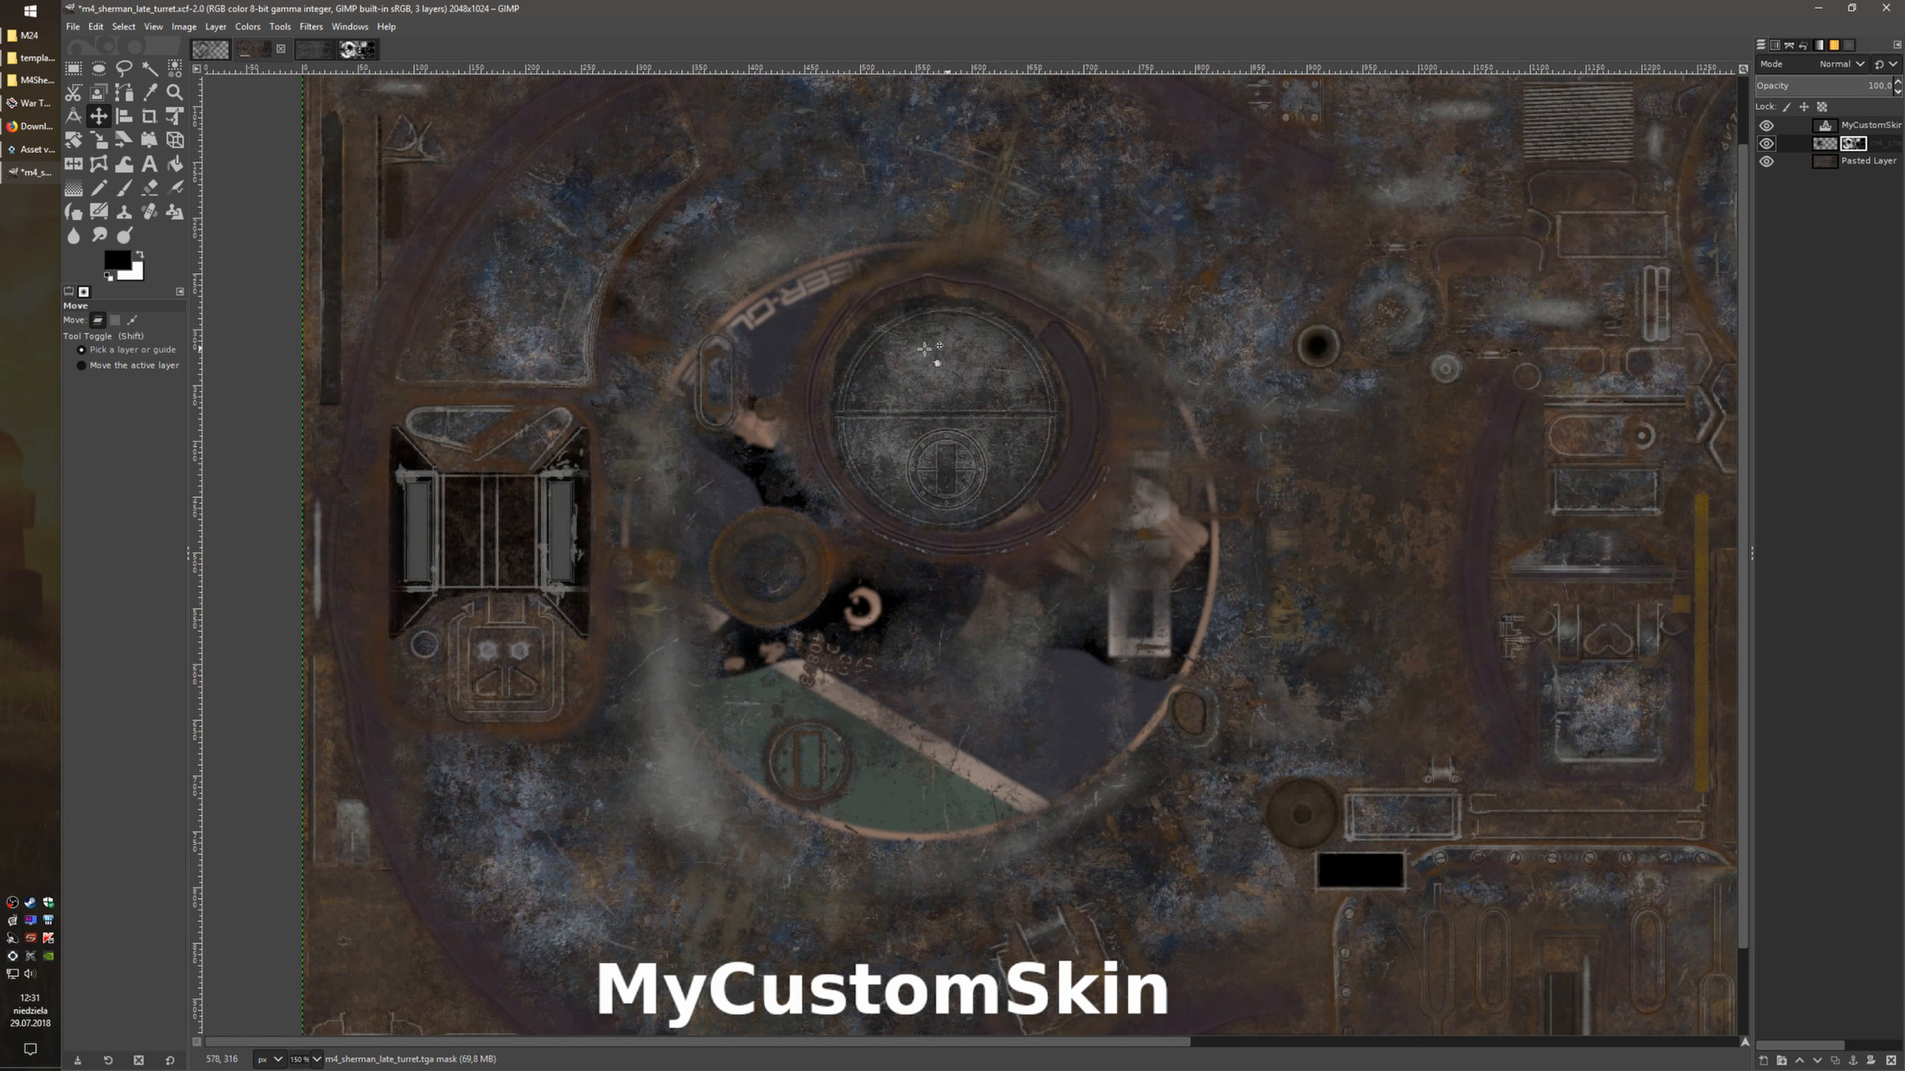
pyautogui.rightClick(1178, 441)
pyautogui.click(1028, 511)
pyautogui.keyDown('ctrl'); pyautogui.scroll(-2, 1161, 361); pyautogui.keyUp('ctrl')
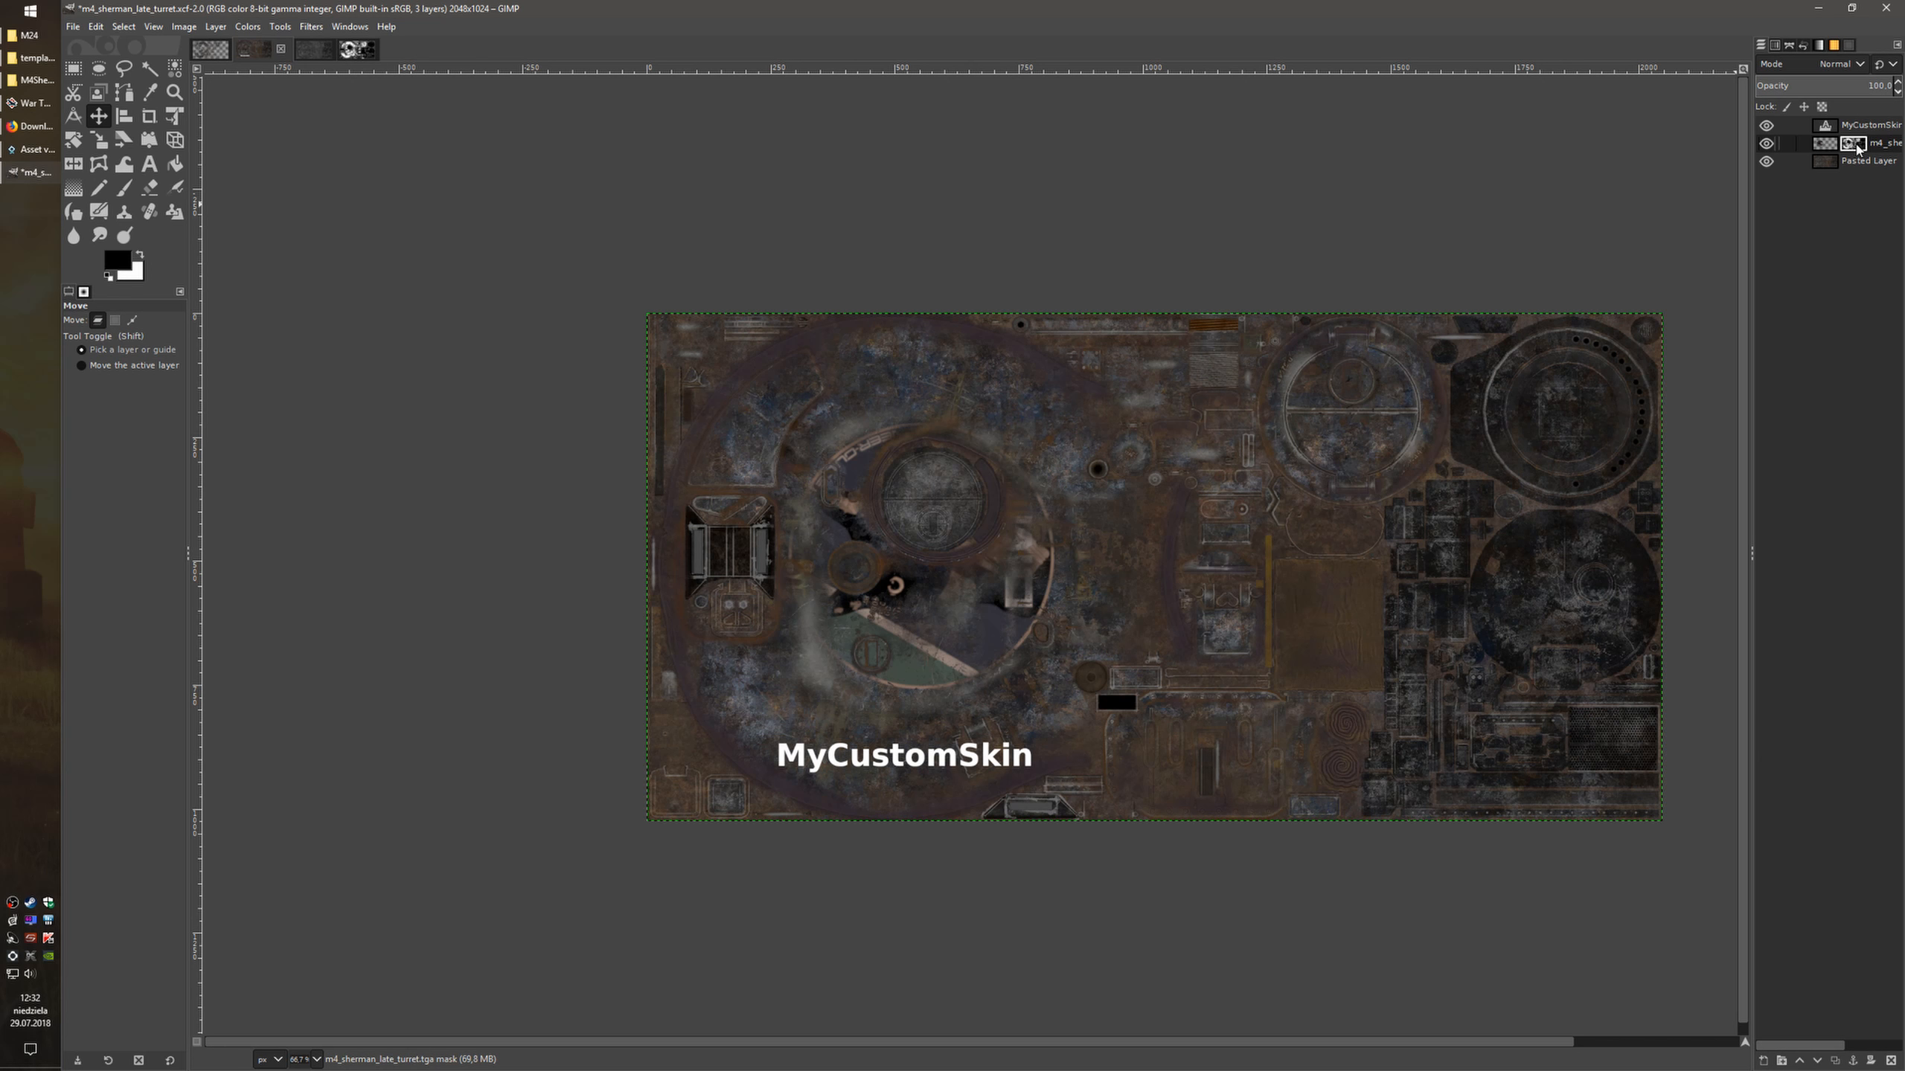
pyautogui.click(354, 50)
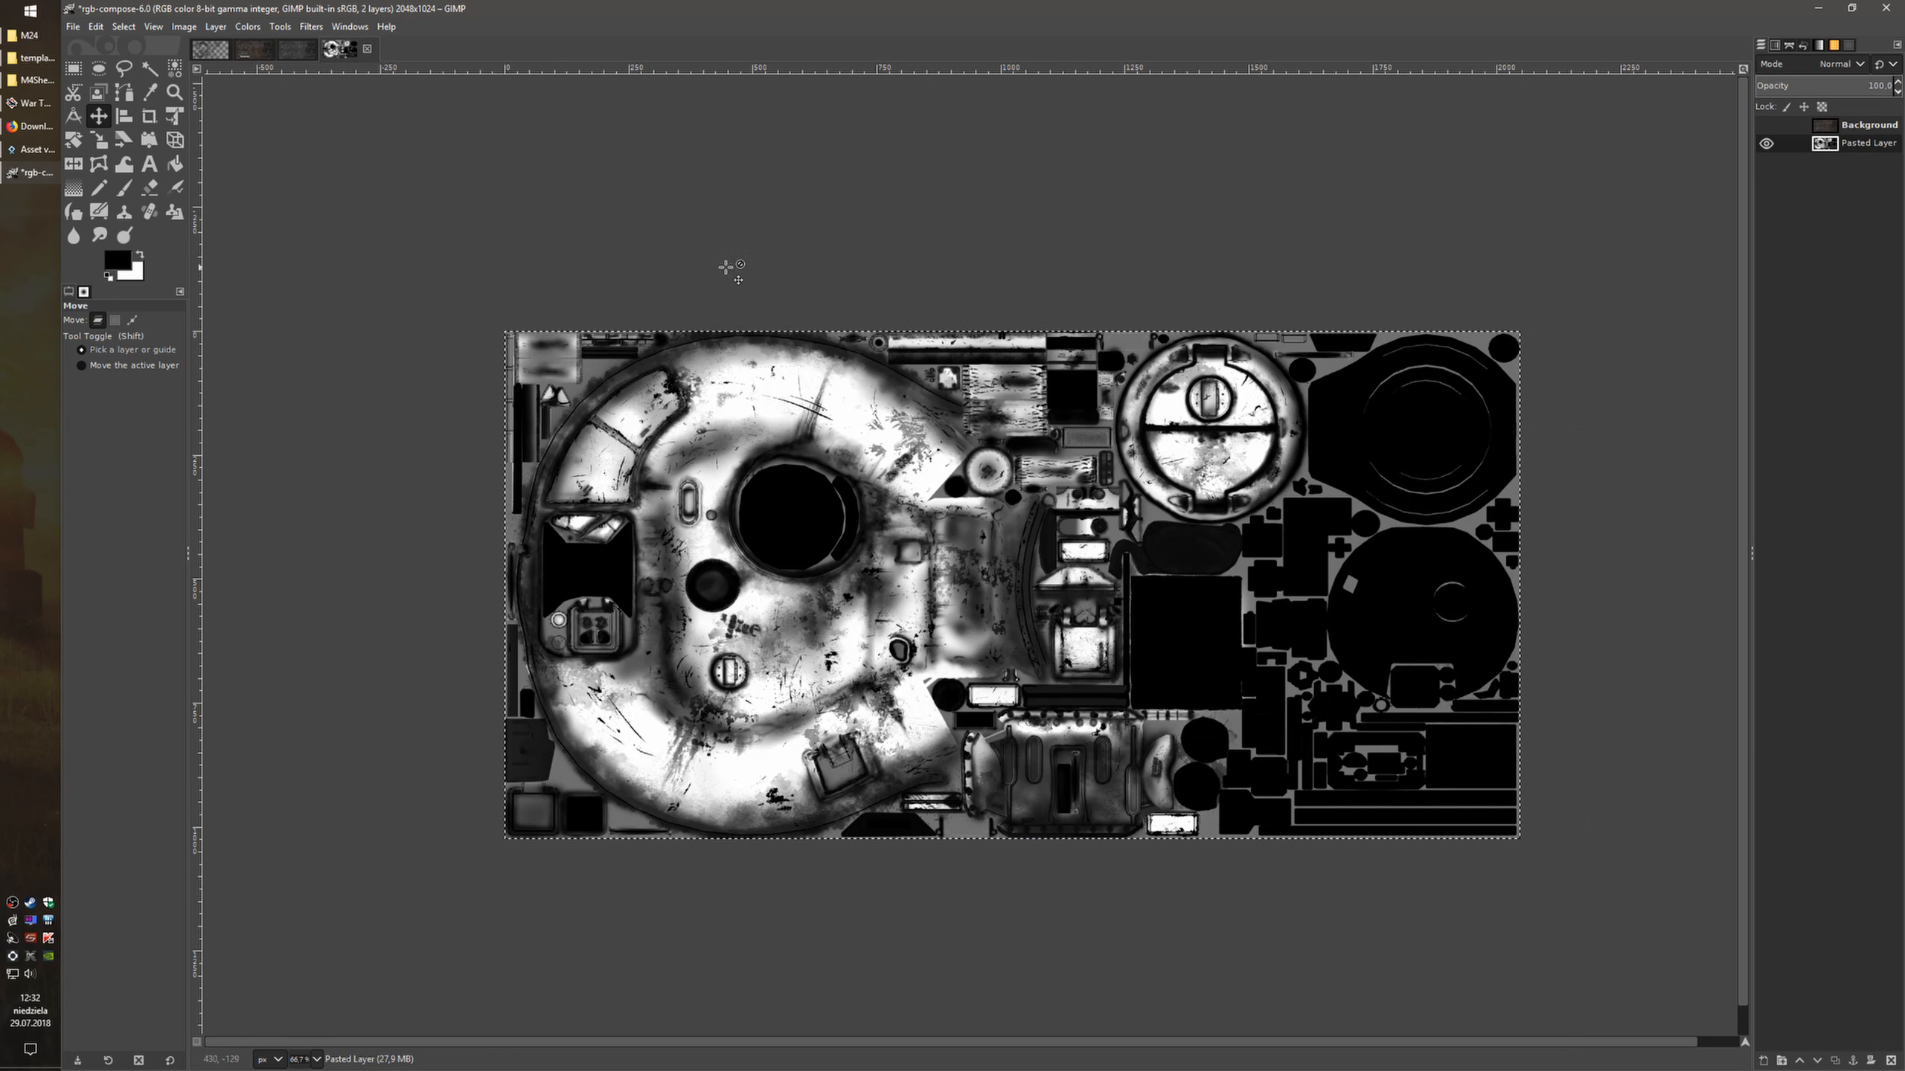
pyautogui.click(251, 52)
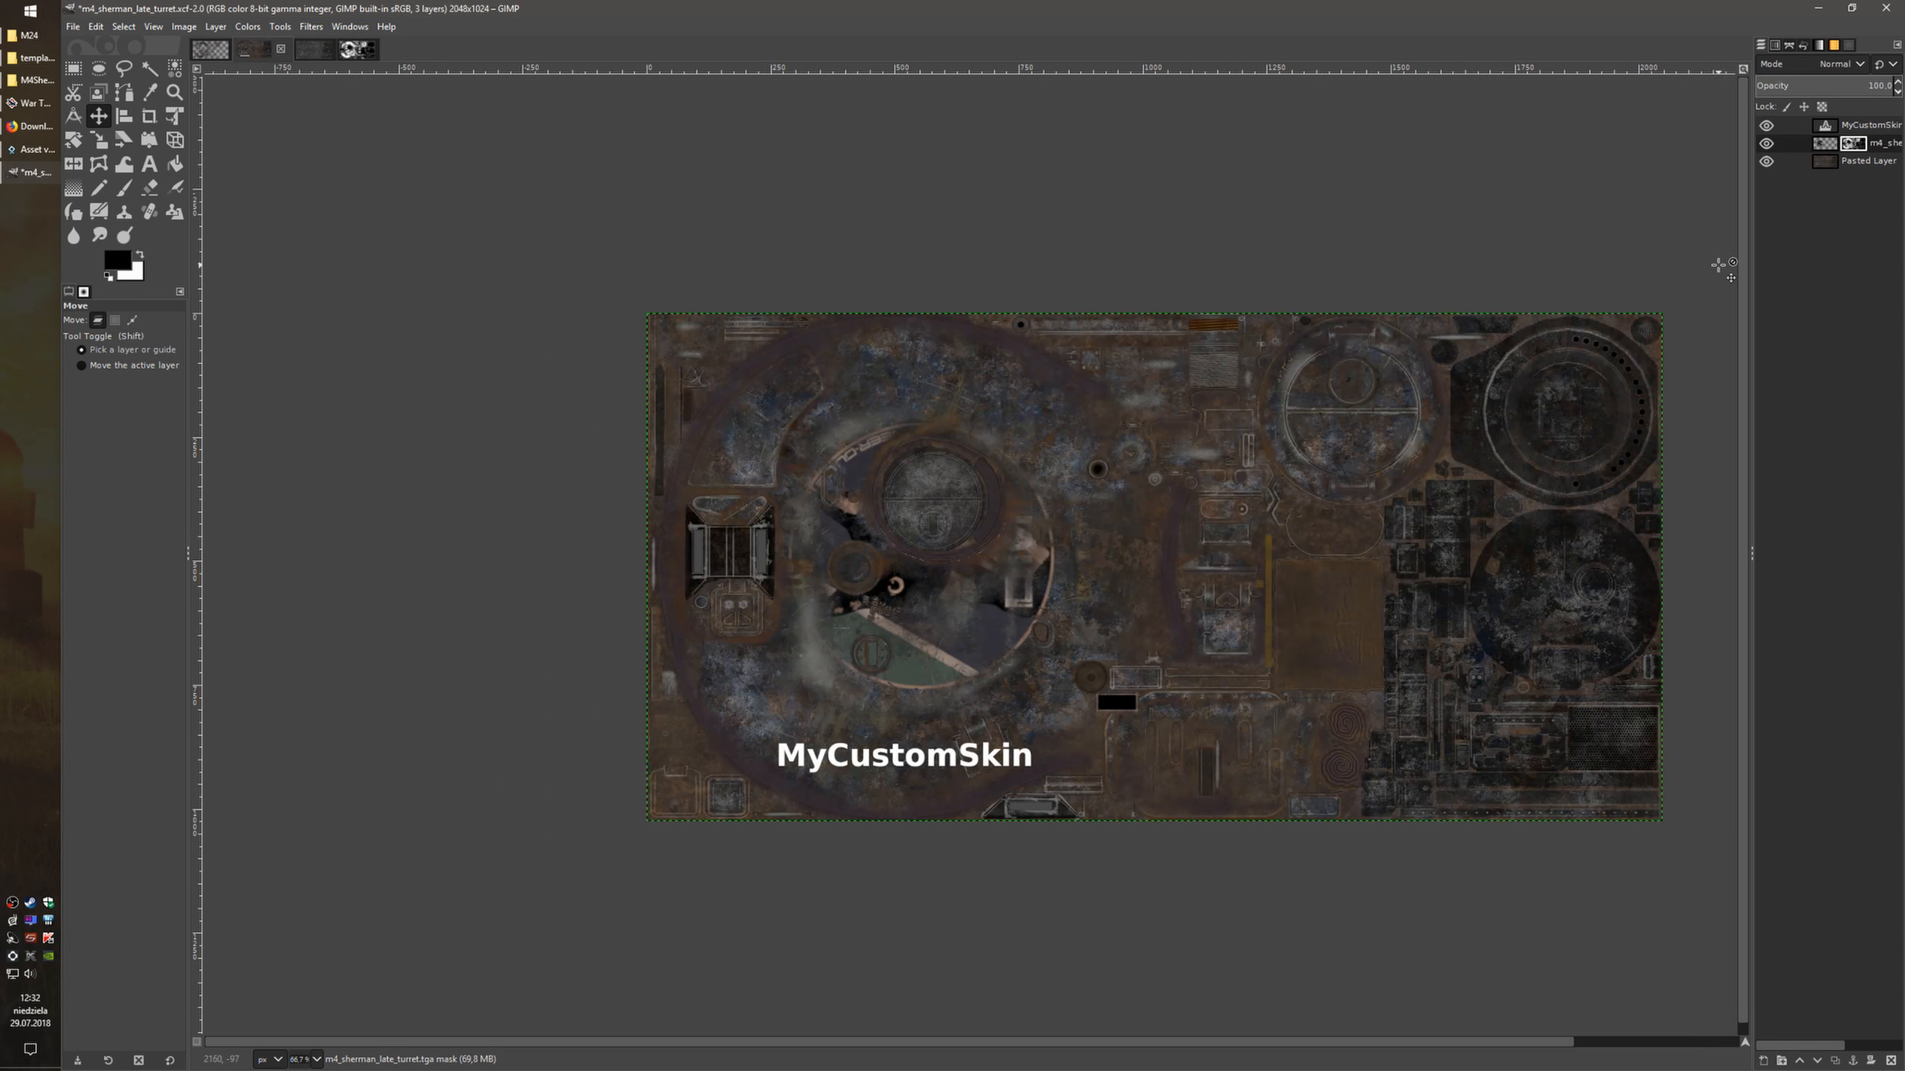
# Hide the Pasted Layer, make the cat logo layer active and export the image to m4_sherman_late_turret_mod.tga
pyautogui.click(1767, 161)
pyautogui.click(1871, 162)
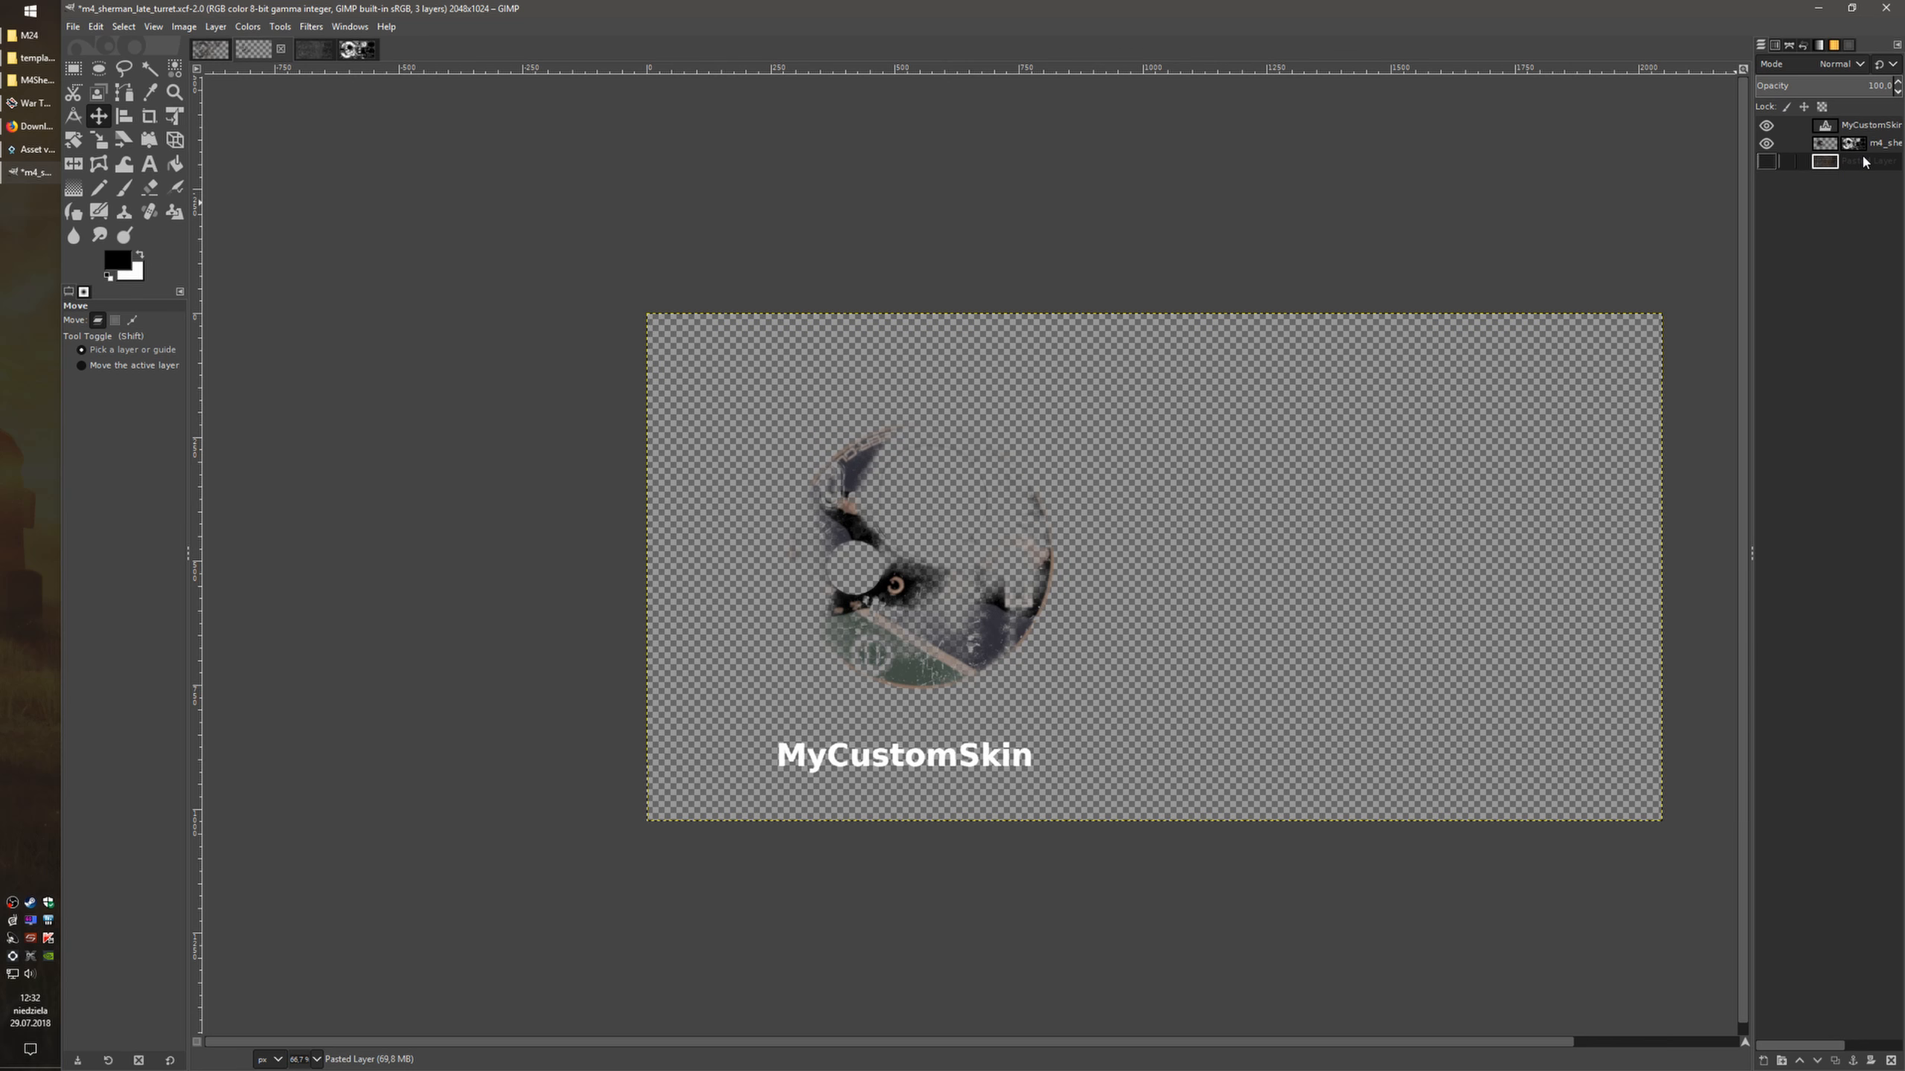
pyautogui.click(1829, 144)
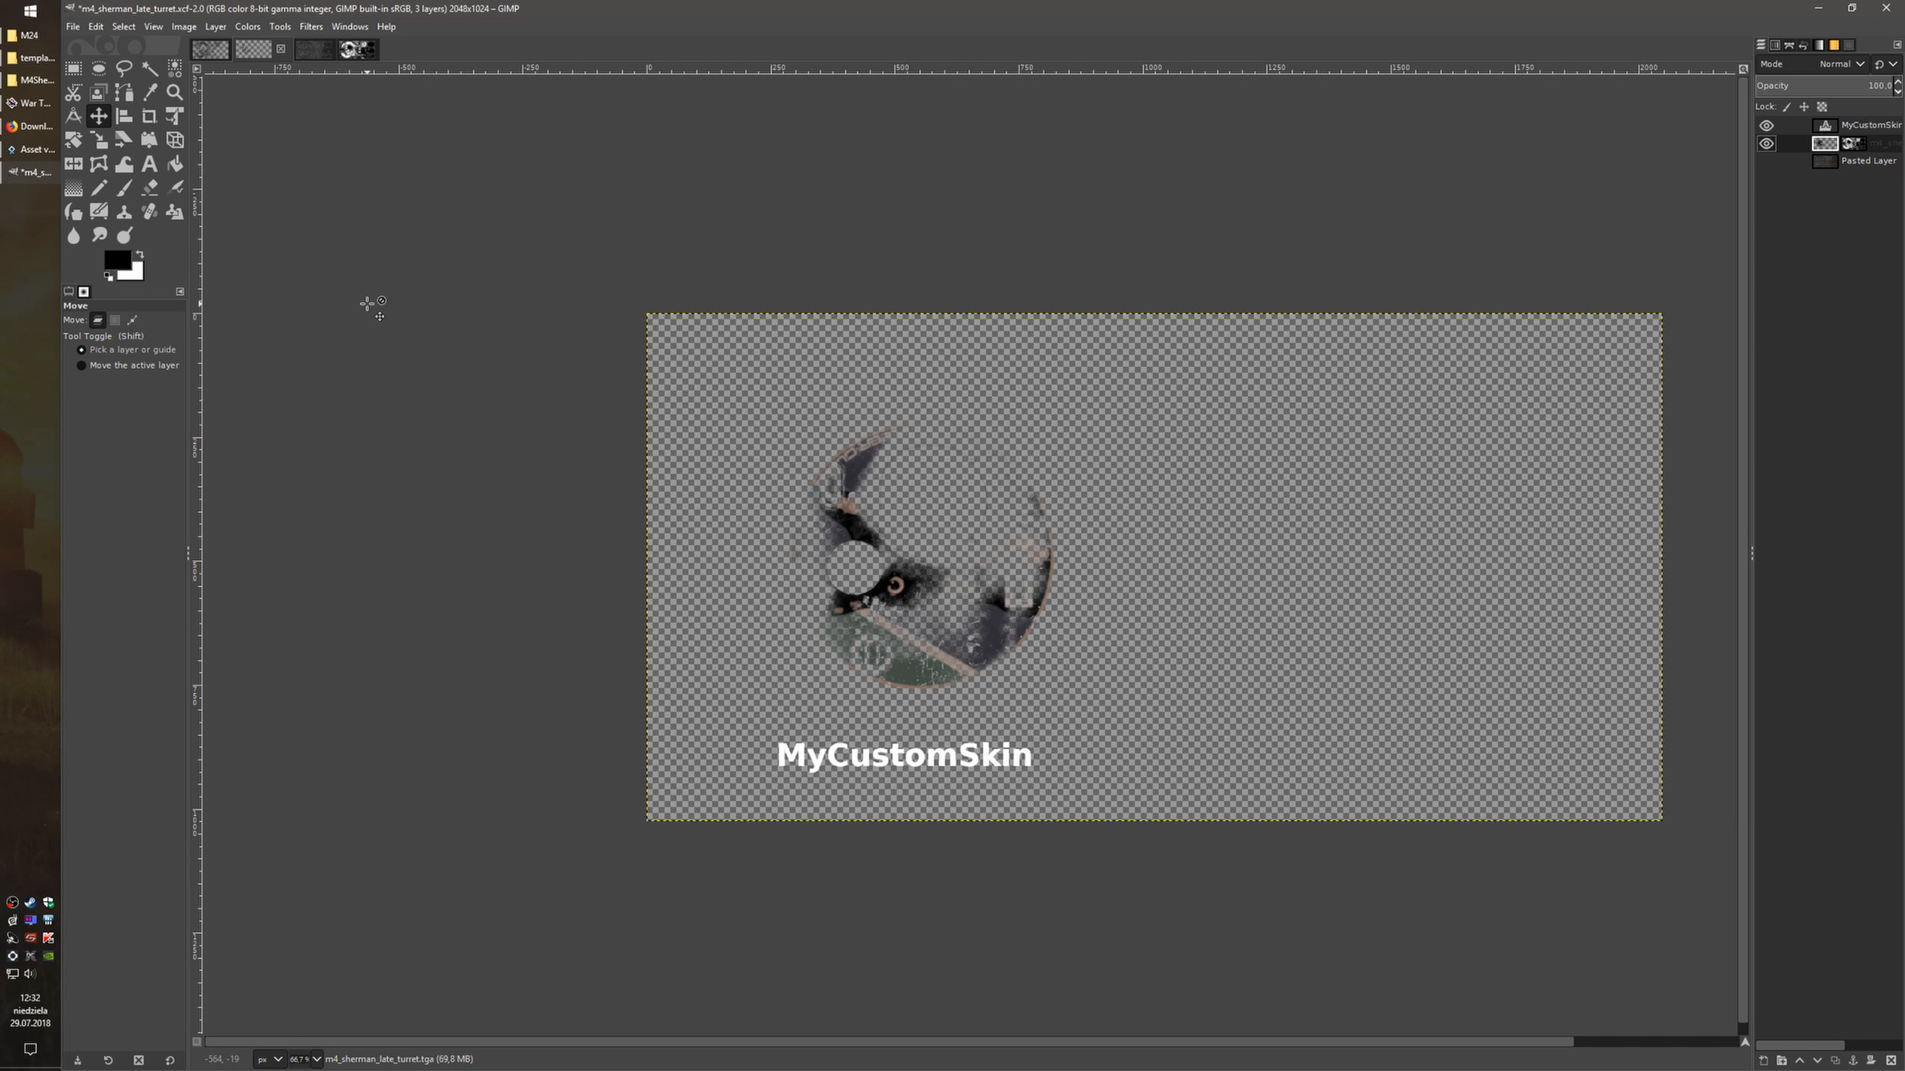
pyautogui.click(73, 26)
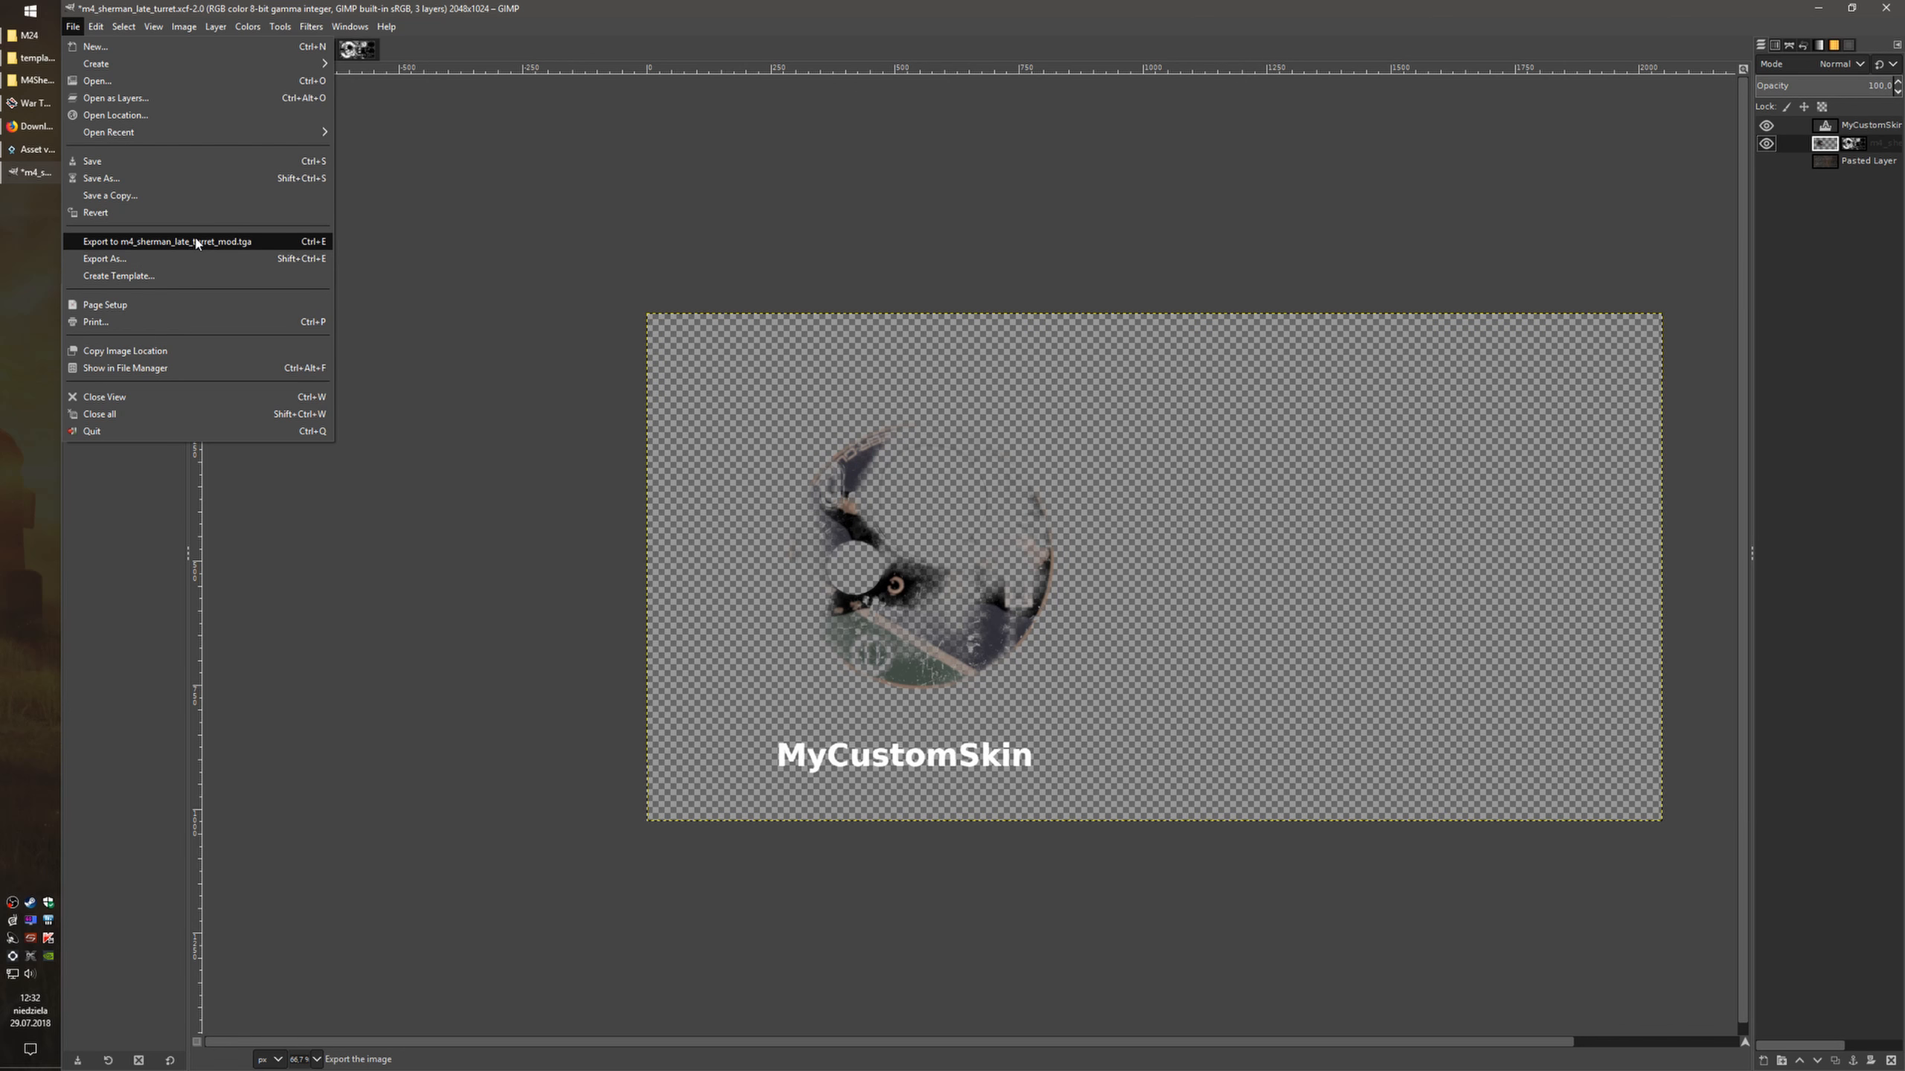
pyautogui.click(164, 251)
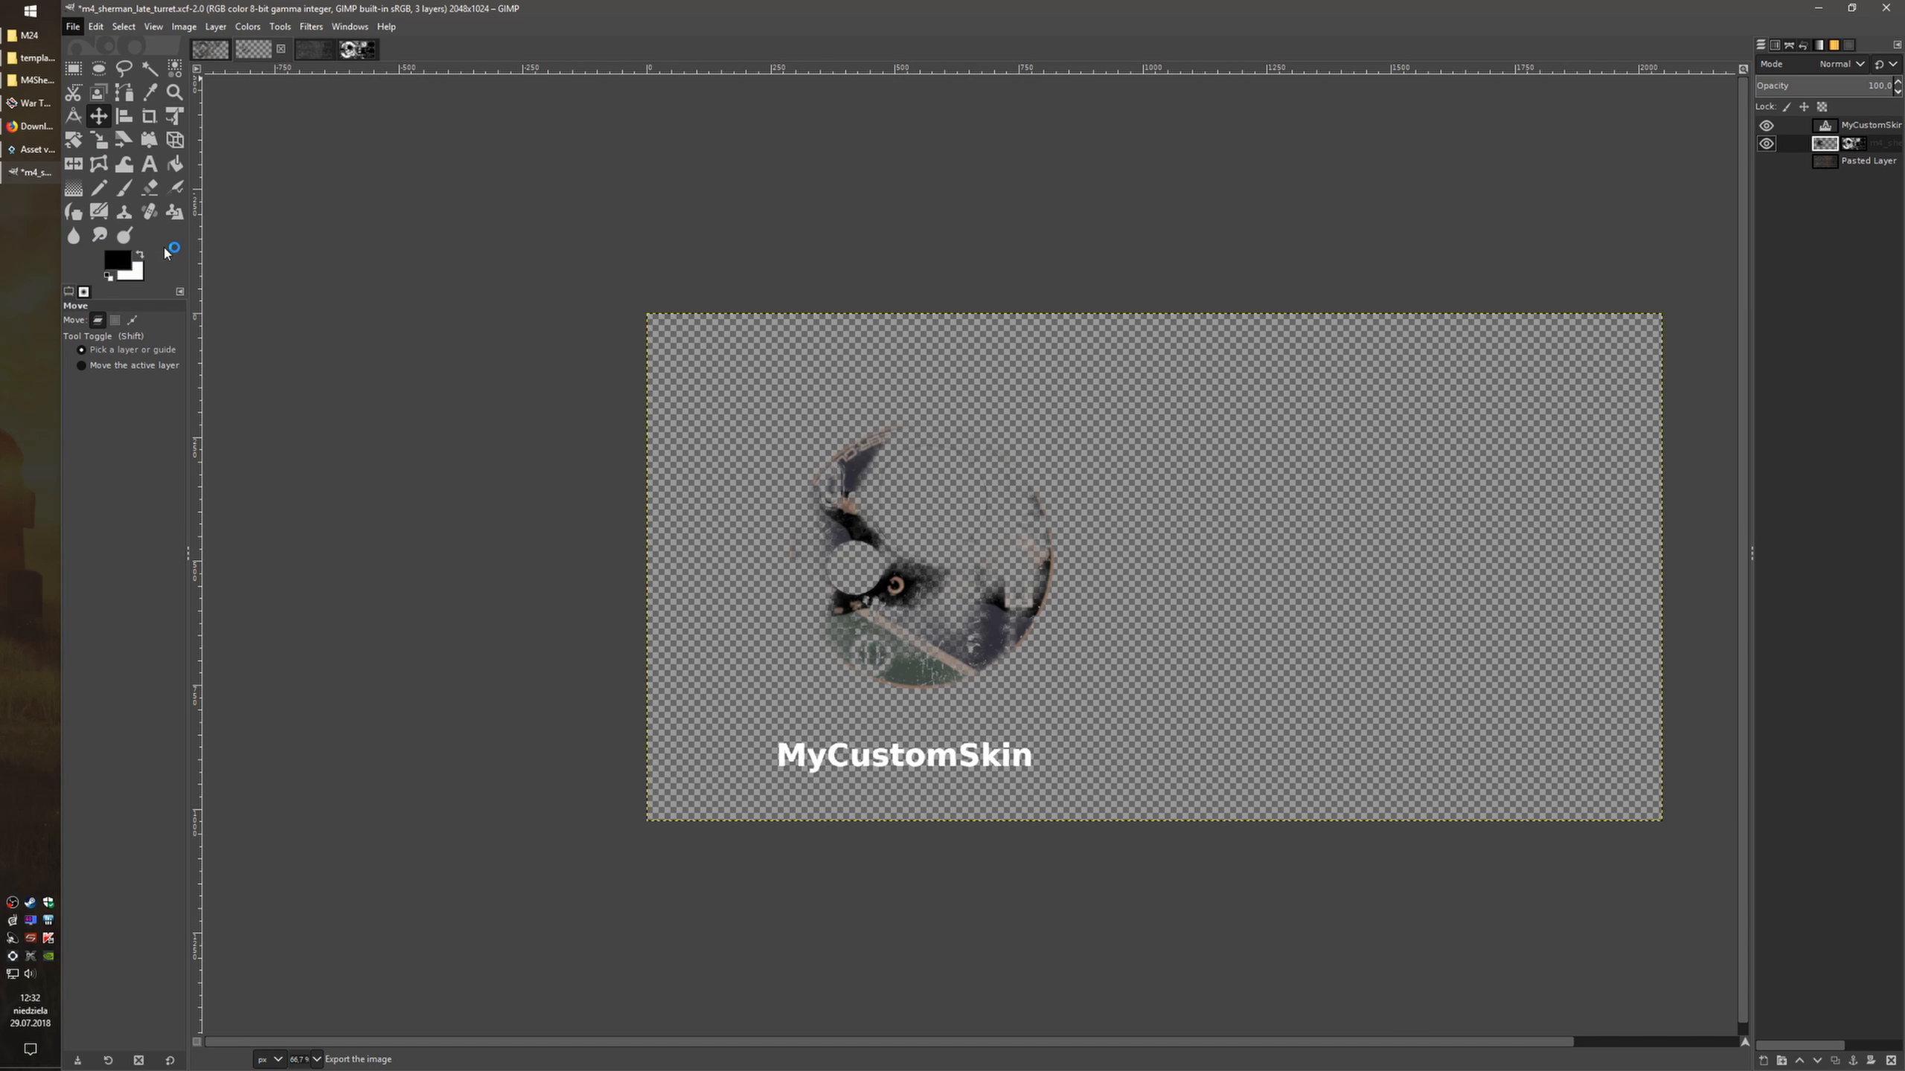
# Switch to War Thunder, reload the template_us_m4_sherman user skin and inspect the masked logo on the turret
pyautogui.click(36, 109)
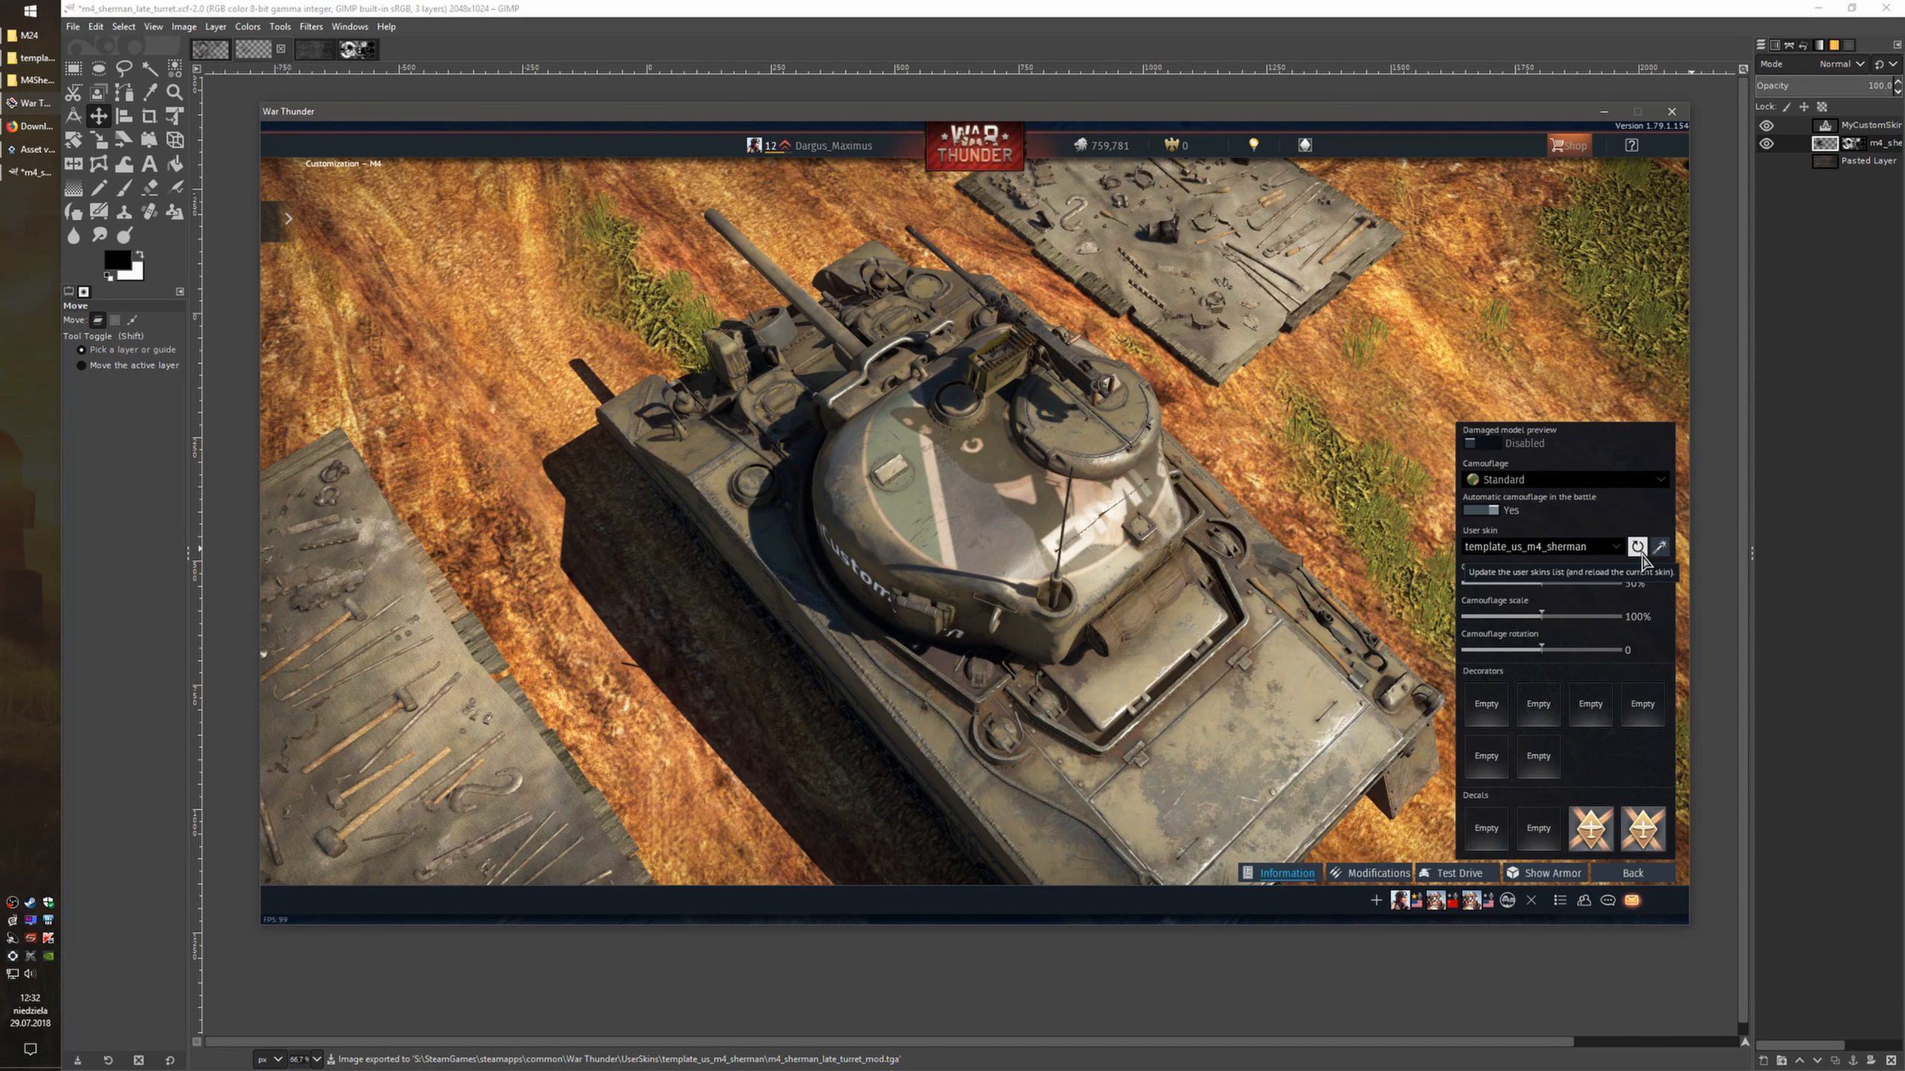
pyautogui.click(1642, 554)
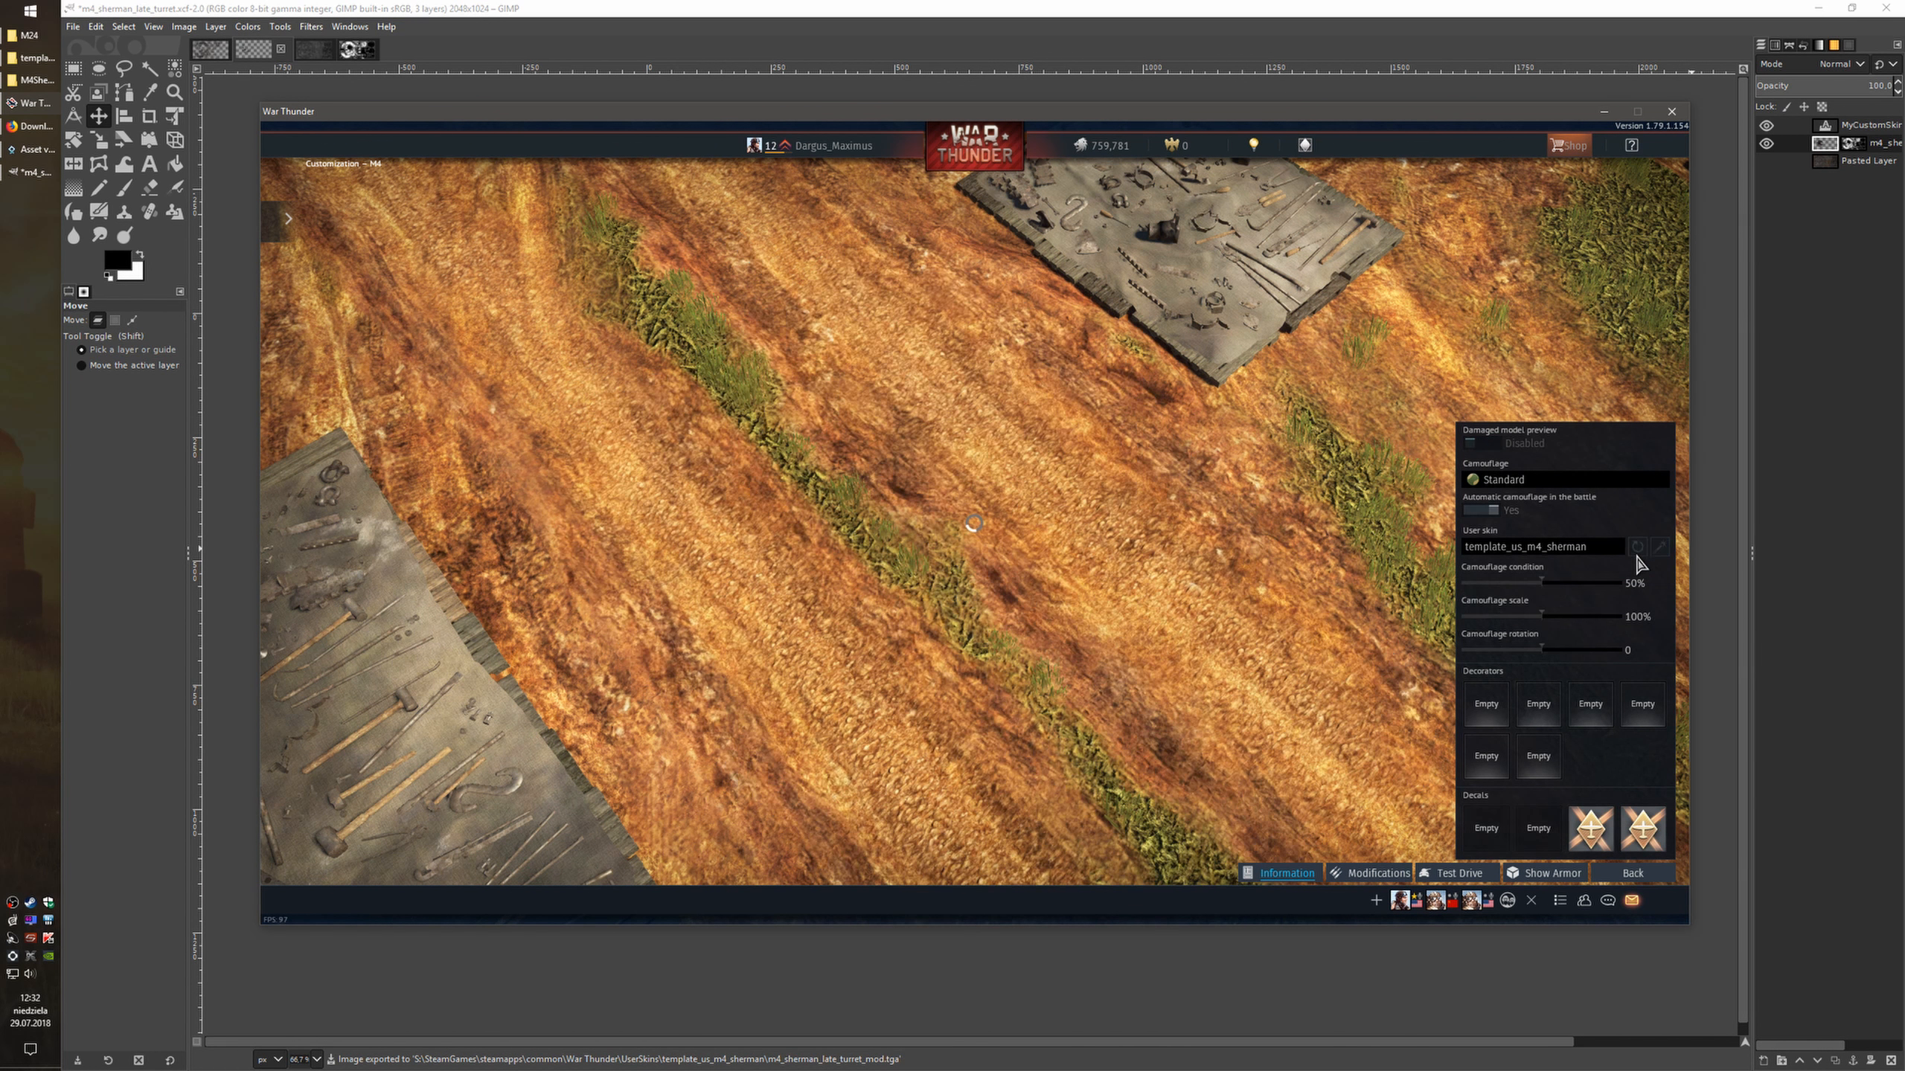
pyautogui.moveTo(1251, 599); pyautogui.dragTo(1466, 617)
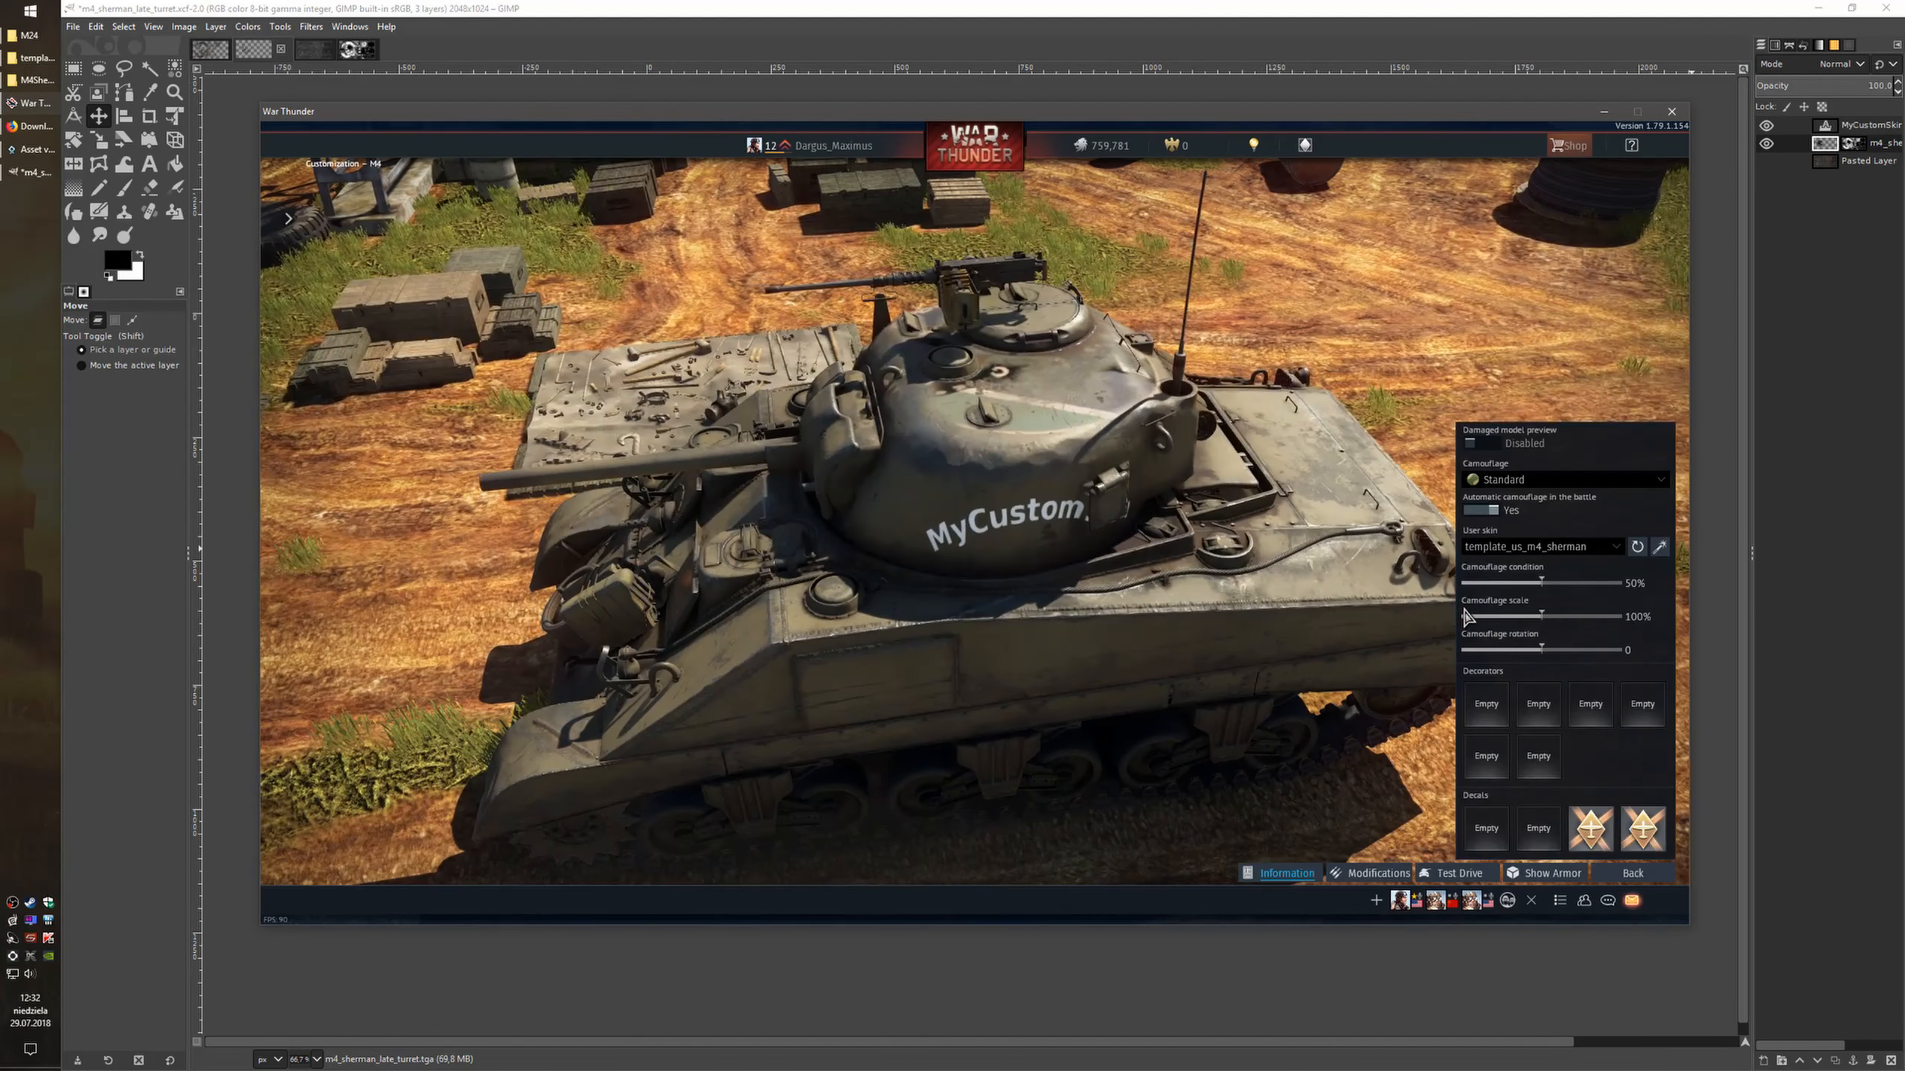
# Try a plain white star decal on the hull side to compare its wear with the logo, and cancel its placement
pyautogui.click(1538, 828)
pyautogui.click(1527, 426)
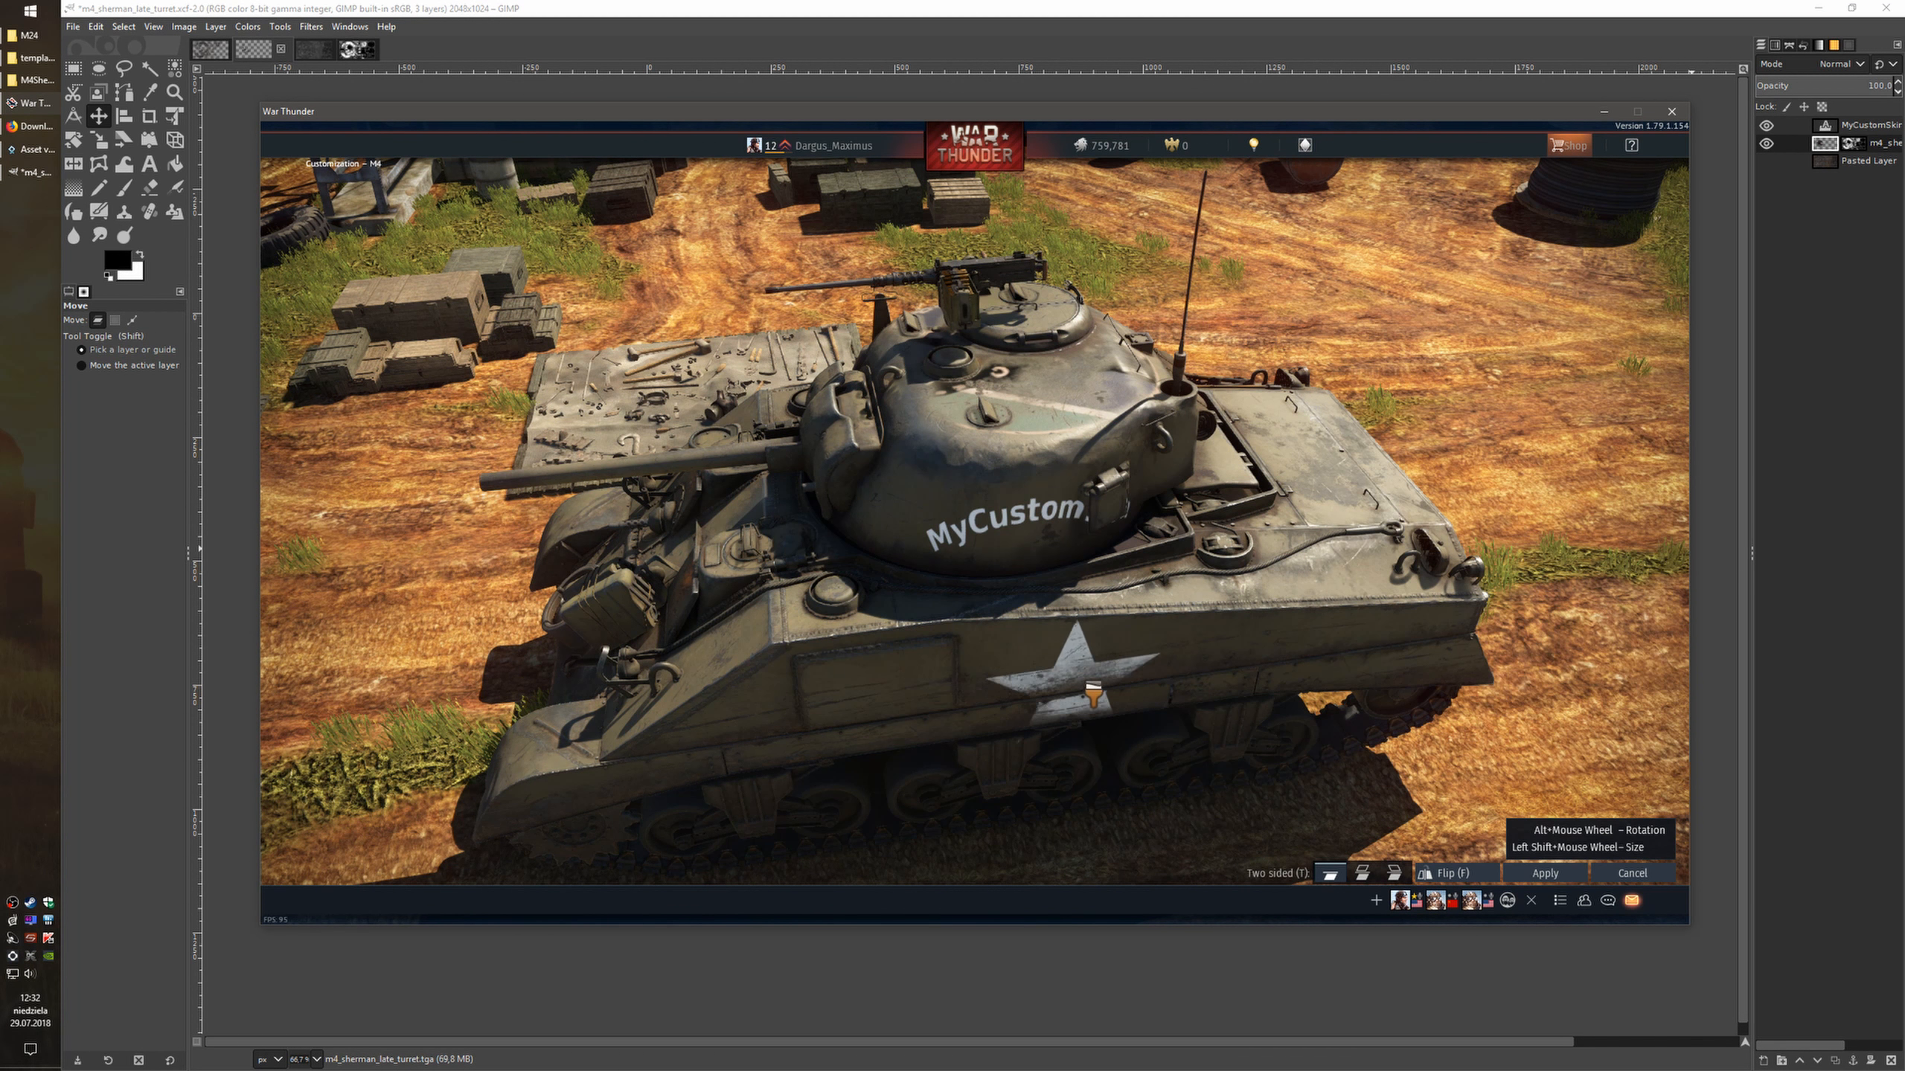
pyautogui.moveTo(1163, 687); pyautogui.dragTo(1167, 773)
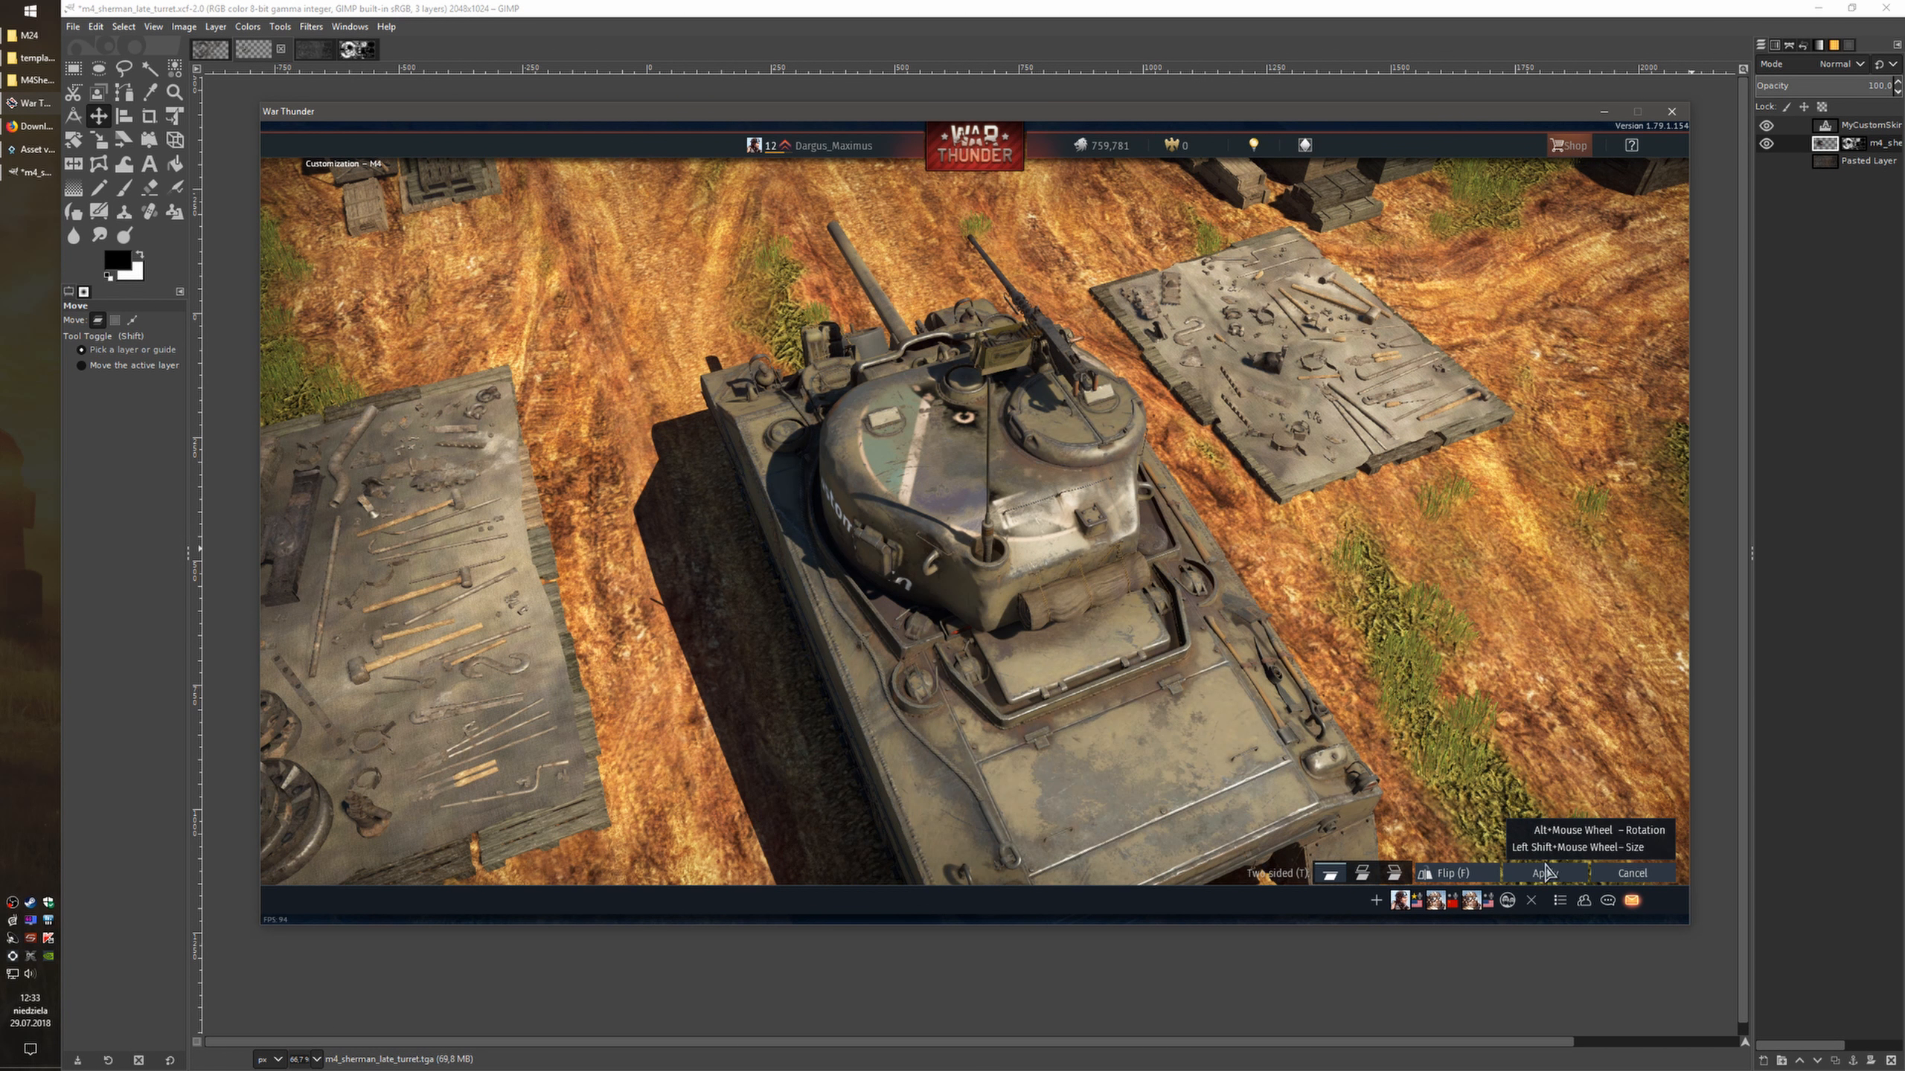
pyautogui.click(1632, 873)
# Return to GIMP, set the foreground color to 556b2f and bucket-fill the transparent area of the cat logo layer with it
pyautogui.press('super')
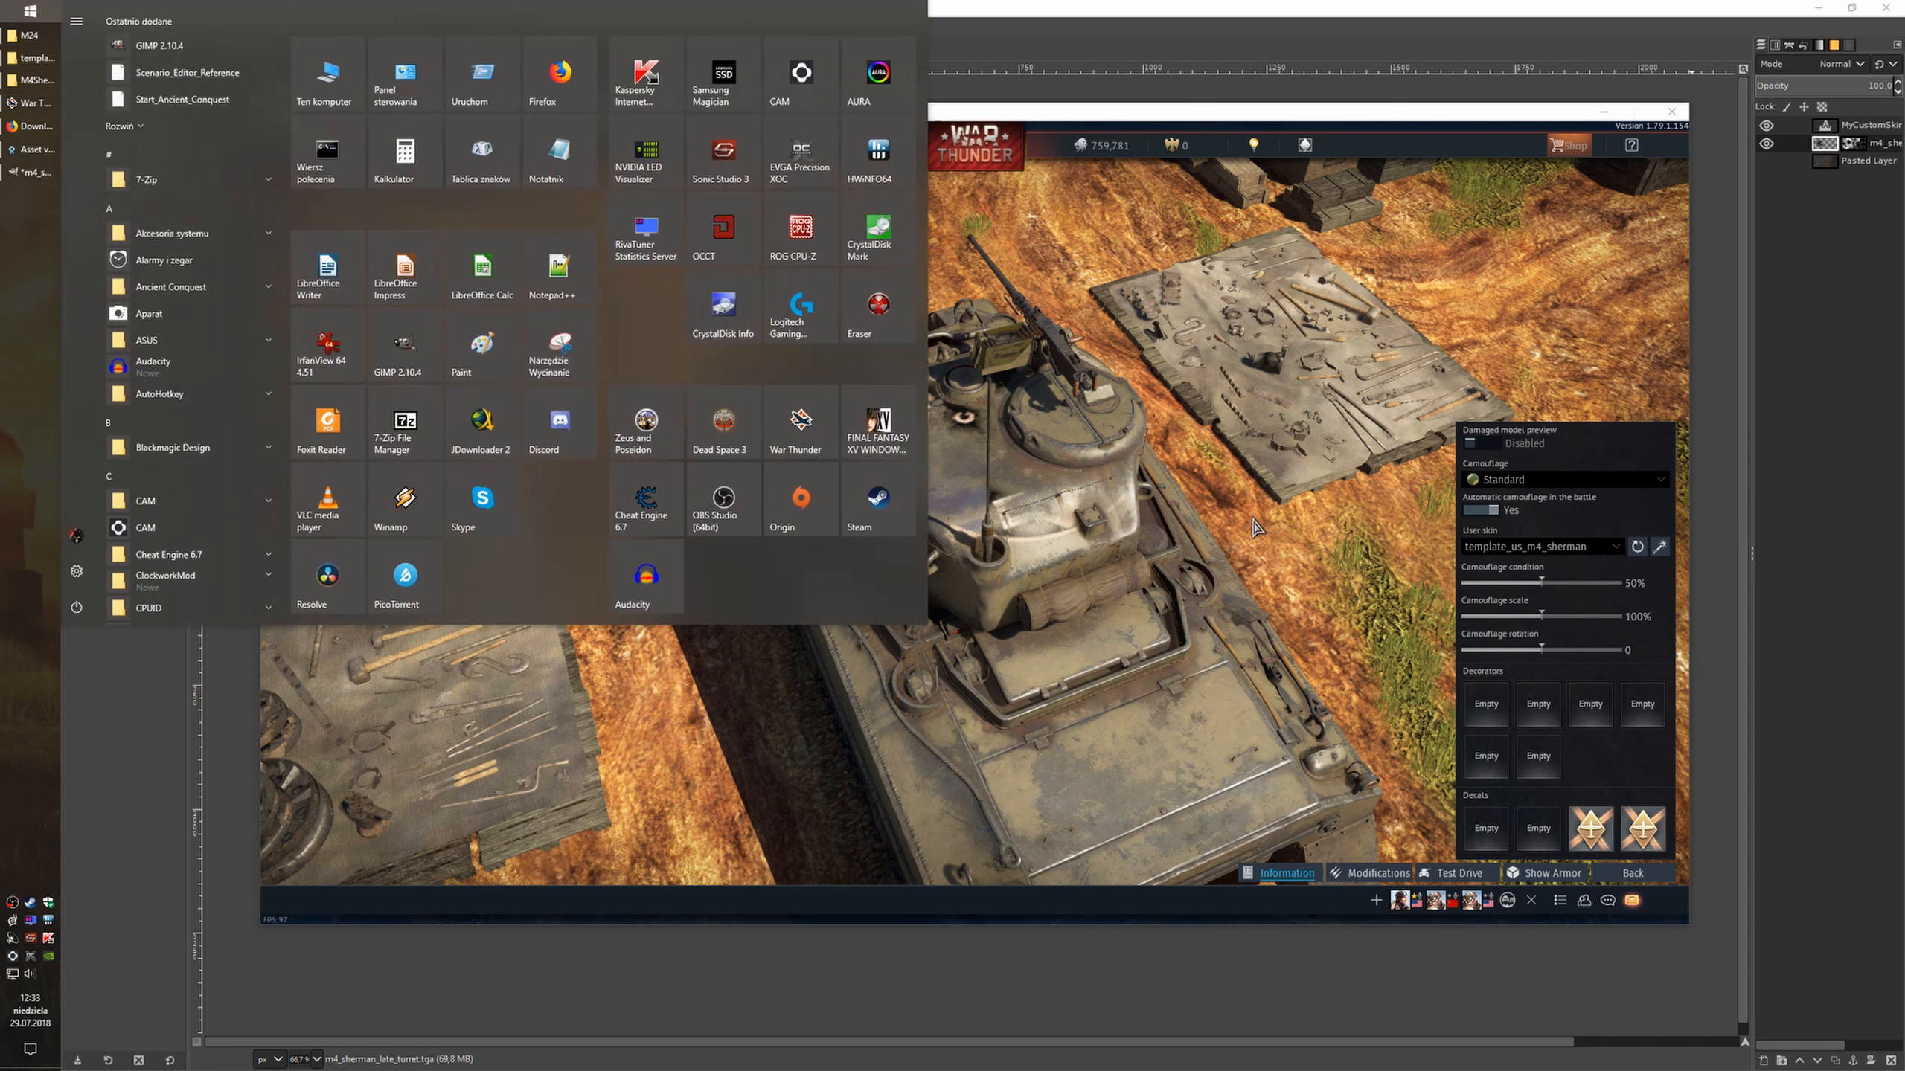
pyautogui.click(1137, 23)
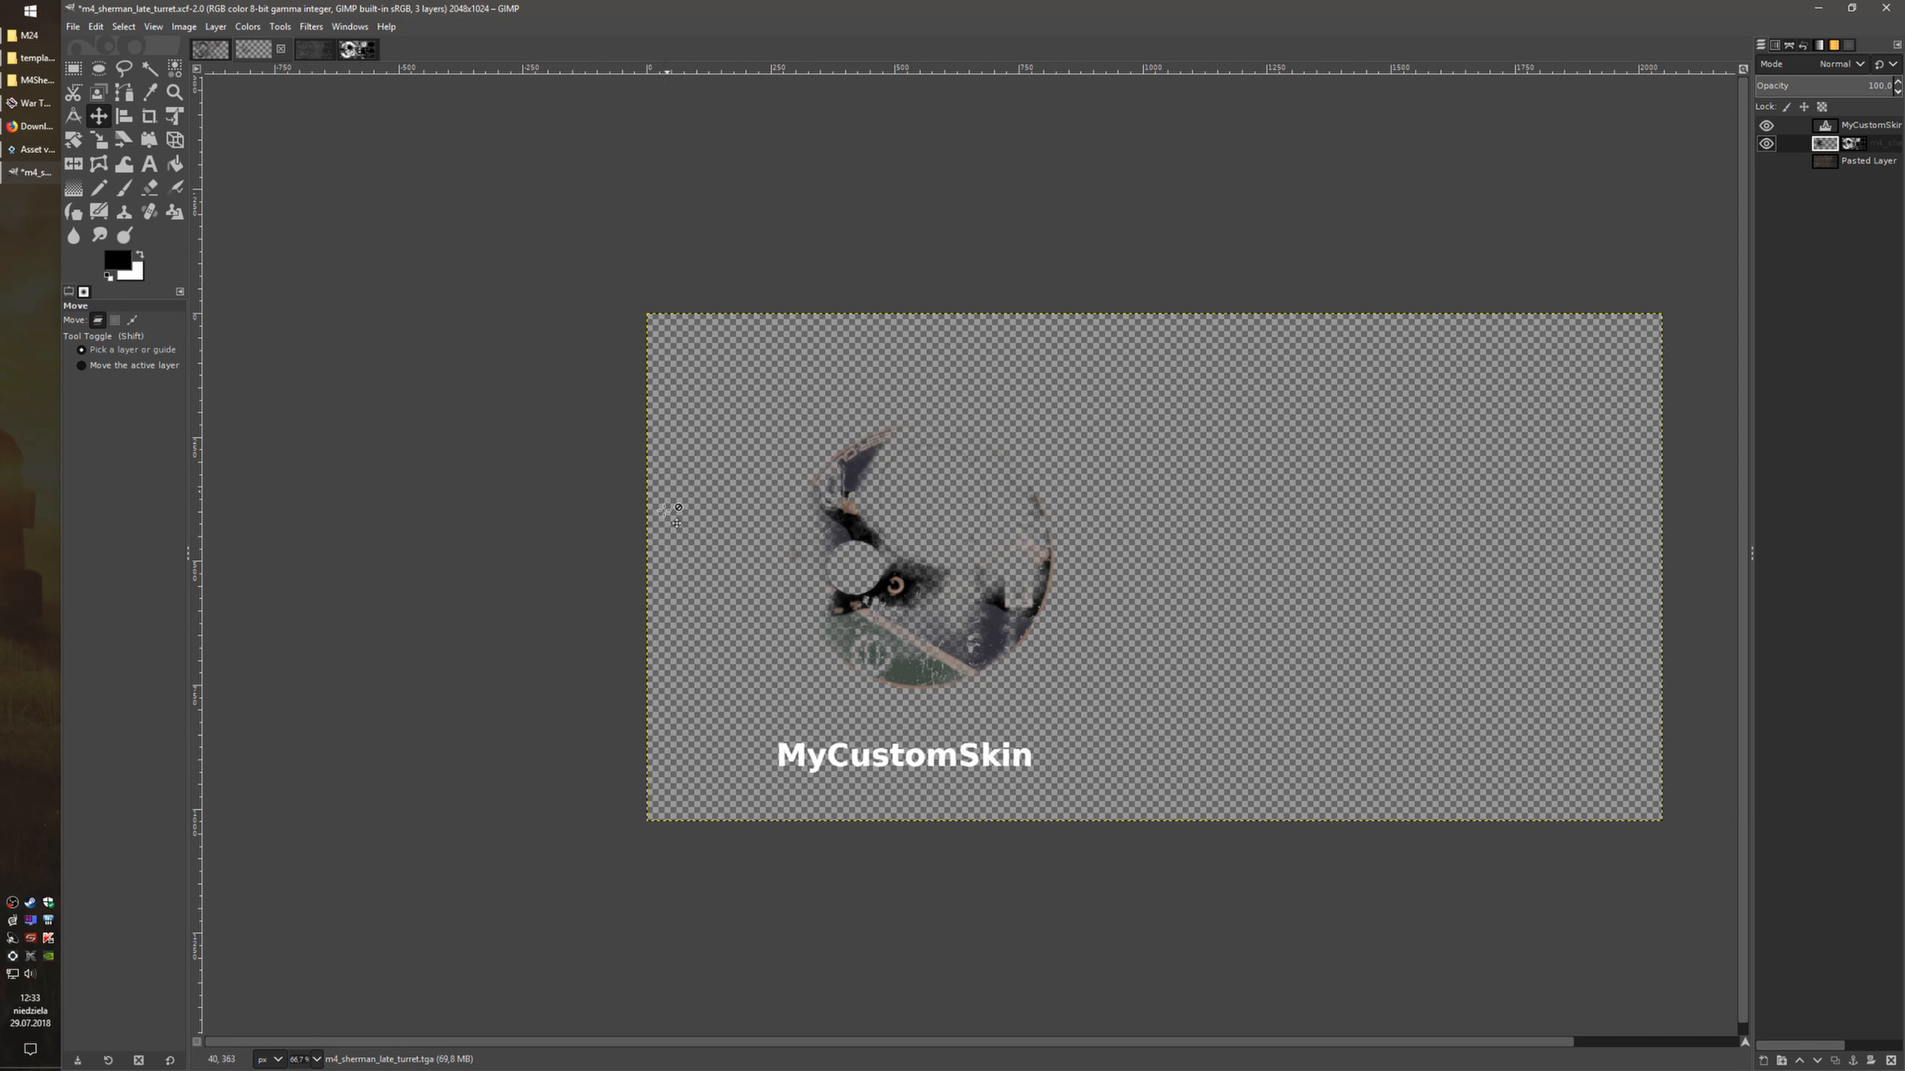
pyautogui.click(117, 264)
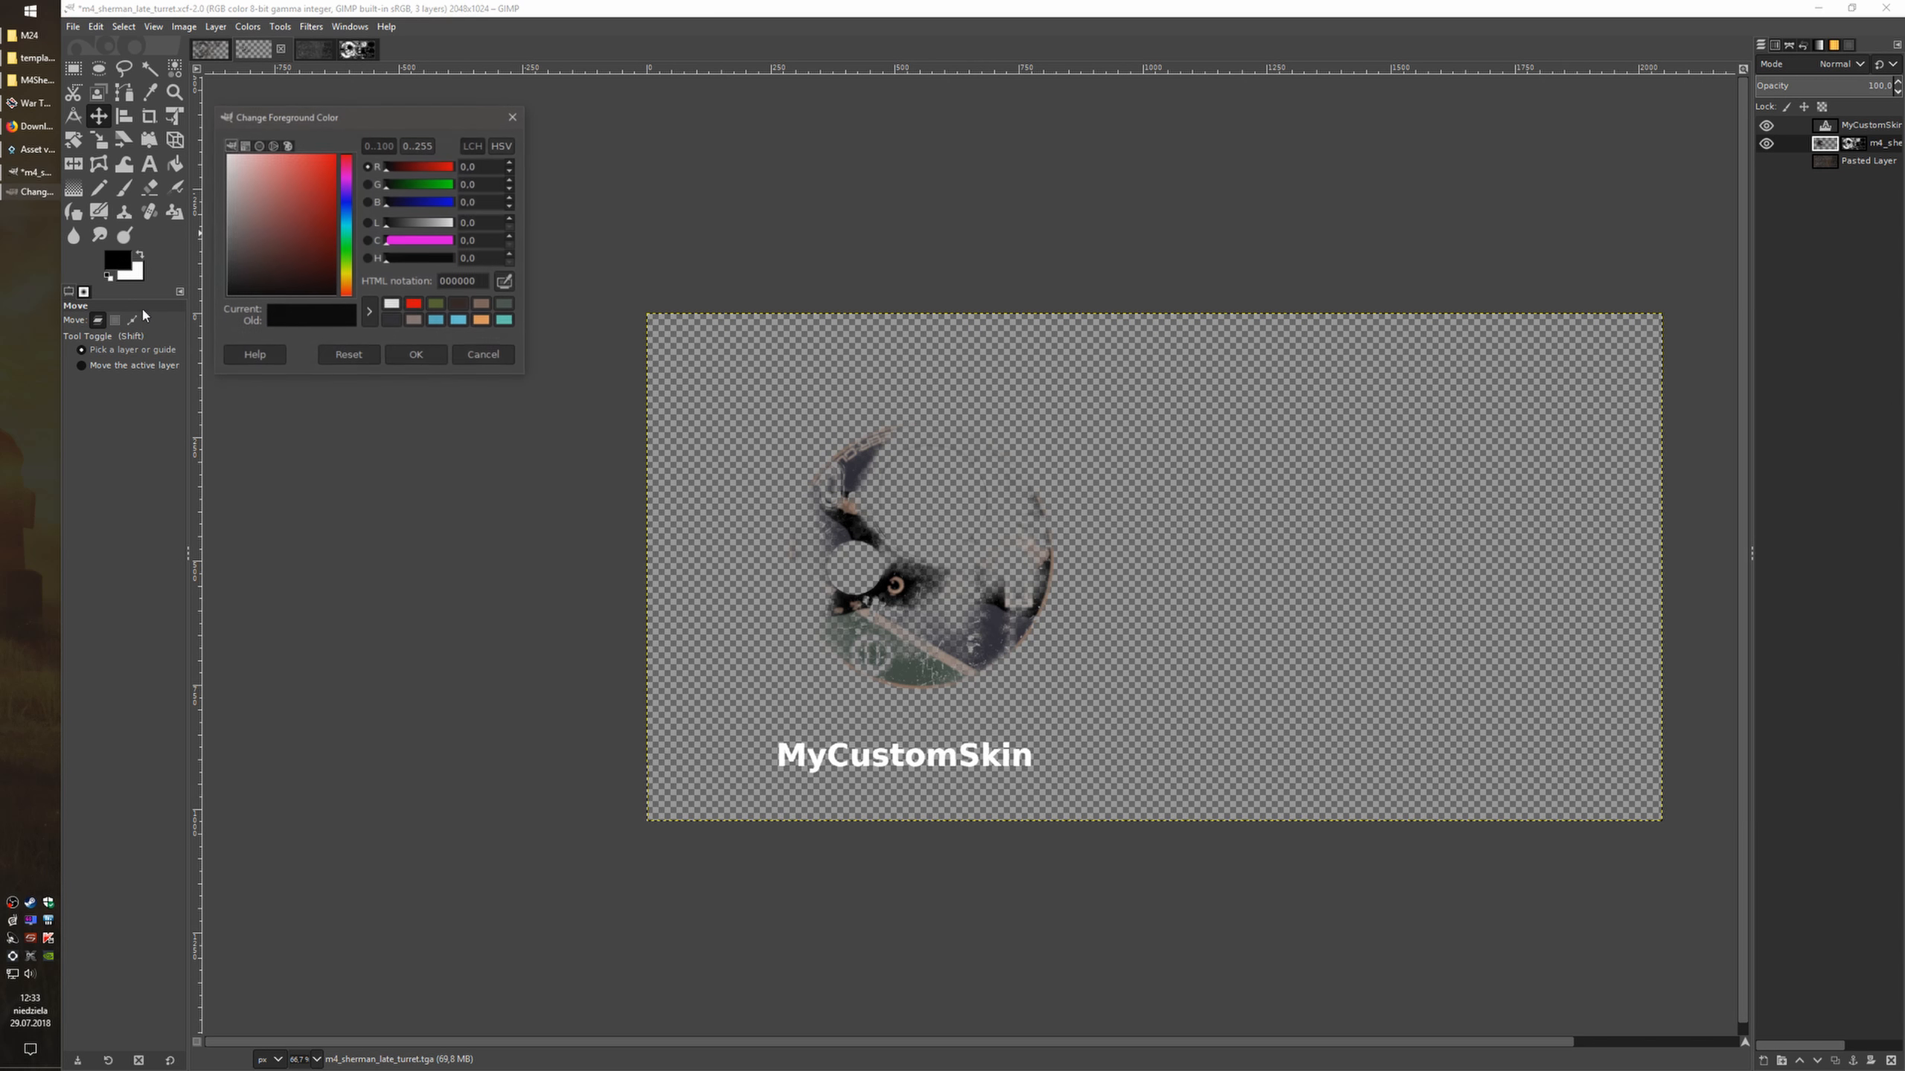
pyautogui.click(436, 305)
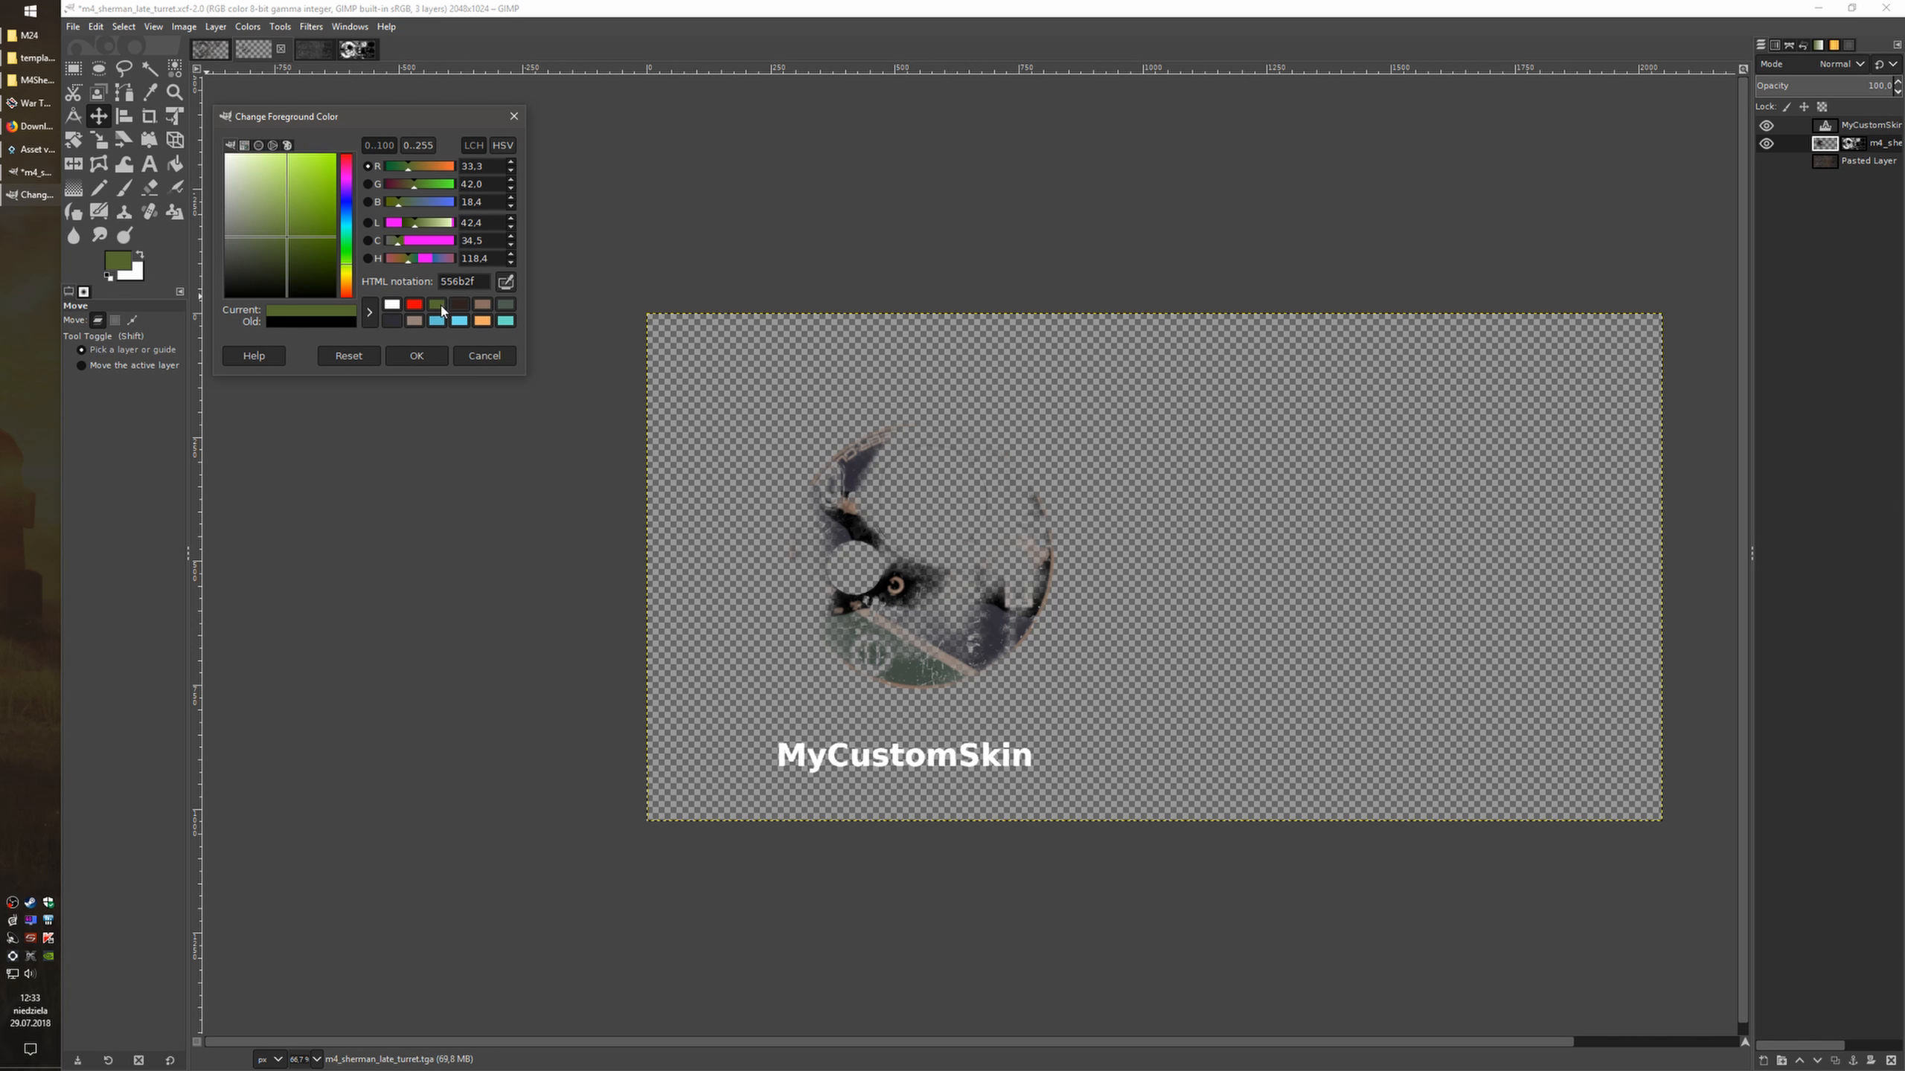
pyautogui.click(415, 357)
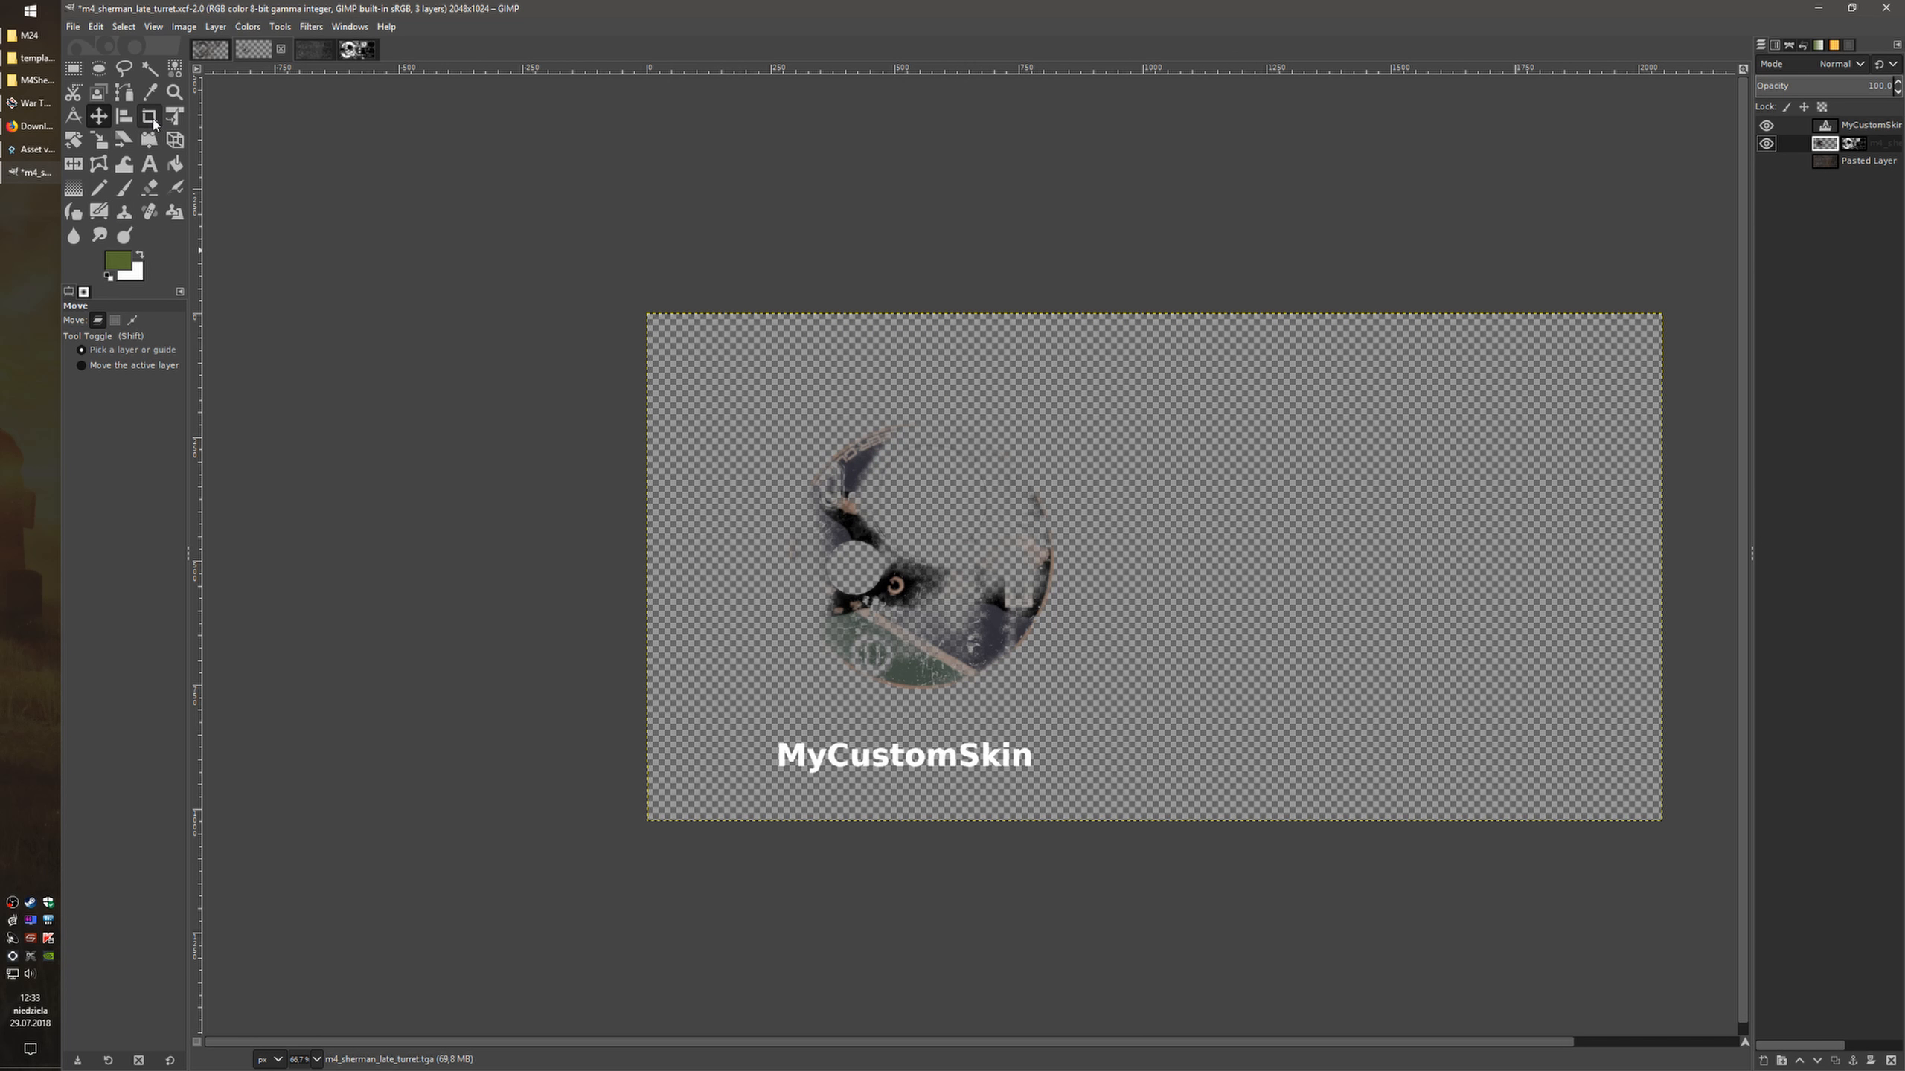
pyautogui.click(175, 164)
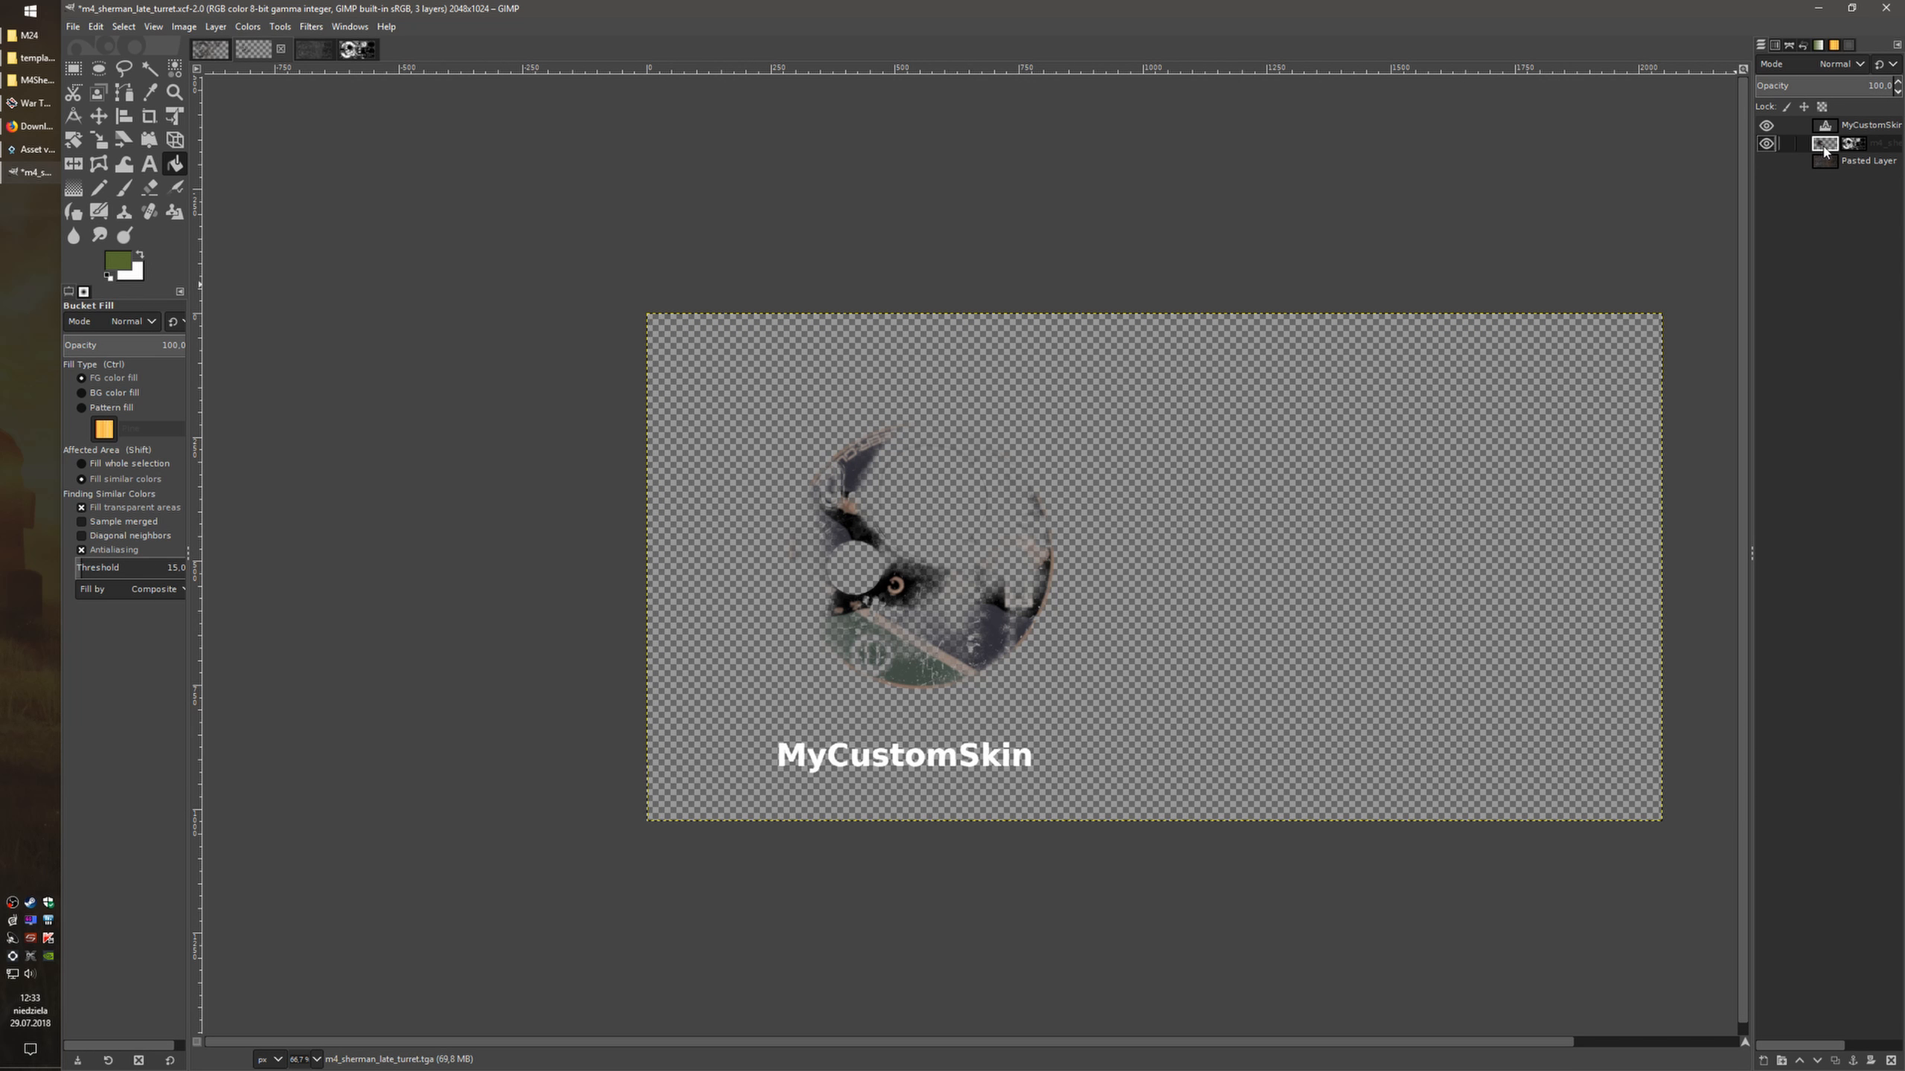
pyautogui.click(1393, 510)
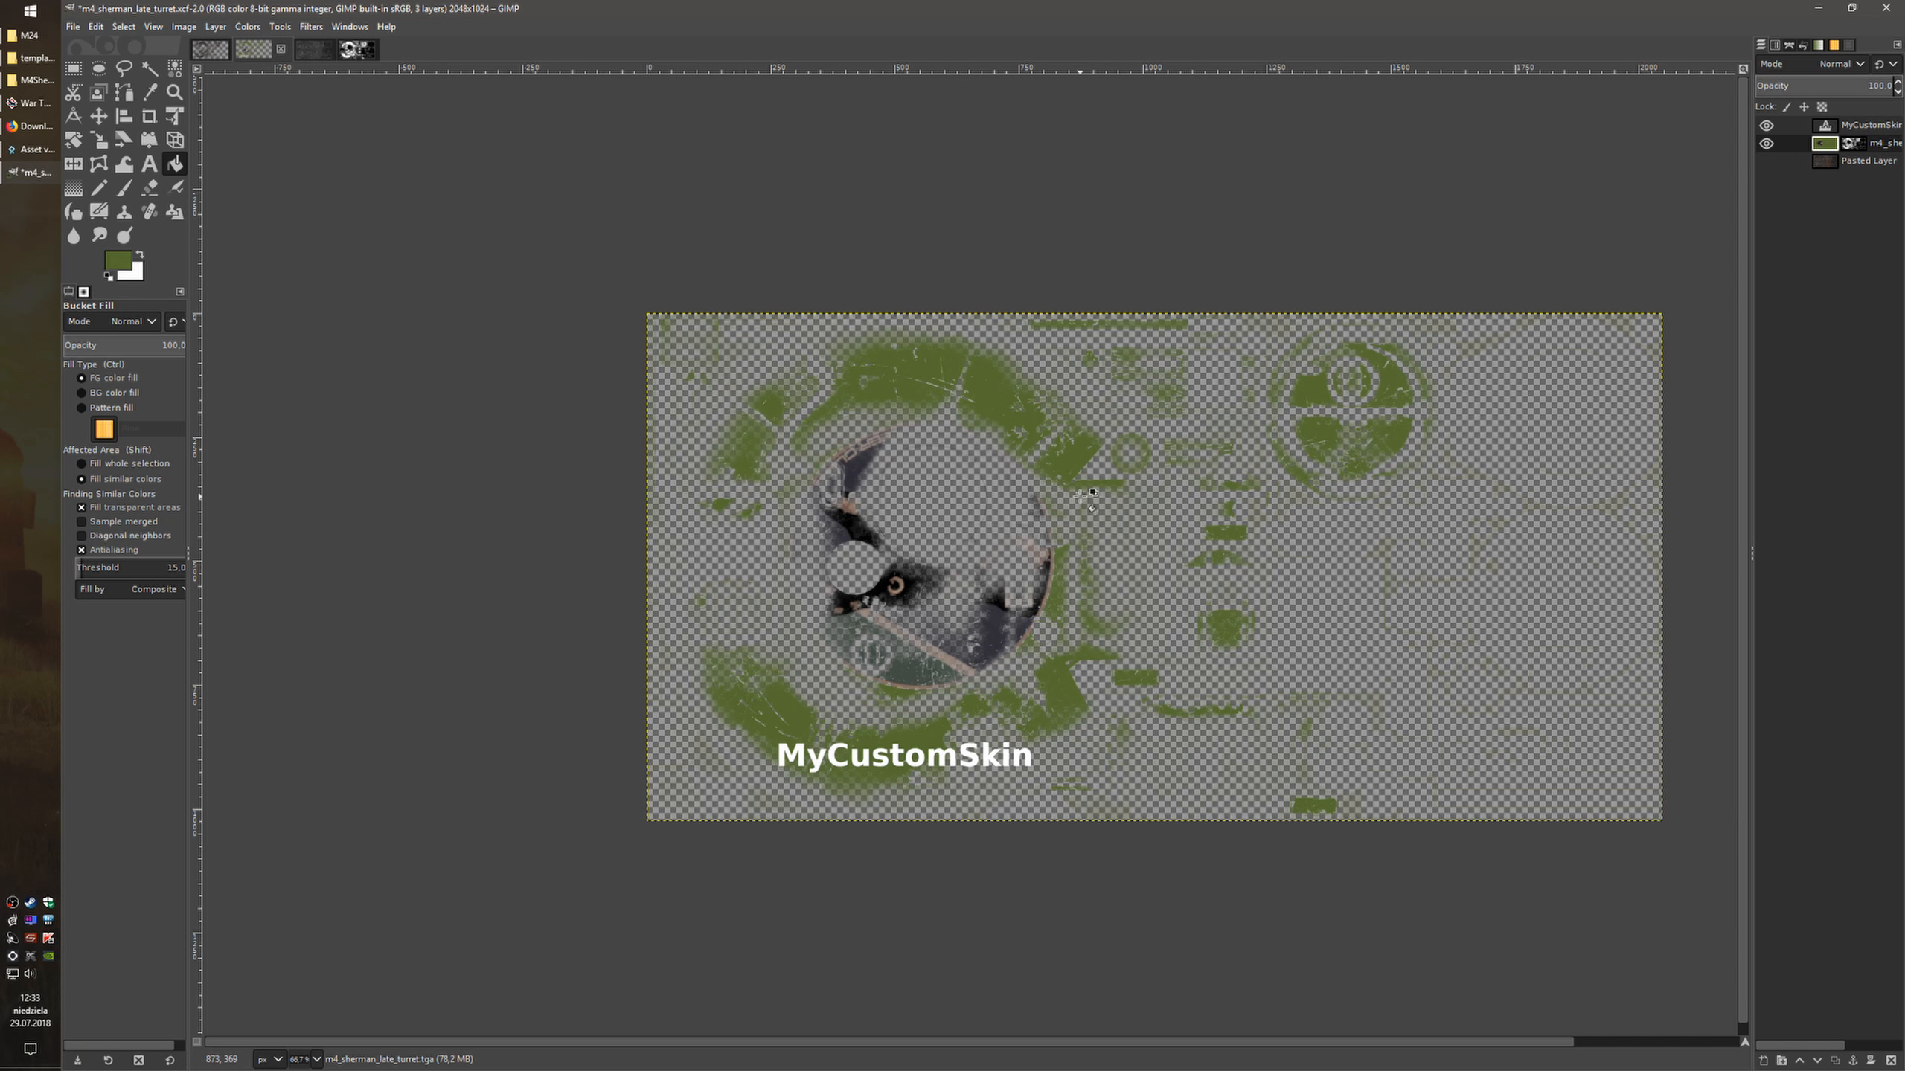
# Make the logo layer's mask active and export the green-filled turret texture to m4_sherman_late_turret_mod.tga again
pyautogui.rightClick(1174, 556)
pyautogui.press('Escape')
pyautogui.click(1854, 143)
pyautogui.click(74, 27)
pyautogui.click(173, 243)
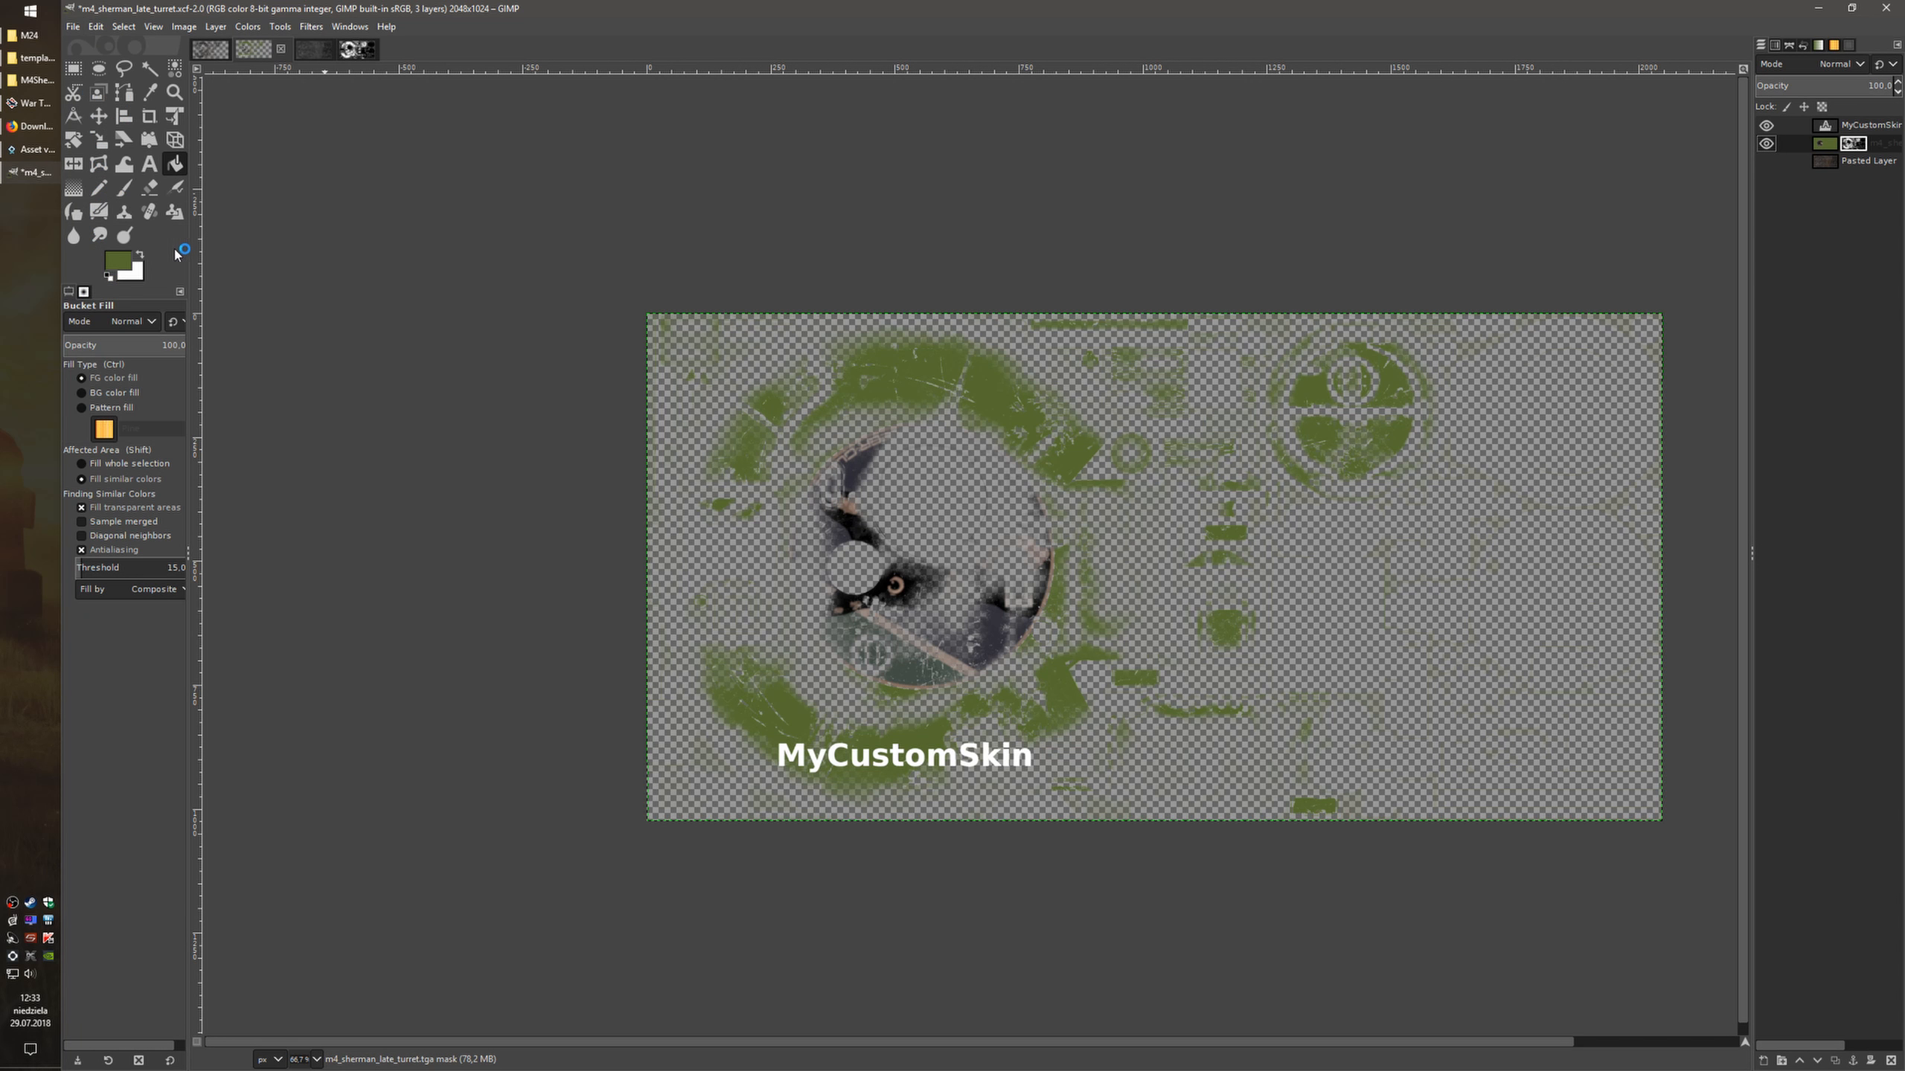
# Switch to War Thunder, reload the user skin, inspect the green turret and pick the circled white star decal for comparison
pyautogui.click(34, 105)
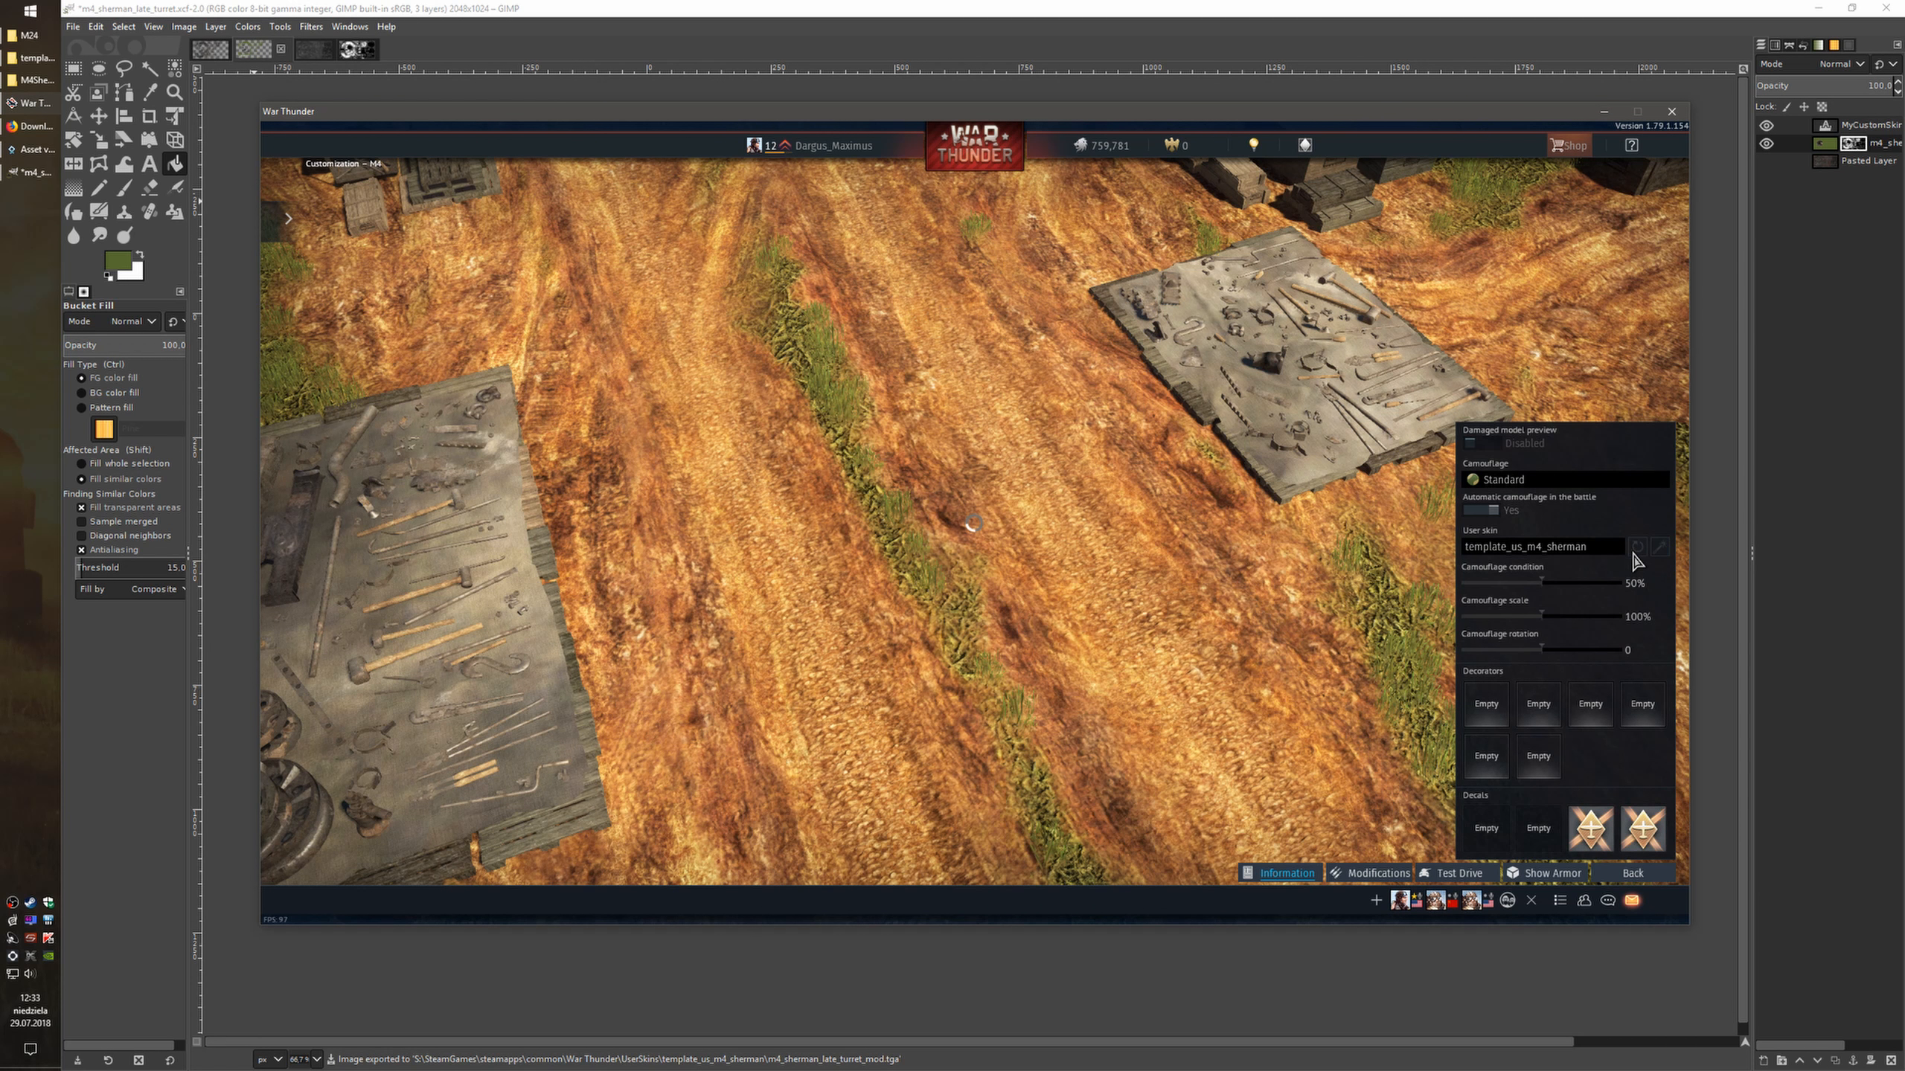
pyautogui.moveTo(926, 605); pyautogui.dragTo(1050, 601)
pyautogui.click(1541, 831)
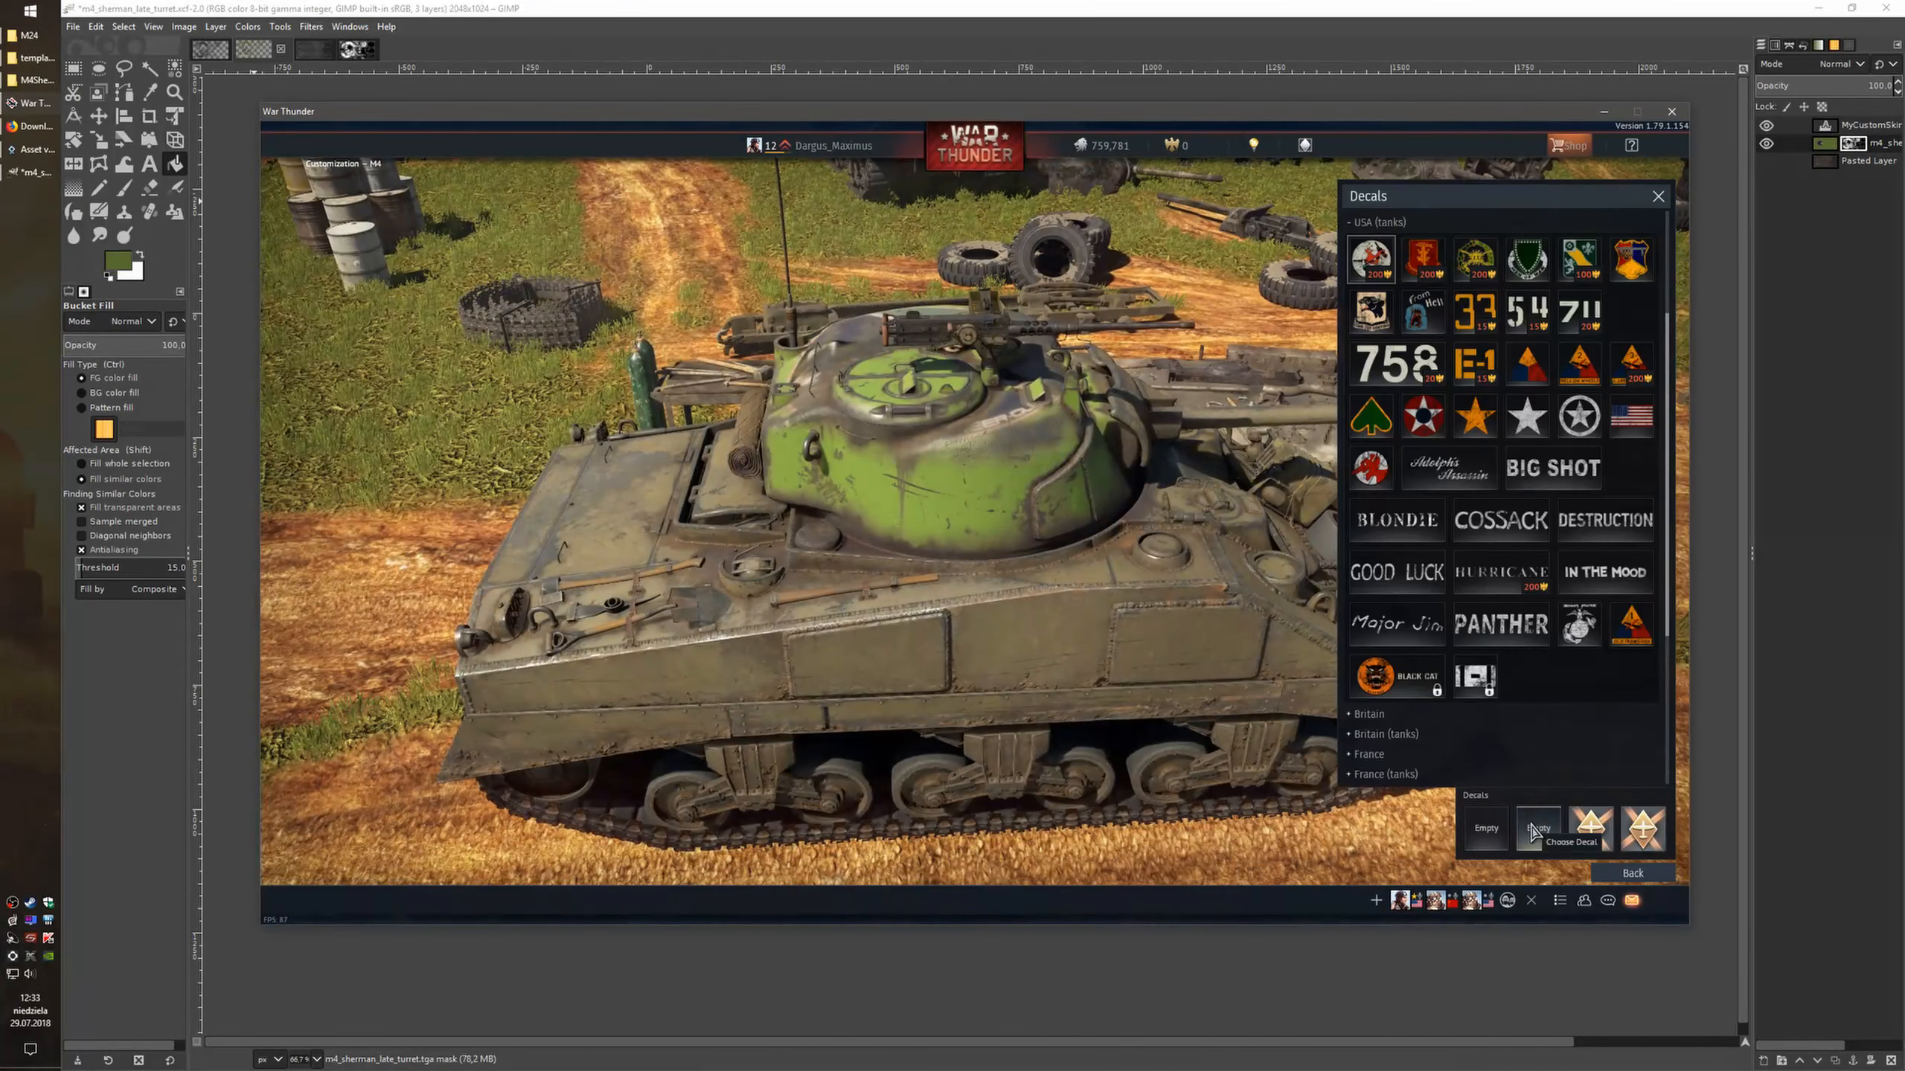
pyautogui.click(1579, 420)
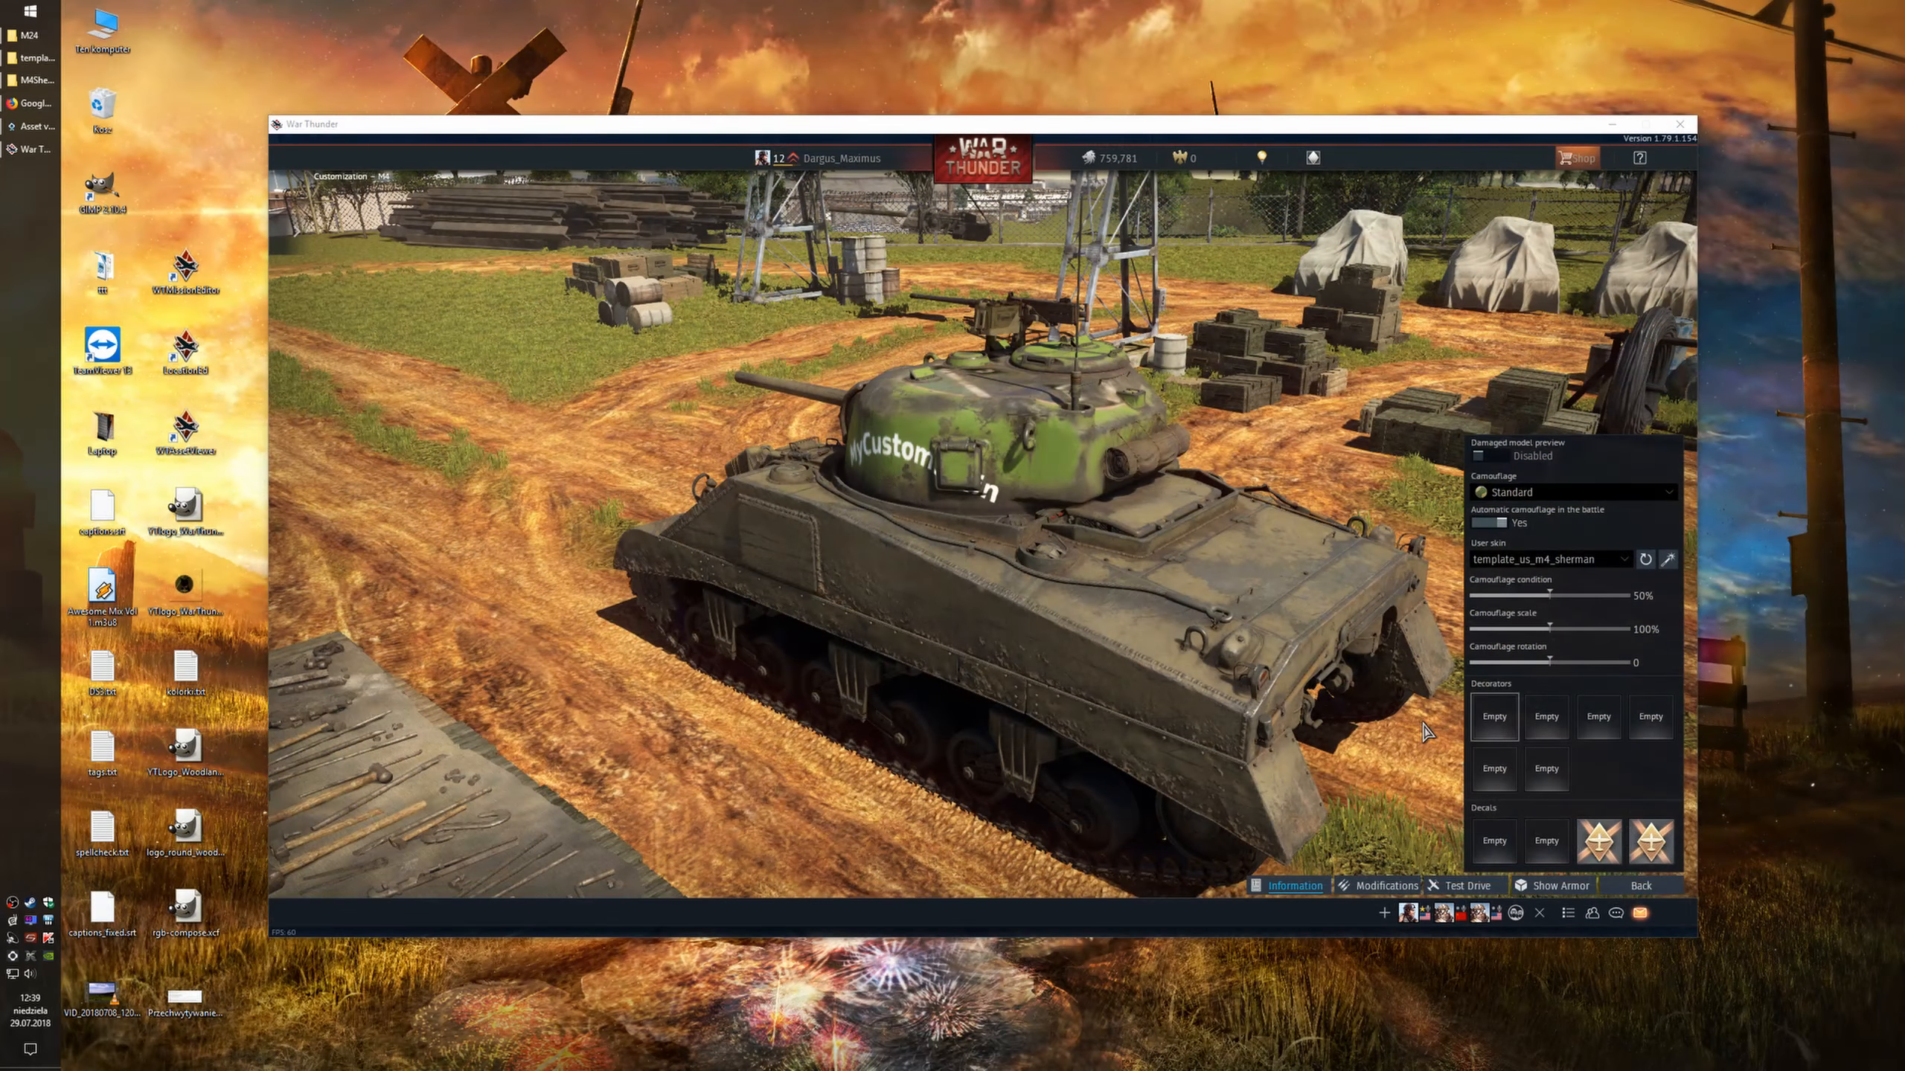
# Inspect the green turret skin from several sides and create the M4's user skin sample files in the game folder
pyautogui.moveTo(1363, 675); pyautogui.dragTo(991, 384)
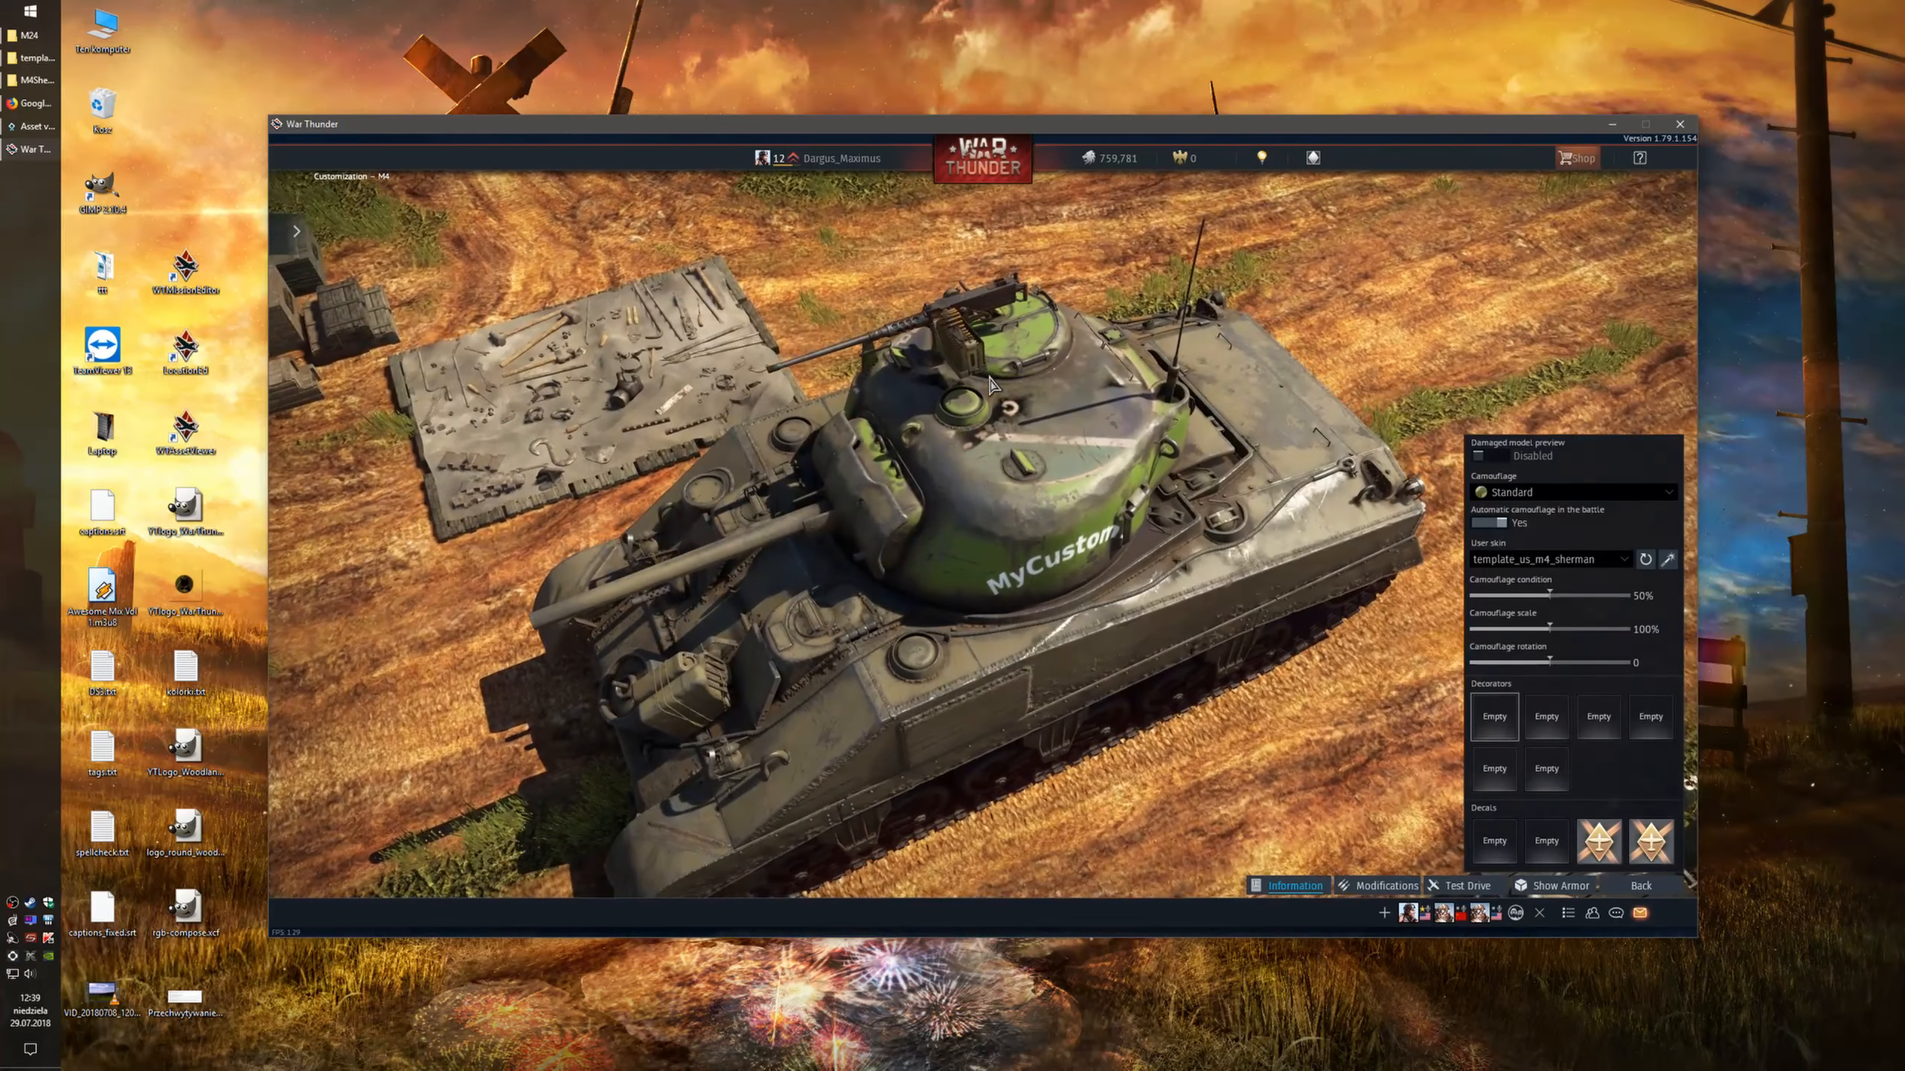
pyautogui.moveTo(762, 537); pyautogui.dragTo(954, 651)
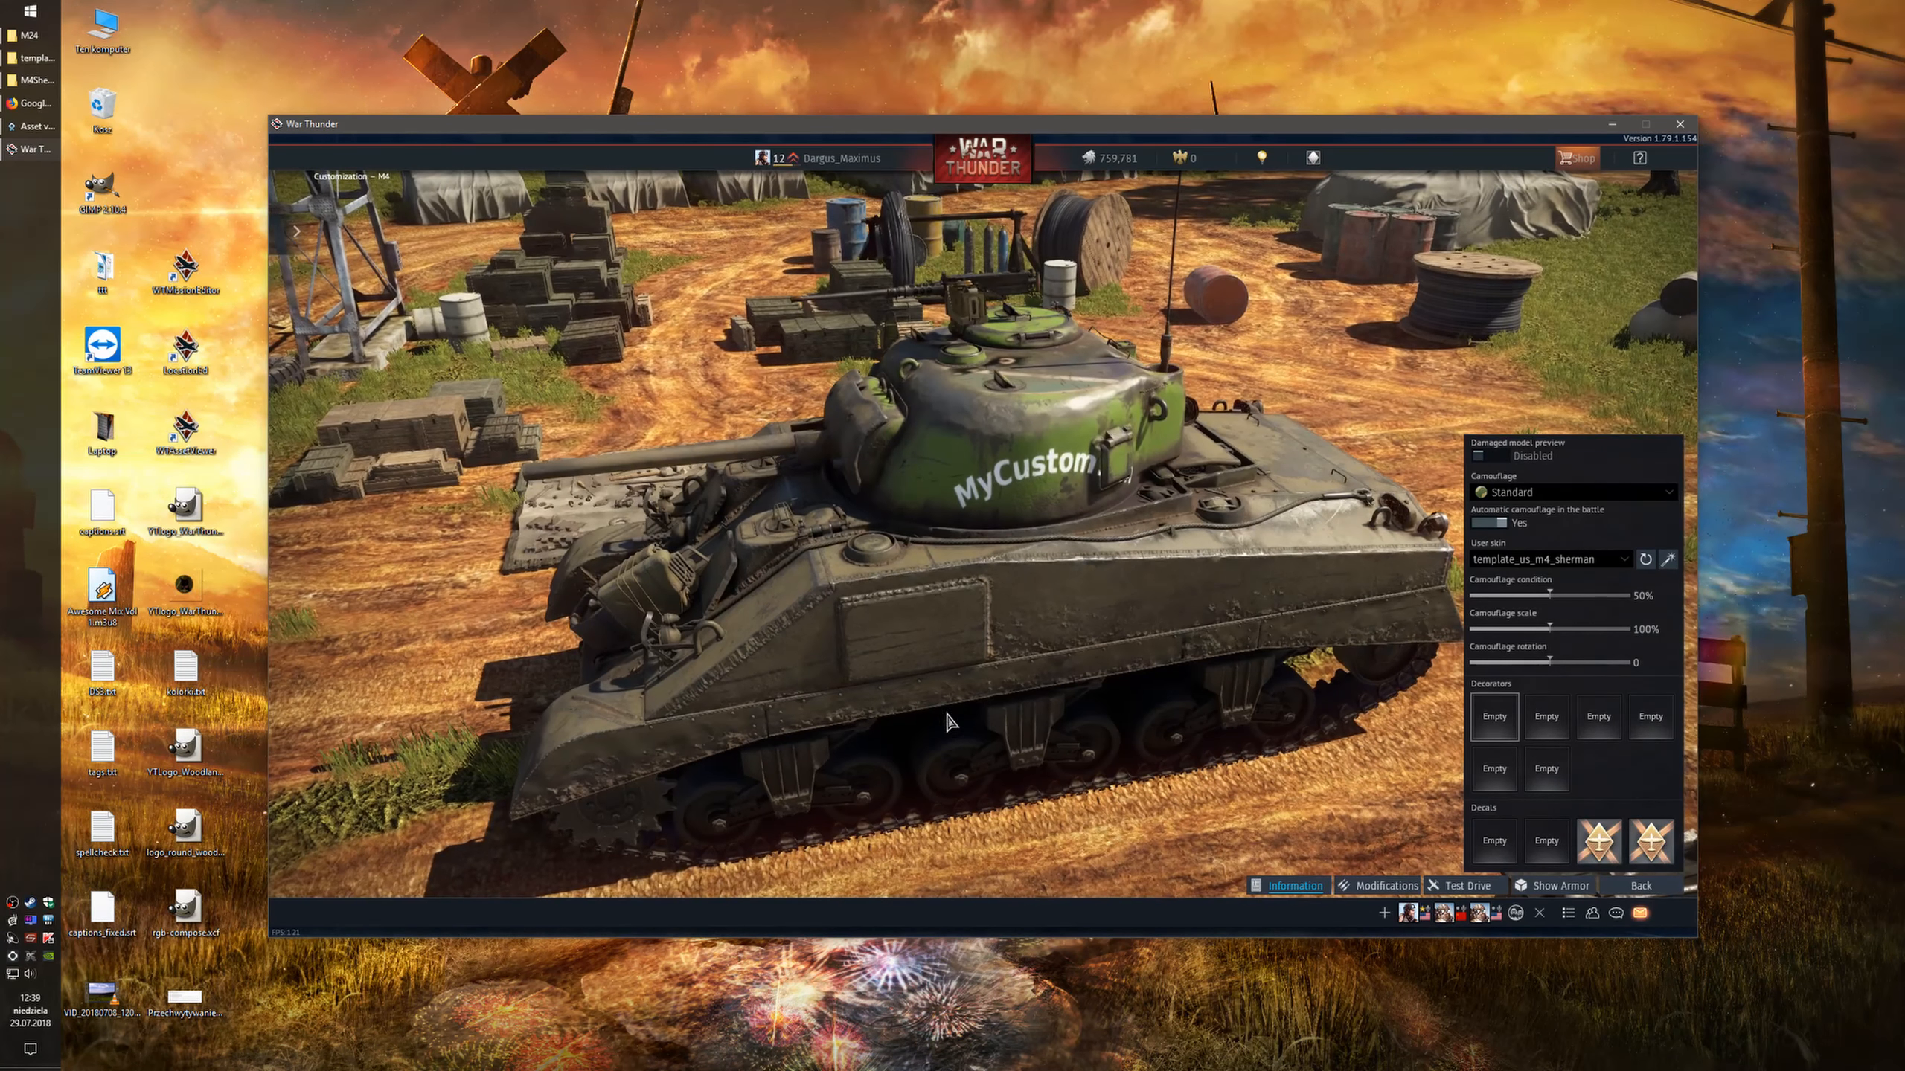
pyautogui.moveTo(1222, 666)
pyautogui.mouseDown()
pyautogui.moveTo(1126, 648)
pyautogui.moveTo(1227, 674)
pyautogui.mouseUp()
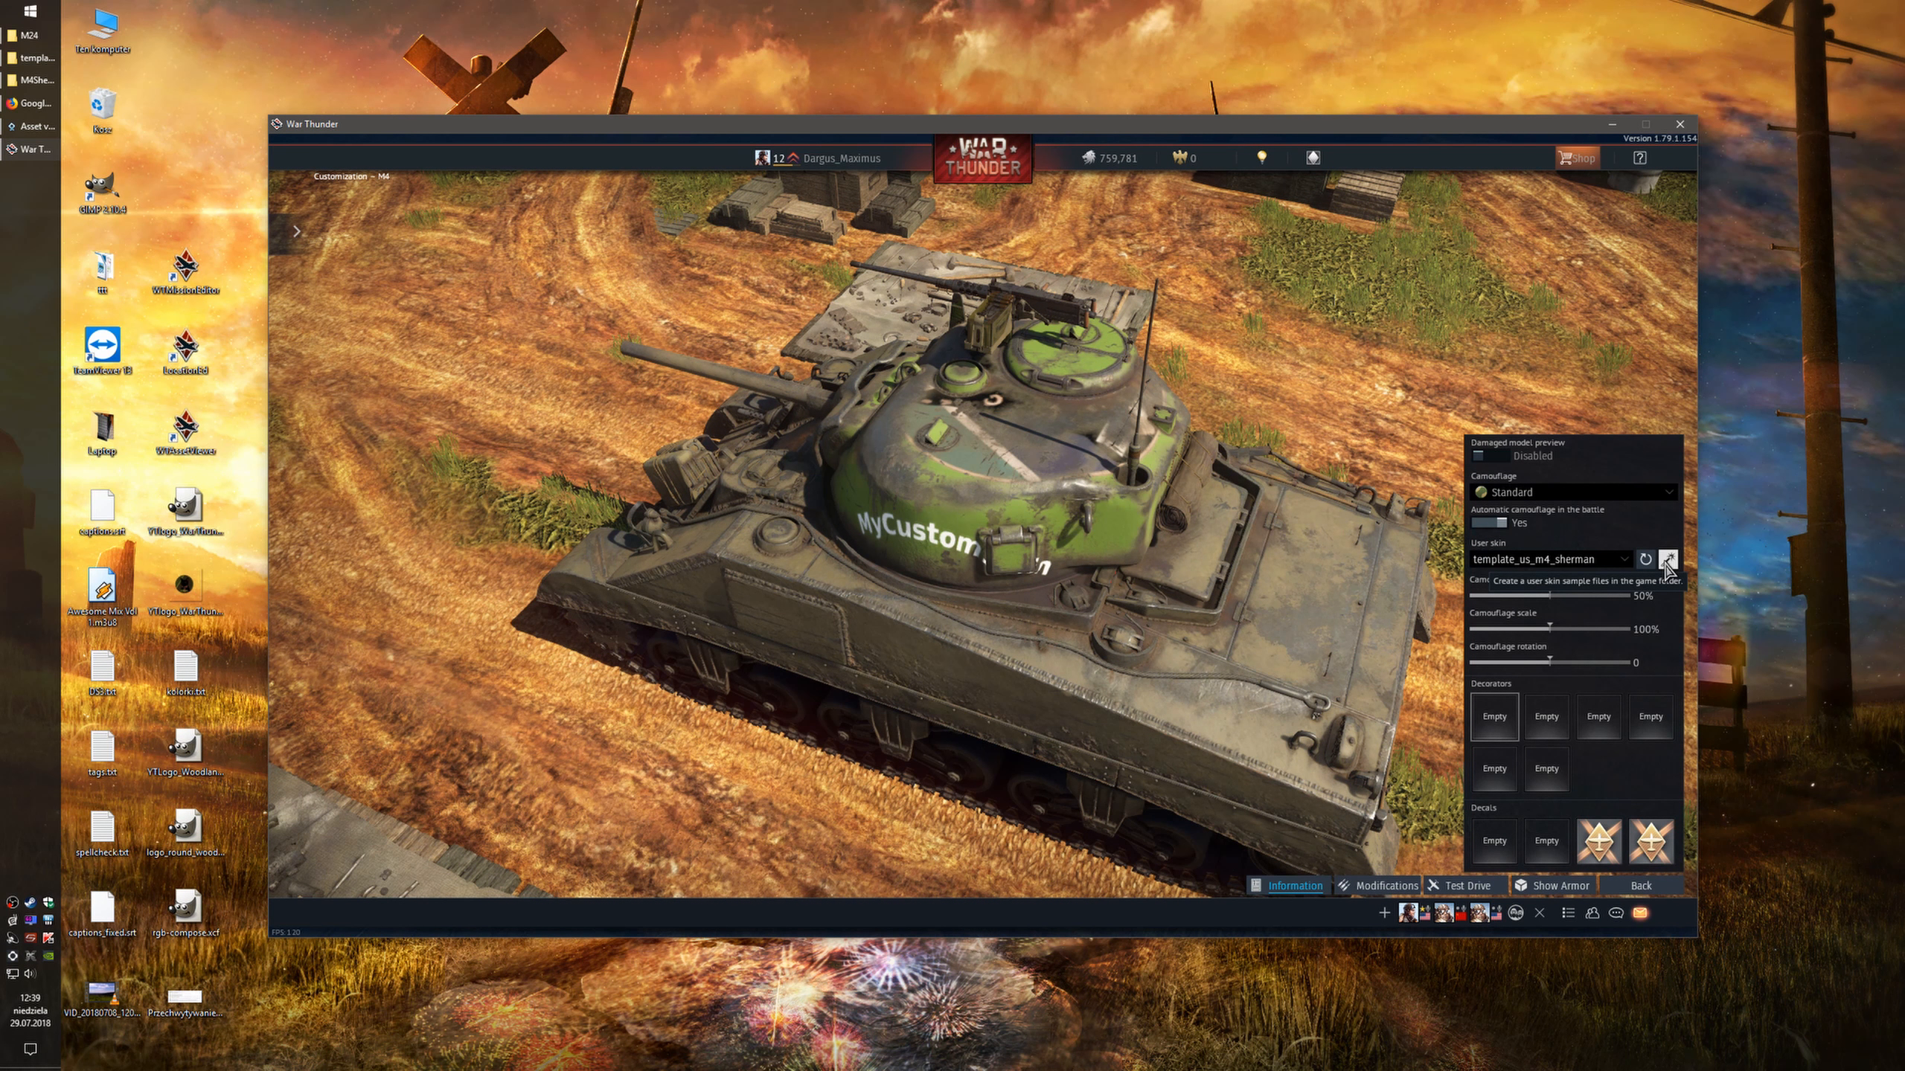
pyautogui.click(1666, 561)
pyautogui.click(982, 598)
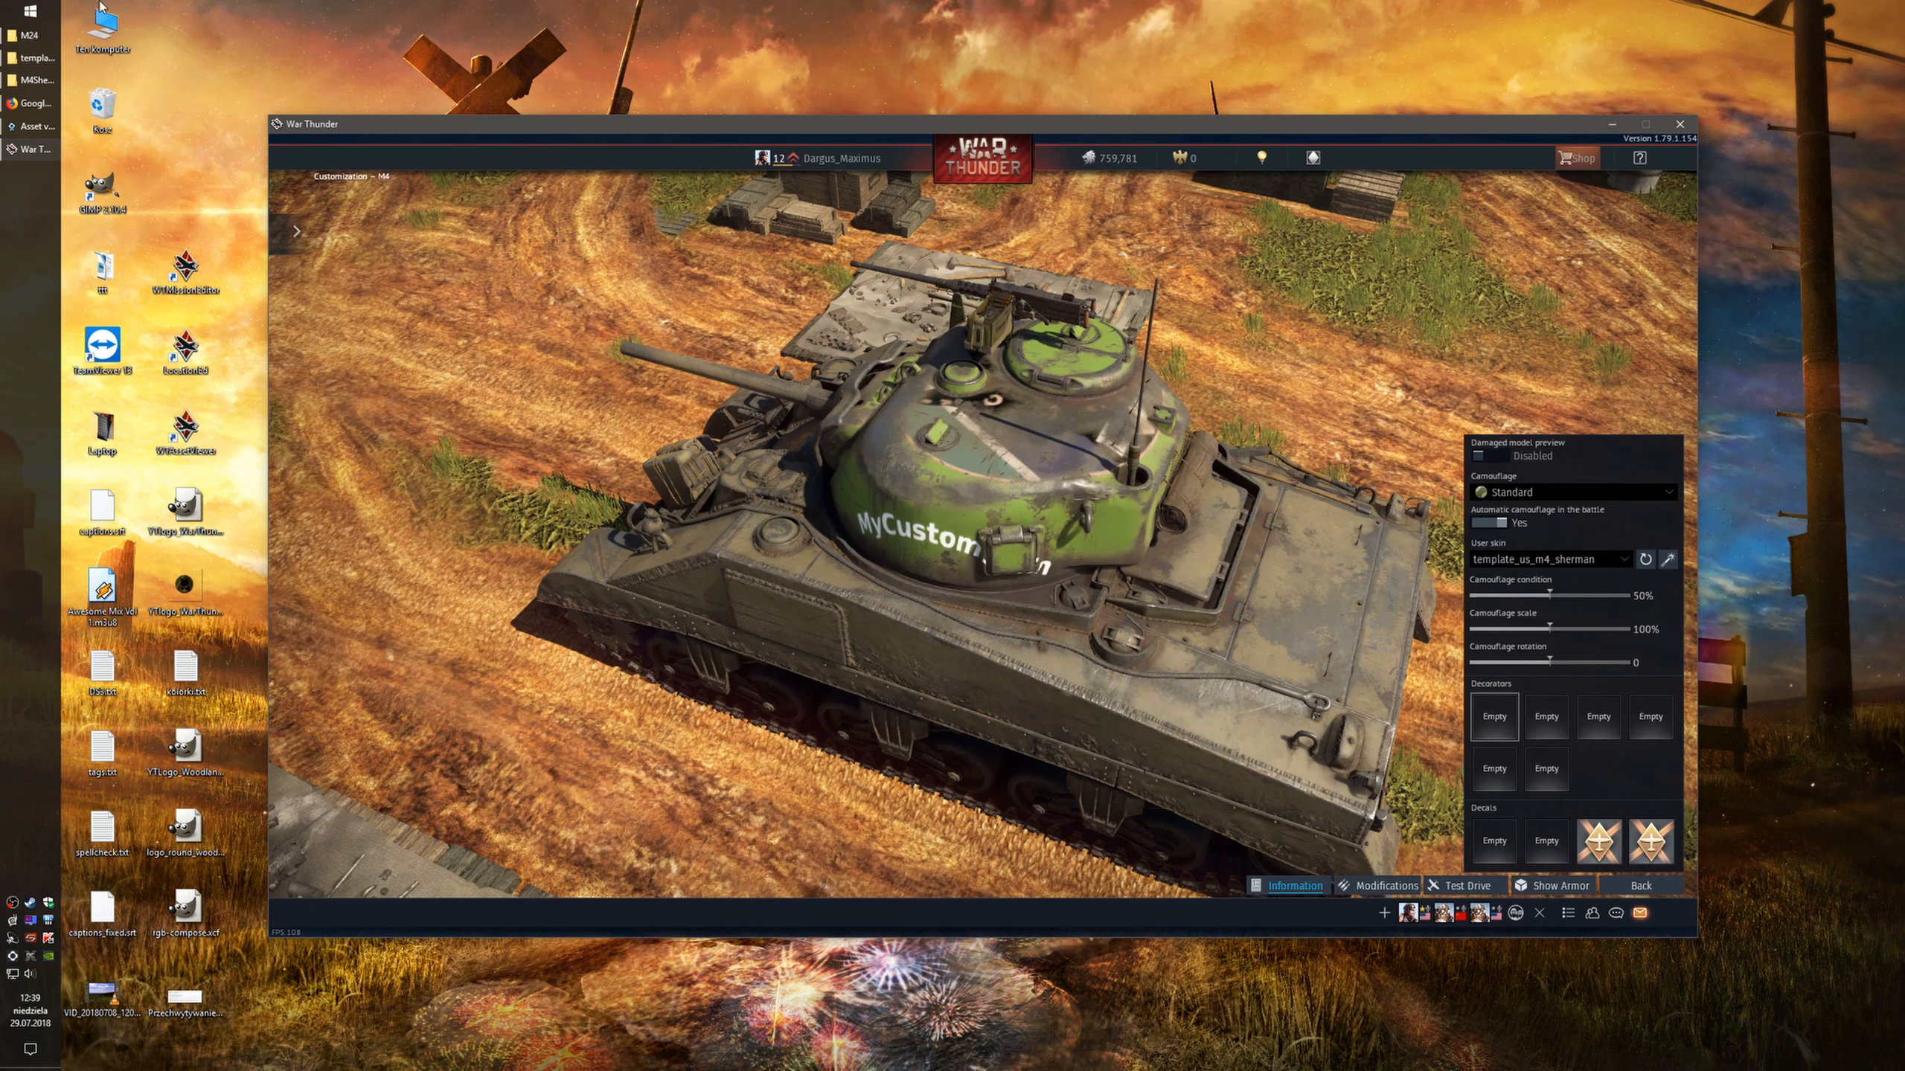
# Switch to the template_us_m4_sherman folder in File Explorer and select m4_sherman_late_body.tga
pyautogui.click(30, 81)
pyautogui.click(29, 58)
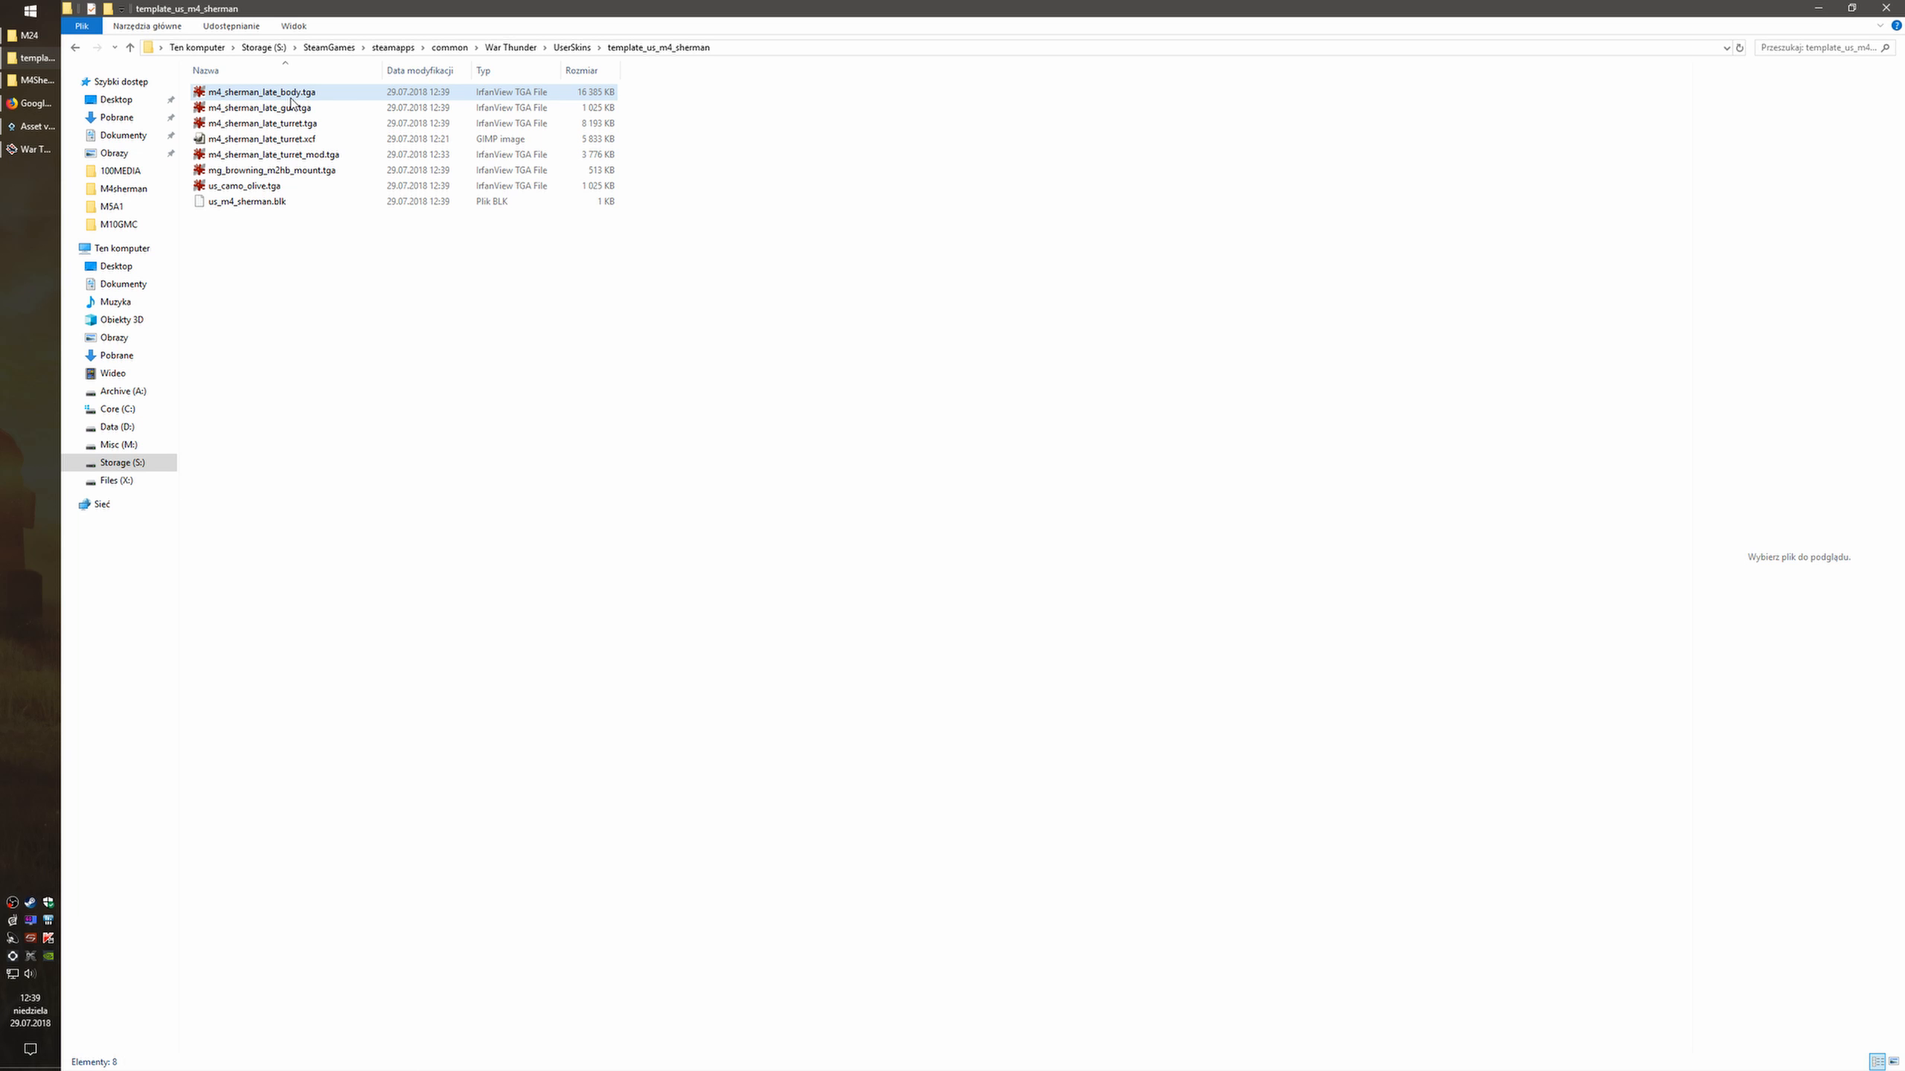
pyautogui.click(283, 102)
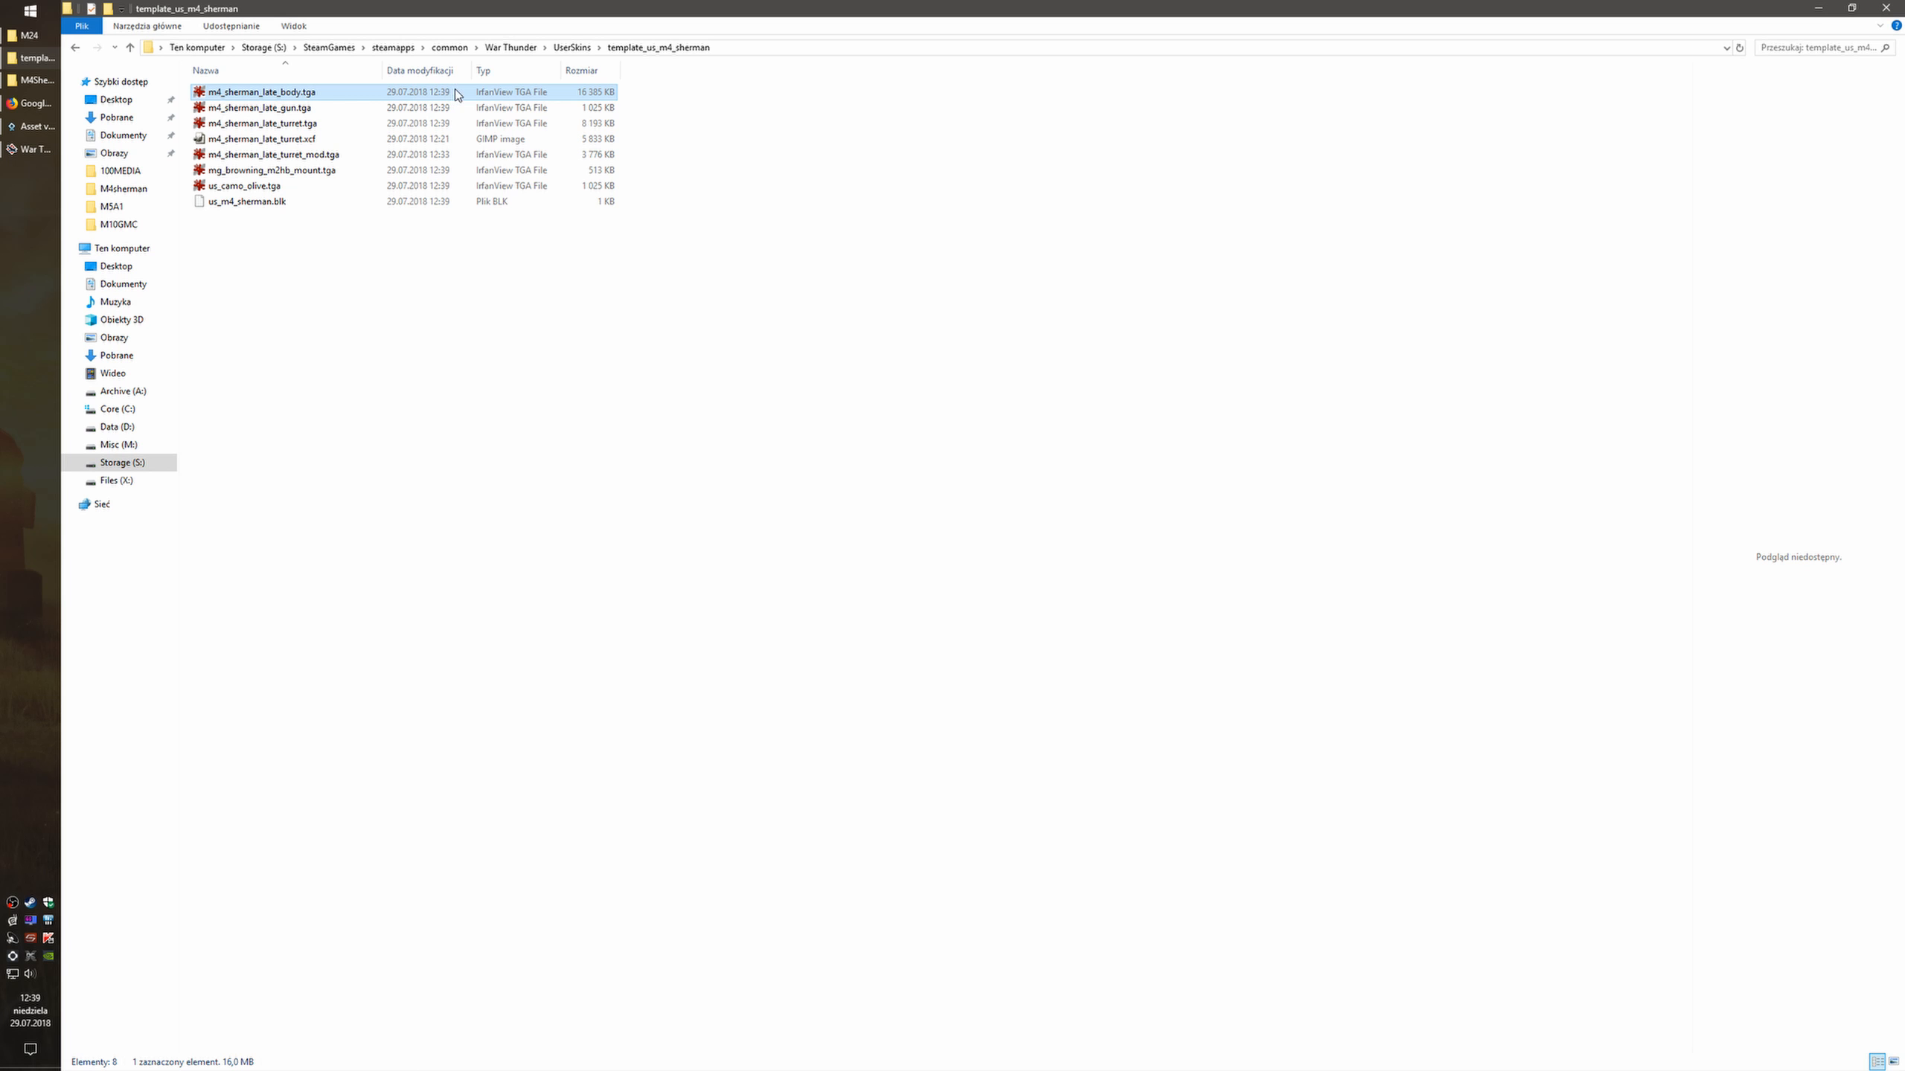
# Open us_m4_sherman.blk from the template folder in Notepad++ and move its window closer to the file list
pyautogui.click(375, 109)
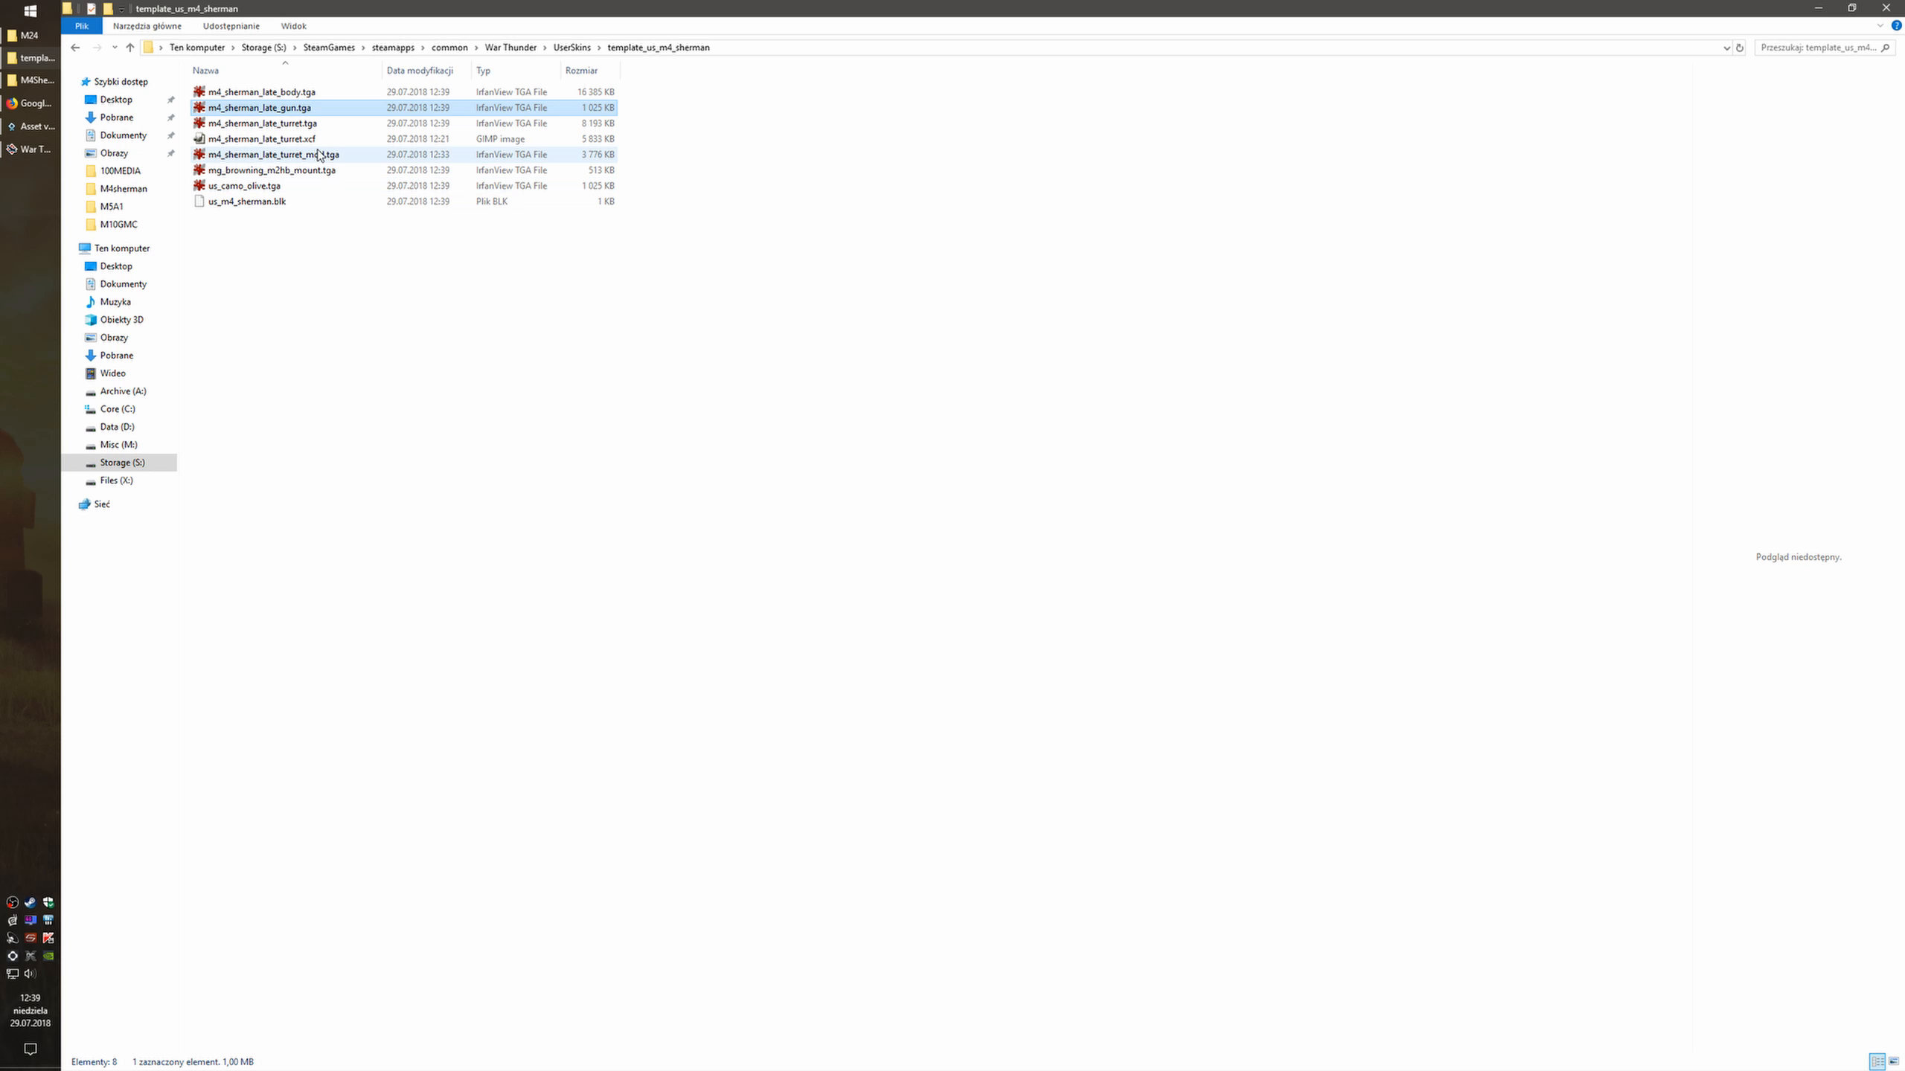
pyautogui.click(308, 123)
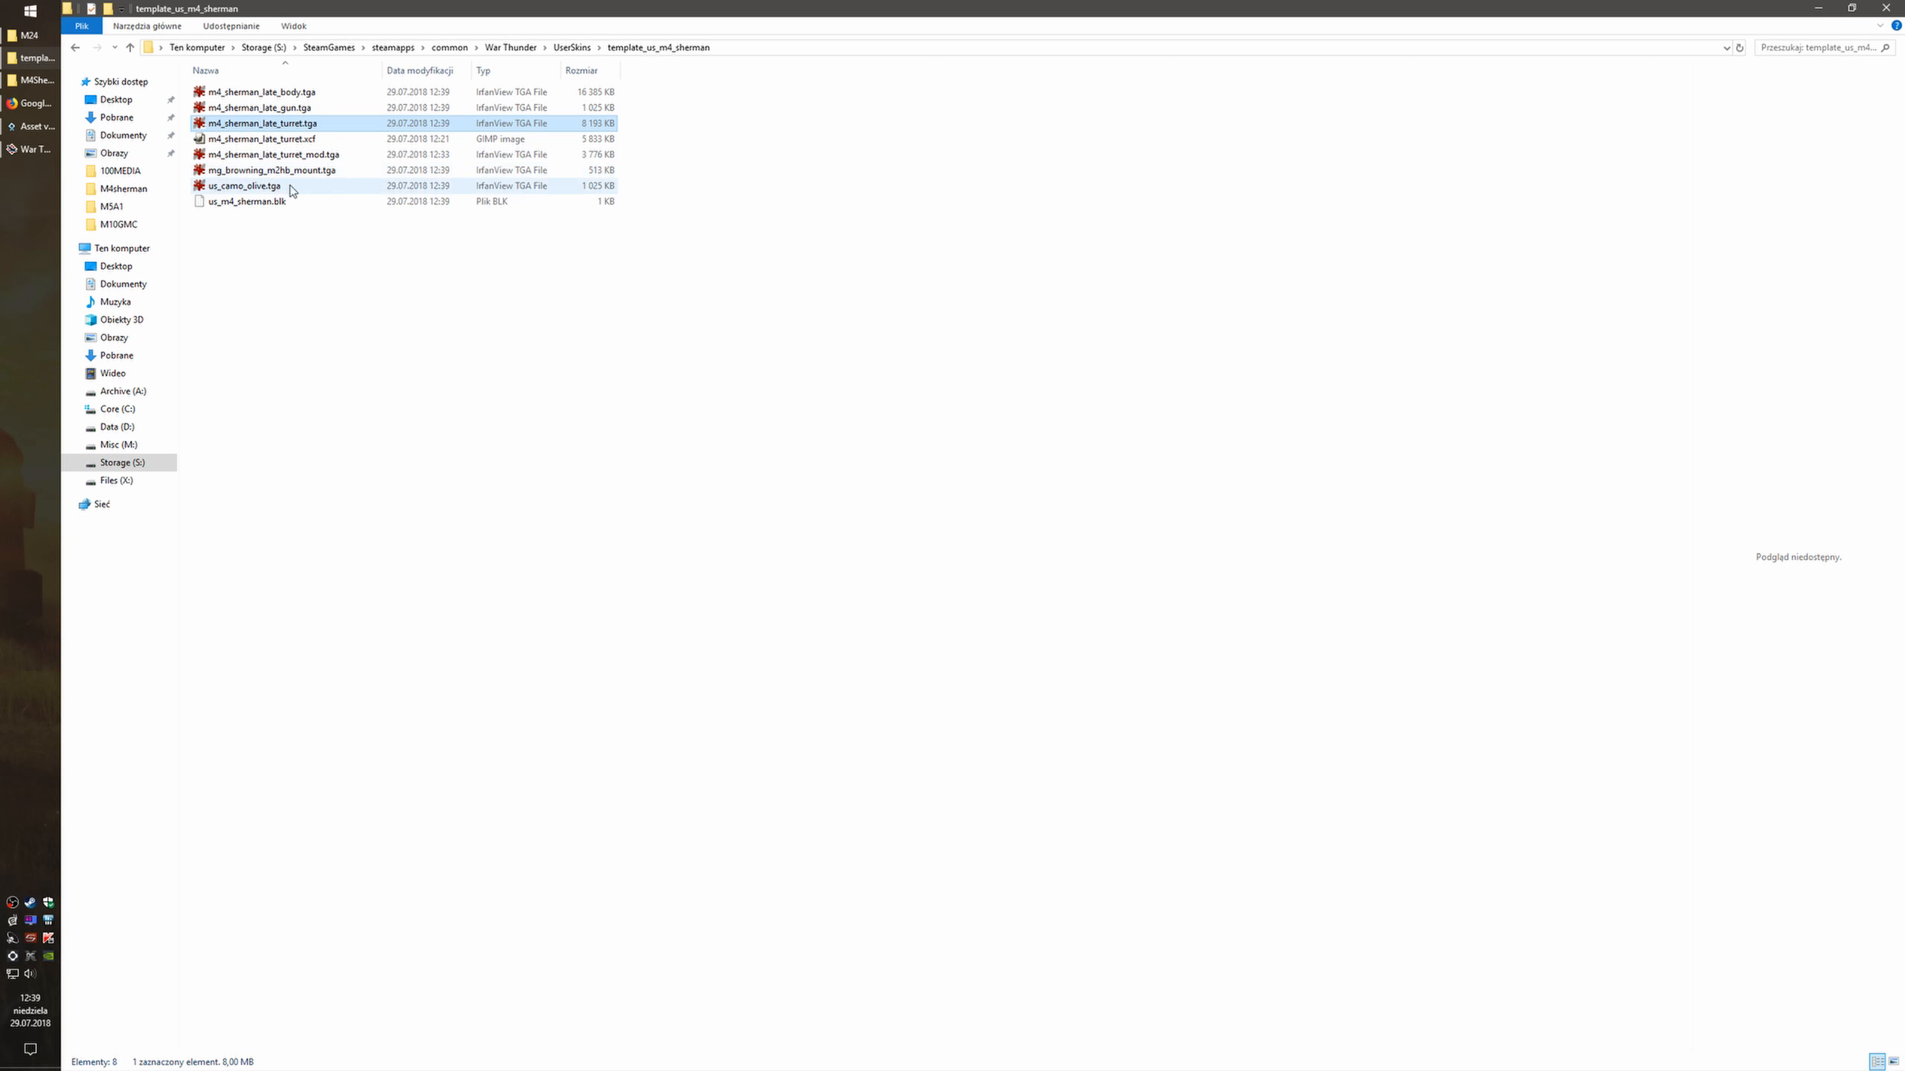
pyautogui.rightClick(363, 203)
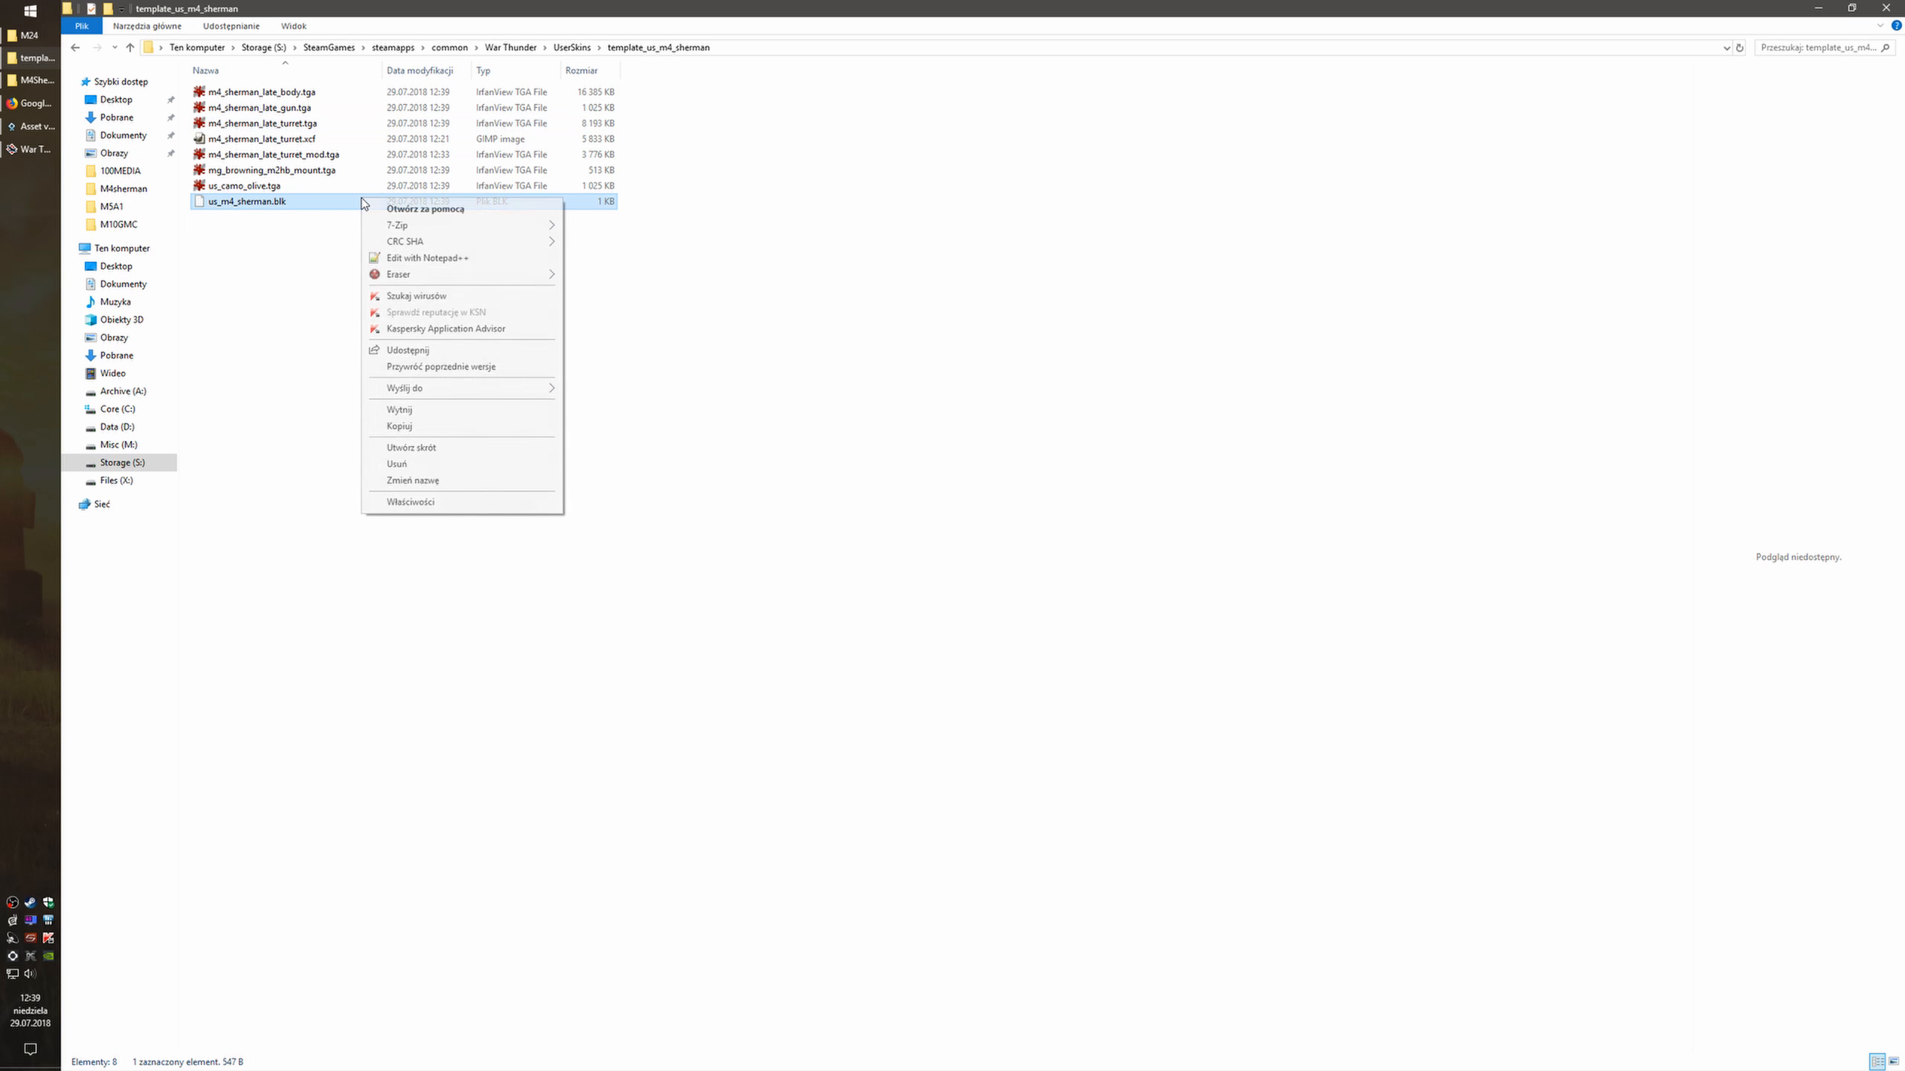
pyautogui.click(420, 257)
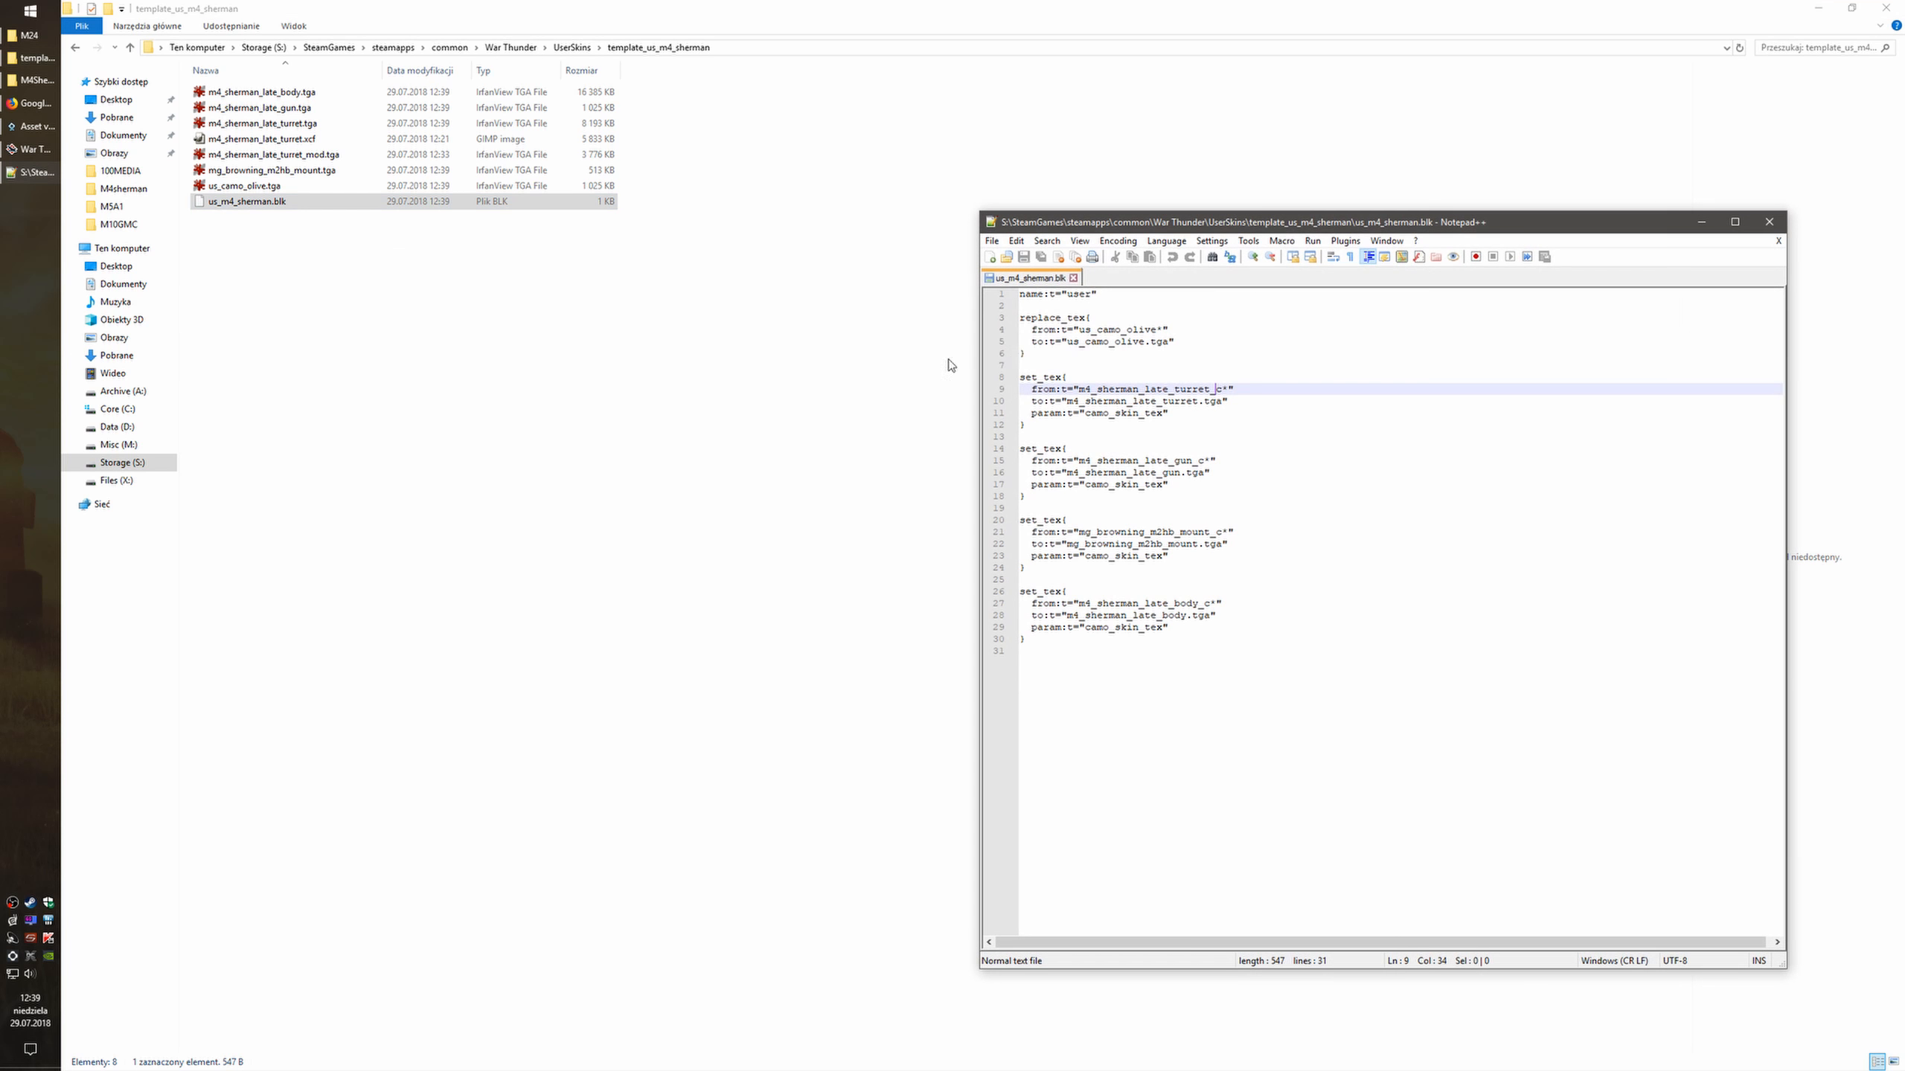
pyautogui.moveTo(1297, 231); pyautogui.dragTo(1052, 203)
# Examine the texture entries in us_m4_sherman.blk and highlight the replace_tex block for us_camo_olive
pyautogui.click(961, 327)
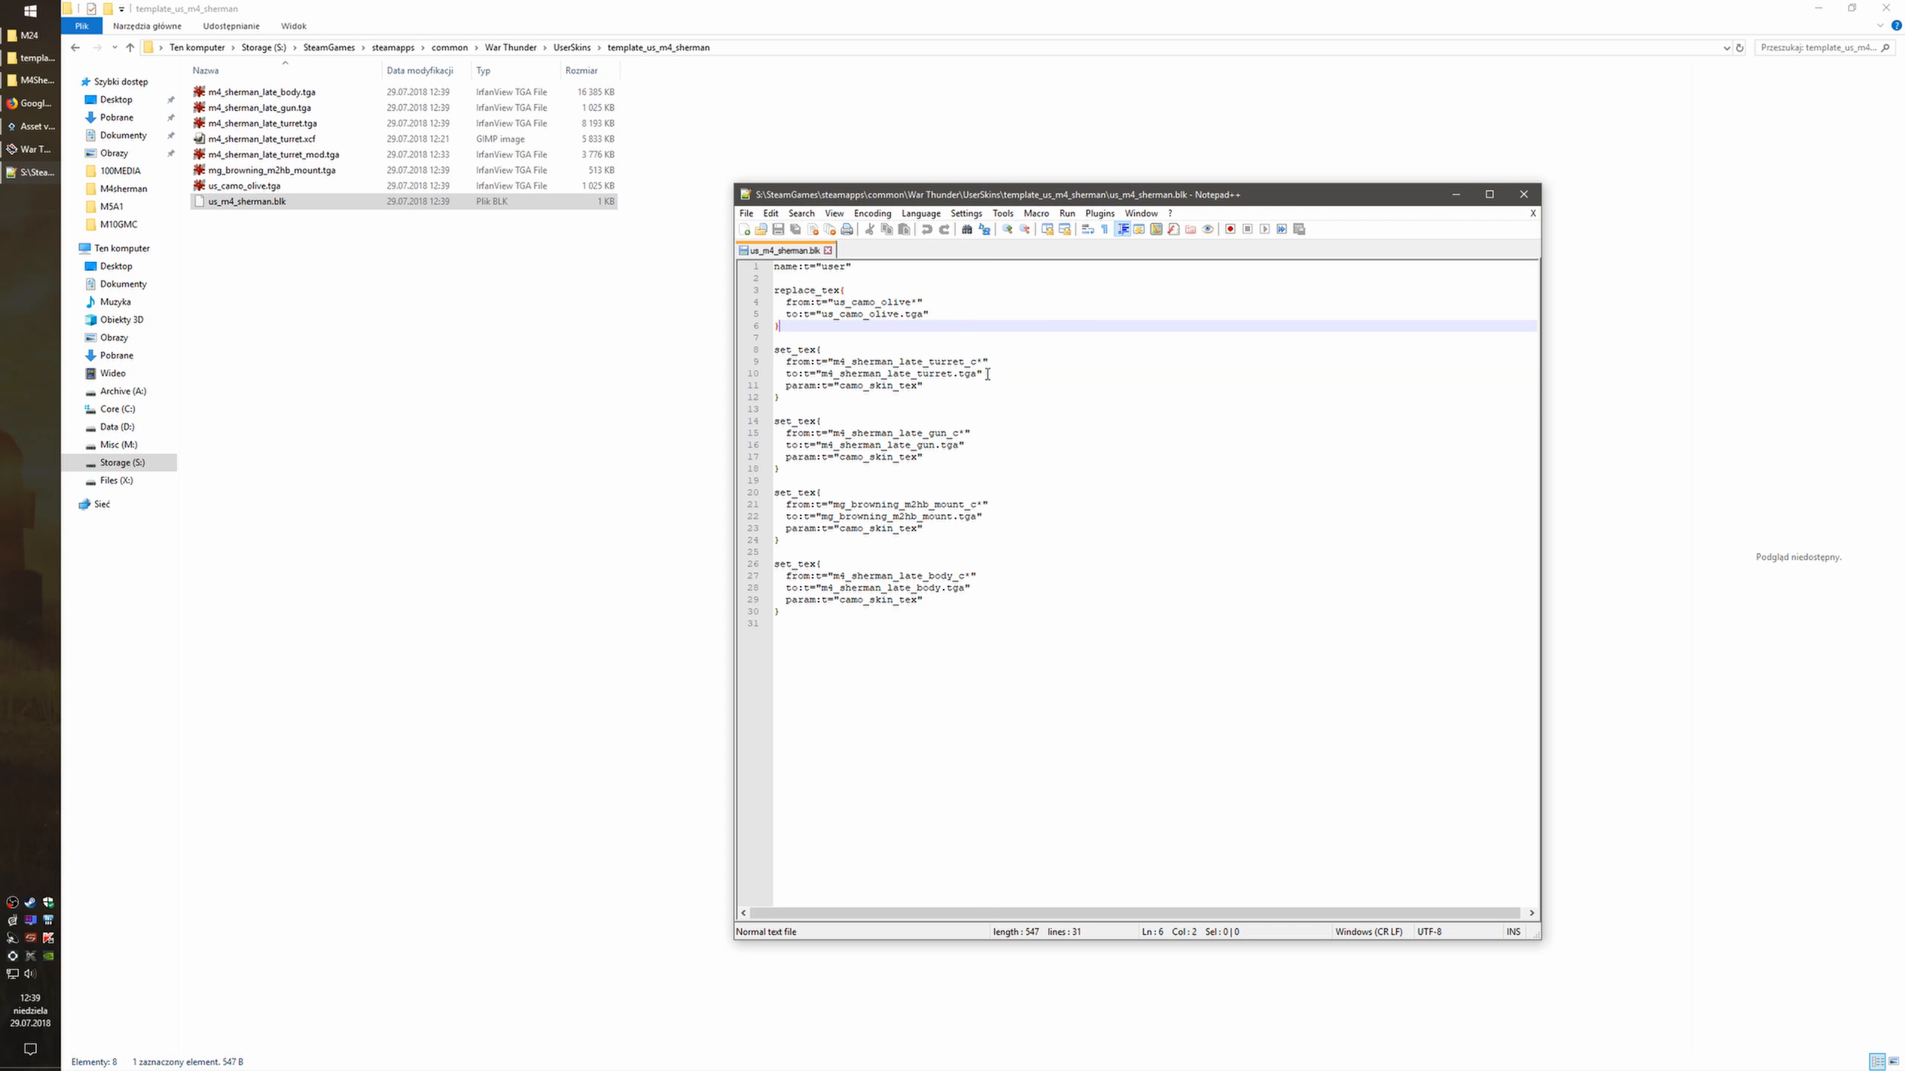
pyautogui.click(825, 338)
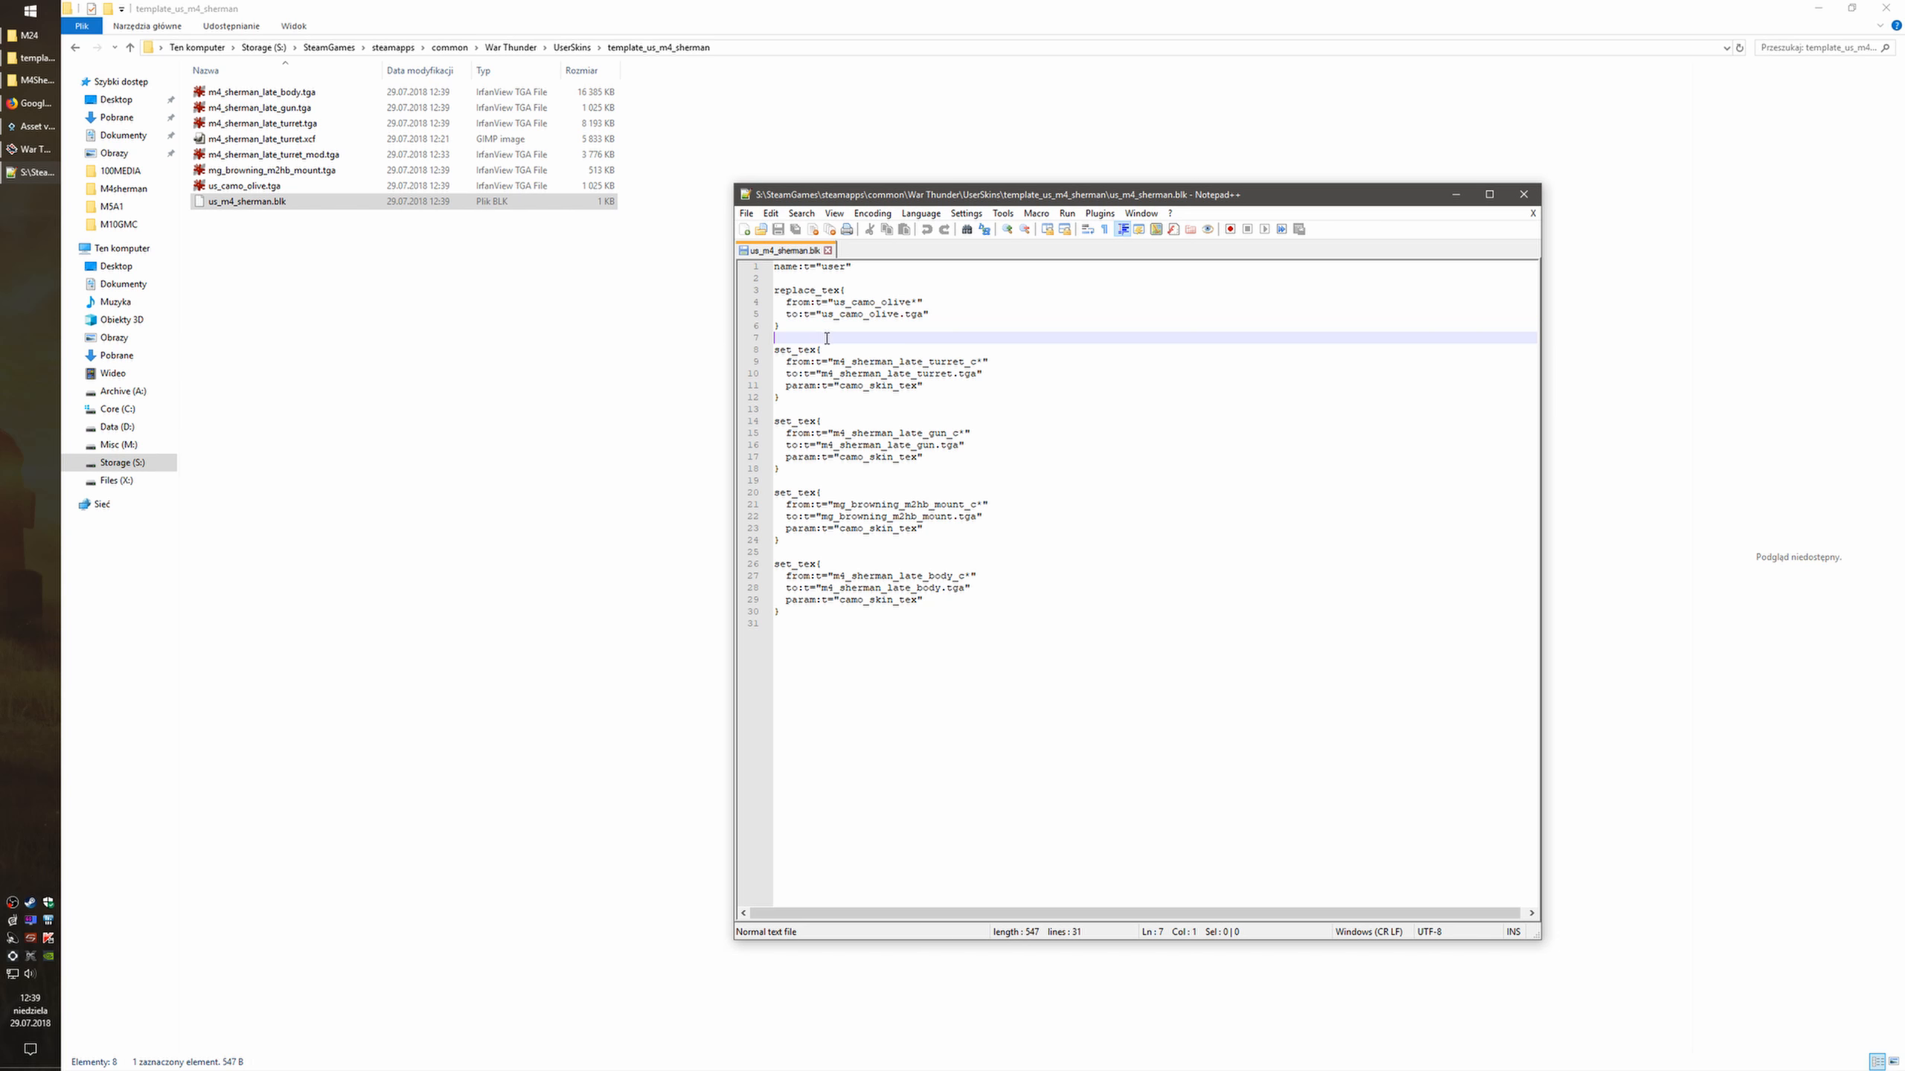
pyautogui.click(886, 302)
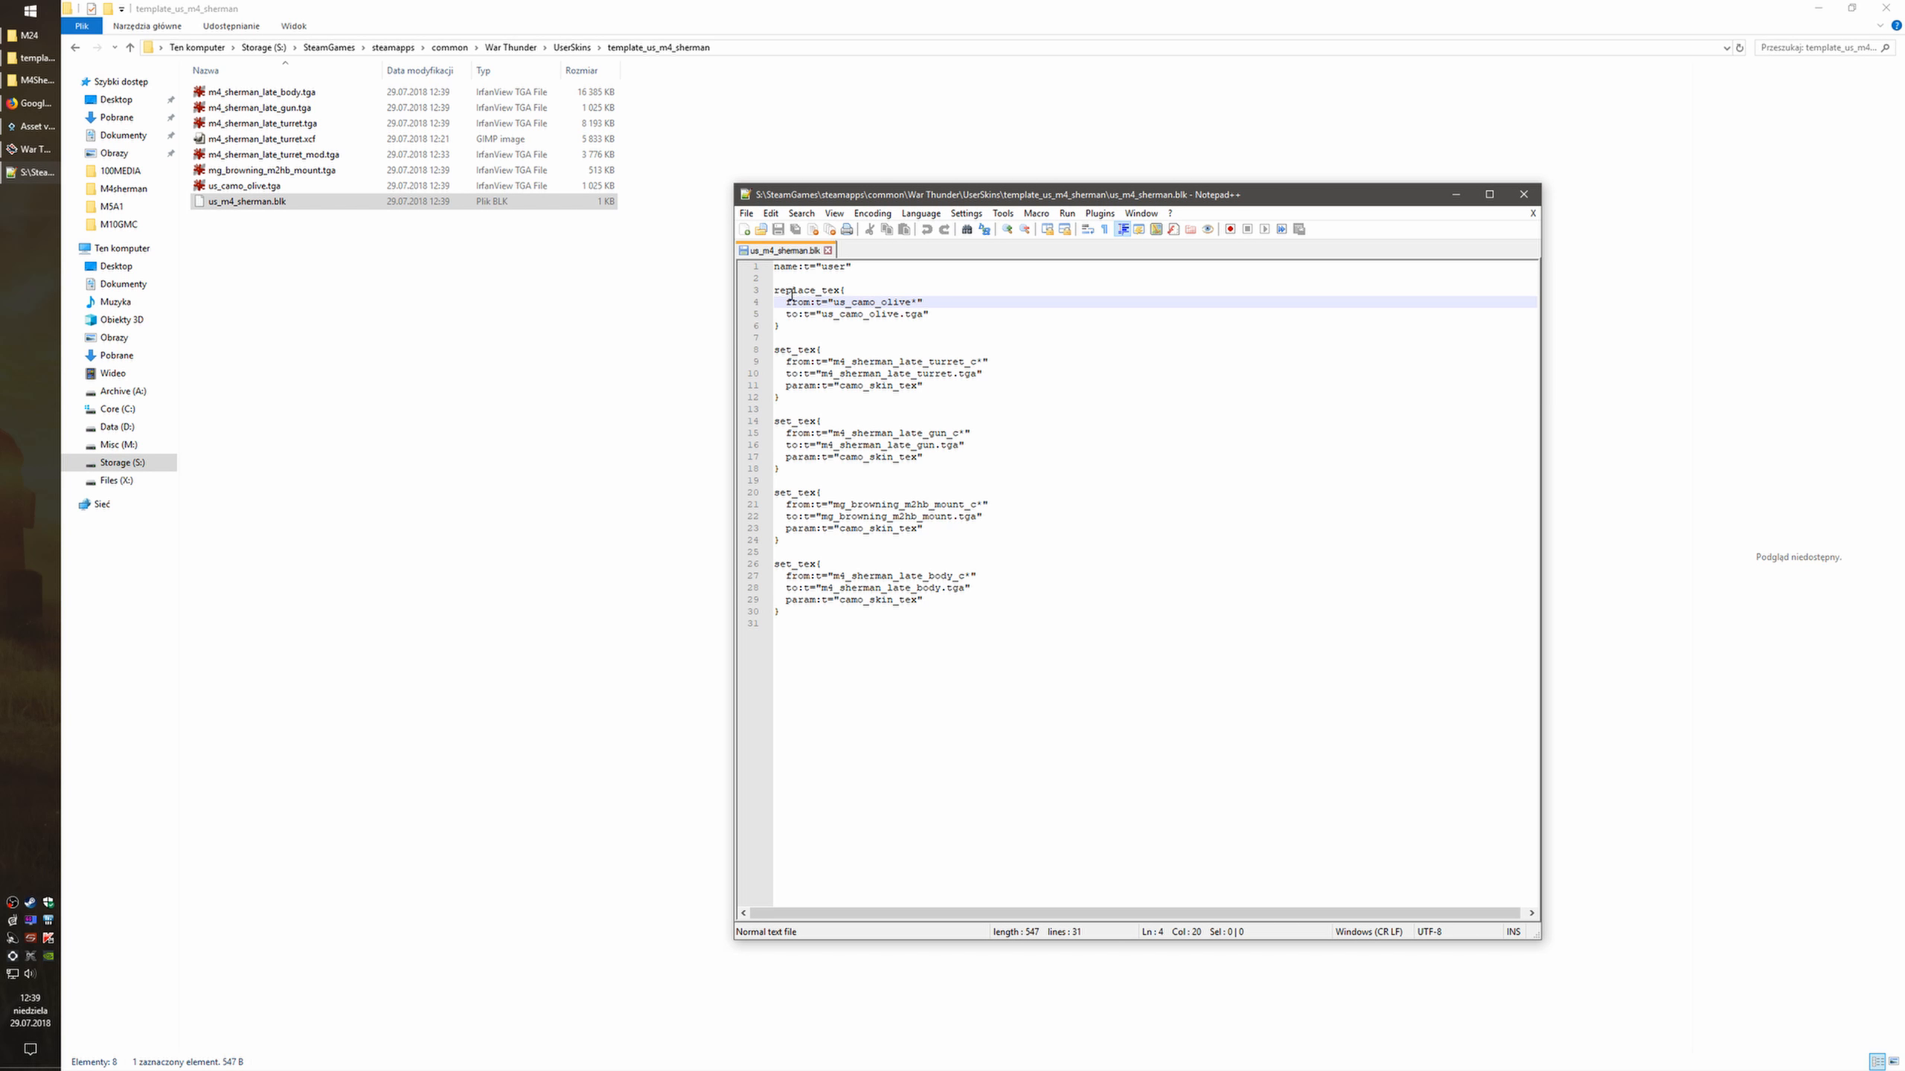
pyautogui.moveTo(777, 294); pyautogui.dragTo(962, 325)
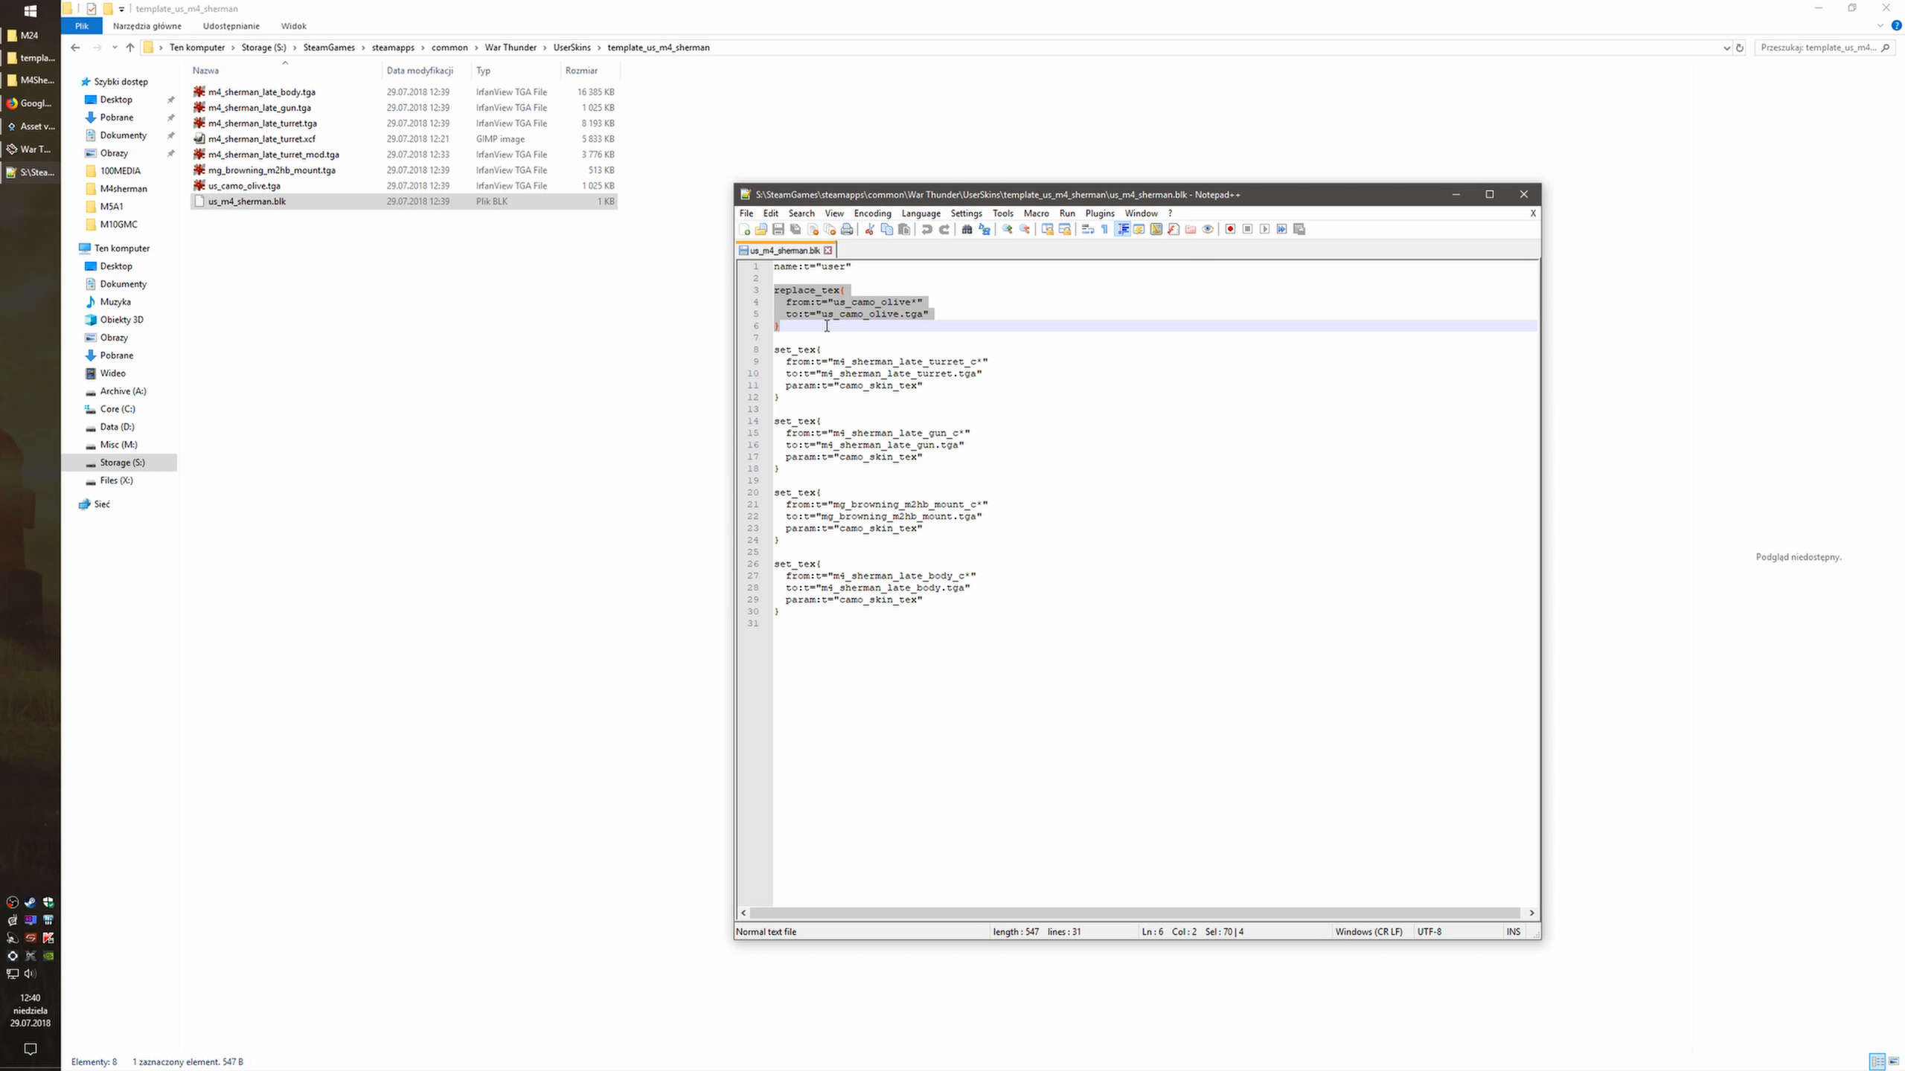
# View the us_camo_olive.tga camouflage texture in an enlarged IrfanView window and close the viewer
pyautogui.click(302, 185)
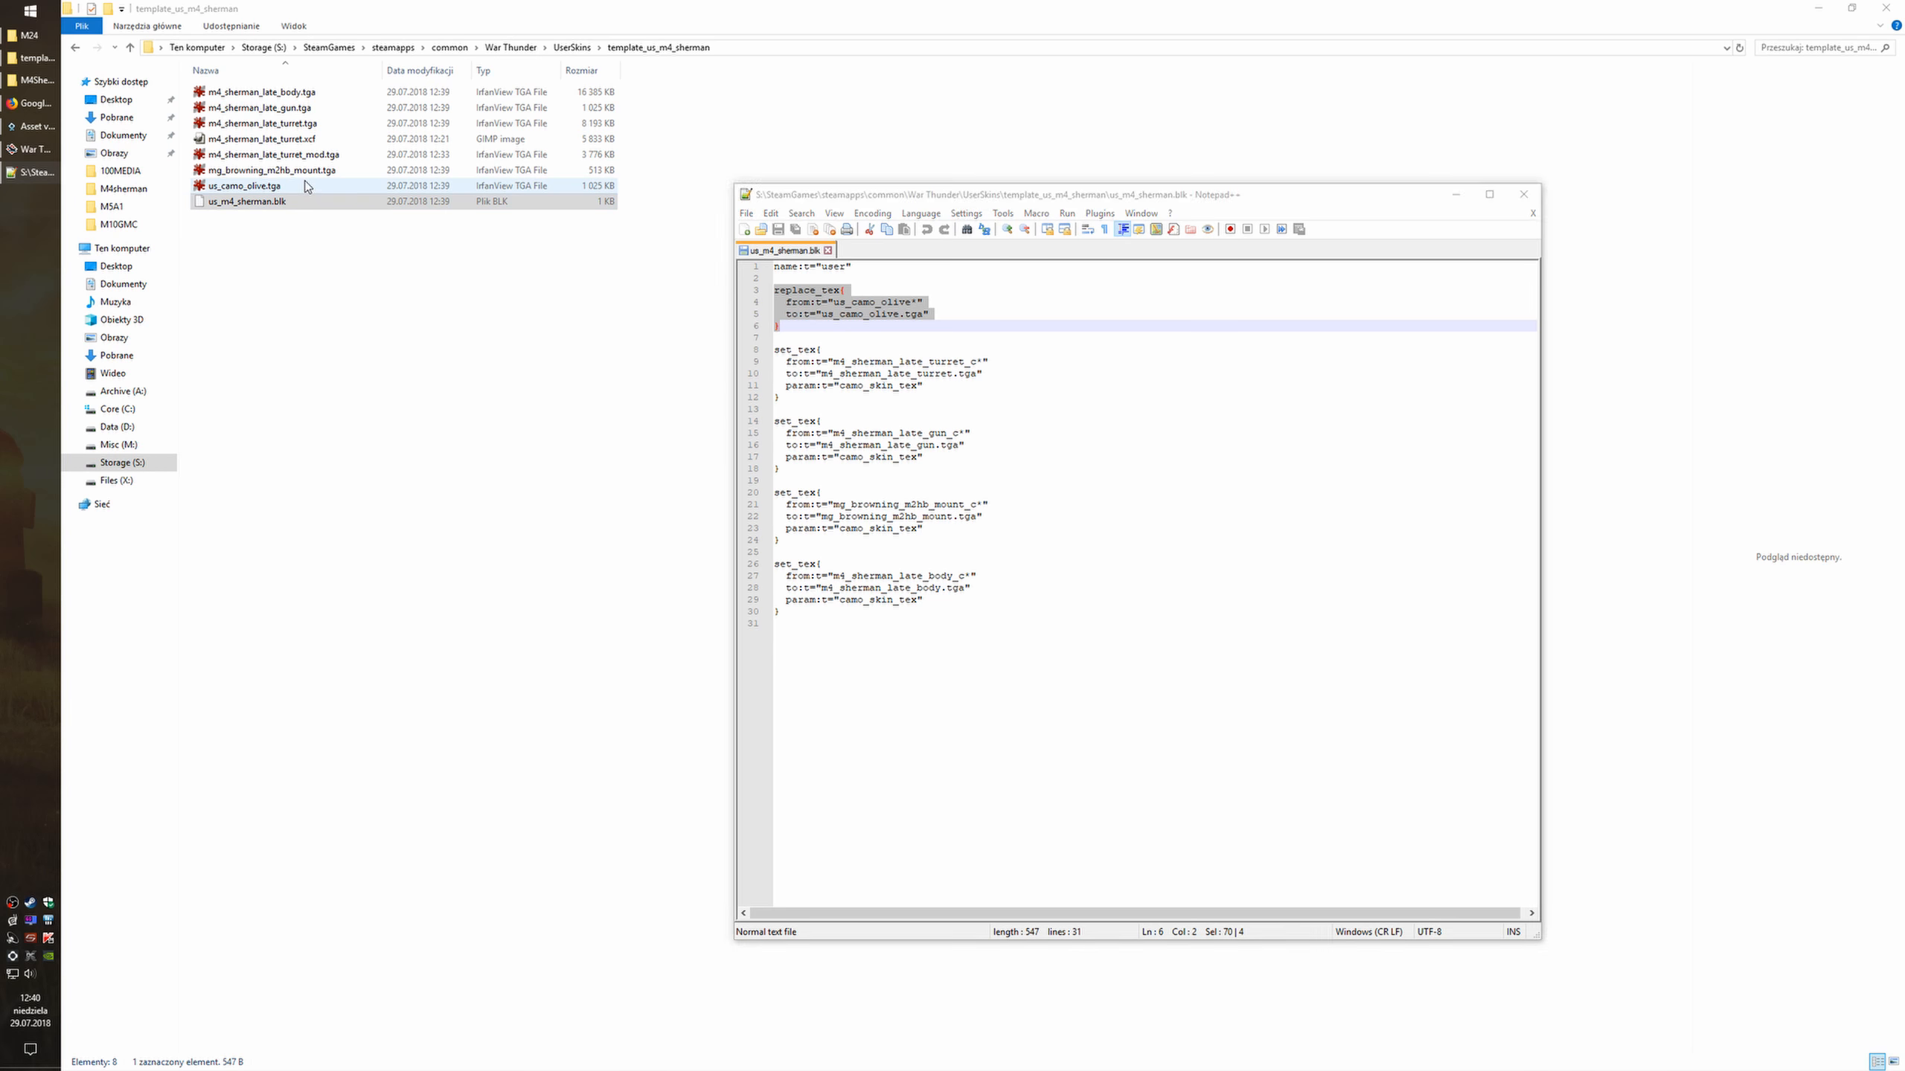
pyautogui.doubleClick(299, 187)
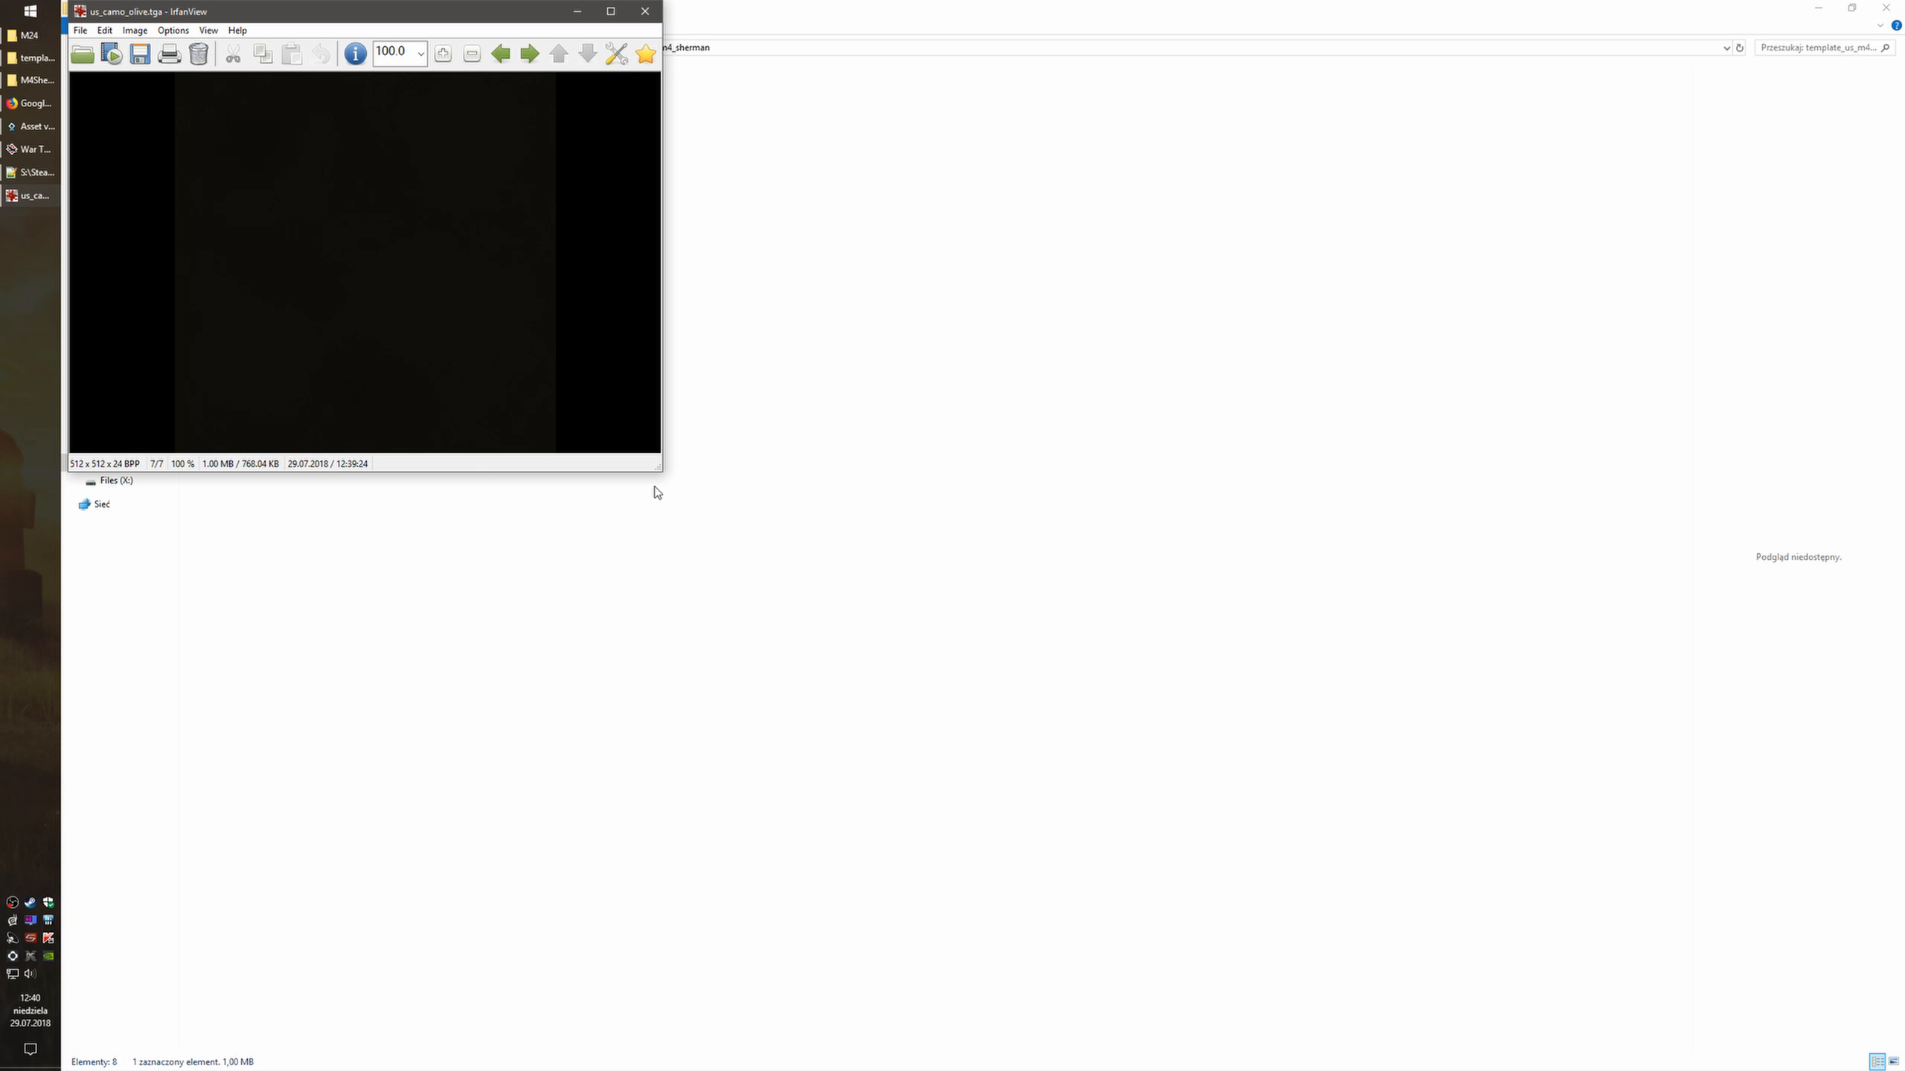
pyautogui.moveTo(658, 475); pyautogui.dragTo(1333, 916)
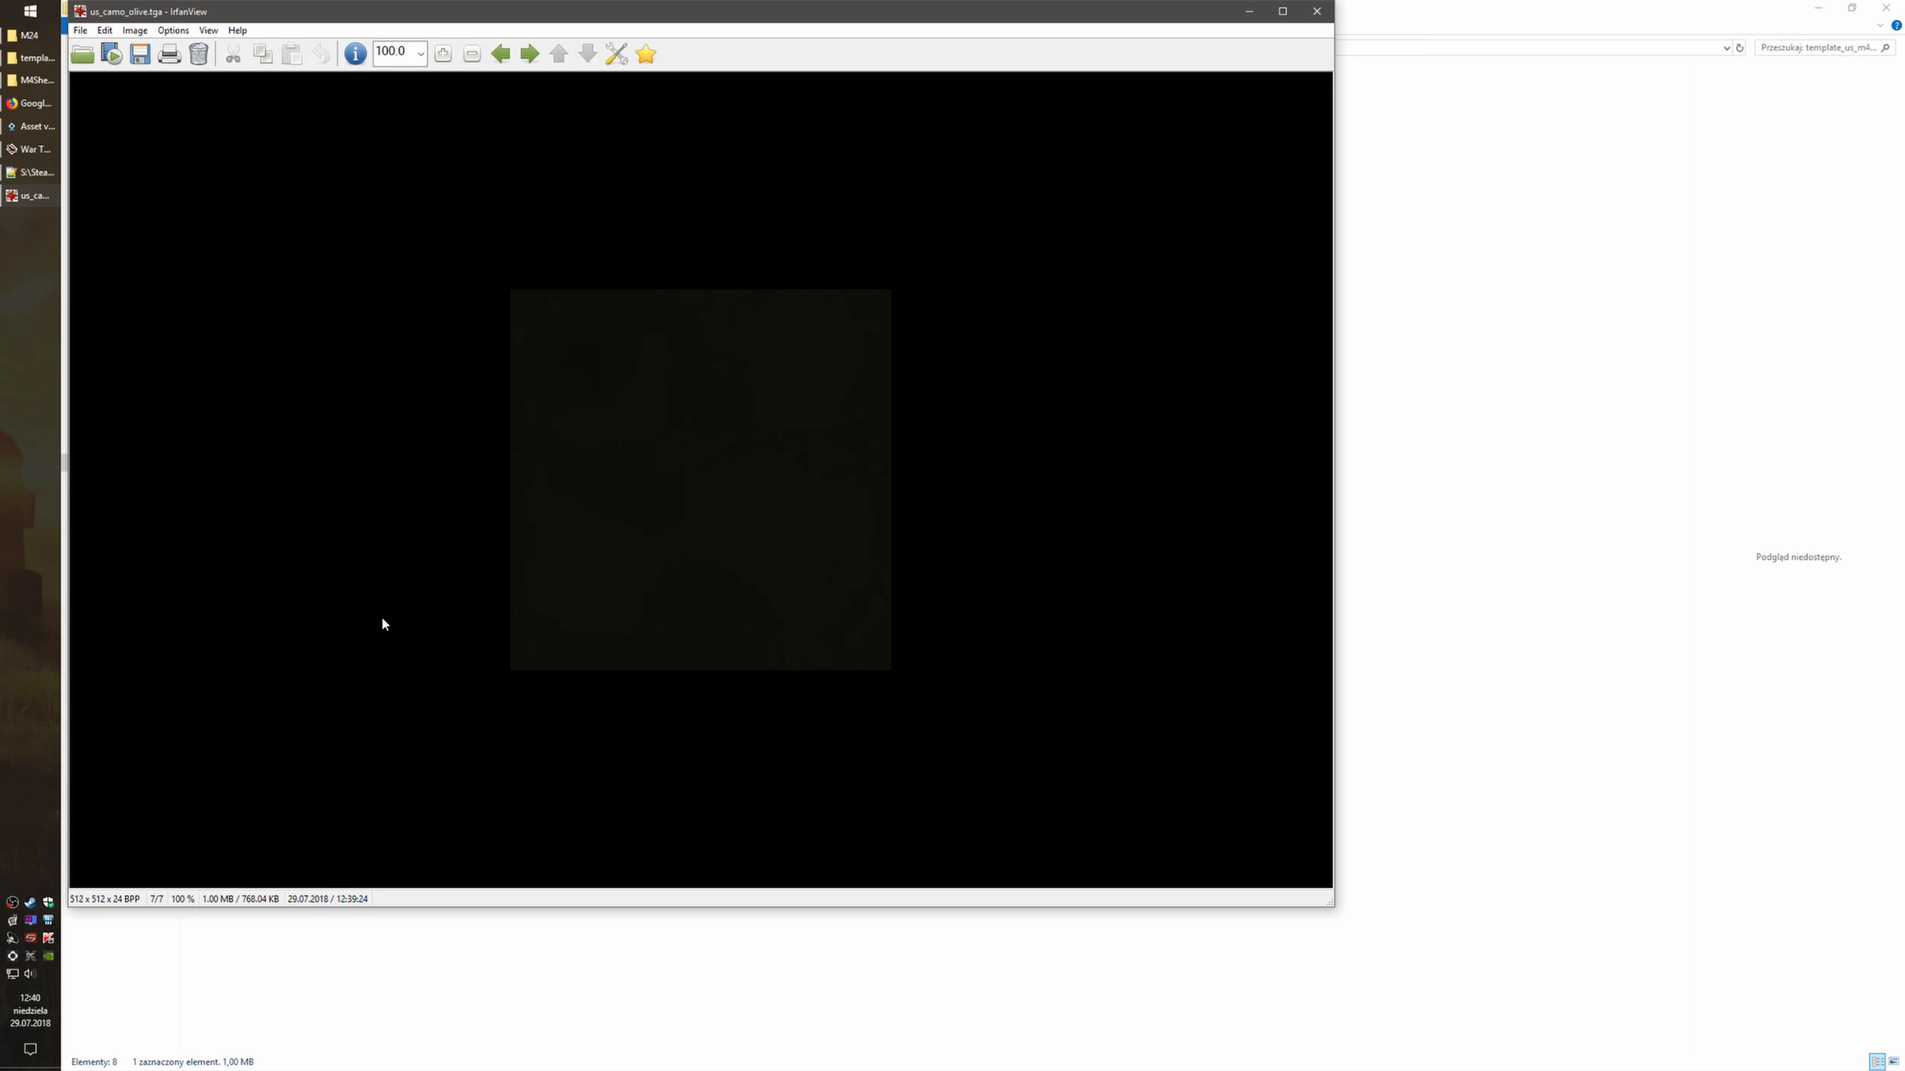
pyautogui.click(1317, 10)
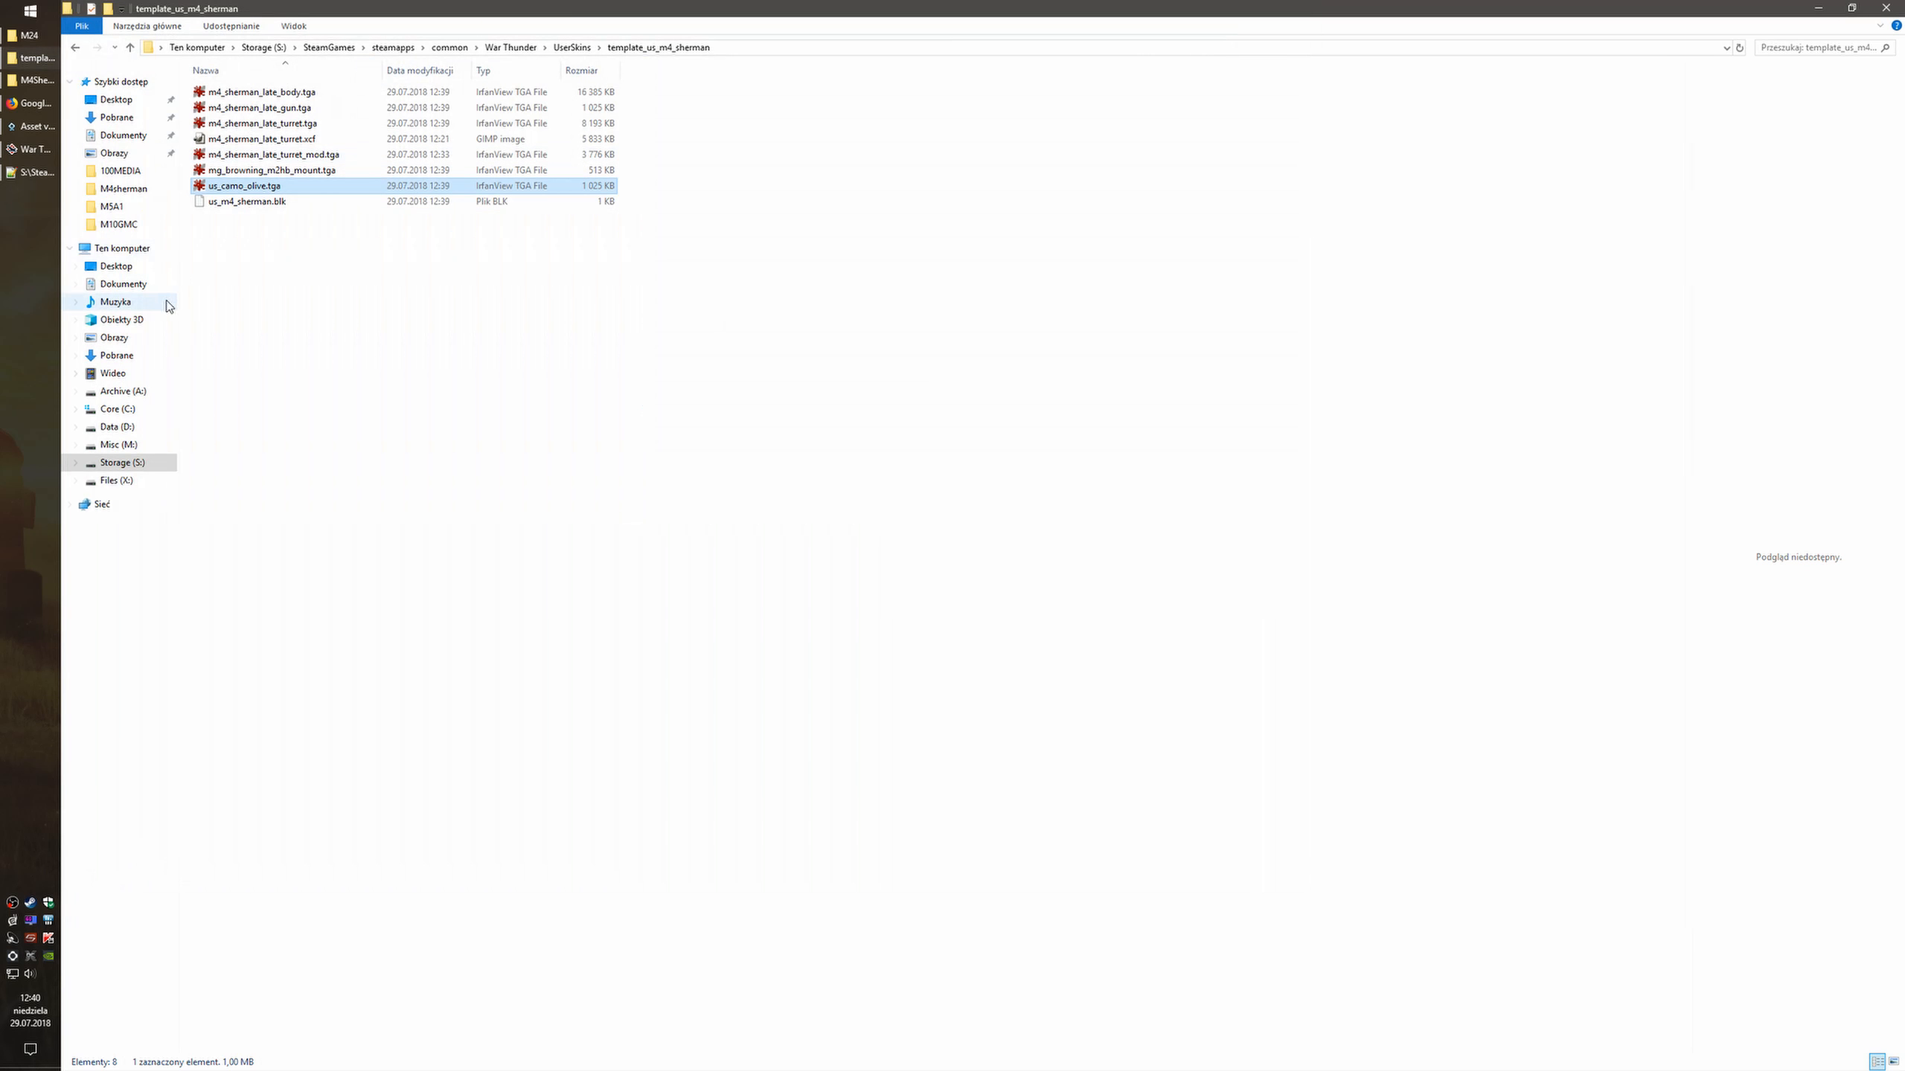
# Switch back to us_m4_sherman.blk in Notepad++ and select the whole us_camo_olive replace_tex block
pyautogui.click(30, 172)
pyautogui.click(821, 328)
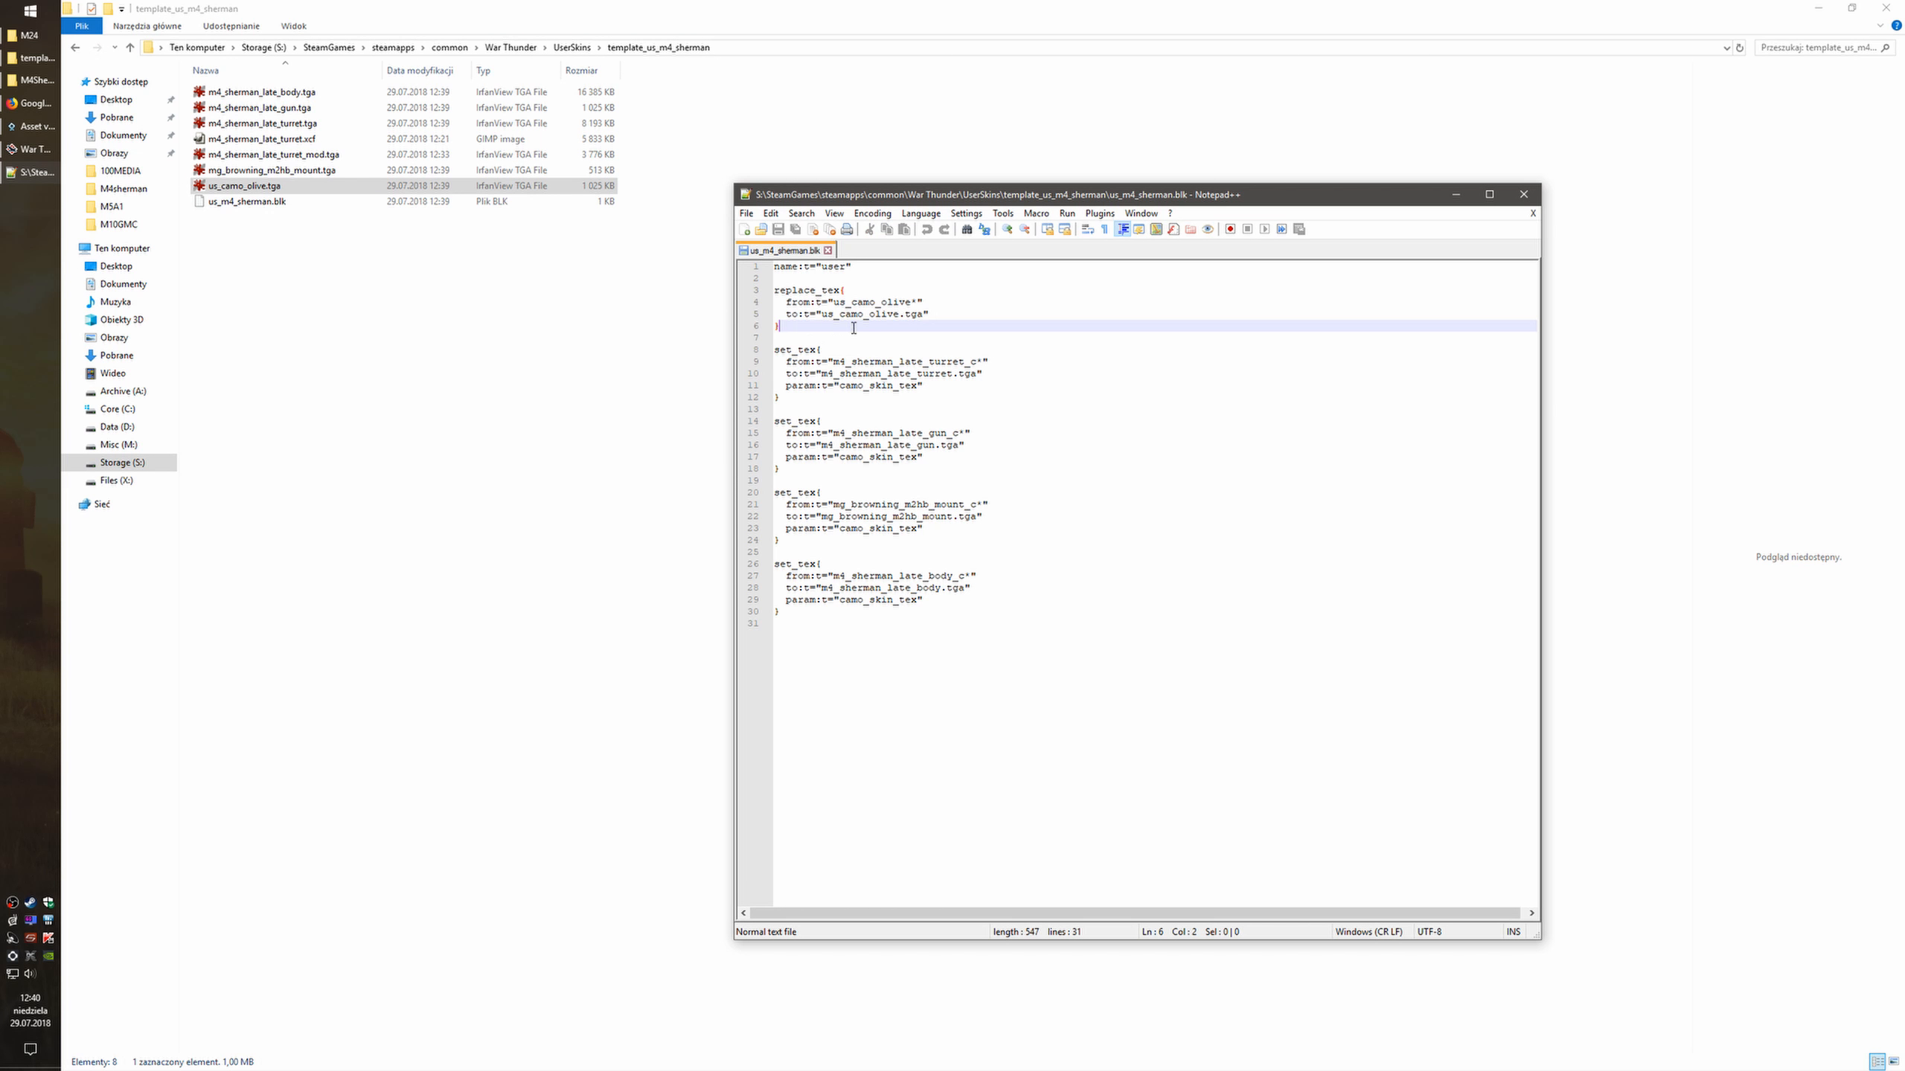
pyautogui.moveTo(853, 328); pyautogui.dragTo(737, 294)
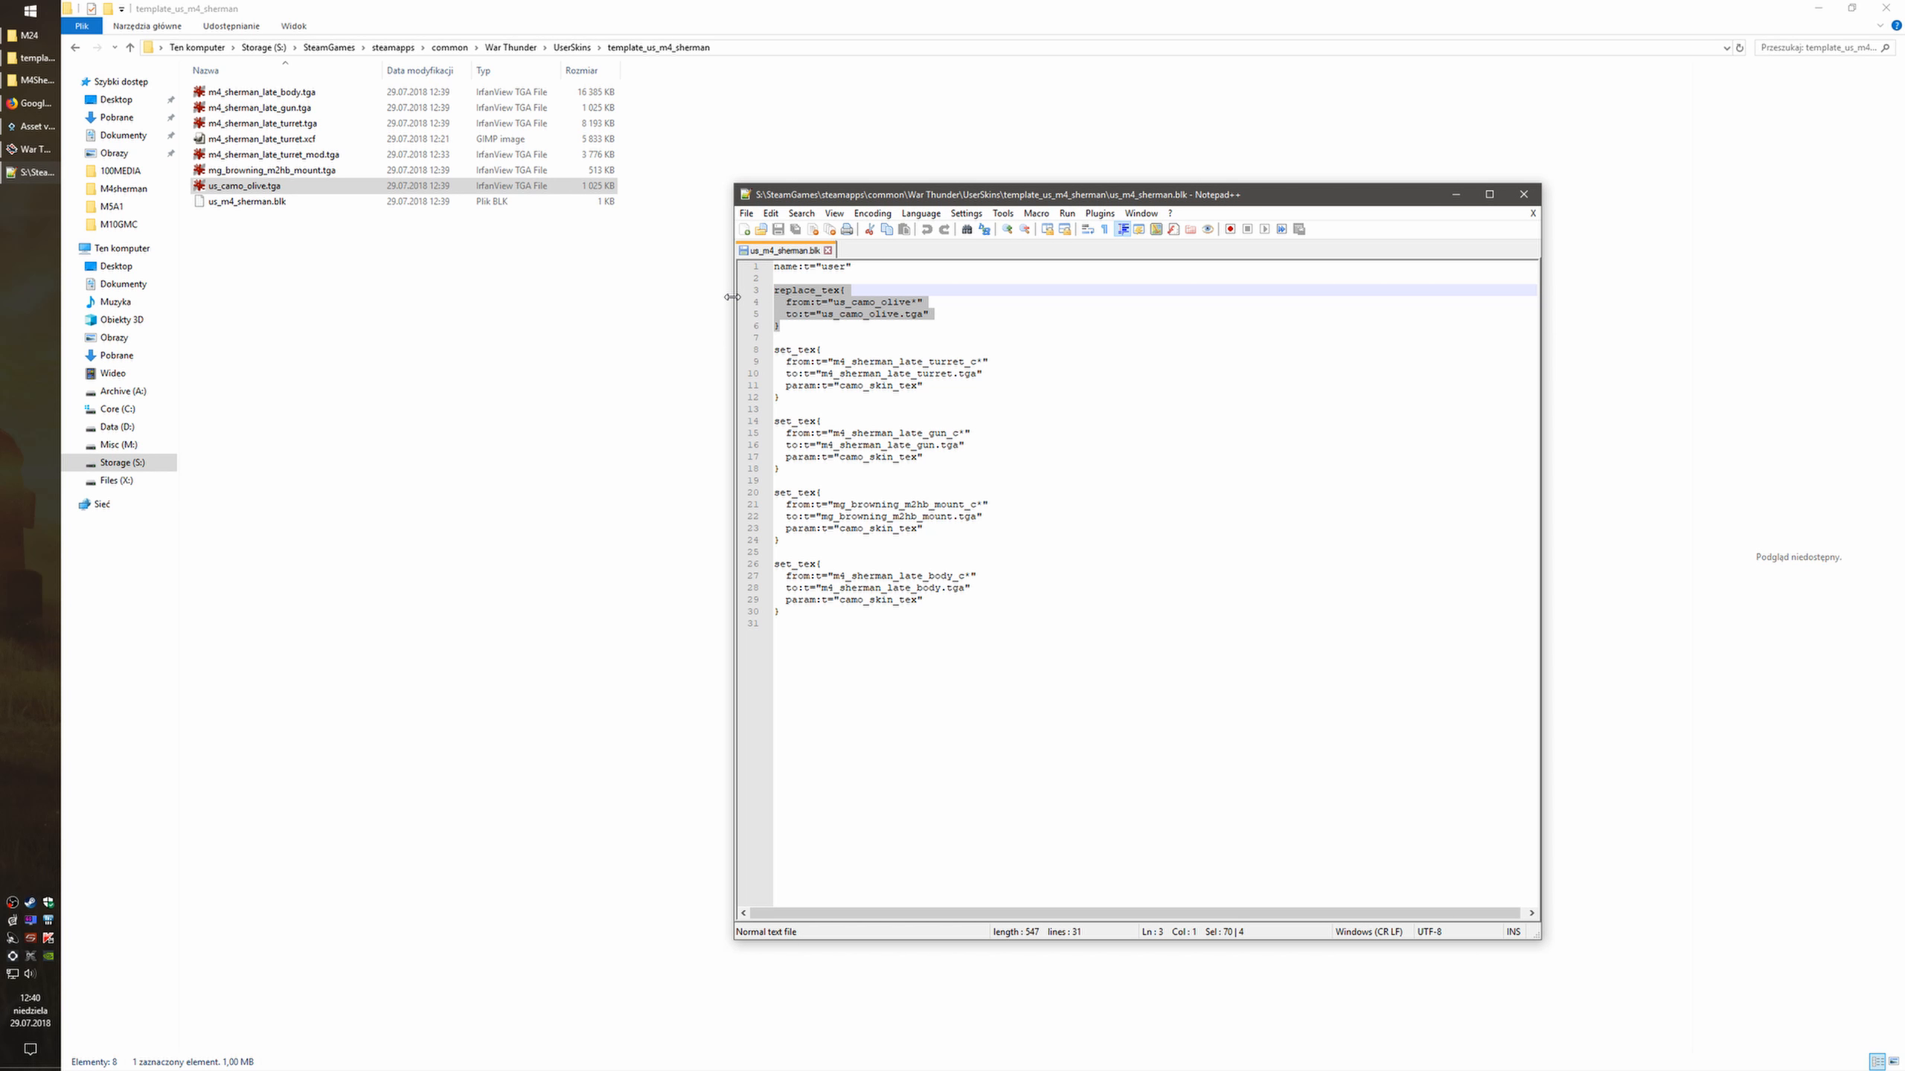